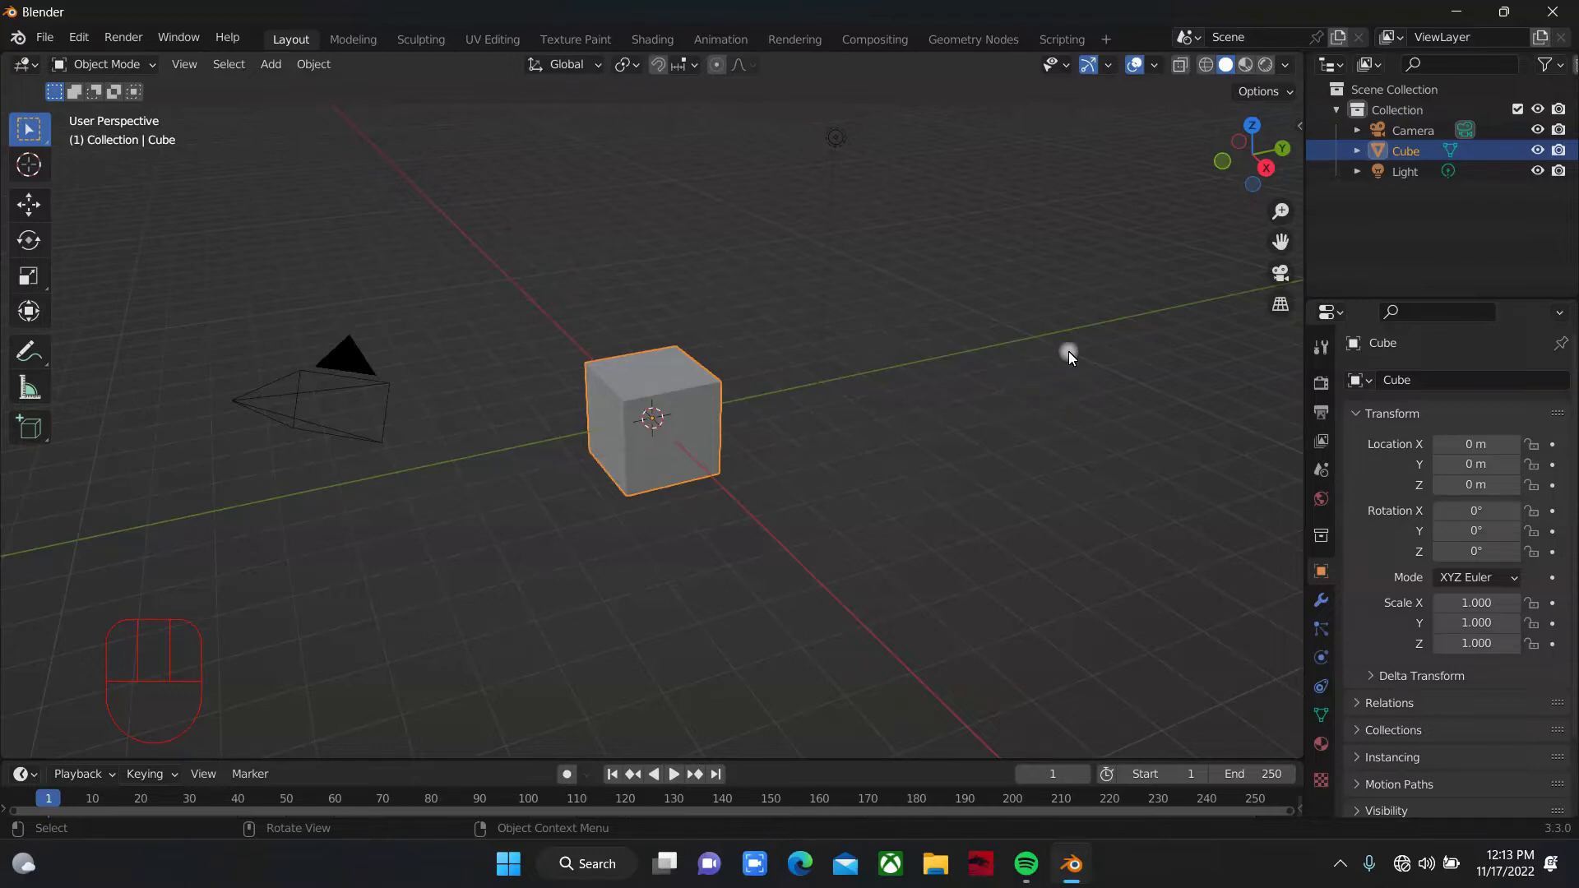
Step: Delete the camera and the light from the scene, keeping the cube
{"action": "left_click_drag", "start_coordinate": [1249, 158], "coordinate": [1097, 169]}
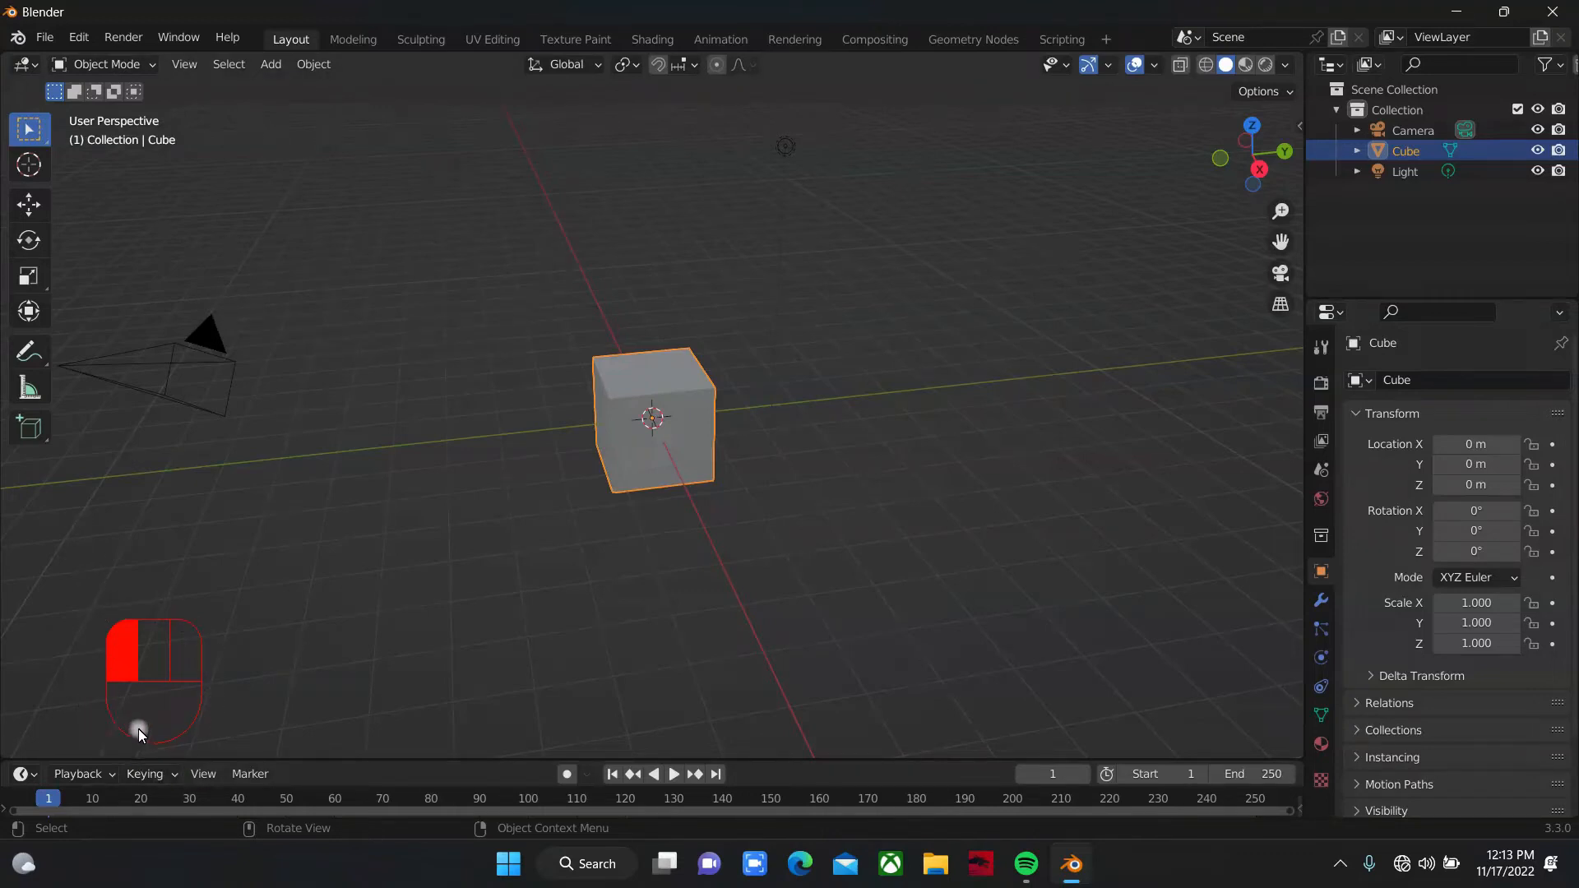
{"action": "left_click", "coordinate": [183, 368]}
{"action": "left_click", "coordinate": [788, 172], "text": "shift"}
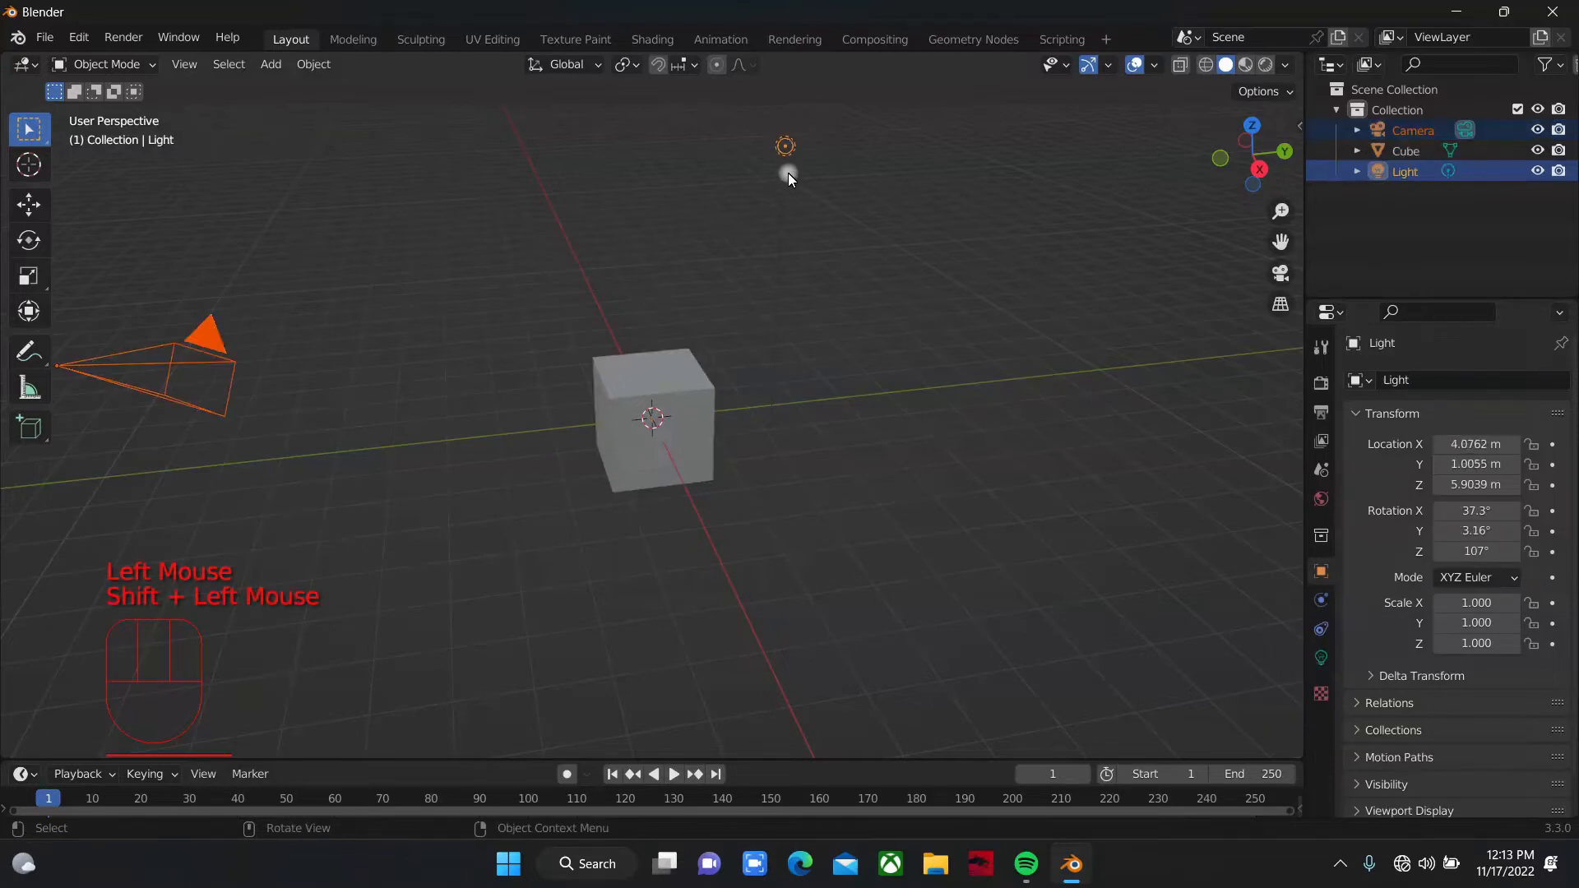
{"action": "key", "text": "x"}
{"action": "left_click", "coordinate": [778, 177]}
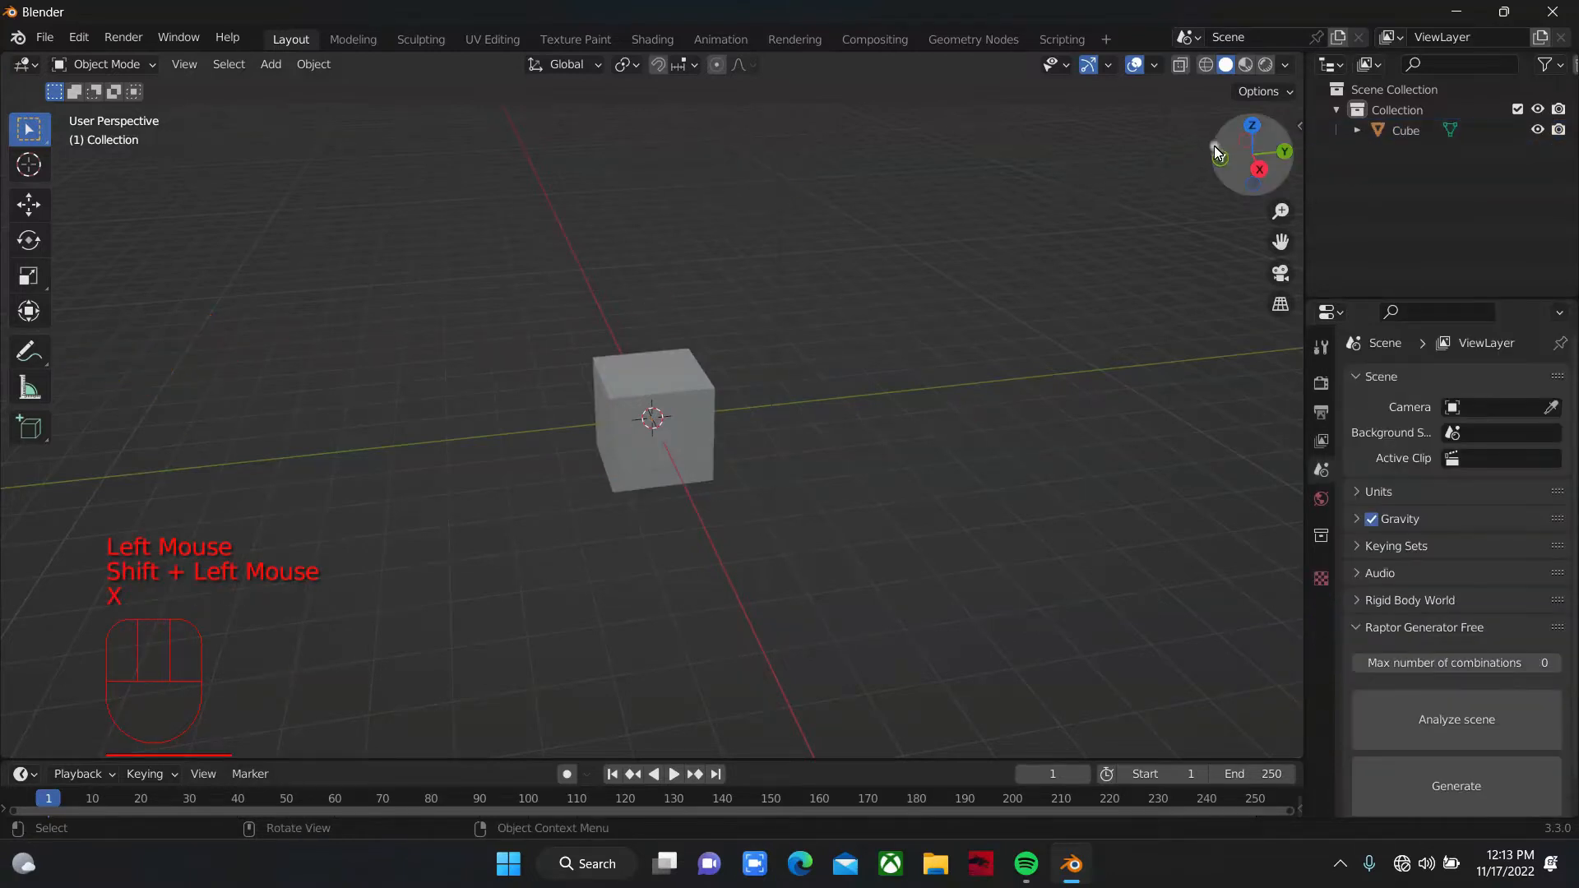
Step: In Edit Mode, divide the cube with two perpendicular vertical loop cuts that cross at the centre of its top face
{"action": "left_click_drag", "start_coordinate": [1214, 146], "coordinate": [1254, 153]}
{"action": "scroll", "coordinate": [606, 312], "scroll_direction": "up", "scroll_amount": 4}
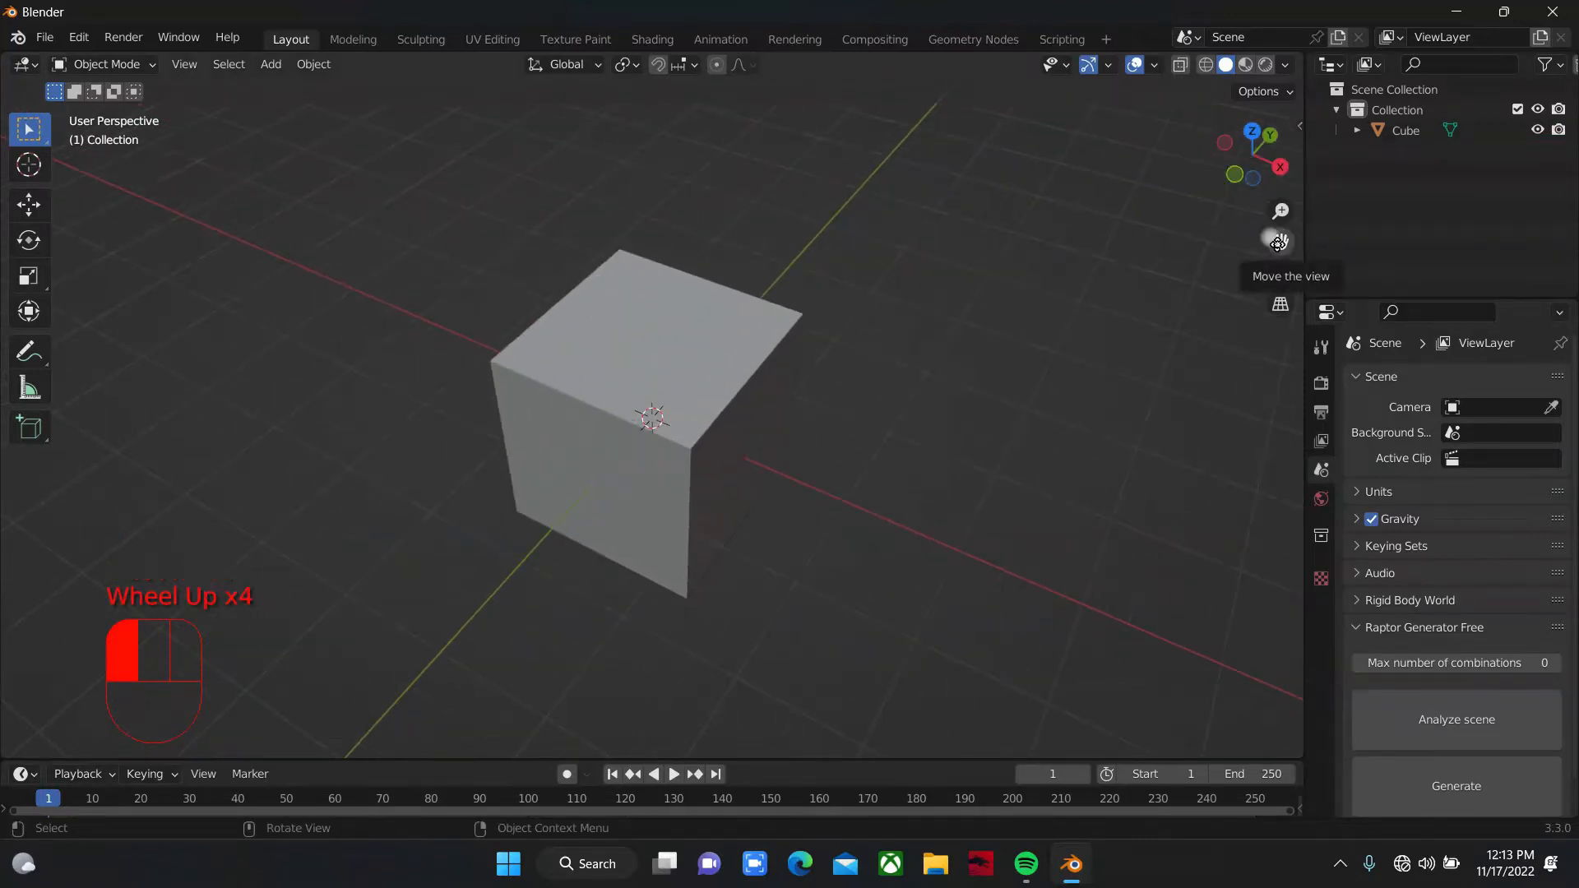
{"action": "left_click_drag", "start_coordinate": [1281, 241], "coordinate": [1236, 313]}
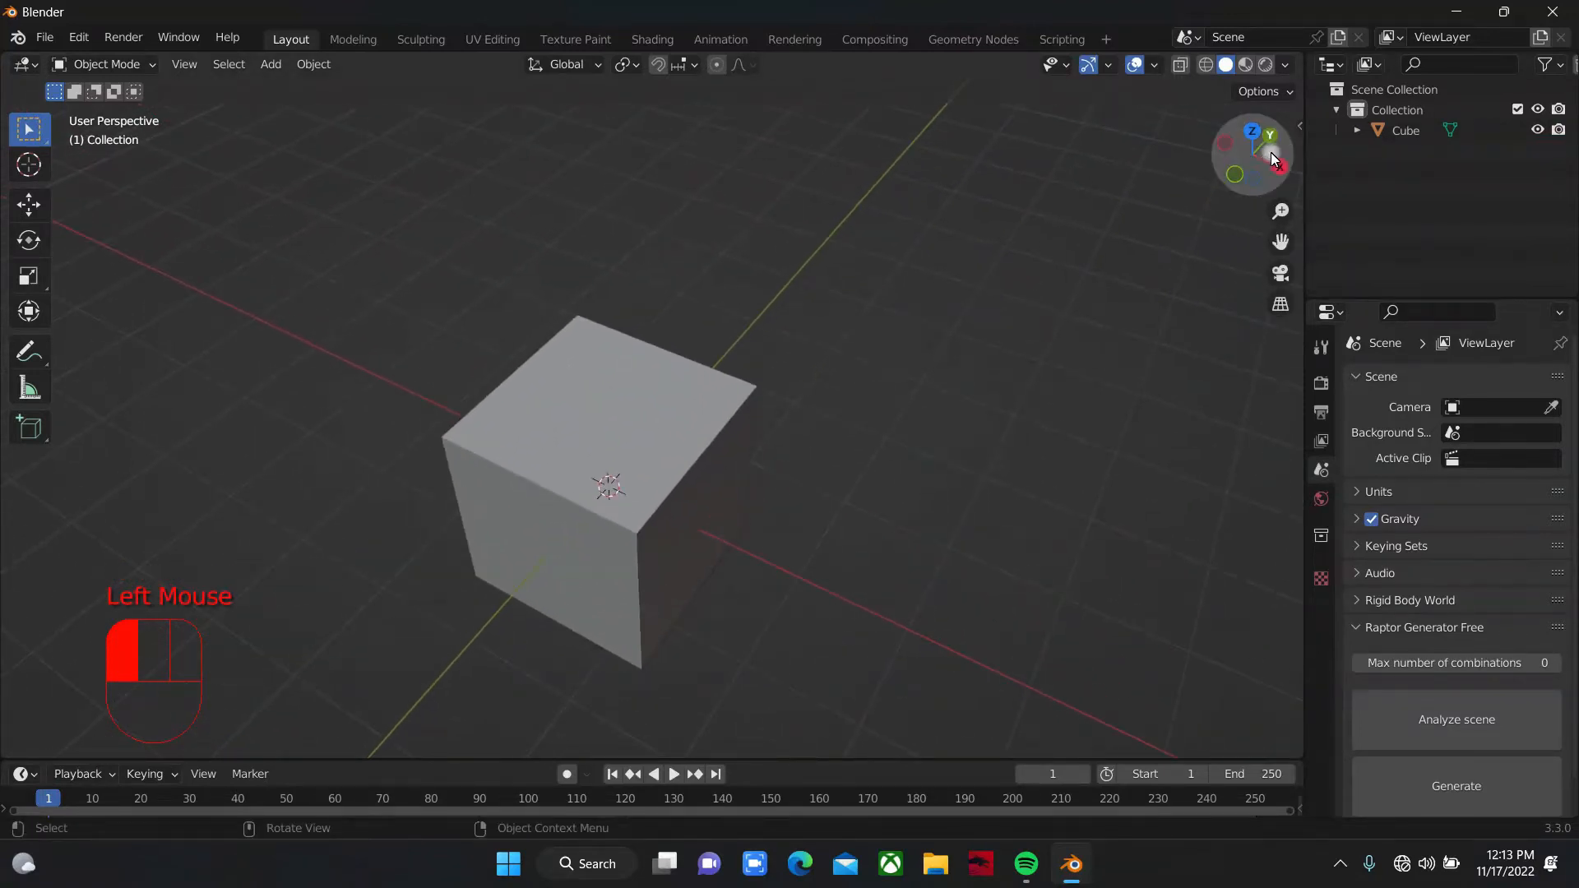
{"action": "mouse_move", "coordinate": [1264, 164]}
{"action": "left_mouse_down"}
{"action": "mouse_move", "coordinate": [1249, 174]}
{"action": "mouse_move", "coordinate": [1263, 159]}
{"action": "left_mouse_up"}
{"action": "left_click", "coordinate": [662, 413]}
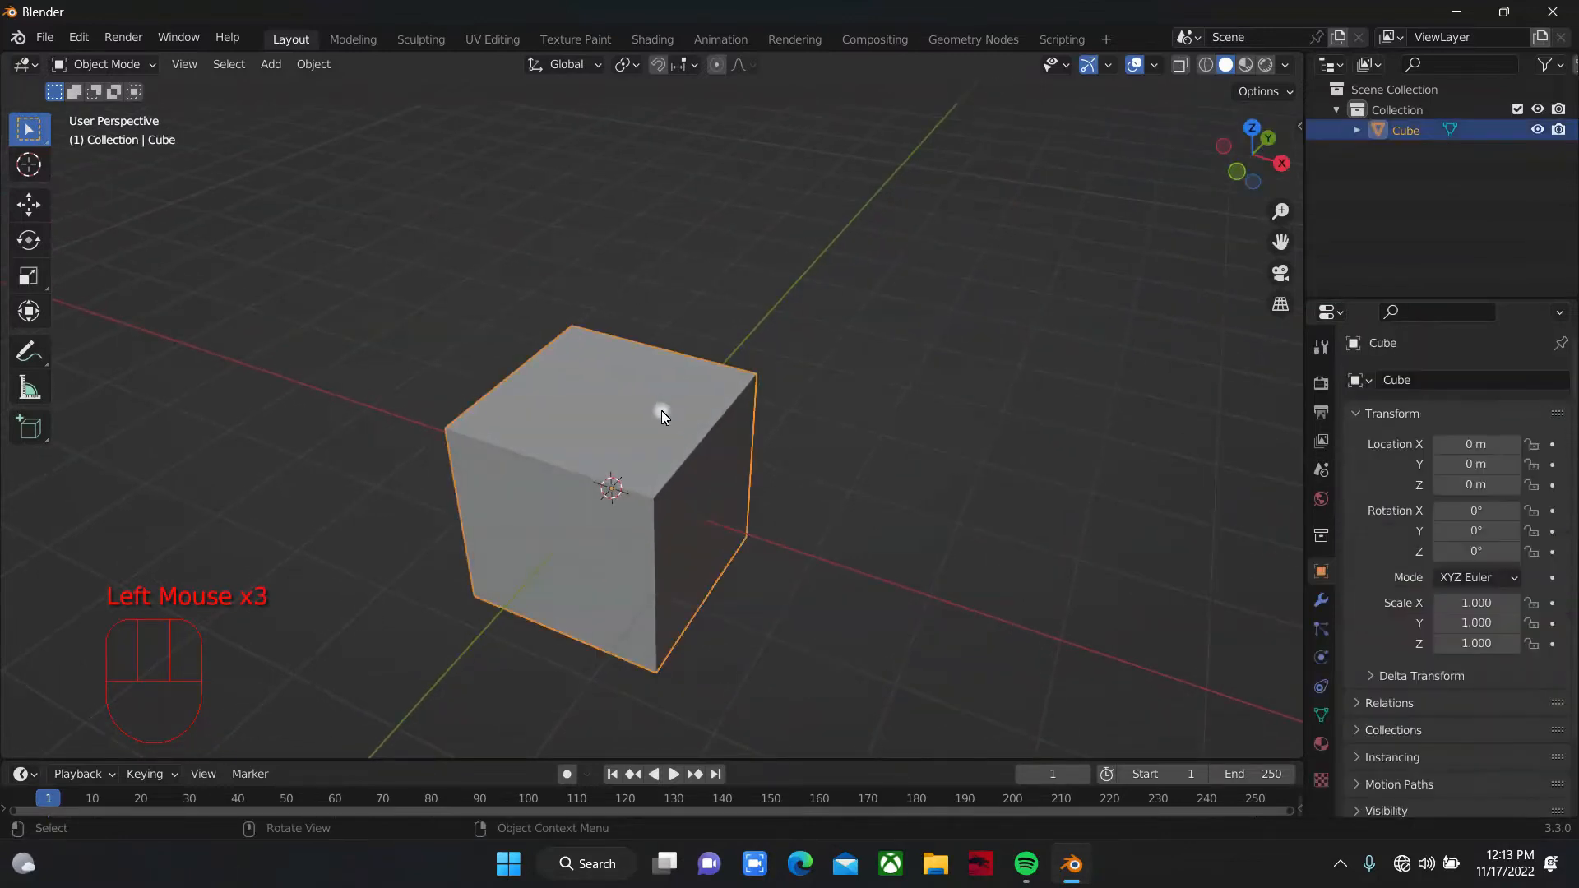
{"action": "key", "text": "Tab"}
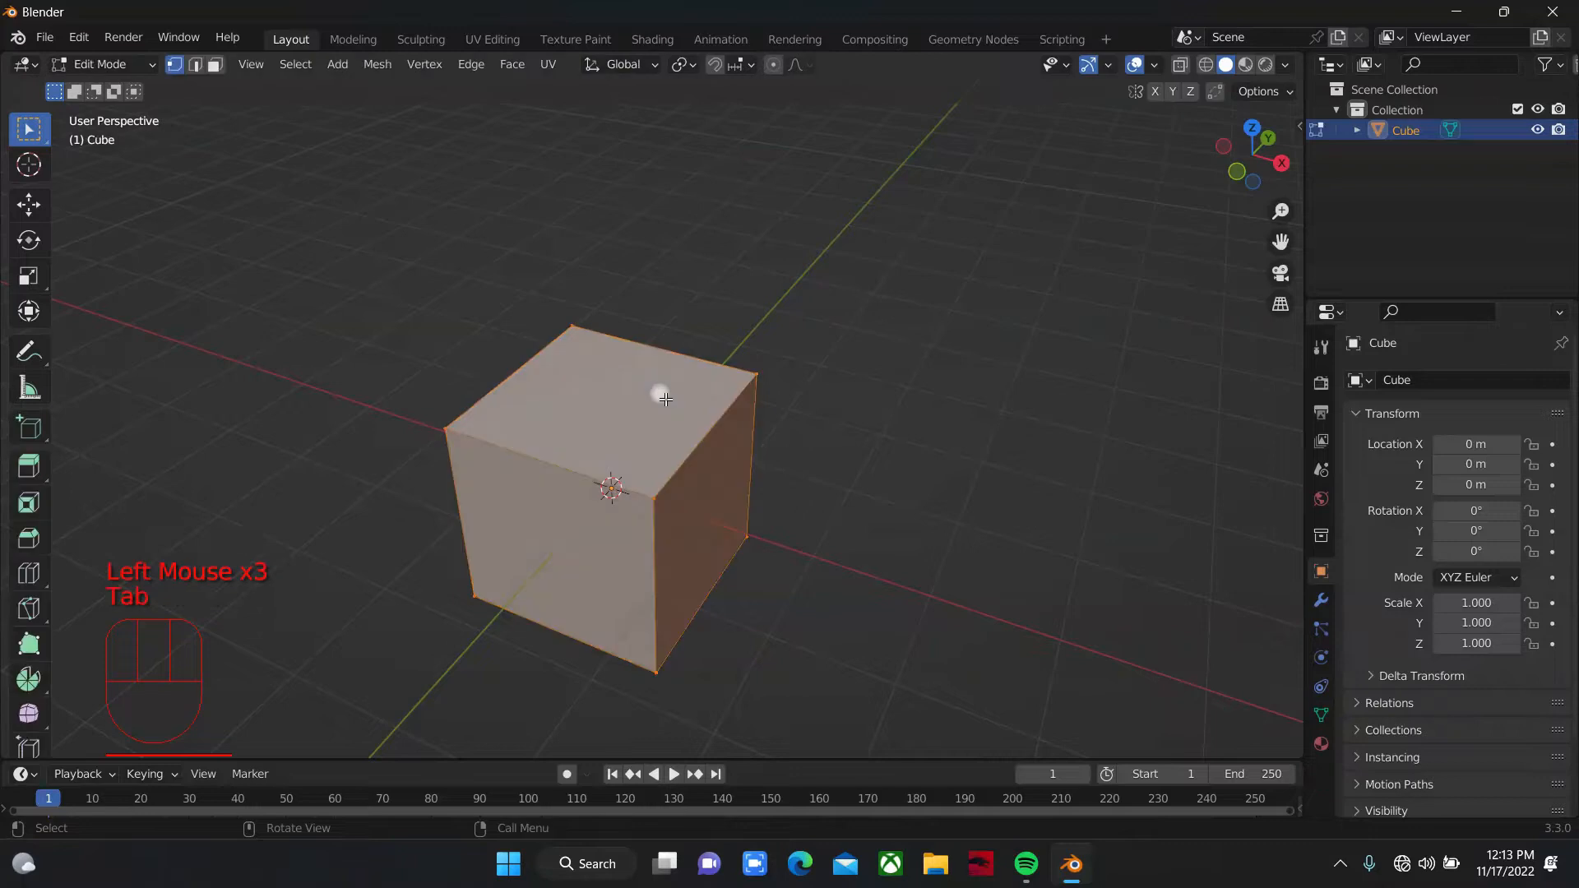
{"action": "key", "text": "ctrl"}
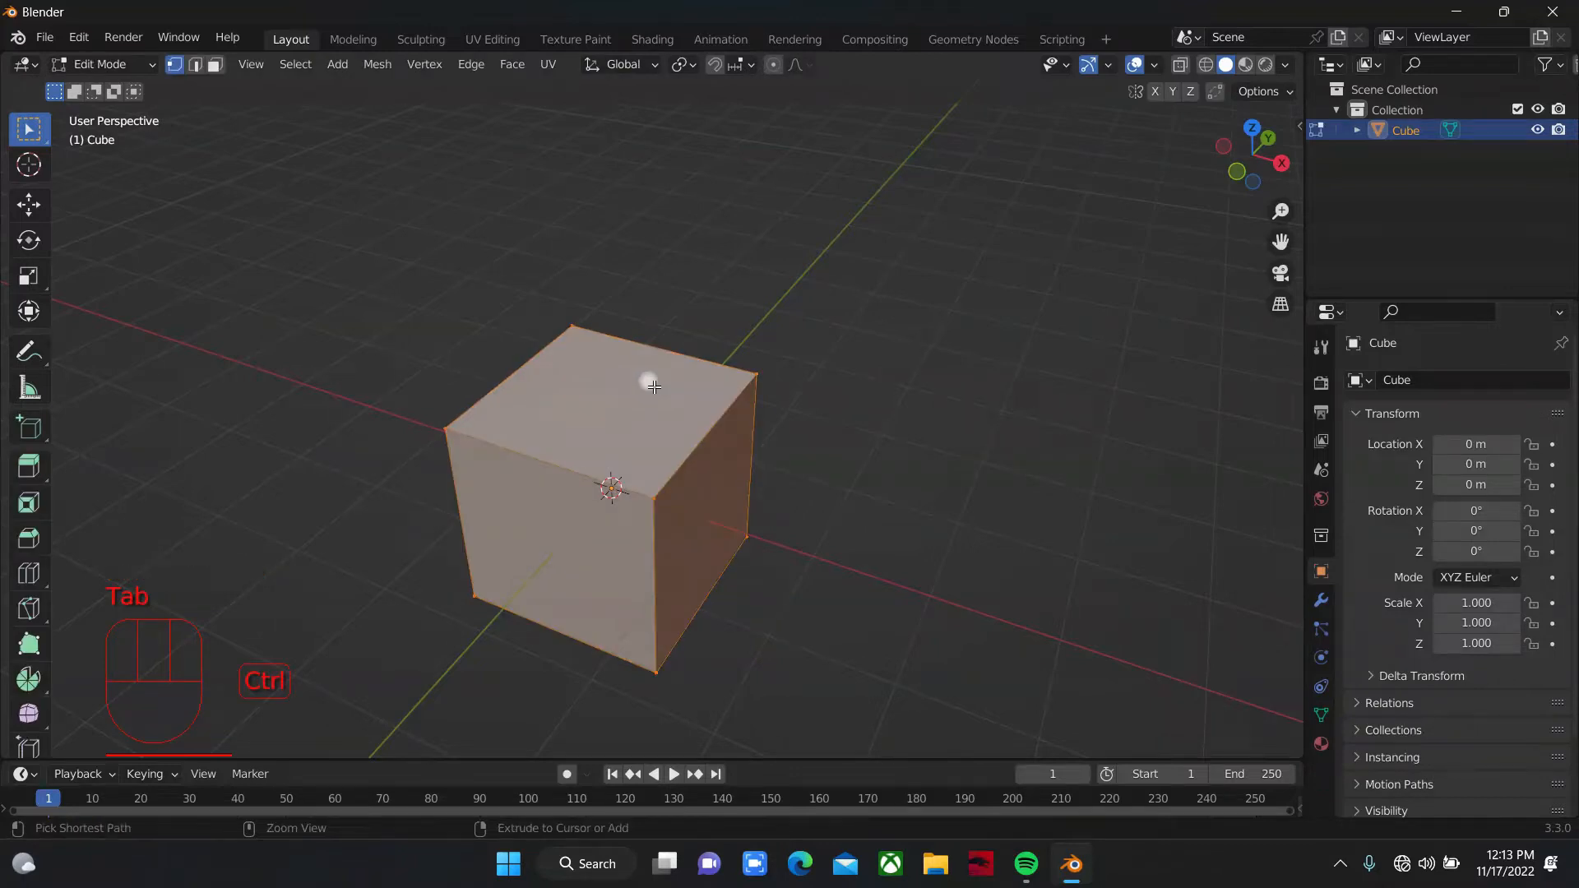
{"action": "key", "text": "ctrl+r"}
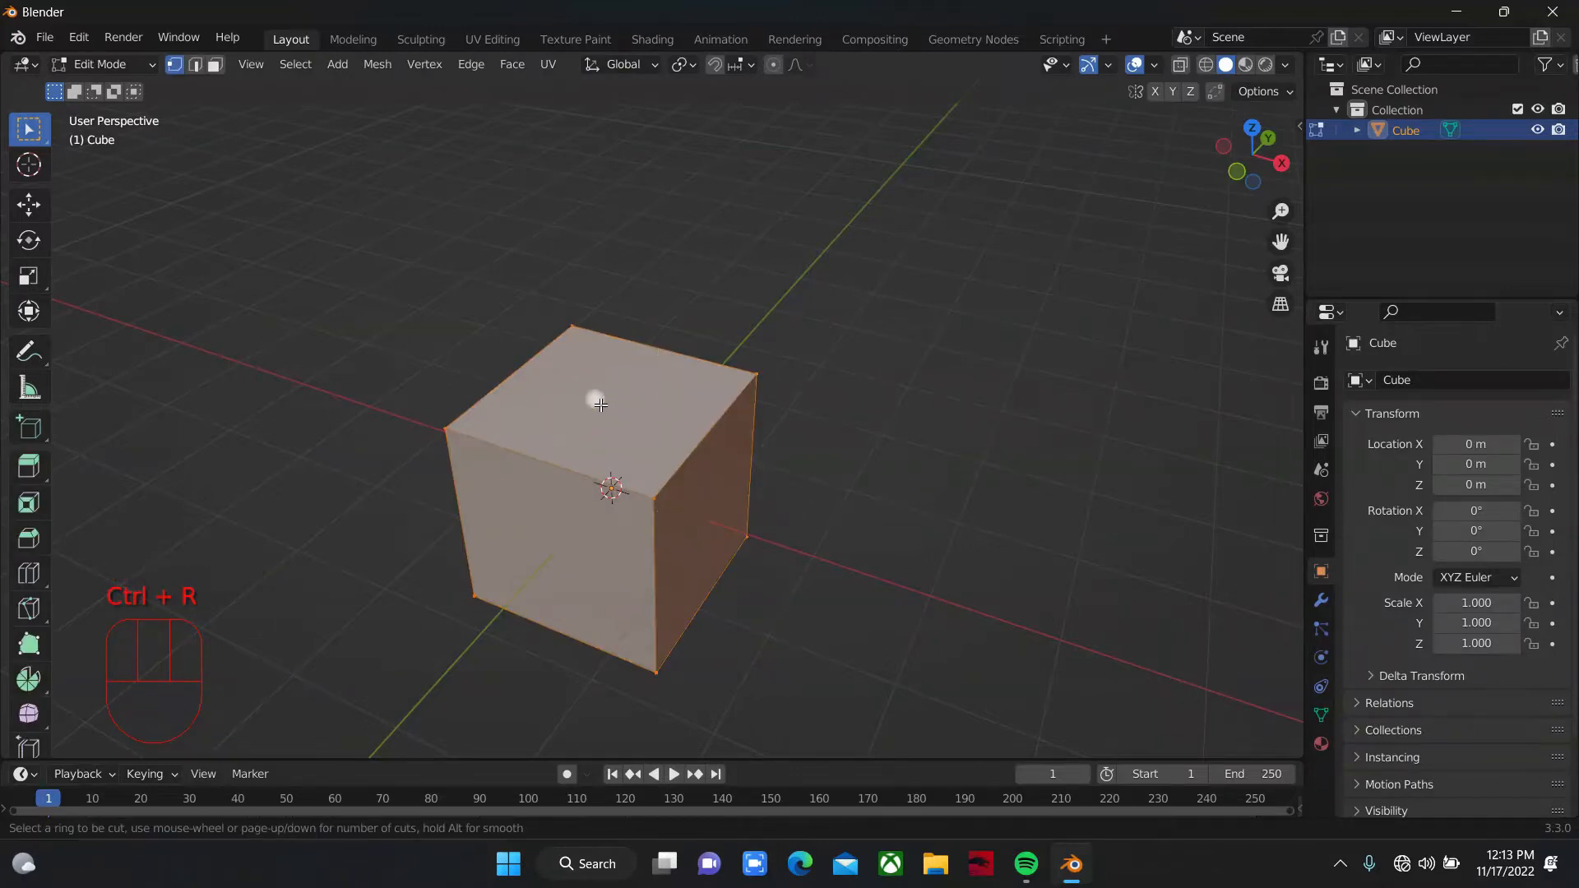
{"action": "left_click", "coordinate": [578, 435]}
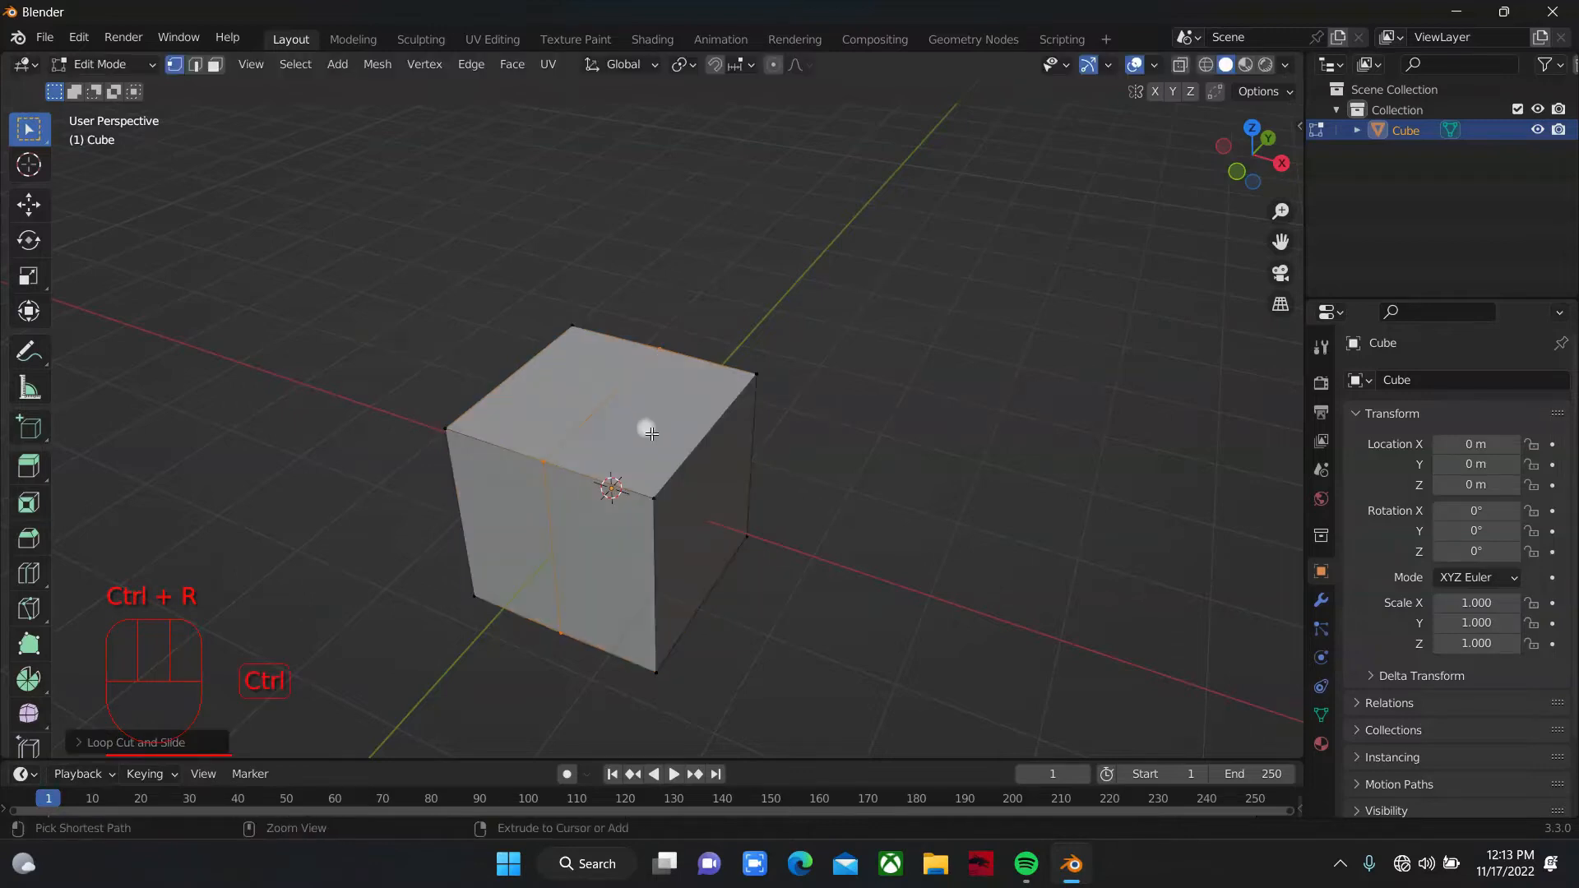
{"action": "key", "text": "ctrl+r"}
{"action": "left_click", "coordinate": [651, 448]}
{"action": "right_click", "coordinate": [601, 399]}
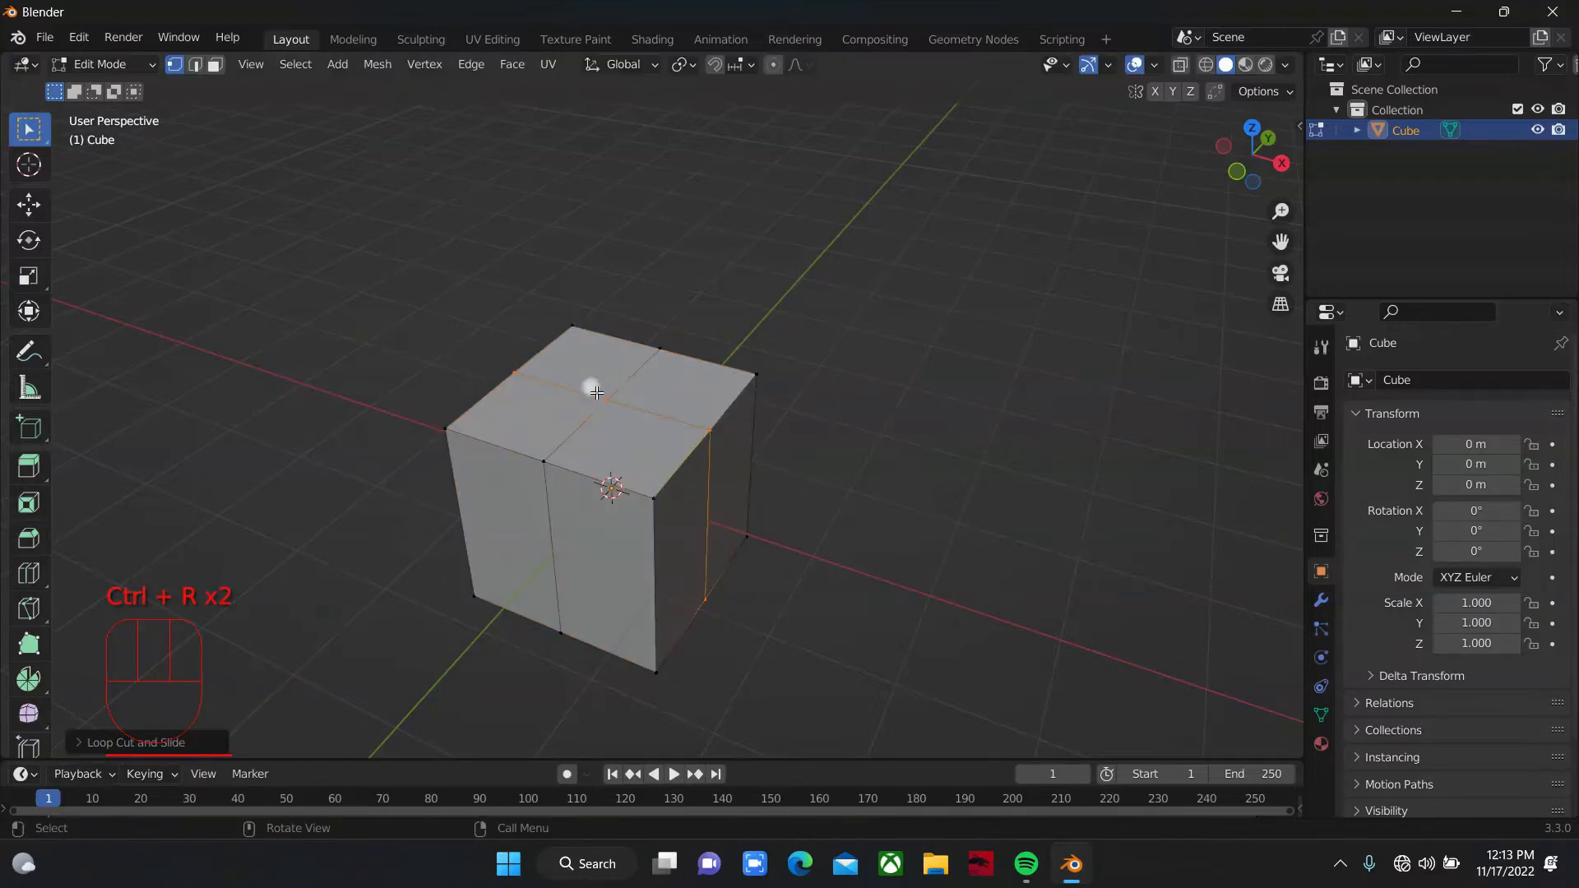
Step: Bevel the centre vertex of the cube's top face with 2 segments and a width of about 0.31 m
{"action": "scroll", "coordinate": [594, 386], "scroll_direction": "up", "scroll_amount": 1}
{"action": "left_click", "coordinate": [573, 393]}
{"action": "scroll", "coordinate": [609, 375], "scroll_direction": "up", "scroll_amount": 2}
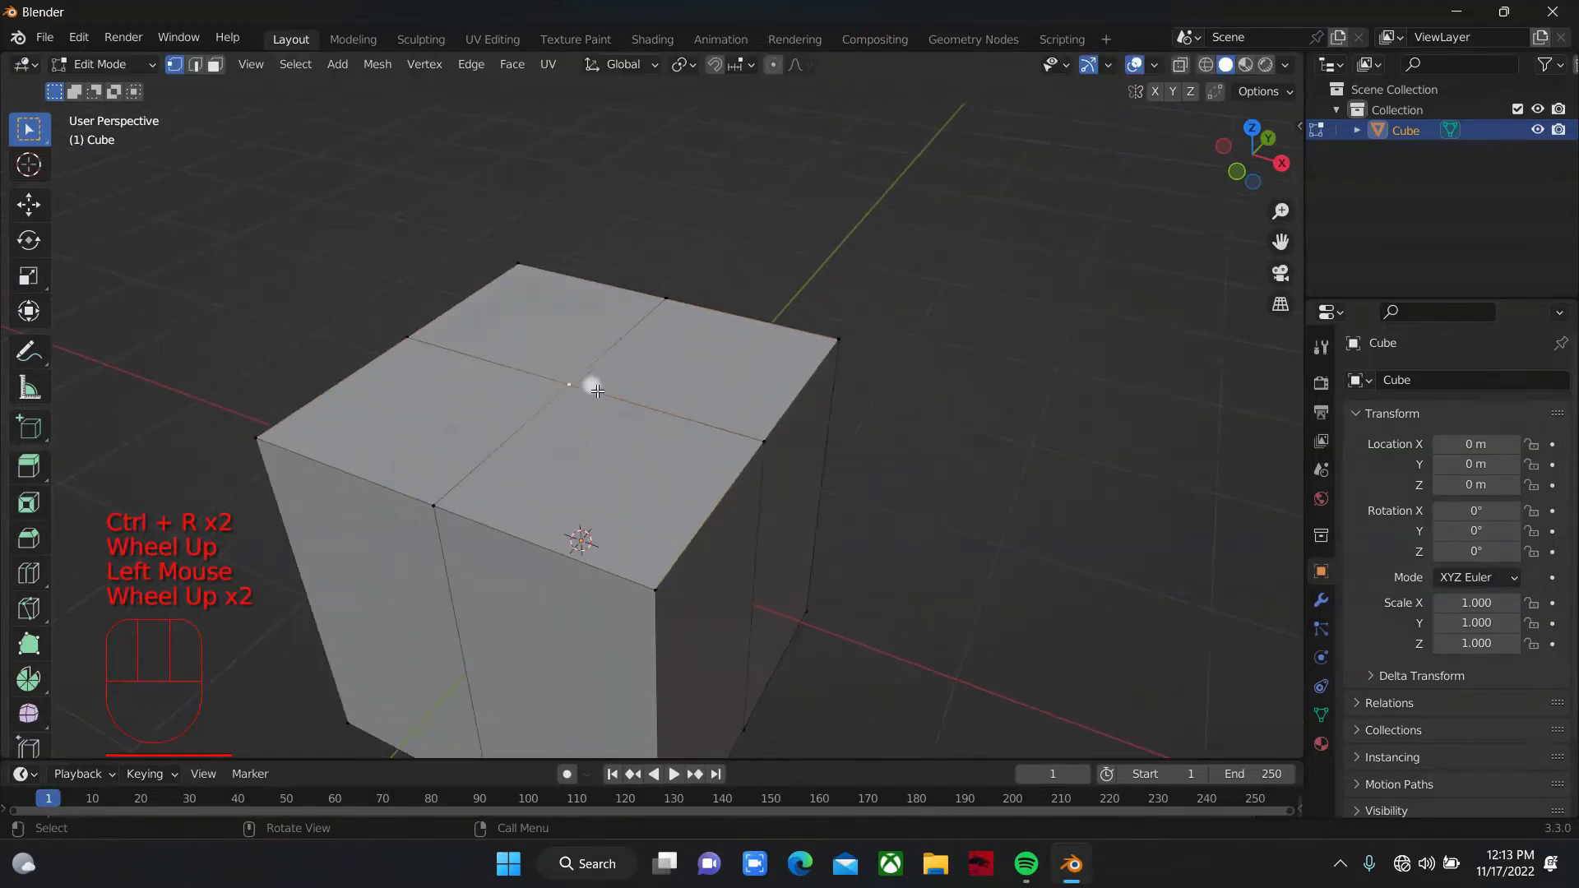
{"action": "left_click", "coordinate": [612, 417]}
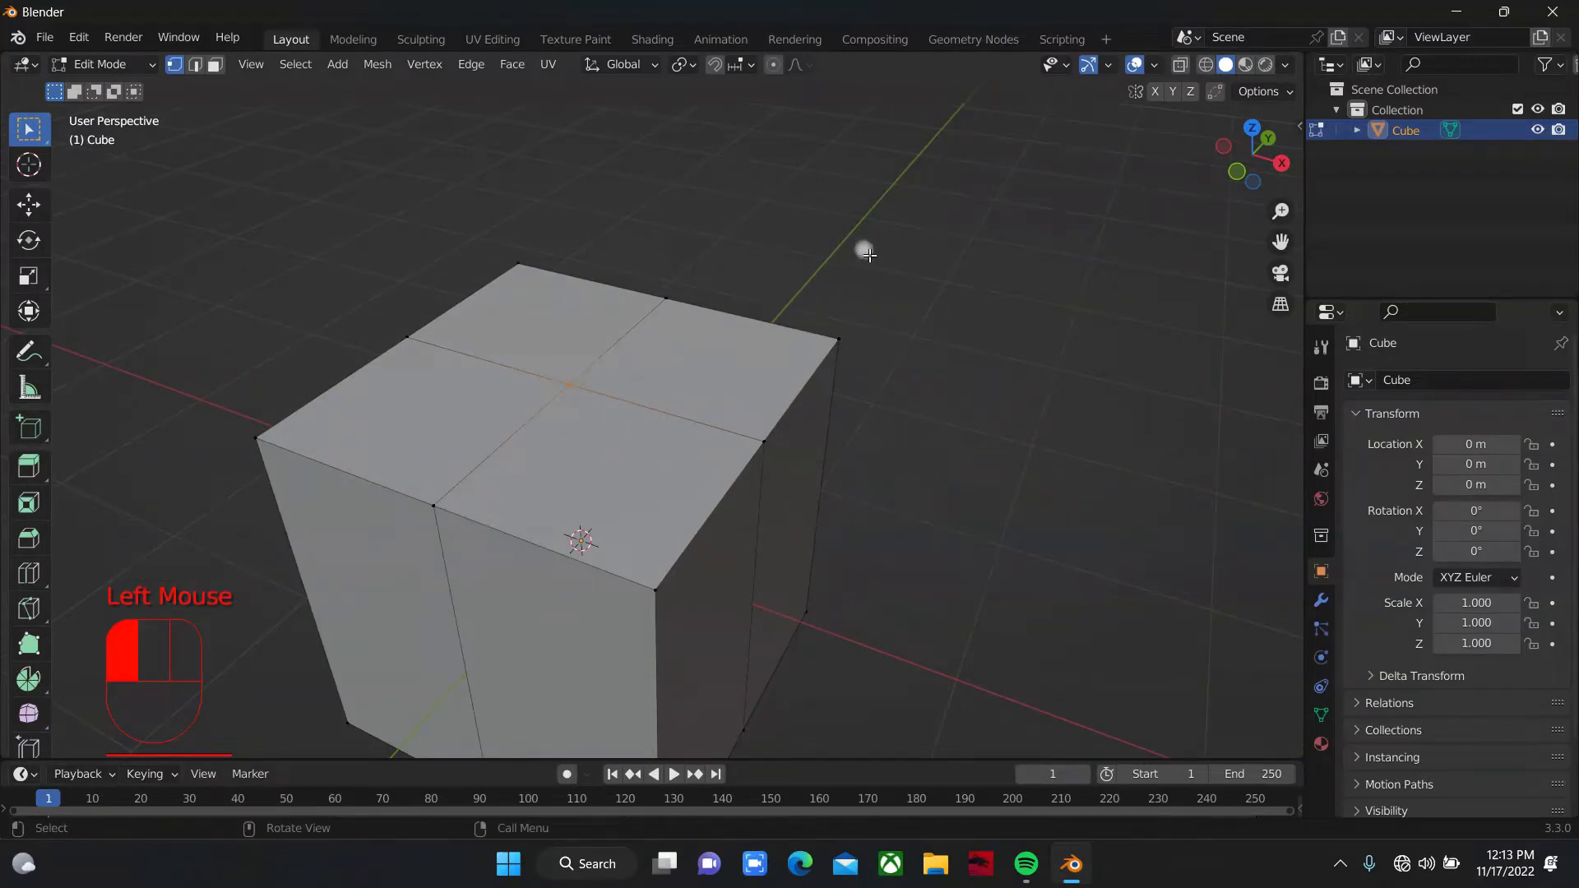
{"action": "key", "text": "shift+b"}
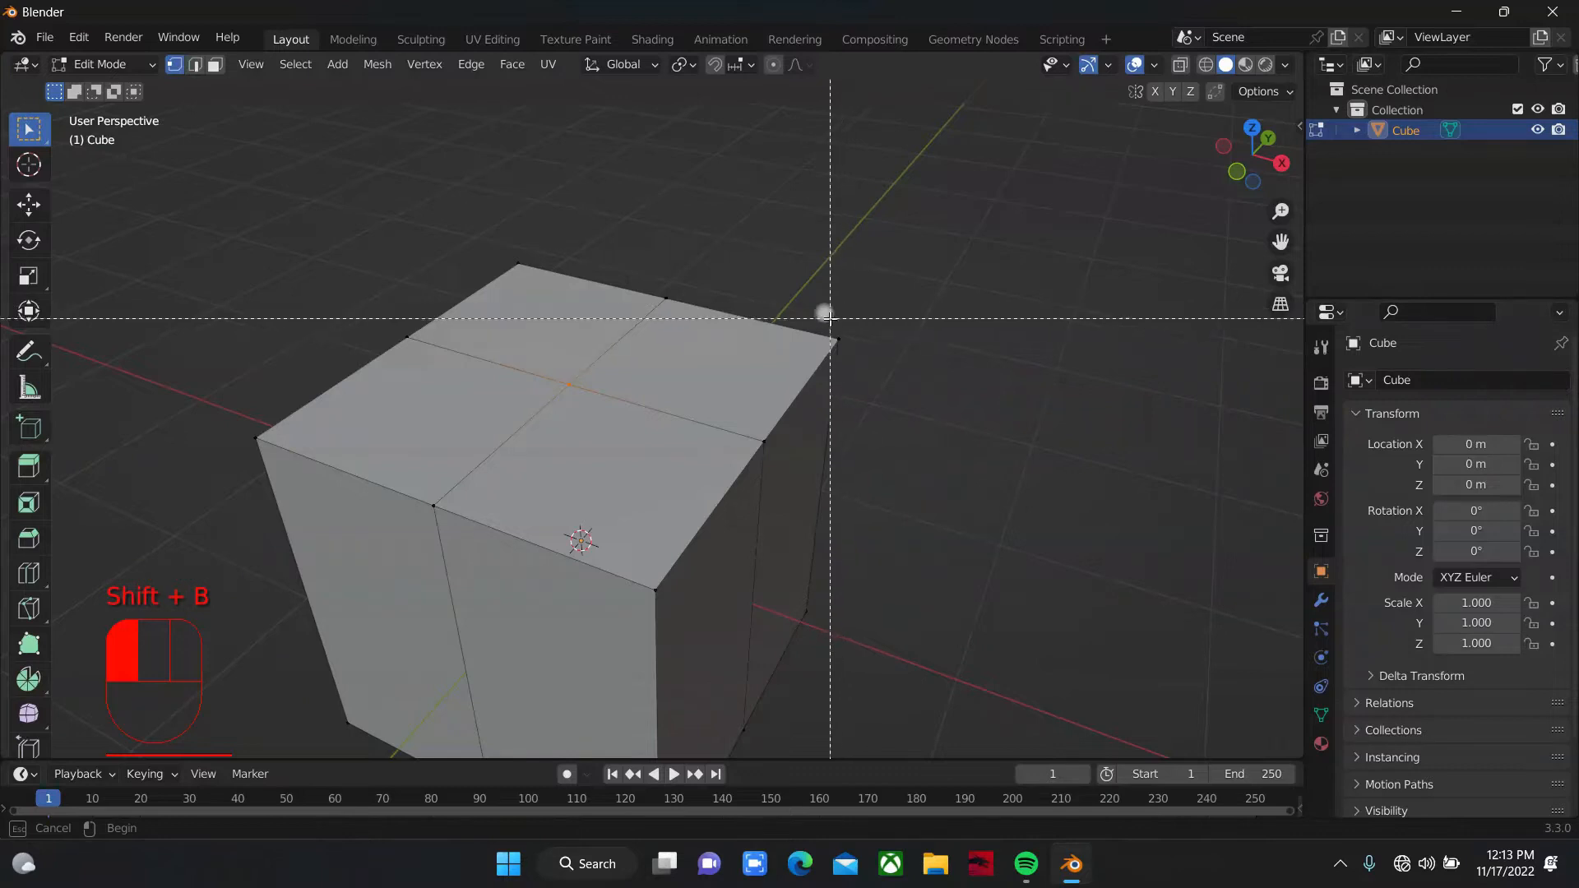
{"action": "key", "text": "Escape"}
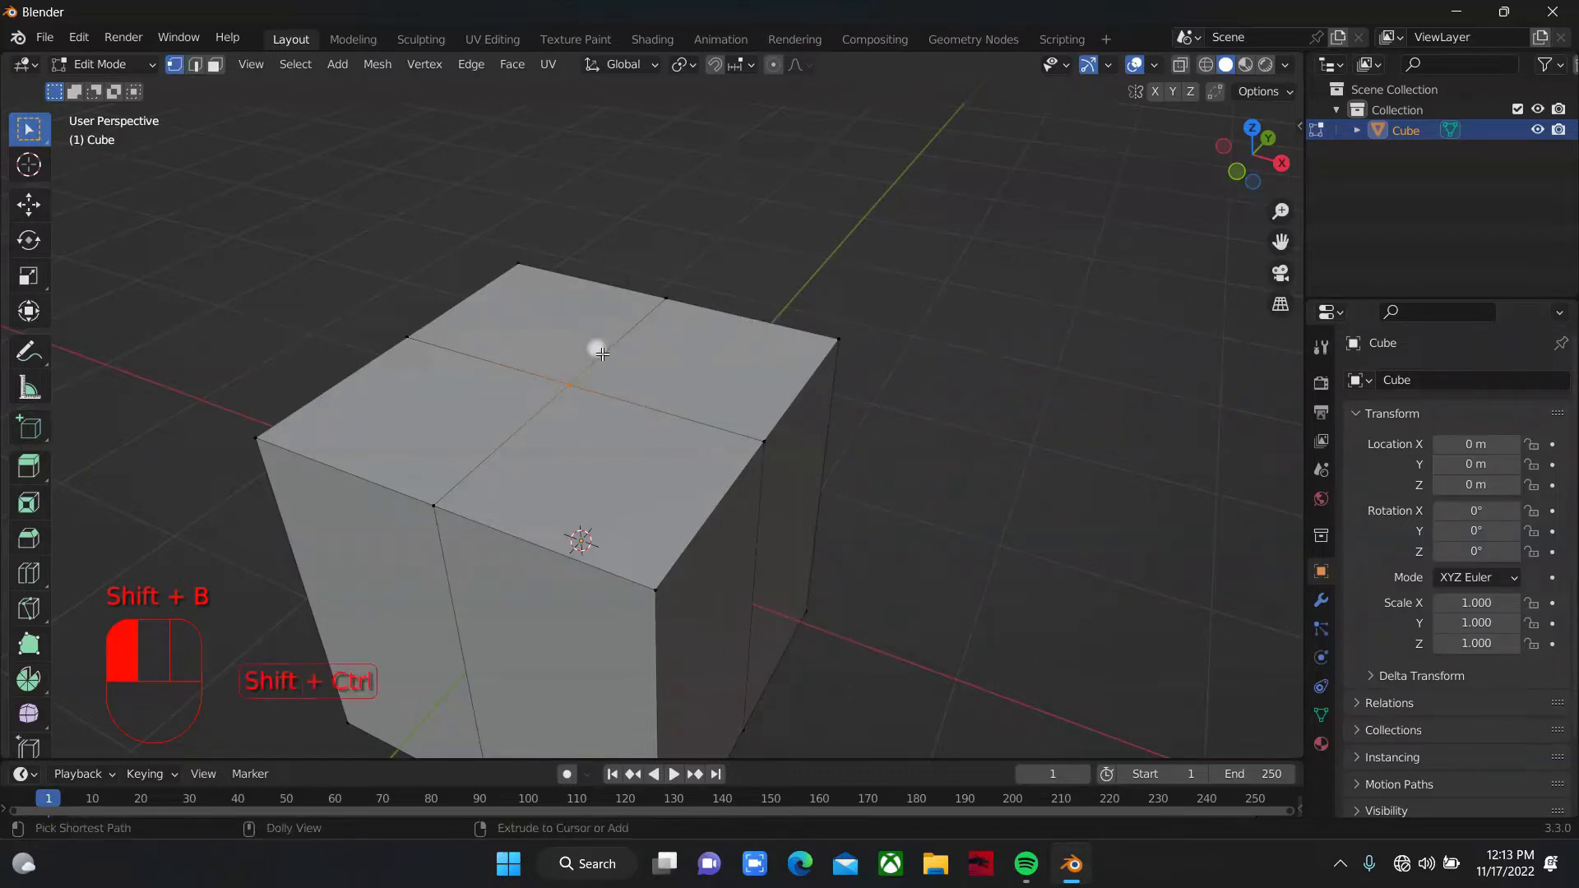
{"action": "key", "text": "shift+ctrl+b"}
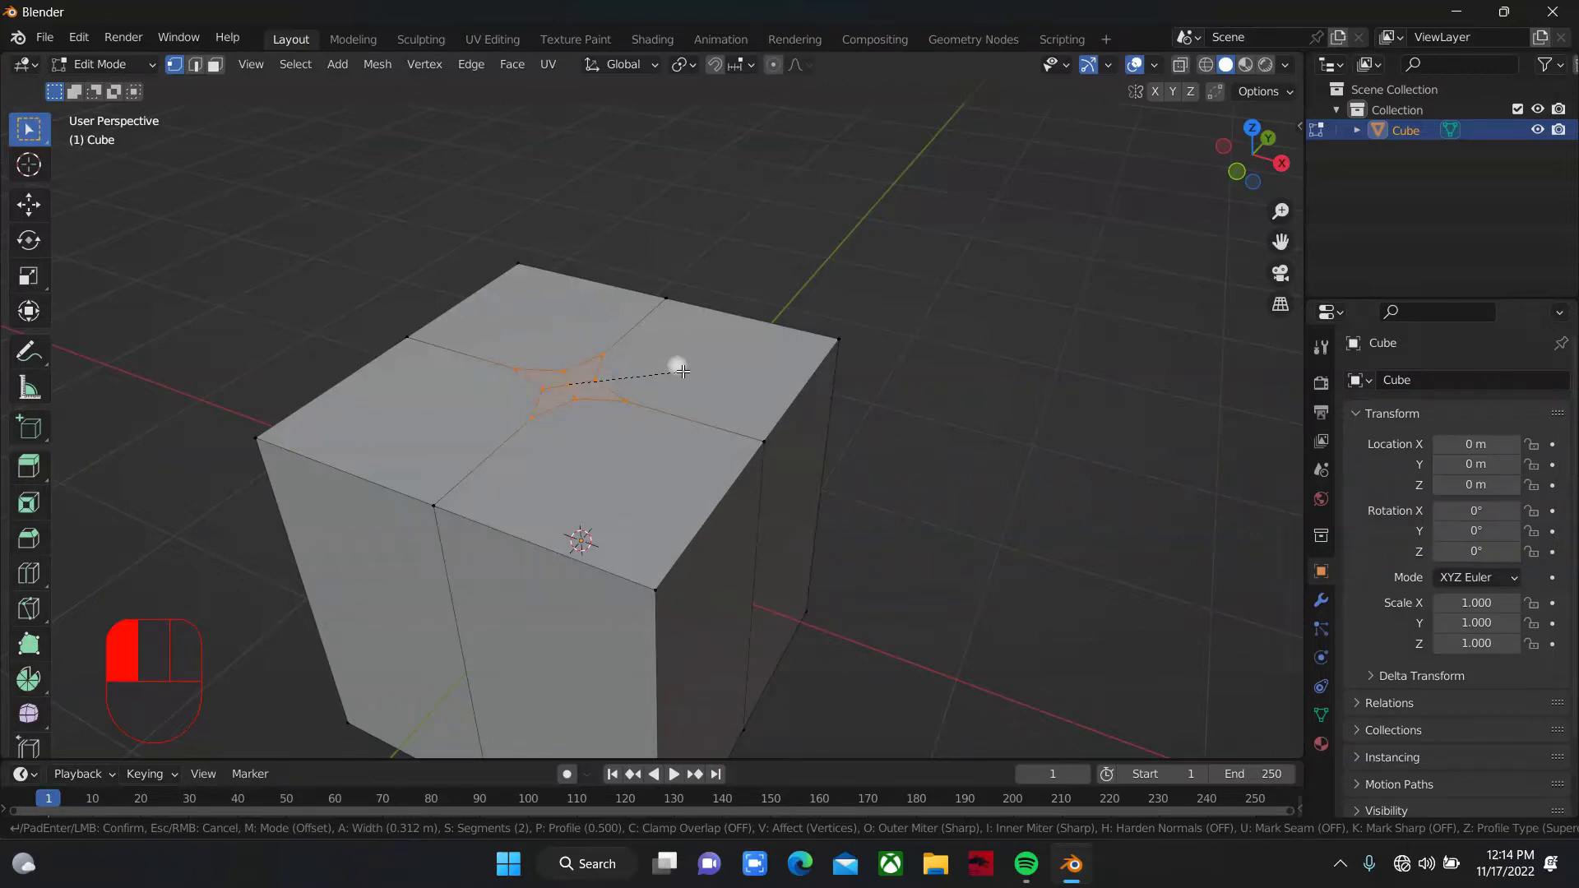
{"action": "left_click", "coordinate": [683, 372]}
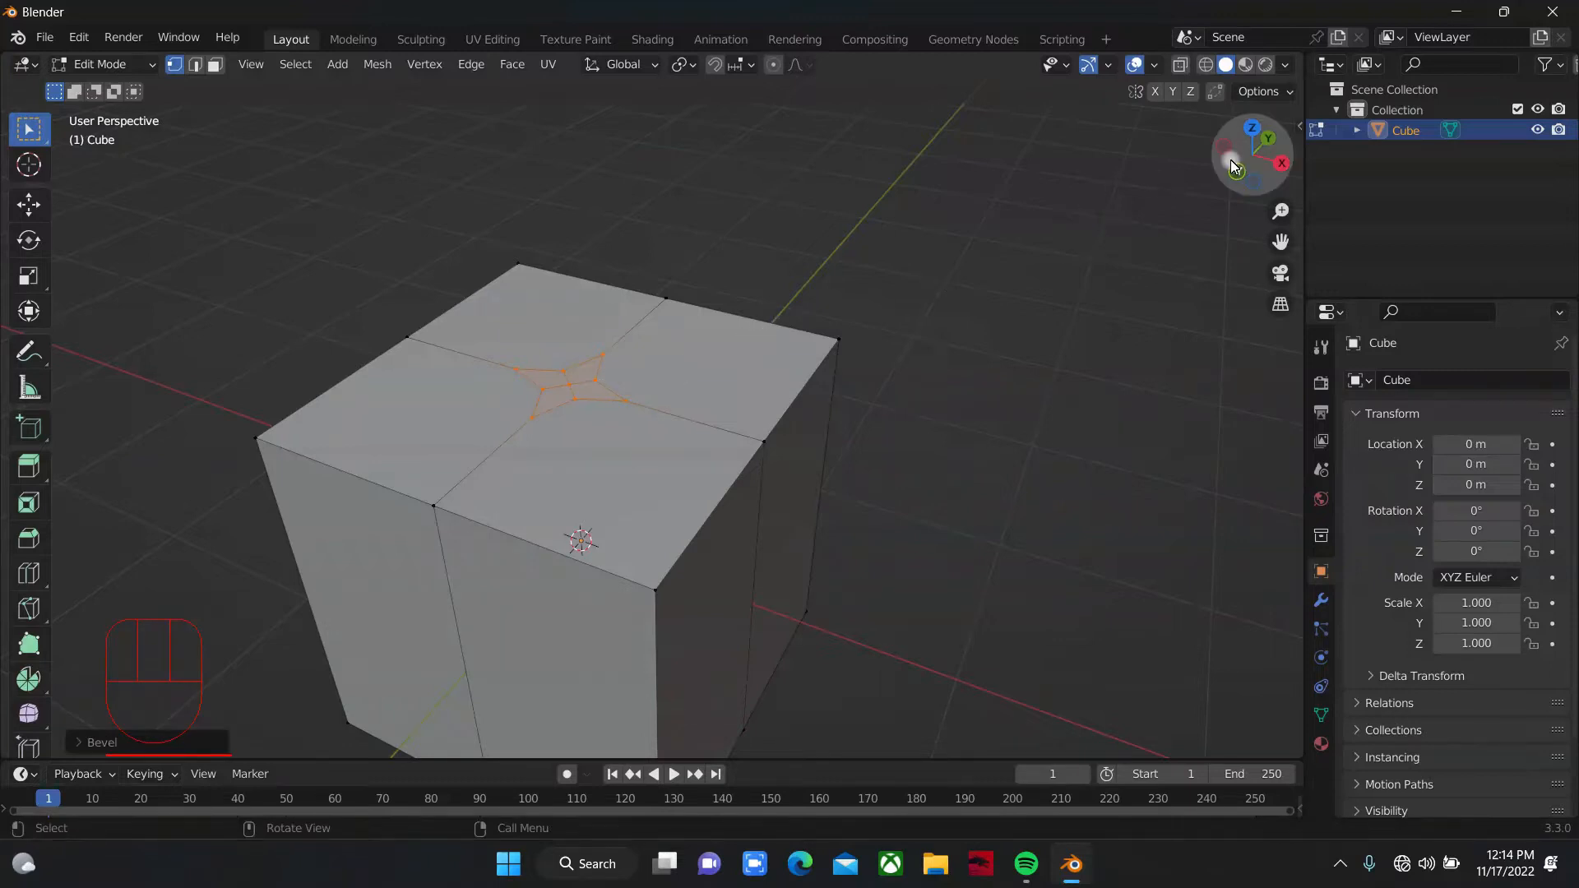
Step: Reshape the beveled vertices on the top face into a circle with LoopTools
{"action": "left_click_drag", "start_coordinate": [1232, 158], "coordinate": [1209, 169]}
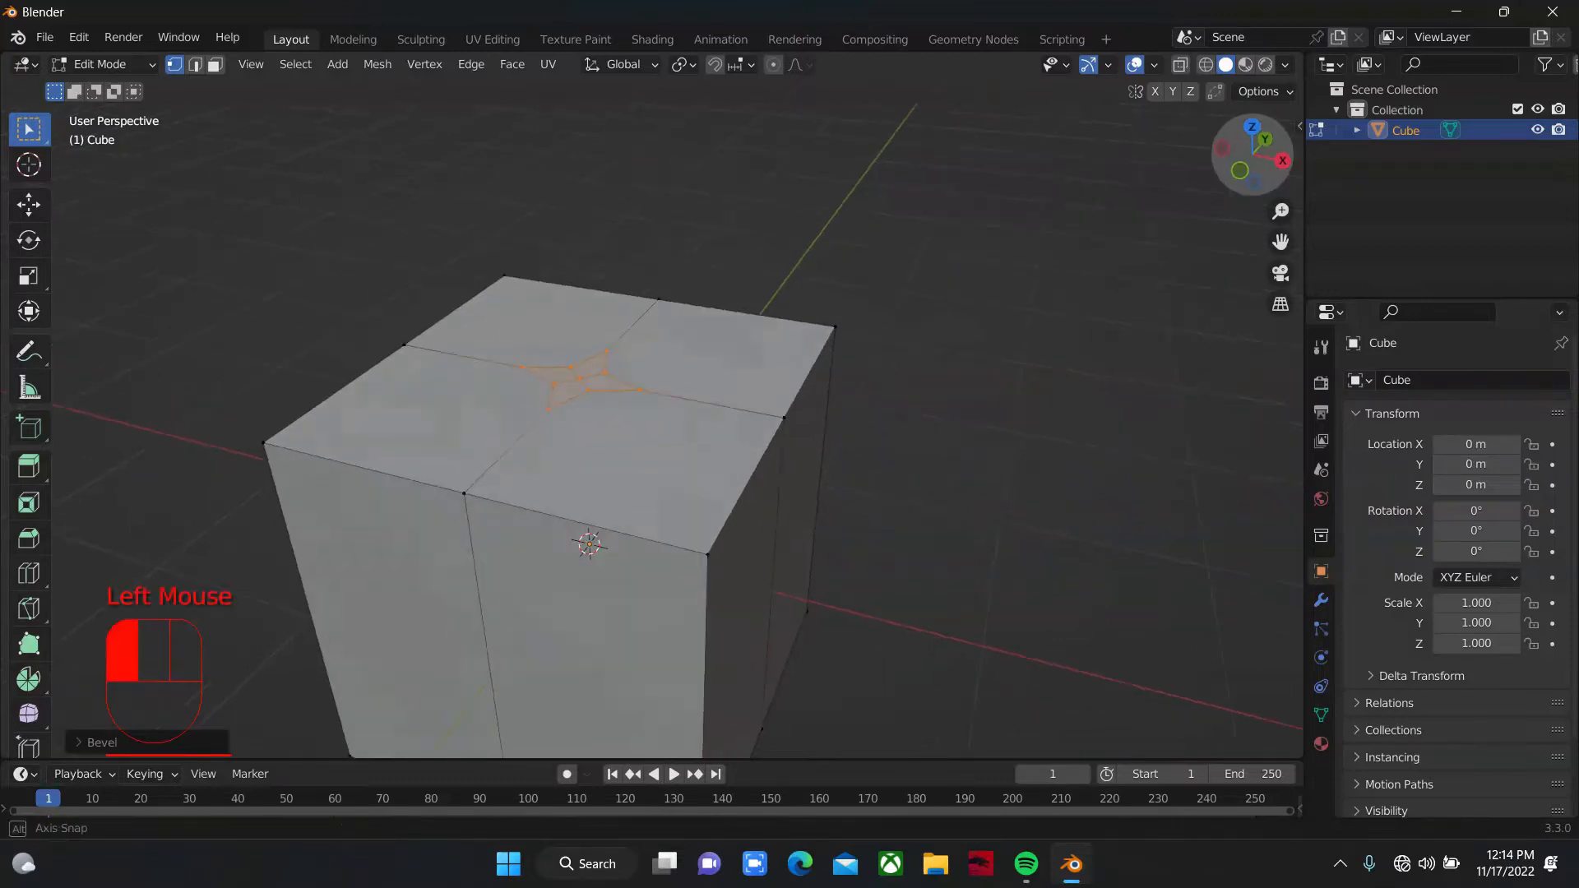
{"action": "right_click", "coordinate": [577, 370]}
{"action": "mouse_move", "coordinate": [593, 317]}
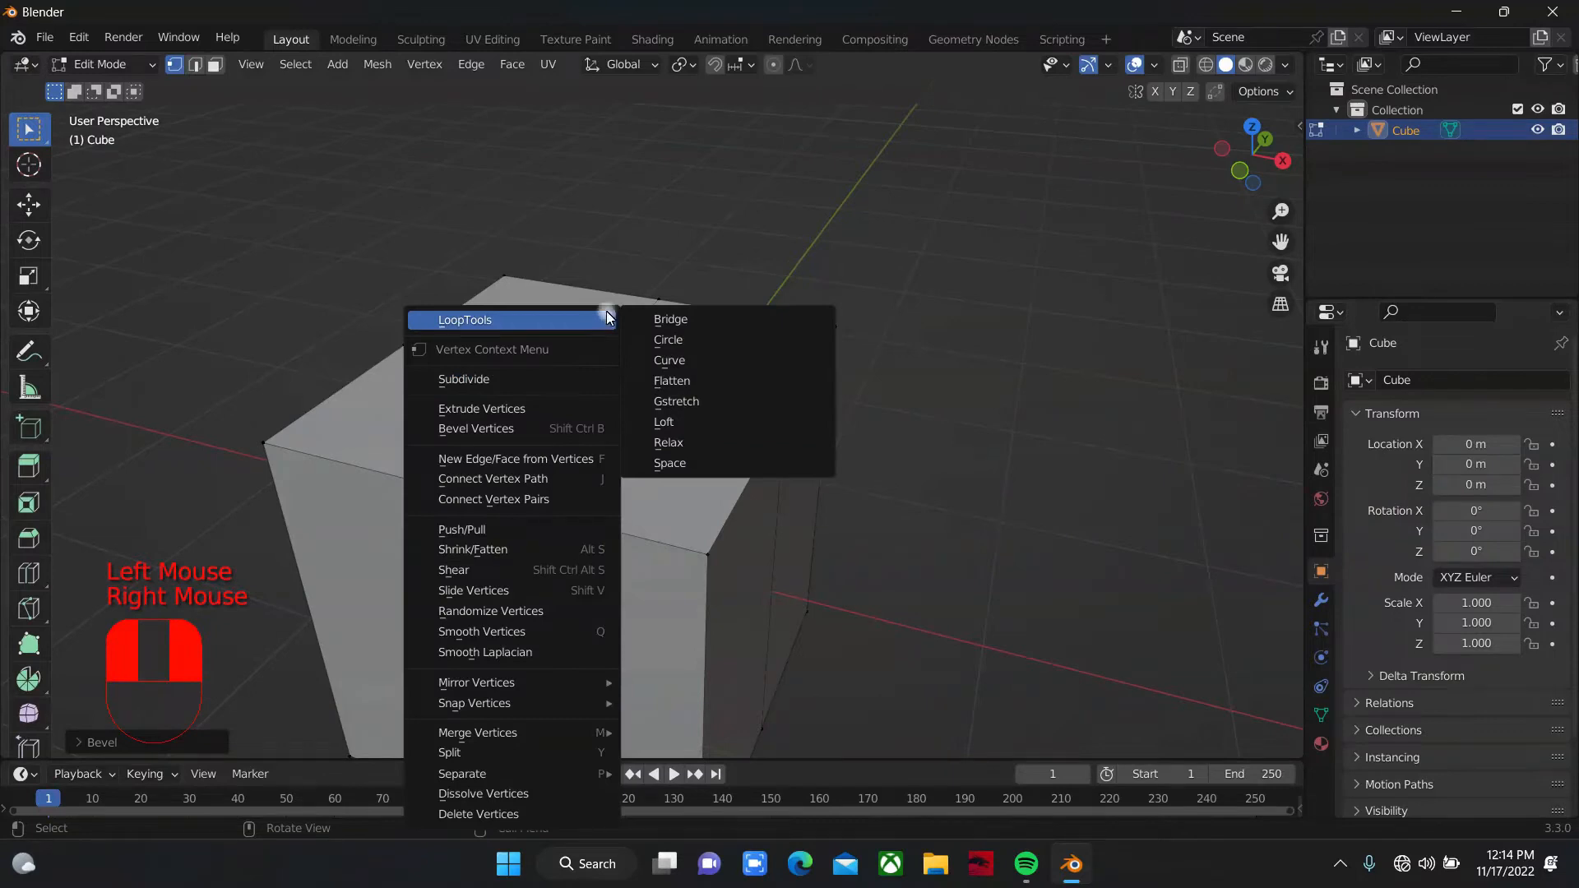
{"action": "left_click", "coordinate": [689, 334]}
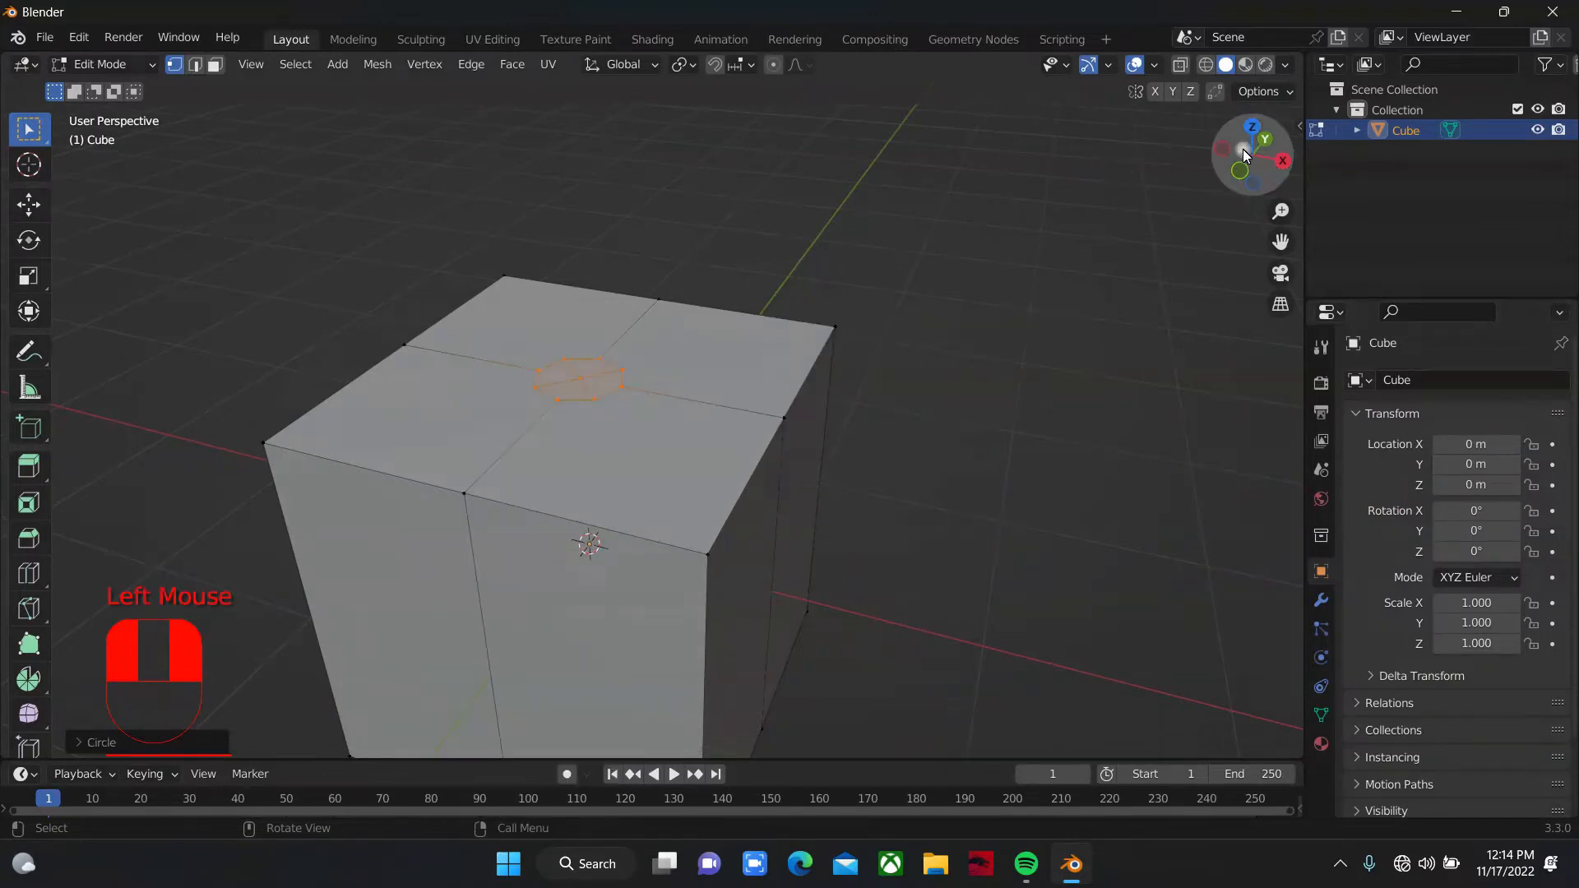
Step: Search the add-on preferences for "loop" to check that the LoopTools add-on is enabled
{"action": "left_click_drag", "start_coordinate": [1245, 156], "coordinate": [767, 321]}
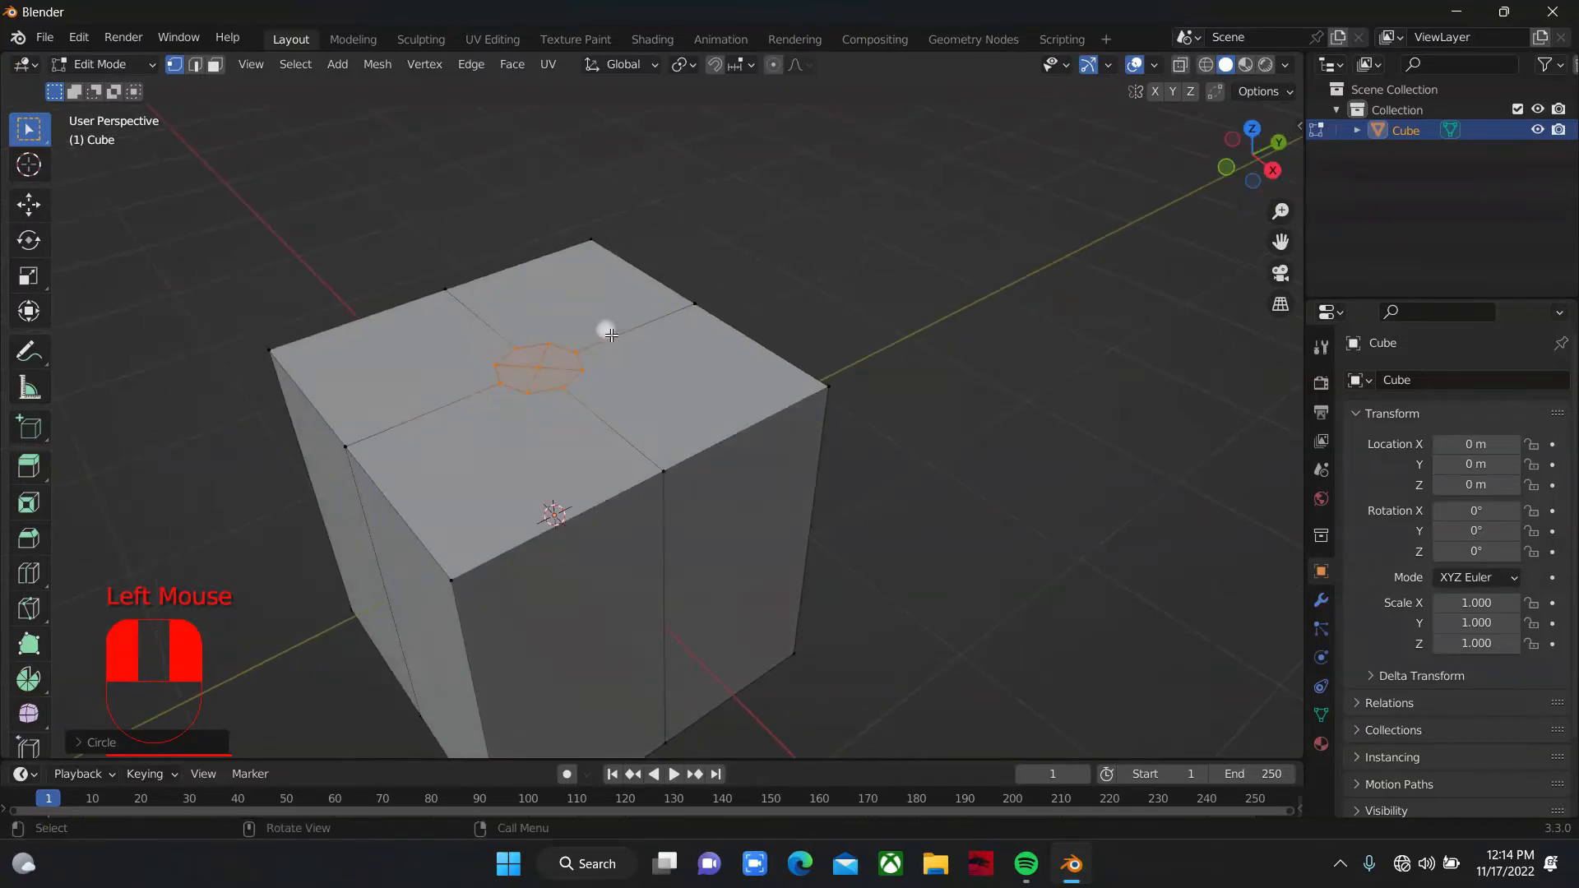
{"action": "right_click", "coordinate": [510, 327]}
{"action": "mouse_move", "coordinate": [515, 317]}
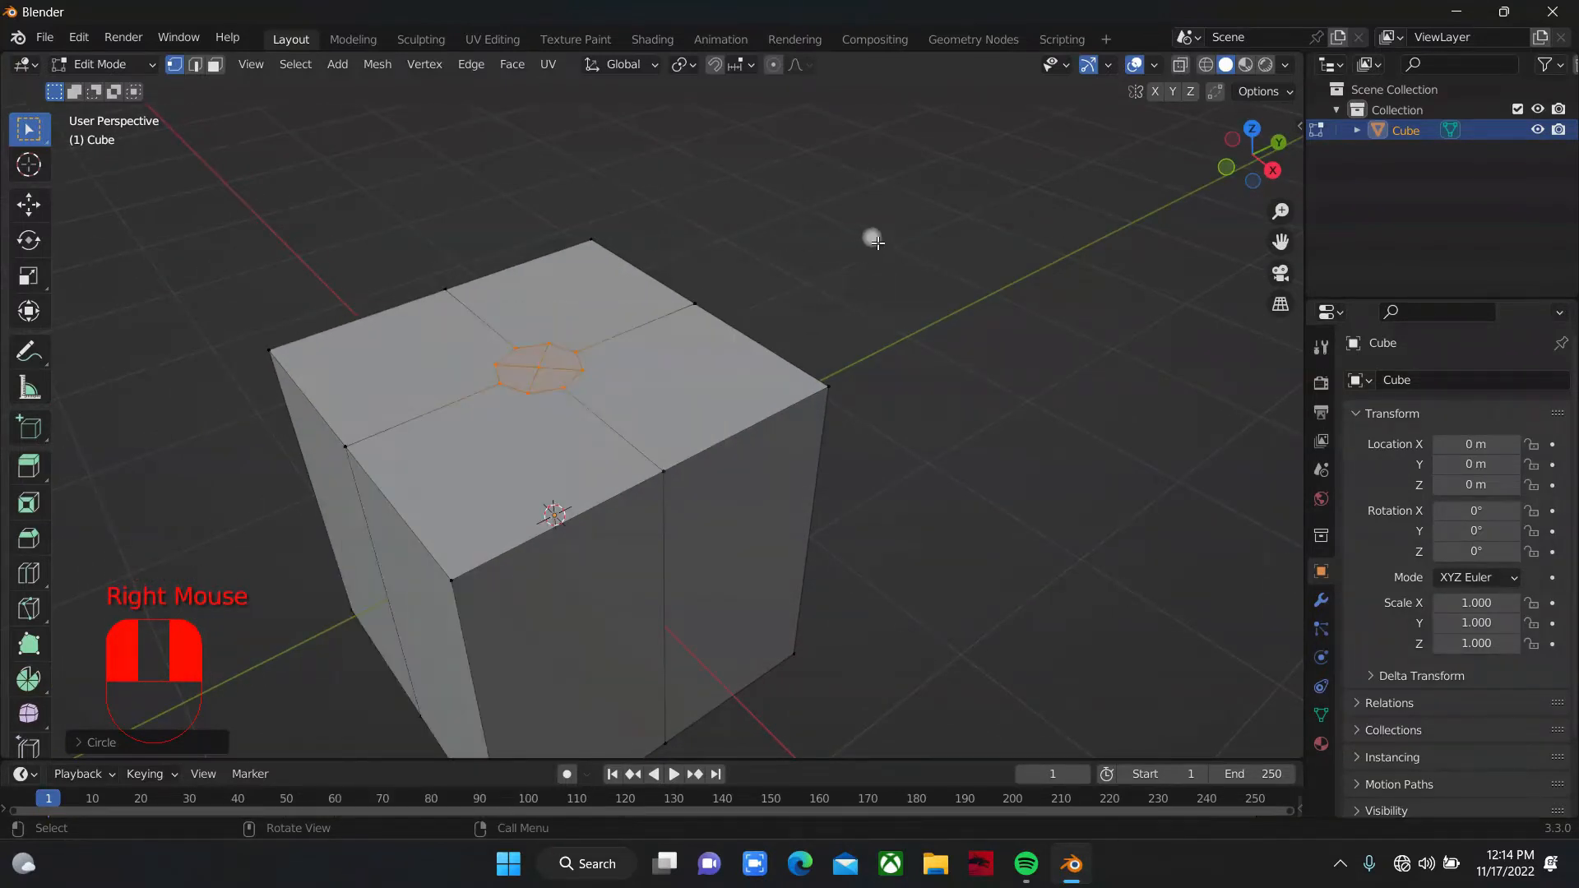
{"action": "left_click", "coordinate": [79, 38]}
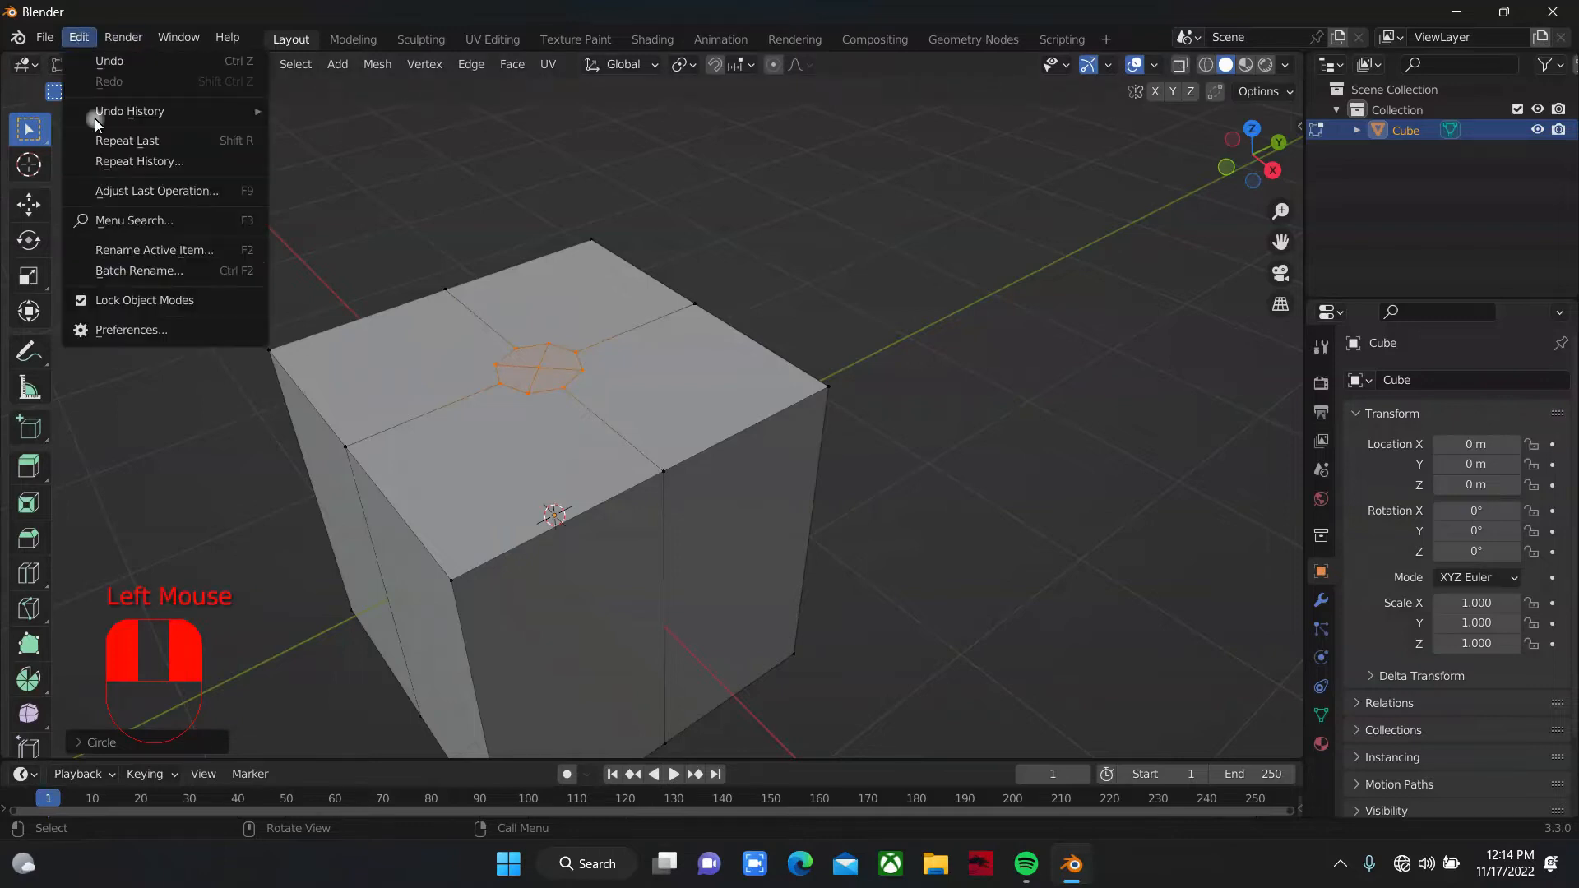
{"action": "left_click", "coordinate": [163, 331]}
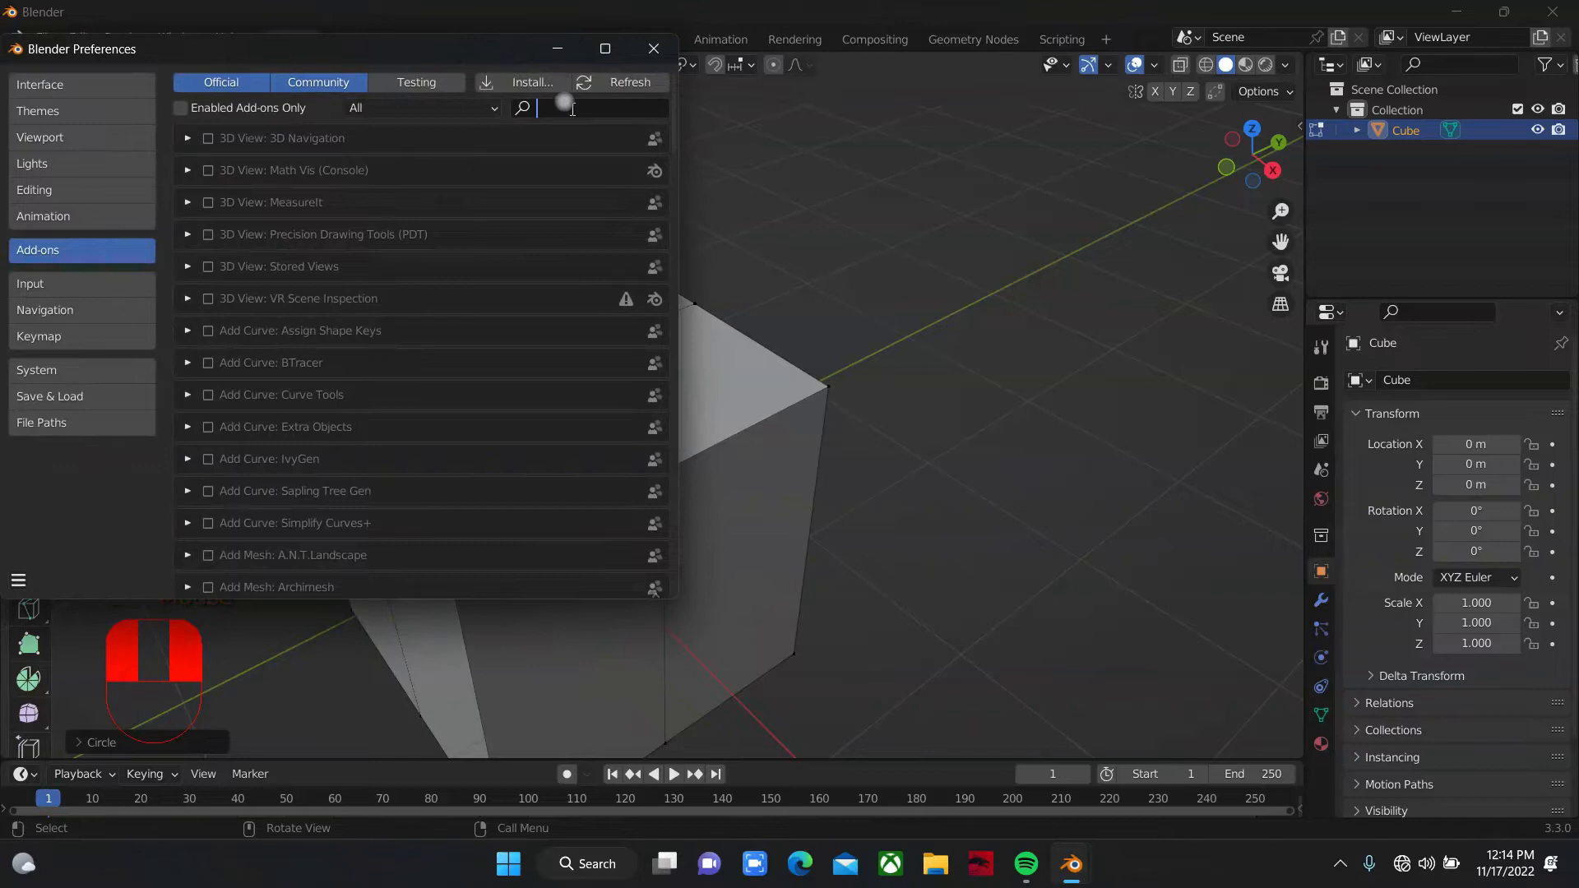
{"action": "type", "text": "loo"}
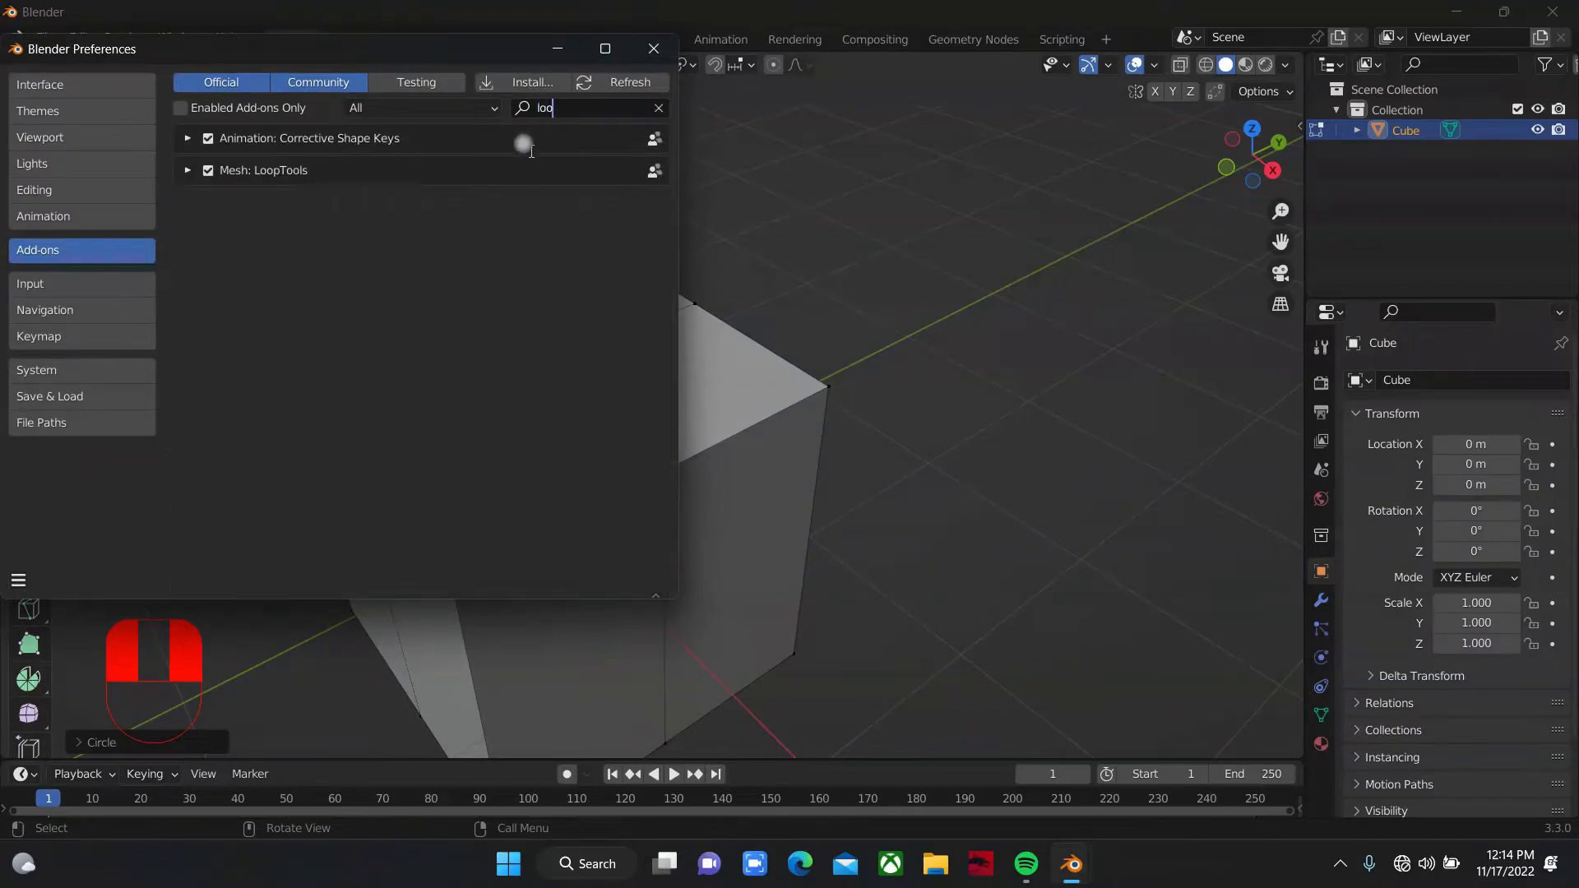
{"action": "type", "text": "p"}
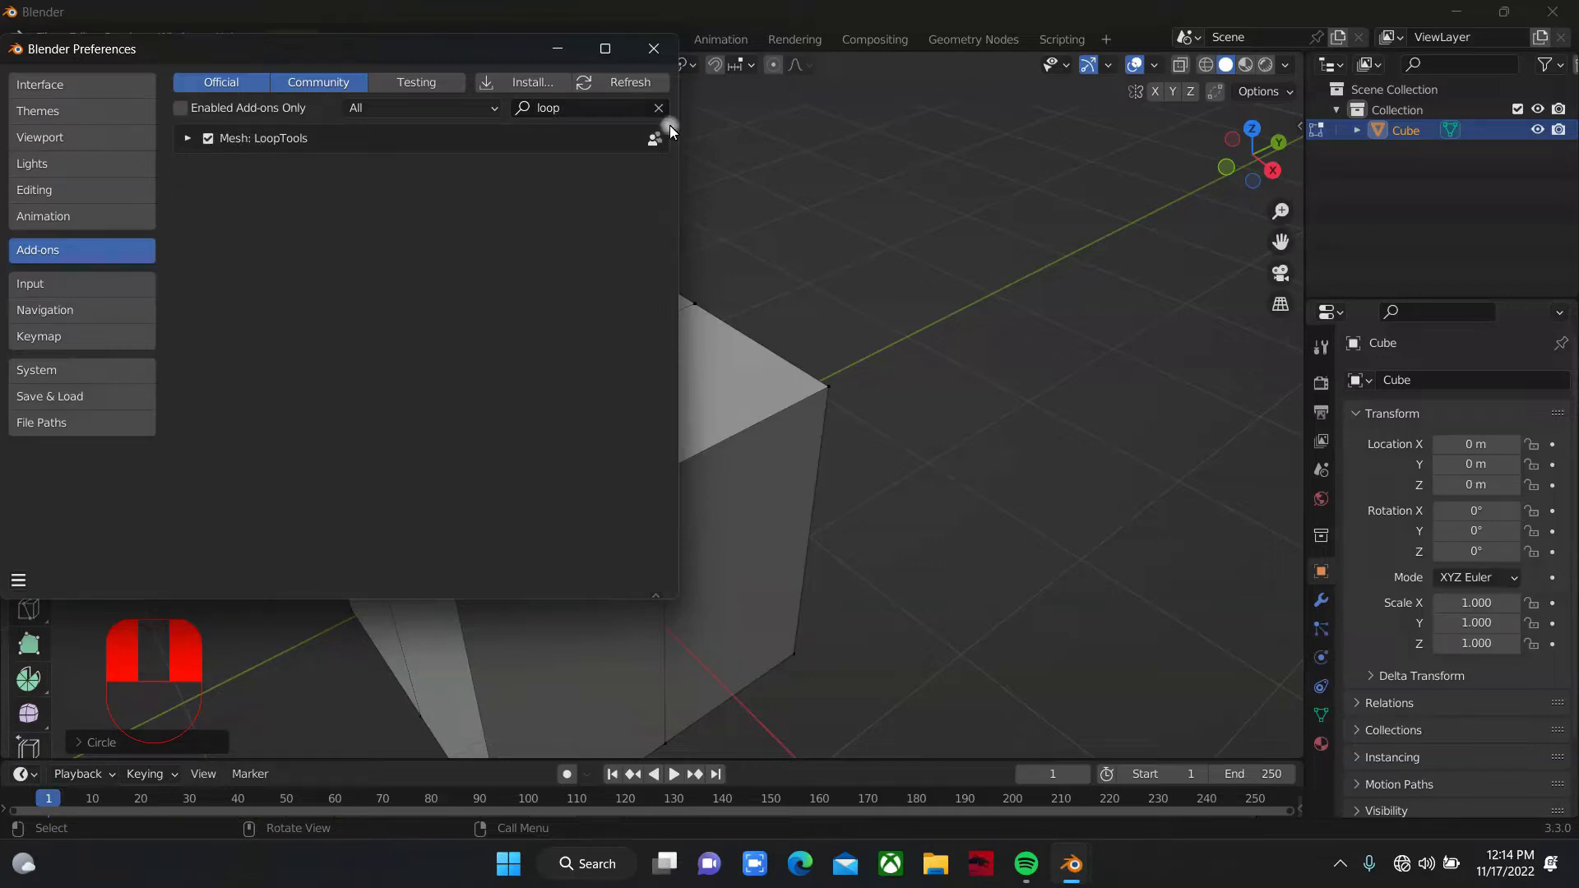
{"action": "left_click", "coordinate": [650, 58]}
Step: Extrude the circular faces about 1.47 m down into the cube to form a hole
{"action": "left_click_drag", "start_coordinate": [1224, 156], "coordinate": [1202, 171]}
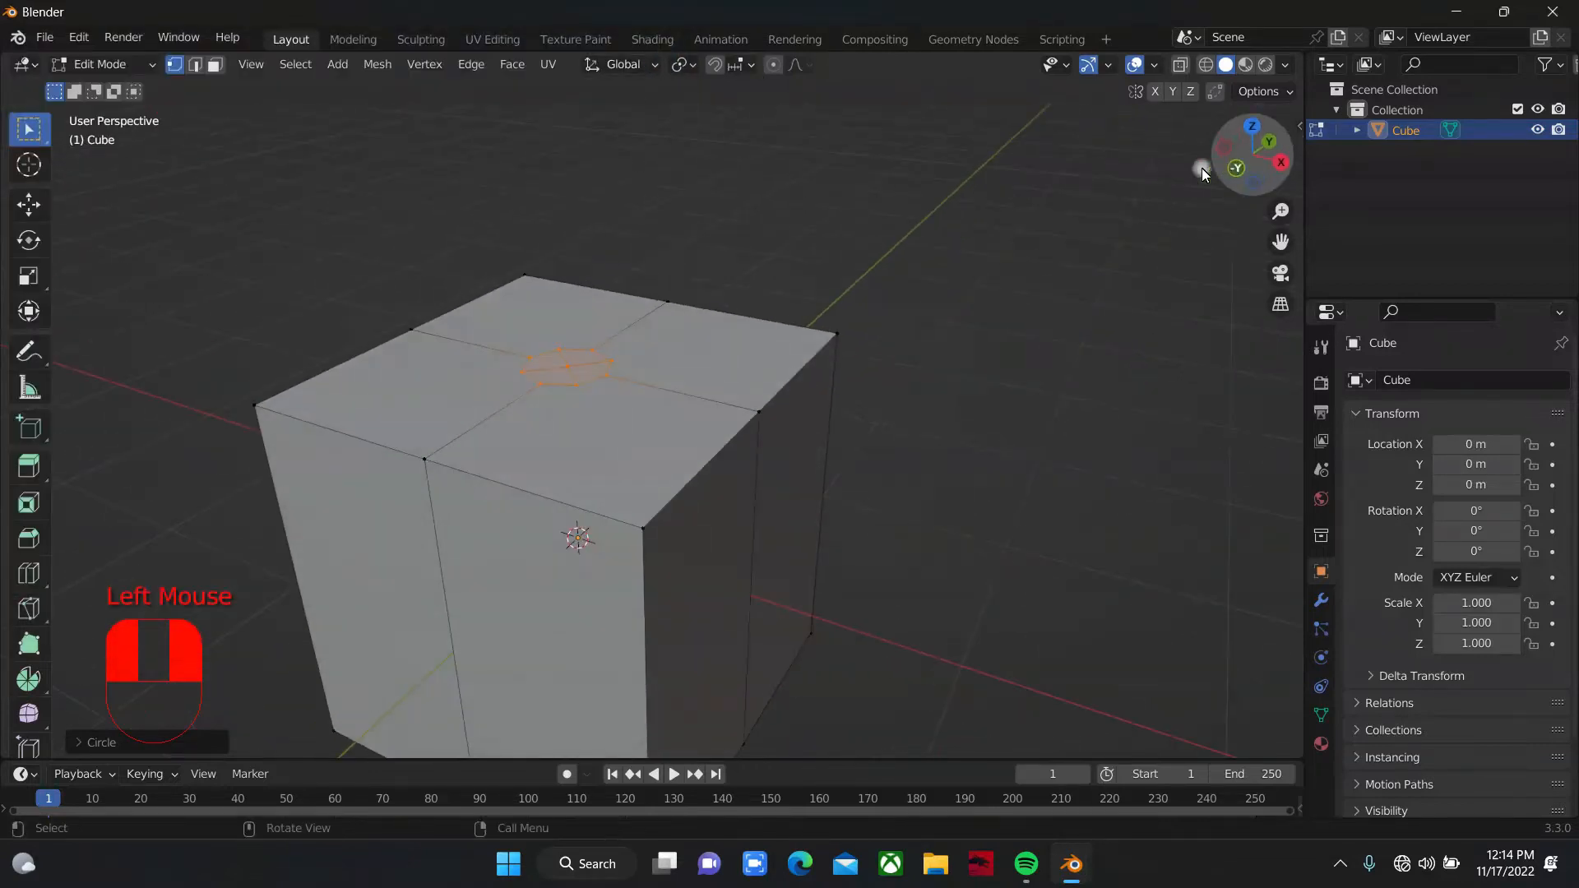
{"action": "key", "text": "e"}
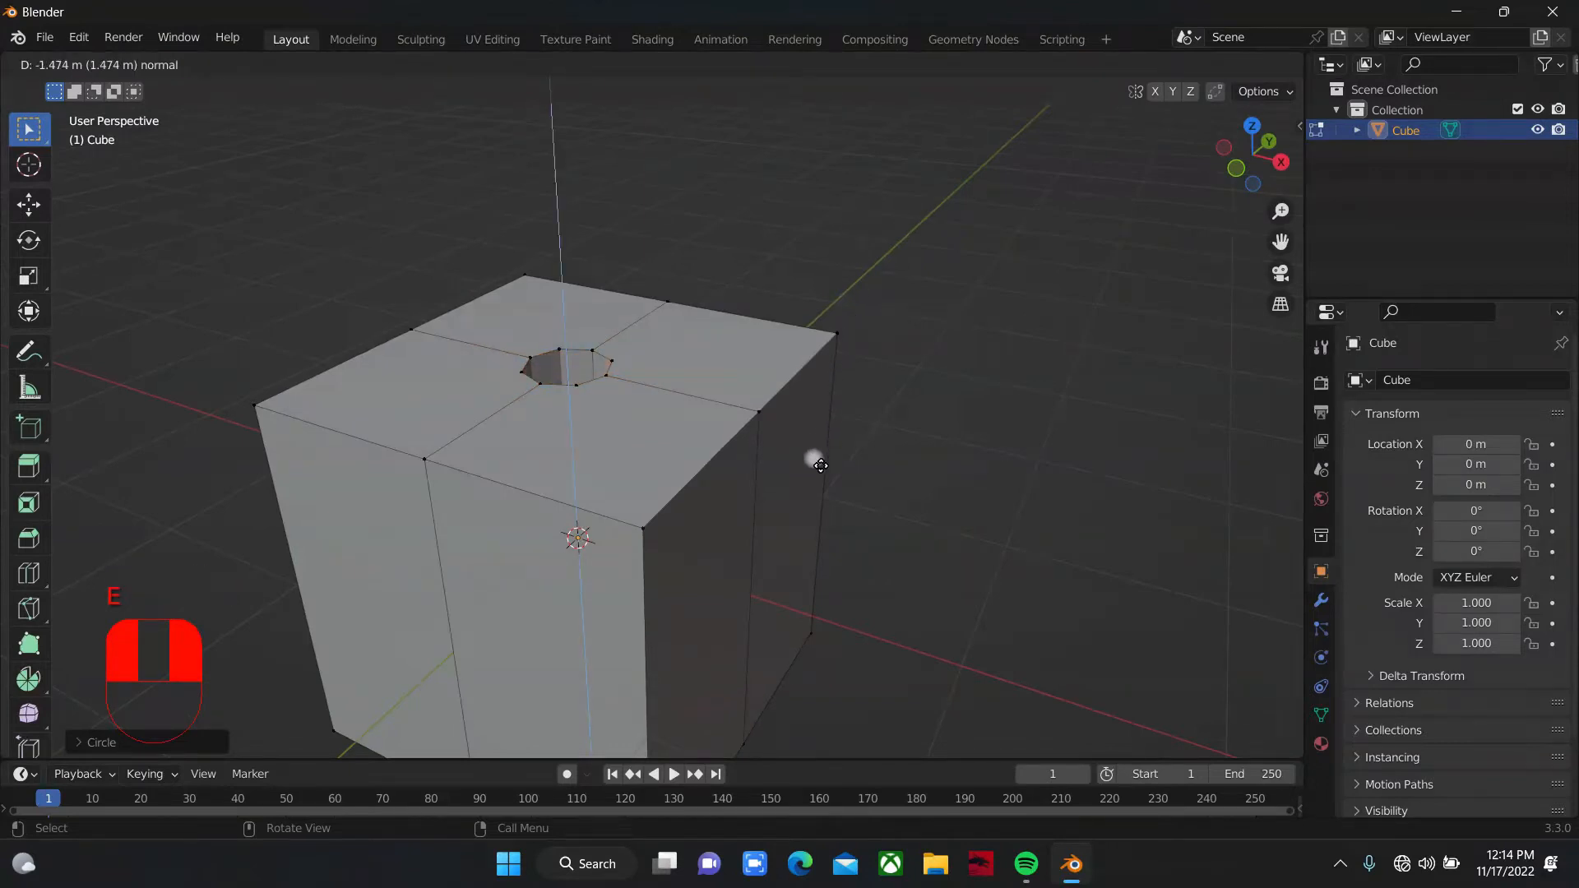
{"action": "right_click", "coordinate": [817, 468]}
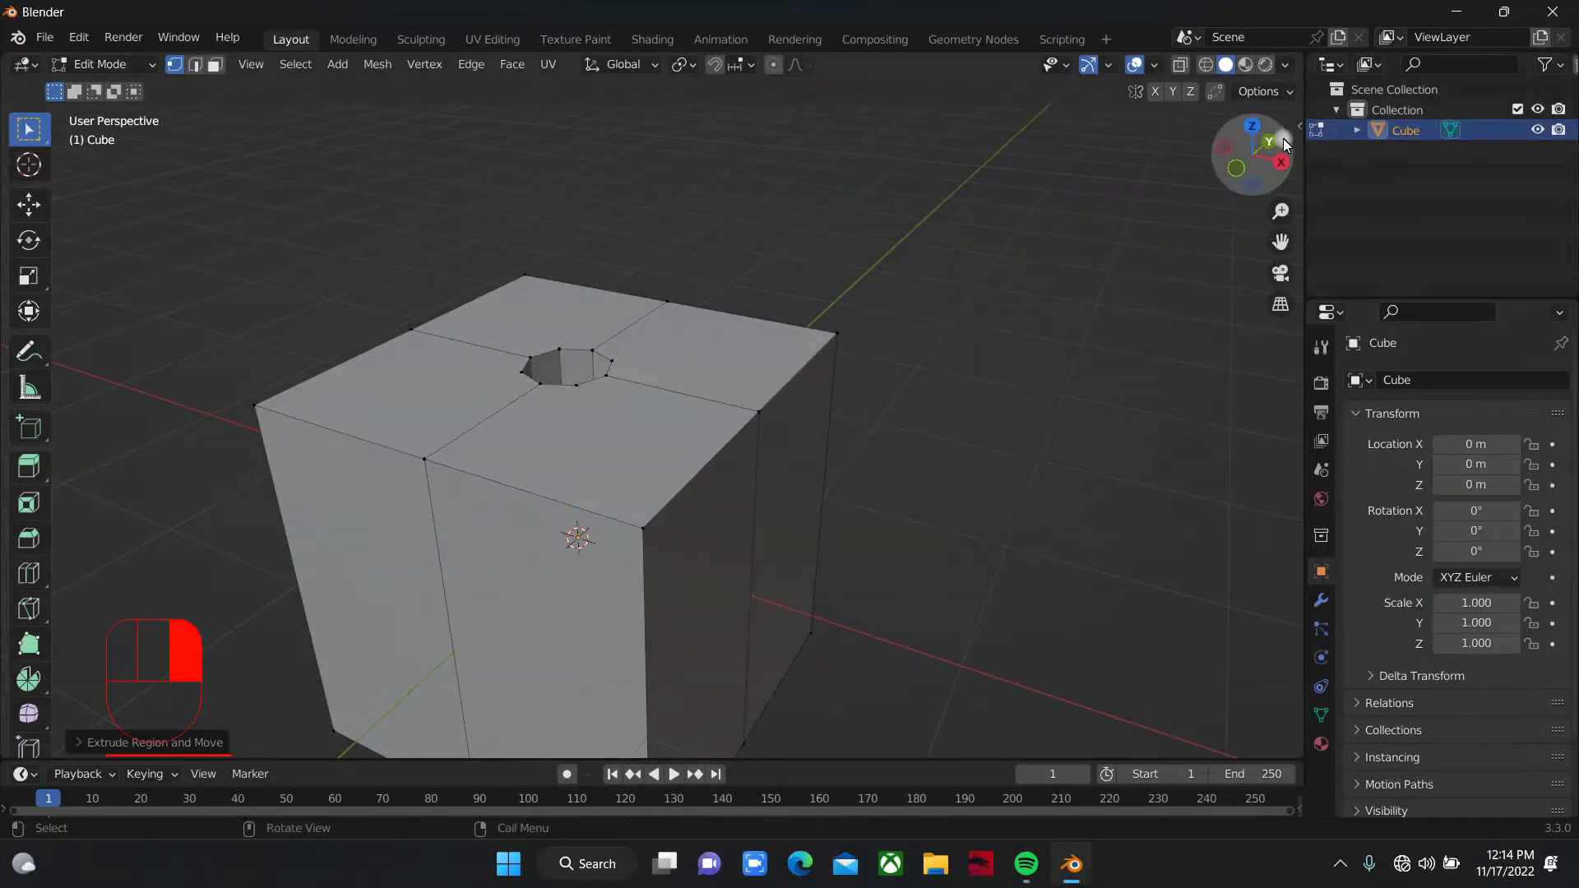
Step: Add a Subdivision Surface modifier with viewport level 2 to the cube, followed by a Bevel modifier
{"action": "left_click_drag", "start_coordinate": [1285, 145], "coordinate": [1155, 124]}
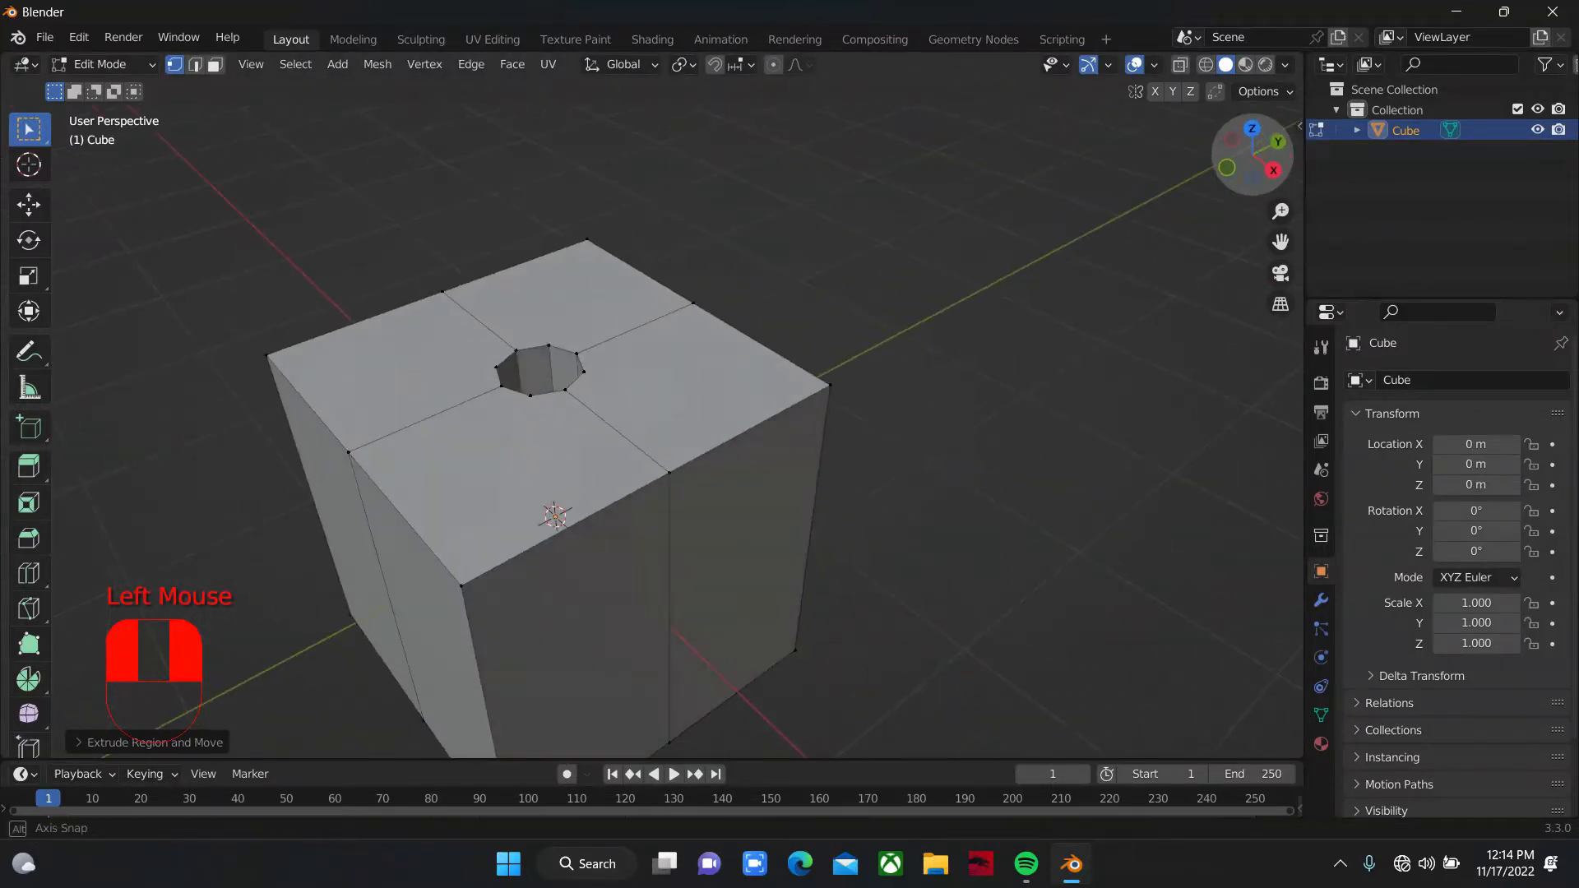
{"action": "left_click", "coordinate": [1321, 599]}
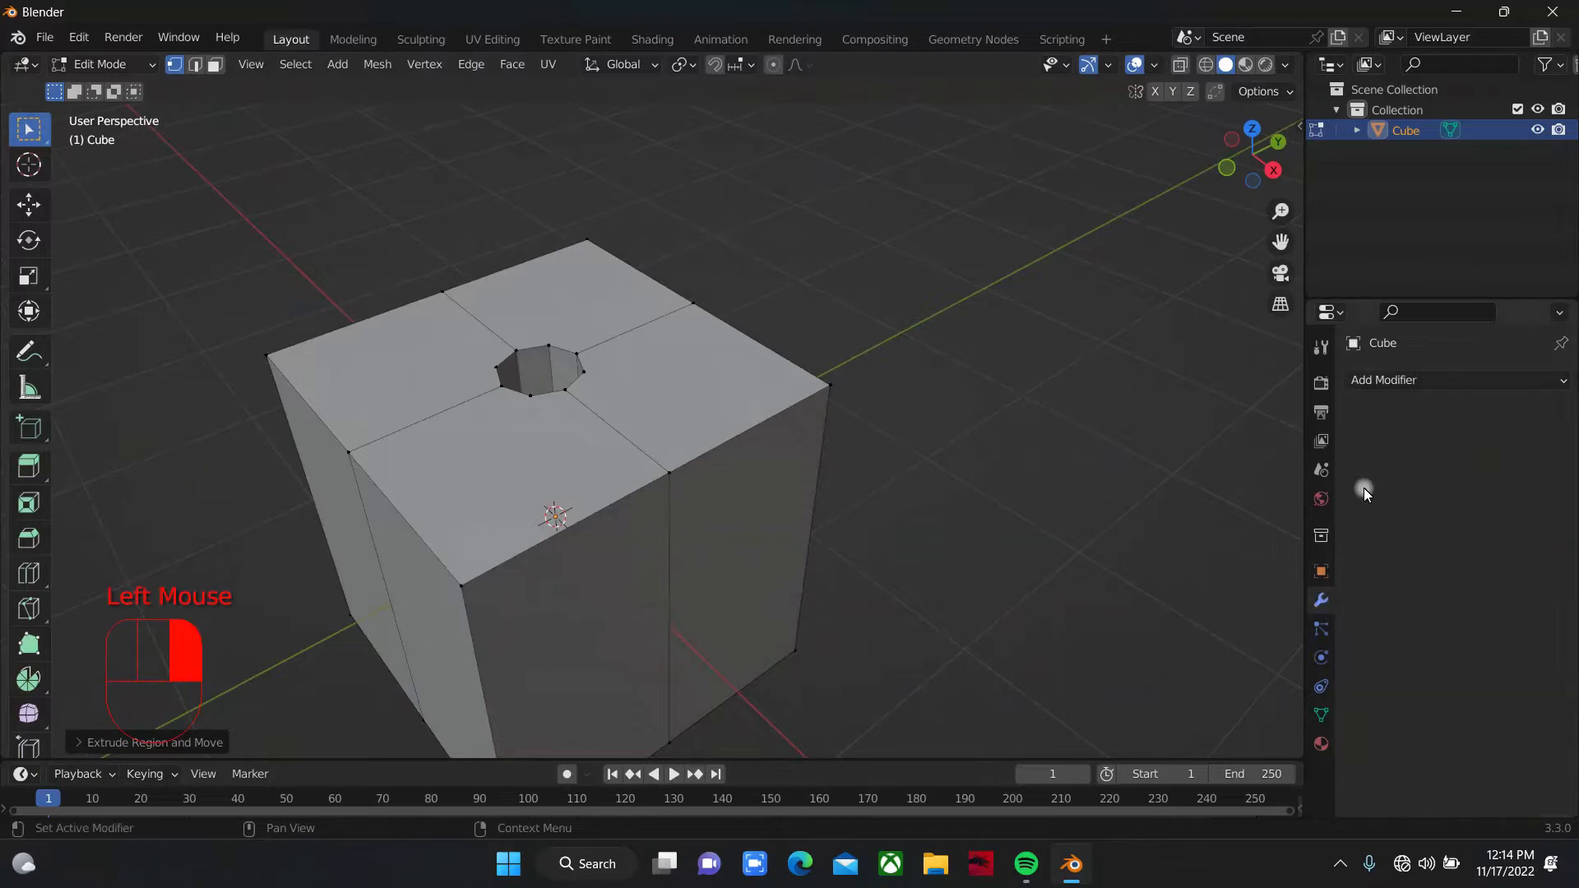
{"action": "left_click", "coordinate": [1394, 388]}
{"action": "left_click", "coordinate": [1253, 749]}
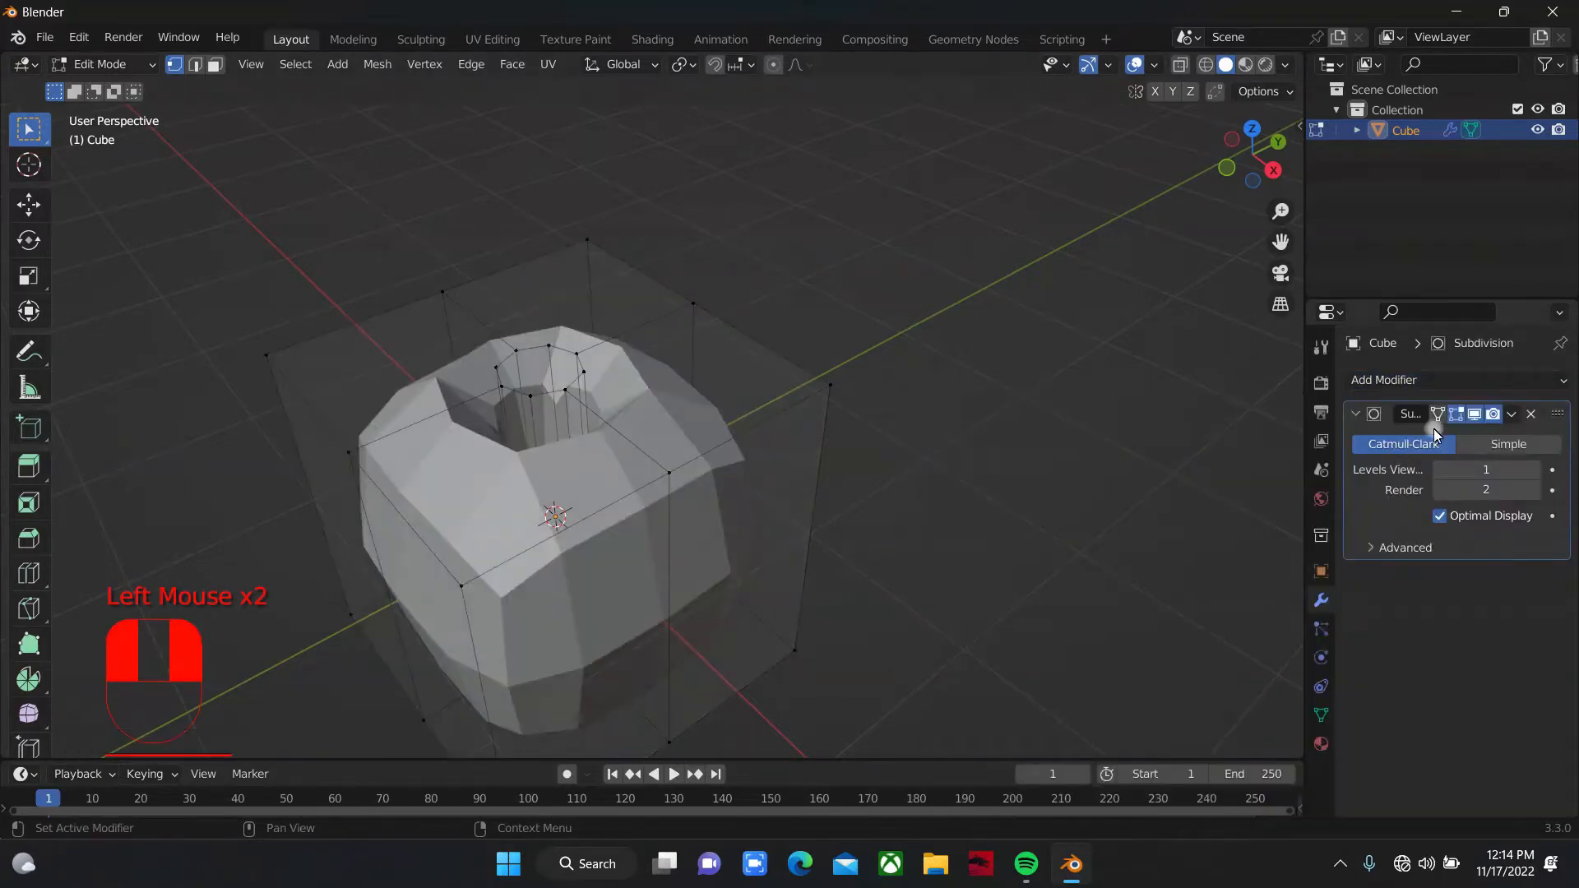
{"action": "left_click", "coordinate": [1531, 470]}
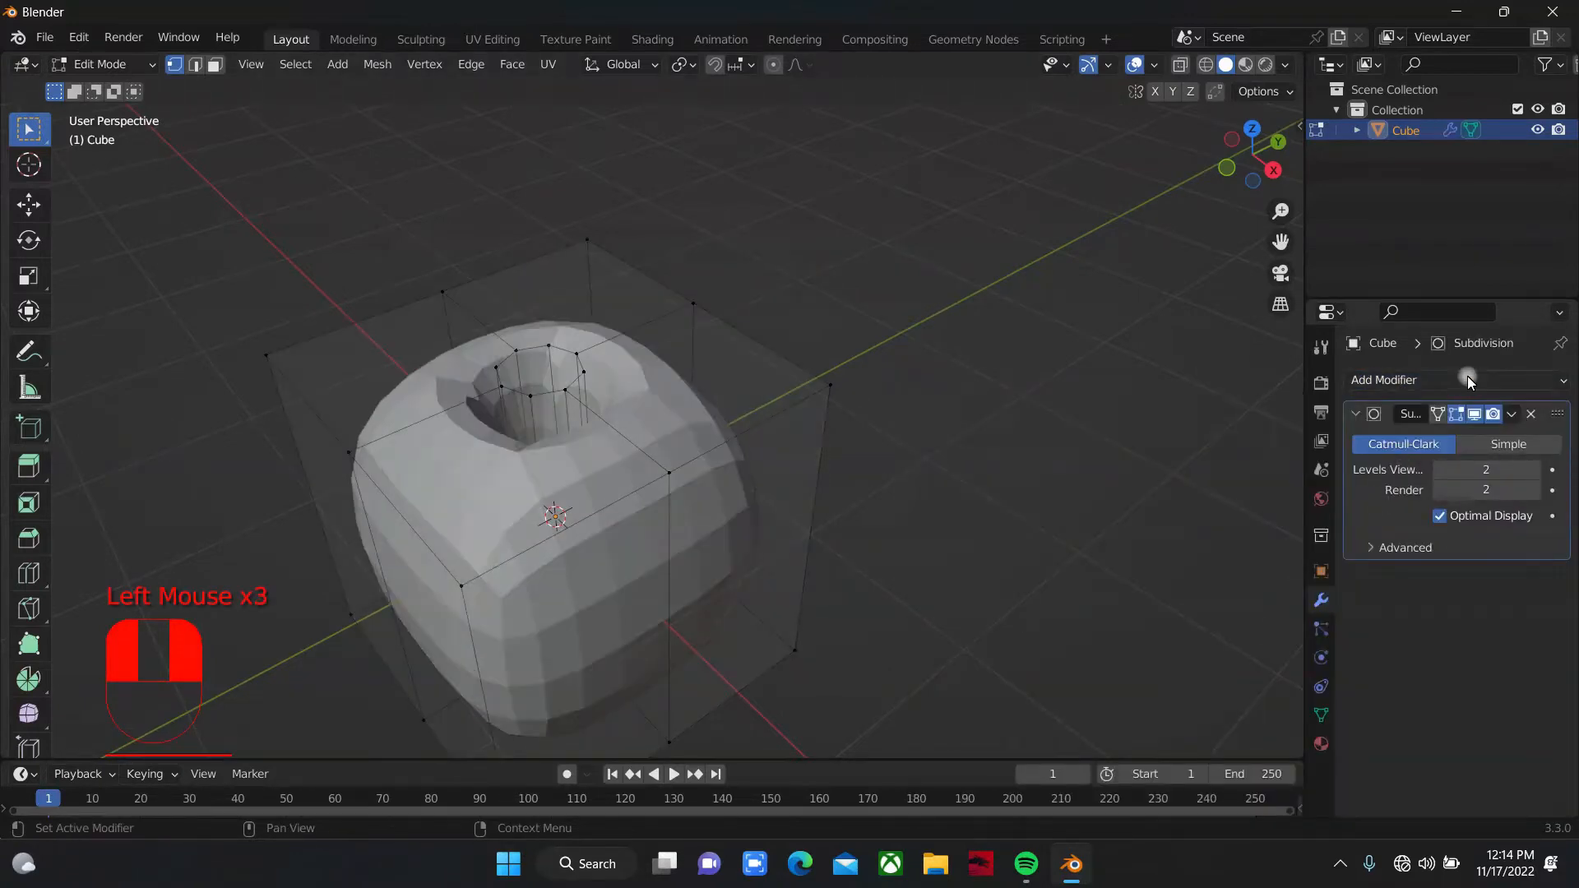
{"action": "left_click", "coordinate": [1467, 378]}
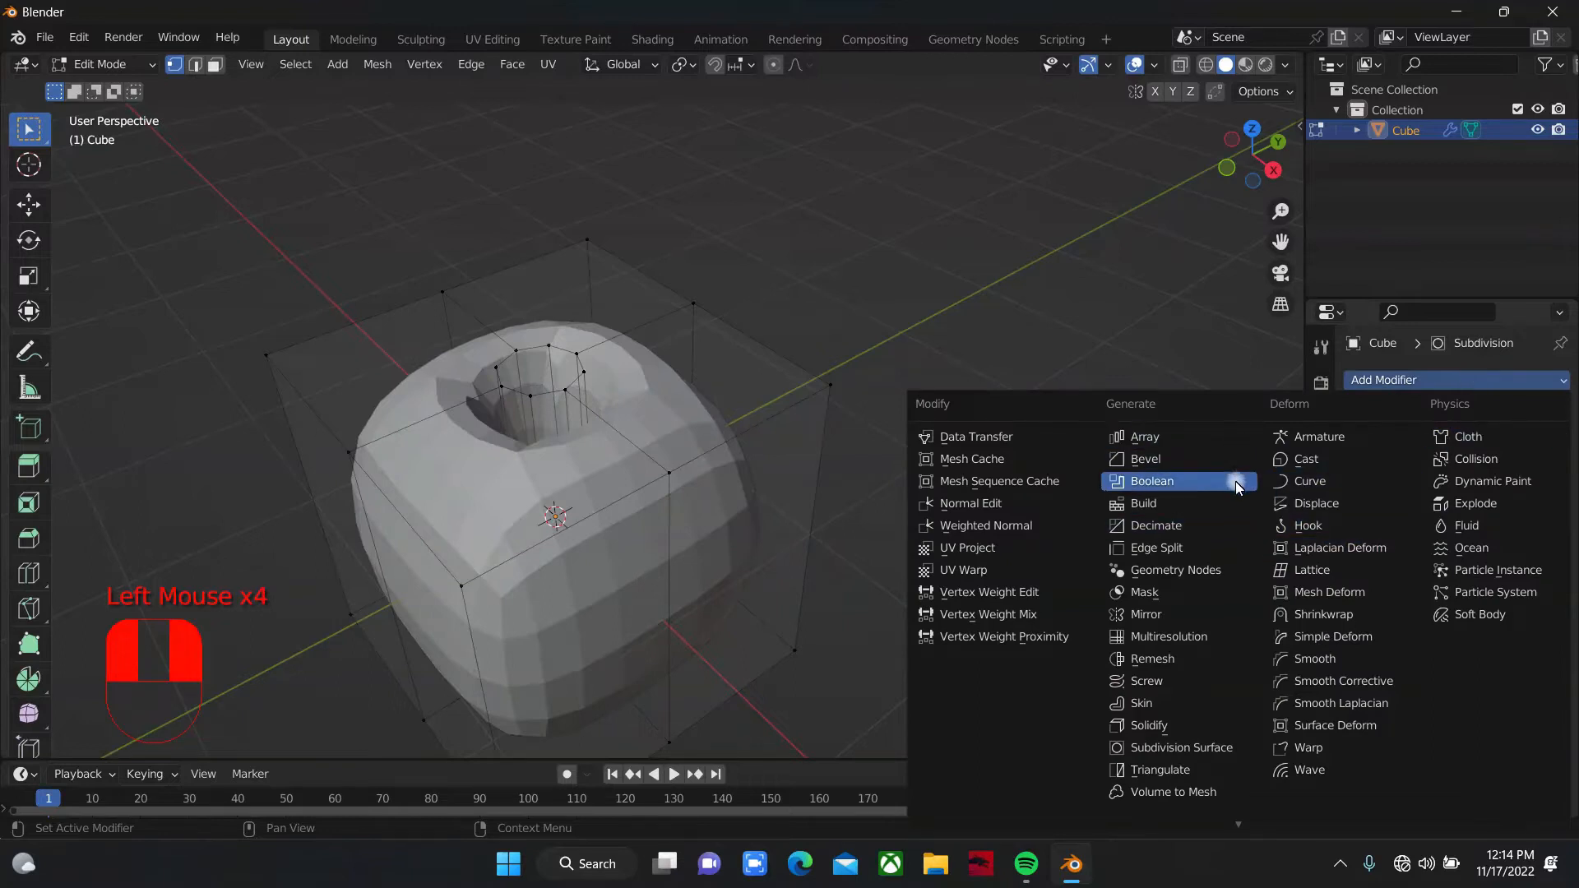
{"action": "left_click", "coordinate": [1242, 460]}
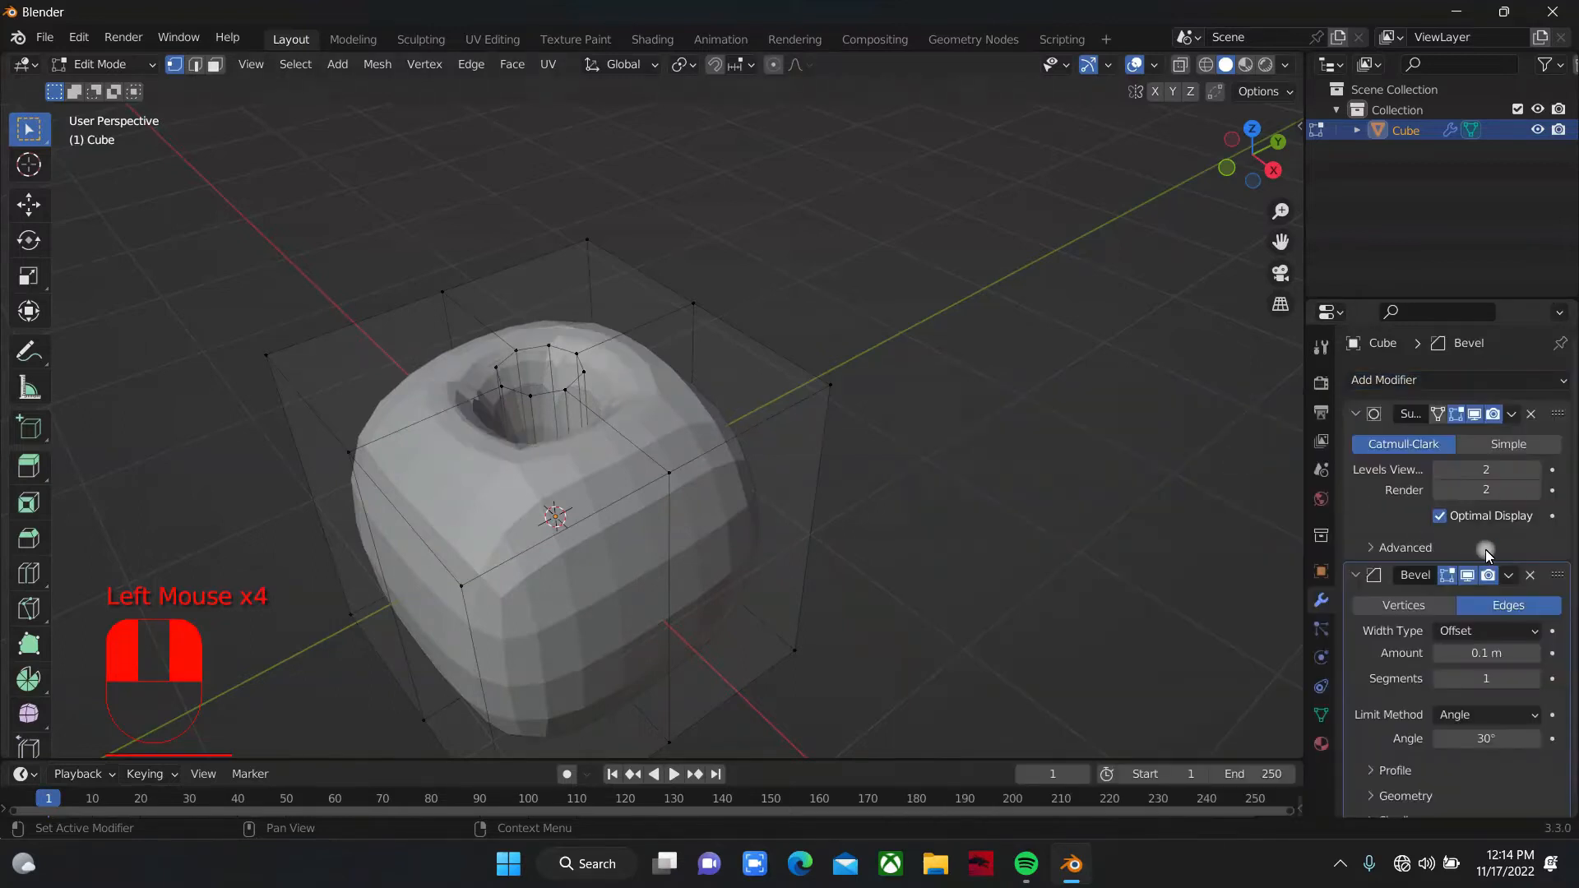
Step: Move the Bevel modifier above the Subdivision Surface modifier and set it to 2 segments with an amount of 0.09 m
{"action": "left_click", "coordinate": [1546, 571]}
{"action": "left_click_drag", "start_coordinate": [1546, 572], "coordinate": [1549, 403]}
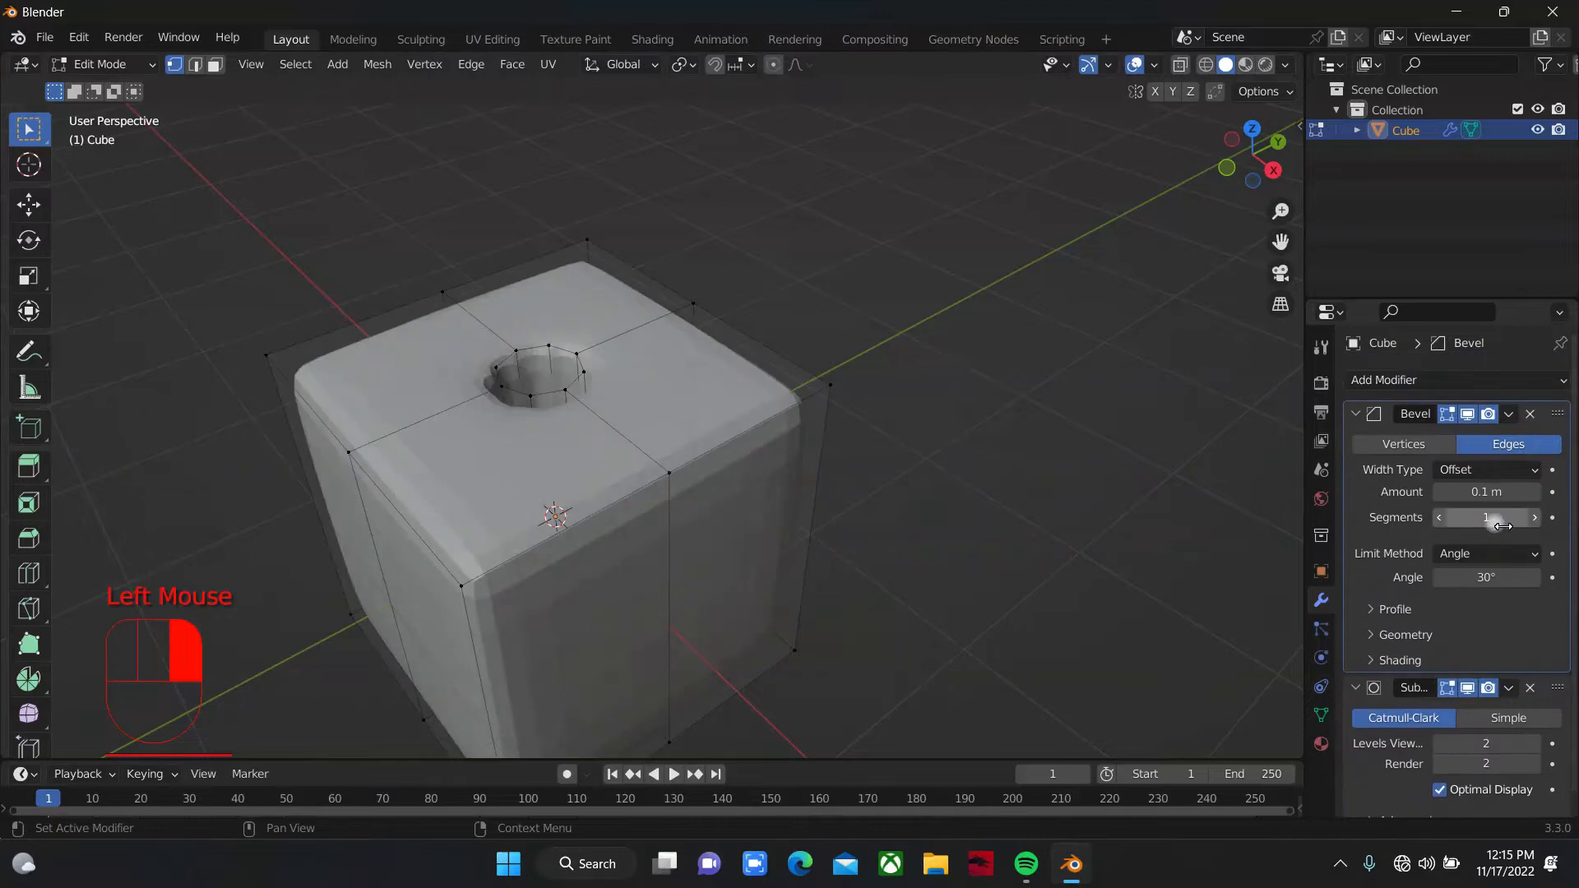
{"action": "left_click", "coordinate": [1532, 517]}
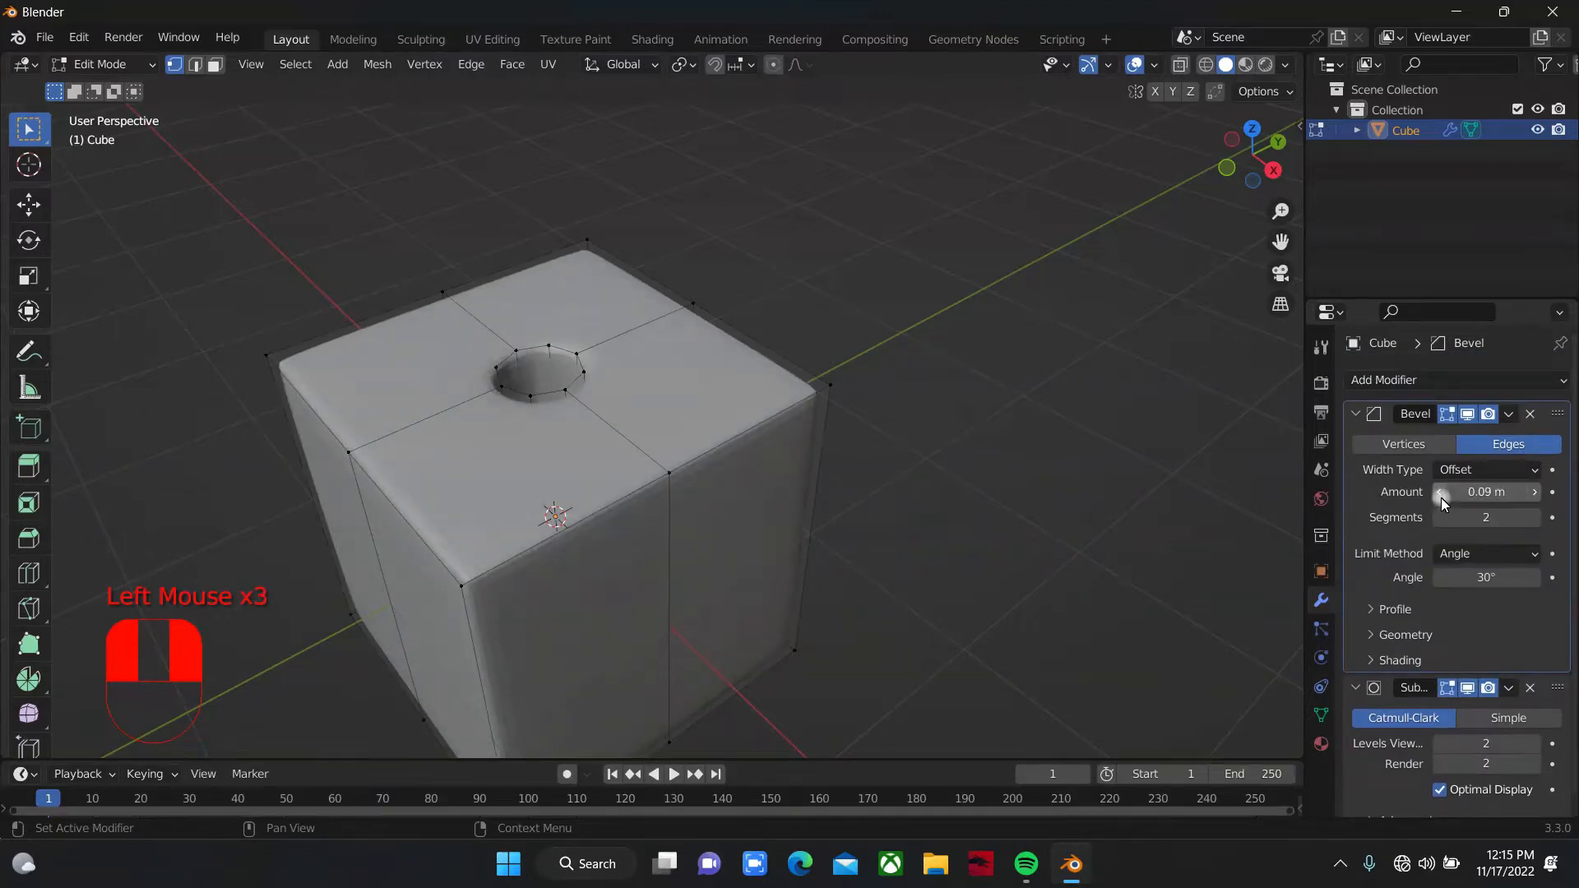
{"action": "left_click_drag", "start_coordinate": [1251, 155], "coordinate": [1007, 313]}
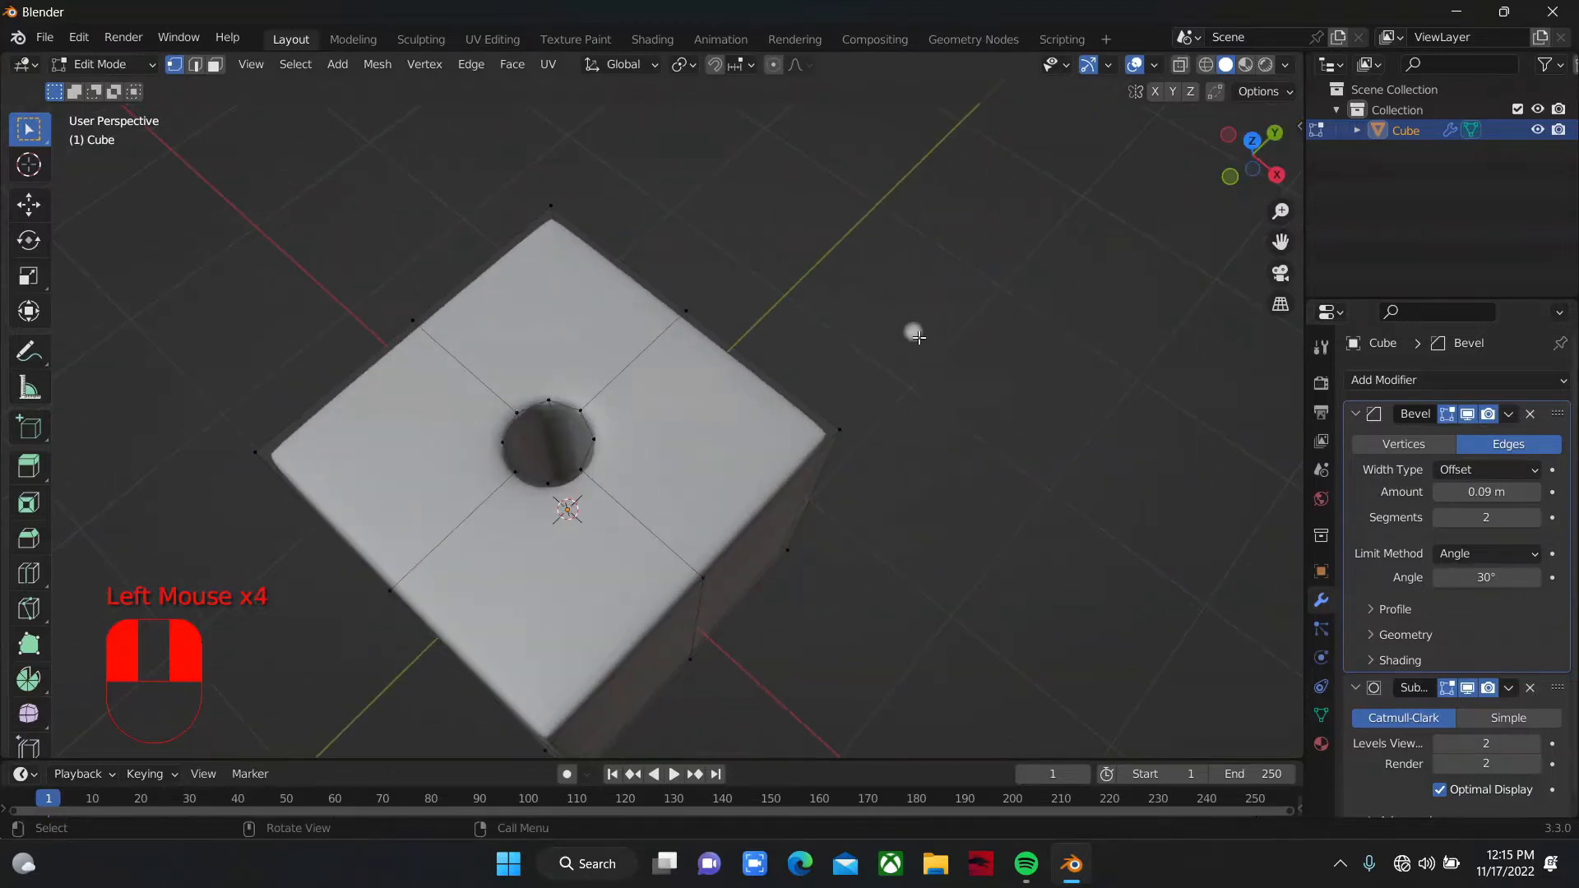
{"action": "key", "text": "Tab"}
{"action": "left_click_drag", "start_coordinate": [1206, 171], "coordinate": [1240, 145]}
{"action": "scroll", "coordinate": [603, 593], "scroll_direction": "down", "scroll_amount": 2}
{"action": "scroll", "coordinate": [604, 594], "scroll_direction": "up", "scroll_amount": 2}
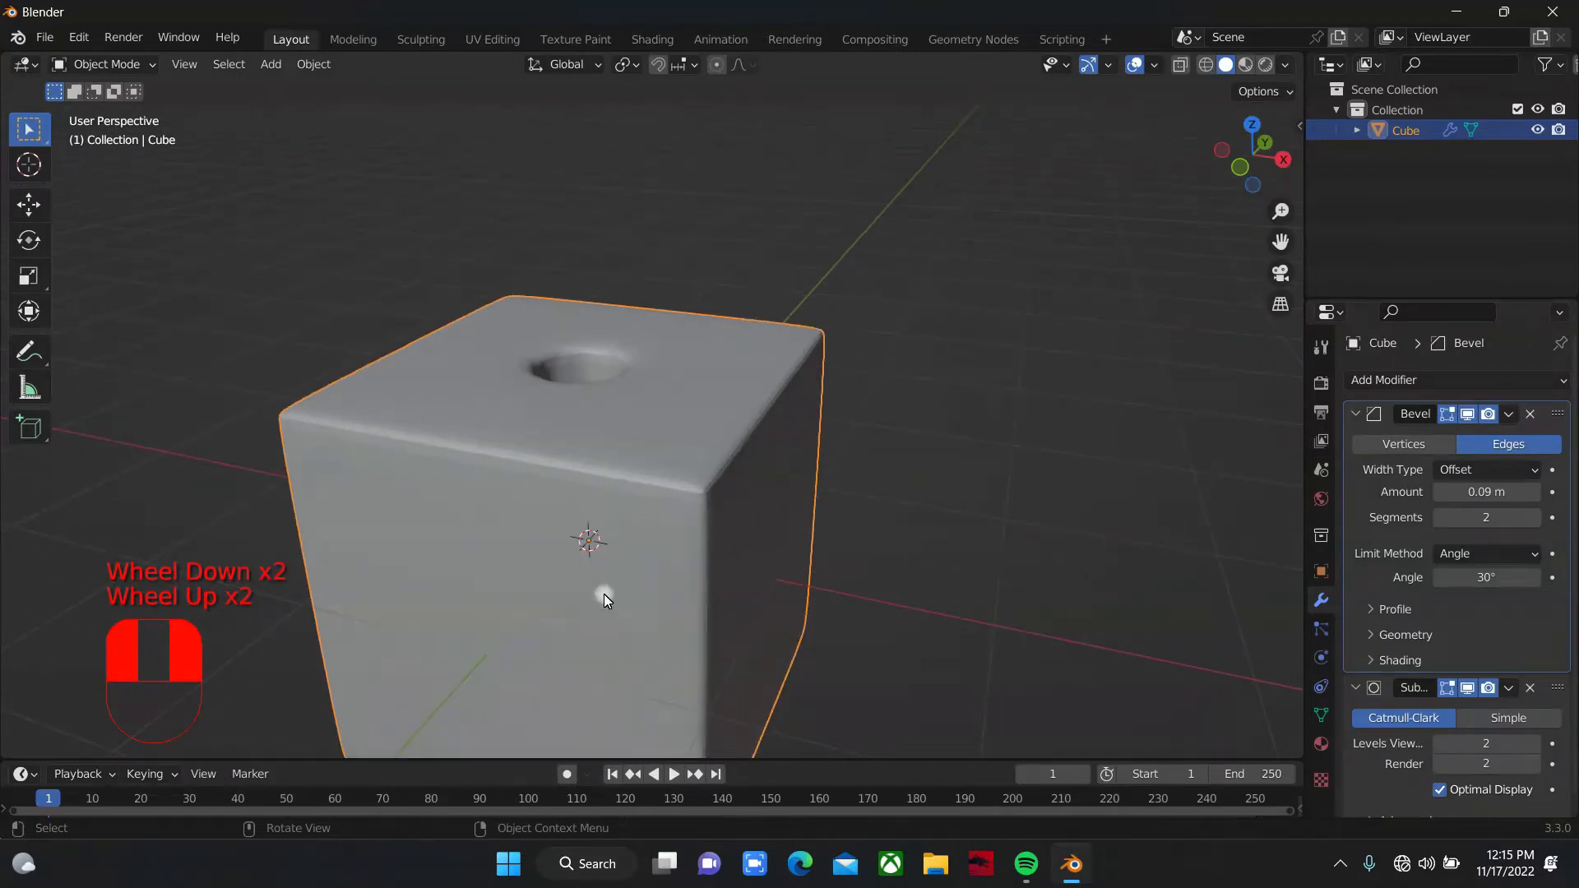
Step: Add a horizontal loop cut around the sides of the cube at mid-height
{"action": "key", "text": "Tab"}
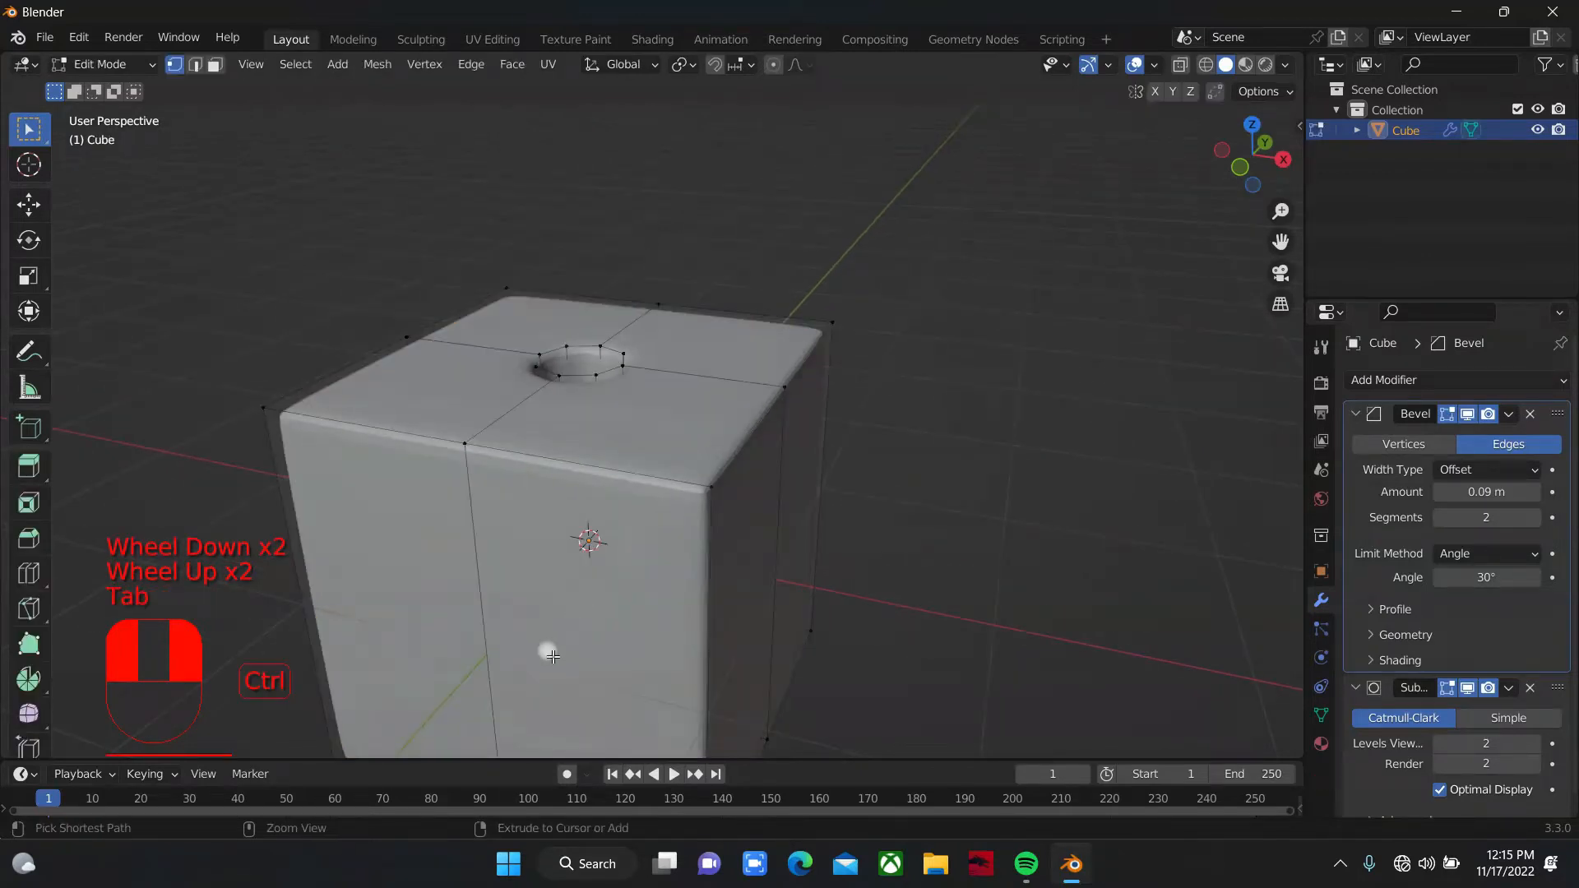
{"action": "key", "text": "ctrl+r"}
{"action": "left_click", "coordinate": [464, 607]}
{"action": "left_click", "coordinate": [468, 607]}
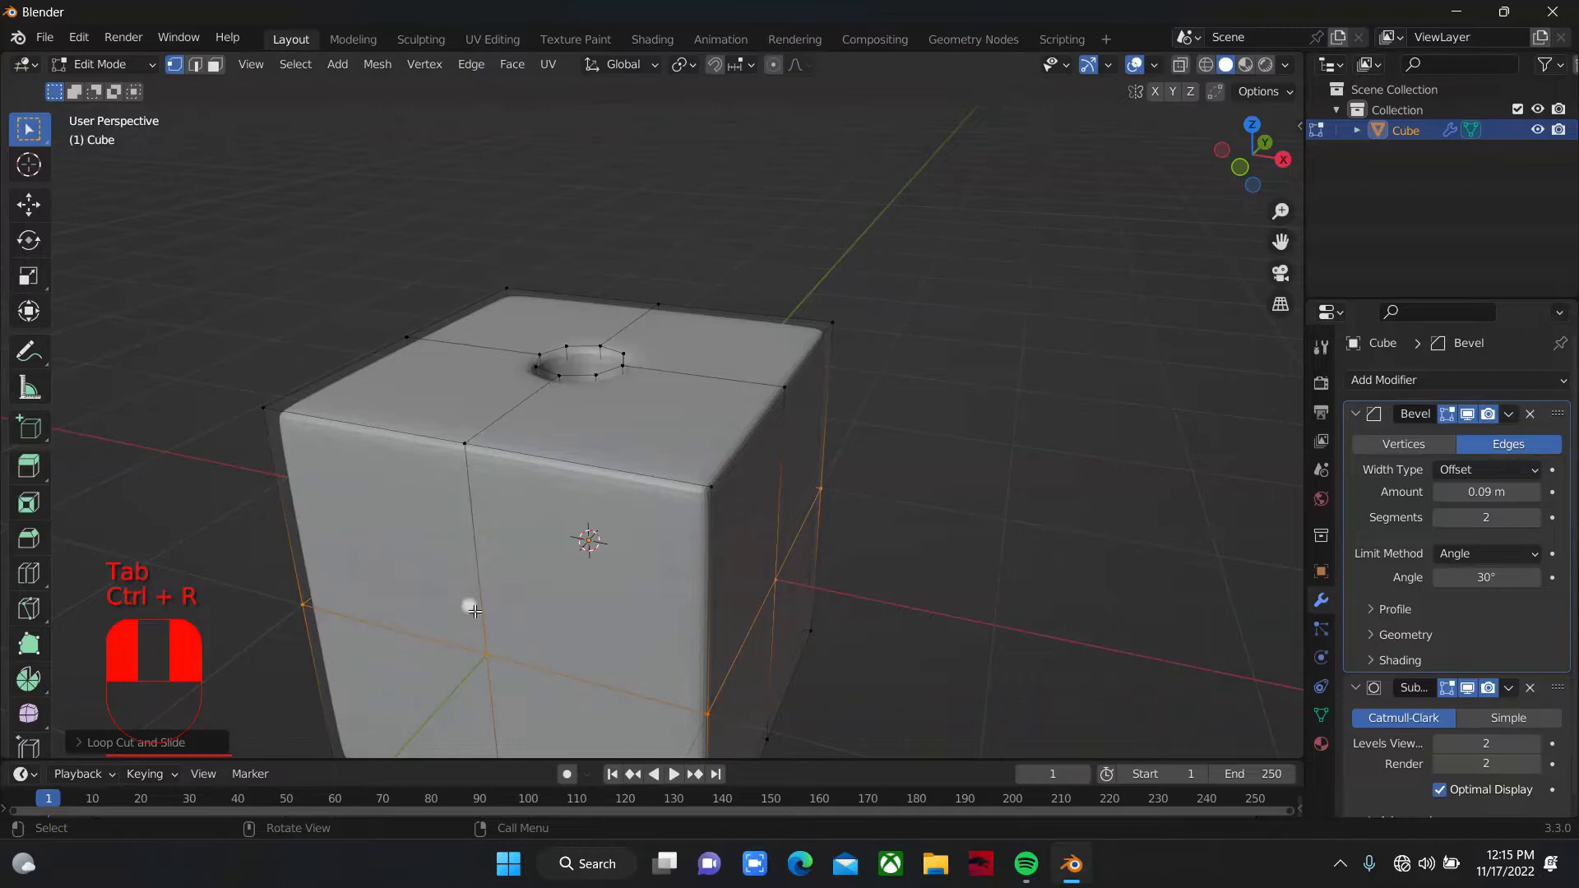
Step: Bevel the centre vertex of the cube's front face by about 0.26 m with 2 segments
{"action": "left_click", "coordinate": [1265, 177]}
{"action": "left_click", "coordinate": [570, 560]}
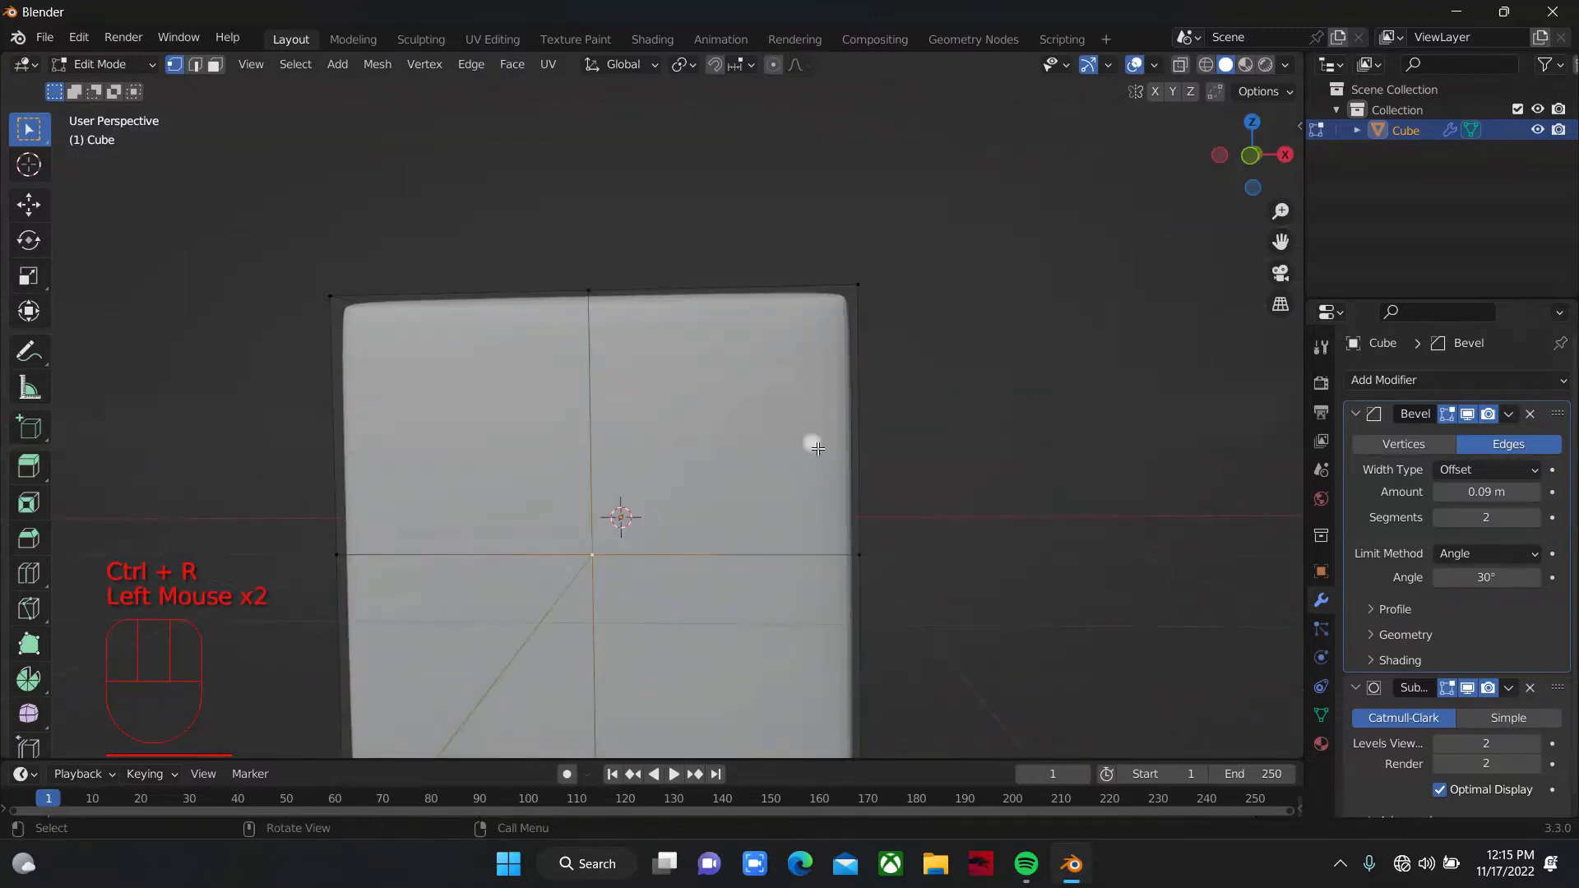
{"action": "key", "text": "ctrl+shift+b"}
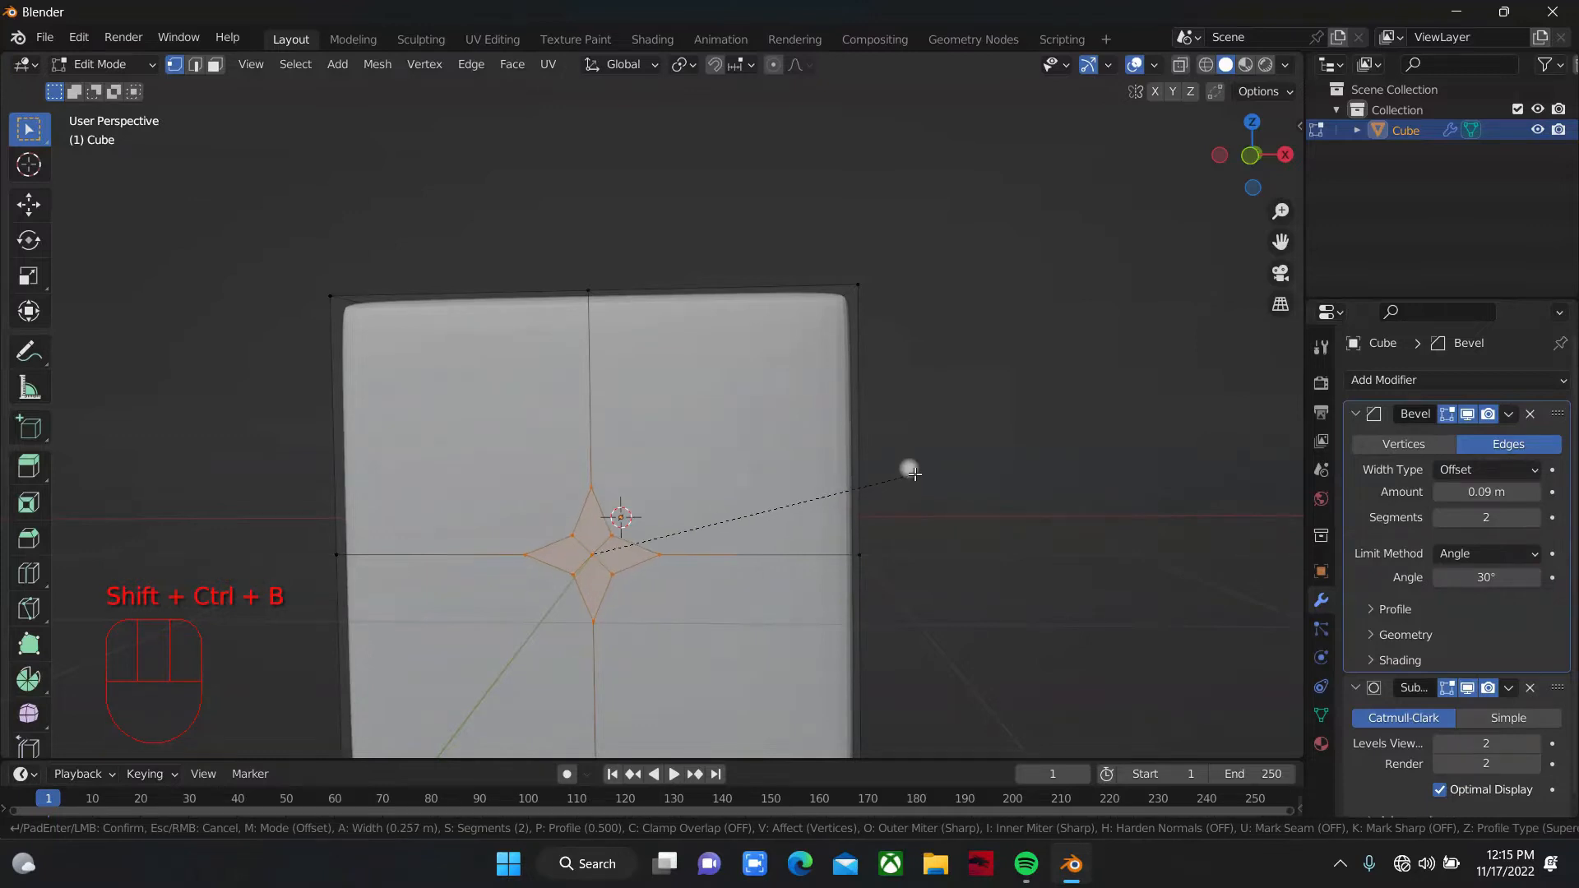
{"action": "left_click", "coordinate": [913, 474]}
Step: Reshape the beveled vertices on the front face into a circle with LoopTools
{"action": "right_click", "coordinate": [566, 543]}
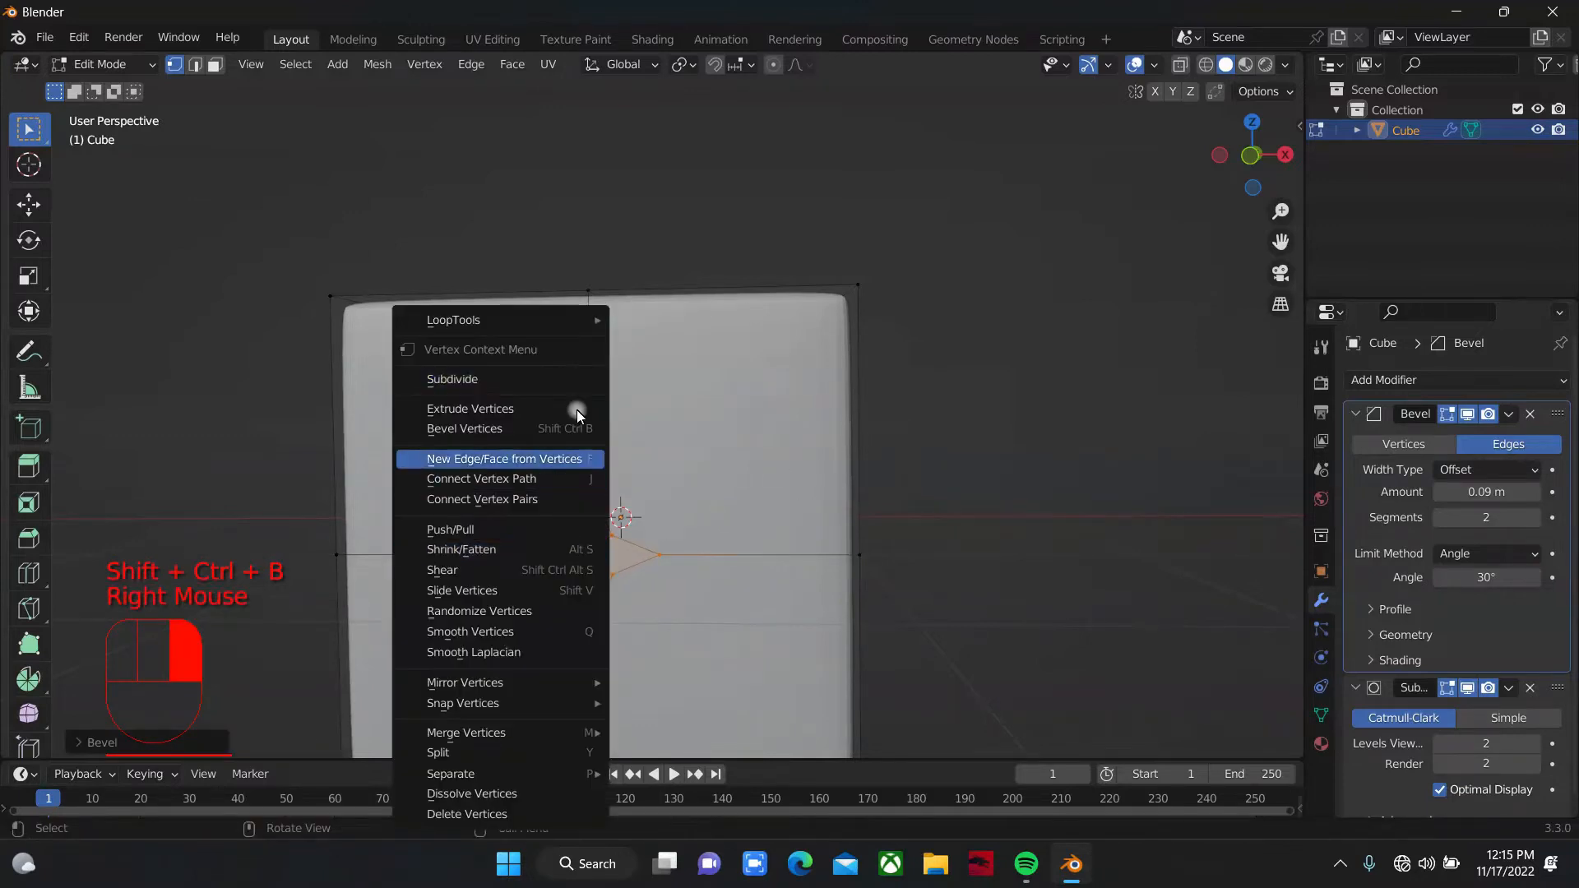
{"action": "mouse_move", "coordinate": [594, 327]}
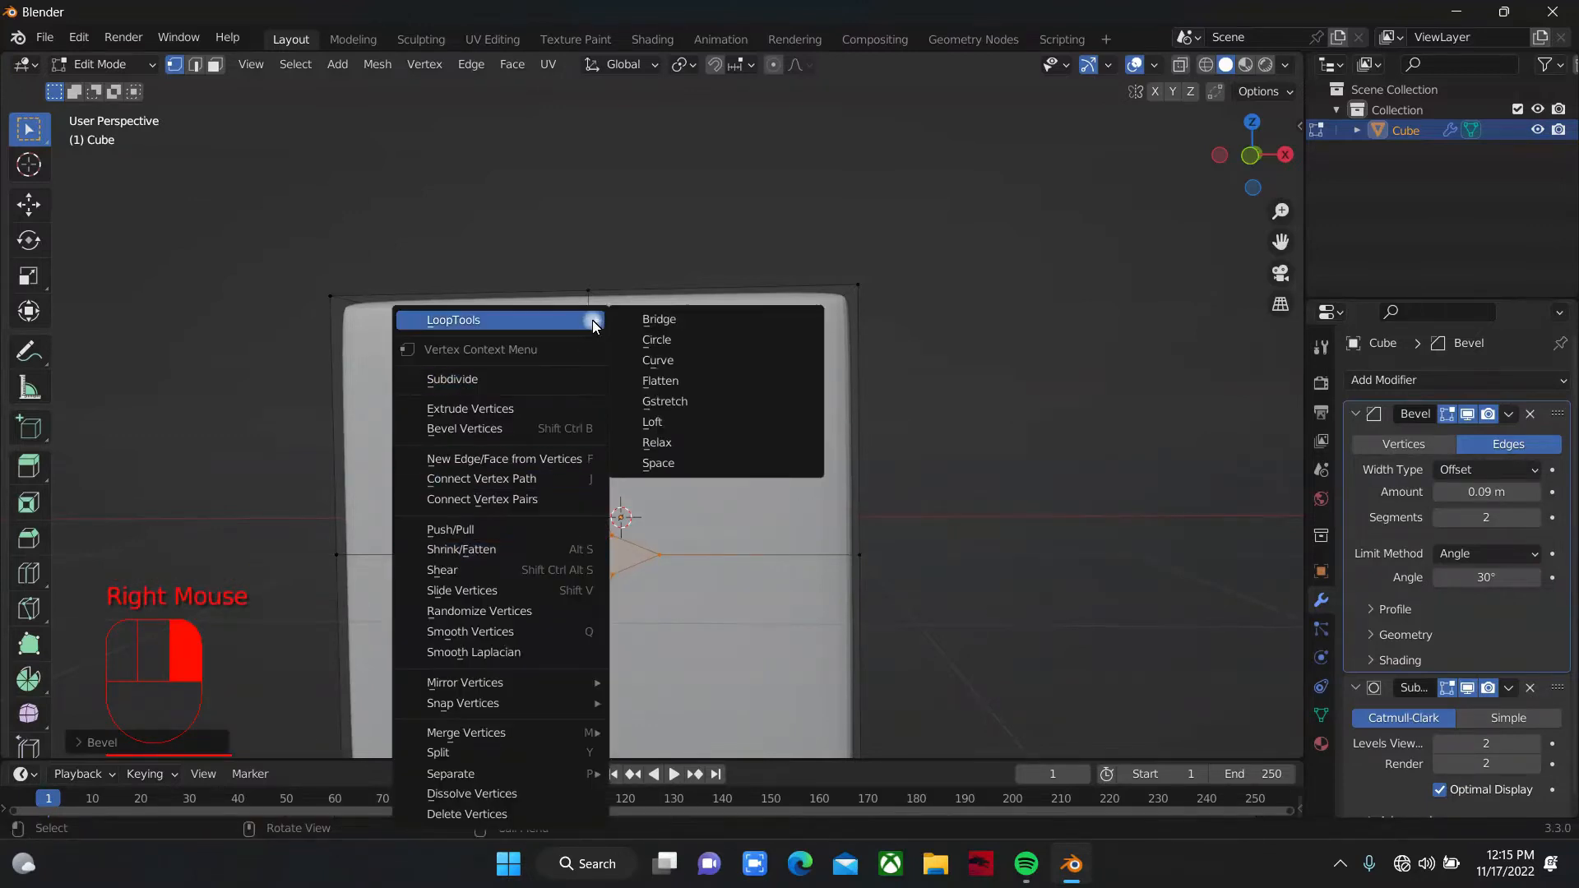
{"action": "left_click", "coordinate": [657, 340]}
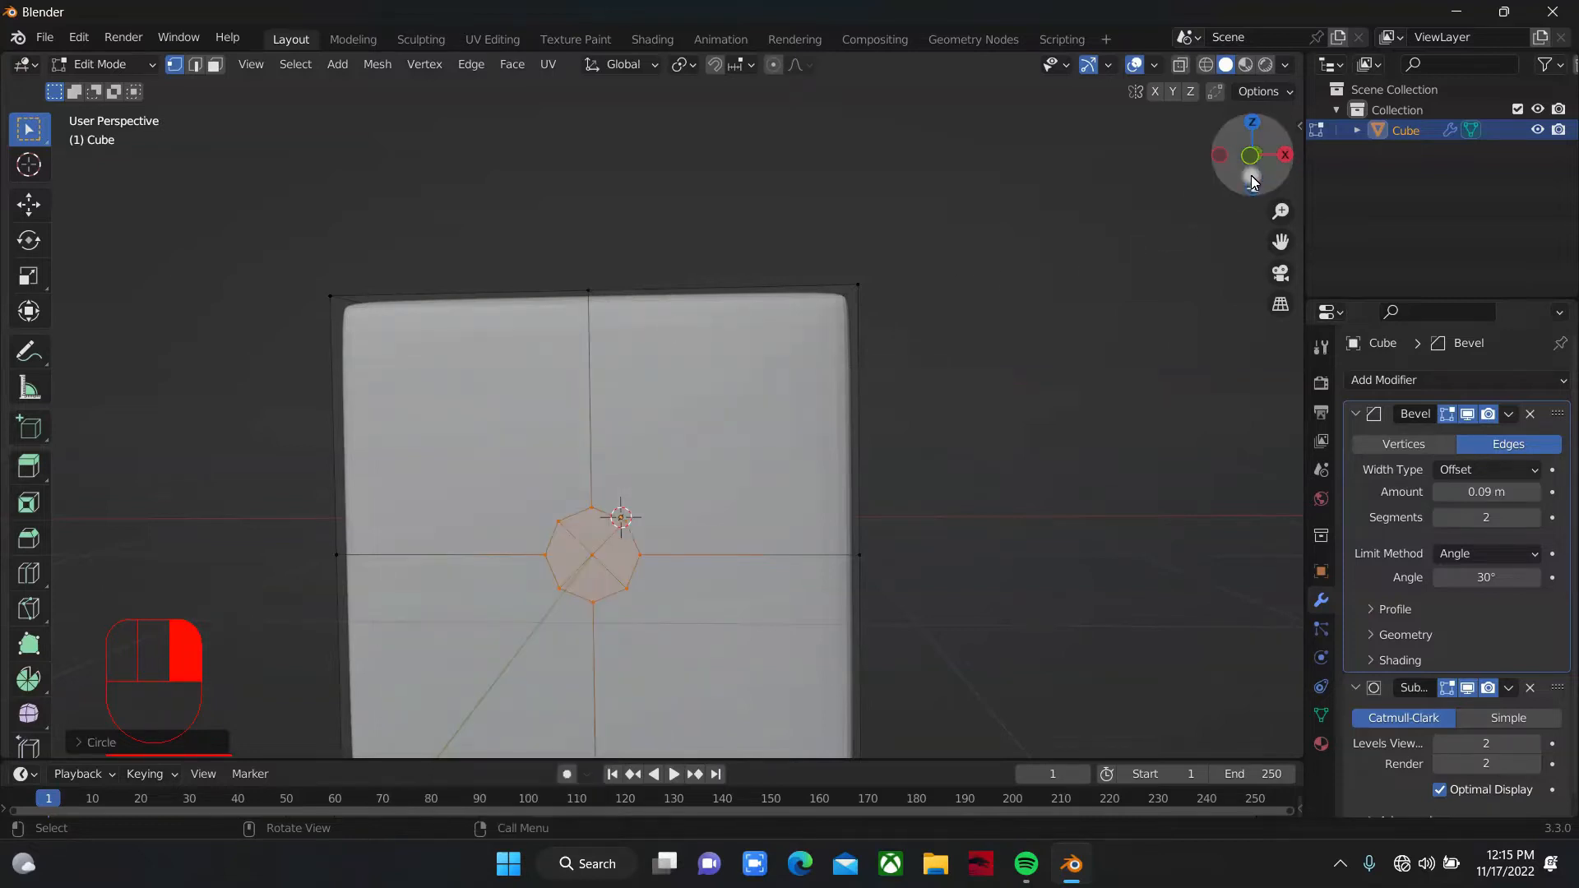
Step: Extrude the circular faces on the front about 0.72 m into the cube to form a side hole
{"action": "left_click_drag", "start_coordinate": [1251, 157], "coordinate": [1012, 327]}
{"action": "key", "text": "e"}
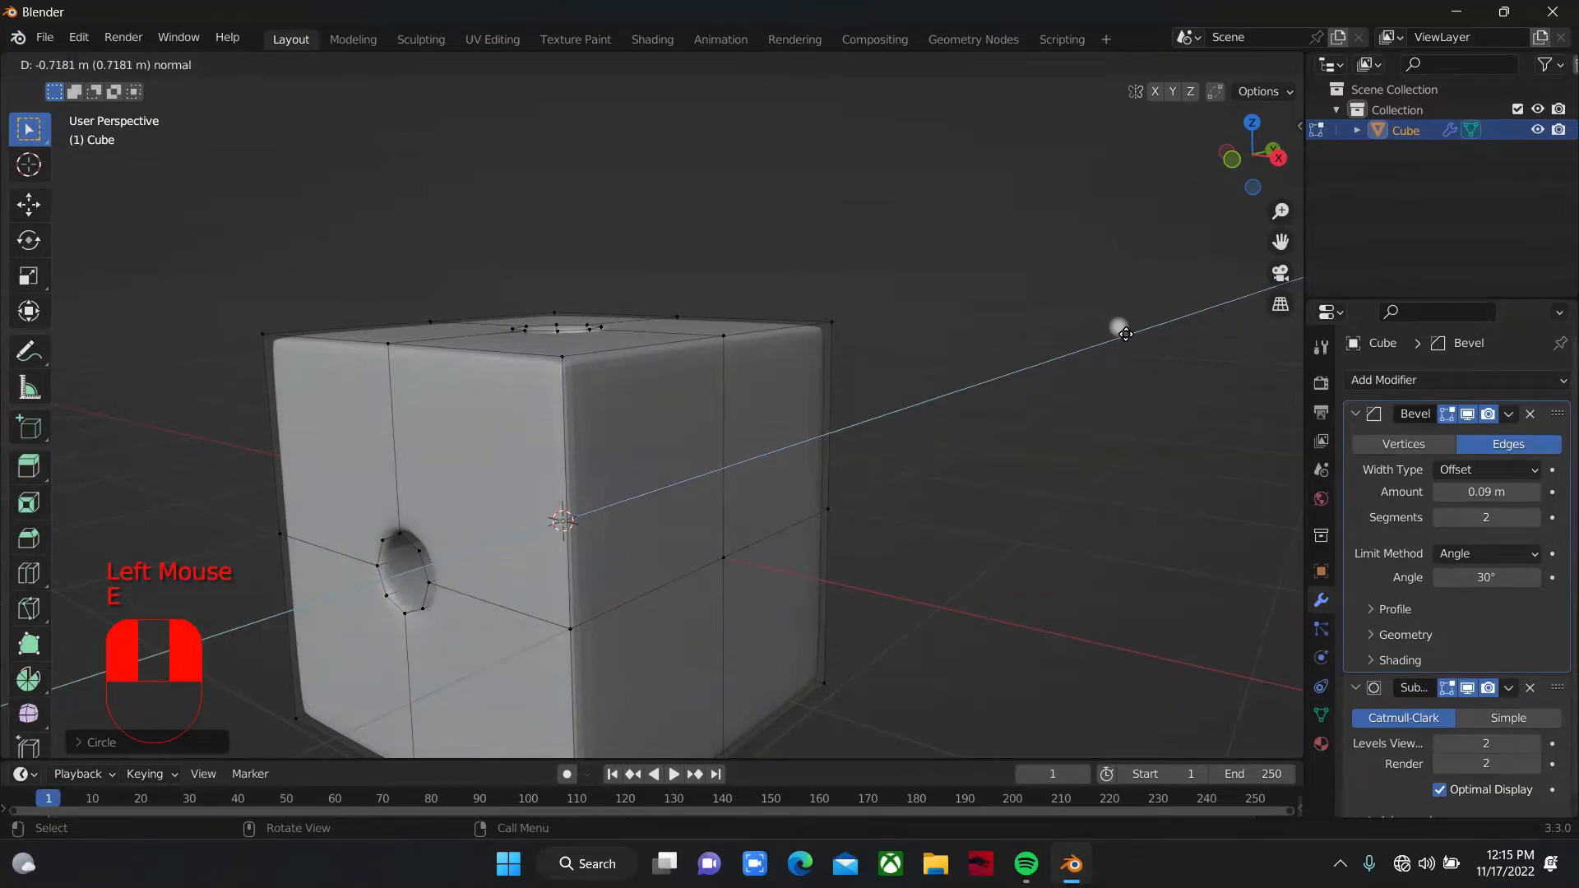
{"action": "left_click", "coordinate": [1123, 329]}
{"action": "mouse_move", "coordinate": [1231, 197]}
{"action": "left_mouse_down"}
{"action": "mouse_move", "coordinate": [1276, 189]}
{"action": "mouse_move", "coordinate": [1332, 271]}
{"action": "mouse_move", "coordinate": [1273, 349]}
{"action": "mouse_move", "coordinate": [1197, 275]}
{"action": "mouse_move", "coordinate": [1240, 173]}
{"action": "left_mouse_up"}
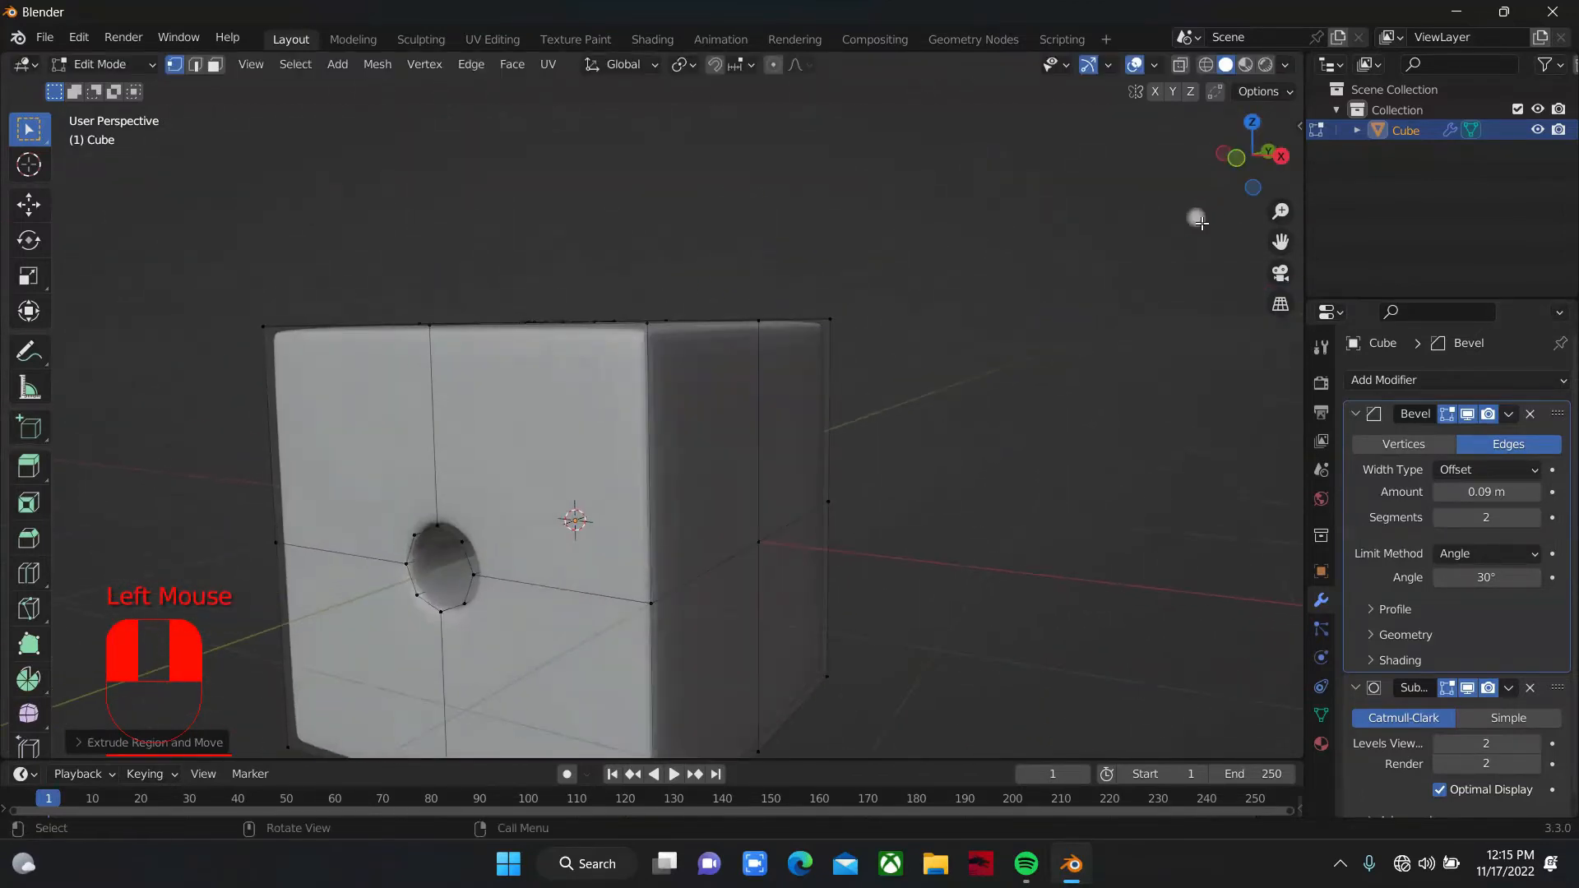
{"action": "scroll", "coordinate": [1259, 188], "scroll_direction": "down", "scroll_amount": 2}
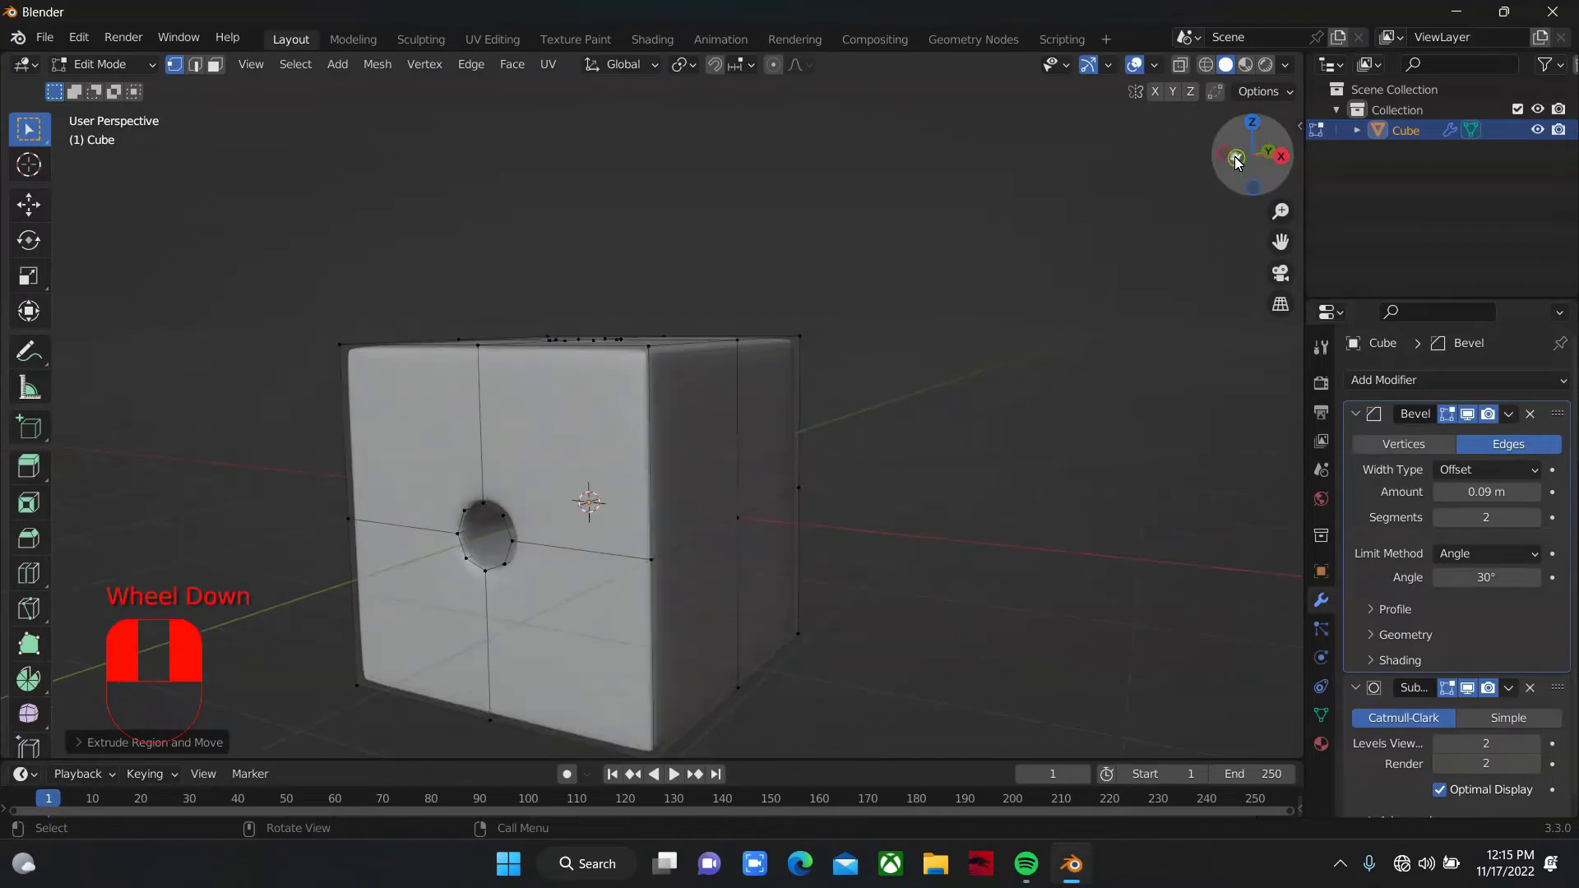
{"action": "left_click_drag", "start_coordinate": [1259, 188], "coordinate": [1250, 212]}
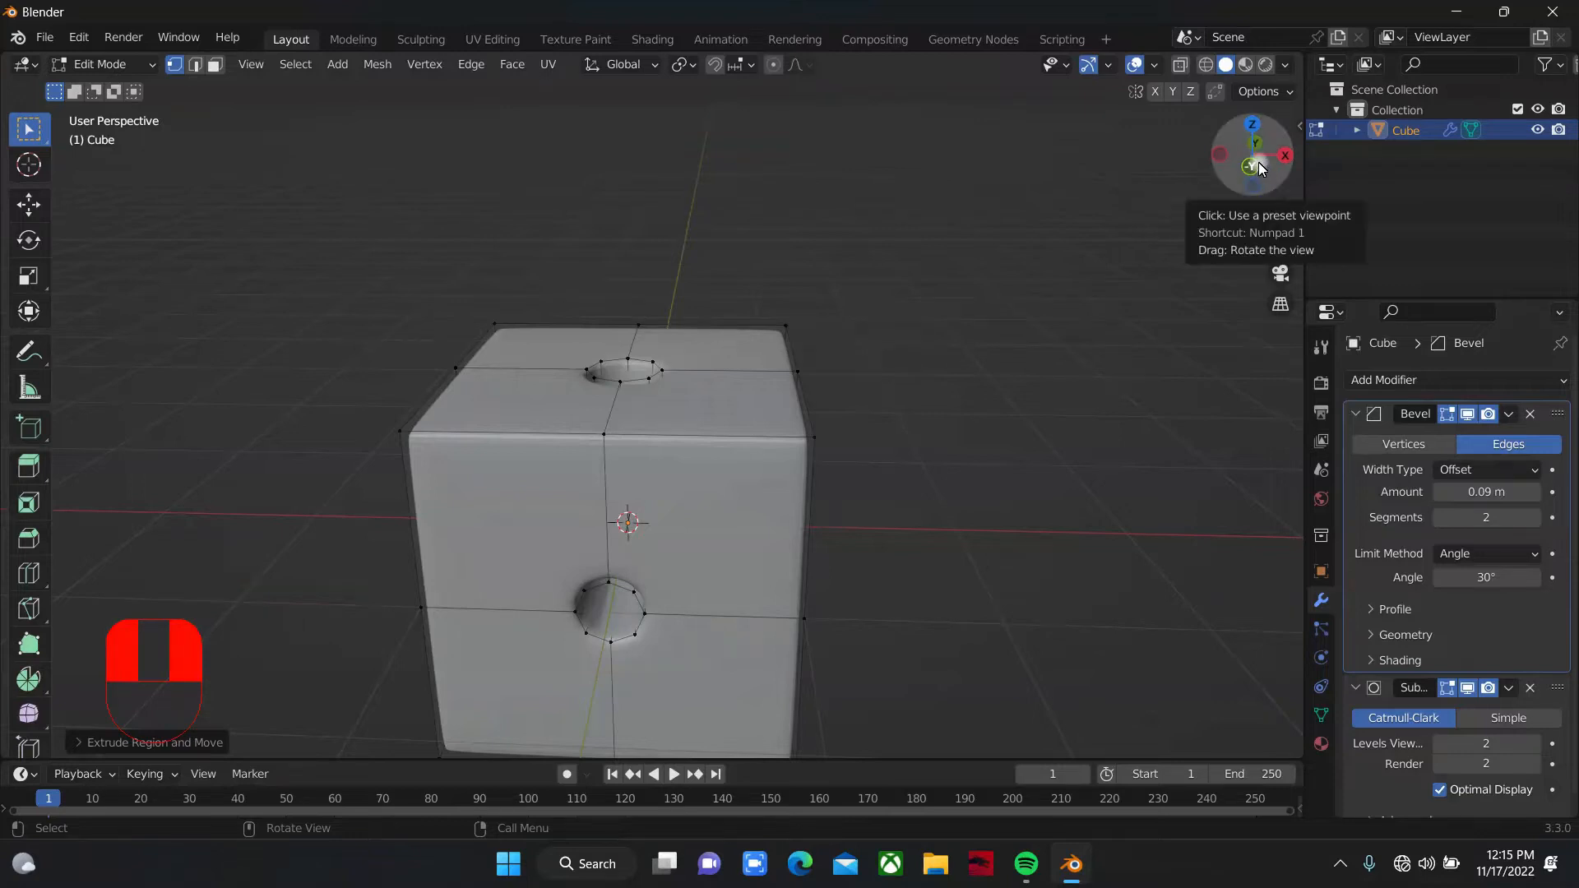
{"action": "left_click_drag", "start_coordinate": [1249, 184], "coordinate": [1147, 214]}
Step: Undo the front hole, the modifiers and the top hole, back to the cube with only two crossing loop cuts
{"action": "key", "text": "ctrl+z"}
{"action": "key", "text": "ctrl+z"}
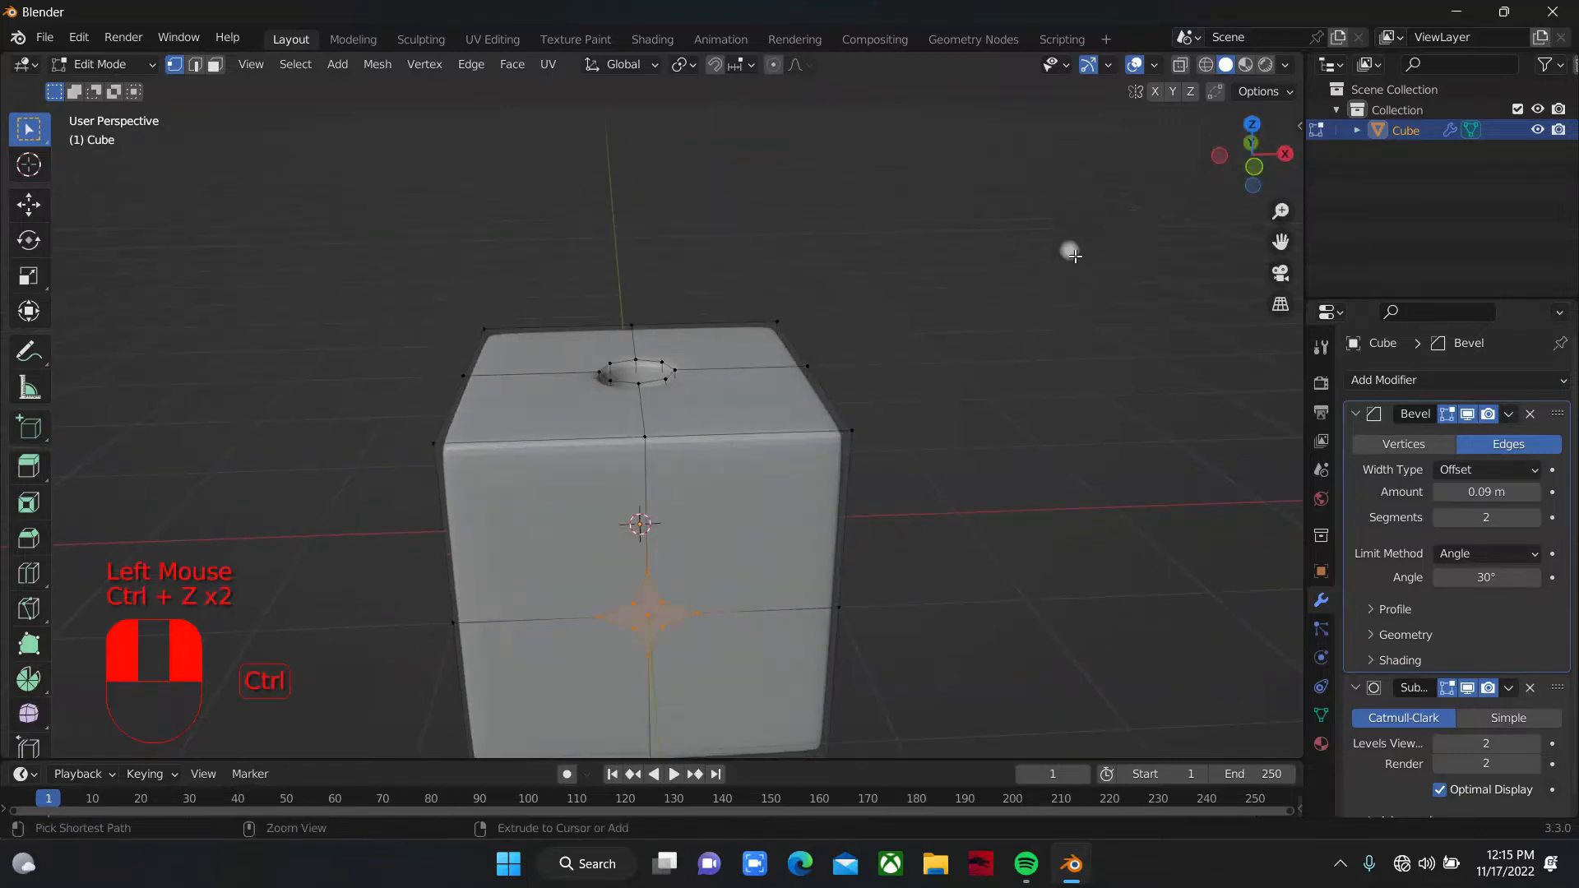
{"action": "key", "text": "ctrl+z"}
{"action": "key", "text": "ctrl+z"}
{"action": "key", "text": "ctrl+z"}
{"action": "key", "text": "ctrl+z"}
{"action": "key", "text": "ctrl+z"}
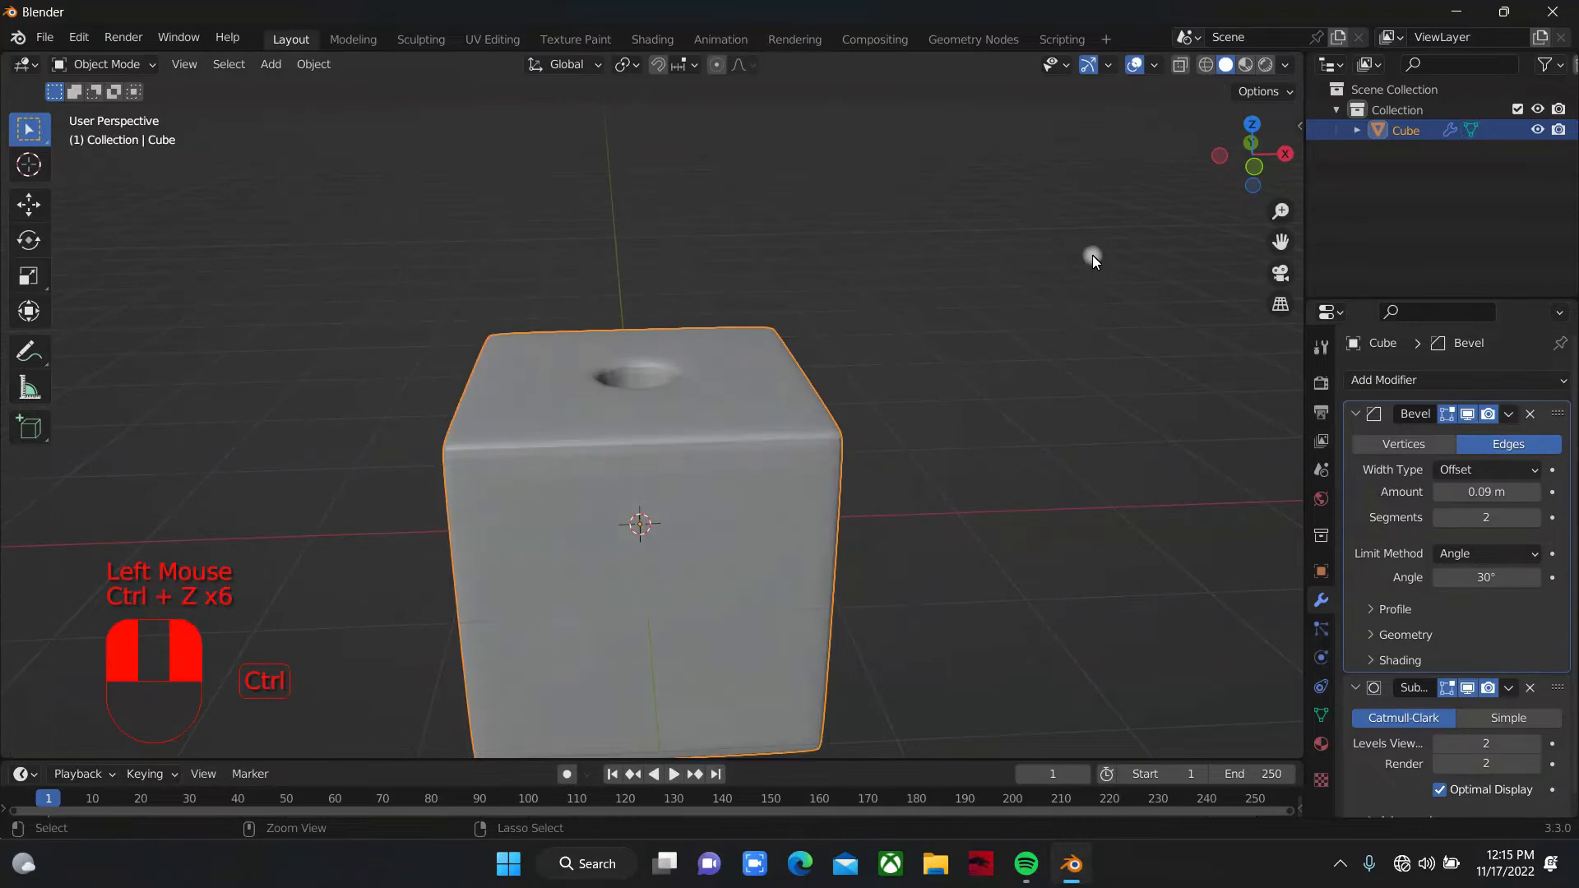
{"action": "key", "text": "ctrl+z"}
{"action": "key", "text": "ctrl+z"}
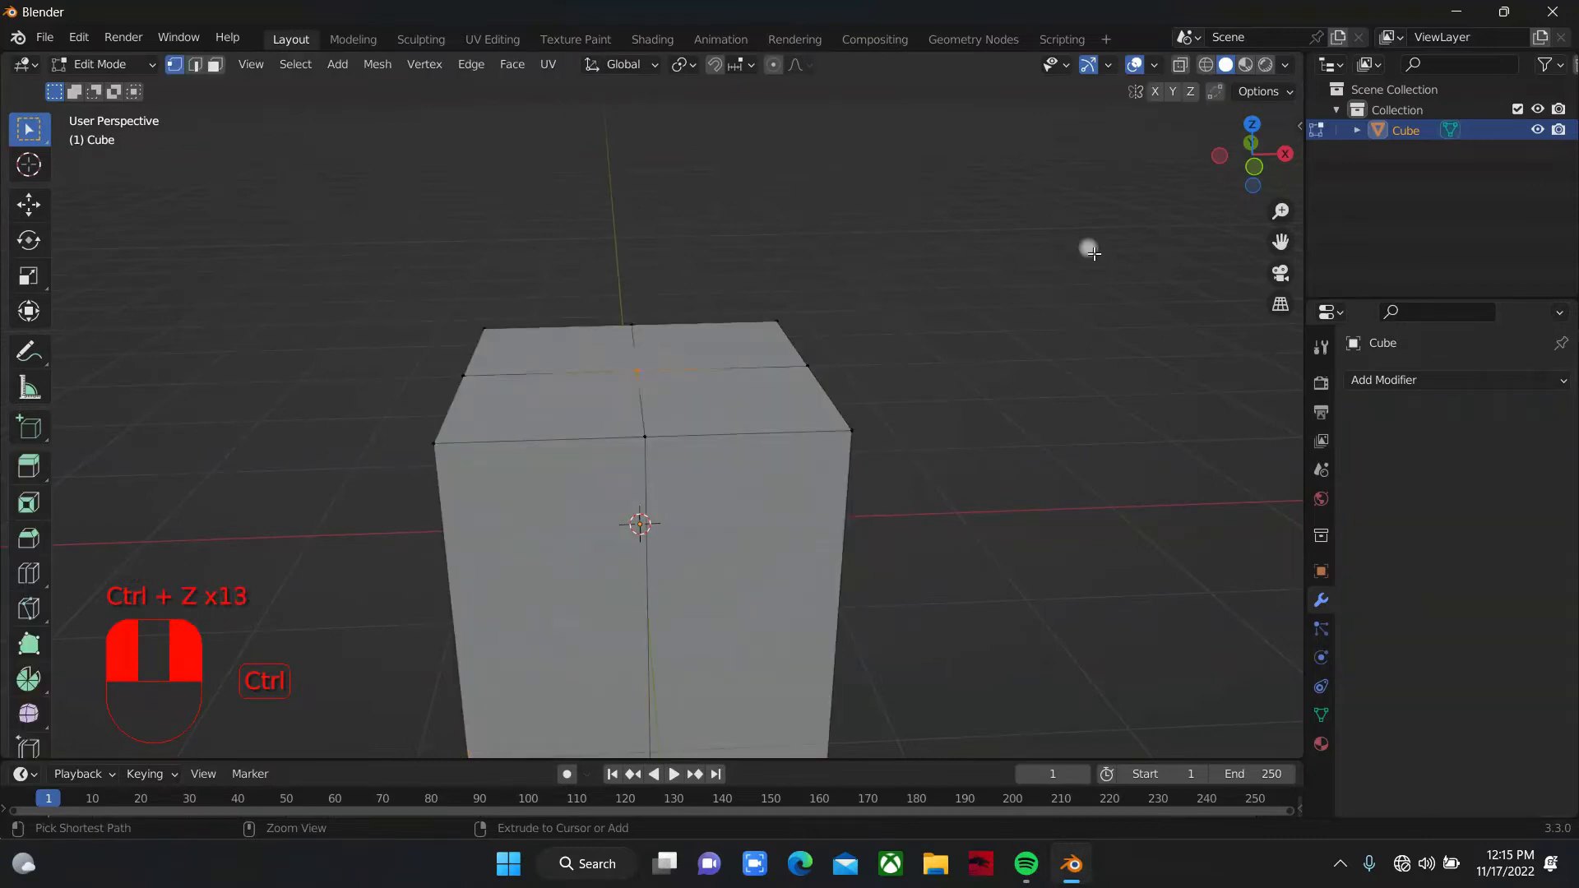
Step: Add two parallel loop cuts across the top face, one on each side of the central loop along X
{"action": "left_click_drag", "start_coordinate": [1253, 161], "coordinate": [919, 342]}
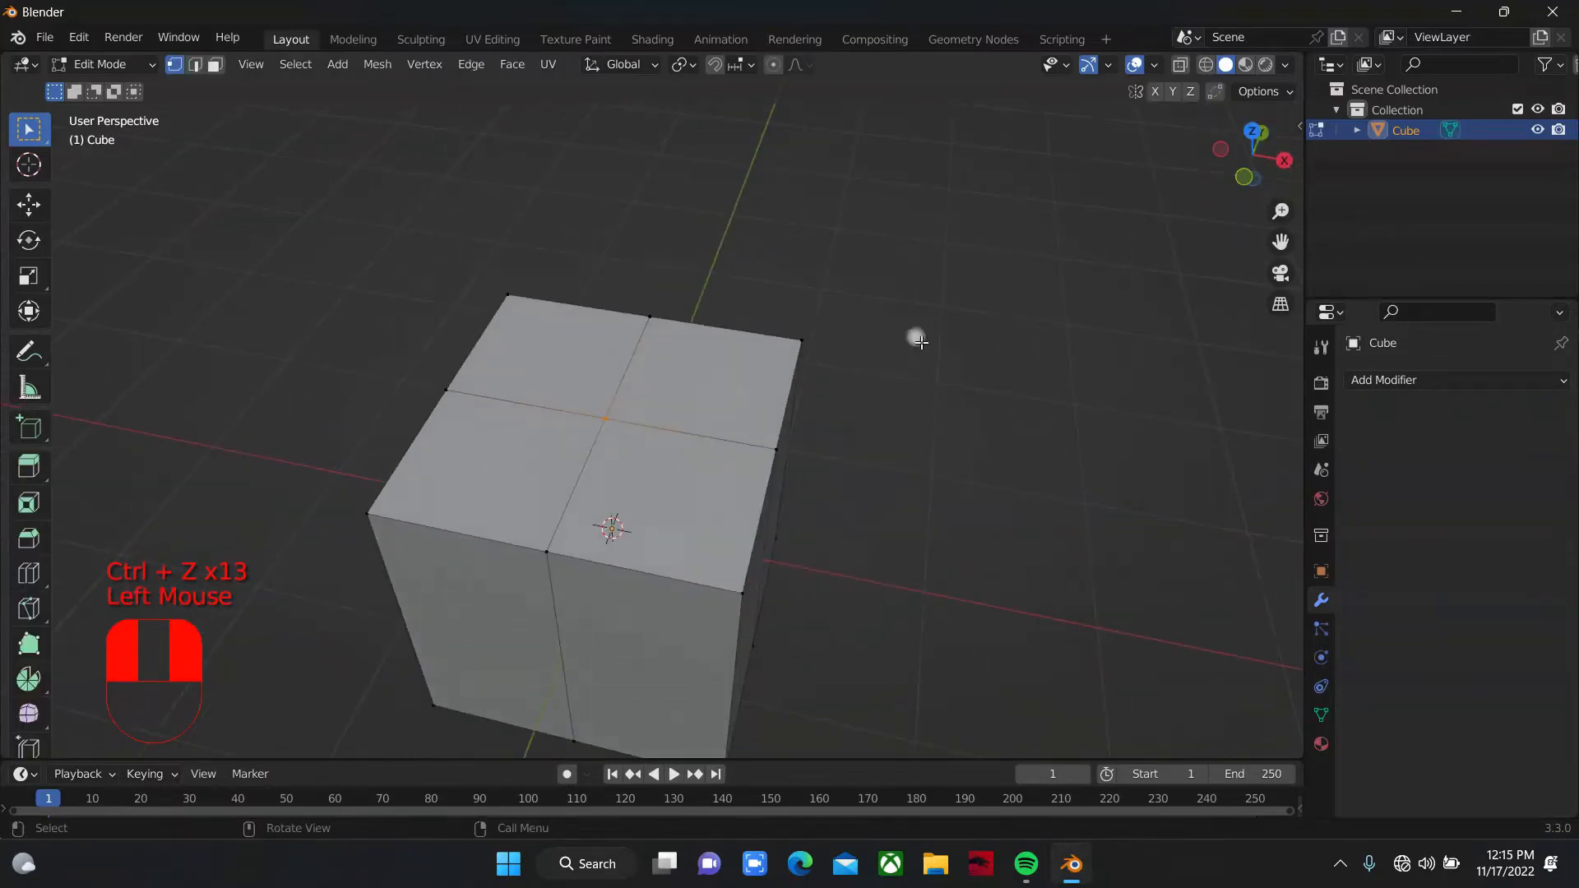
{"action": "key", "text": "ctrl+r"}
{"action": "left_click", "coordinate": [644, 556]}
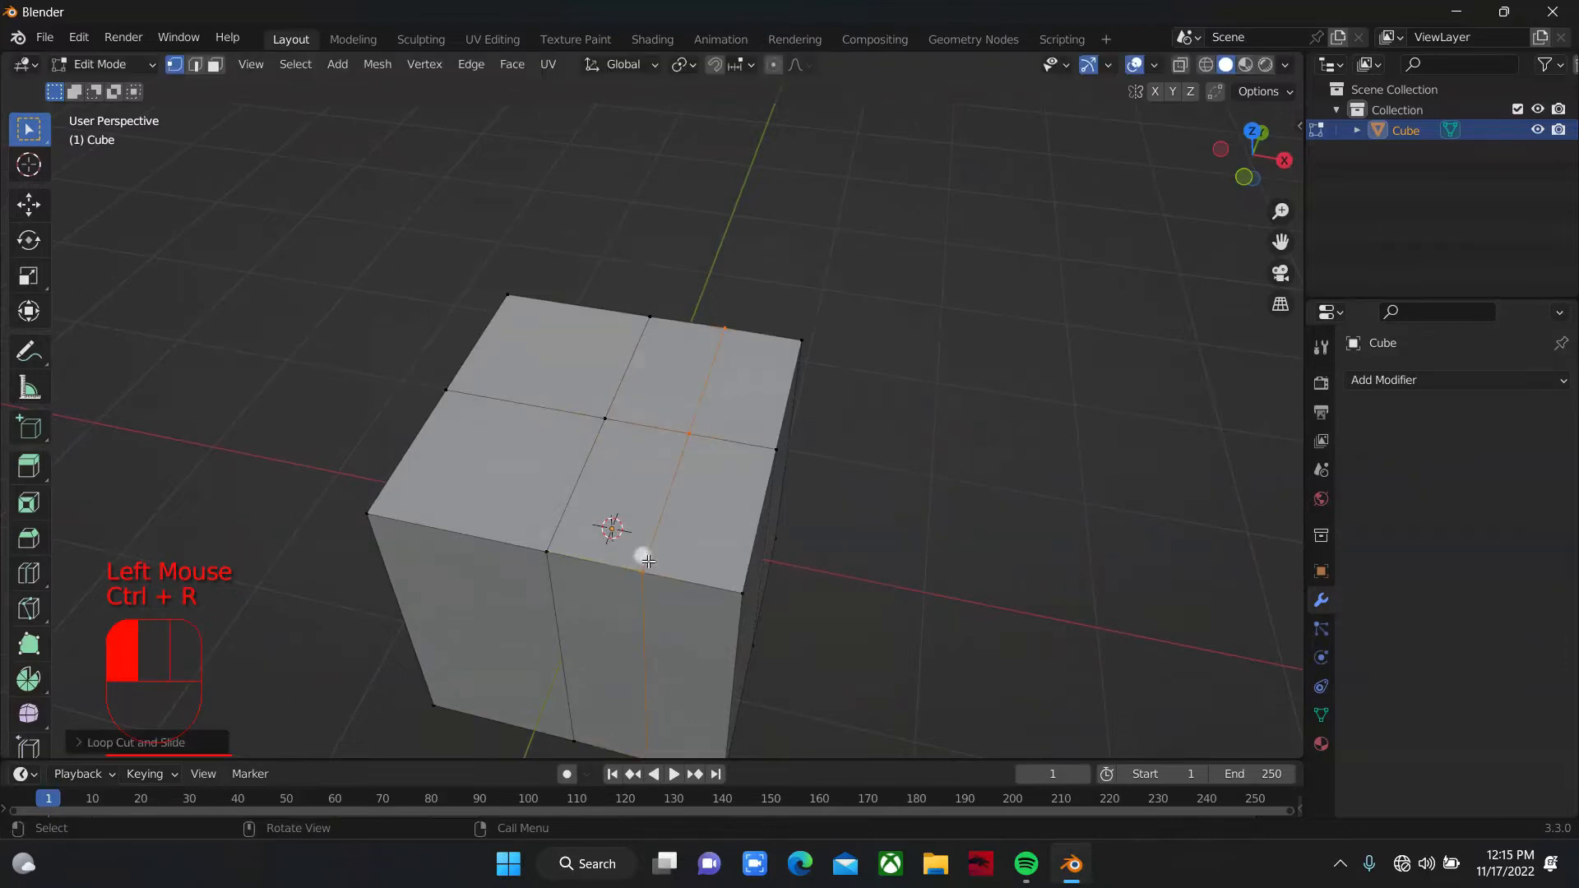
{"action": "key", "text": "ctrl+r"}
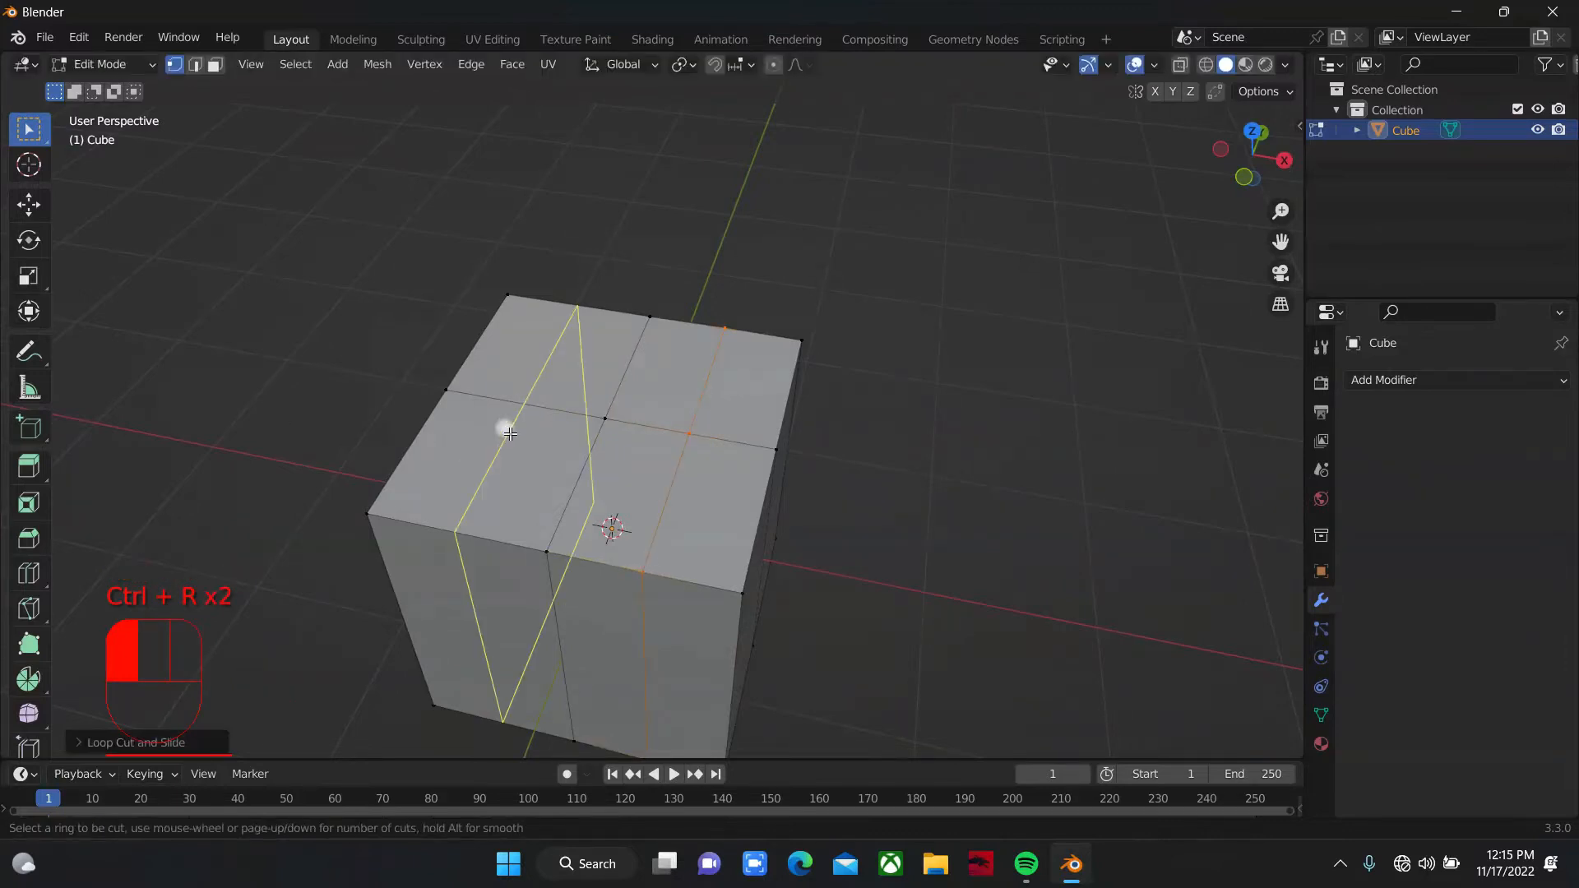
{"action": "double_click", "coordinate": [508, 430]}
Step: Select the three inner vertices on the top face's centre line and bevel them together with 2 segments
{"action": "left_click", "coordinate": [521, 400]}
{"action": "left_click", "coordinate": [594, 420], "text": "shift"}
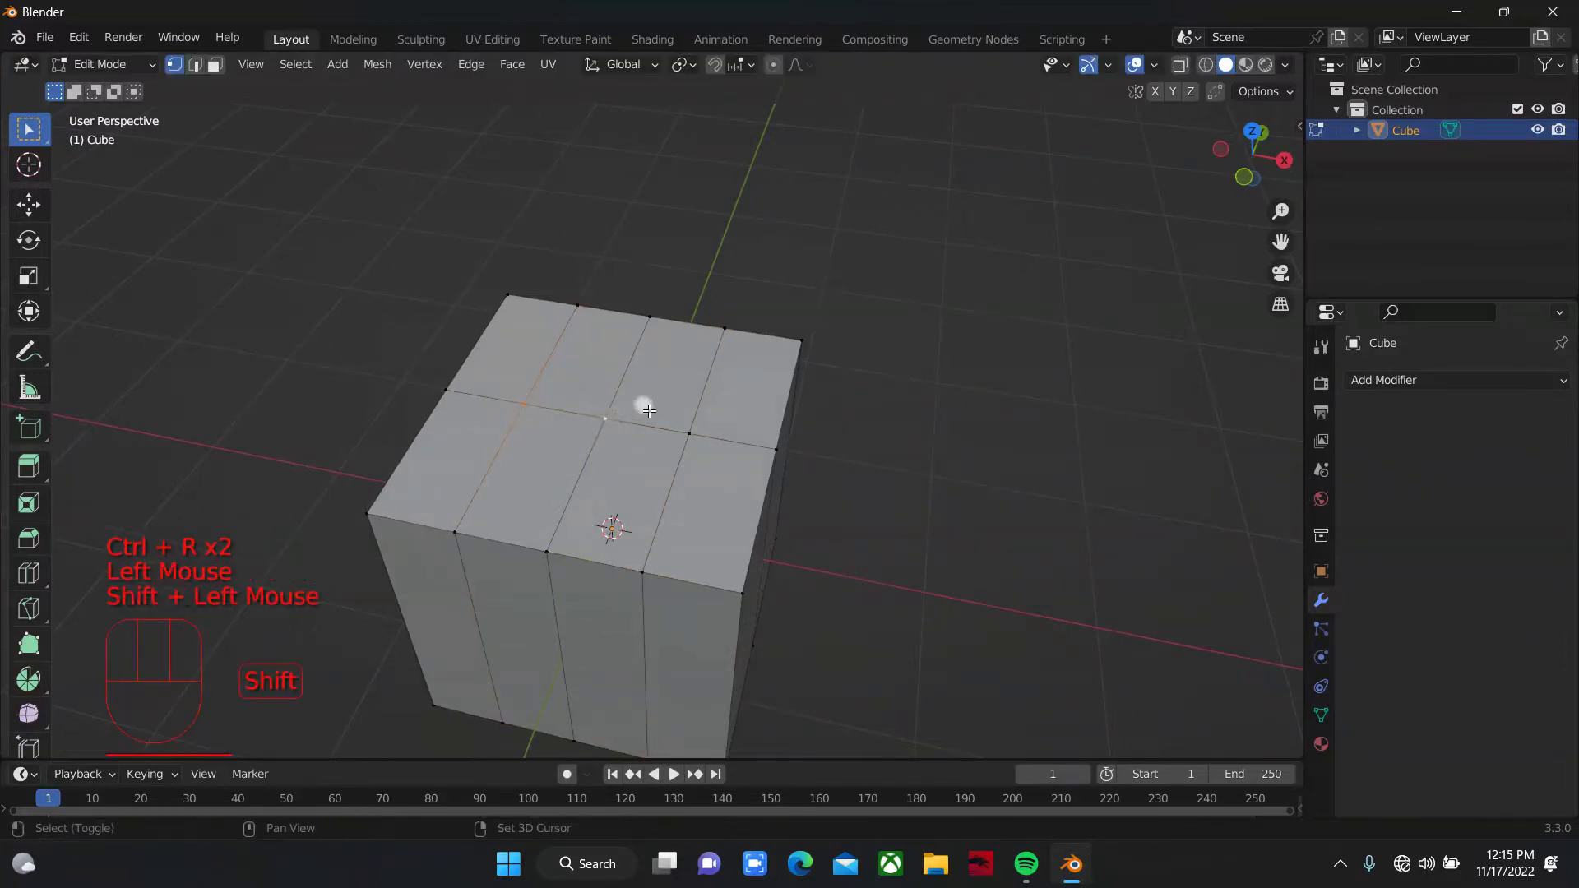
{"action": "left_click", "coordinate": [691, 436], "text": "shift"}
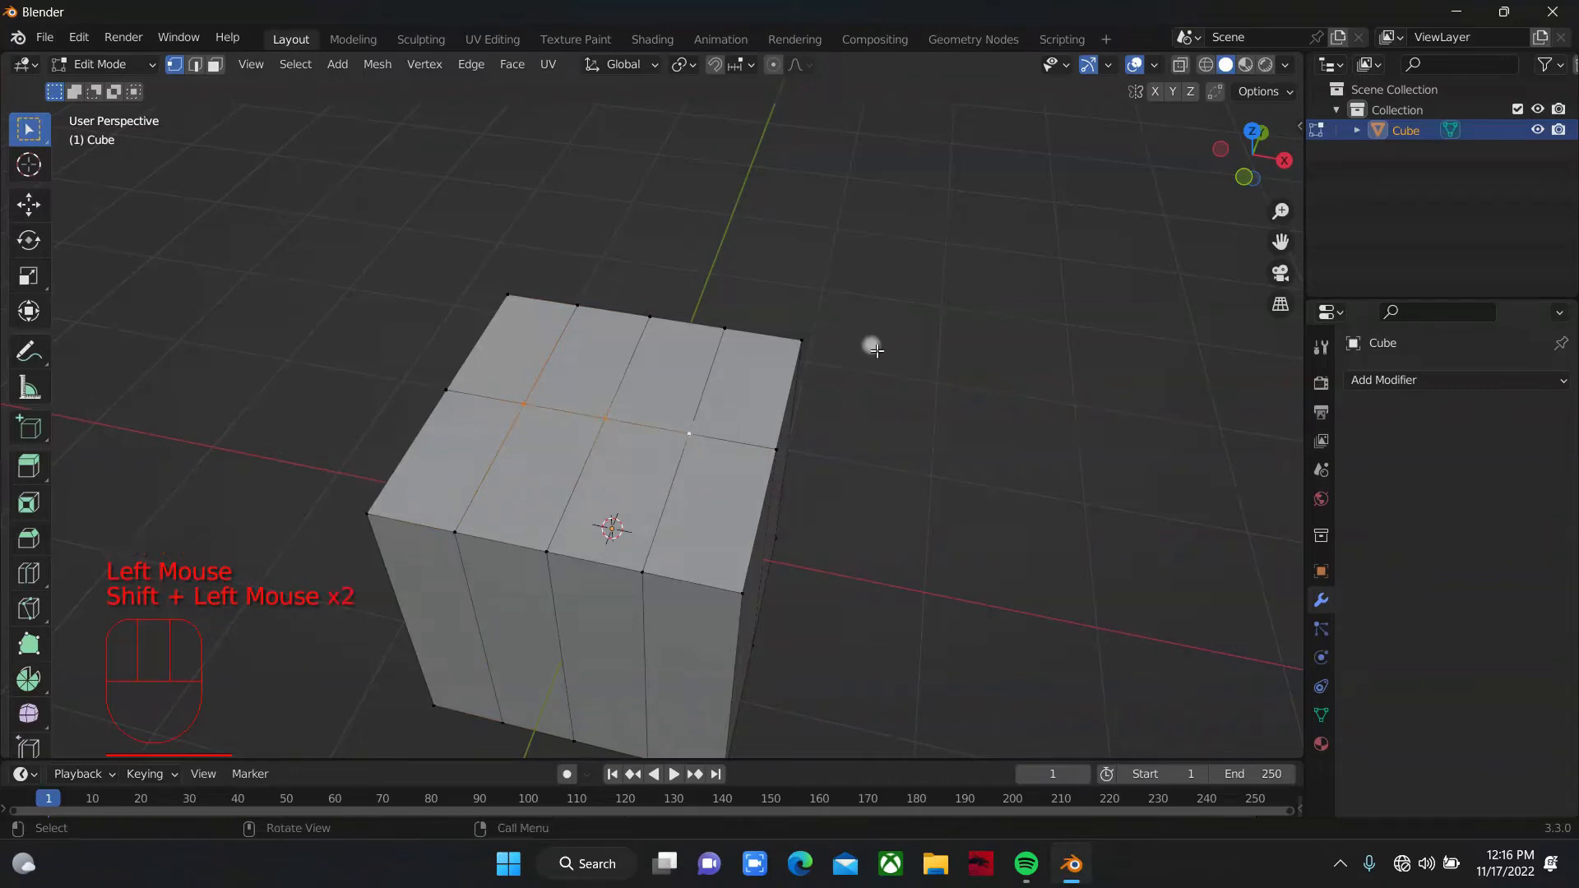
{"action": "key", "text": "shift+ctrl+b"}
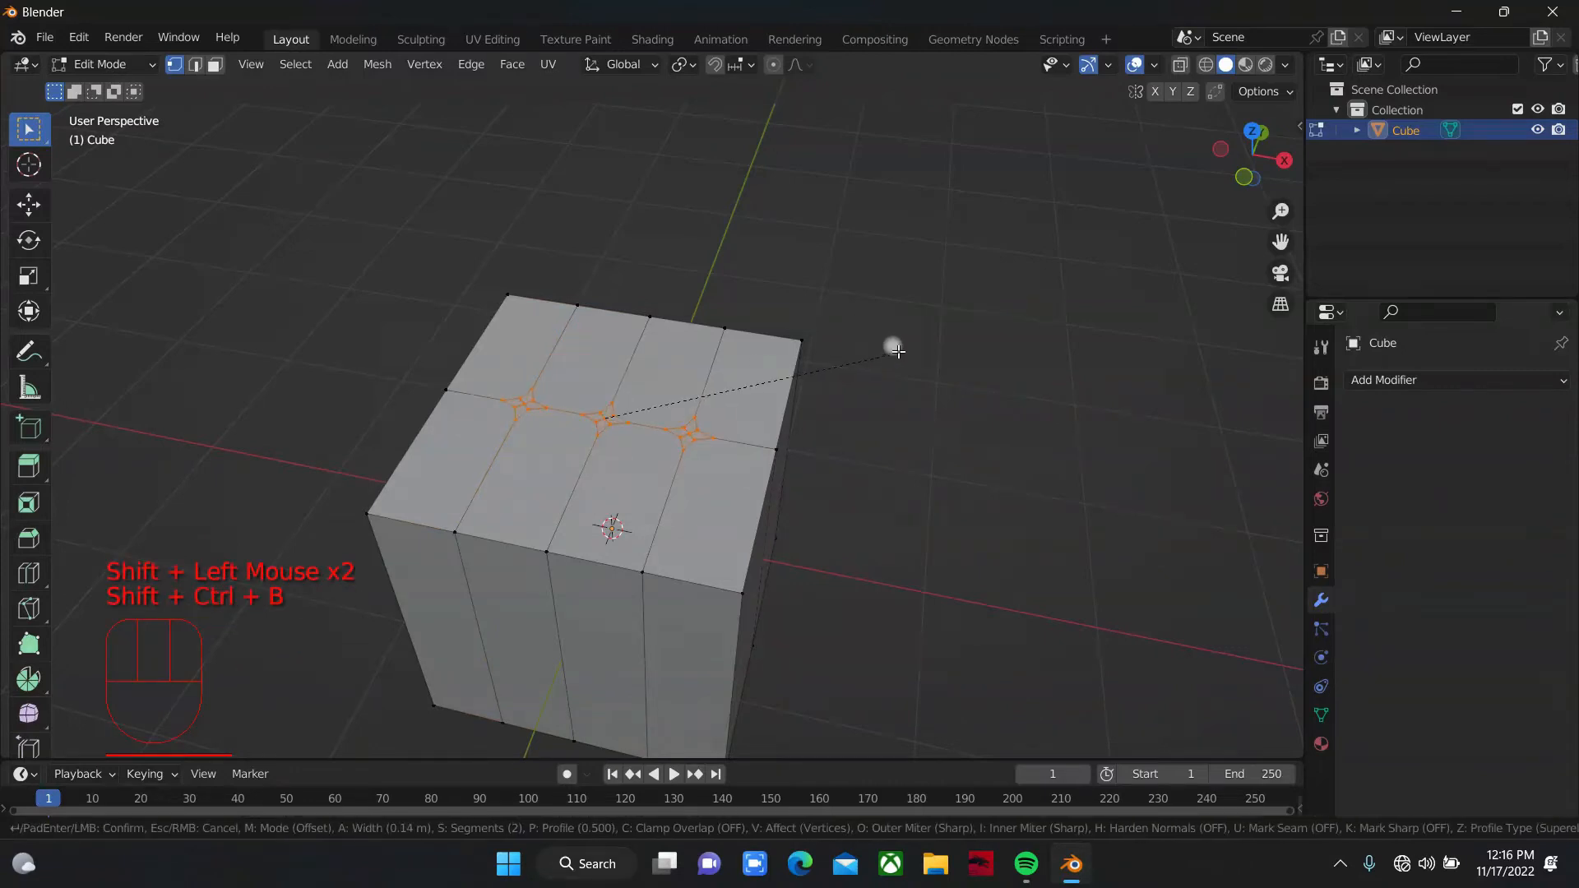
{"action": "left_click", "coordinate": [903, 349]}
Step: Try to reshape all three beveled vertex groups on the top face into circles at once with LoopTools
{"action": "right_click", "coordinate": [674, 423]}
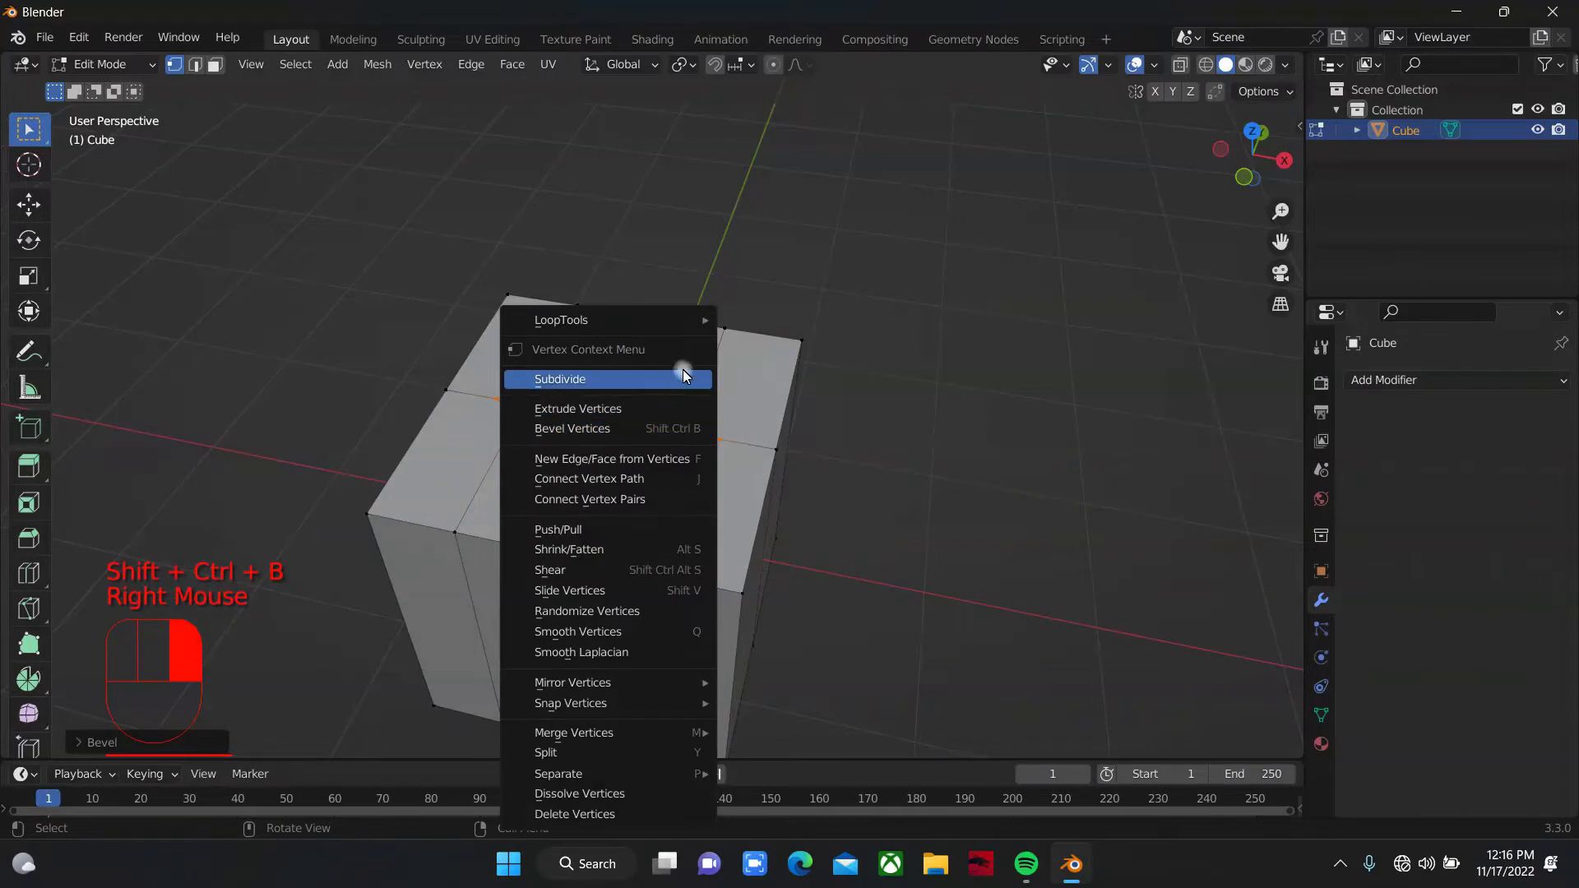
{"action": "mouse_move", "coordinate": [699, 323]}
{"action": "left_click", "coordinate": [746, 337]}
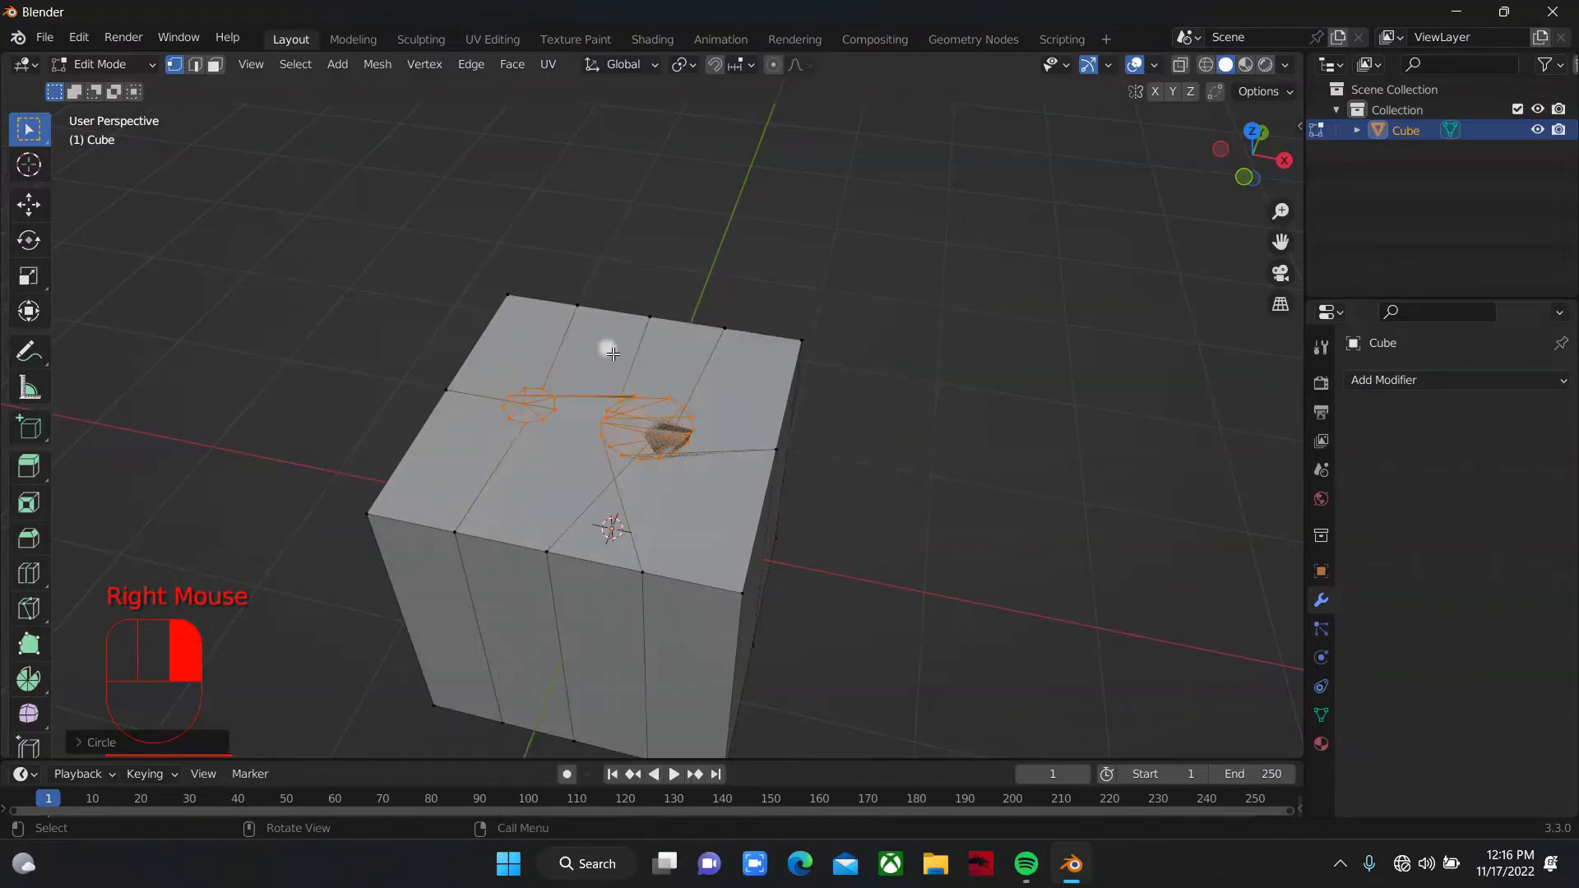
{"action": "mouse_move", "coordinate": [1252, 156]}
{"action": "left_mouse_down"}
{"action": "mouse_move", "coordinate": [1248, 177]}
{"action": "mouse_move", "coordinate": [1255, 156]}
{"action": "left_mouse_up"}
{"action": "scroll", "coordinate": [828, 396], "scroll_direction": "up", "scroll_amount": 2}
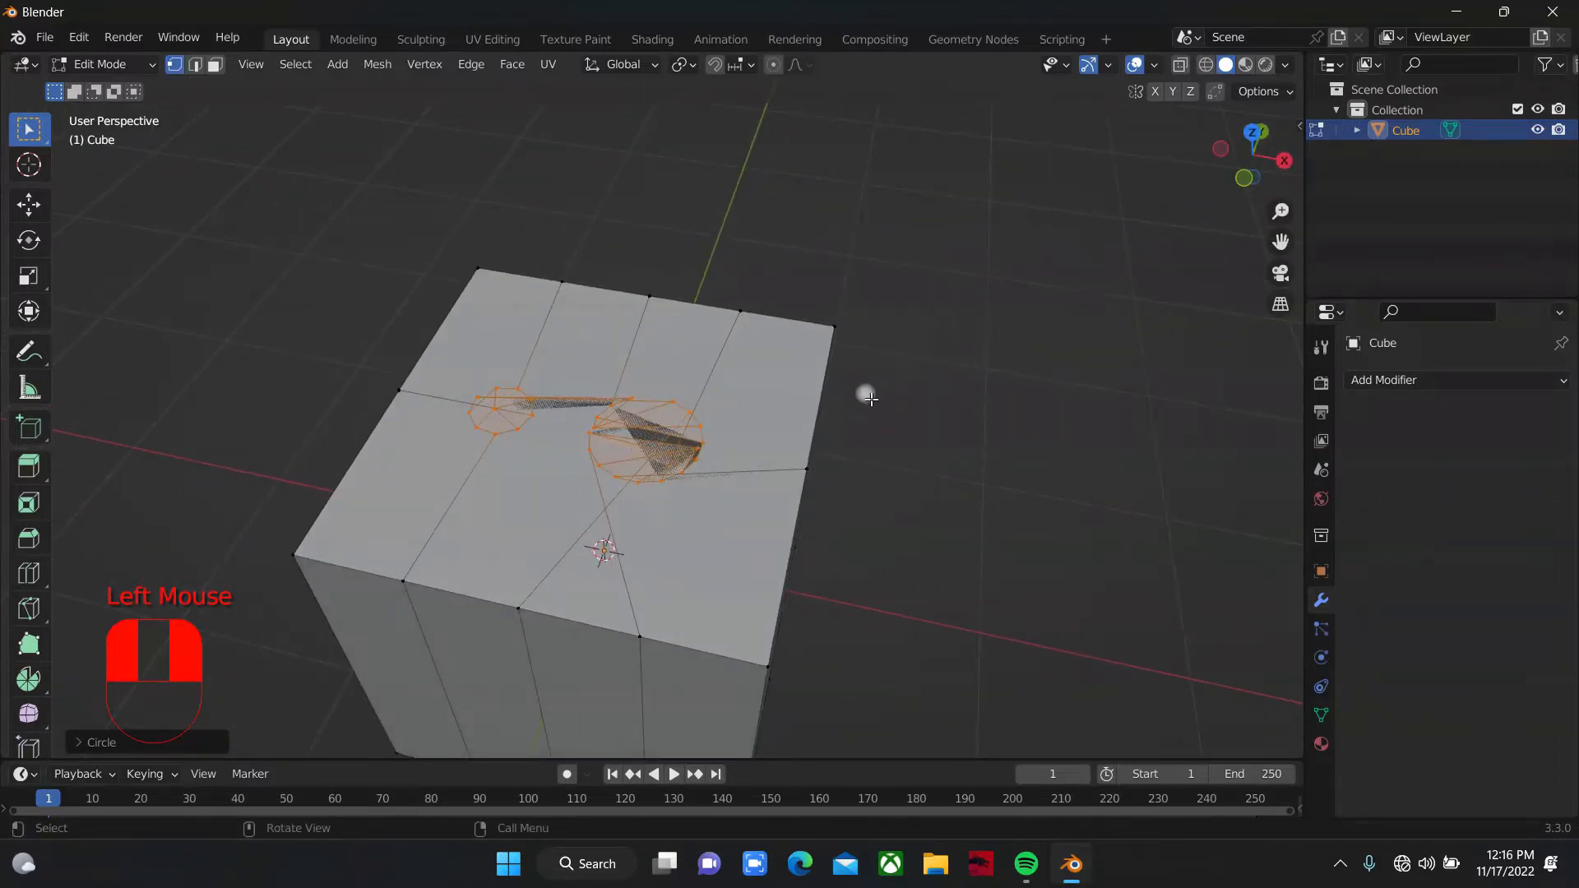
Step: Undo the LoopTools circle and the bevel of the three top-face vertices
{"action": "key", "text": "ctrl"}
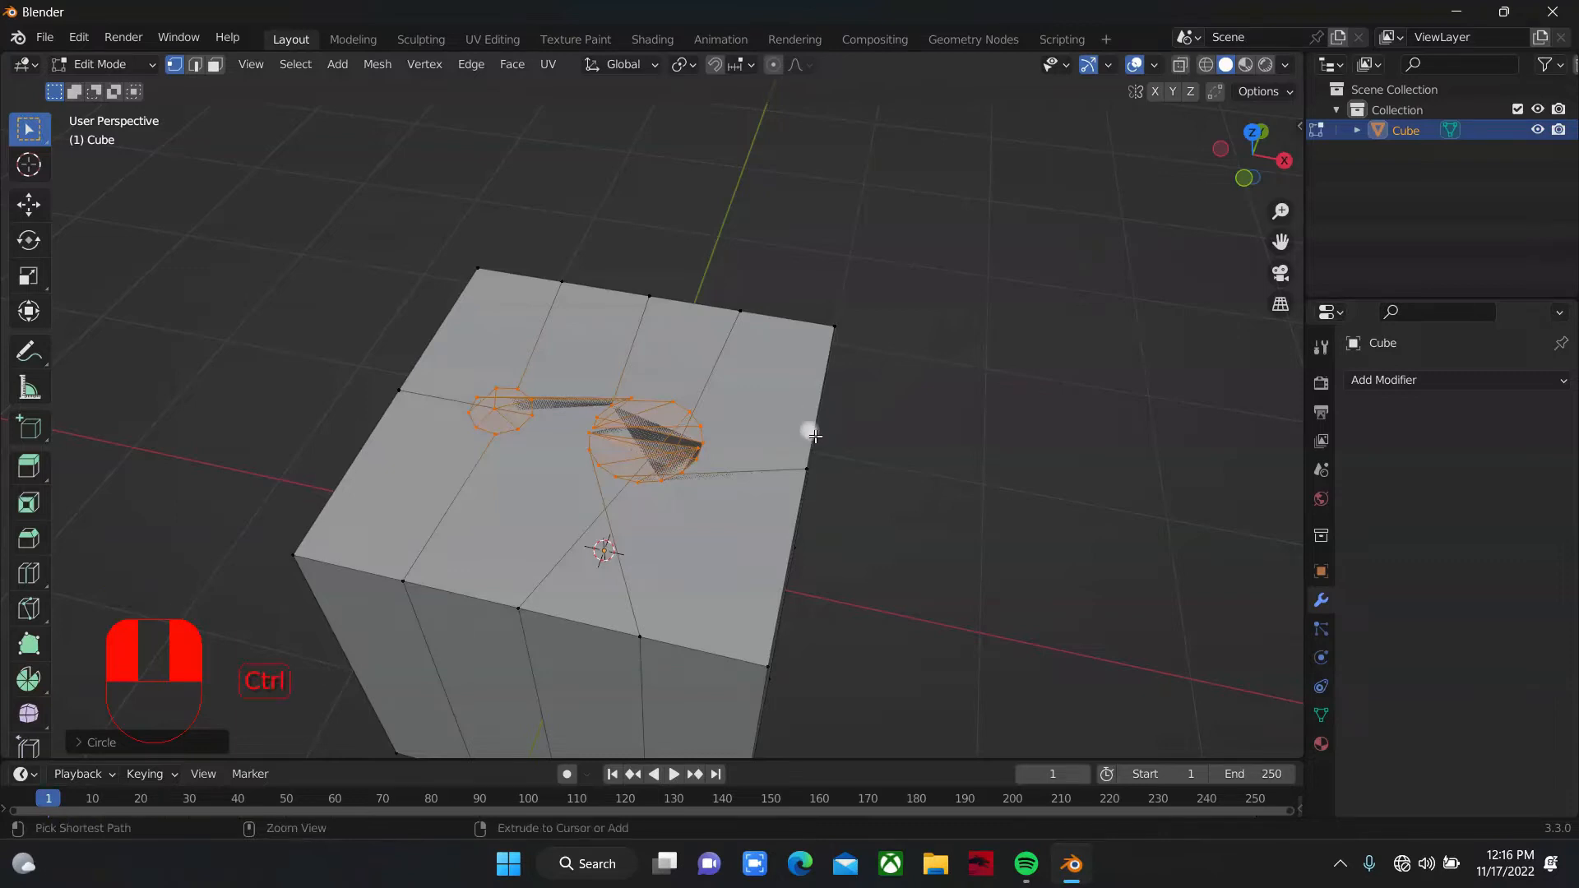
{"action": "key", "text": "ctrl+z"}
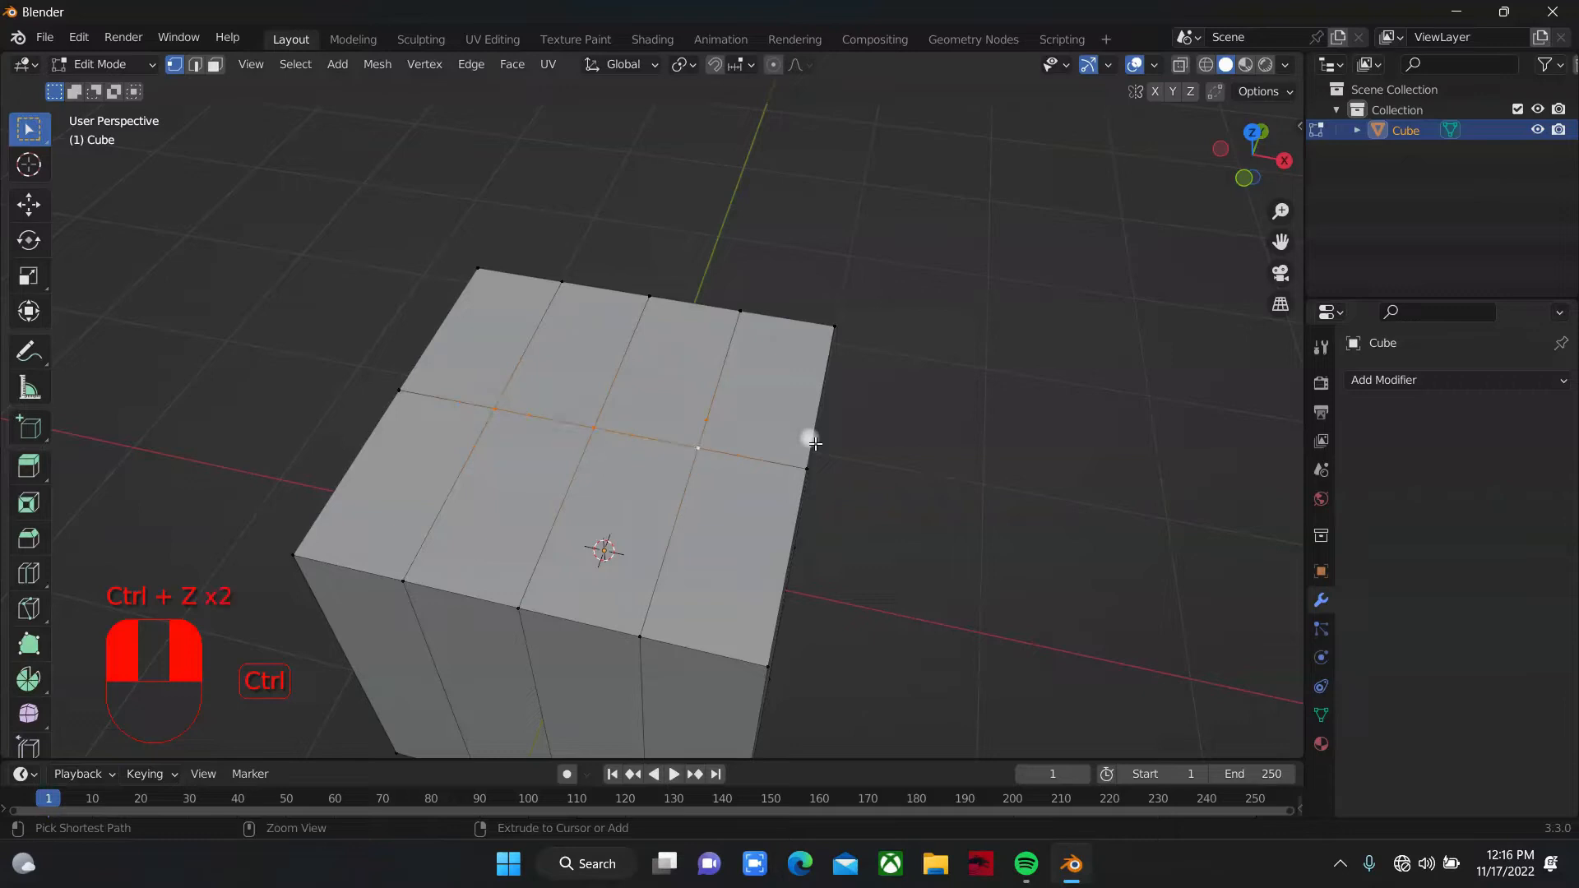
{"action": "key", "text": "ctrl+z"}
Step: Bevel only the inner top-face vertex on the +X side by about 0.19 m and reshape it into a circle with LoopTools
{"action": "left_click", "coordinate": [709, 432], "text": "ctrl"}
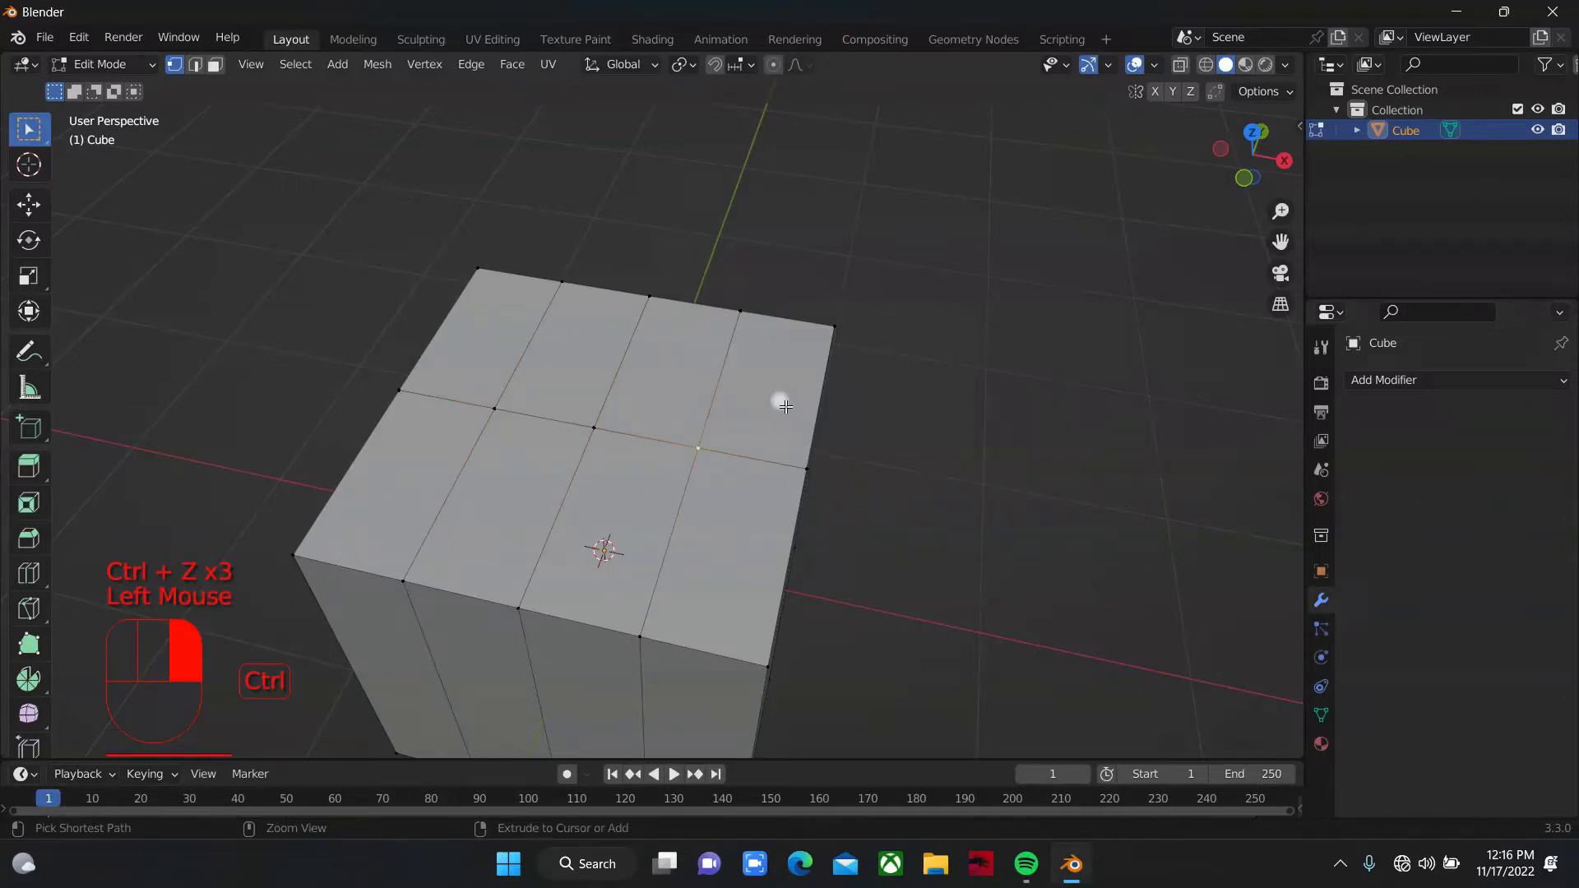
{"action": "key", "text": "shift"}
{"action": "key", "text": "shift+ctrl+b"}
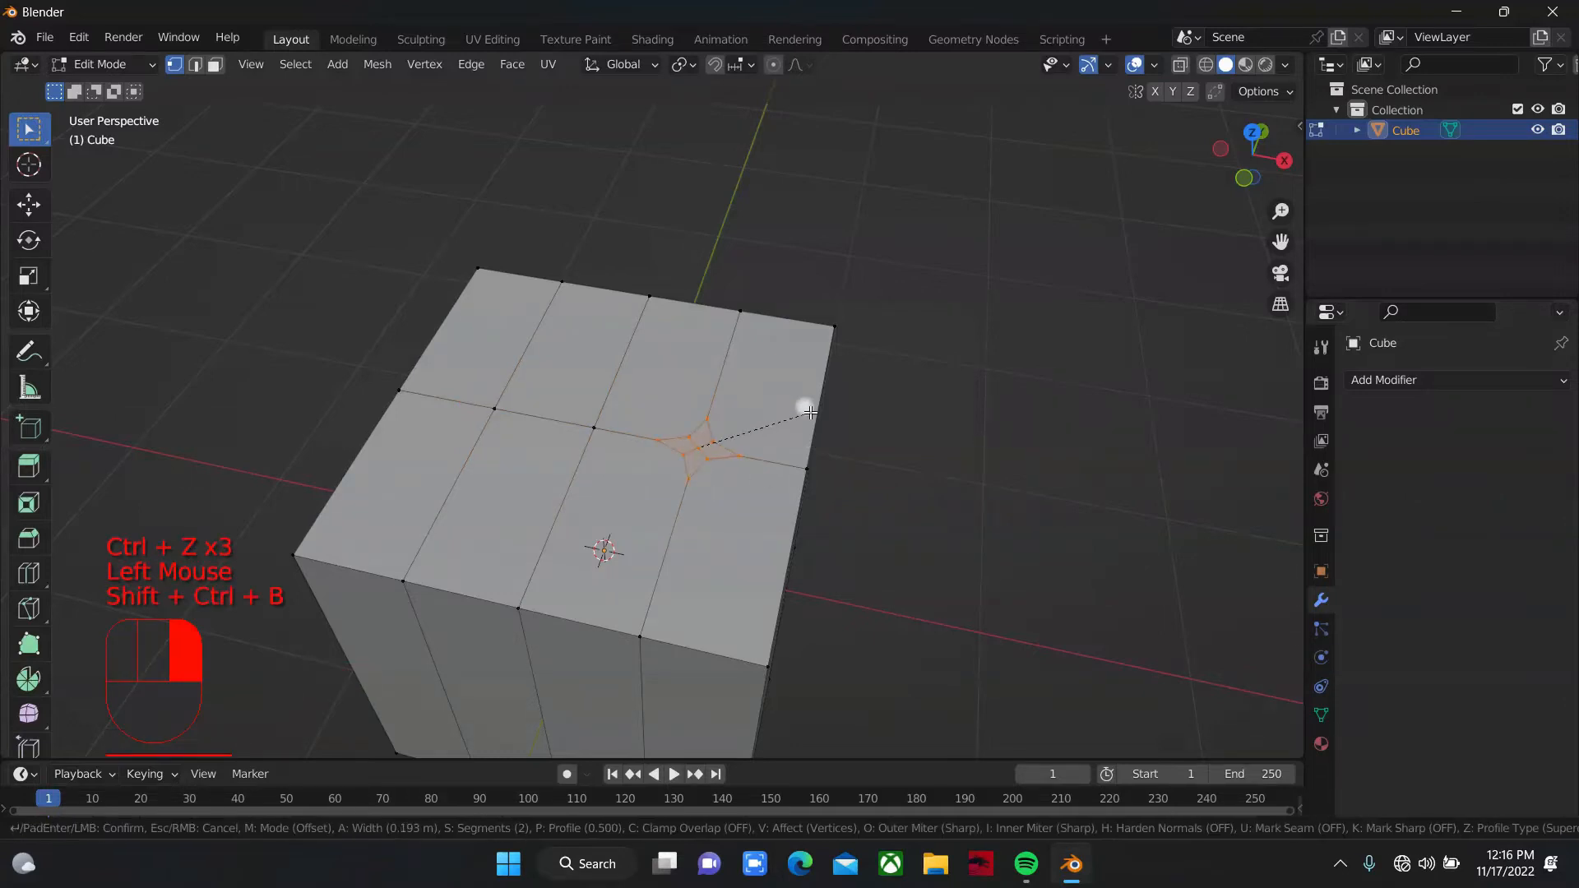
{"action": "left_click", "coordinate": [811, 412]}
{"action": "right_click", "coordinate": [811, 412]}
{"action": "mouse_move", "coordinate": [785, 319]}
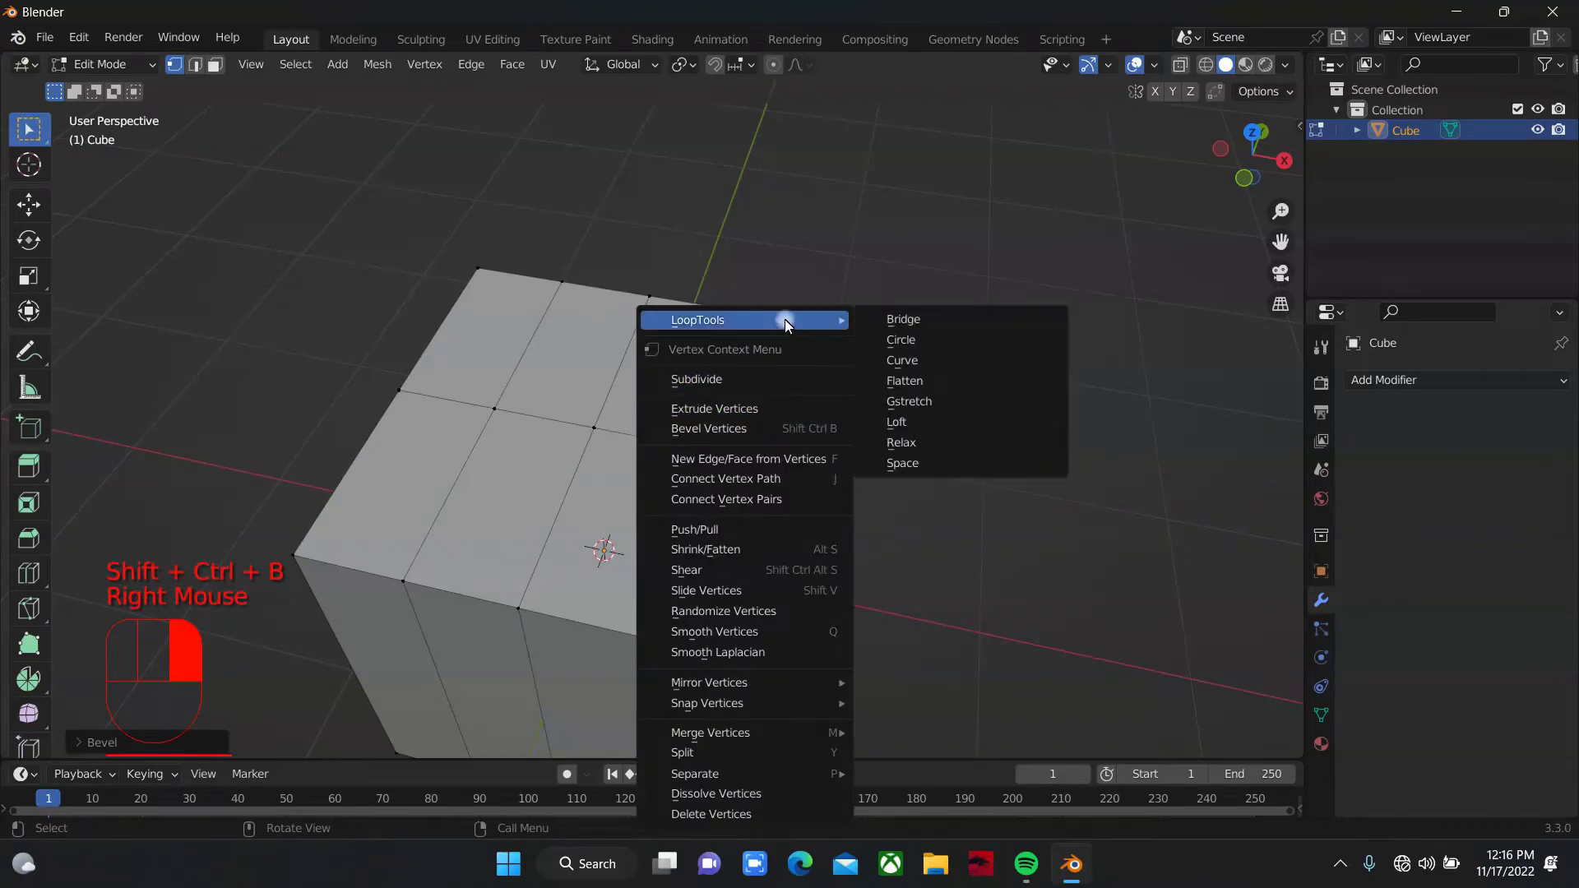
Step: Bevel the middle vertex of the top face's centre line with 2 segments and reshape it into a circle with LoopTools
{"action": "left_click", "coordinate": [577, 415]}
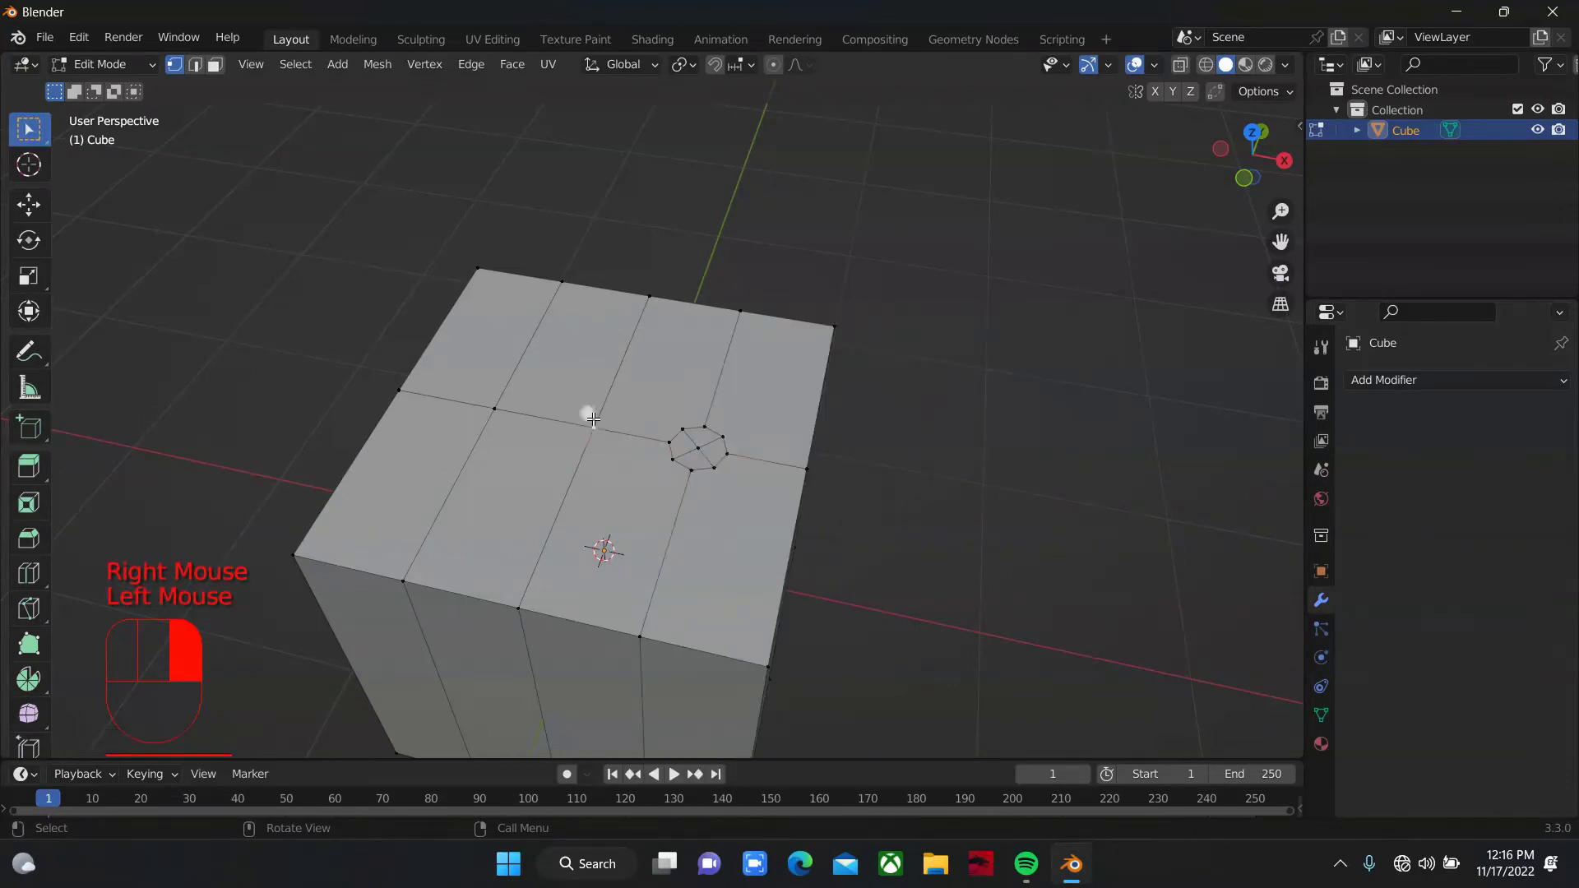
{"action": "key", "text": "ctrl+shift+b"}
{"action": "left_click", "coordinate": [785, 365]}
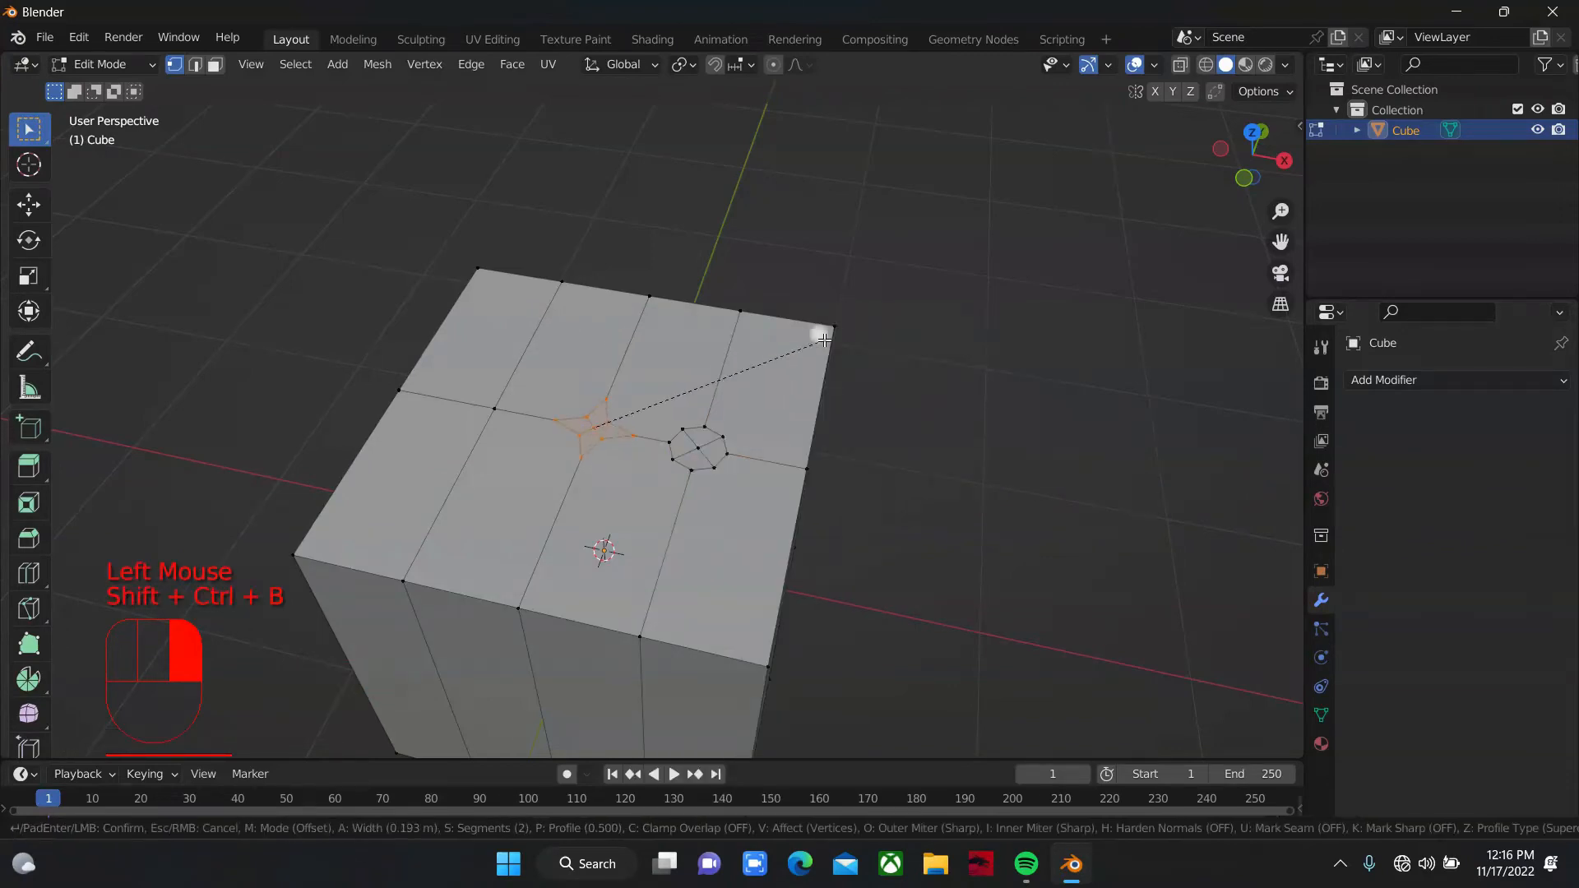
{"action": "key", "text": "ctrl+shift+b"}
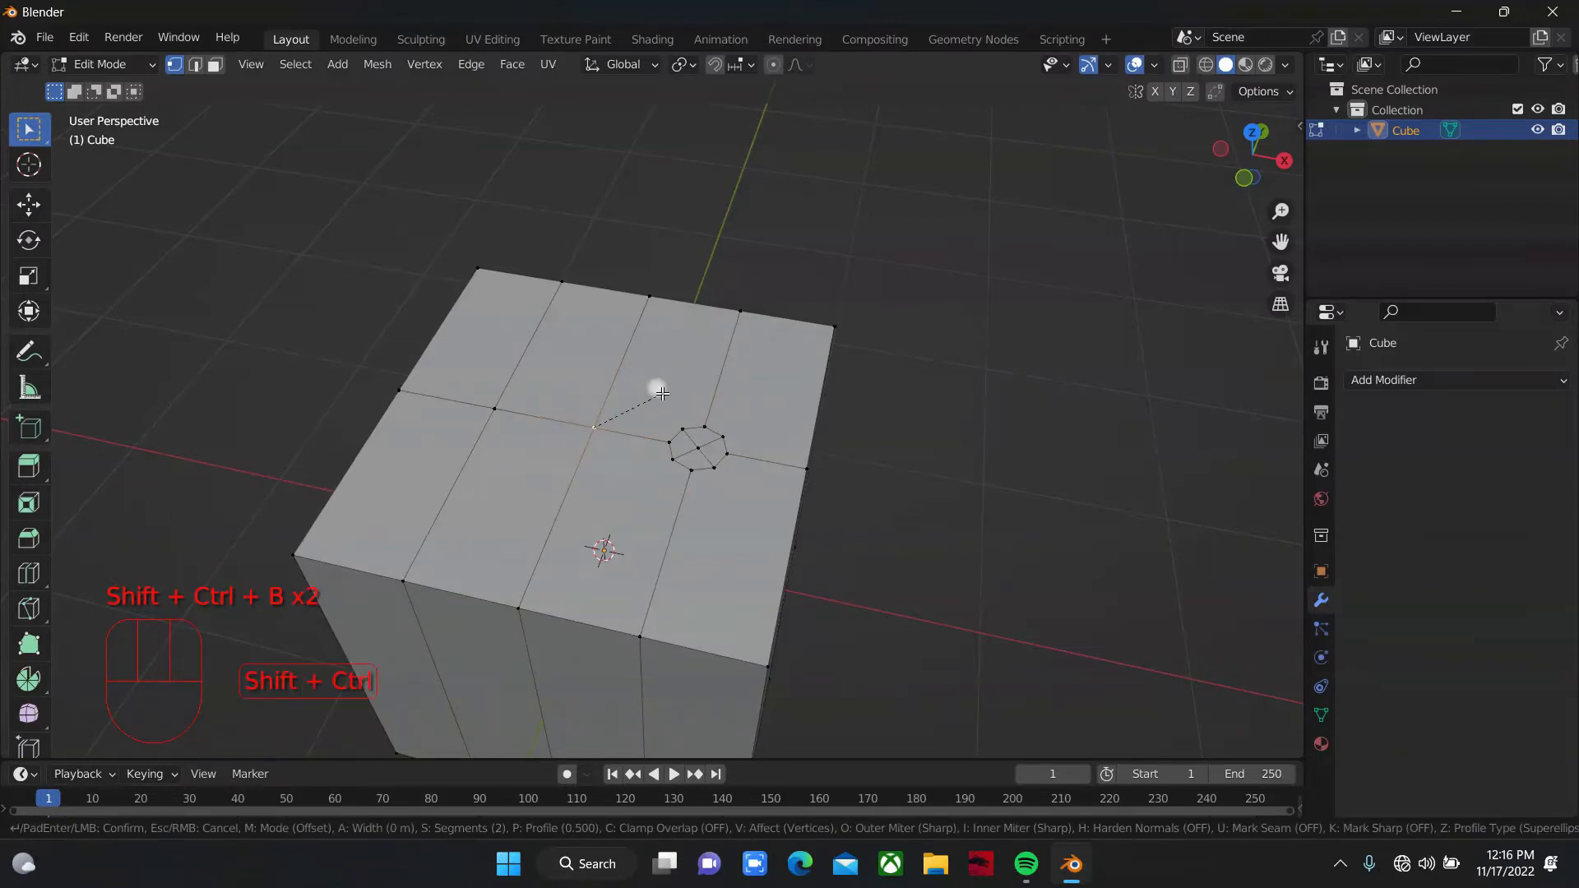
{"action": "left_click", "coordinate": [701, 361]}
{"action": "right_click", "coordinate": [707, 350]}
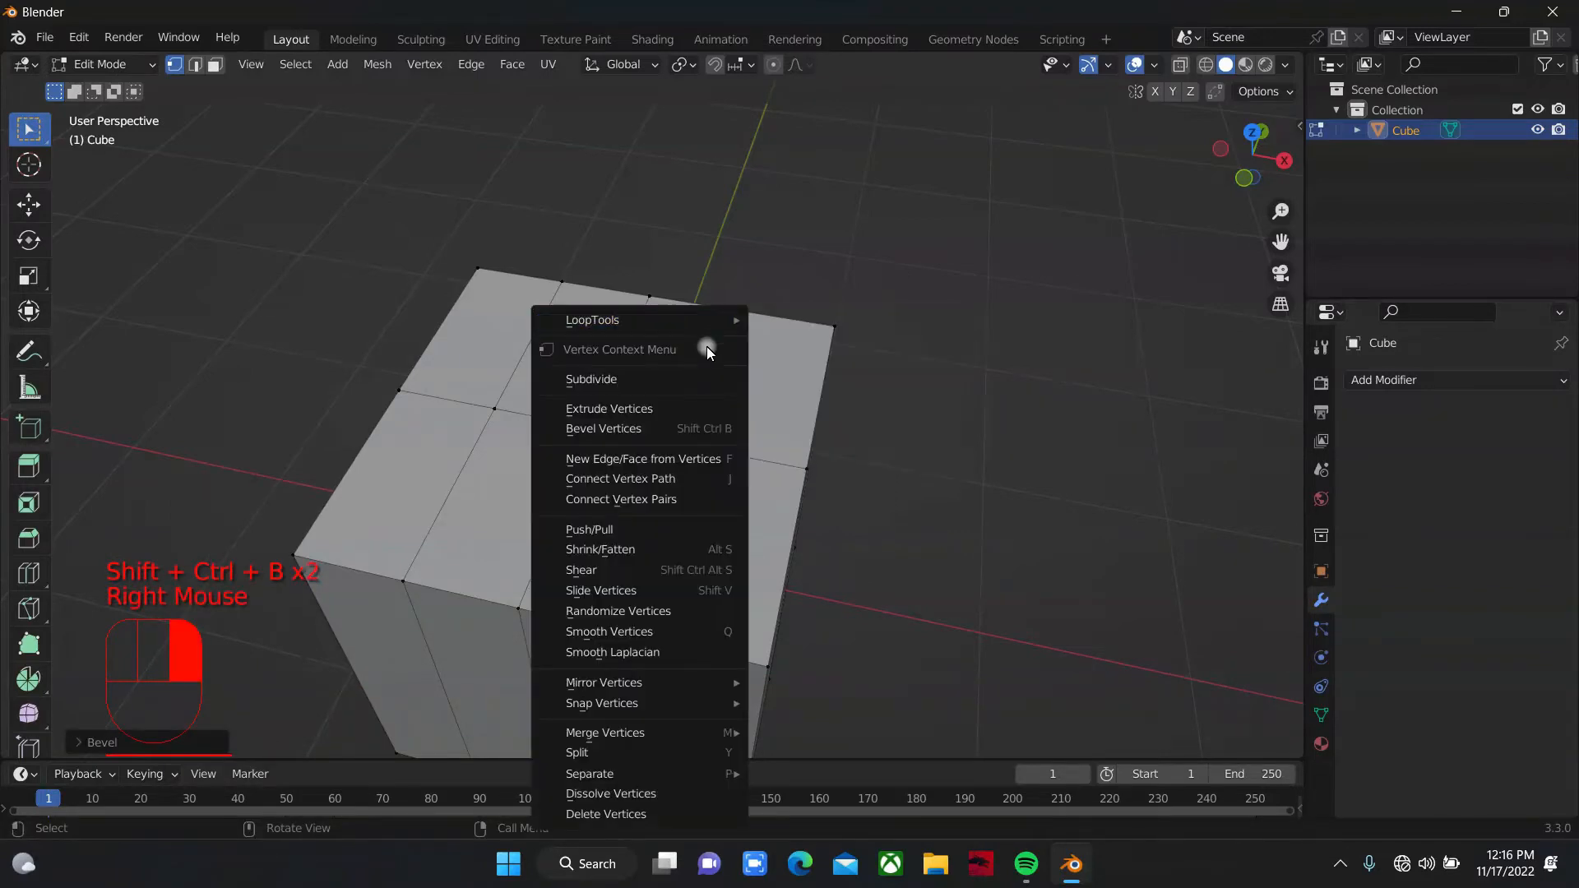
{"action": "mouse_move", "coordinate": [713, 329]}
{"action": "left_click", "coordinate": [793, 342]}
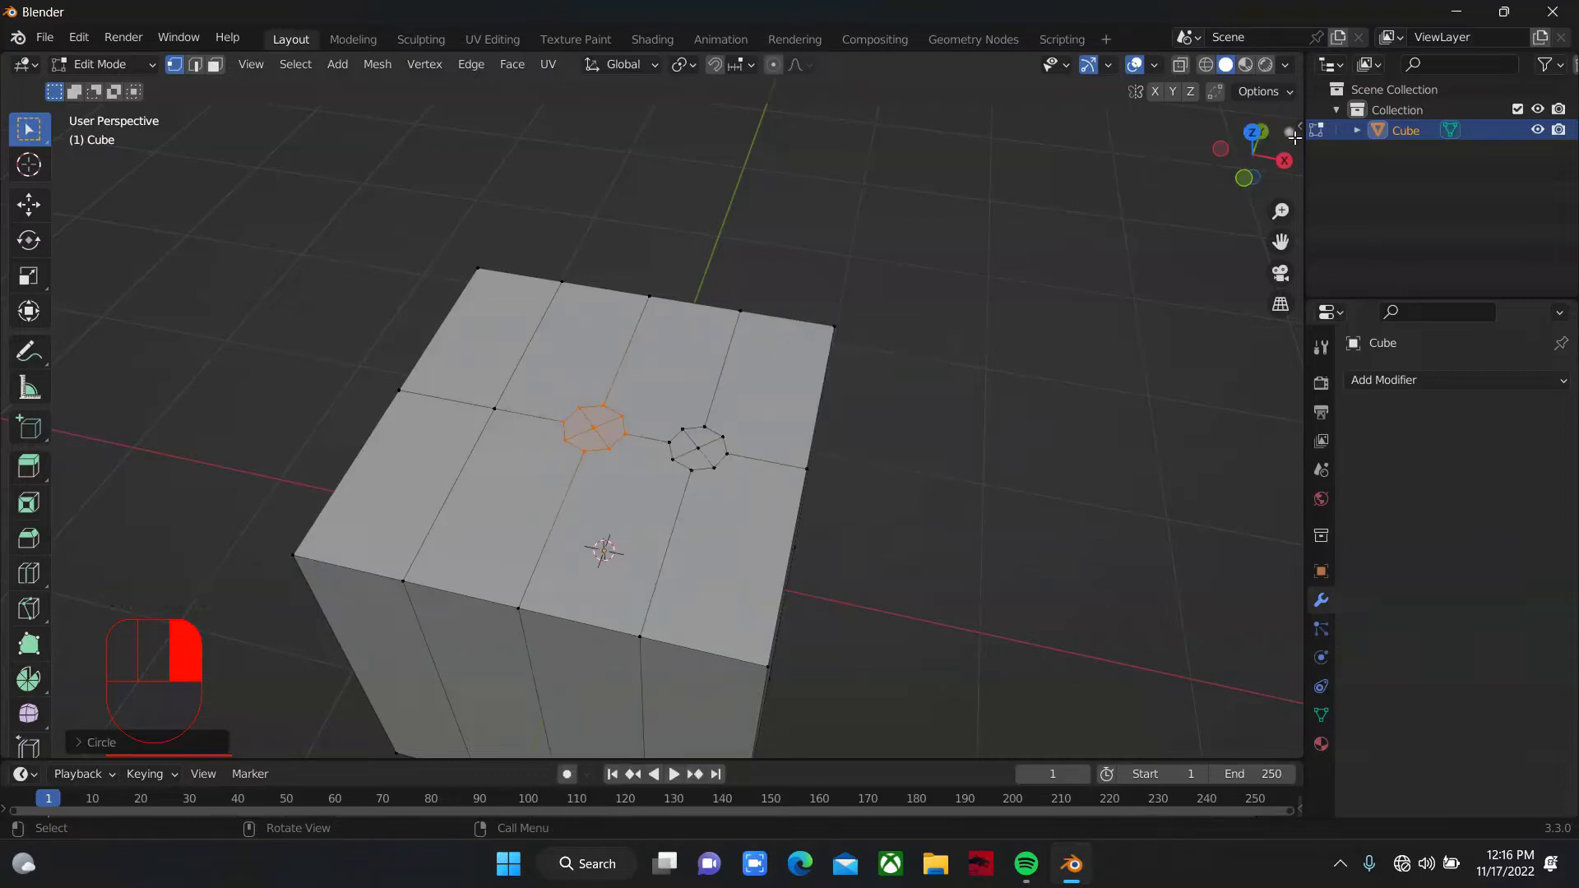
{"action": "left_click", "coordinate": [1295, 138]}
{"action": "left_click_drag", "start_coordinate": [1283, 148], "coordinate": [1164, 140]}
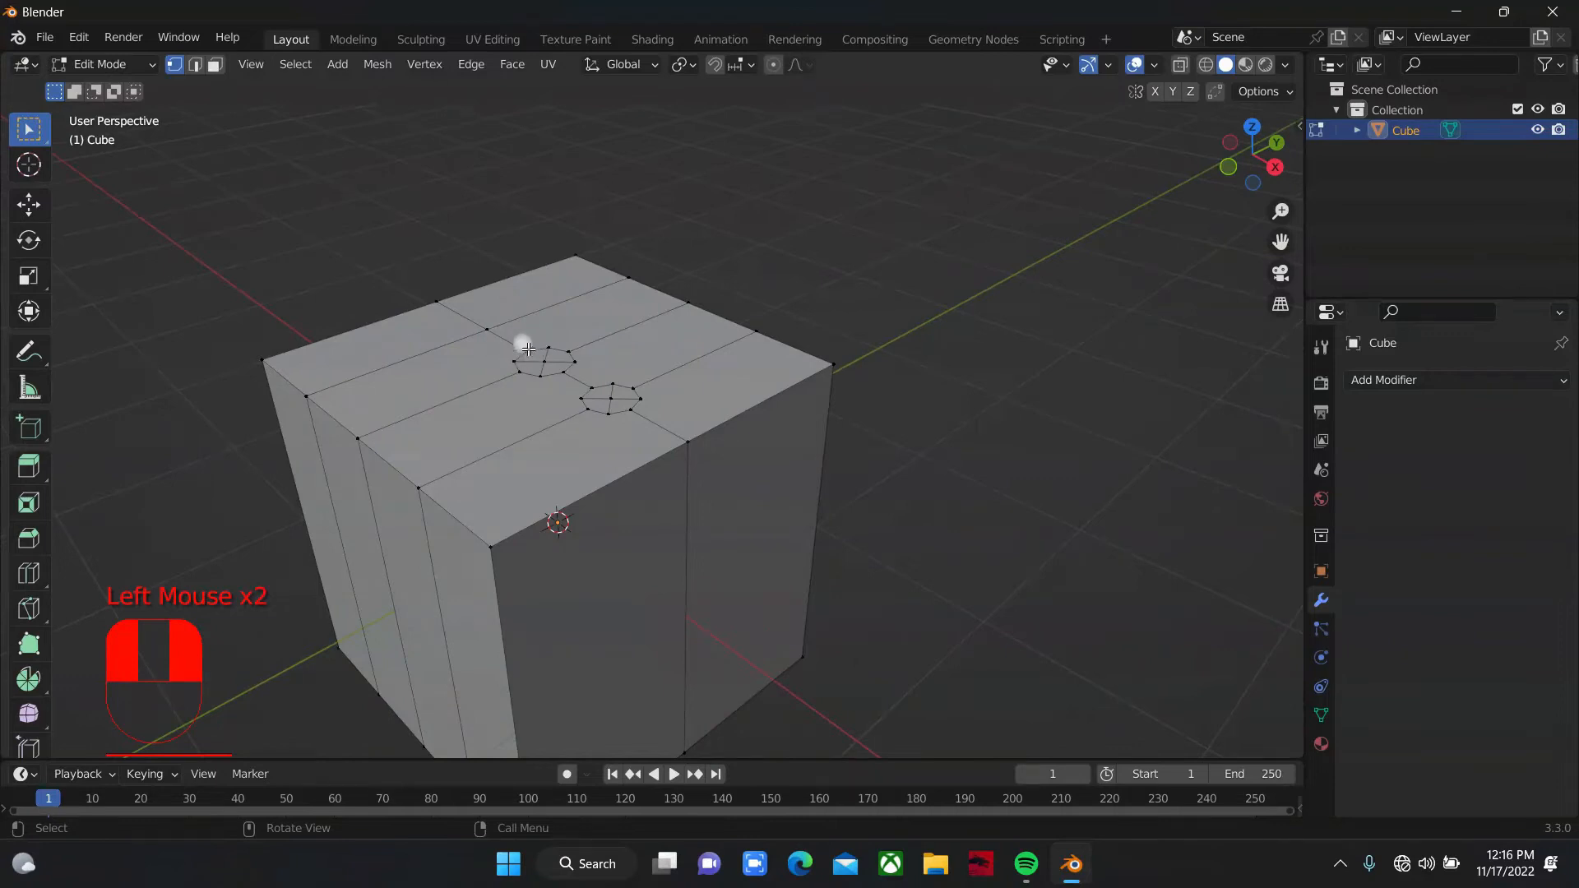
{"action": "left_click_drag", "start_coordinate": [1229, 156], "coordinate": [1266, 177]}
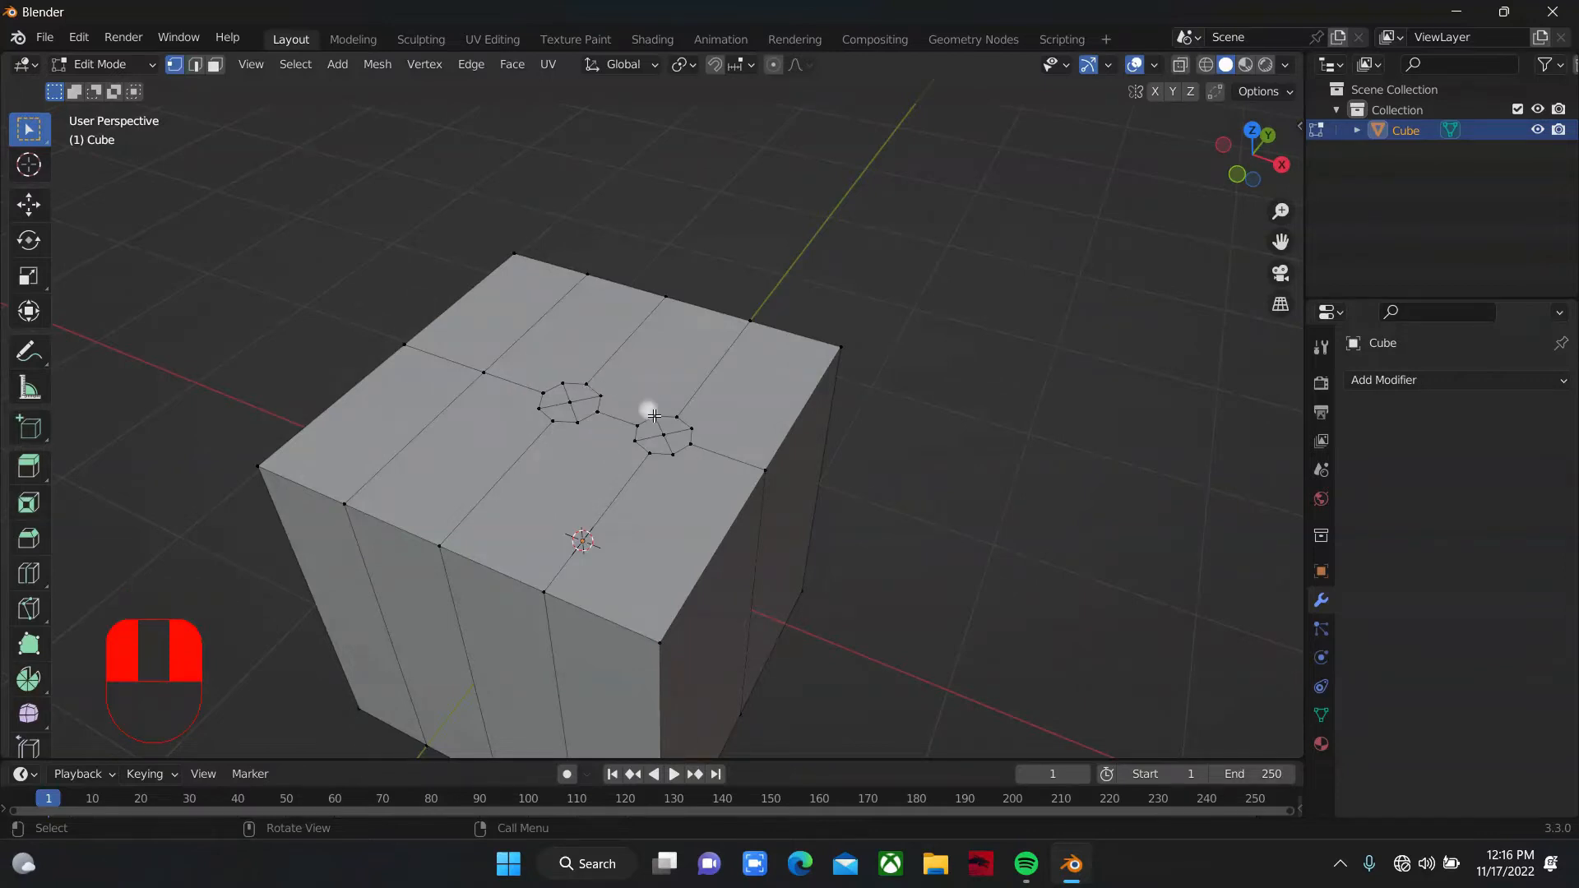
Step: Undo the LoopTools circles, vertex bevels and loop cuts back to the plain cube
{"action": "key", "text": "ctrl+z"}
{"action": "key", "text": "ctrl+z"}
{"action": "key", "text": "ctrl+z"}
{"action": "key", "text": "ctrl+z"}
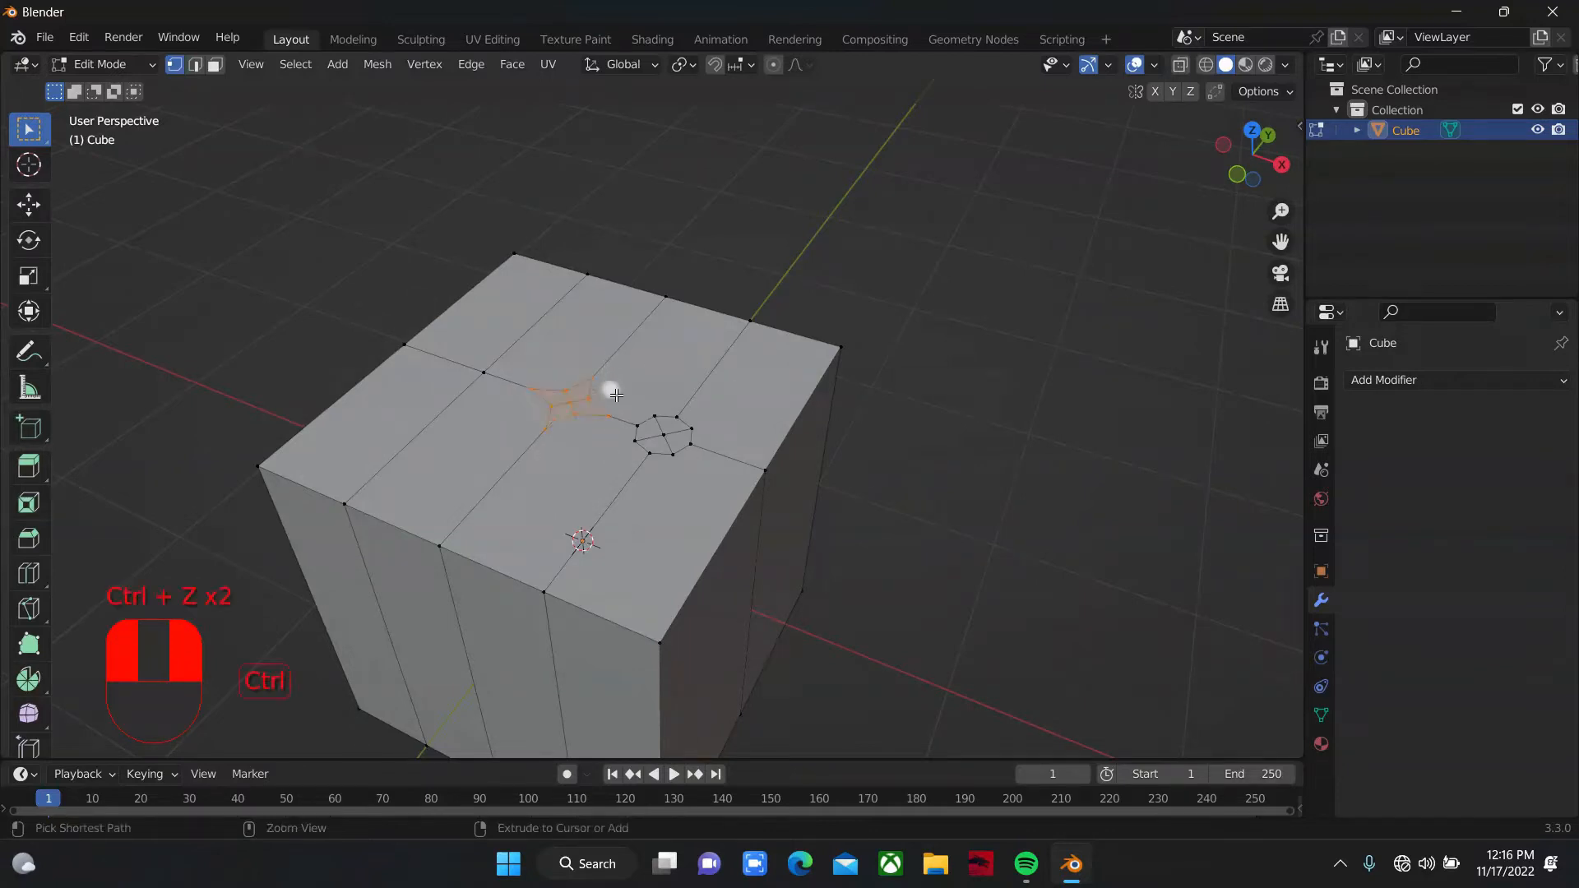
{"action": "key", "text": "ctrl+z"}
{"action": "key", "text": "ctrl+z"}
{"action": "key", "text": "ctrl+z"}
{"action": "key", "text": "ctrl+z"}
{"action": "key", "text": "ctrl+z"}
{"action": "key", "text": "ctrl+z"}
{"action": "key", "text": "ctrl+z"}
Step: Divide the cube with five evenly spaced loop cuts along X and a crossing set of centred loop cuts along Y
{"action": "scroll", "coordinate": [1185, 237], "scroll_direction": "down", "scroll_amount": 2}
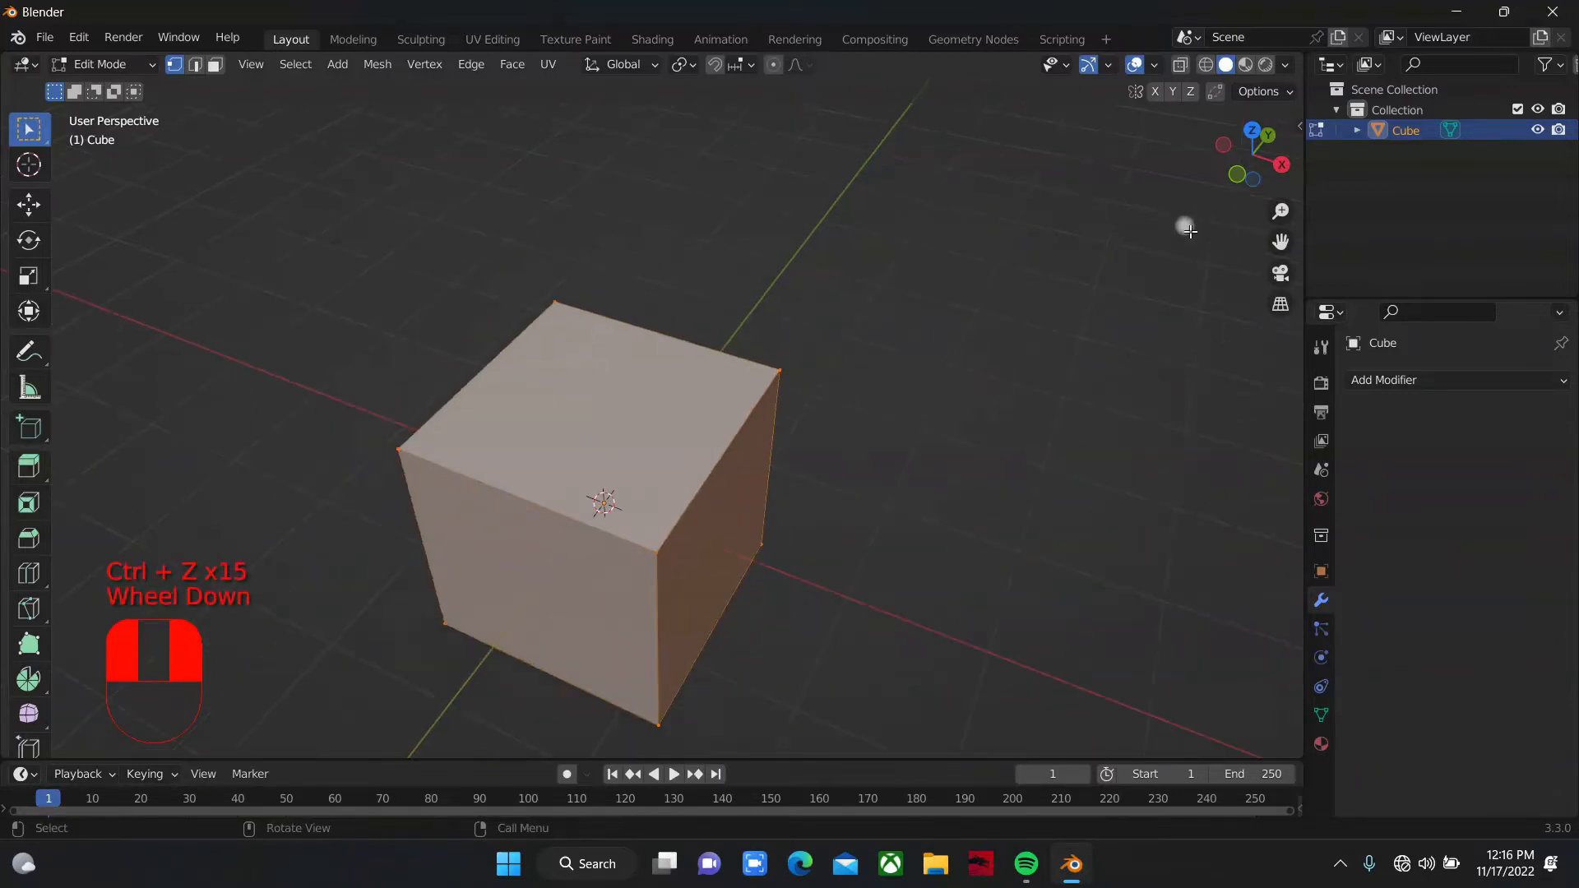
{"action": "left_click_drag", "start_coordinate": [1237, 177], "coordinate": [1246, 181]}
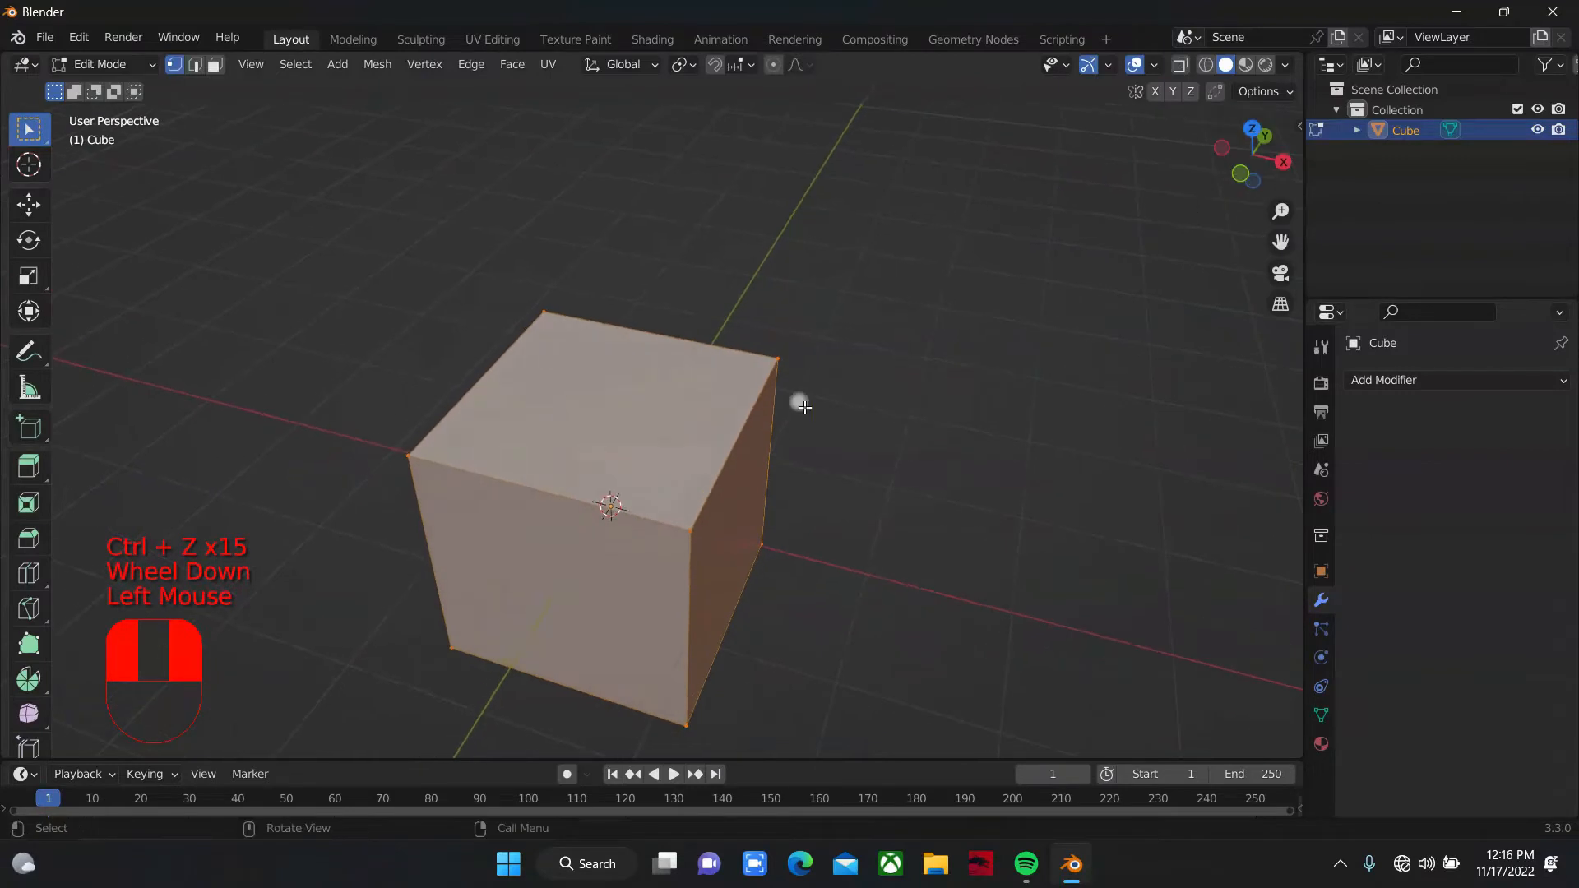
{"action": "scroll", "coordinate": [486, 463], "scroll_direction": "up", "scroll_amount": 1}
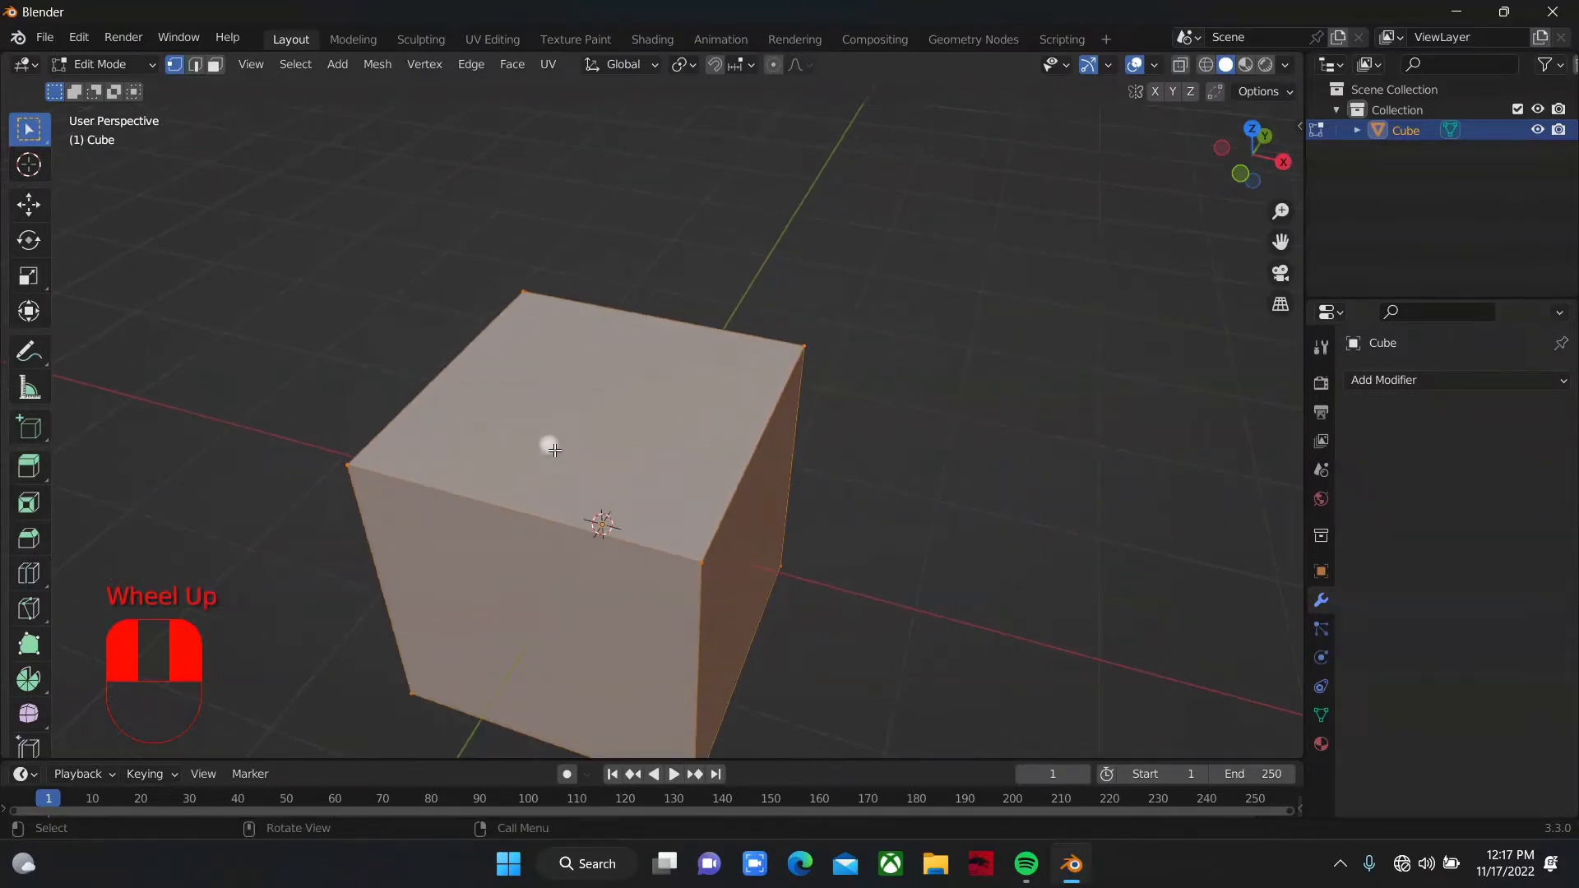
{"action": "left_click_drag", "start_coordinate": [1251, 155], "coordinate": [1012, 333]}
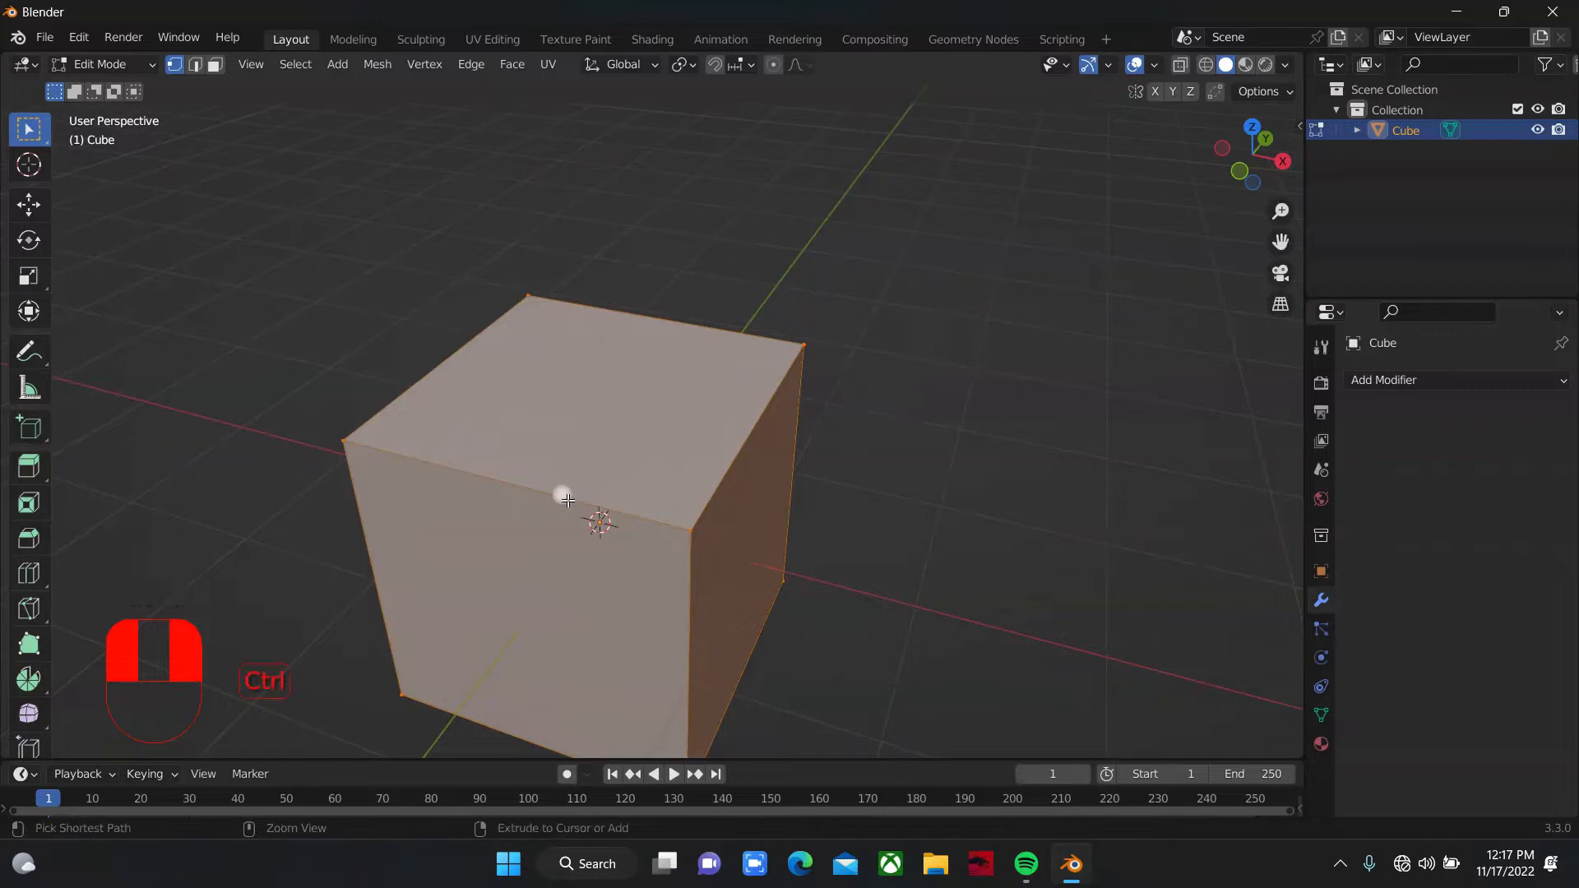
{"action": "key", "text": "ctrl+r"}
{"action": "scroll", "coordinate": [560, 502], "scroll_direction": "up", "scroll_amount": 4}
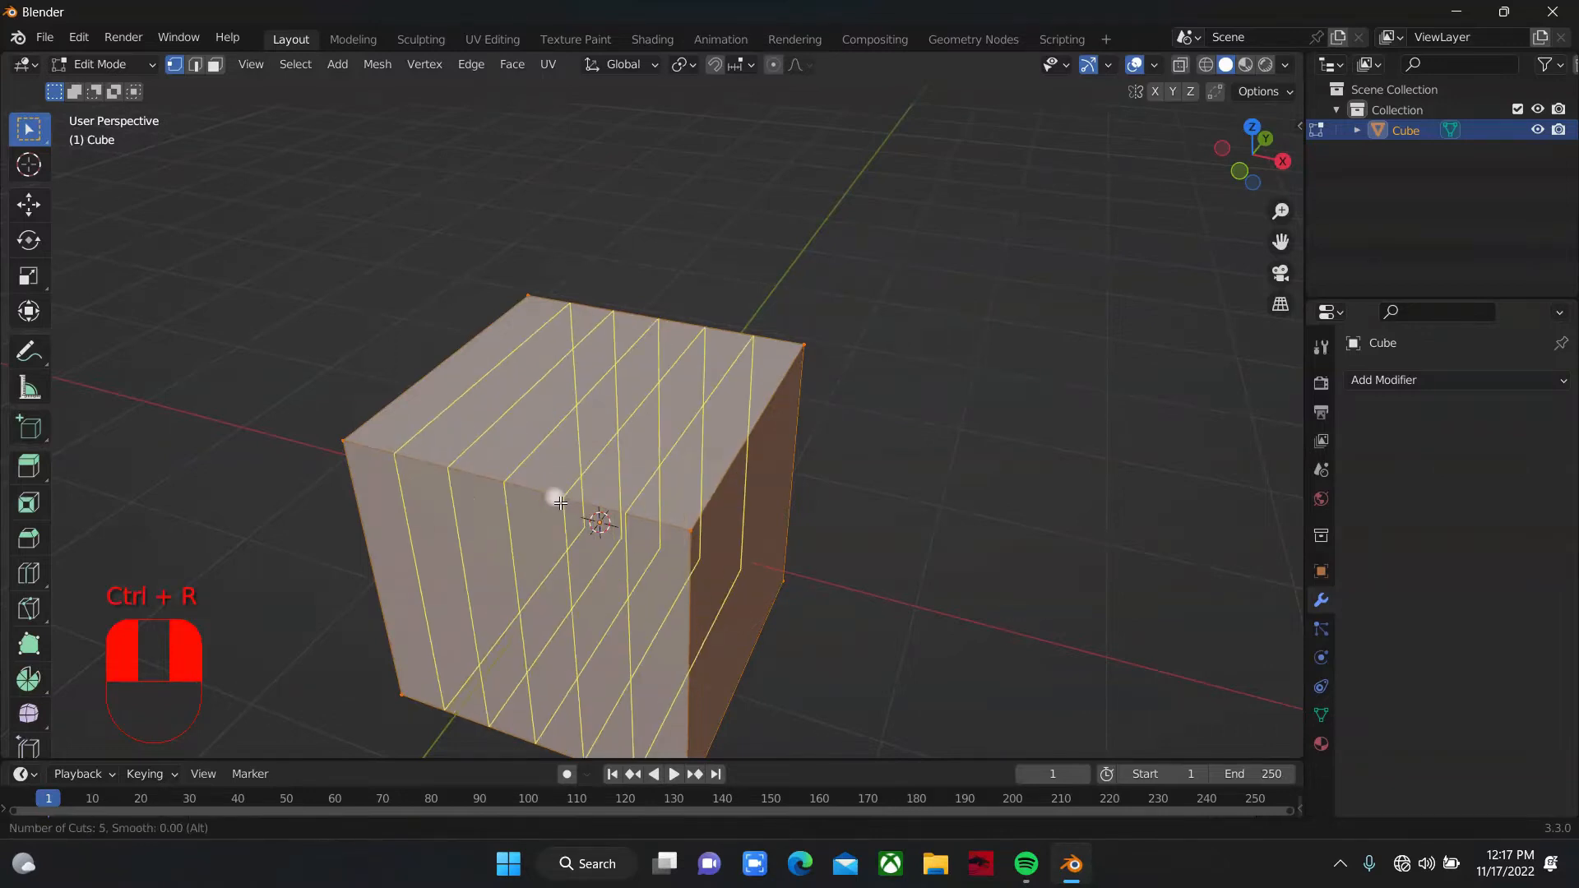
{"action": "left_click", "coordinate": [556, 496]}
{"action": "key", "text": "ctrl+r"}
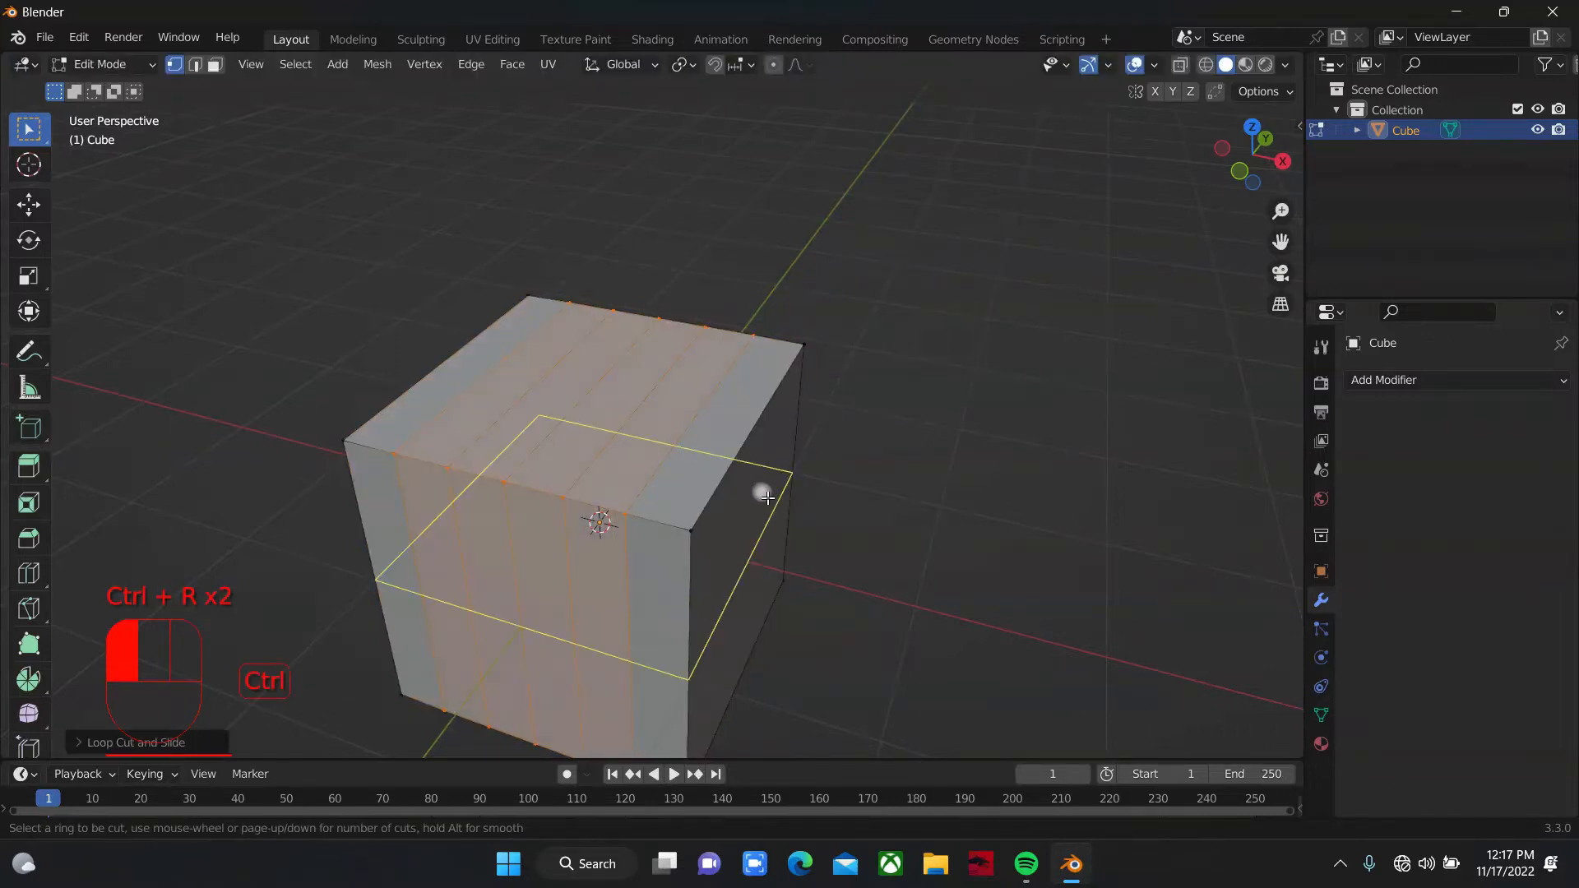
{"action": "scroll", "coordinate": [752, 427], "scroll_direction": "up", "scroll_amount": 7}
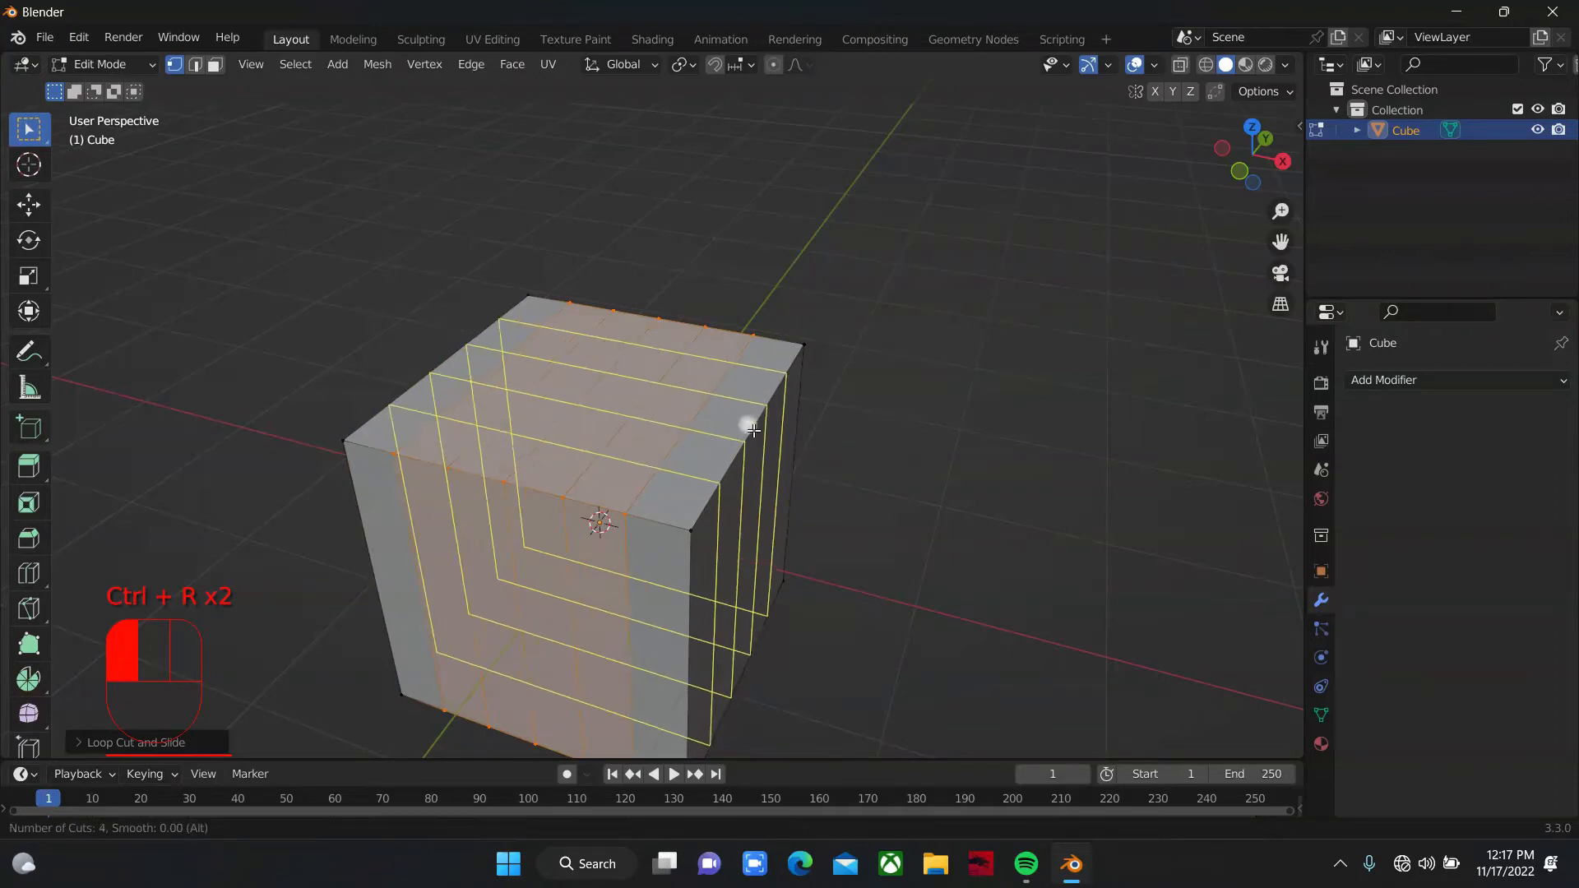
{"action": "left_click", "coordinate": [750, 426]}
{"action": "right_click", "coordinate": [750, 428]}
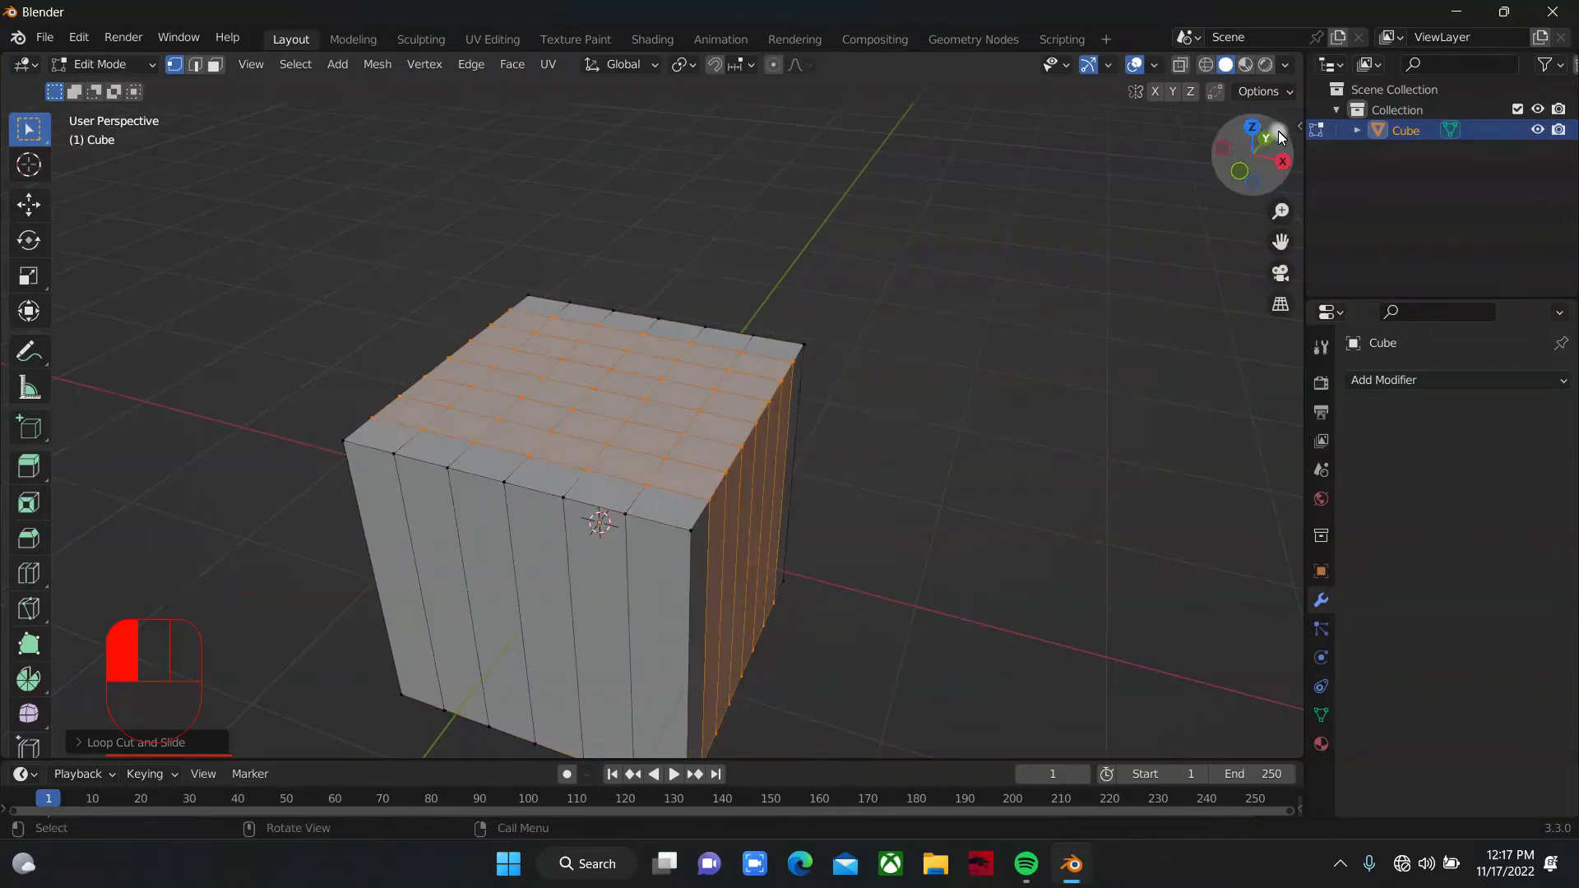
Step: Undo both sets of loop cuts on the cube
{"action": "left_click_drag", "start_coordinate": [1278, 131], "coordinate": [33, 213]}
{"action": "key", "text": "ctrl+z"}
{"action": "key", "text": "ctrl+z"}
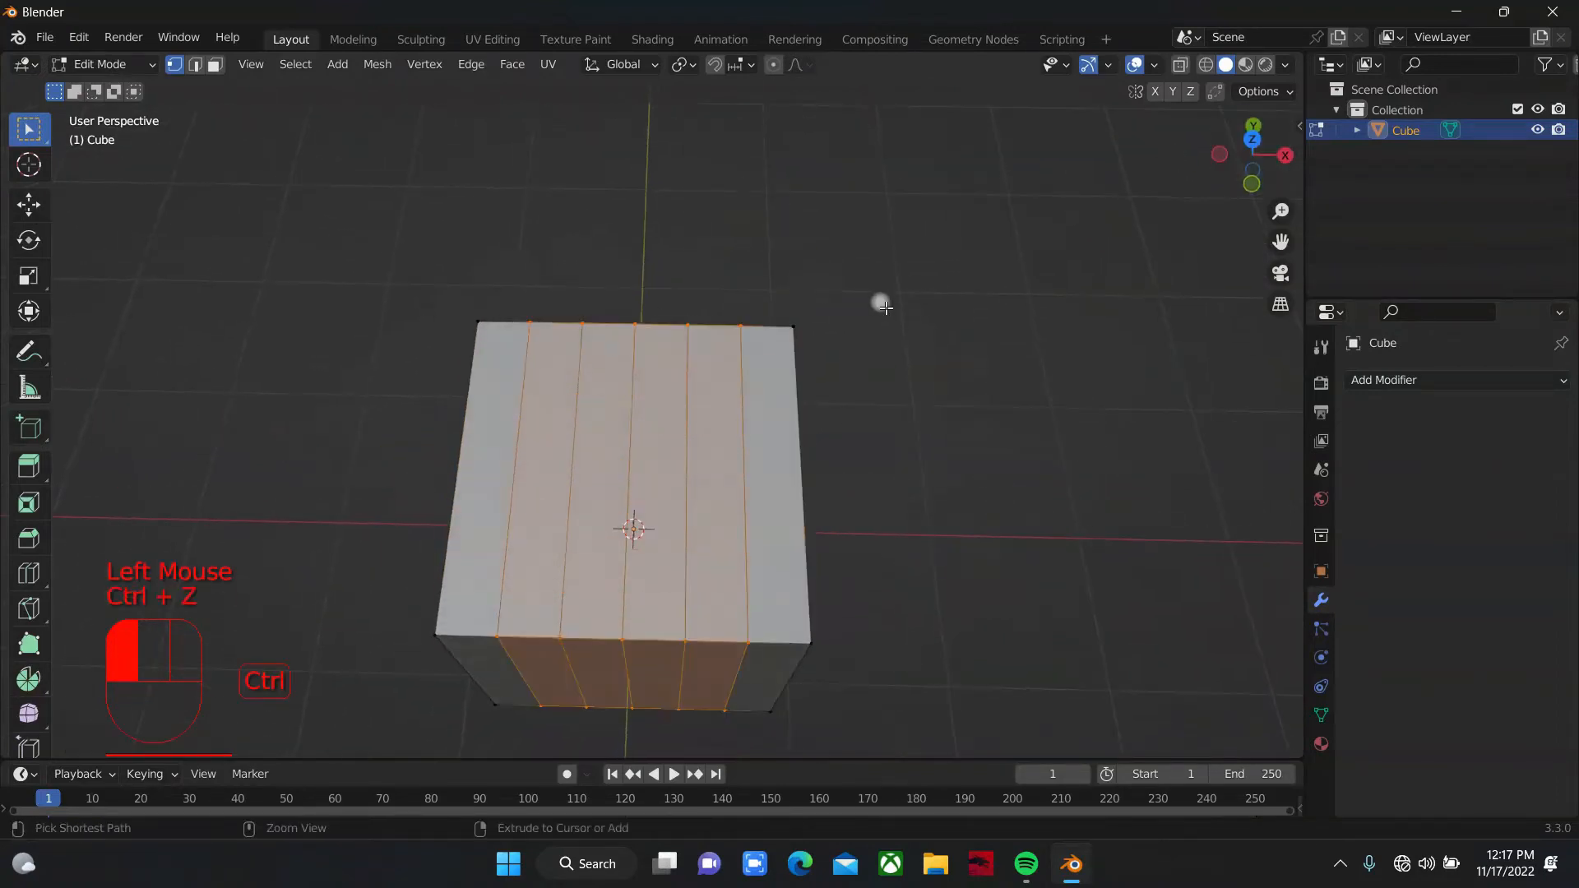
Step: Grid the cube's top face with eight loop cuts spaced along Y and nine loop cuts spaced along X
{"action": "key", "text": "ctrl+r"}
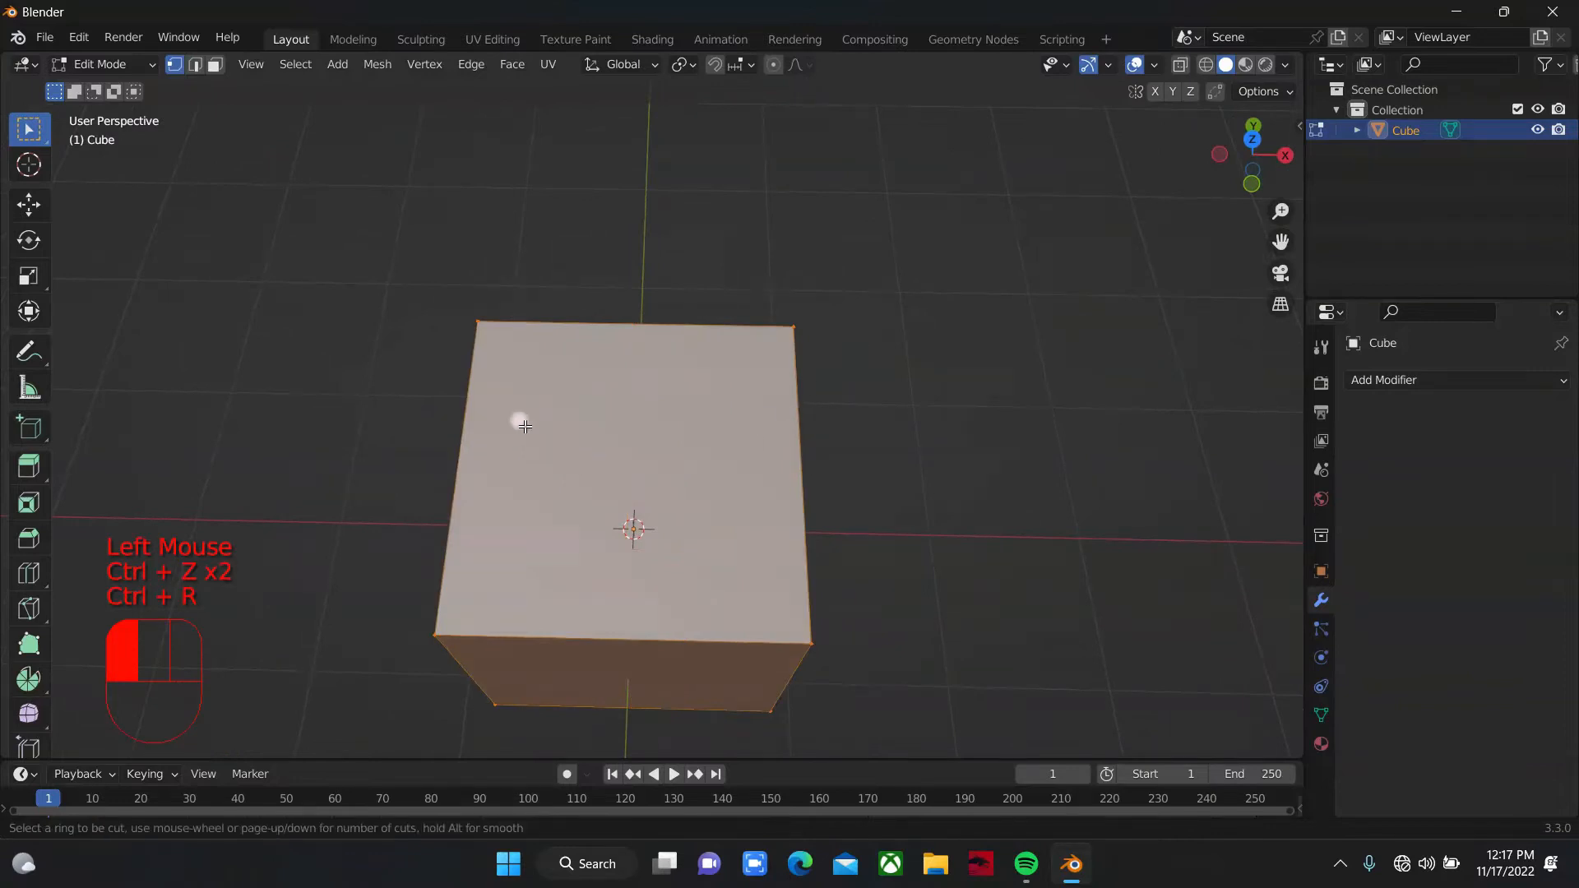
{"action": "scroll", "coordinate": [442, 431], "scroll_direction": "up", "scroll_amount": 7}
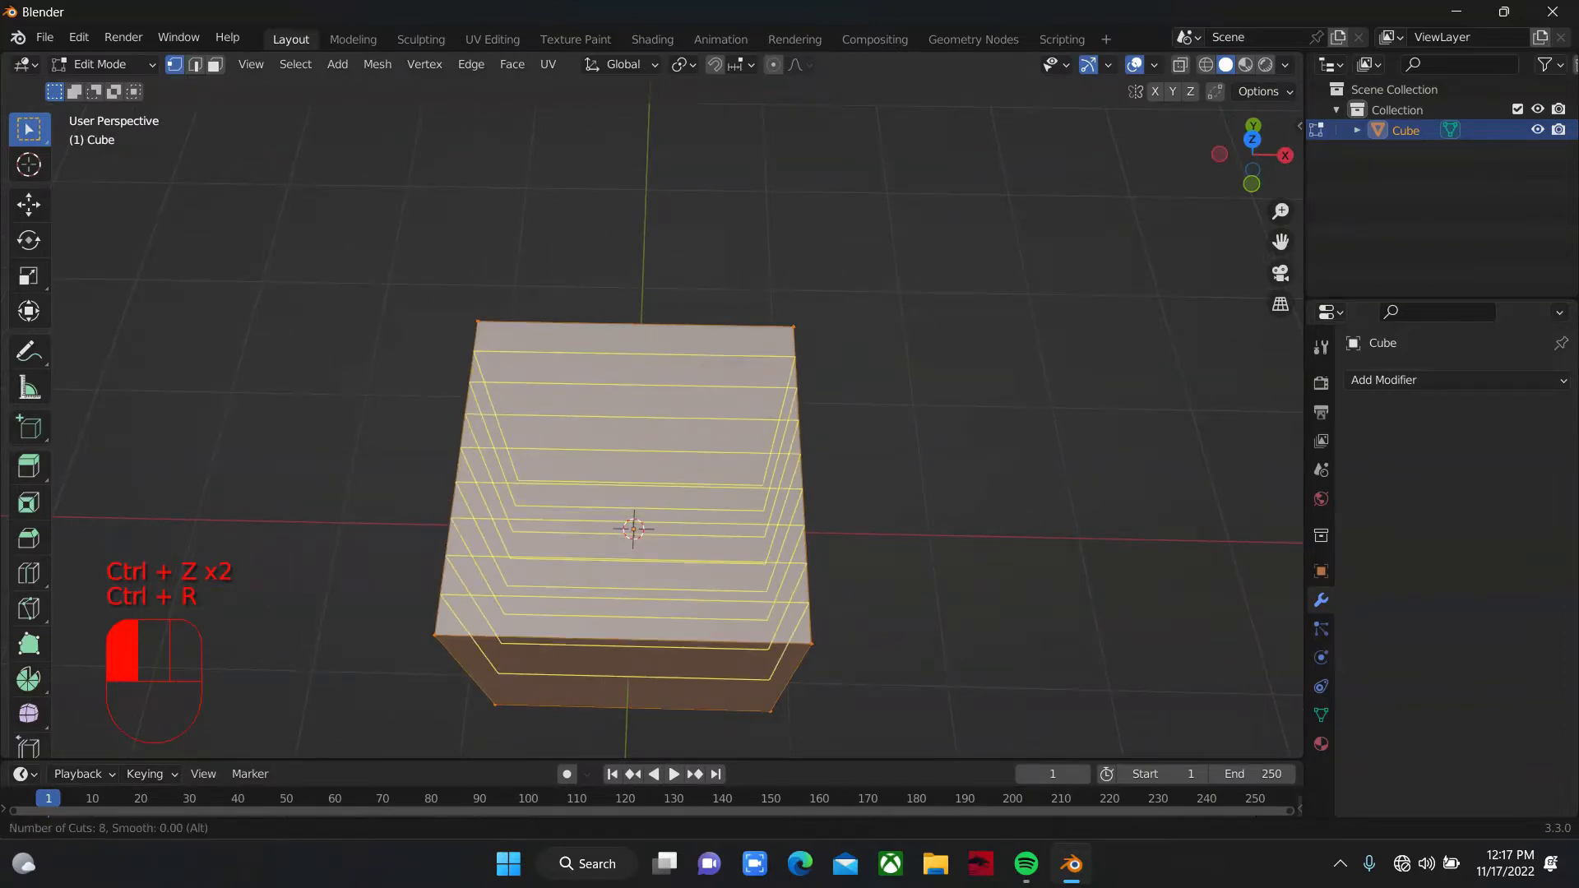
{"action": "left_click", "coordinate": [443, 431]}
{"action": "key", "text": "ctrl+r"}
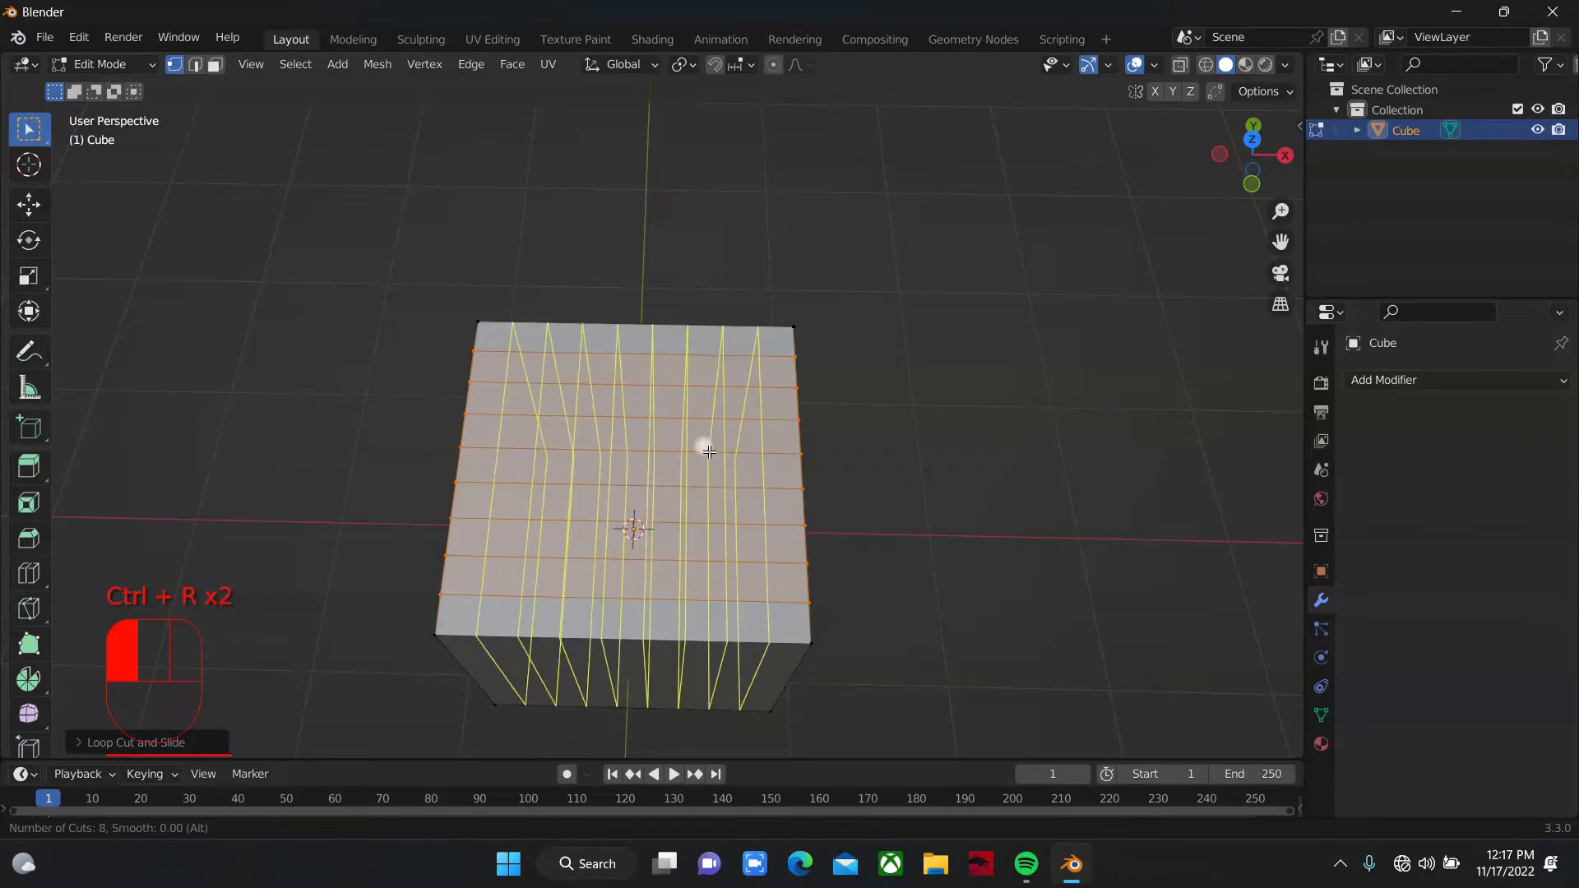
{"action": "scroll", "coordinate": [709, 451], "scroll_direction": "up", "scroll_amount": 1}
{"action": "left_click", "coordinate": [709, 451]}
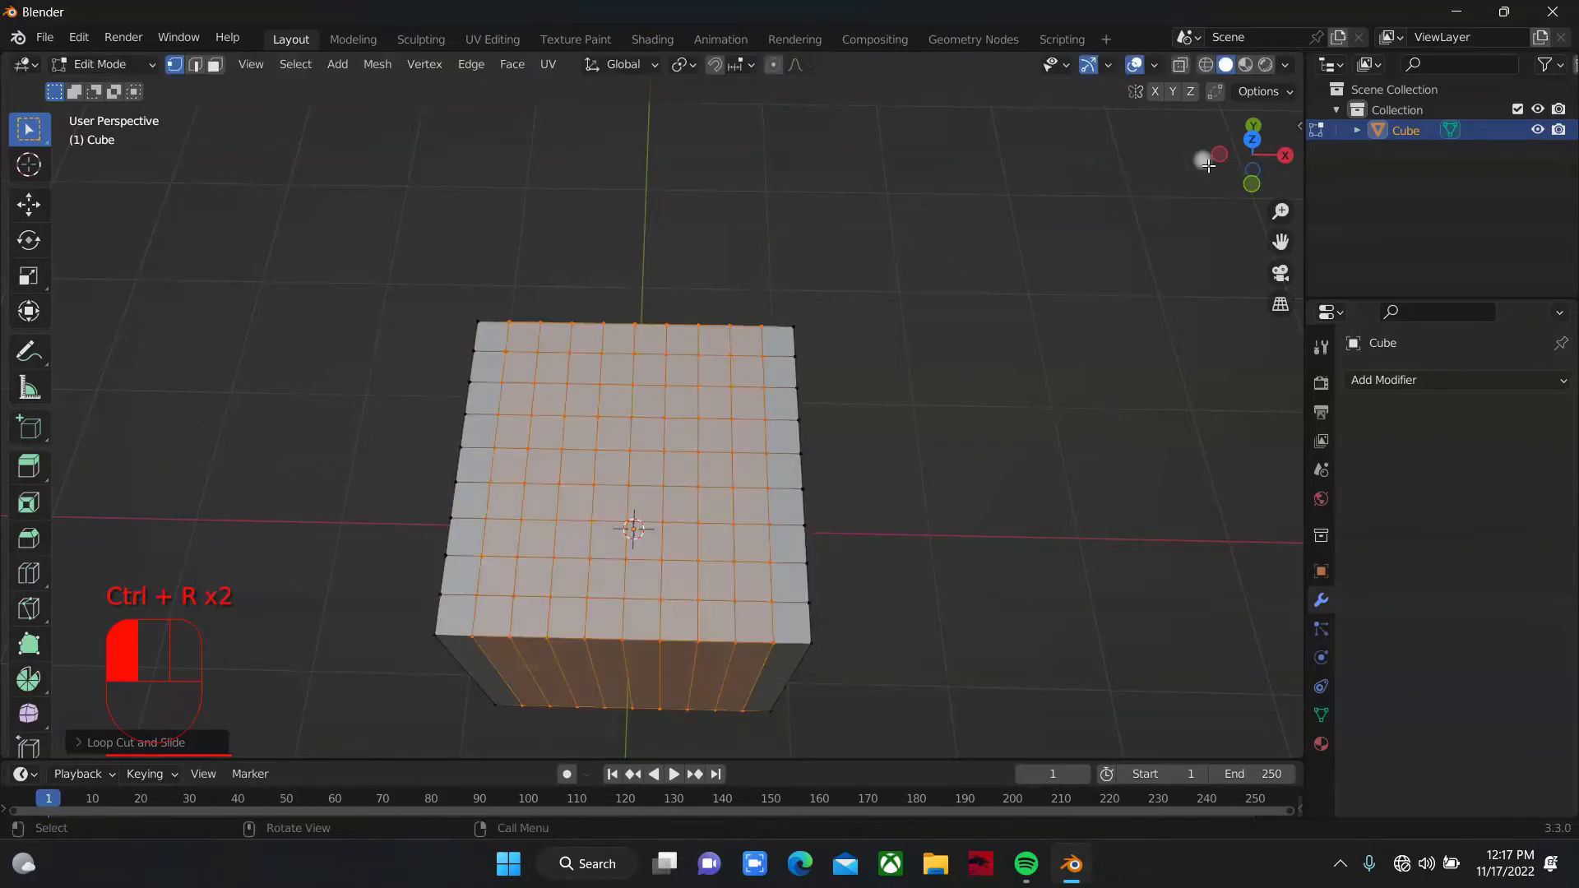
Step: Switch to face selection and select a 3 × 3 block of faces near the top face's +X, +Y corner
{"action": "left_click_drag", "start_coordinate": [1208, 165], "coordinate": [1246, 159]}
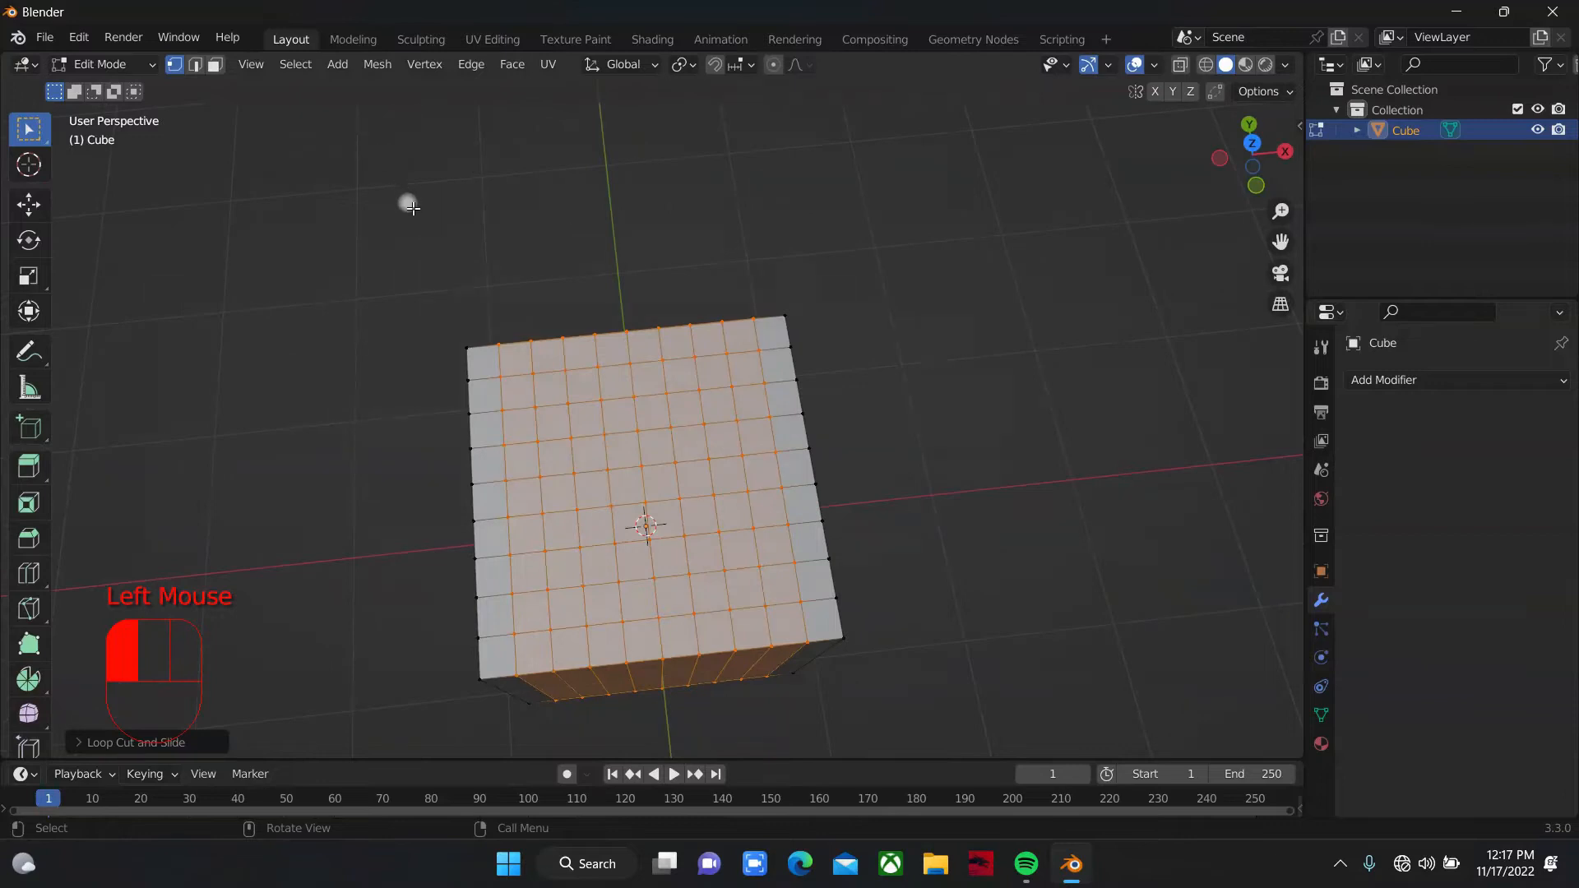
{"action": "key", "text": "3"}
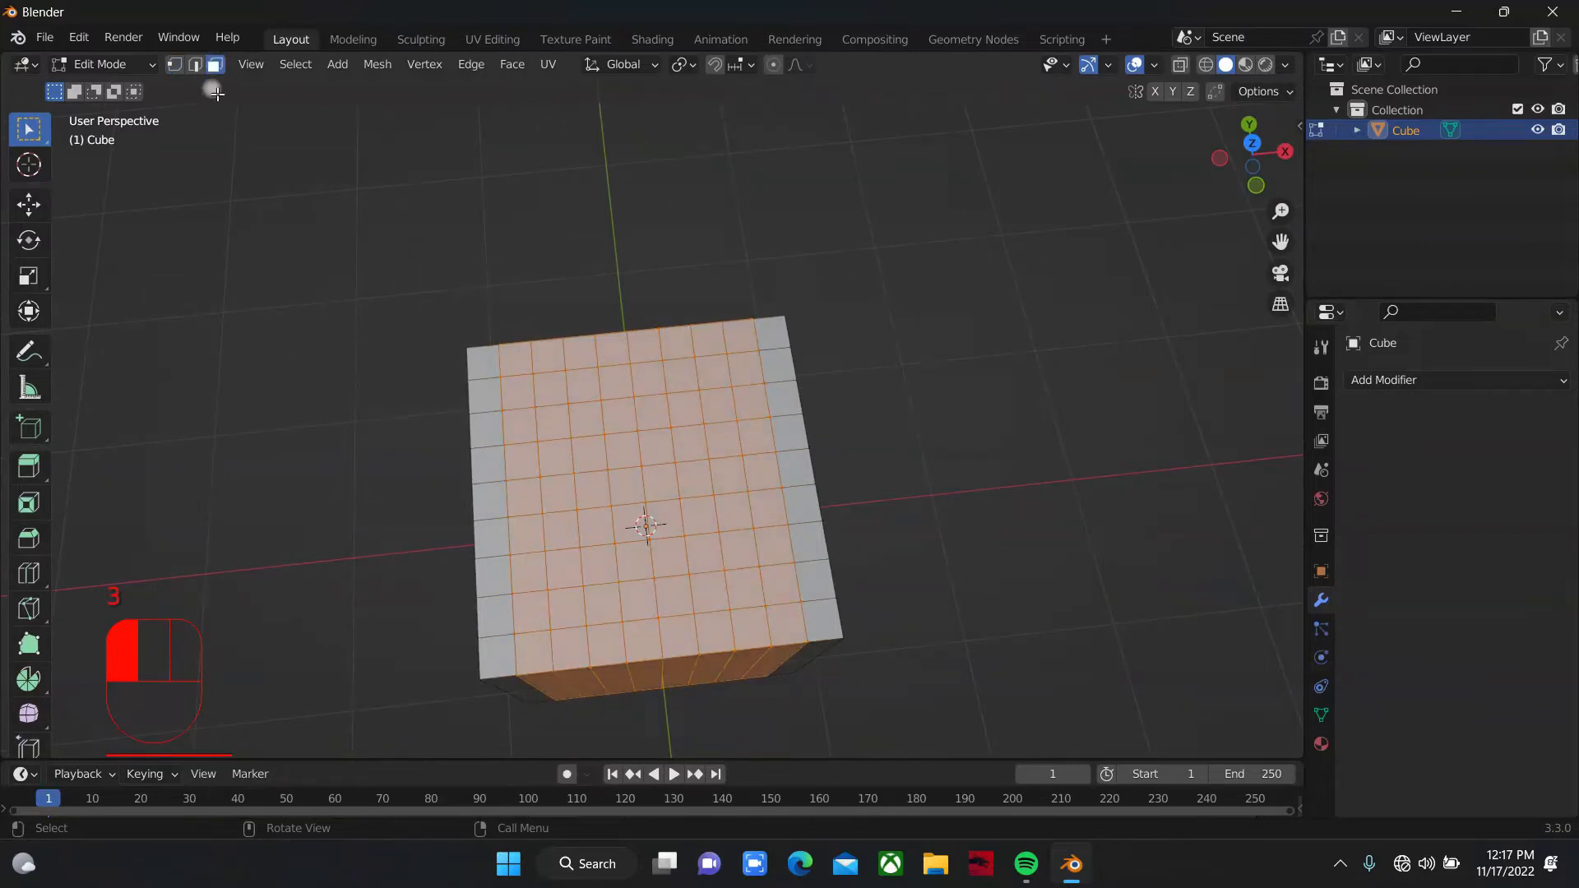
{"action": "left_click_drag", "start_coordinate": [1251, 158], "coordinate": [1247, 168]}
{"action": "scroll", "coordinate": [657, 436], "scroll_direction": "up", "scroll_amount": 2}
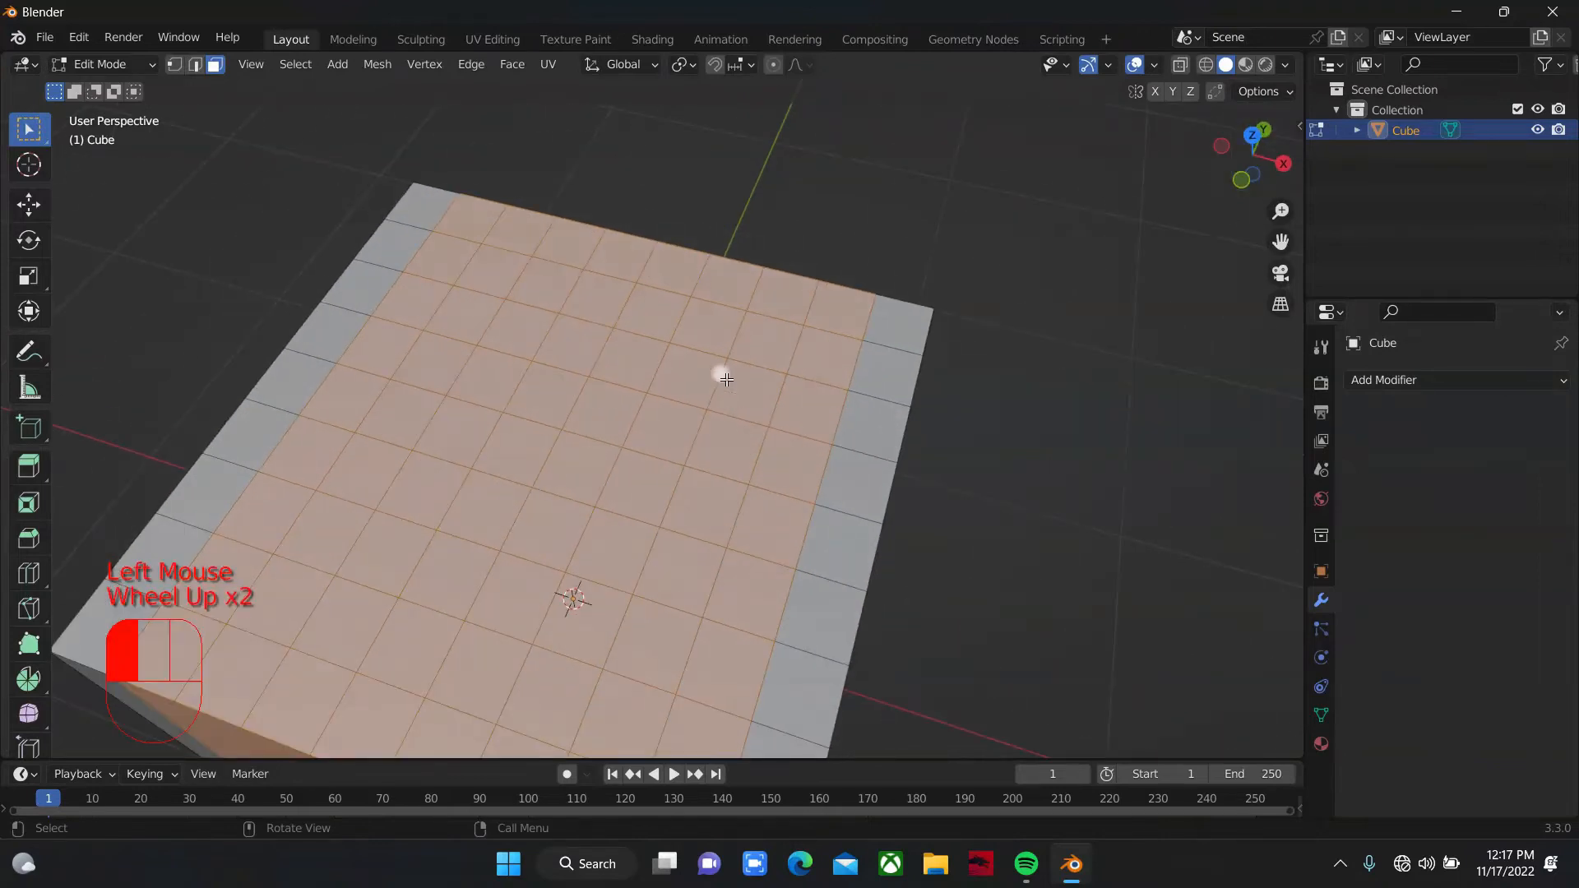
{"action": "left_click_drag", "start_coordinate": [742, 351], "coordinate": [818, 410]}
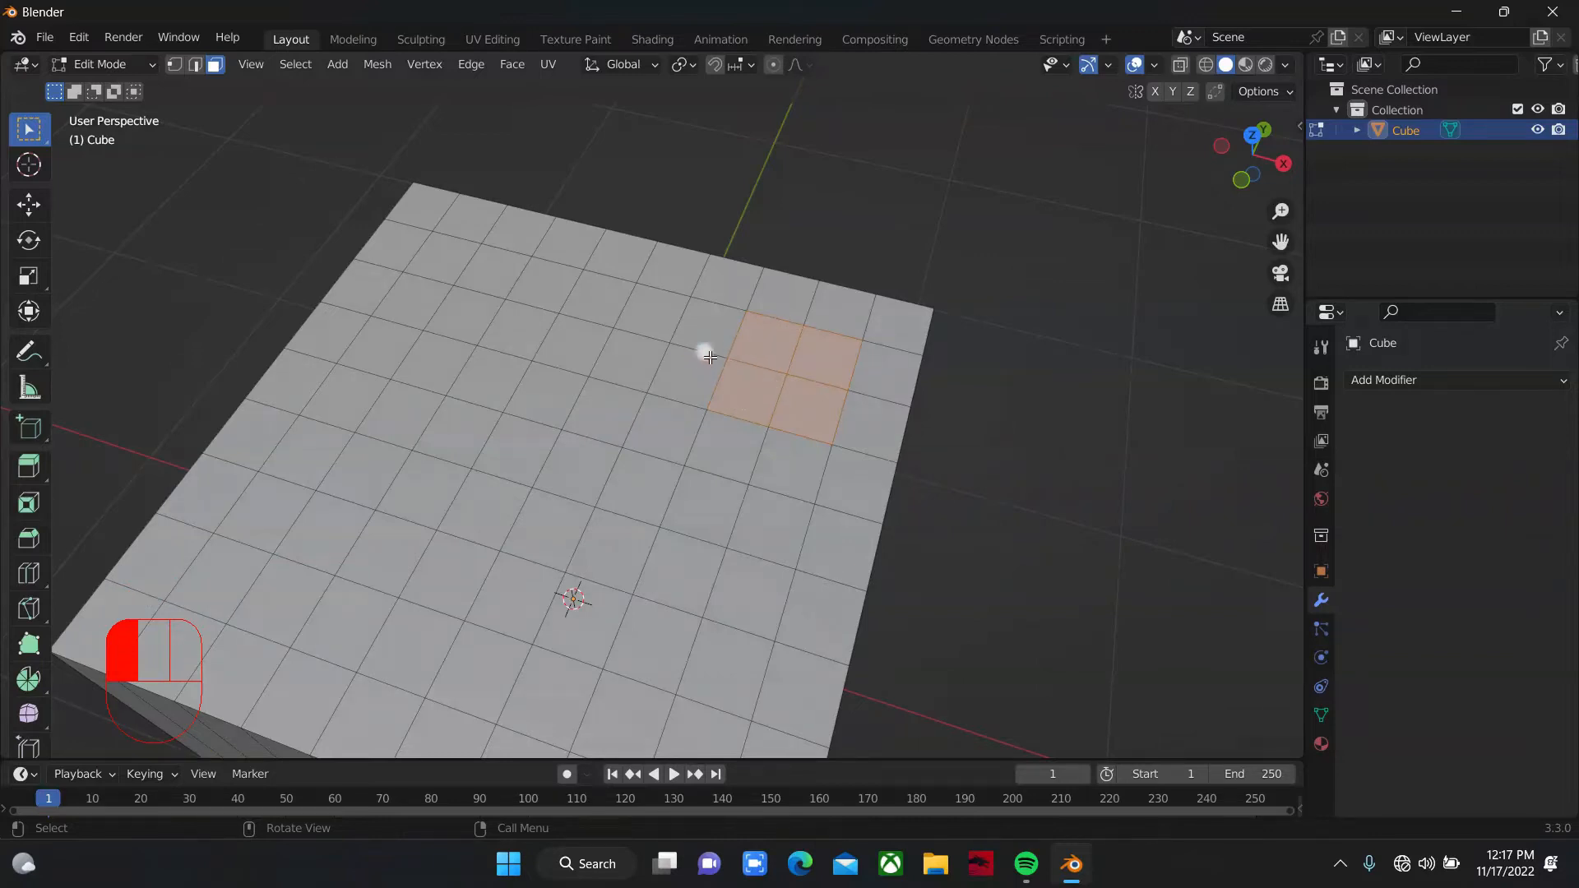
{"action": "left_click_drag", "start_coordinate": [682, 346], "coordinate": [796, 455]}
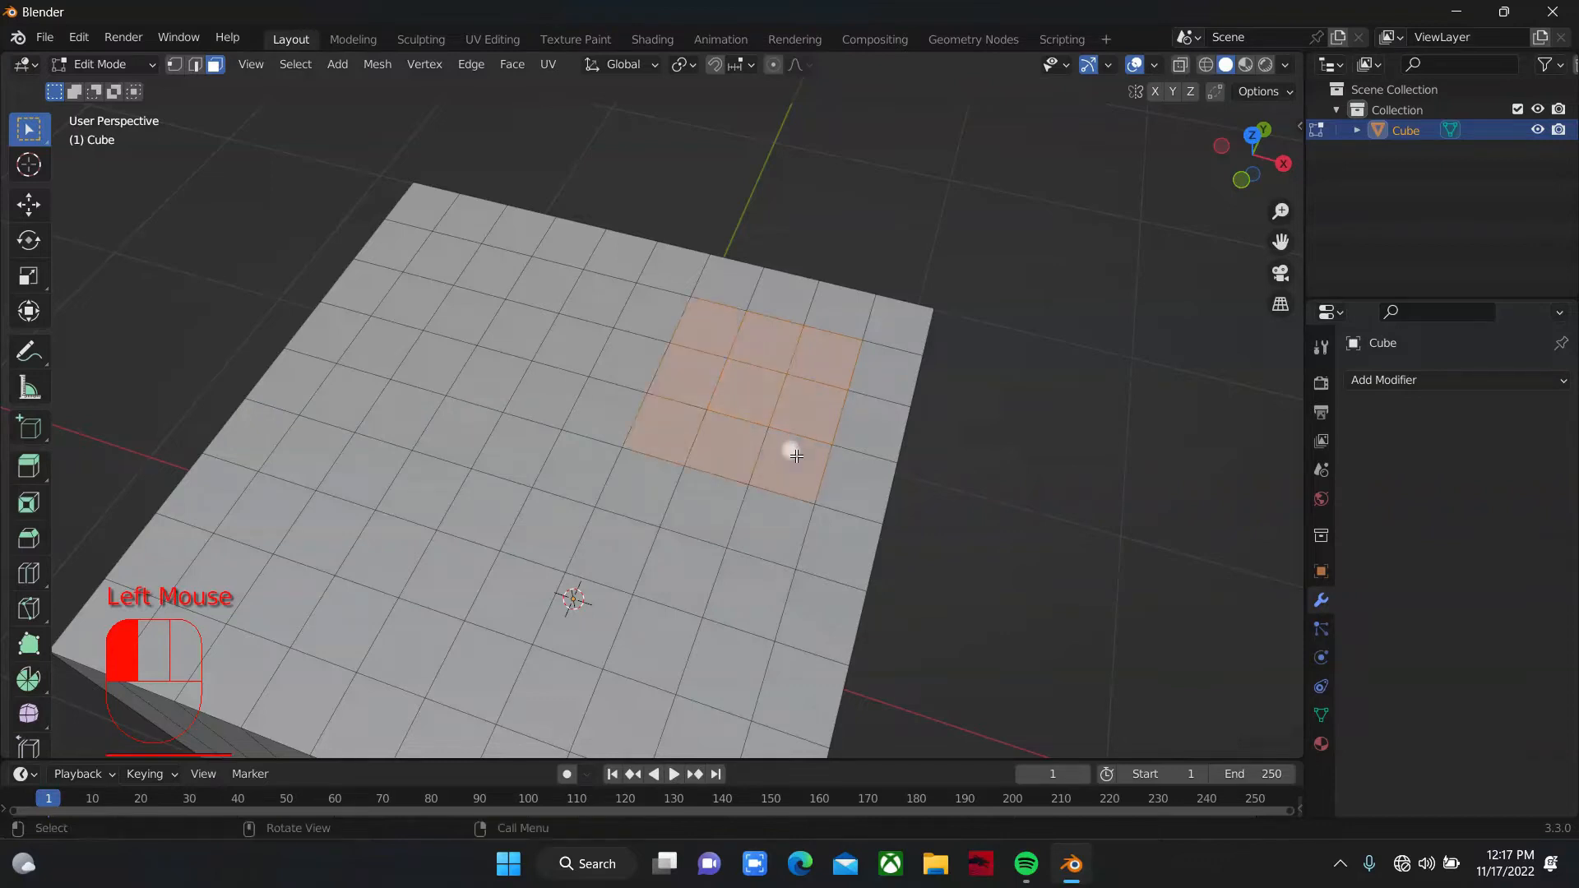
Step: Add blocks of faces near the other three corners of the top face to the selection
{"action": "key", "text": "shift"}
{"action": "left_click_drag", "start_coordinate": [423, 270], "coordinate": [503, 350], "text": "shift"}
{"action": "left_click", "coordinate": [531, 284], "text": "shift"}
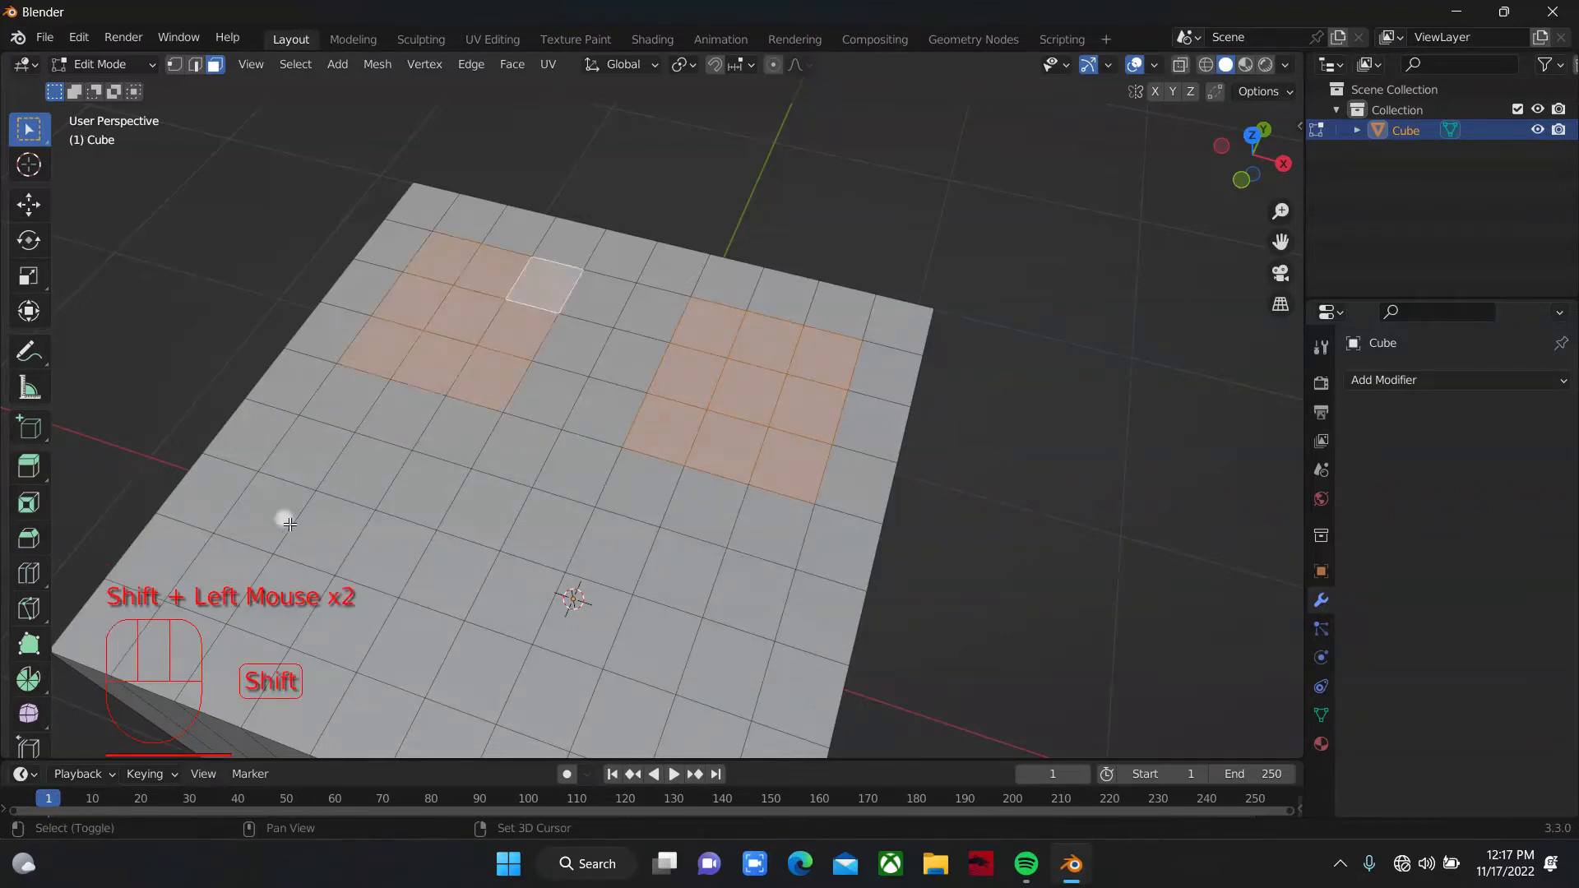
{"action": "left_click_drag", "start_coordinate": [242, 546], "coordinate": [329, 605], "text": "shift"}
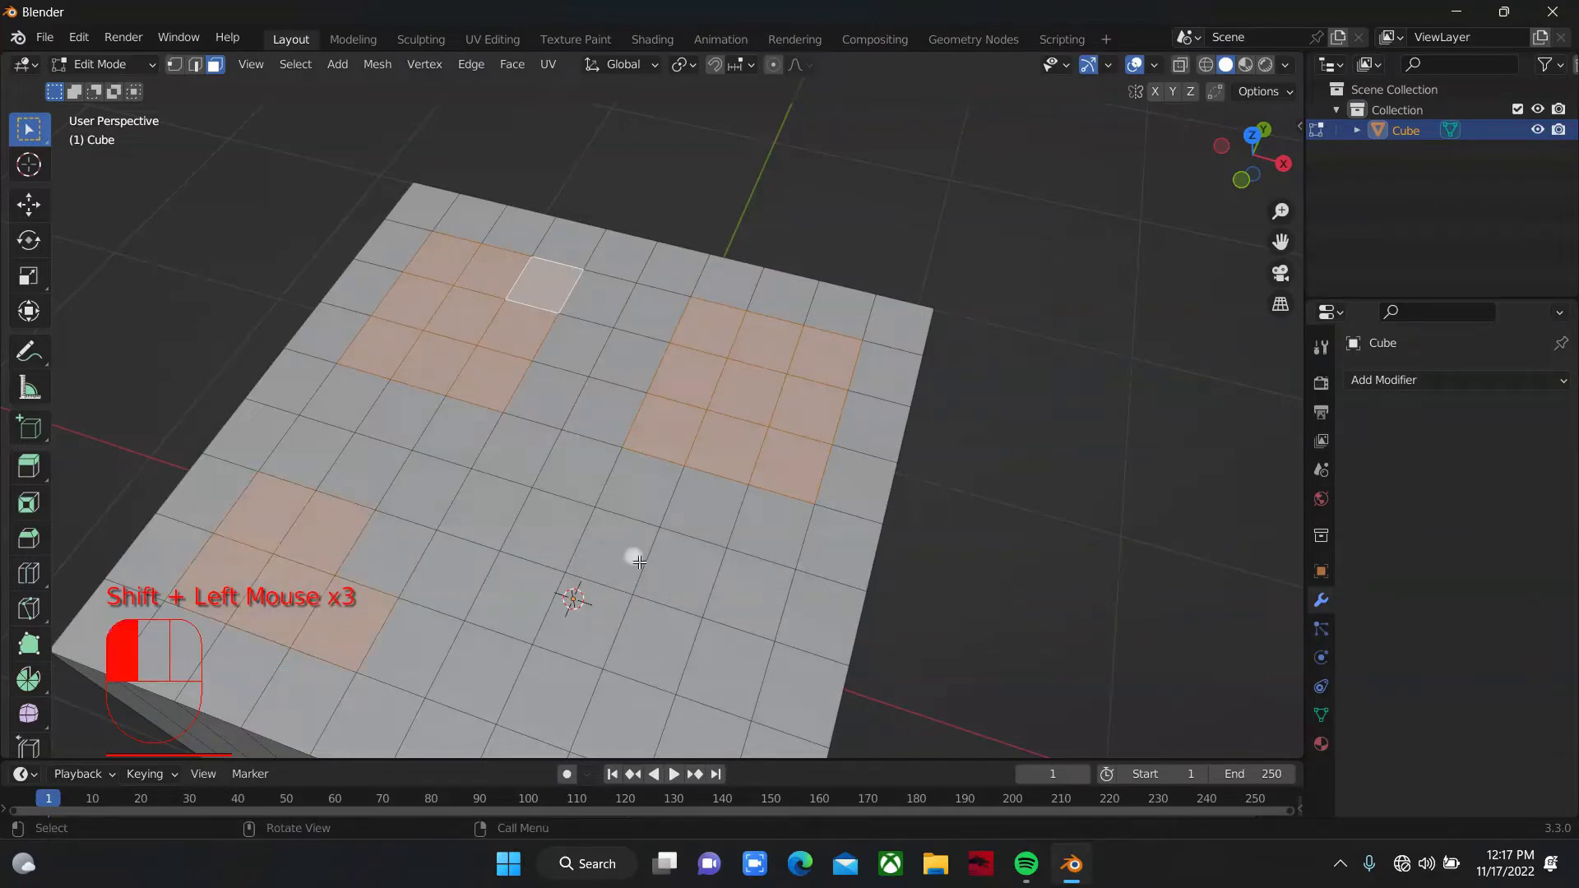
{"action": "left_click_drag", "start_coordinate": [637, 568], "coordinate": [707, 535], "text": "shift"}
Step: Reselect only the 3 × 3 face block near the +X, +Y corner and reshape it into a circle with LoopTools
{"action": "left_click", "coordinate": [704, 363]}
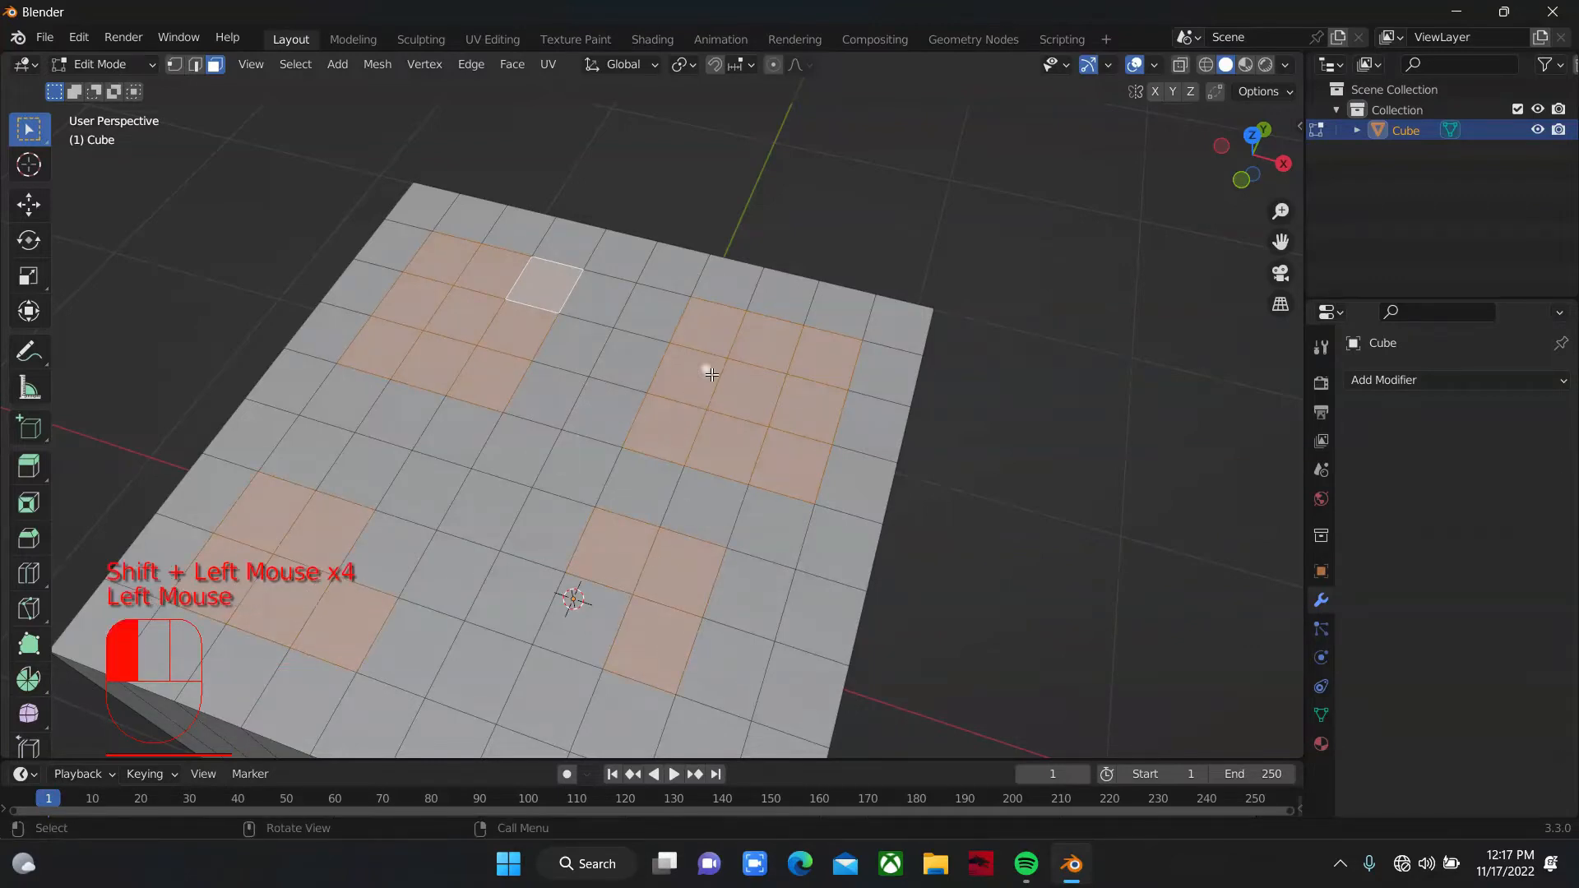
{"action": "left_click_drag", "start_coordinate": [712, 347], "coordinate": [813, 424]}
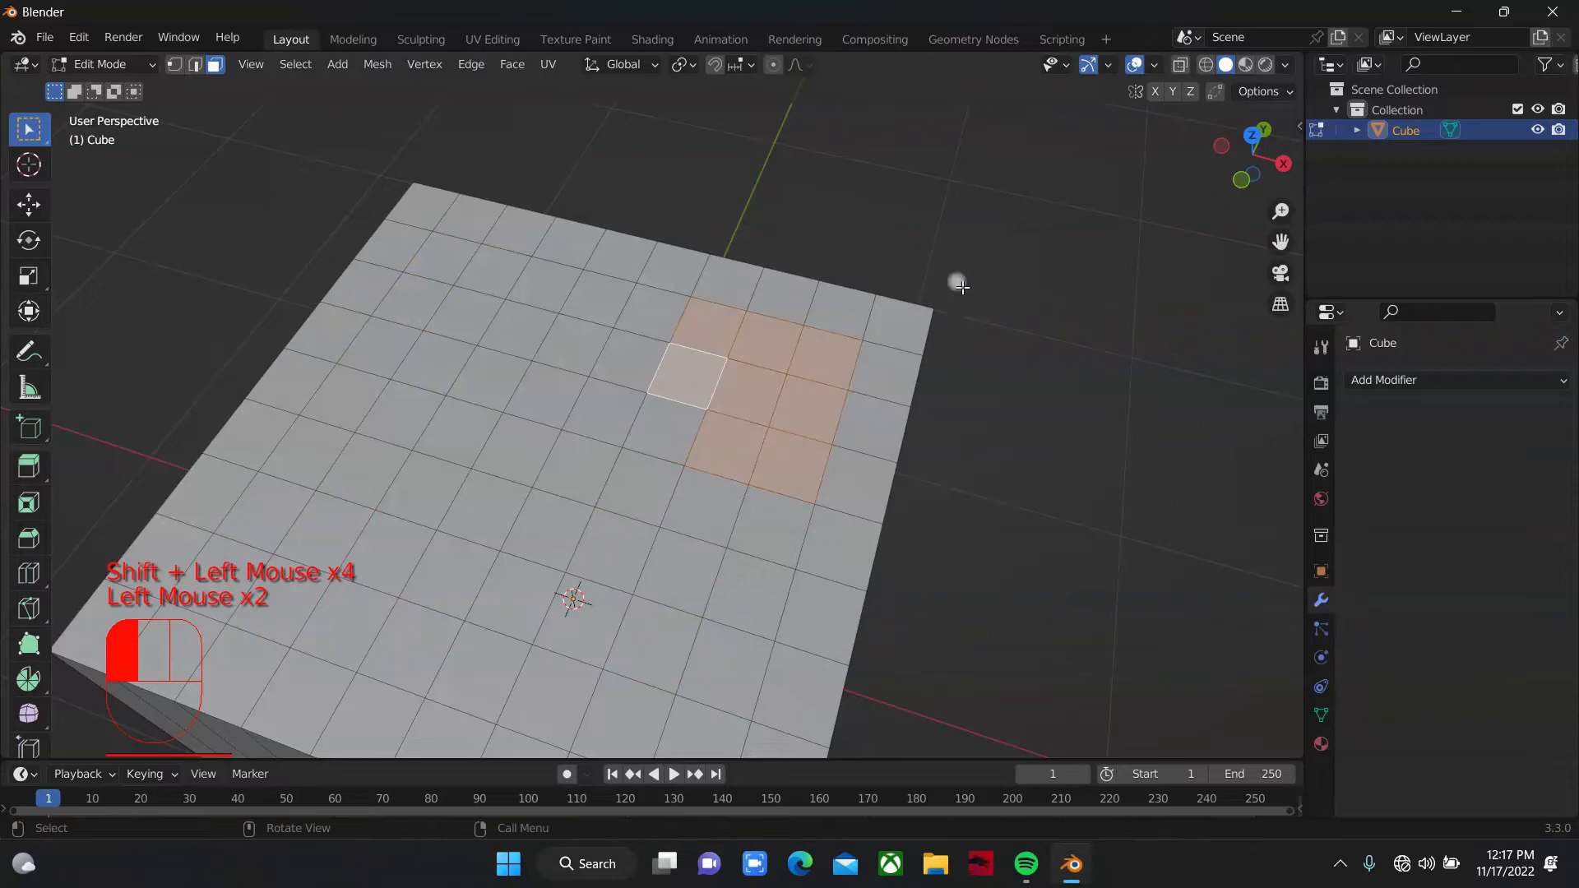
{"action": "left_click", "coordinate": [662, 429], "text": "shift"}
{"action": "left_click_drag", "start_coordinate": [1236, 175], "coordinate": [1251, 164]}
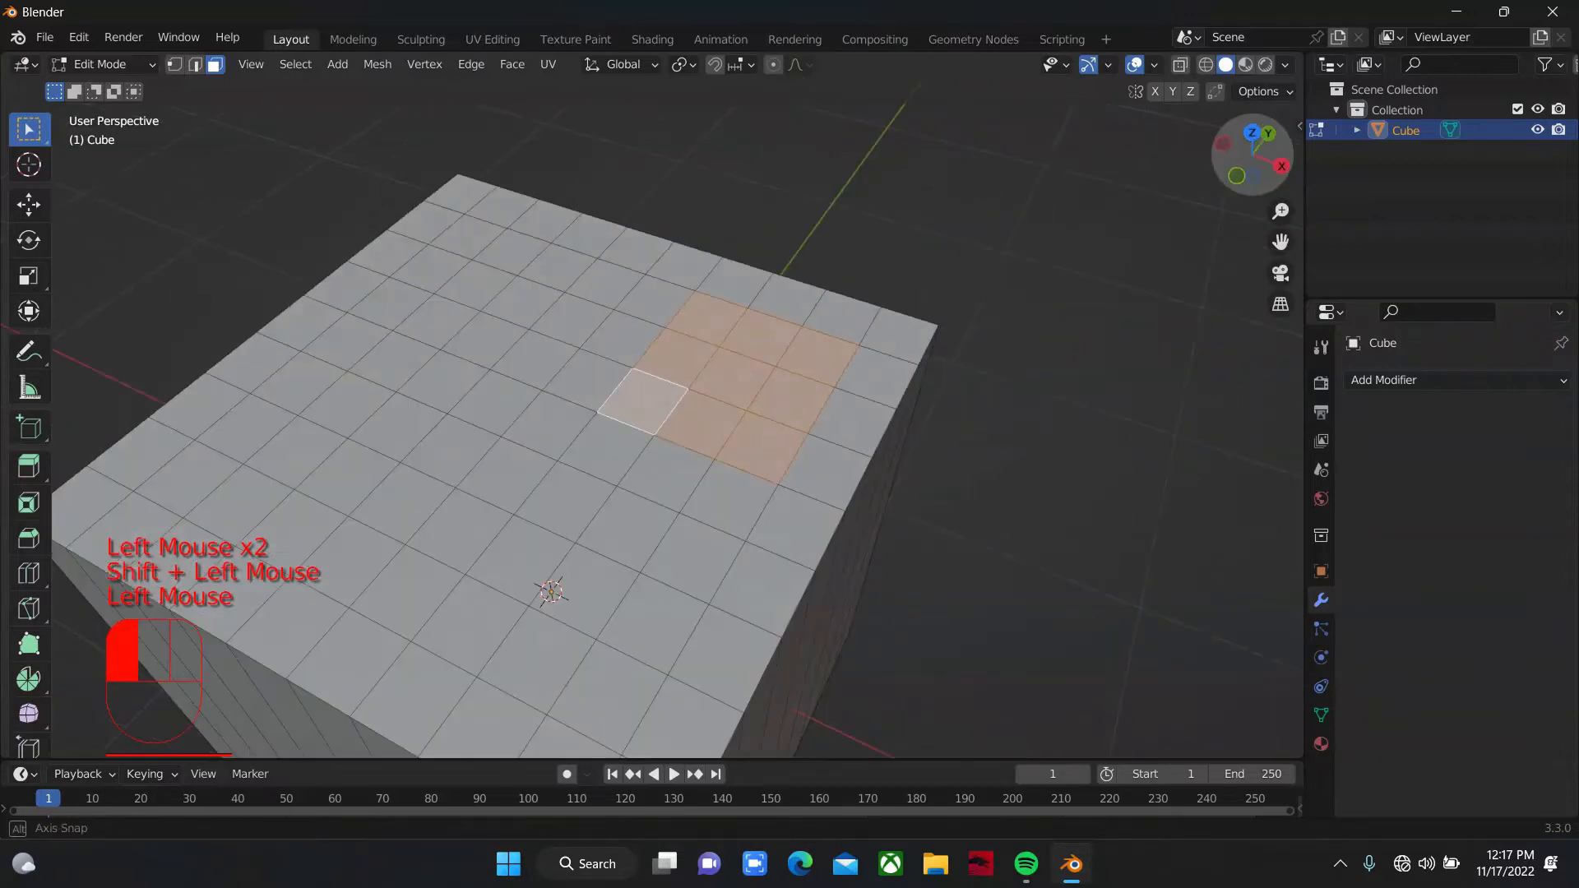
{"action": "right_click", "coordinate": [726, 348]}
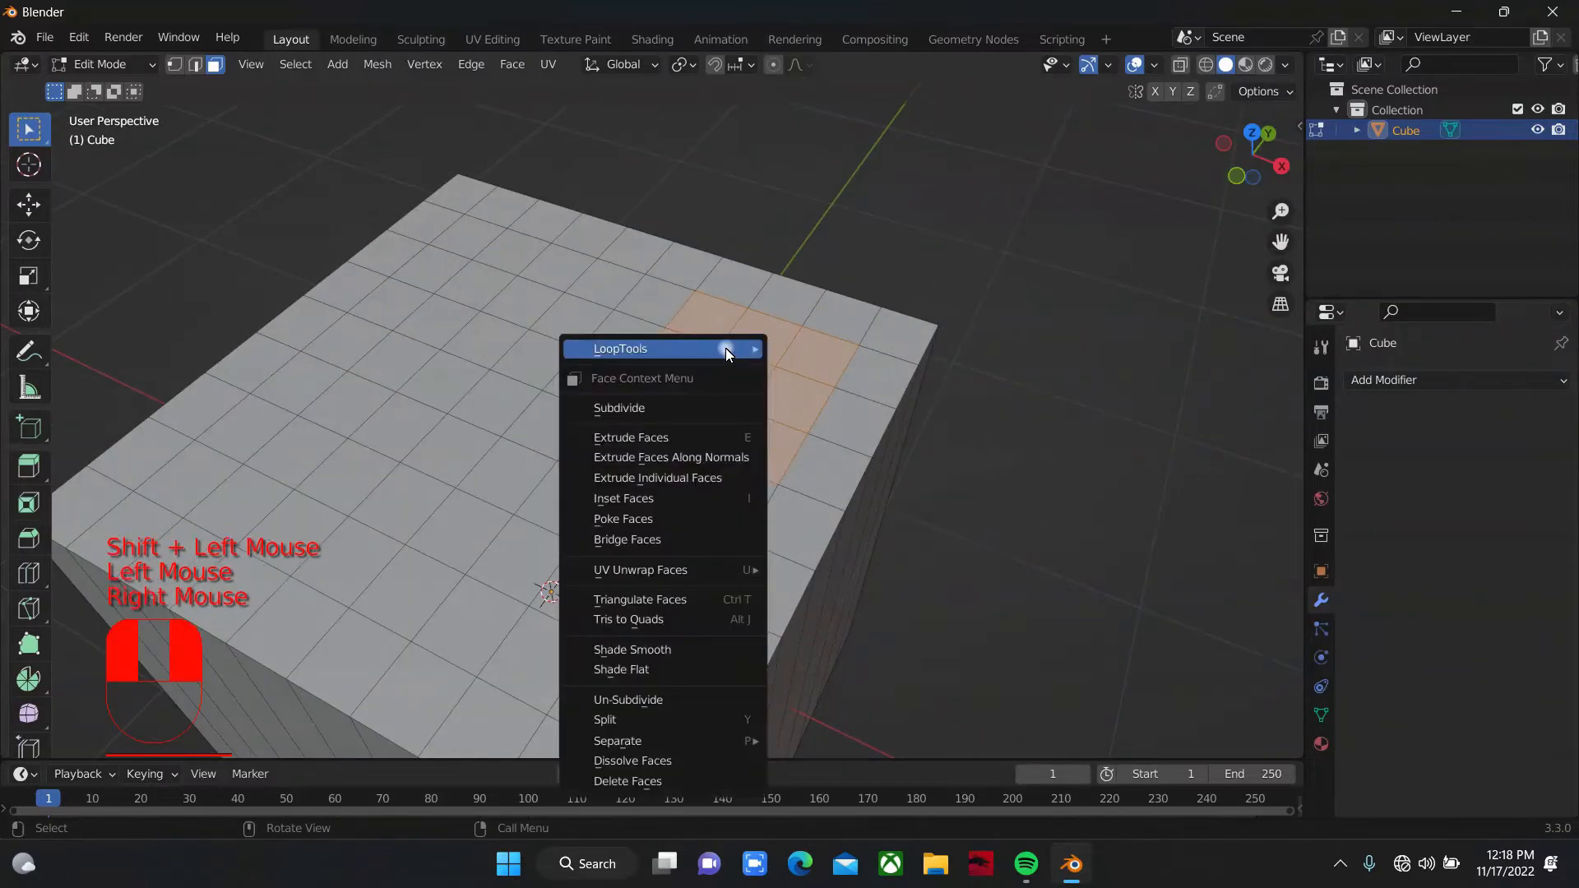
{"action": "mouse_move", "coordinate": [726, 348]}
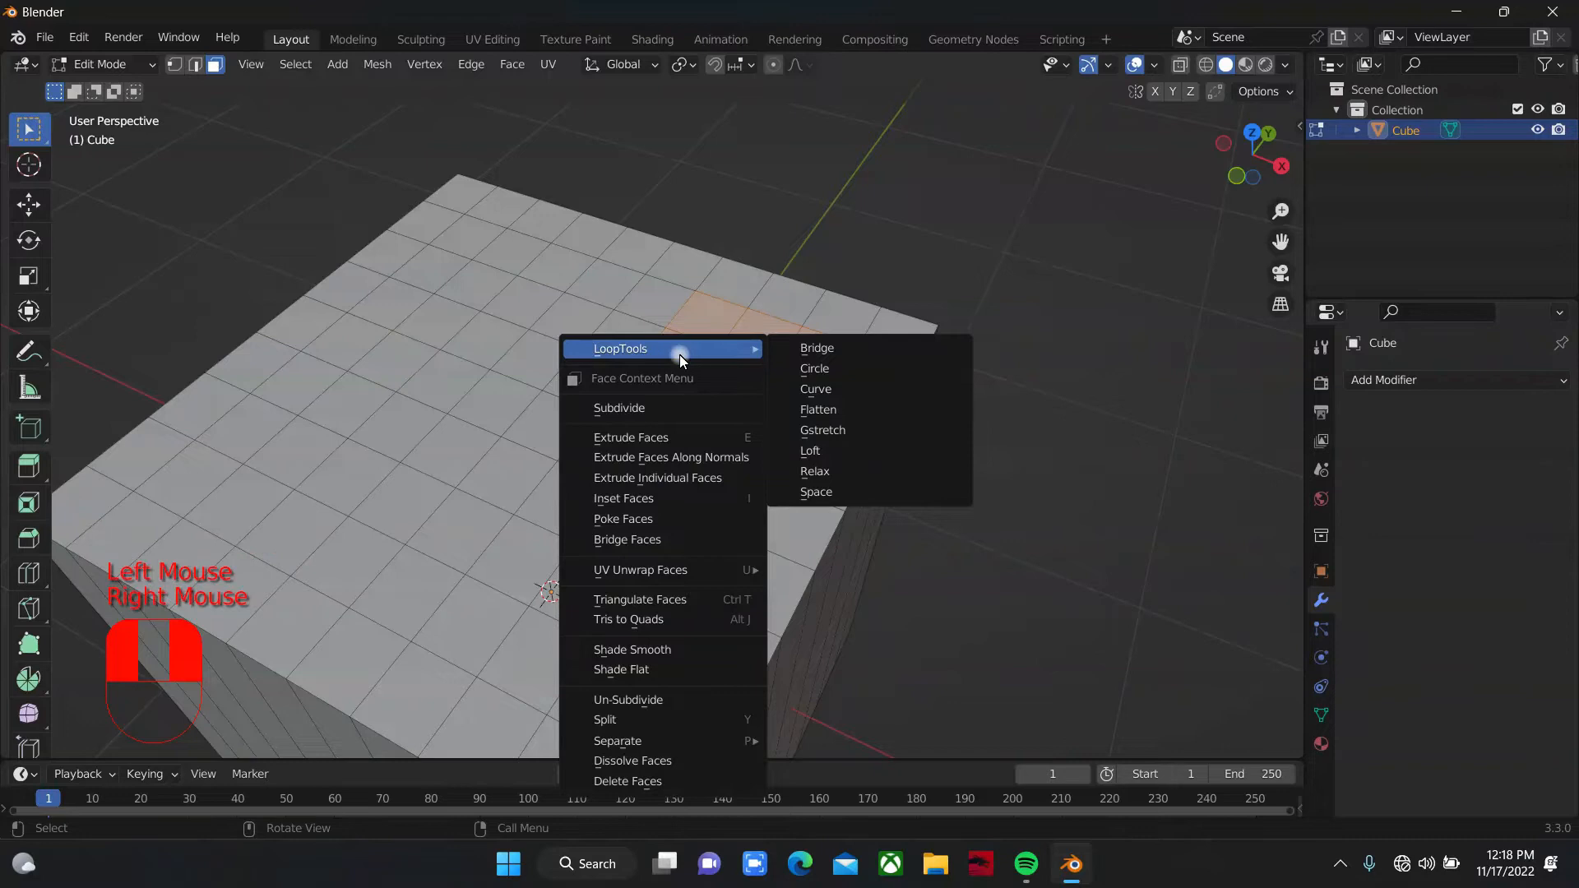
{"action": "left_click", "coordinate": [816, 367]}
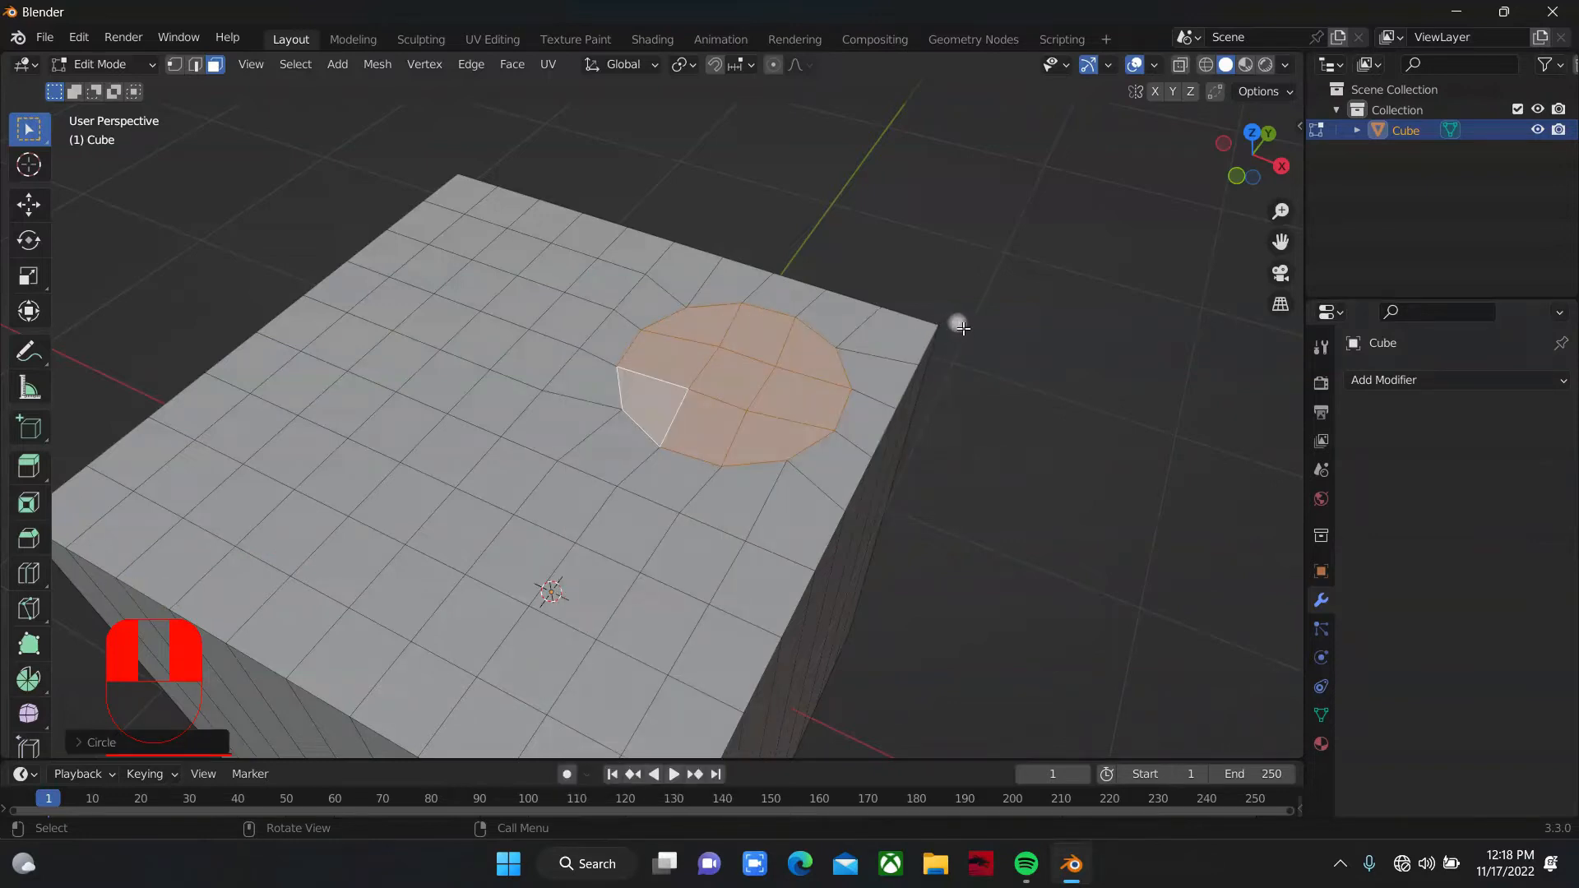
Step: Extrude the circular face region upward along Z by about 0.7 m into a cylinder
{"action": "key", "text": "e"}
{"action": "key", "text": "z"}
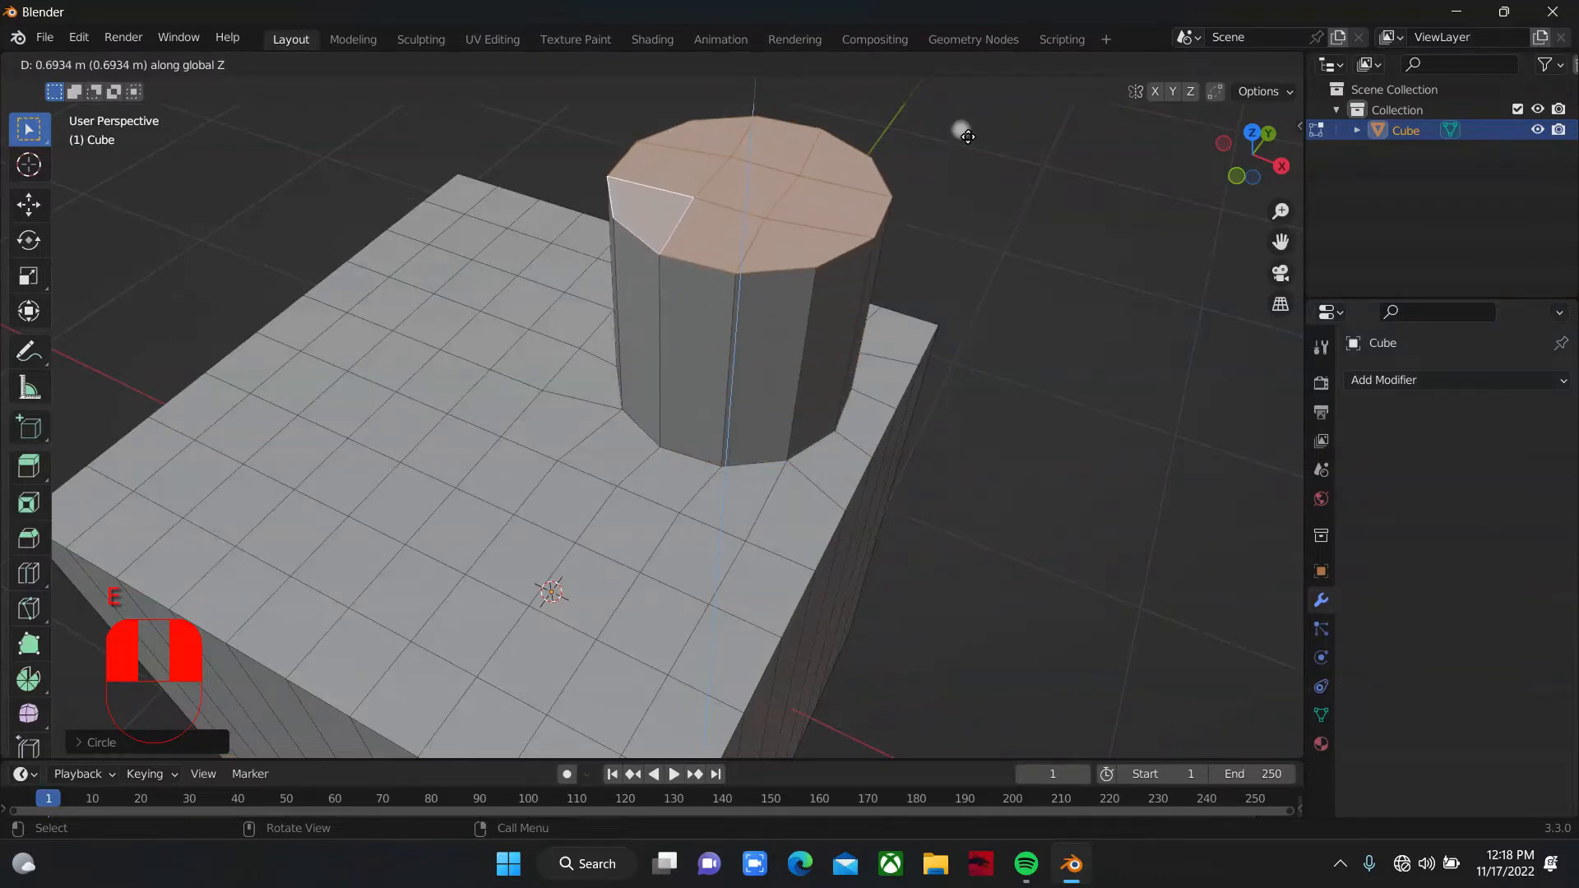
{"action": "left_click", "coordinate": [946, 152]}
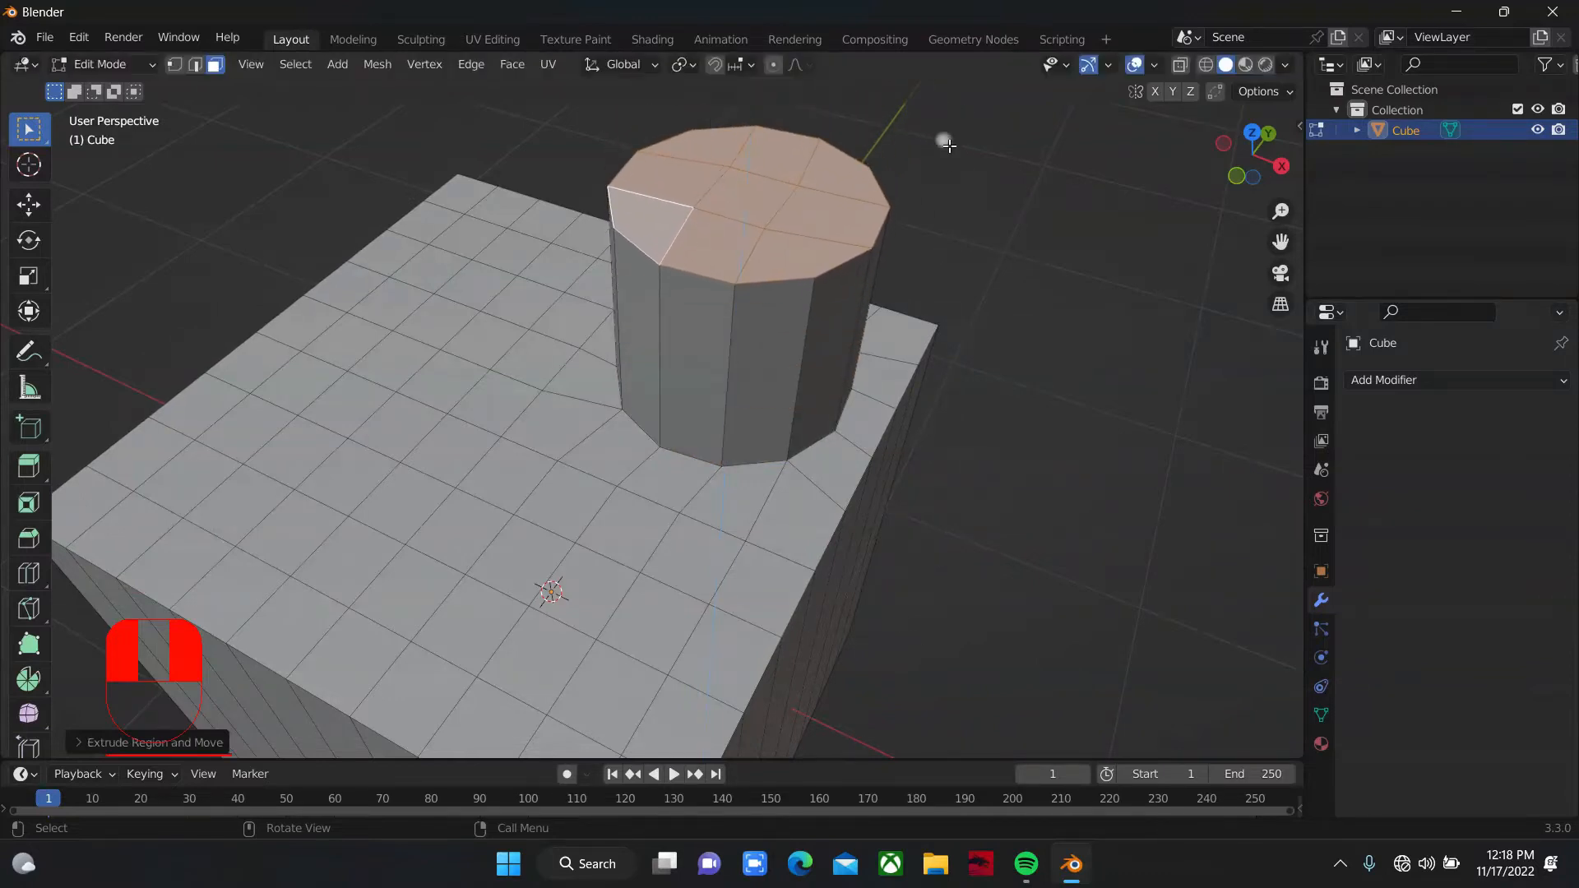
{"action": "mouse_move", "coordinate": [1254, 152]}
{"action": "left_mouse_down"}
{"action": "mouse_move", "coordinate": [1225, 148]}
{"action": "mouse_move", "coordinate": [1279, 148]}
{"action": "left_mouse_up"}
{"action": "scroll", "coordinate": [898, 230], "scroll_direction": "down", "scroll_amount": 1}
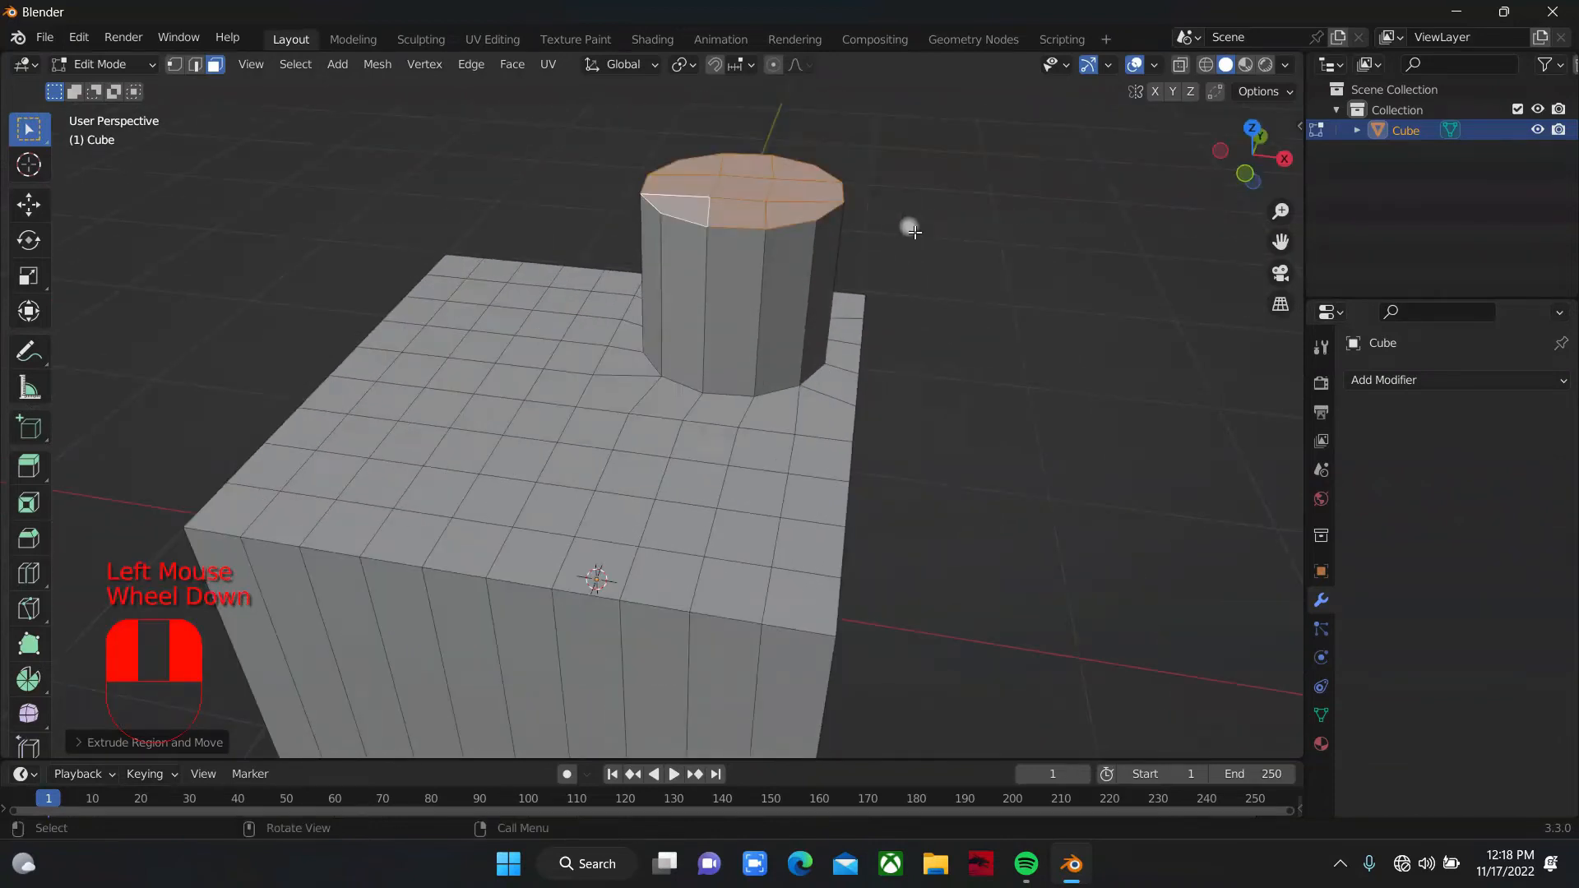
Step: Move the cylinder's end faces down along Z by about 2.09 m to sink a round hole into the cube
{"action": "key", "text": "g"}
{"action": "key", "text": "z"}
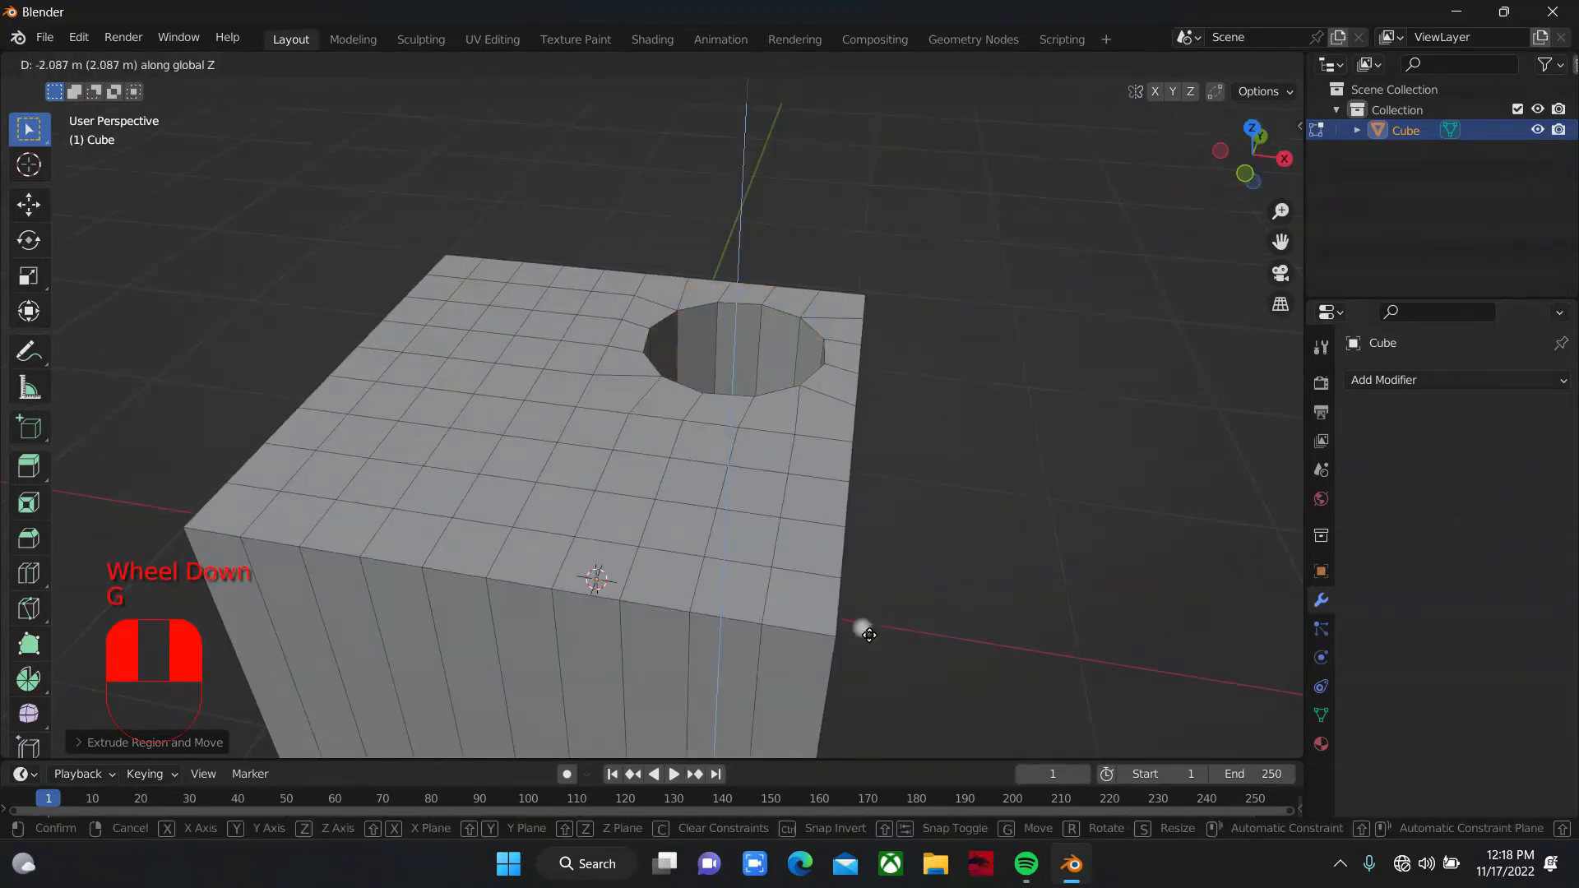
{"action": "left_click", "coordinate": [863, 627]}
{"action": "left_click_drag", "start_coordinate": [1251, 152], "coordinate": [1226, 165]}
Step: Undo the downward move, the extrusion and the circle reshaping to bring back the plain grid
{"action": "key", "text": "ctrl+z"}
{"action": "key", "text": "ctrl+z"}
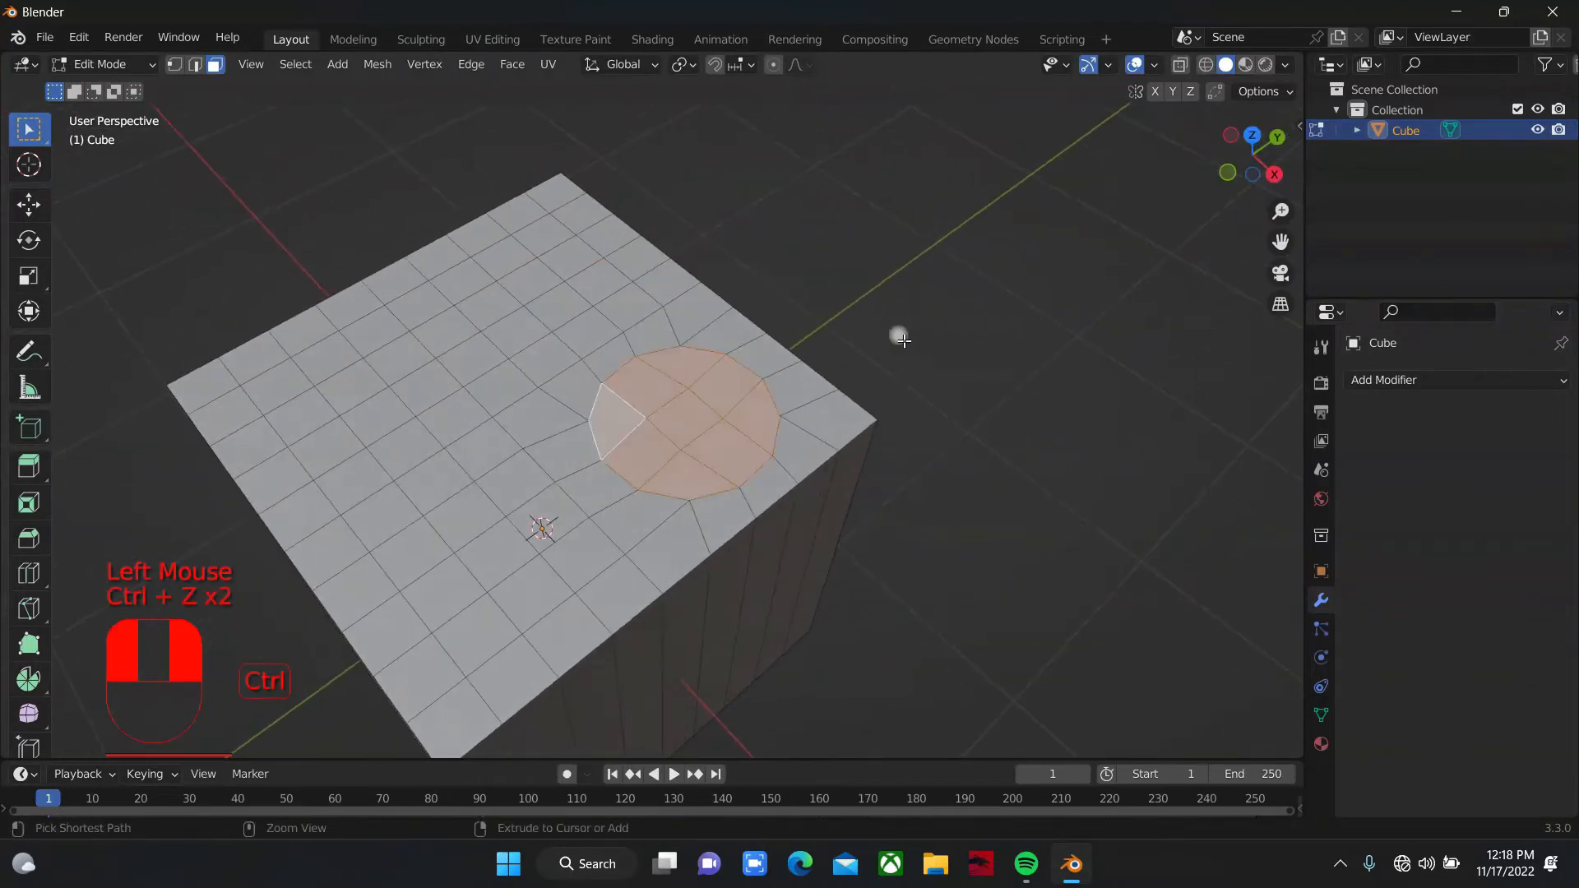
{"action": "key", "text": "ctrl+z"}
Step: Select 3 × 3 blocks of faces near the top face's +X, +Y and −X, +Y corners, one face in from the edges
{"action": "left_click_drag", "start_coordinate": [1245, 169], "coordinate": [1316, 197]}
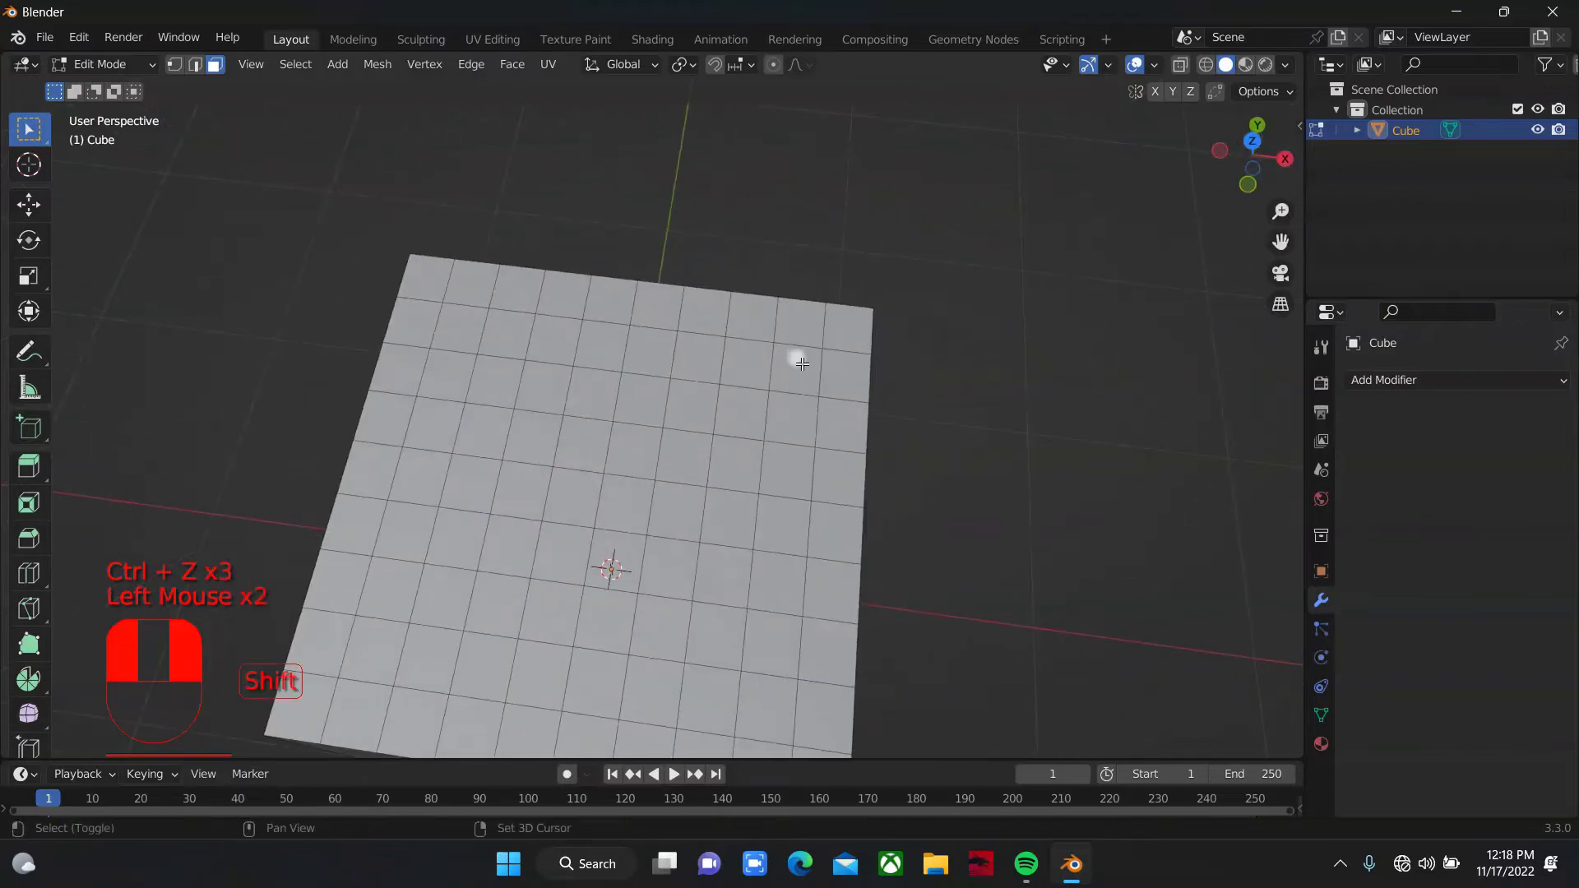
{"action": "left_click_drag", "start_coordinate": [729, 356], "coordinate": [812, 471], "text": "shift"}
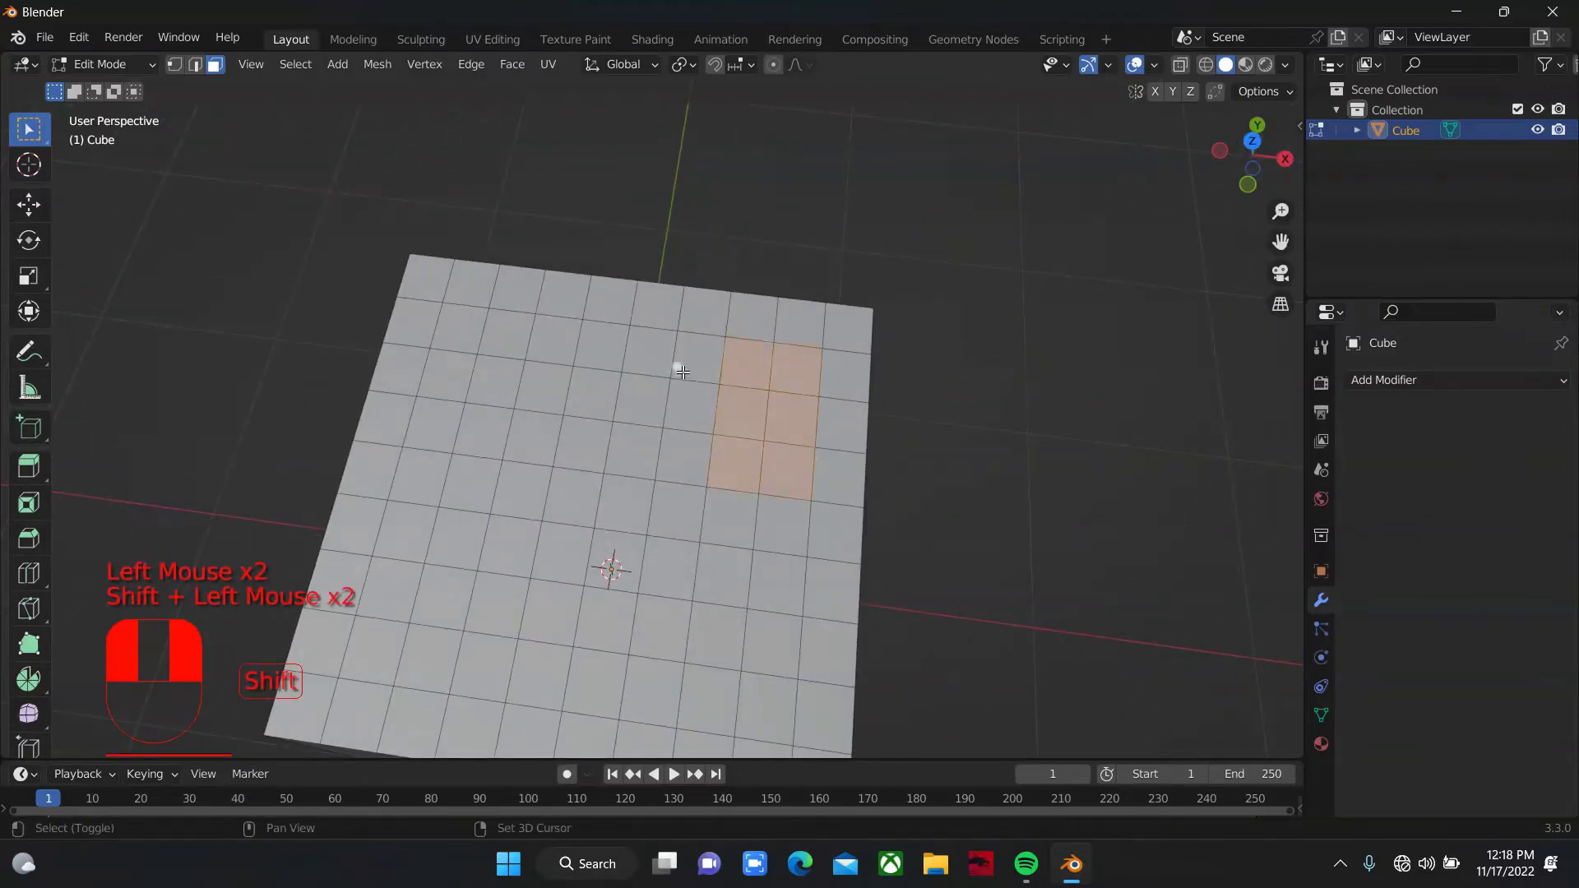
{"action": "left_click_drag", "start_coordinate": [683, 372], "coordinate": [695, 453], "text": "shift"}
{"action": "left_click_drag", "start_coordinate": [447, 332], "coordinate": [525, 417], "text": "shift"}
{"action": "left_click", "coordinate": [497, 414], "text": "shift"}
{"action": "left_click", "coordinate": [535, 429], "text": "shift"}
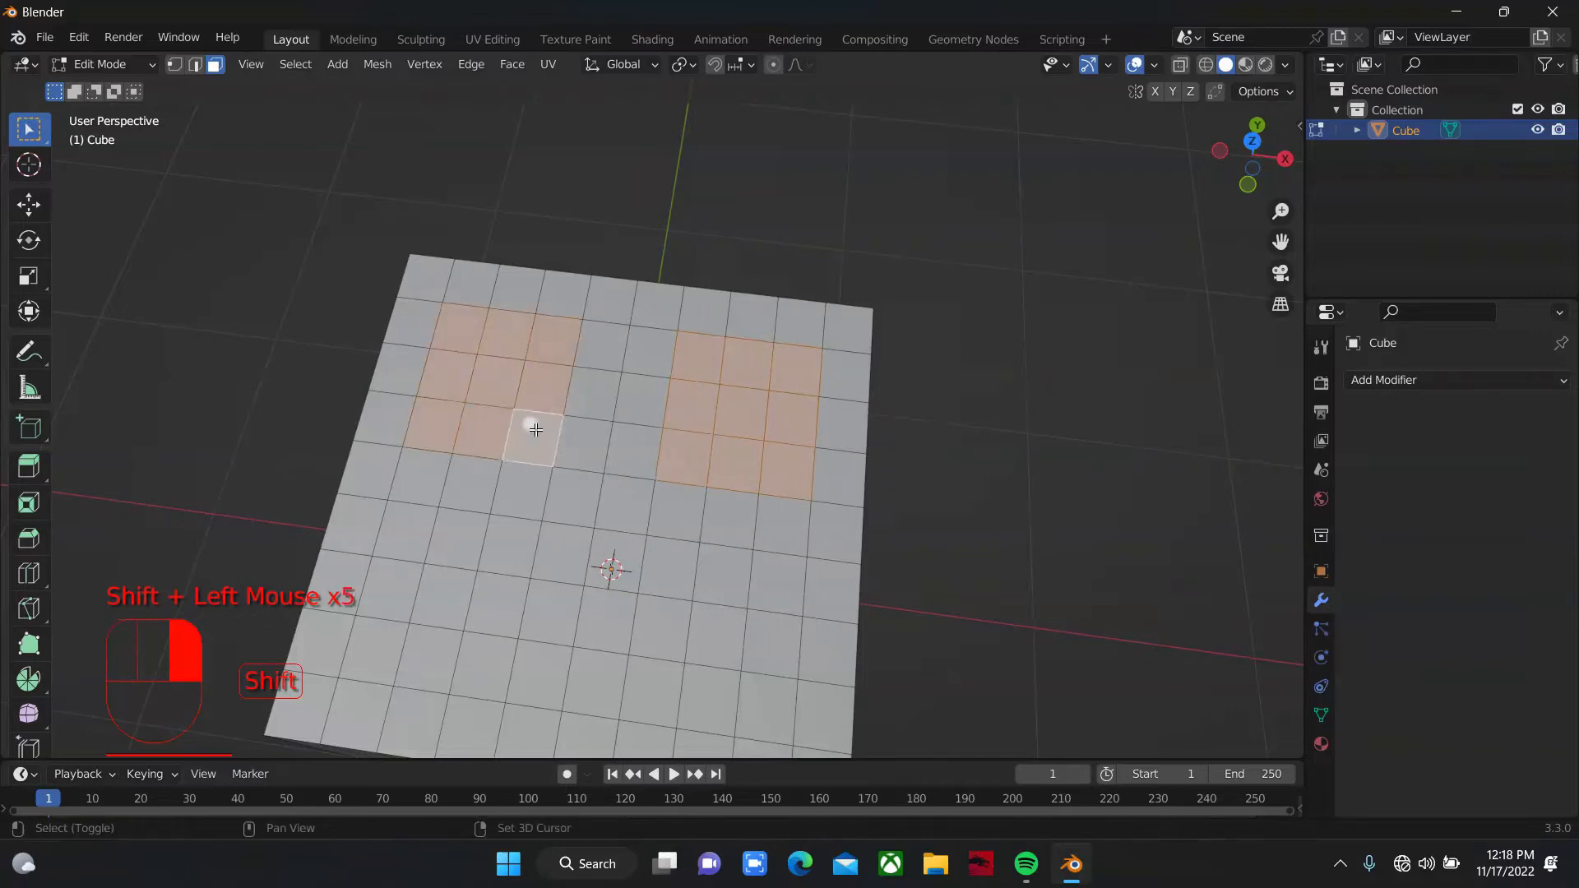
Step: Add 3 × 3 face blocks near the −X, −Y and +X, −Y corners to the selection, correcting the misplaced faces
{"action": "left_click_drag", "start_coordinate": [378, 606], "coordinate": [487, 699], "text": "shift"}
{"action": "left_click", "coordinate": [419, 711], "text": "shift"}
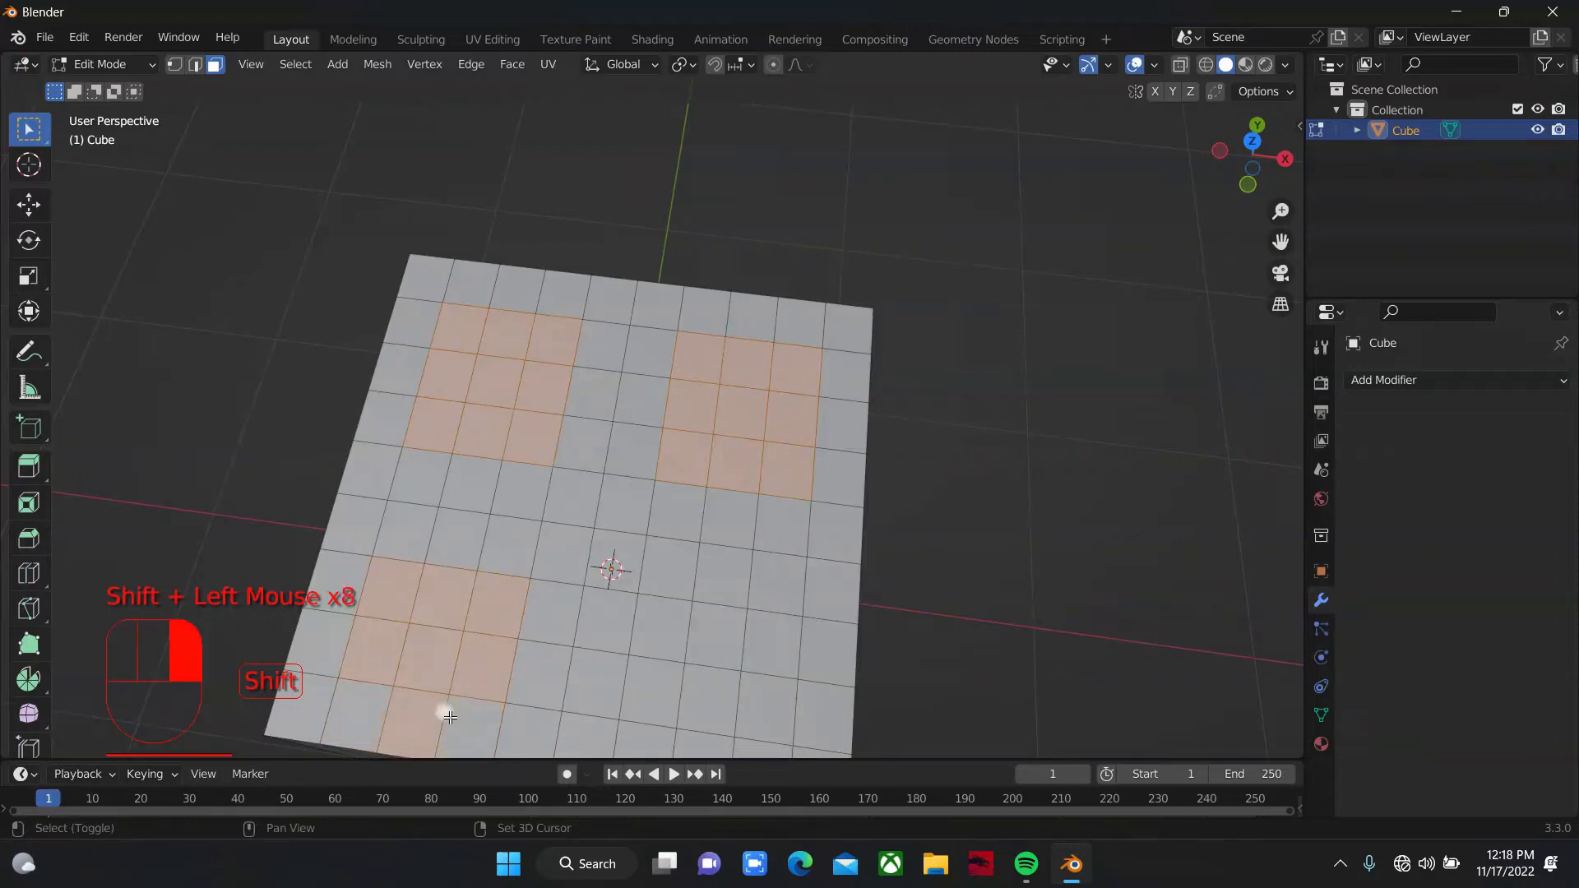
{"action": "left_click", "coordinate": [407, 547], "text": "shift"}
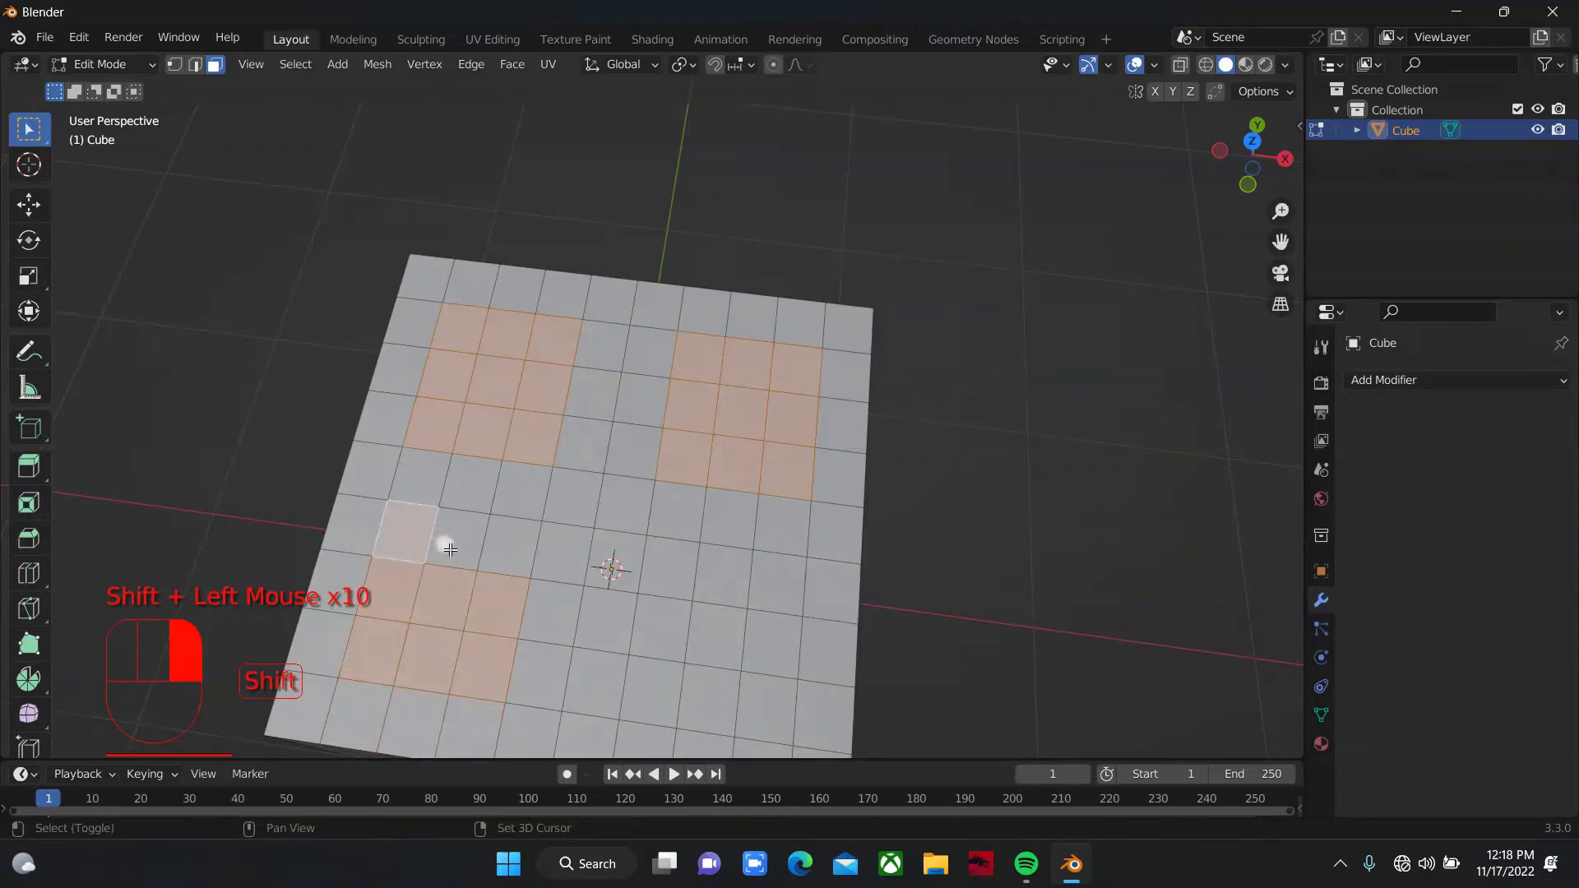
{"action": "left_click", "coordinate": [451, 543], "text": "shift"}
{"action": "left_click", "coordinate": [508, 550], "text": "shift"}
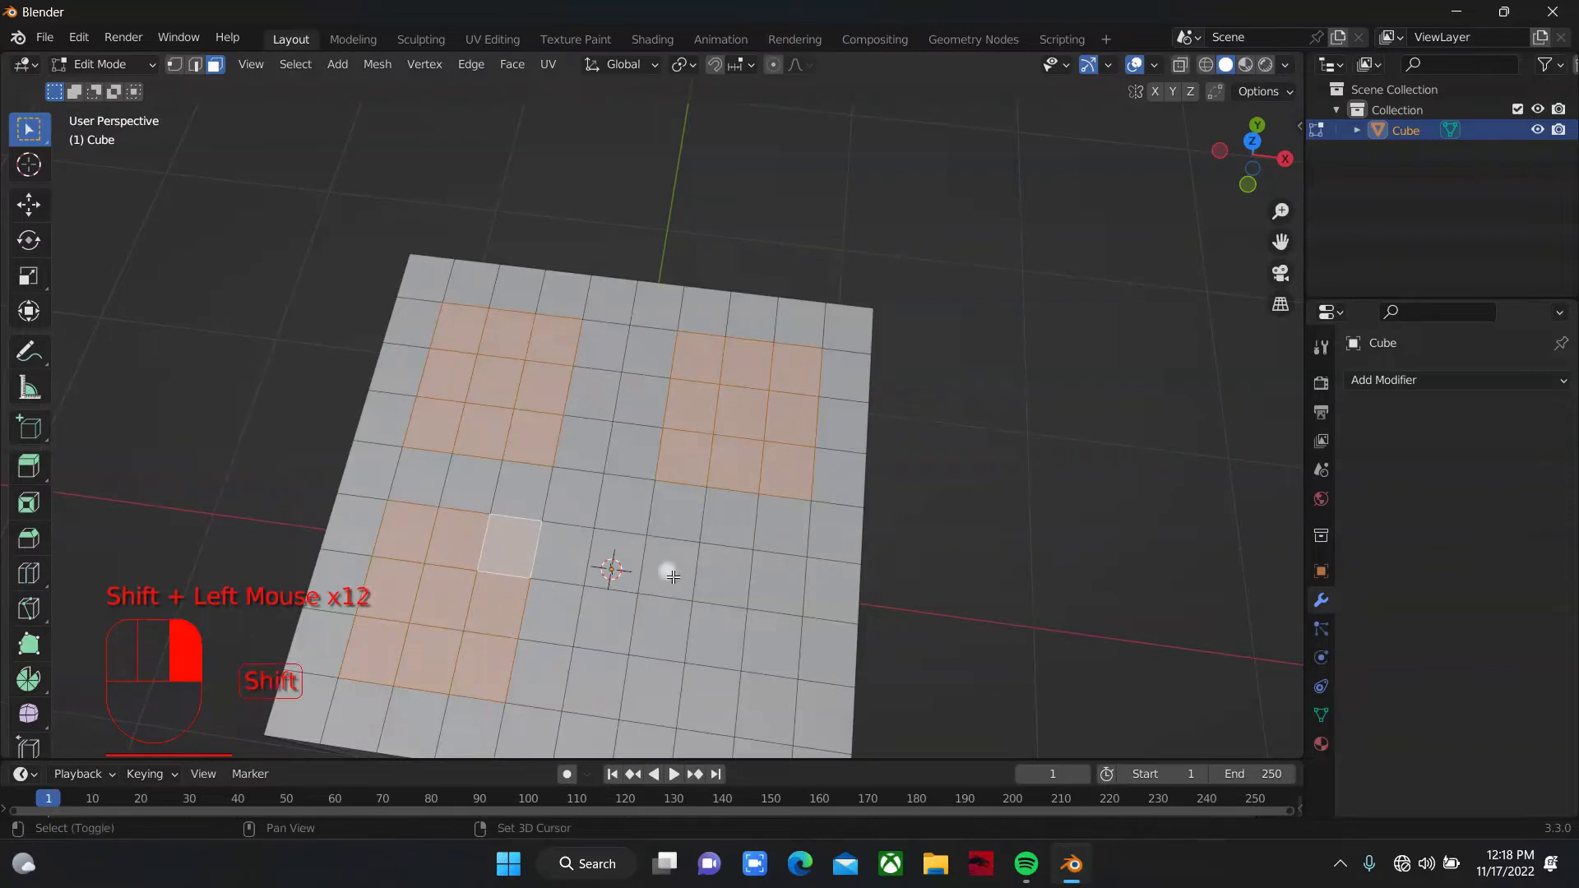
{"action": "left_click_drag", "start_coordinate": [673, 577], "coordinate": [771, 706], "text": "shift"}
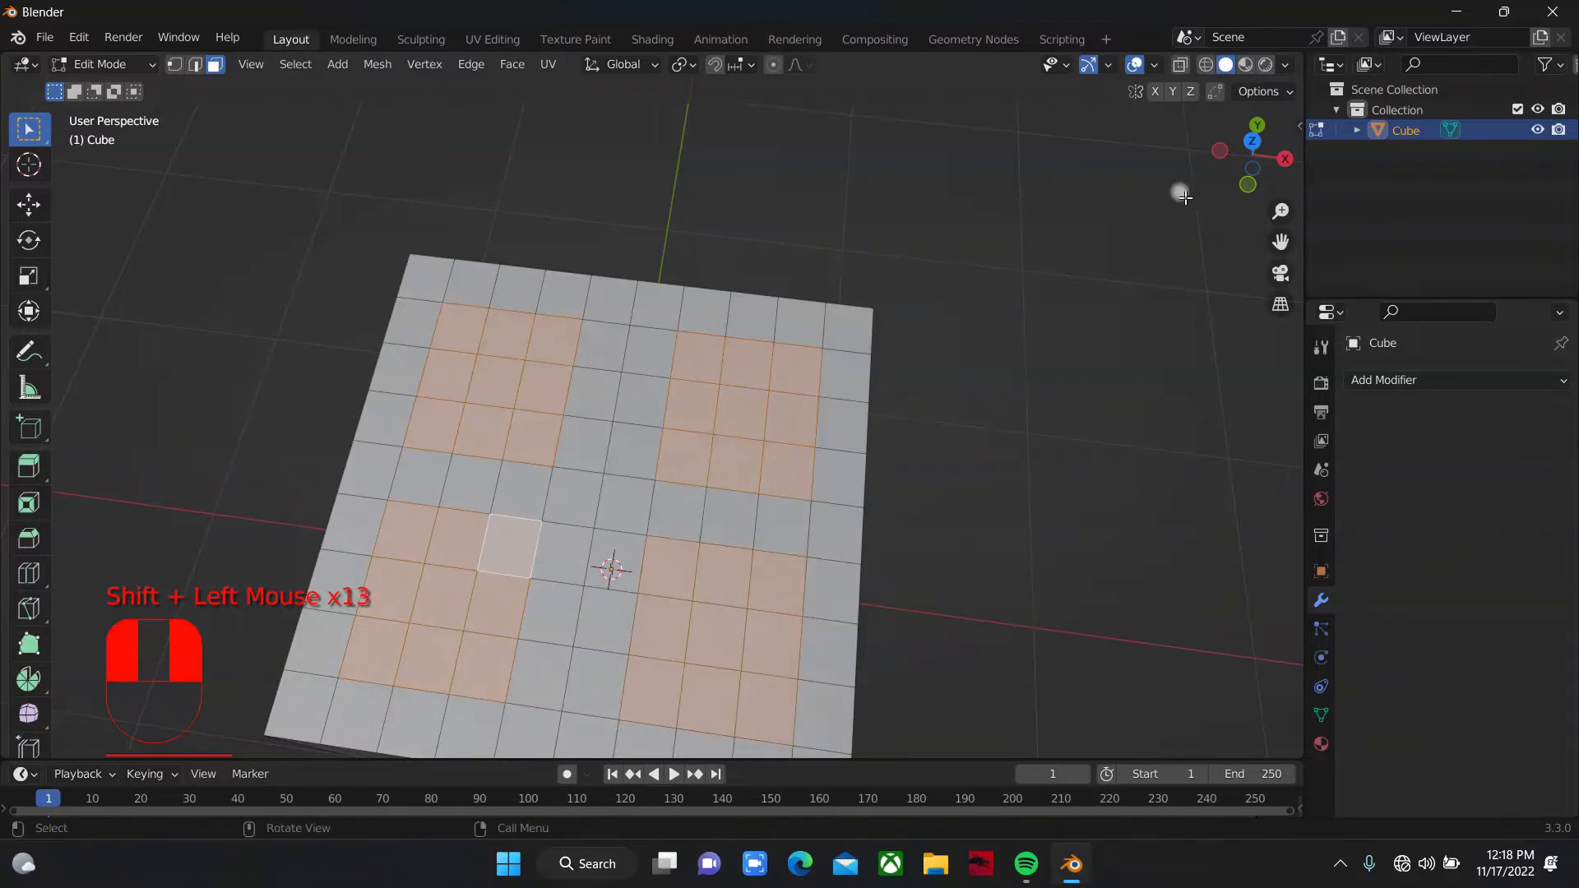
Step: Reshape the four selected face blocks into circles with LoopTools Circle
{"action": "left_click_drag", "start_coordinate": [1250, 160], "coordinate": [1020, 238]}
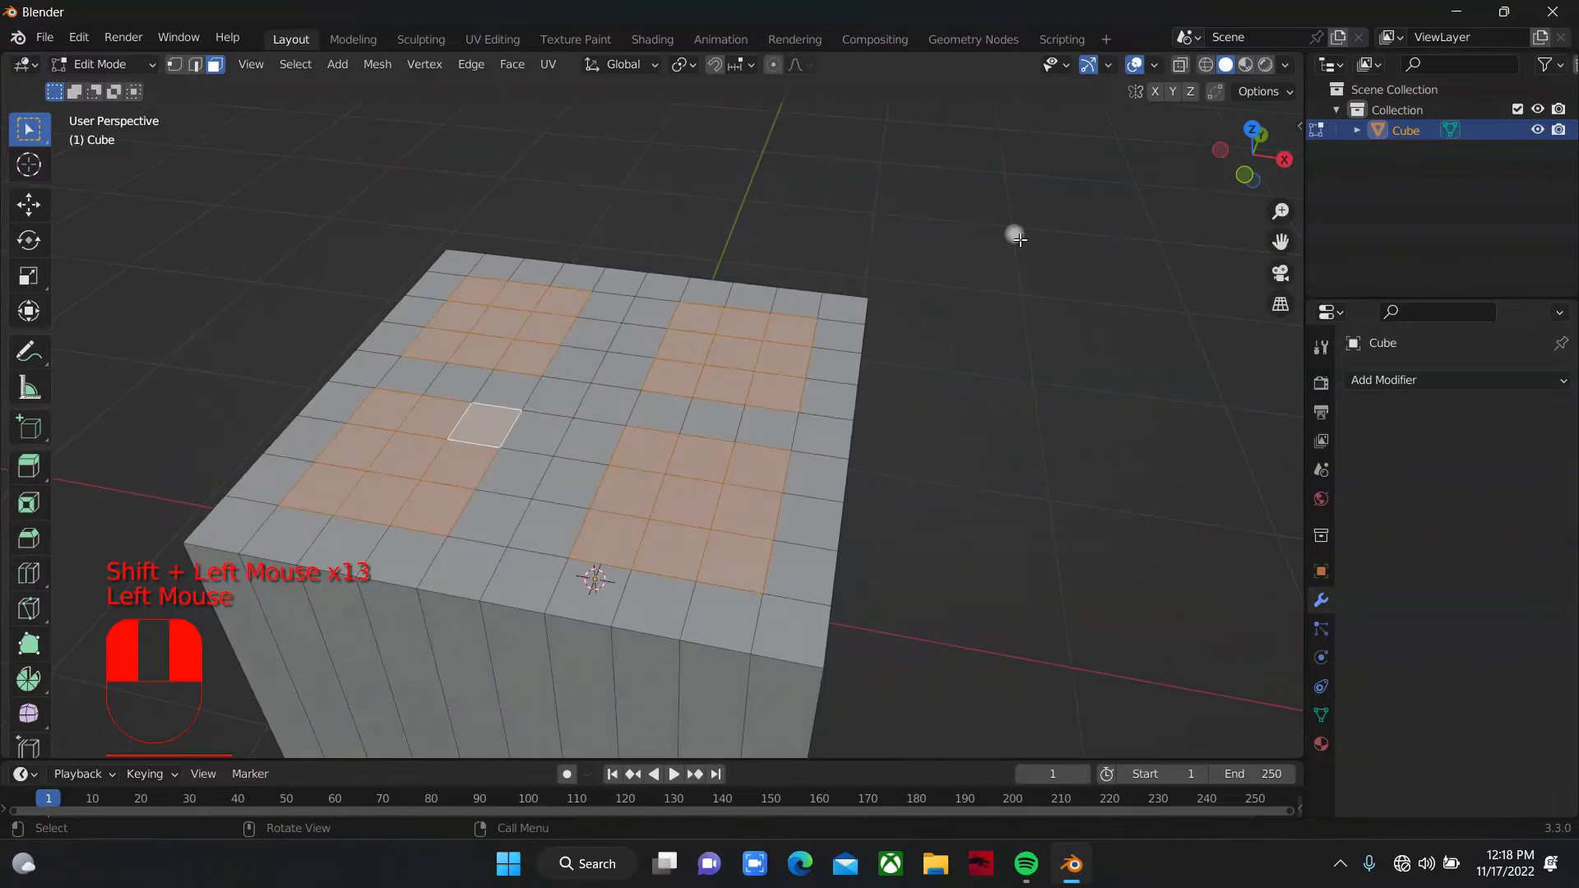
{"action": "right_click", "coordinate": [793, 330]}
{"action": "mouse_move", "coordinate": [793, 329]}
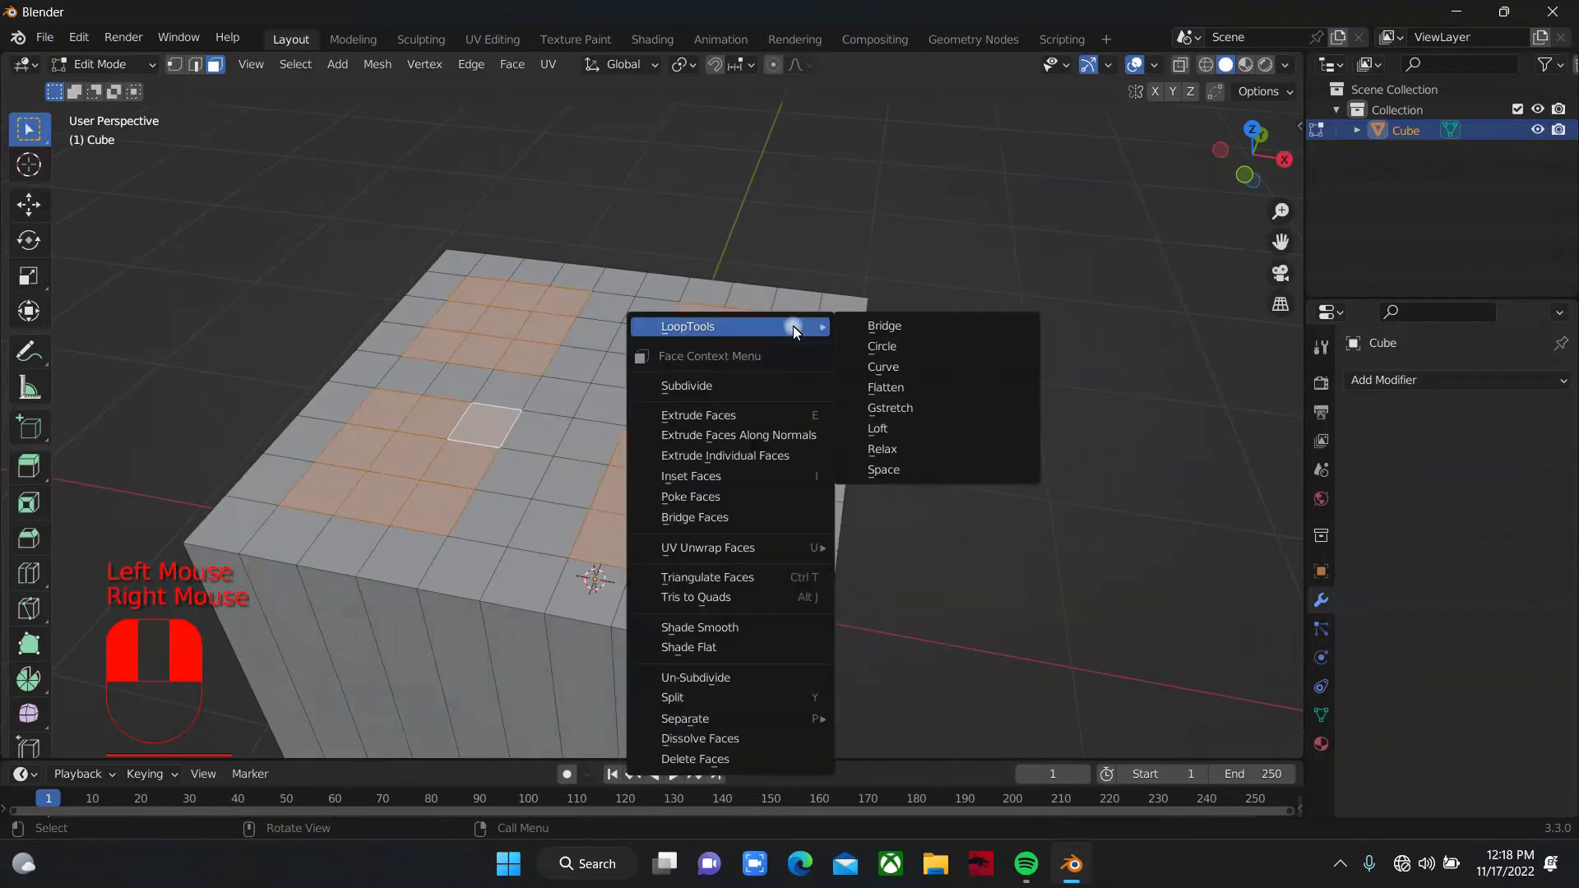
{"action": "left_click", "coordinate": [896, 356]}
{"action": "left_click_drag", "start_coordinate": [1246, 152], "coordinate": [1155, 162]}
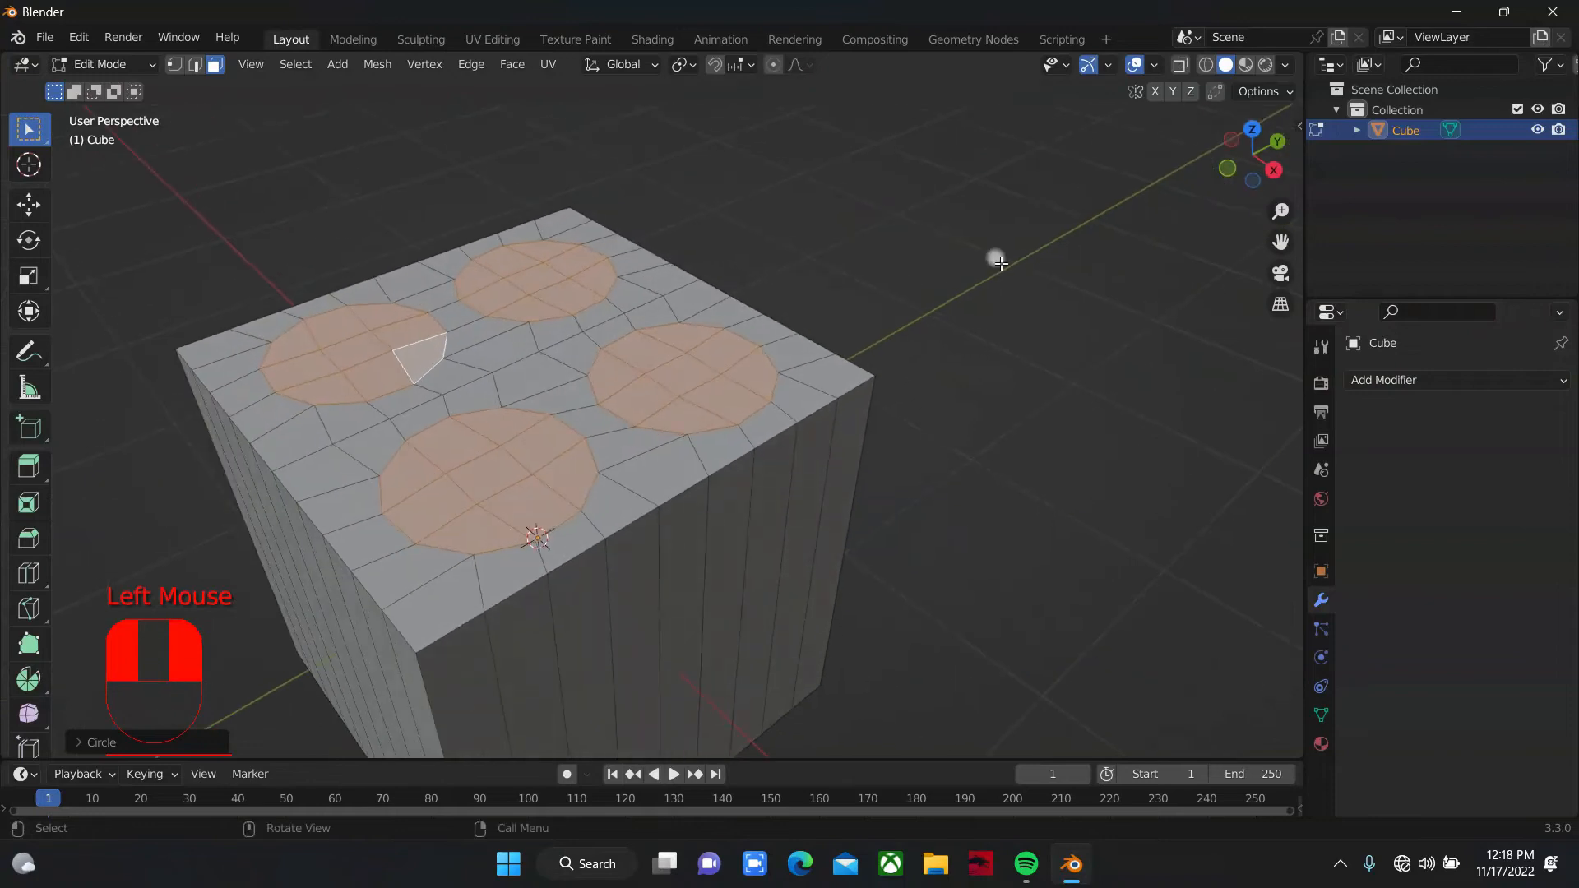
Step: Extrude the four circular regions down into the cube to form deep round holes
{"action": "key", "text": "e"}
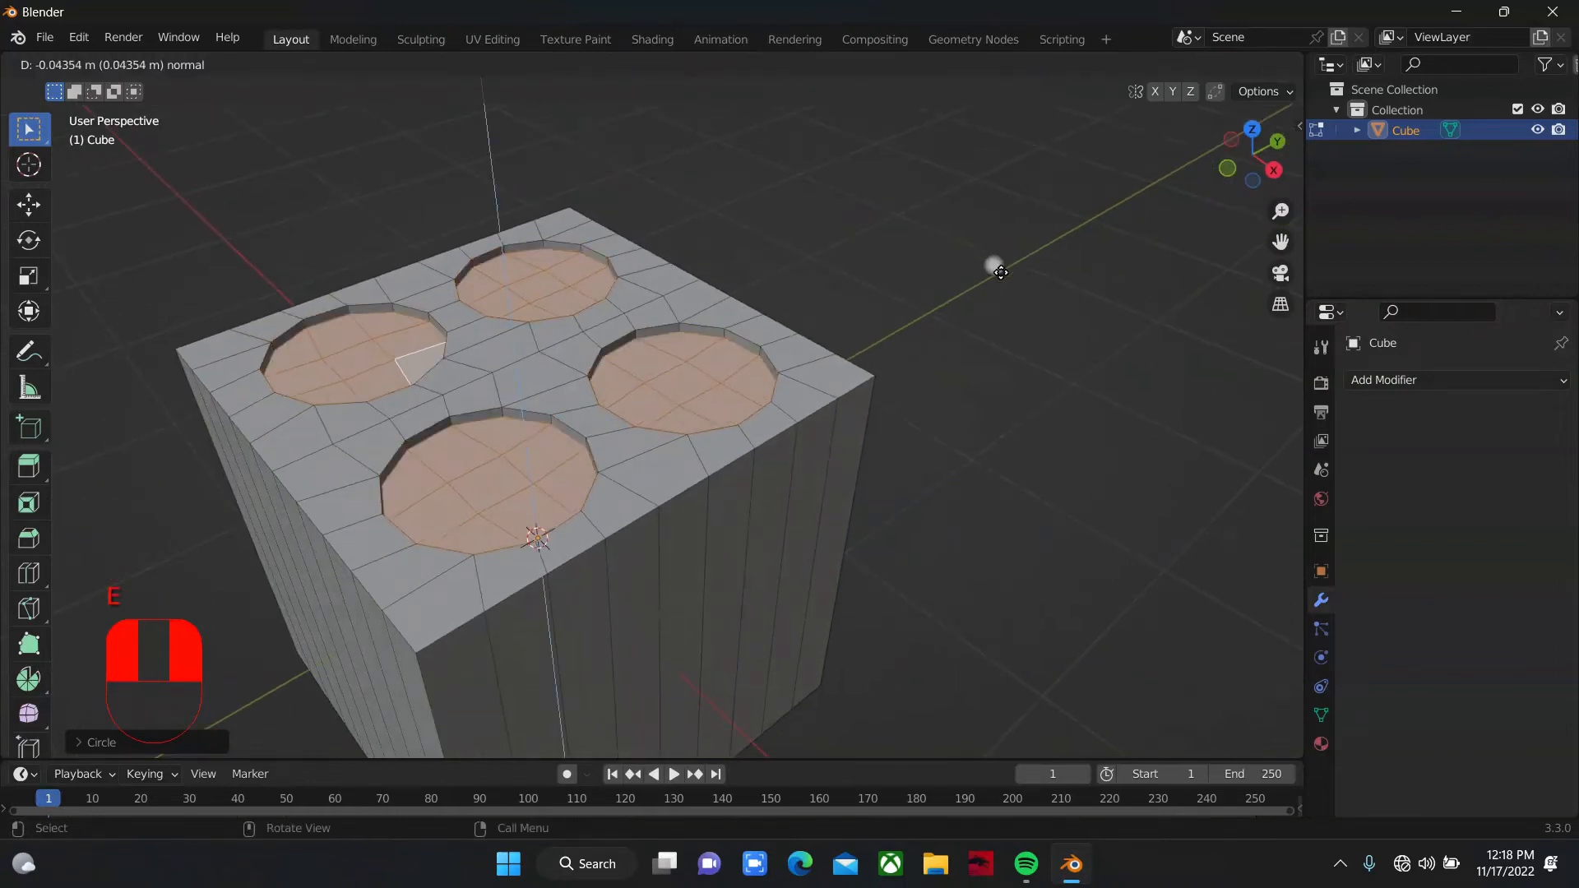
{"action": "left_click", "coordinate": [990, 416]}
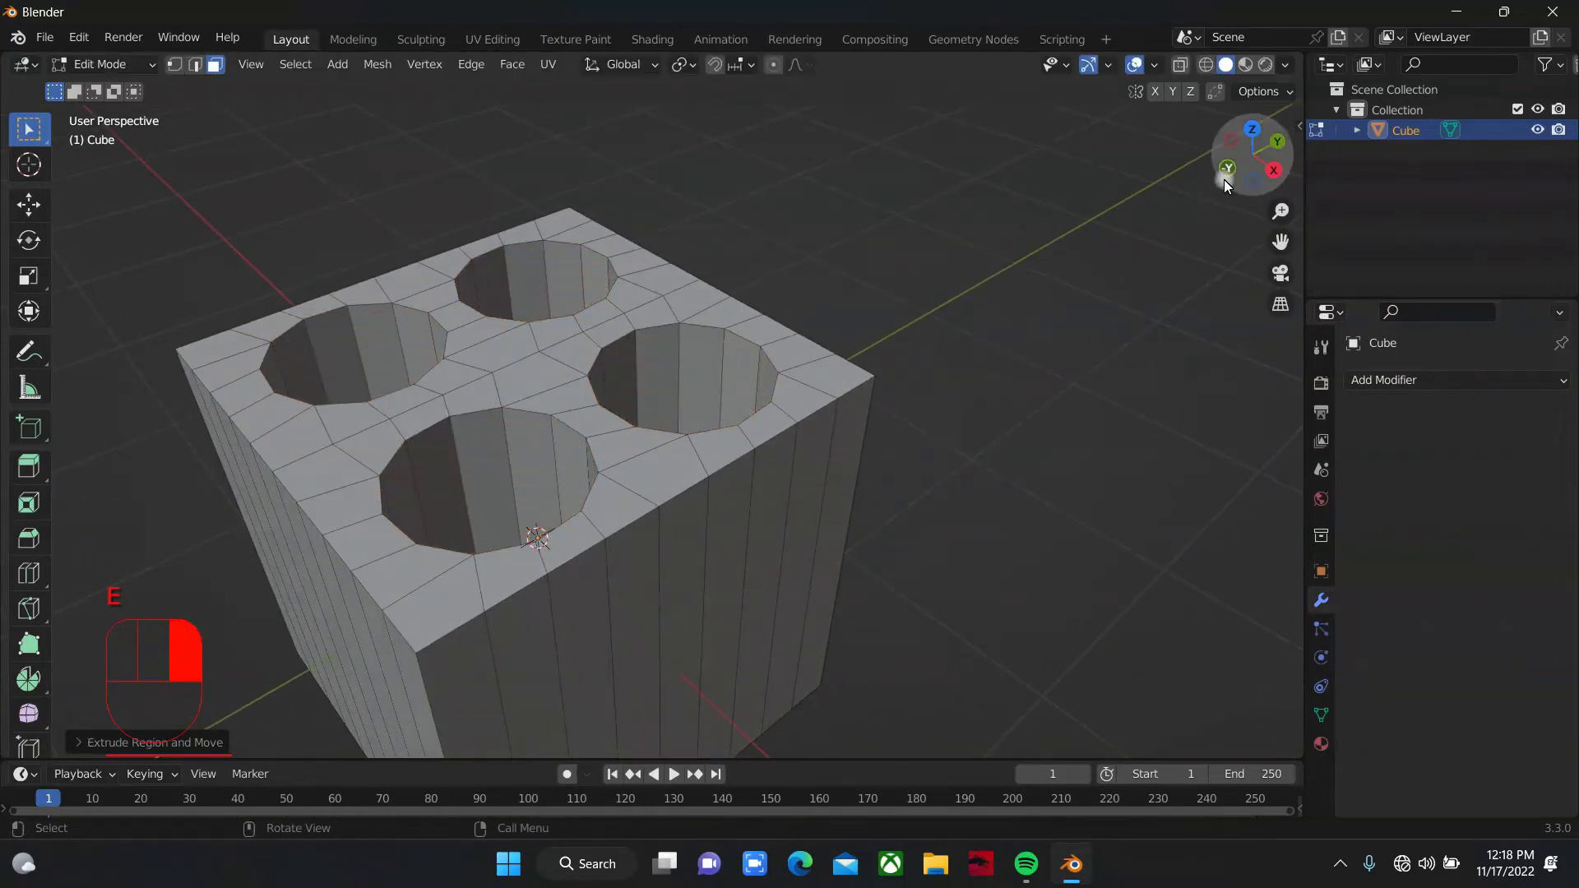
{"action": "left_click_drag", "start_coordinate": [1251, 157], "coordinate": [1304, 156]}
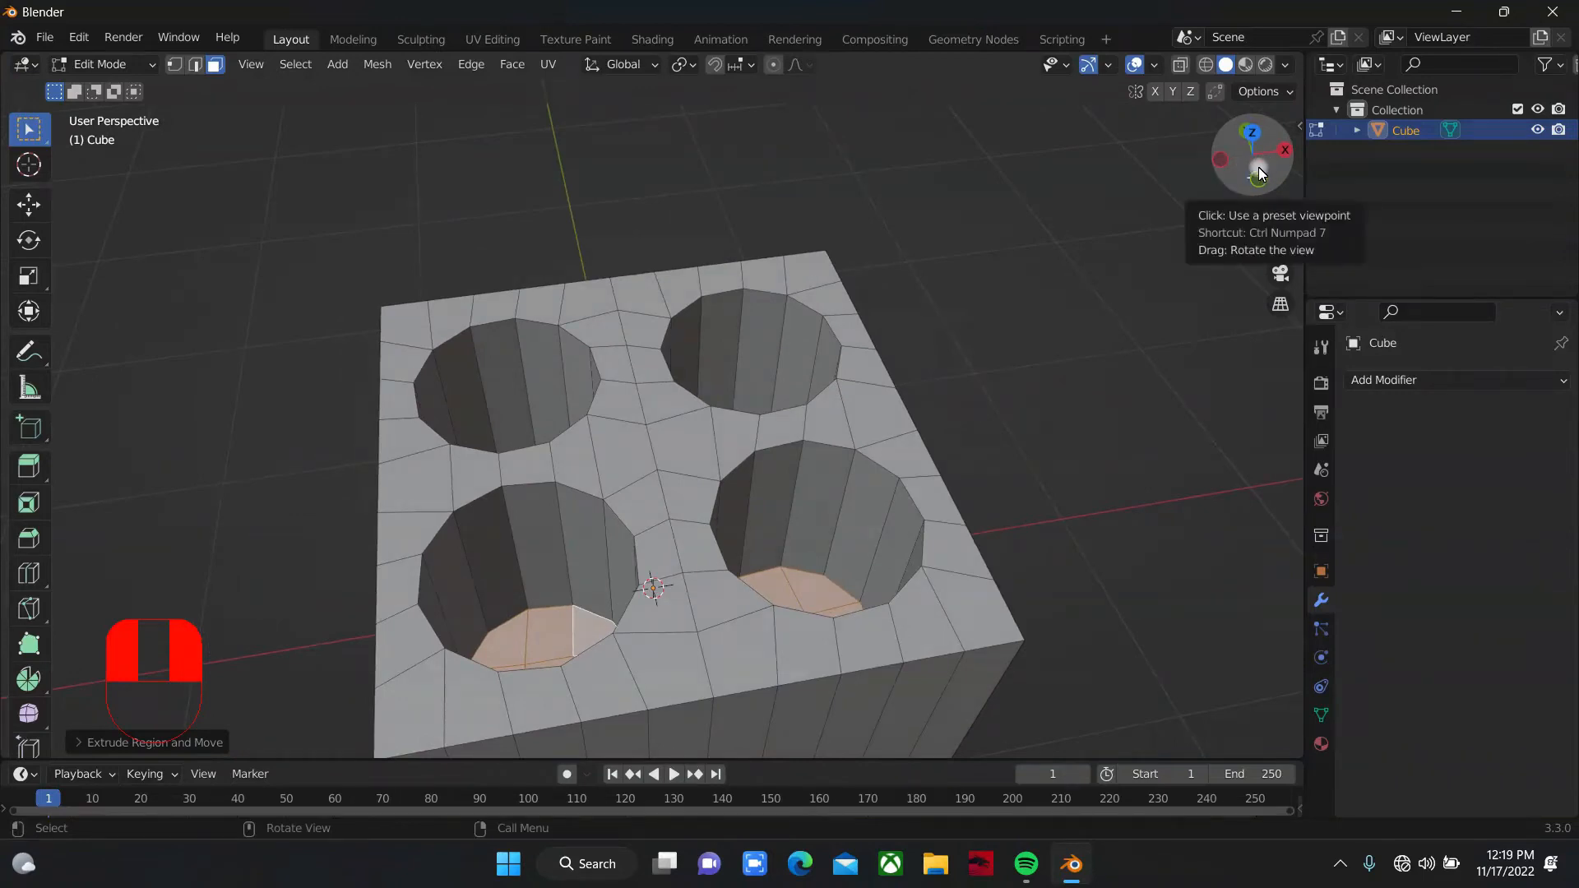
{"action": "mouse_move", "coordinate": [1256, 170]}
{"action": "left_mouse_down"}
{"action": "mouse_move", "coordinate": [1201, 177]}
{"action": "mouse_move", "coordinate": [1244, 187]}
{"action": "left_mouse_up"}
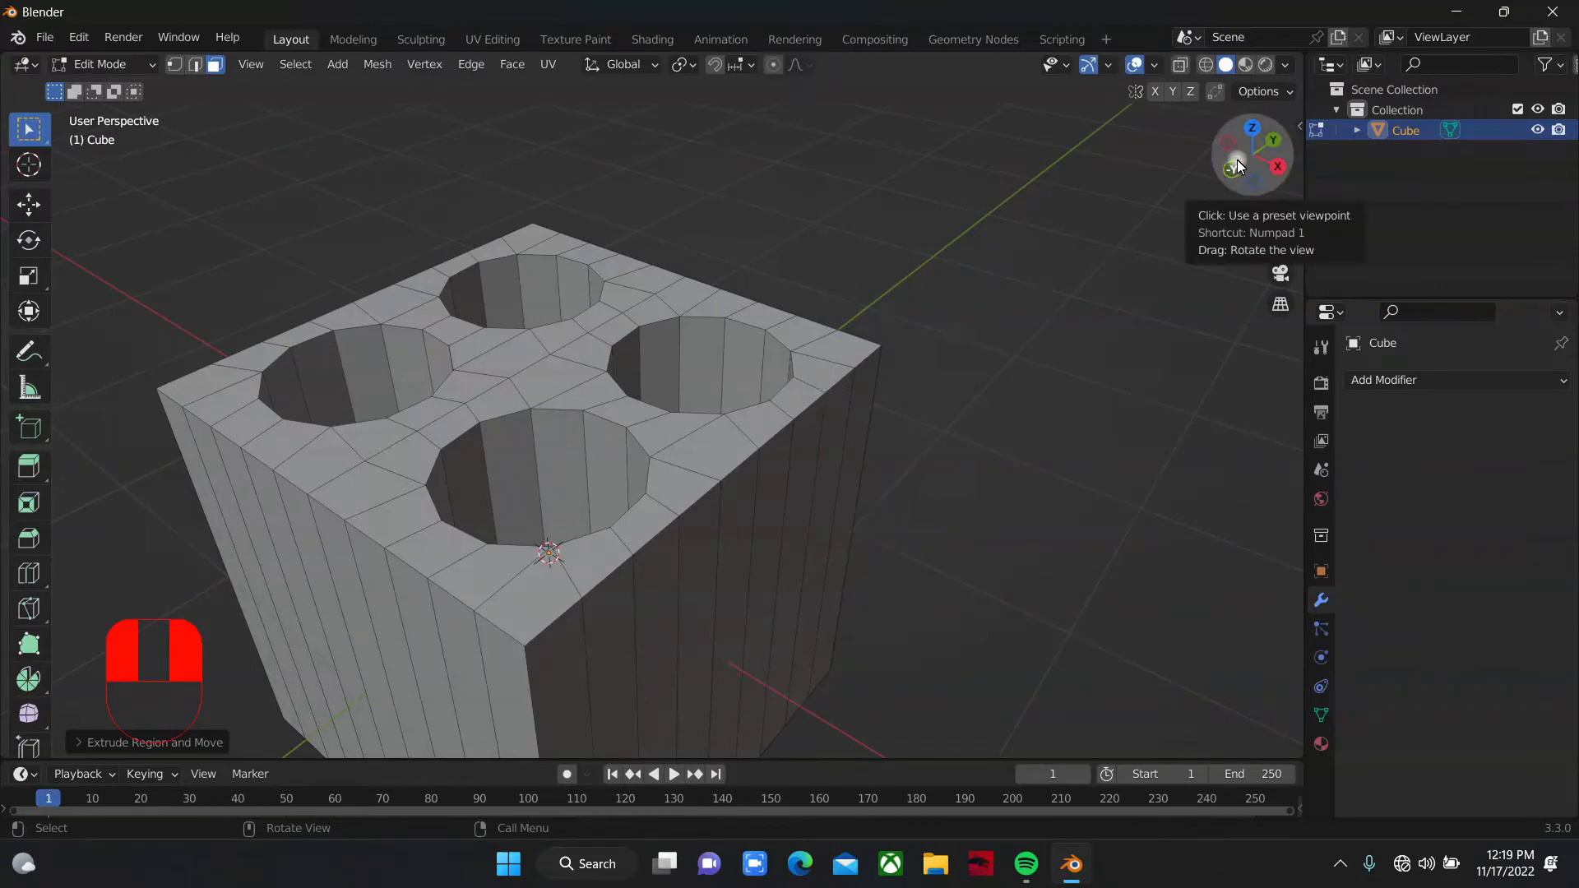
{"action": "left_click_drag", "start_coordinate": [1236, 160], "coordinate": [1221, 166]}
Step: Add a Subdivision Surface modifier to the cube with viewport level 2
{"action": "left_click", "coordinate": [1402, 382]}
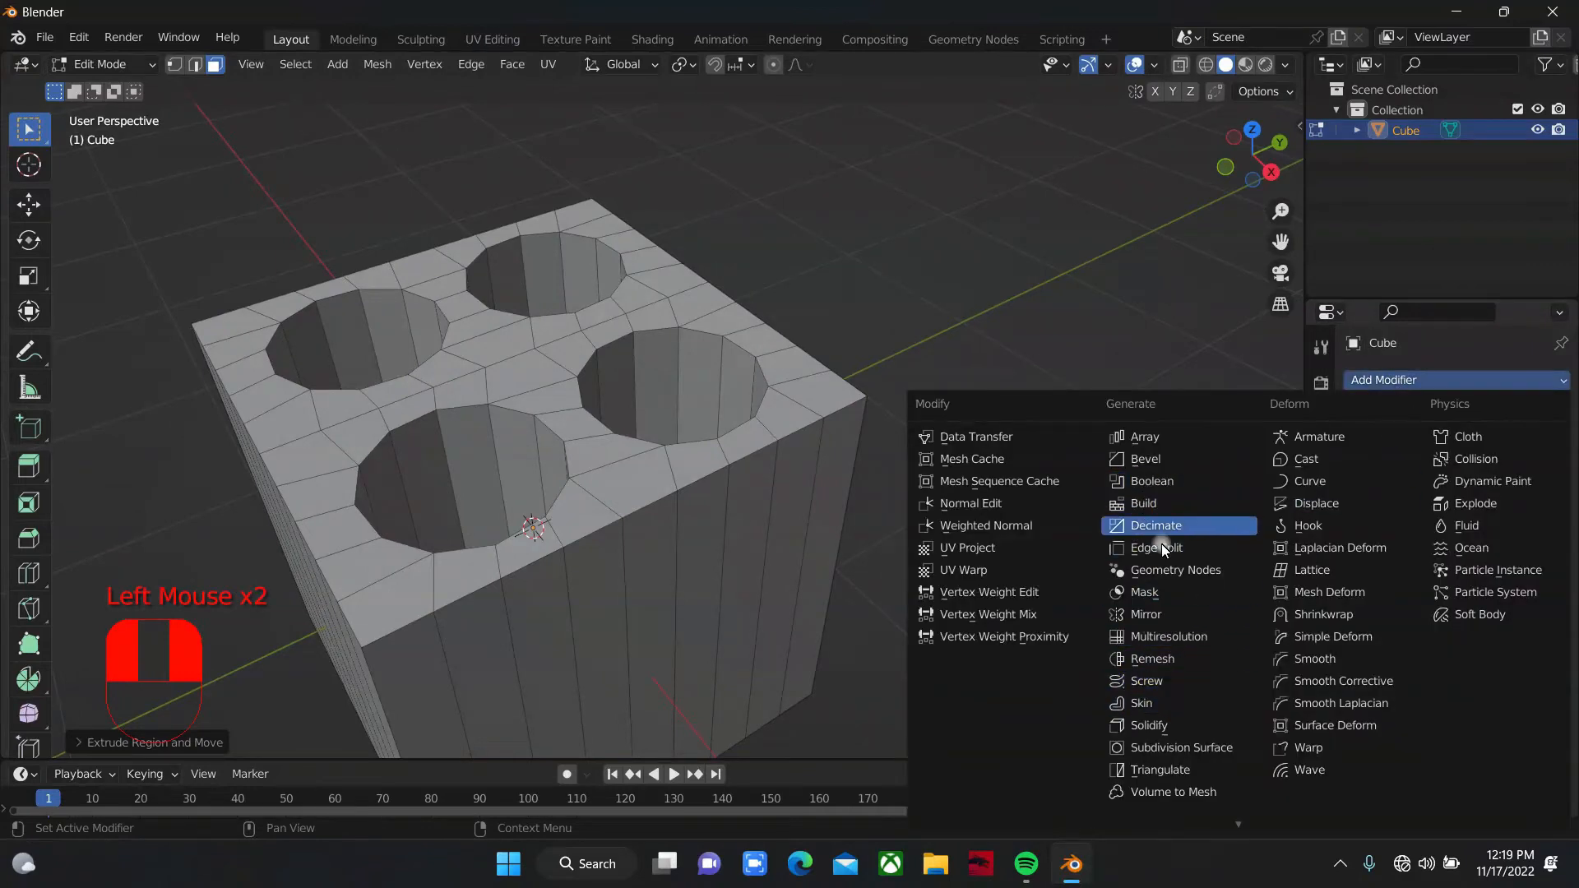
{"action": "left_click", "coordinate": [1181, 745]}
{"action": "left_click", "coordinate": [1541, 467]}
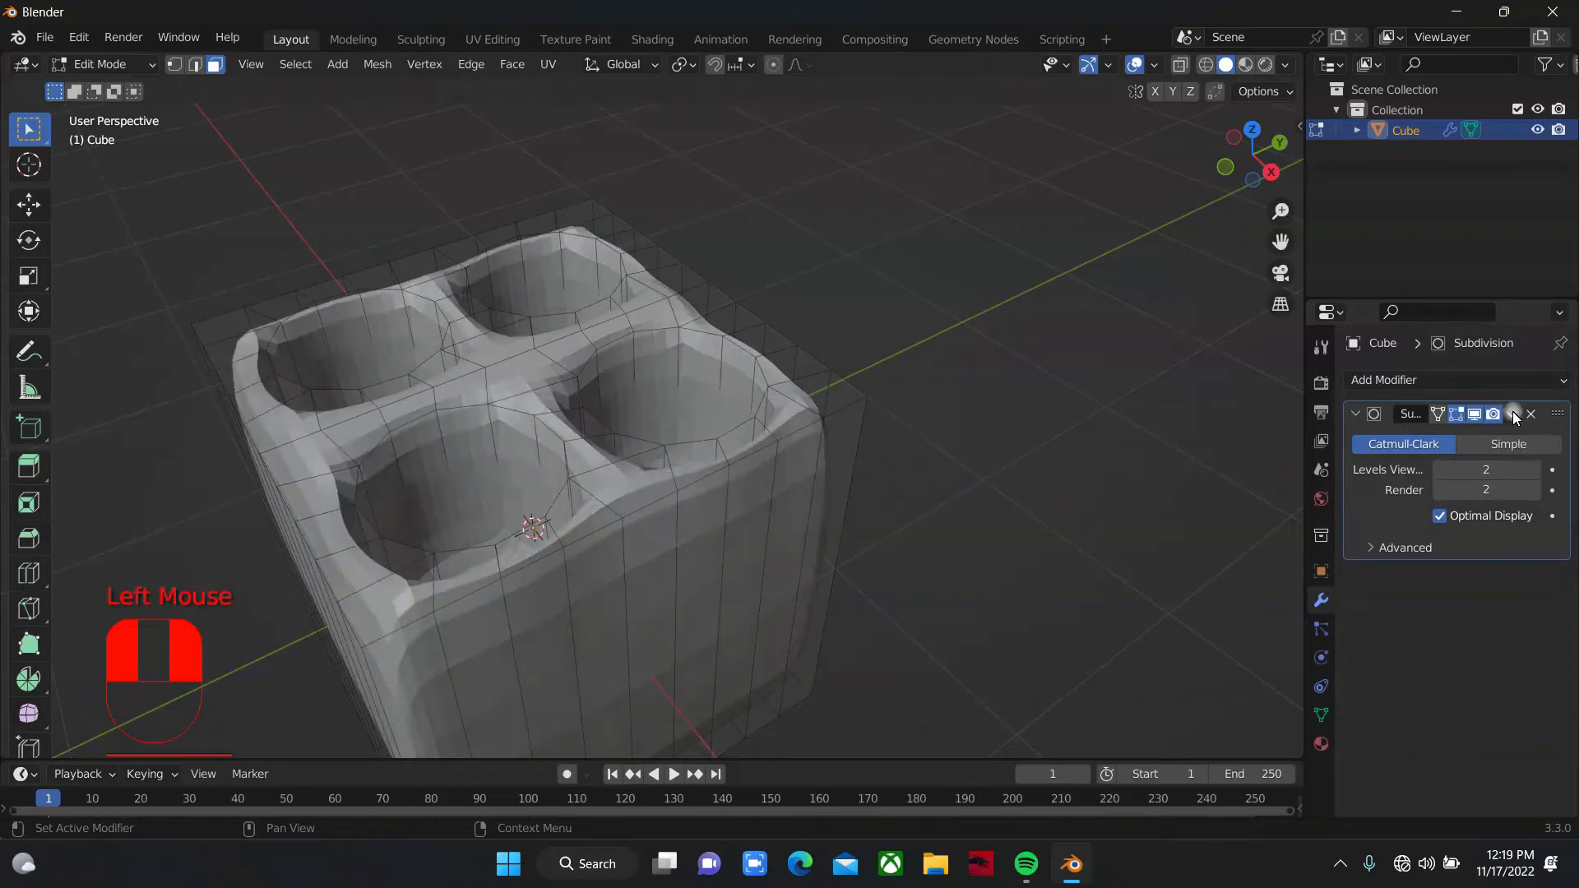
Step: Add a Bevel modifier and place it above the Subdivision modifier in the stack
{"action": "left_click", "coordinate": [1499, 379]}
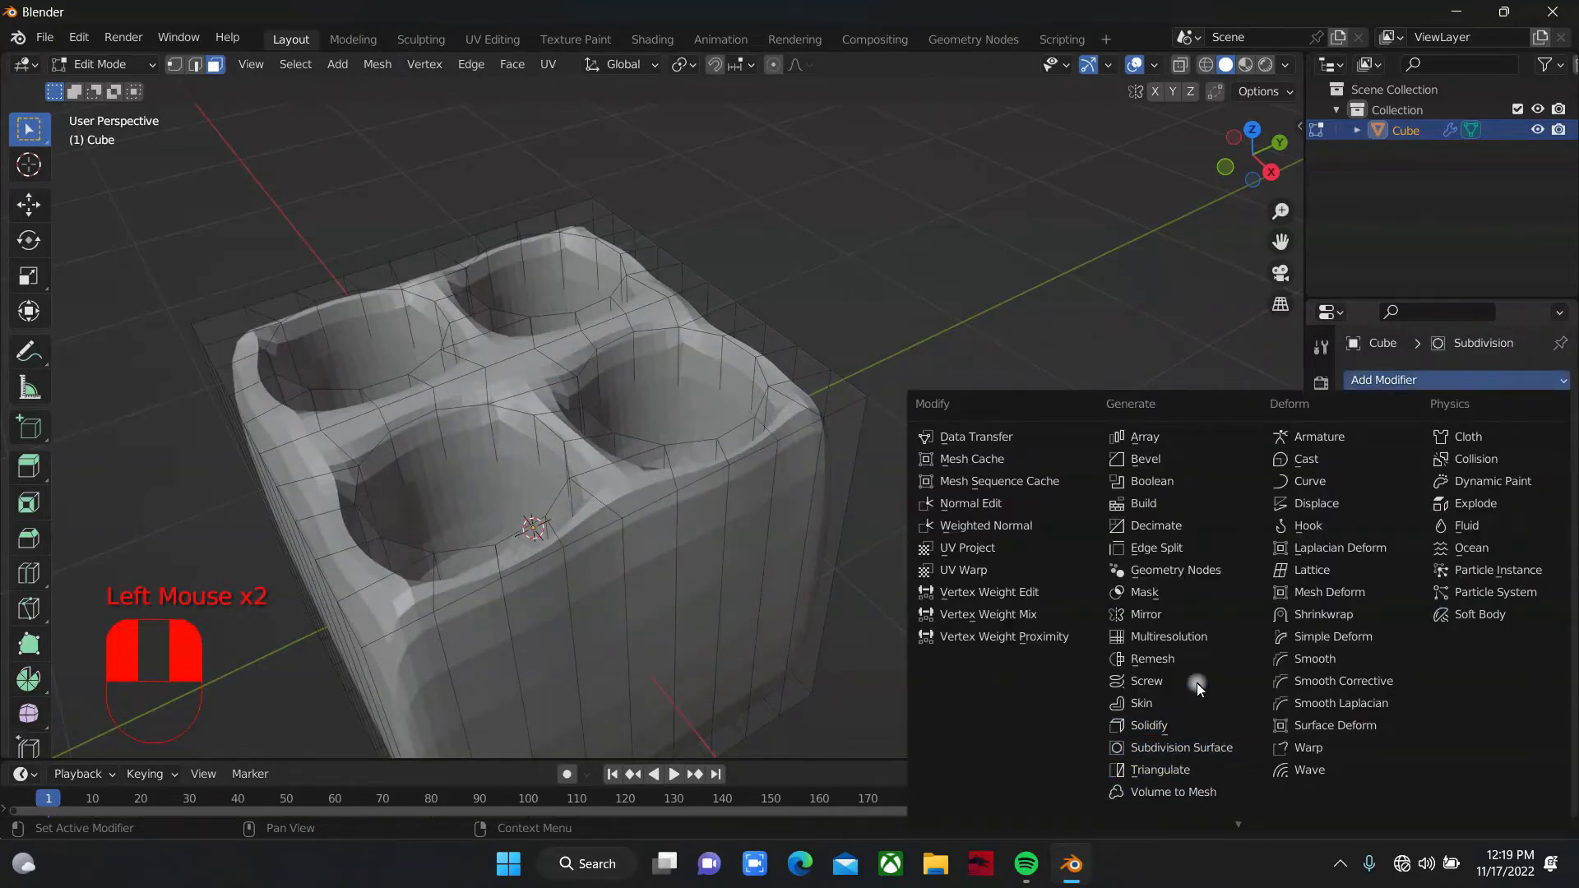
{"action": "left_click", "coordinate": [1186, 462]}
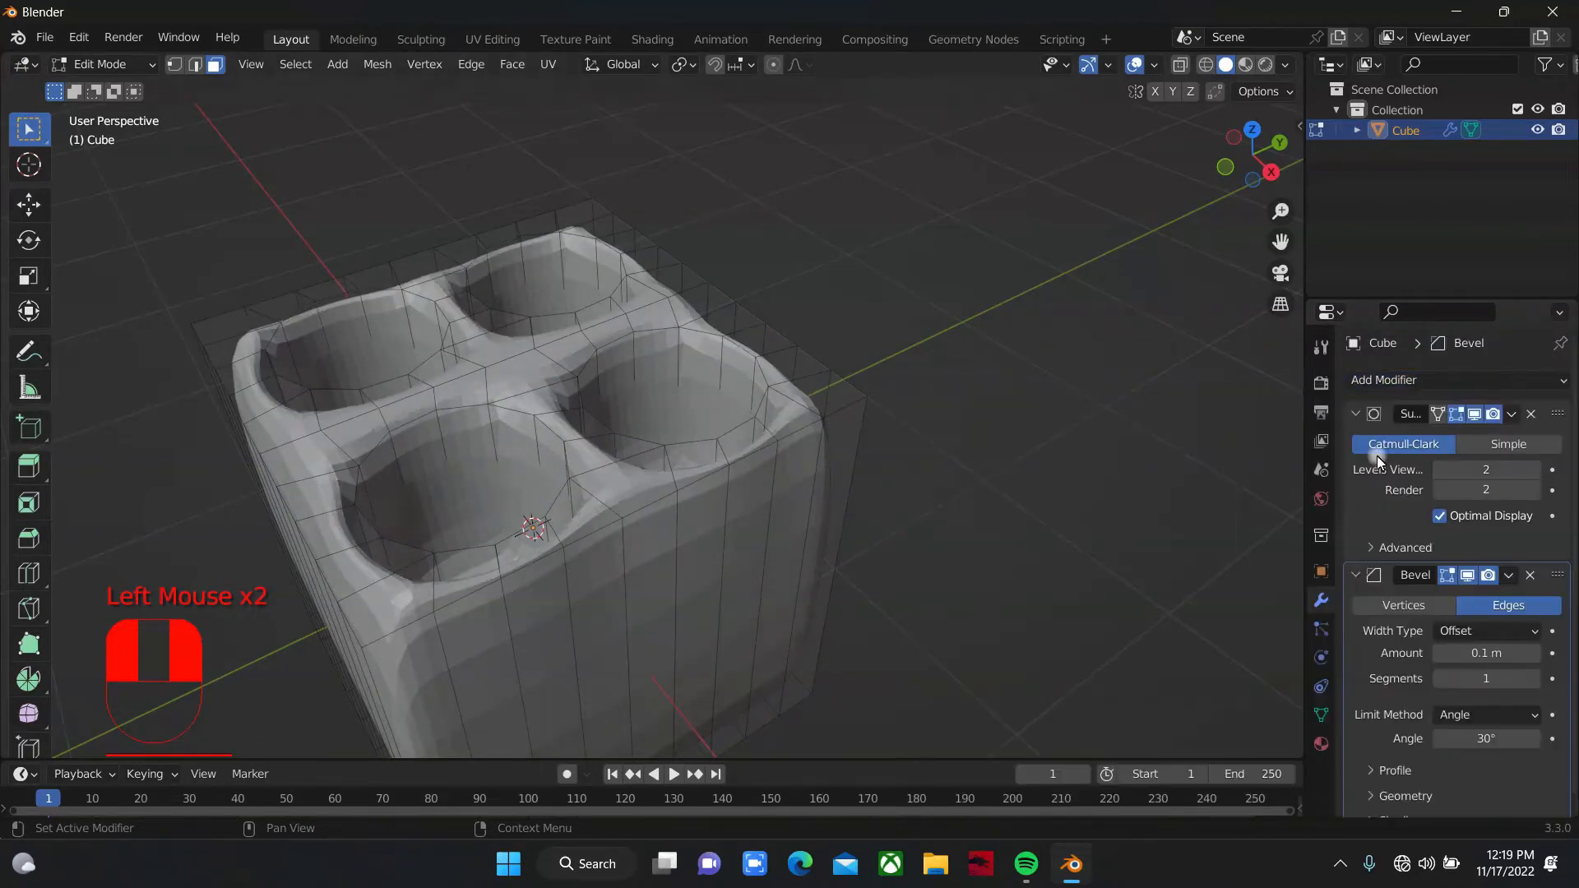
{"action": "left_click_drag", "start_coordinate": [1560, 583], "coordinate": [1528, 368]}
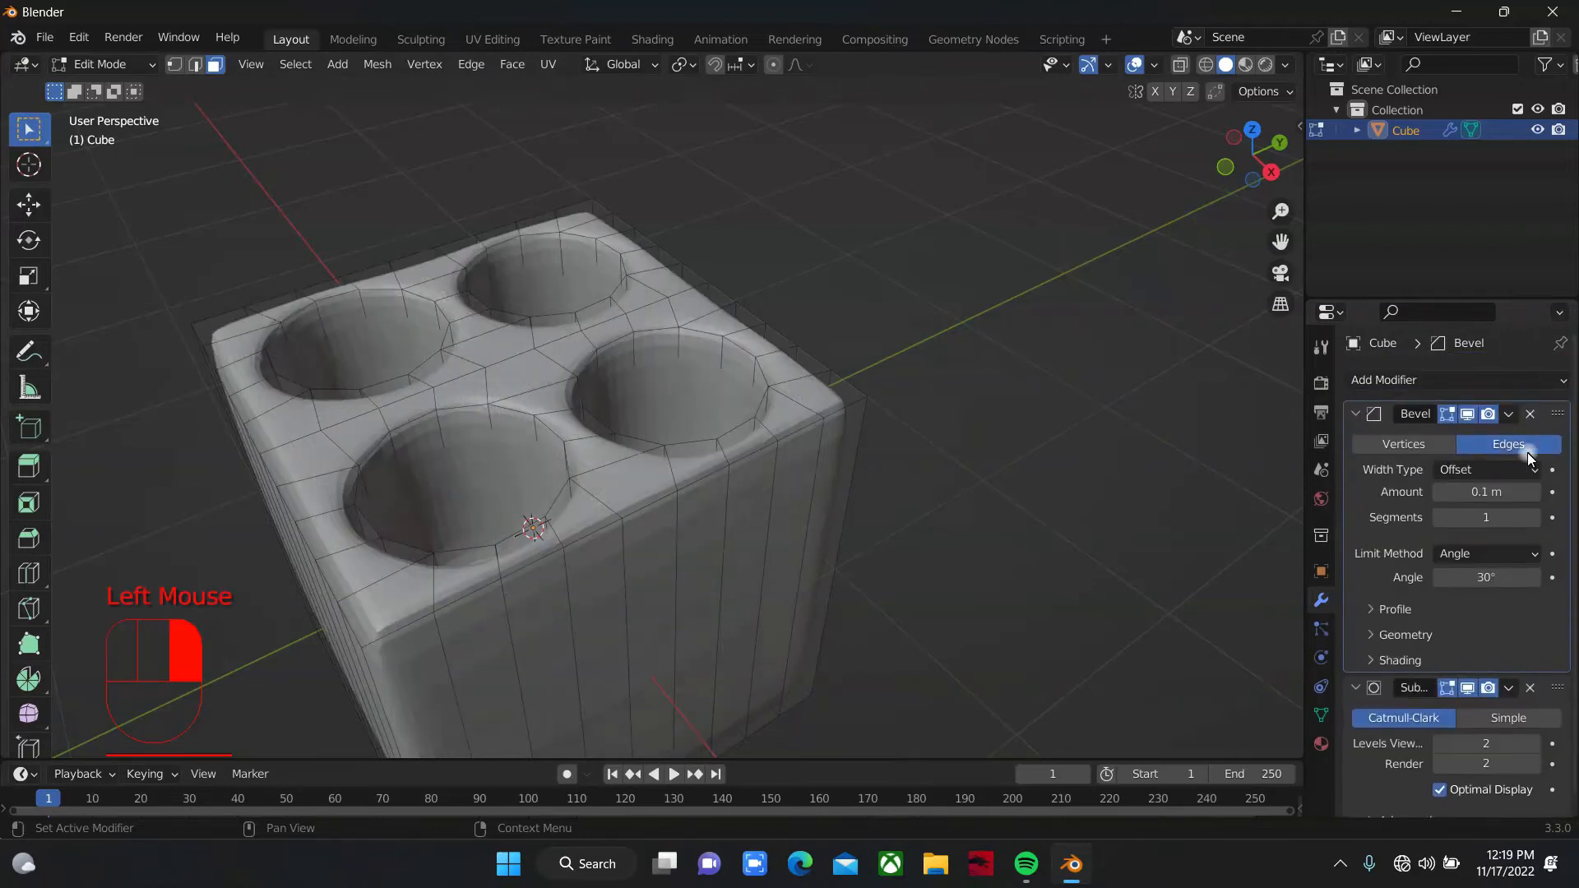
Step: Set the Bevel modifier to 2 segments and an amount of 0.09 m
{"action": "left_click", "coordinate": [1531, 516]}
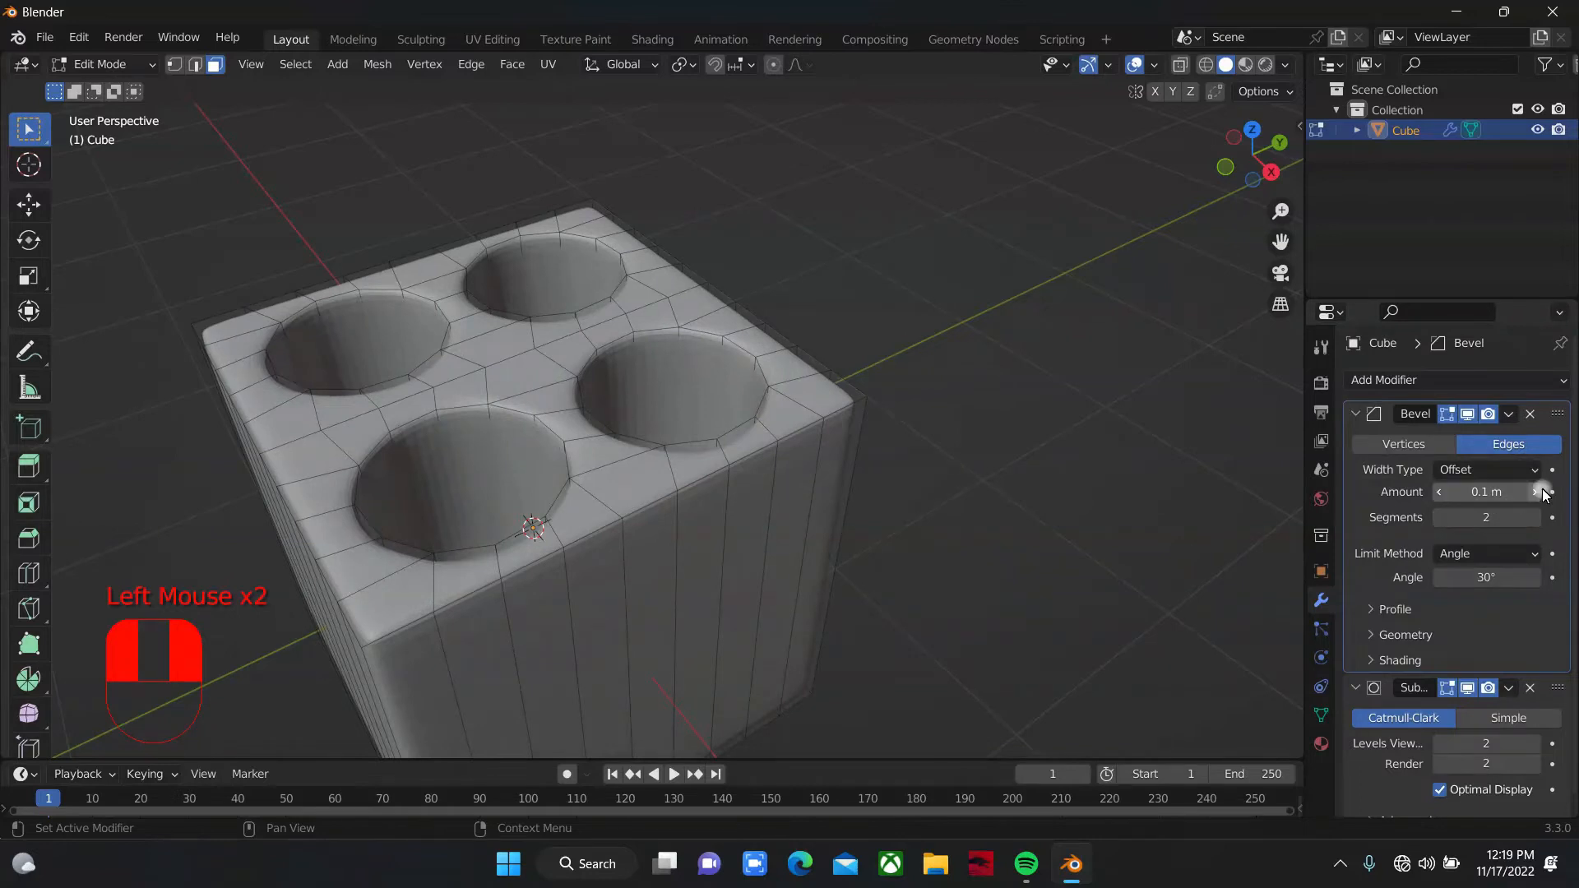
{"action": "left_click", "coordinate": [1441, 492]}
{"action": "left_click_drag", "start_coordinate": [1271, 179], "coordinate": [1137, 237]}
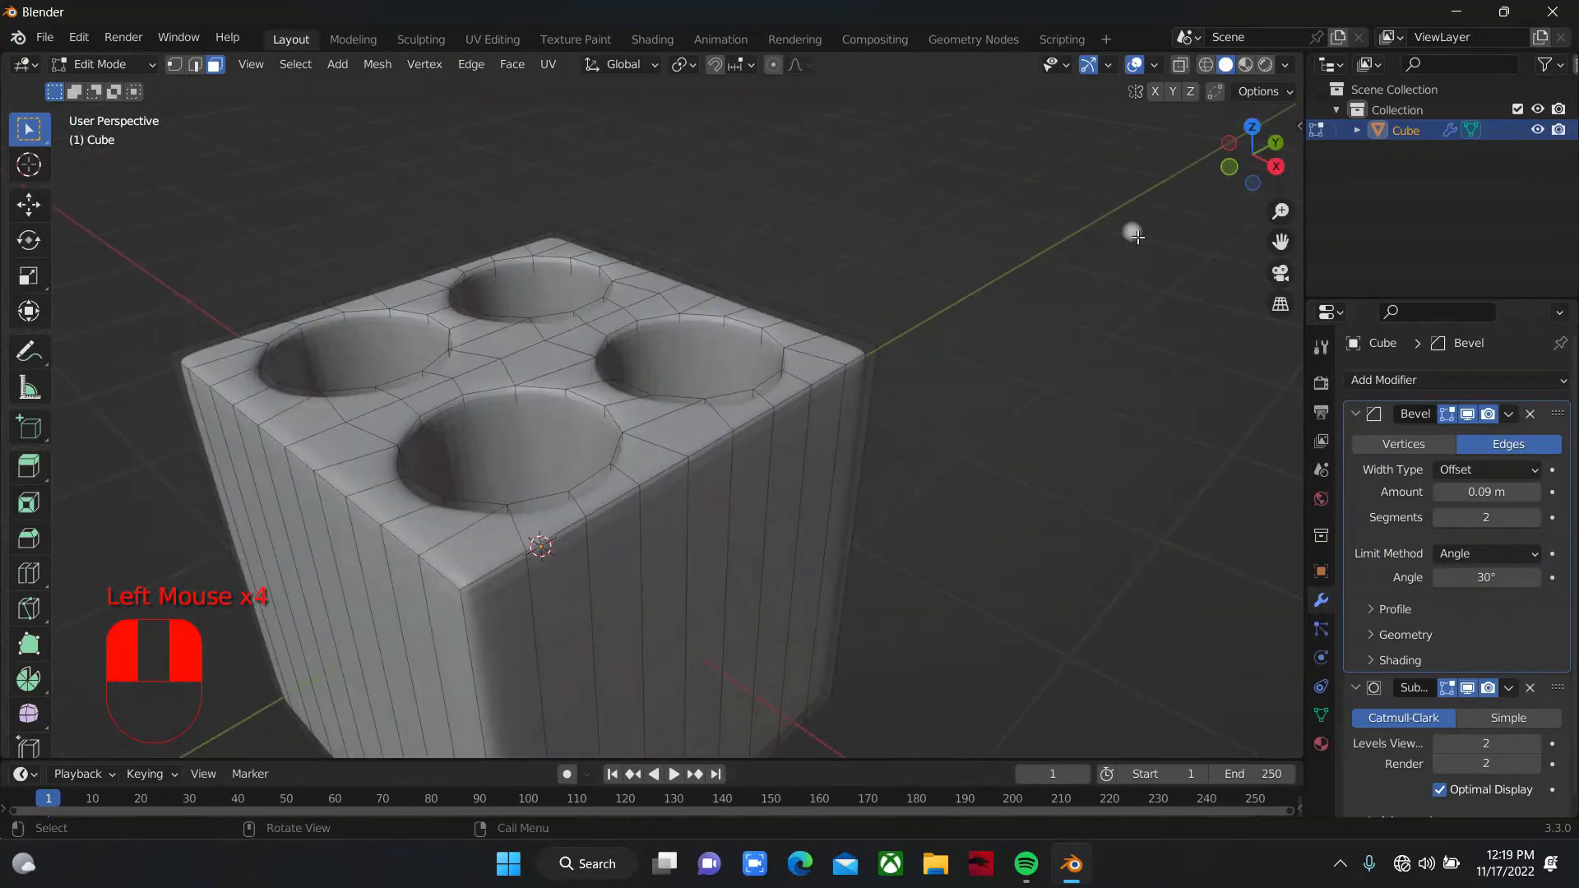
Step: Return to Object Mode and shade the cube with the four holes smooth
{"action": "key", "text": "Tab"}
{"action": "right_click", "coordinate": [589, 457]}
{"action": "left_click", "coordinate": [589, 456]}
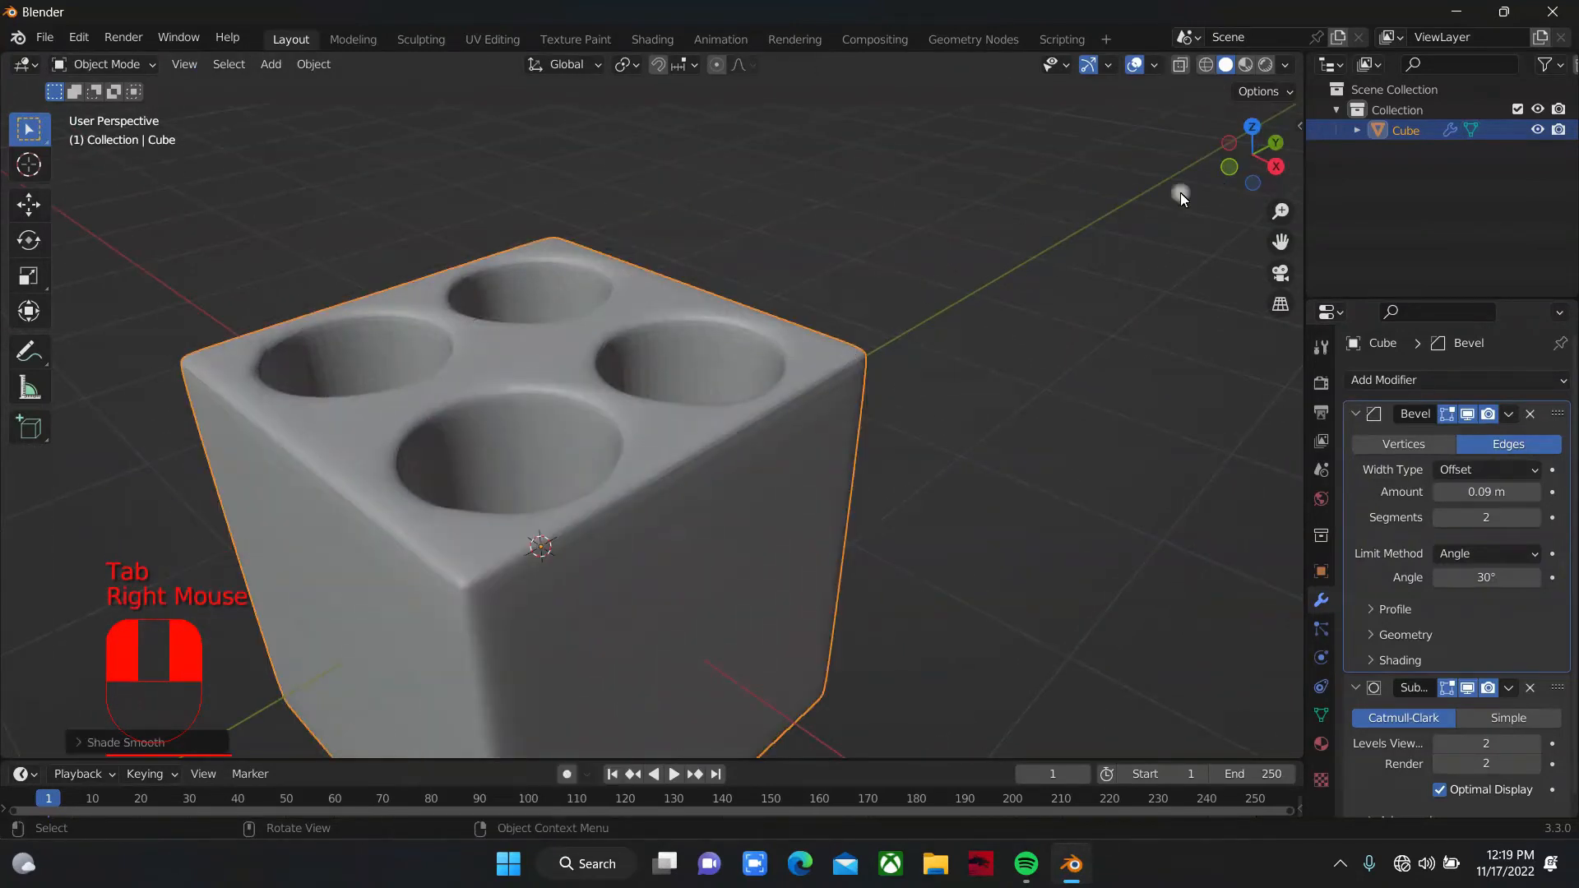
{"action": "left_click_drag", "start_coordinate": [1261, 160], "coordinate": [1192, 169]}
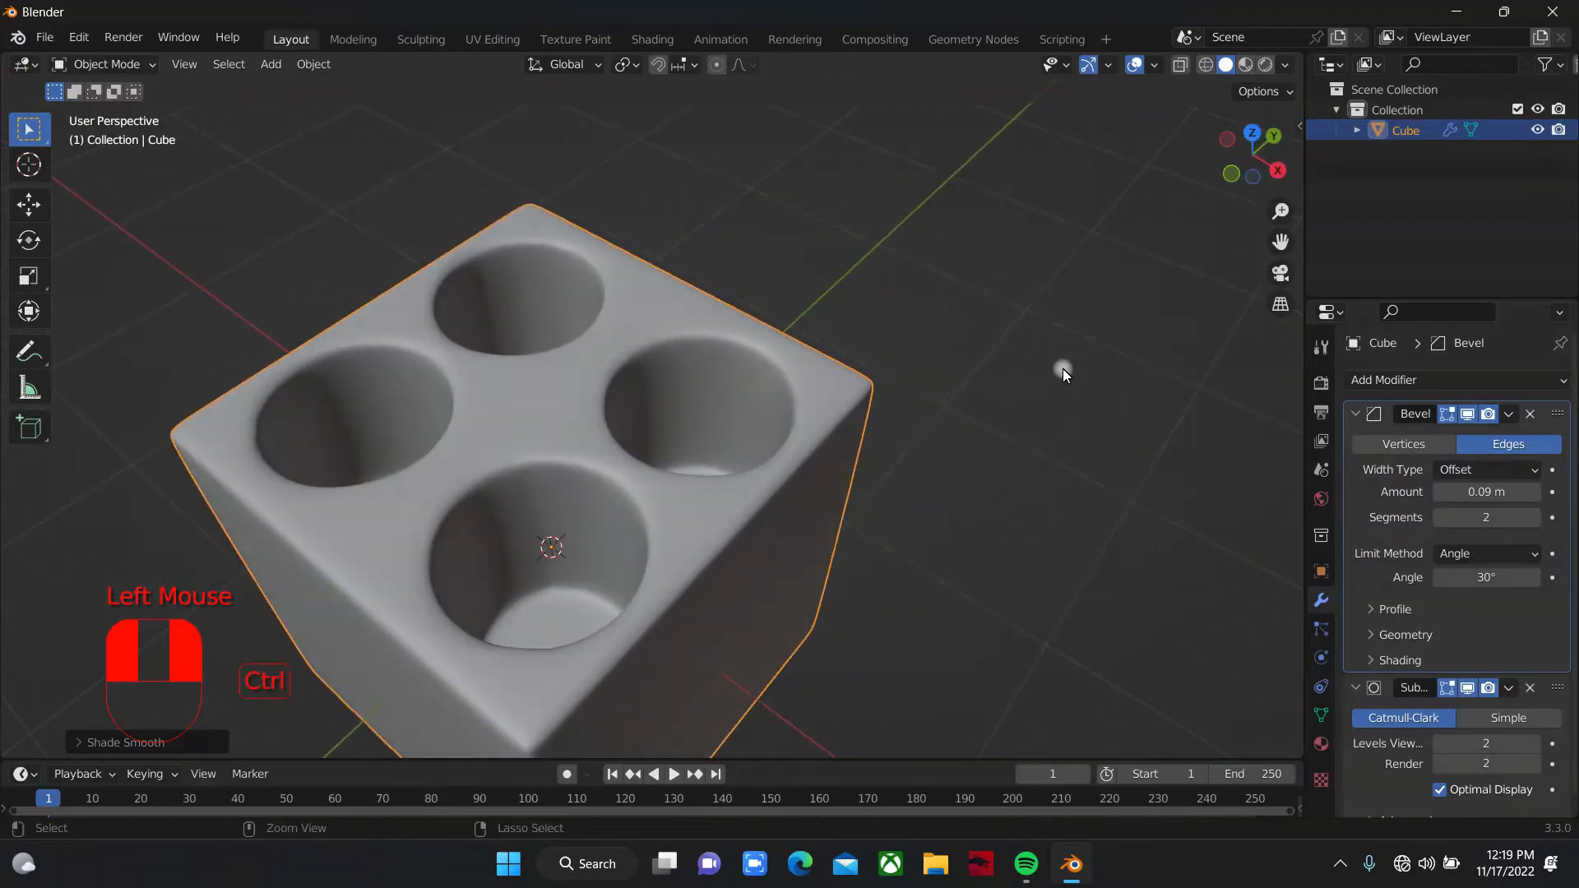
Step: Undo the smooth shading, modifiers, extrusion and circles back to the four selected 3 × 3 face blocks
{"action": "key", "text": "ctrl+z"}
{"action": "key", "text": "ctrl+z"}
{"action": "key", "text": "ctrl+z"}
{"action": "key", "text": "ctrl+z"}
{"action": "key", "text": "ctrl+z"}
{"action": "key", "text": "ctrl+z"}
{"action": "key", "text": "ctrl+z"}
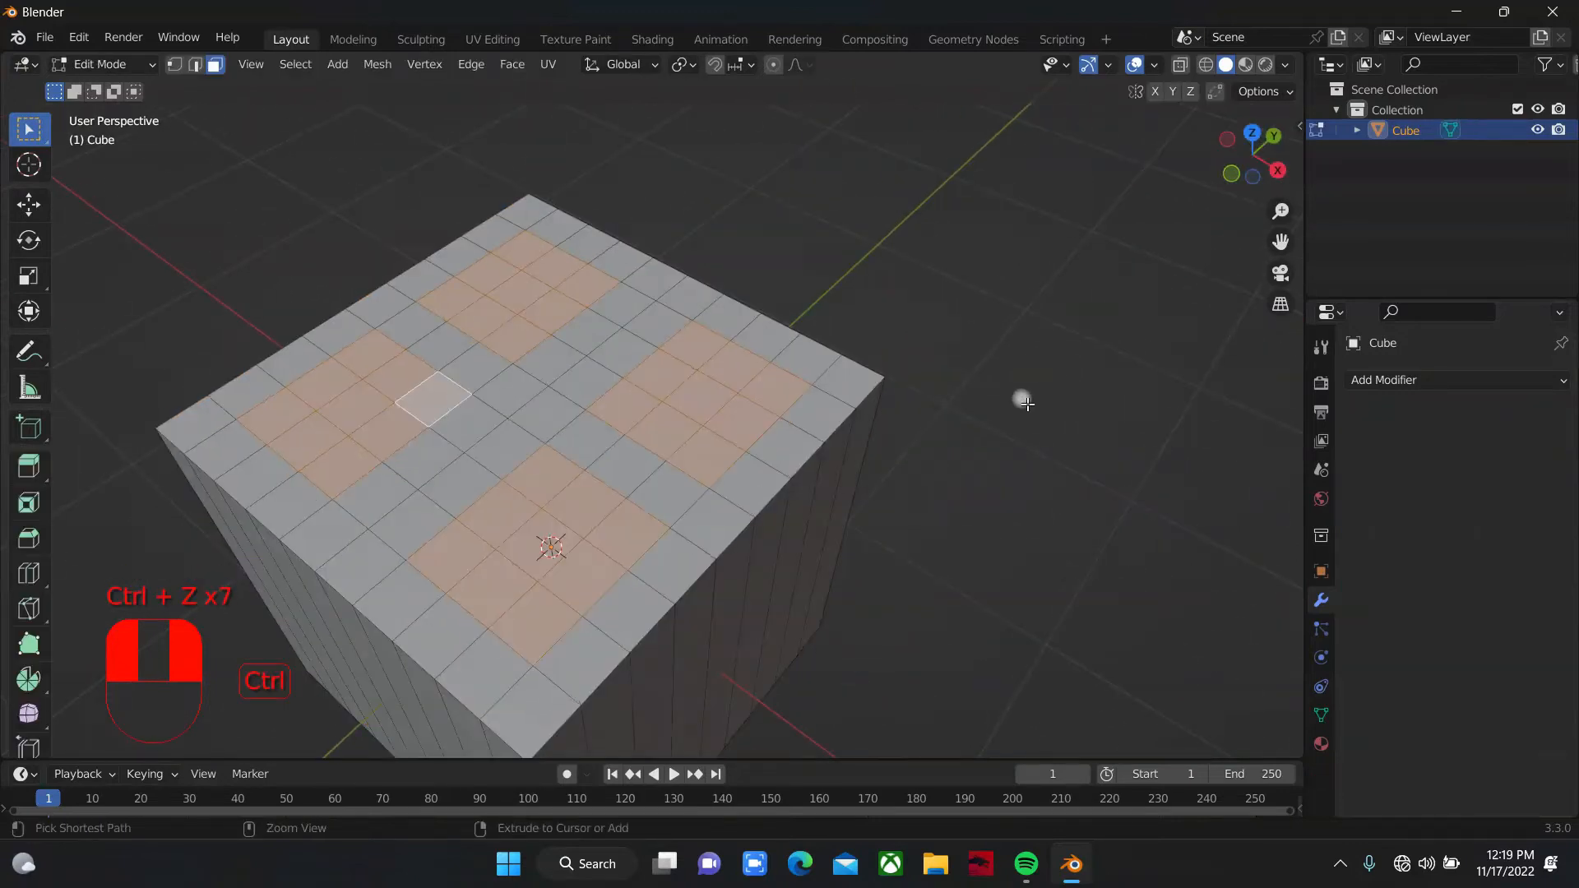
{"action": "left_click_drag", "start_coordinate": [1228, 184], "coordinate": [1242, 176]}
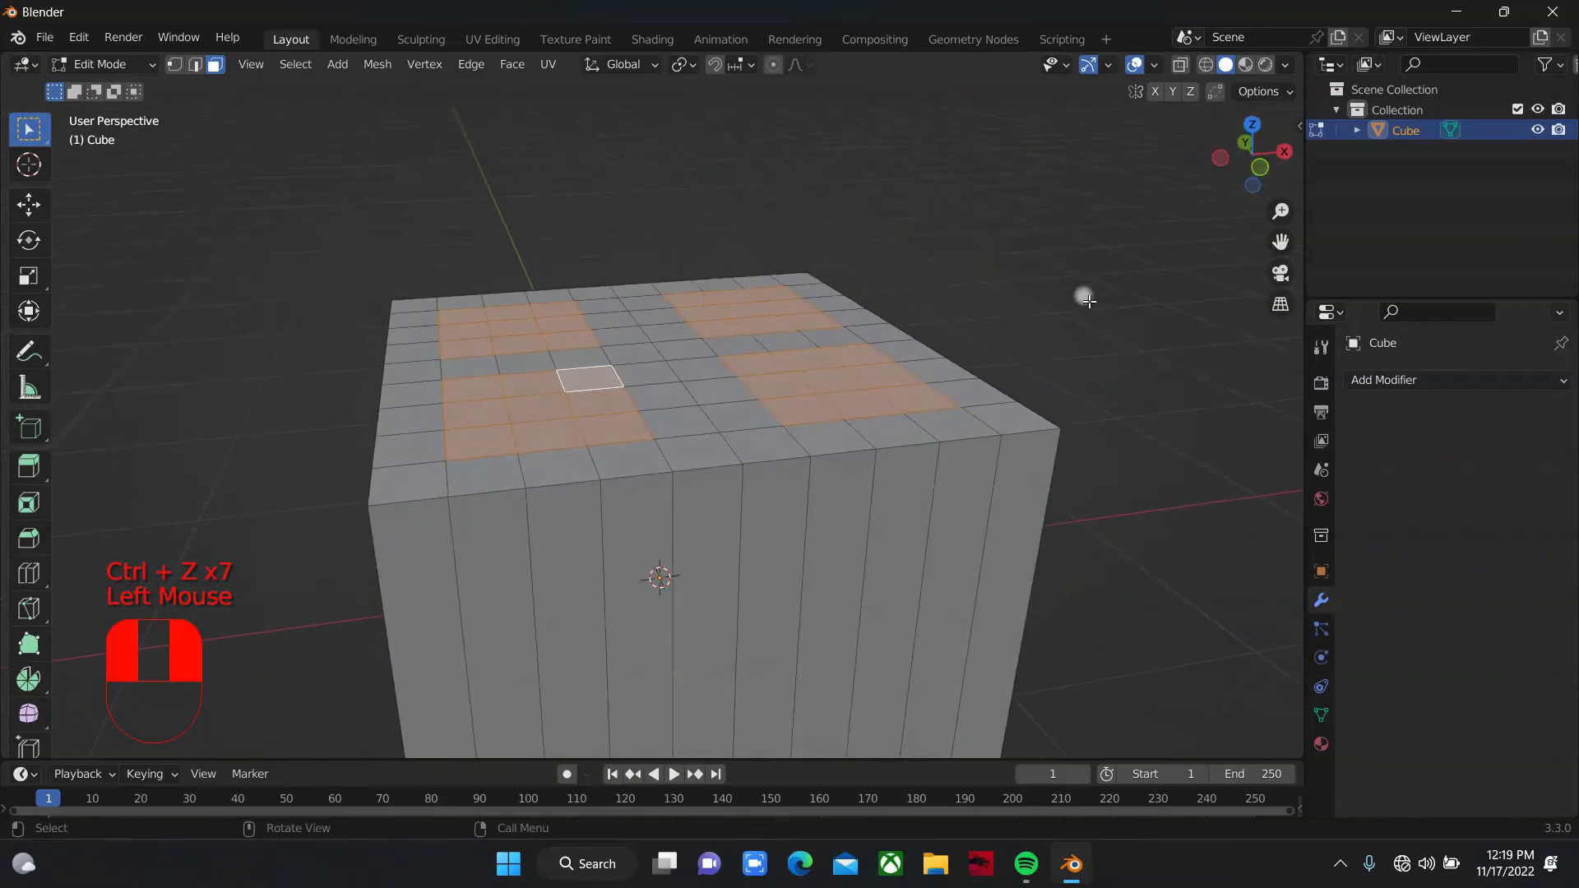
{"action": "scroll", "coordinate": [980, 392], "scroll_direction": "down", "scroll_amount": 2}
{"action": "left_click", "coordinate": [1240, 172]}
{"action": "left_click_drag", "start_coordinate": [1238, 170], "coordinate": [1190, 259]}
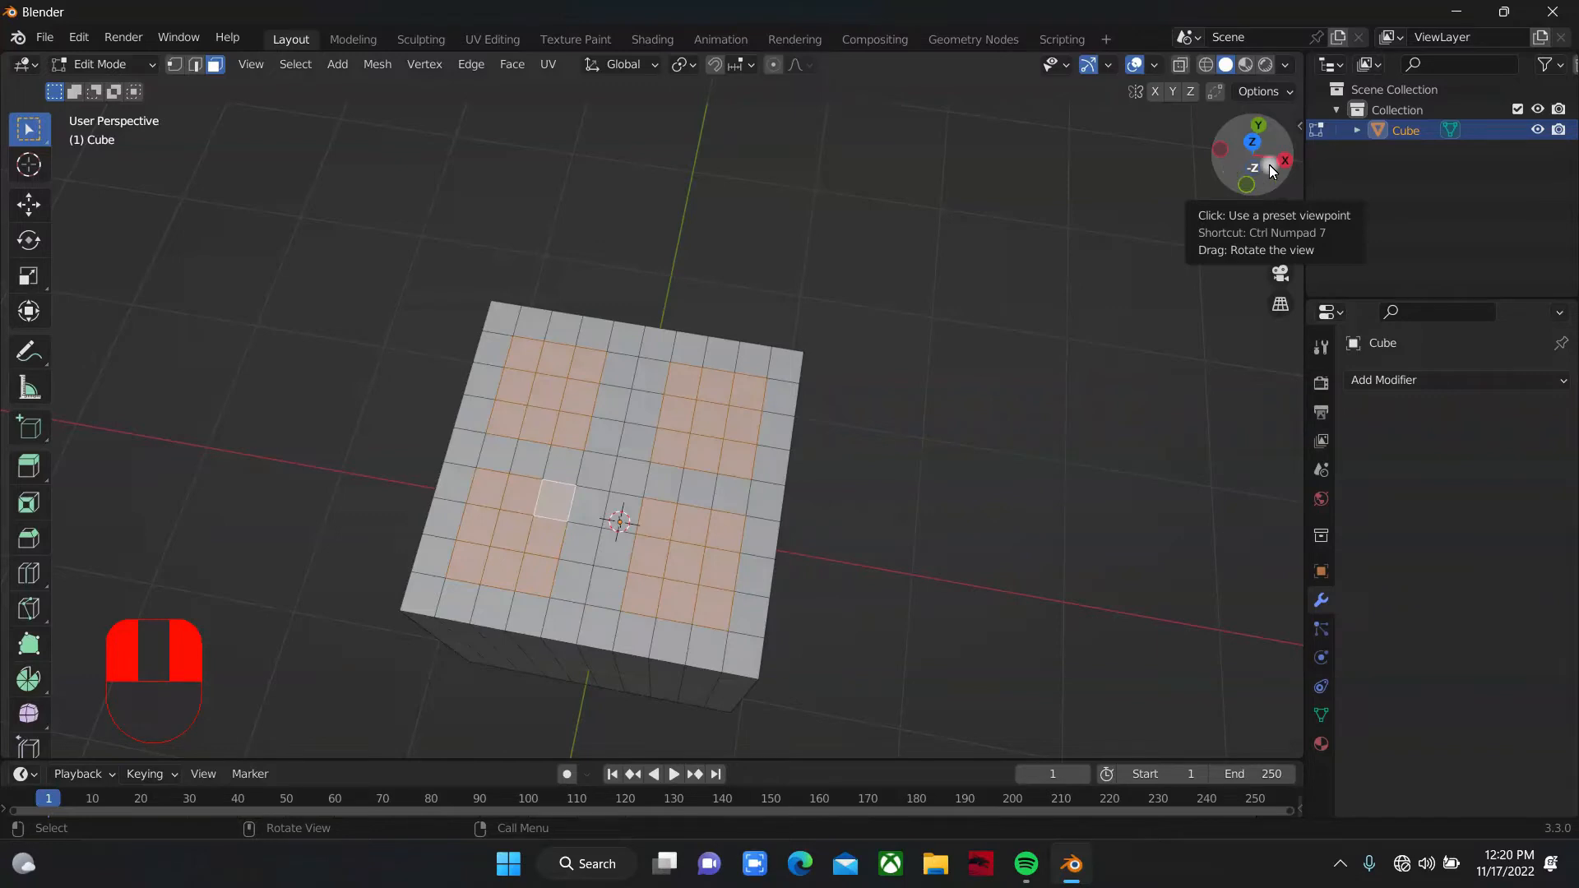
{"action": "left_click_drag", "start_coordinate": [1263, 175], "coordinate": [1259, 175]}
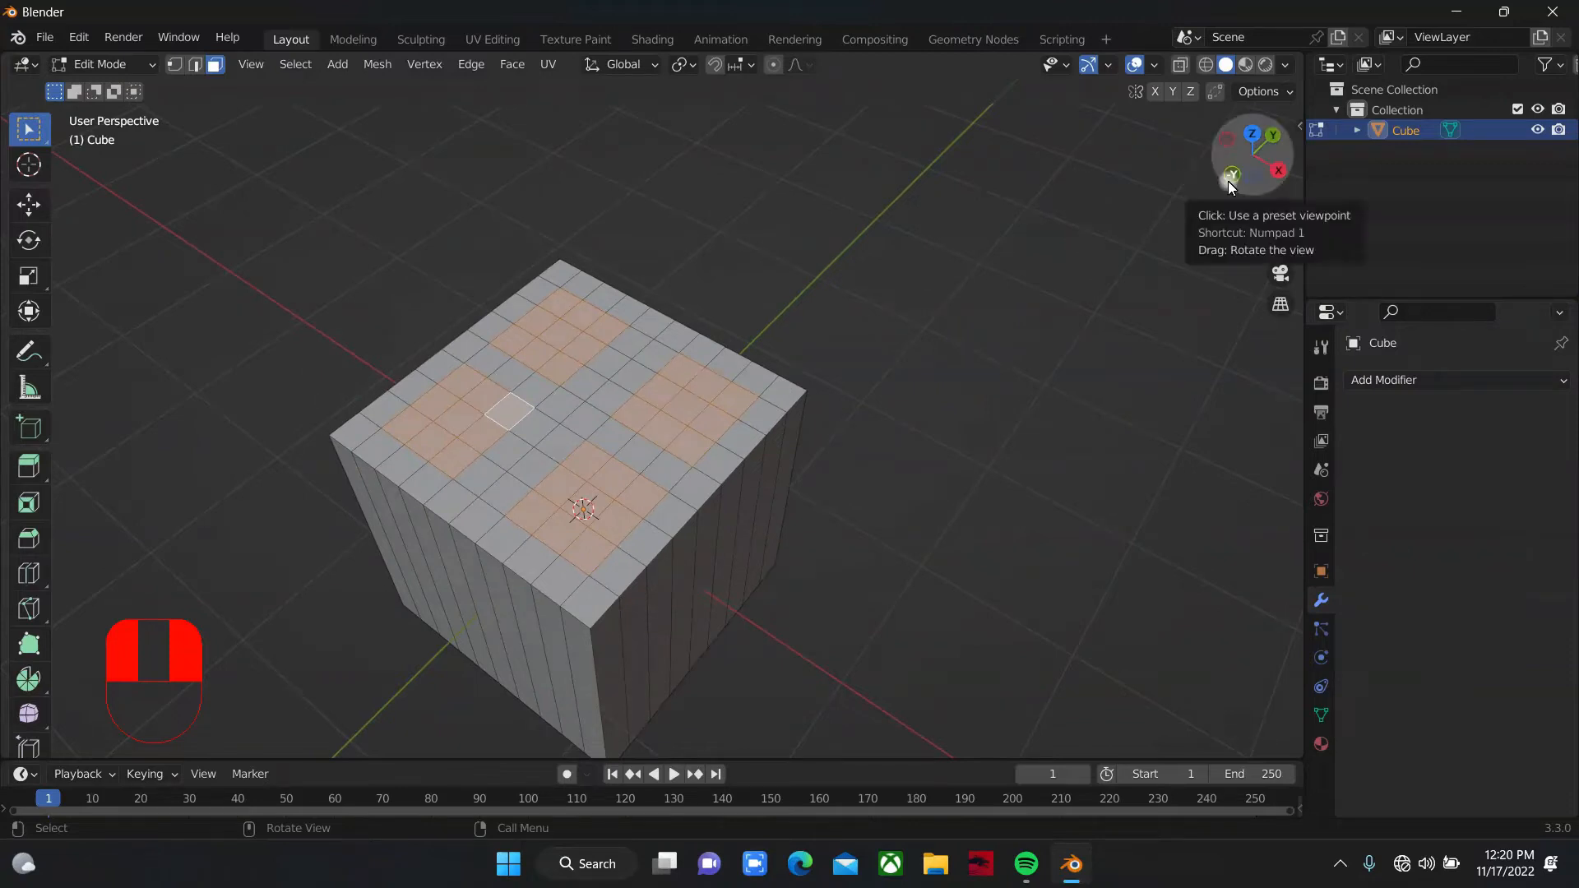
{"action": "left_click_drag", "start_coordinate": [1240, 189], "coordinate": [1043, 317]}
Step: Undo the face selections and all loop cuts back to the plain cube, and return to Object Mode
{"action": "key", "text": "ctrl+z"}
{"action": "key", "text": "ctrl+z"}
{"action": "key", "text": "ctrl+z"}
{"action": "key", "text": "ctrl+z"}
{"action": "key", "text": "ctrl+z"}
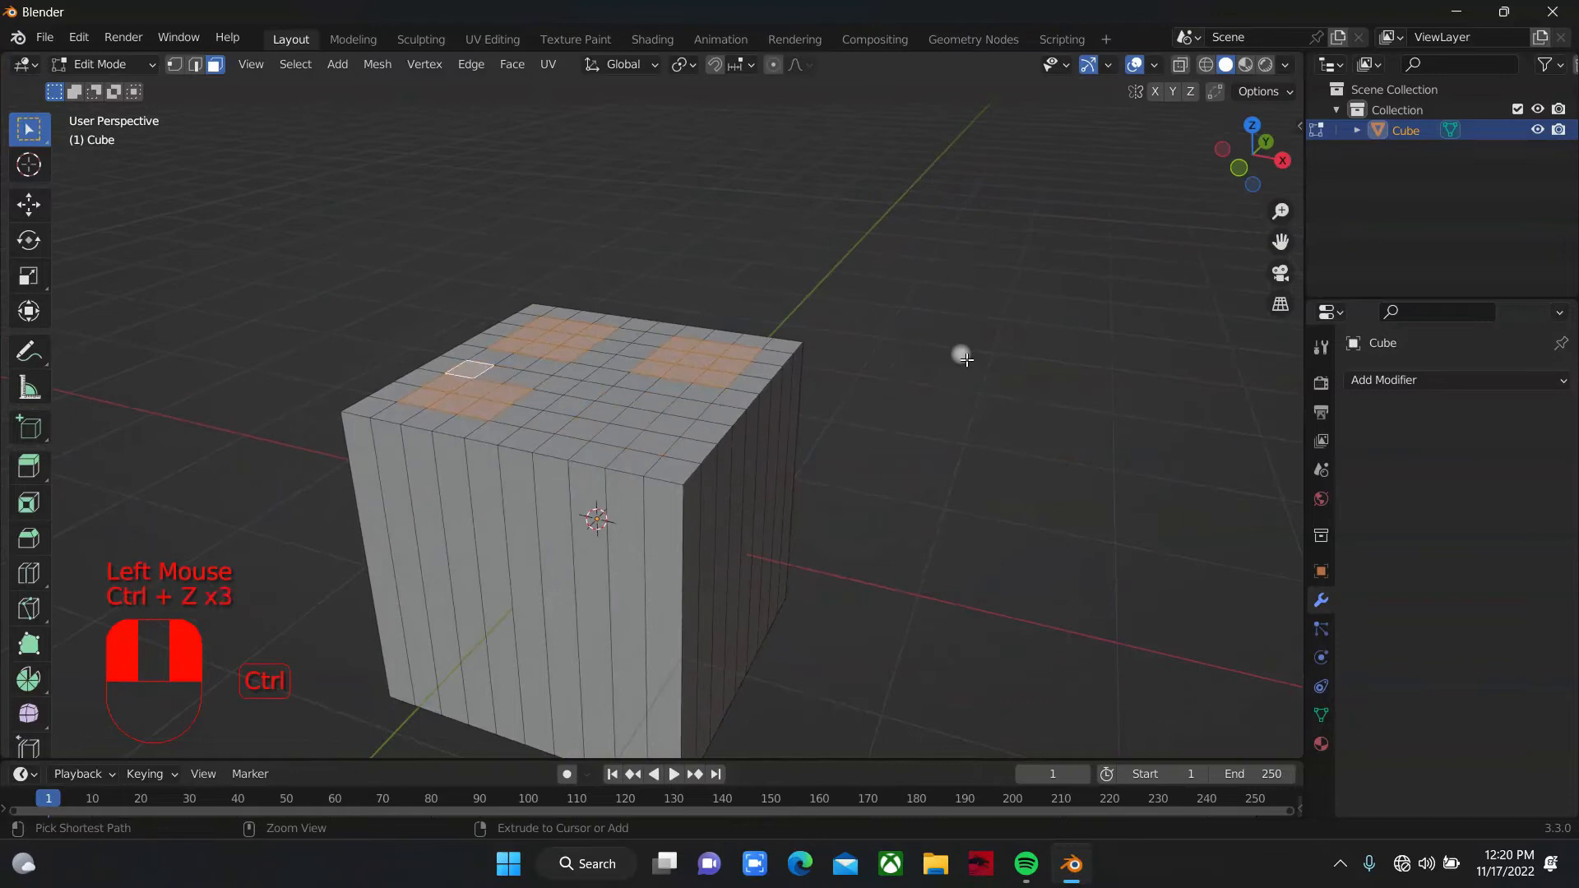
{"action": "key", "text": "ctrl+z"}
{"action": "key", "text": "ctrl+z"}
{"action": "key", "text": "ctrl+z"}
{"action": "key", "text": "ctrl+z"}
{"action": "key", "text": "ctrl+z"}
{"action": "key", "text": "ctrl+z"}
{"action": "key", "text": "ctrl+z"}
{"action": "key", "text": "ctrl+z"}
{"action": "key", "text": "ctrl+z"}
{"action": "key", "text": "ctrl+z"}
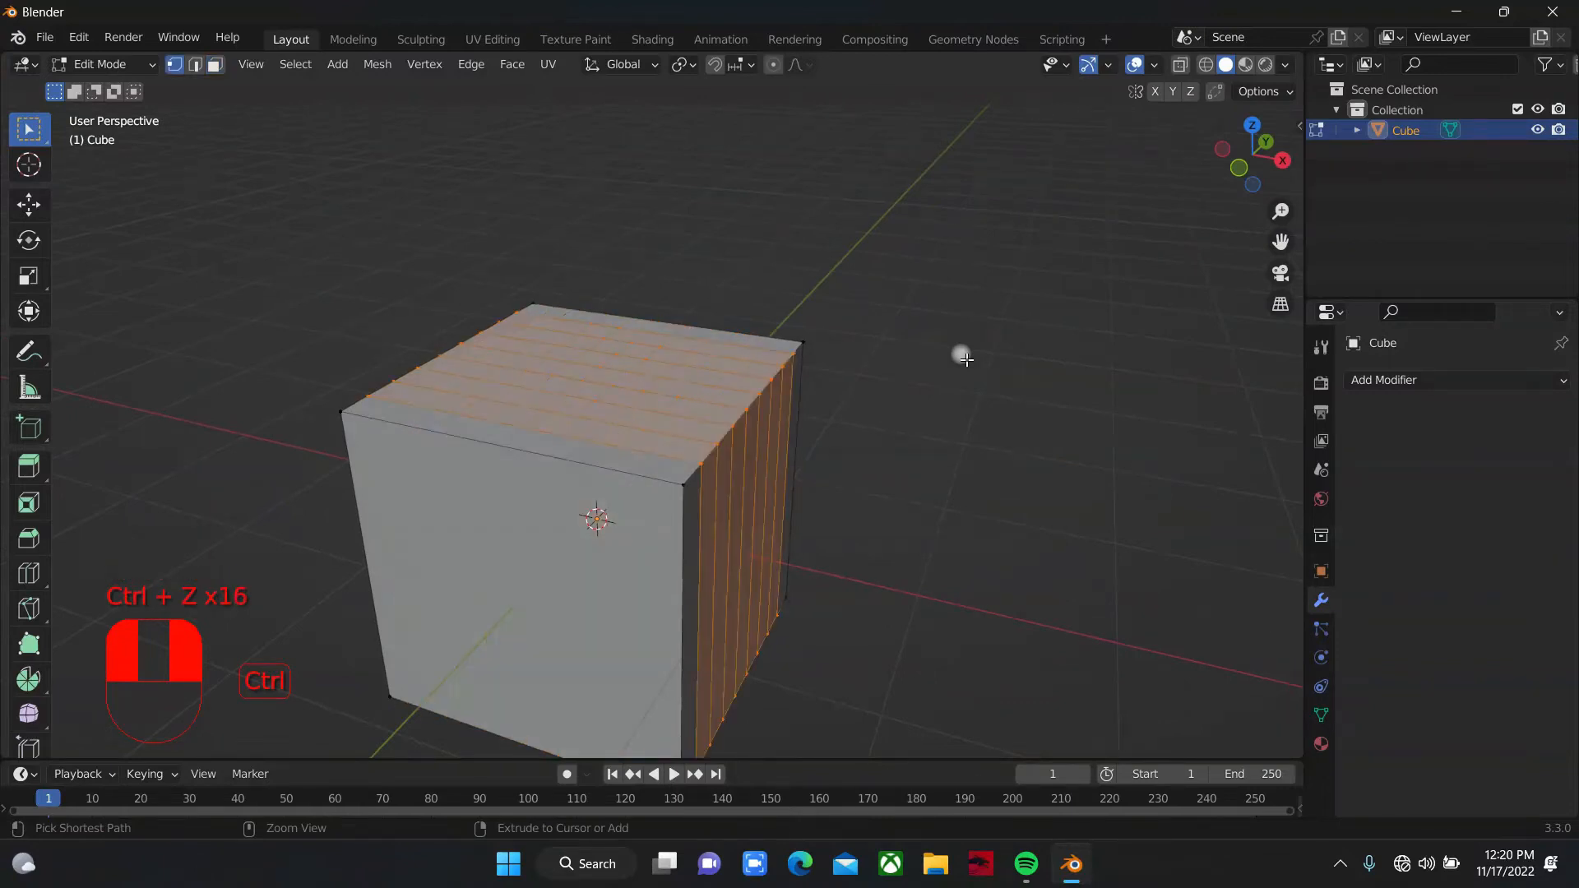
{"action": "key", "text": "ctrl+z"}
{"action": "key", "text": "ctrl+z"}
{"action": "key", "text": "ctrl+z"}
{"action": "key", "text": "ctrl+z"}
{"action": "key", "text": "ctrl+z"}
{"action": "key", "text": "ctrl+z"}
{"action": "key", "text": "ctrl+z"}
{"action": "left_click_drag", "start_coordinate": [1209, 199], "coordinate": [1225, 226]}
{"action": "left_click_drag", "start_coordinate": [1252, 156], "coordinate": [1209, 161]}
{"action": "key", "text": "Tab"}
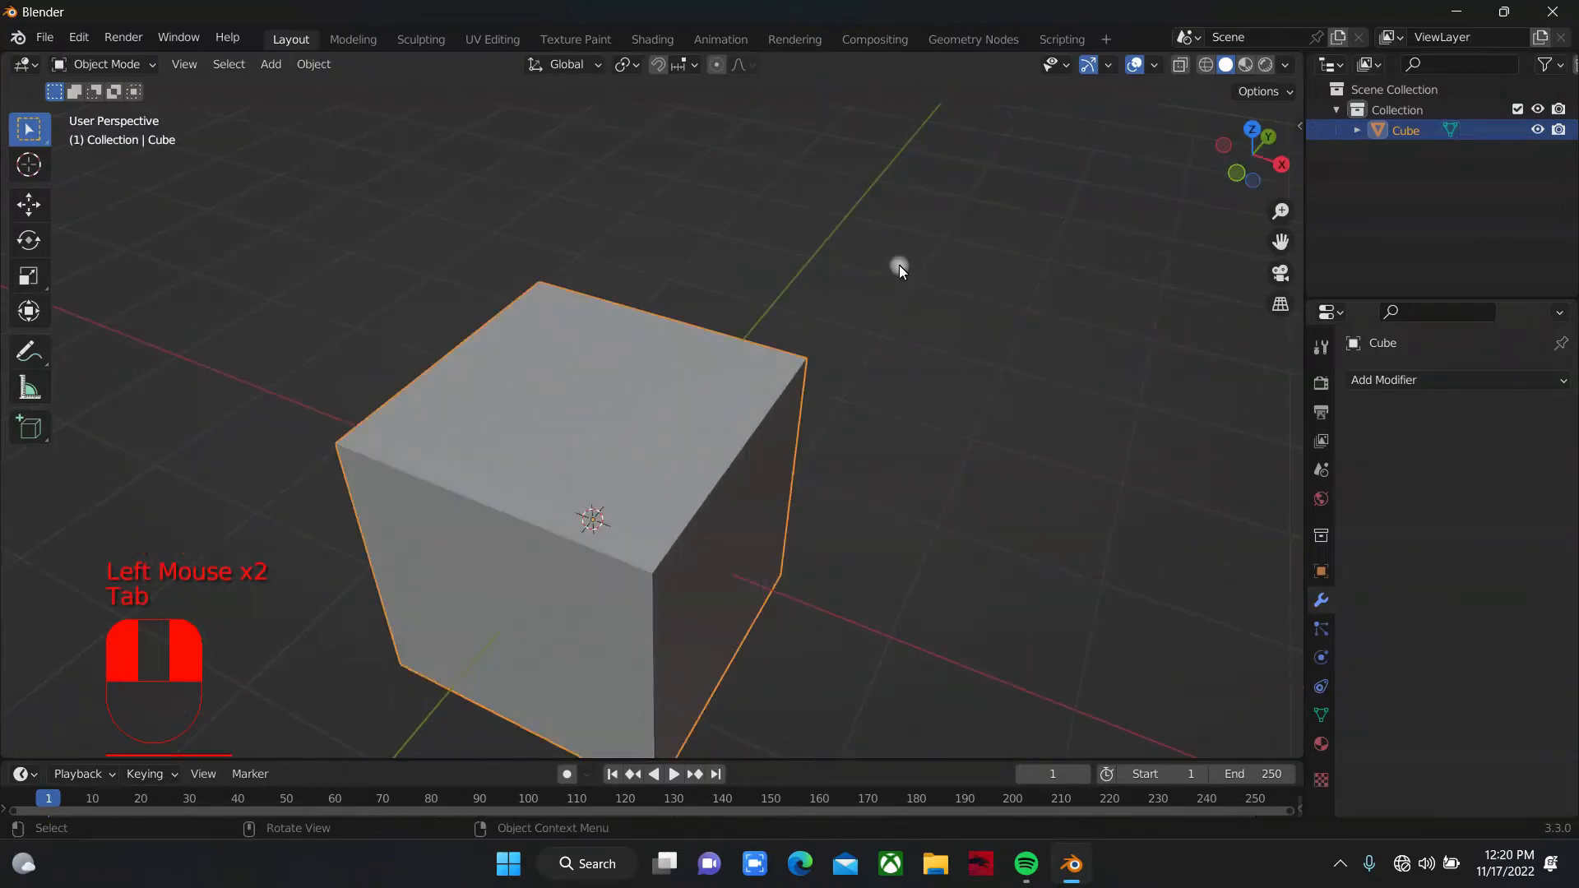
{"action": "left_click_drag", "start_coordinate": [1240, 170], "coordinate": [1378, 206]}
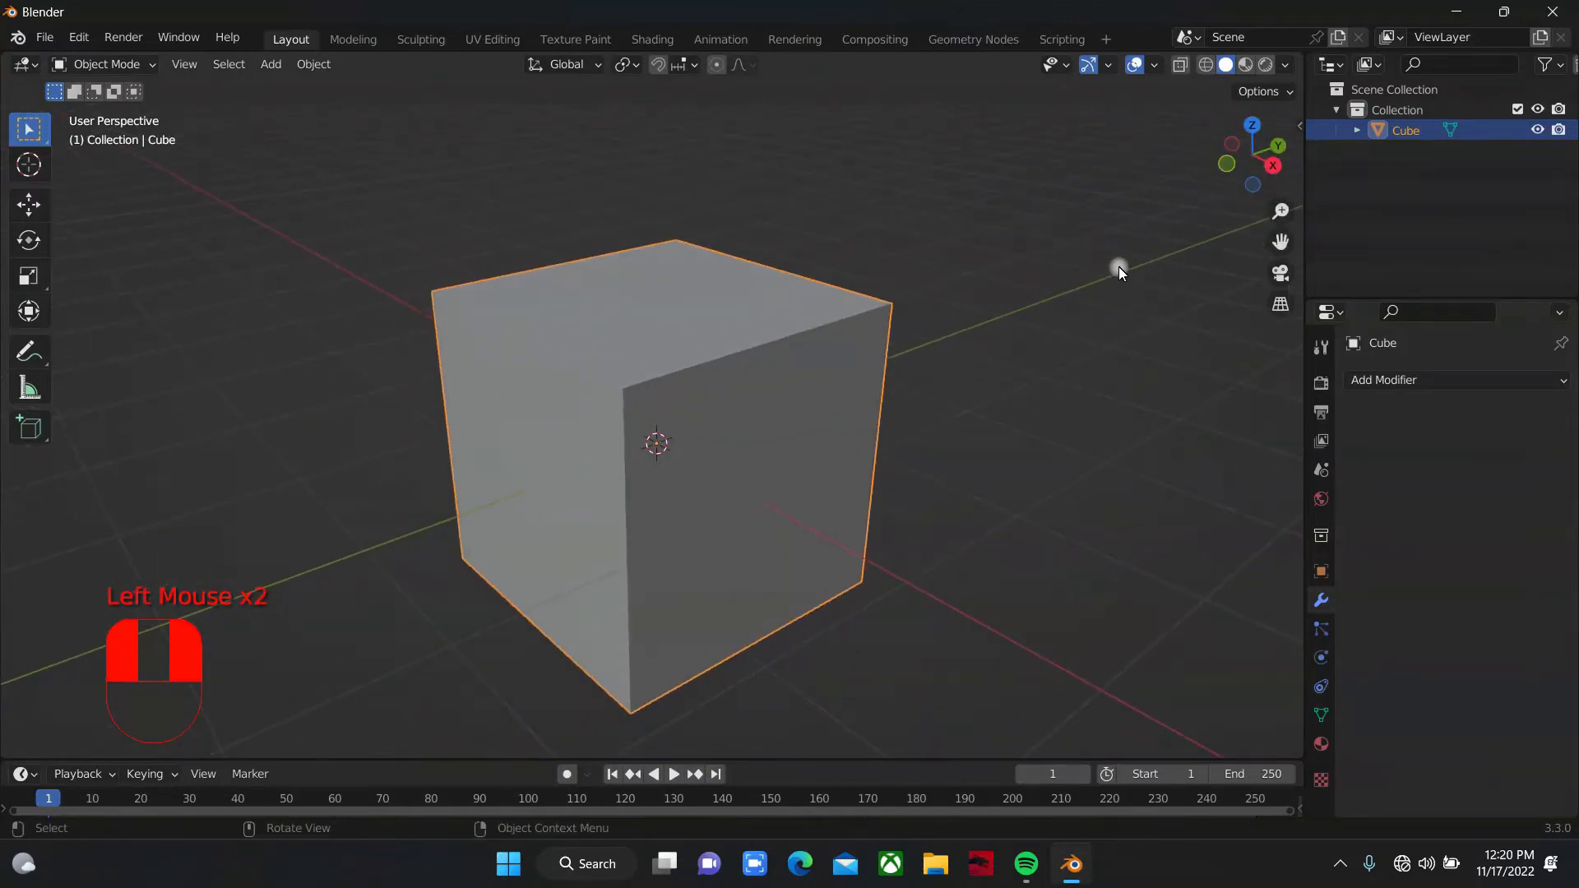
{"action": "left_click_drag", "start_coordinate": [1246, 156], "coordinate": [1230, 228]}
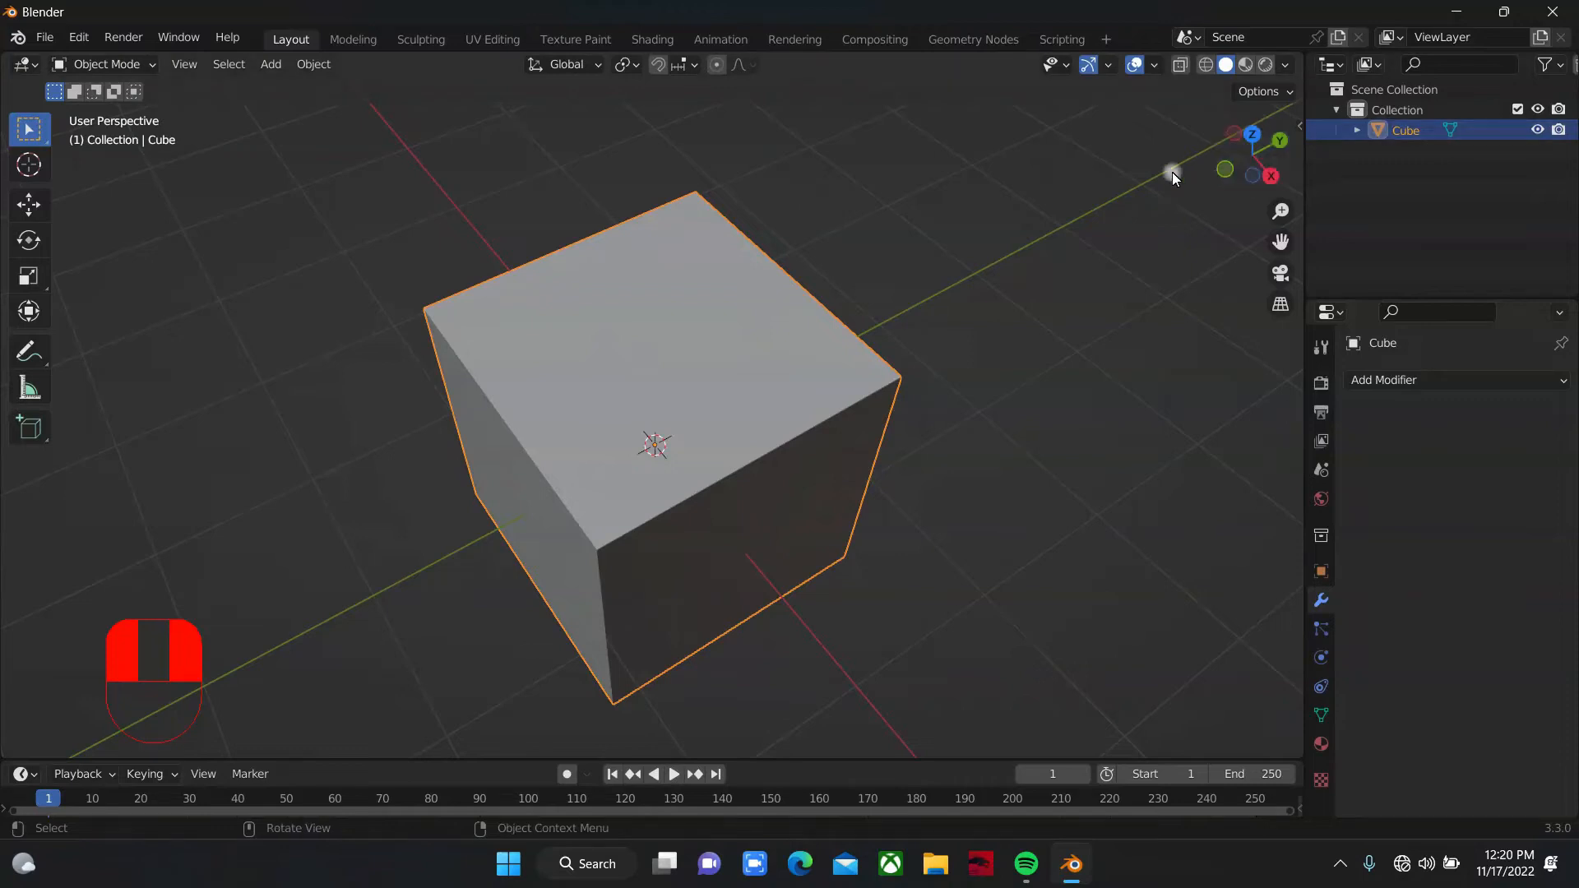
{"action": "left_click_drag", "start_coordinate": [1233, 158], "coordinate": [618, 367]}
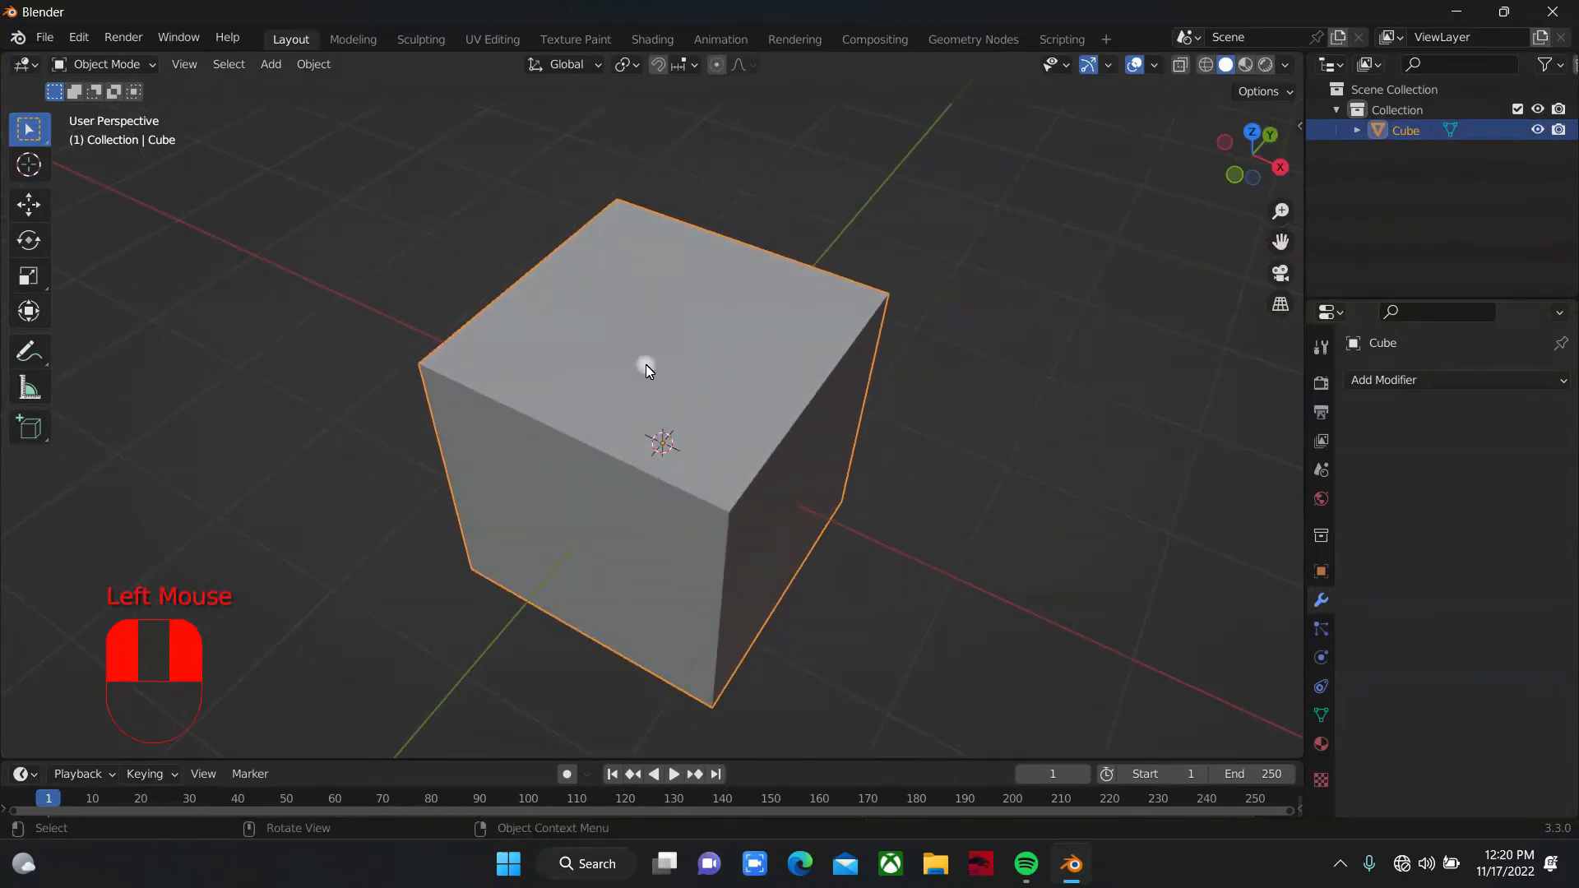
{"action": "left_click_drag", "start_coordinate": [1250, 152], "coordinate": [829, 363]}
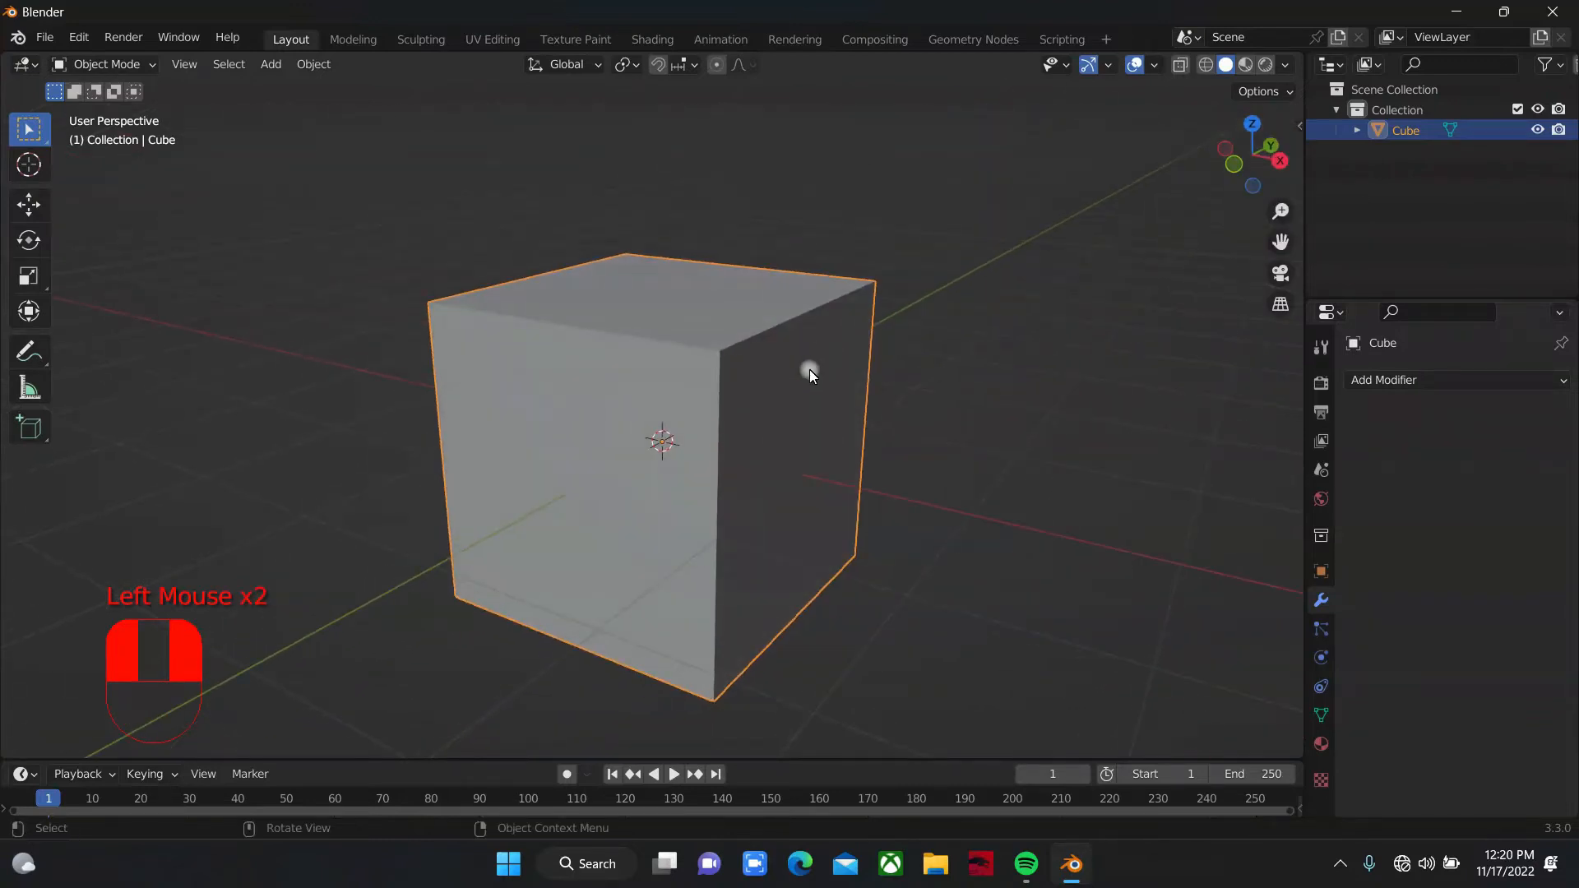
Step: Add a cylinder mesh and move it up along the Z axis until it rises out of the cube's top face
{"action": "key", "text": "shift+a"}
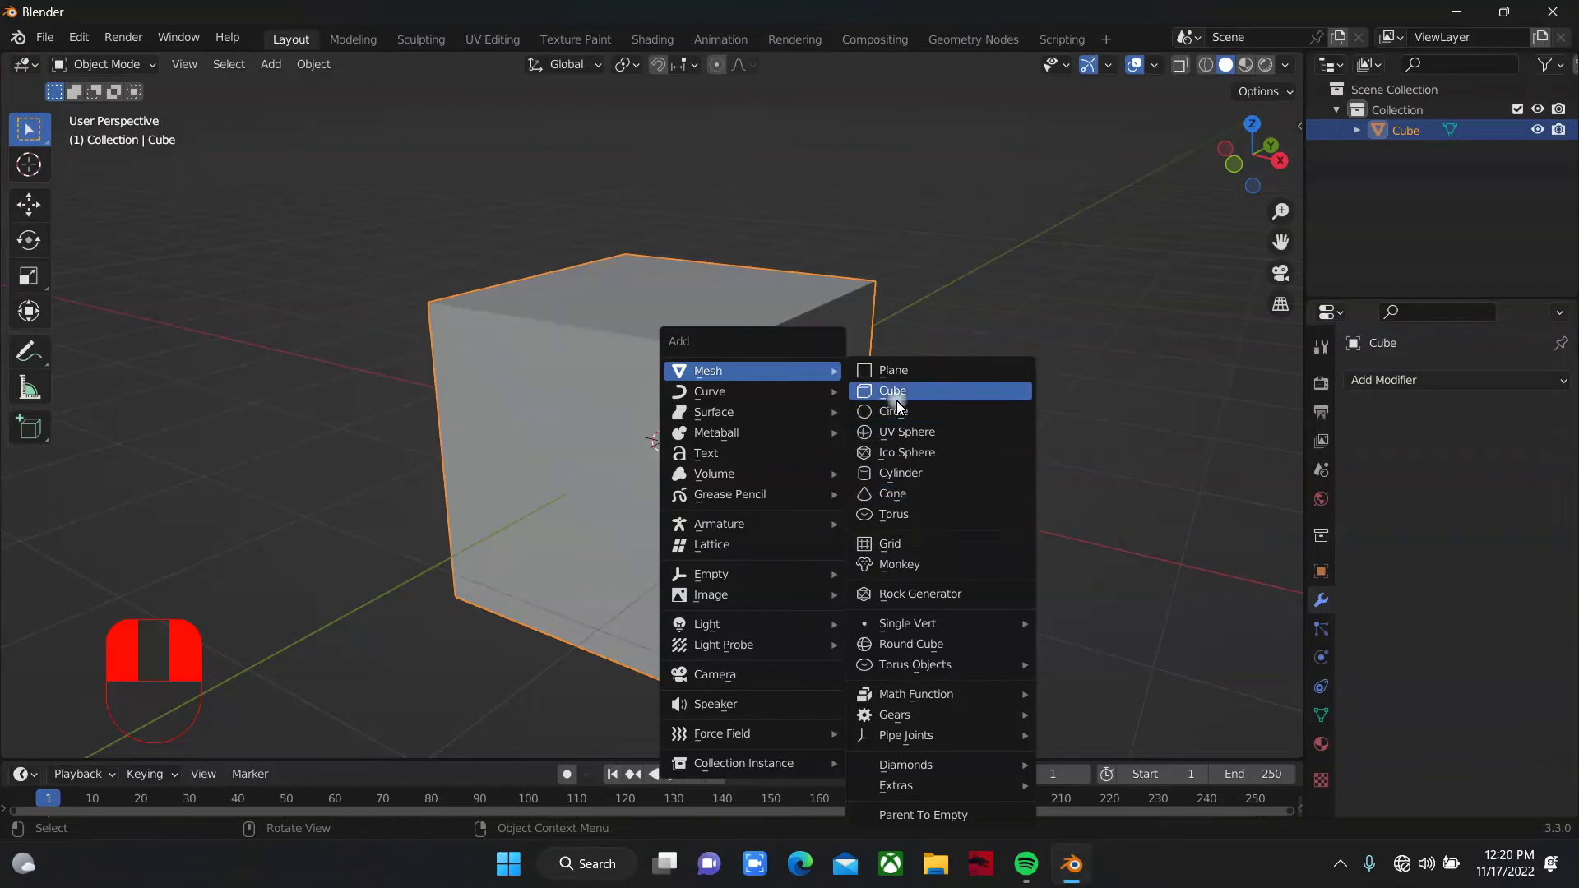
{"action": "left_click", "coordinate": [916, 477]}
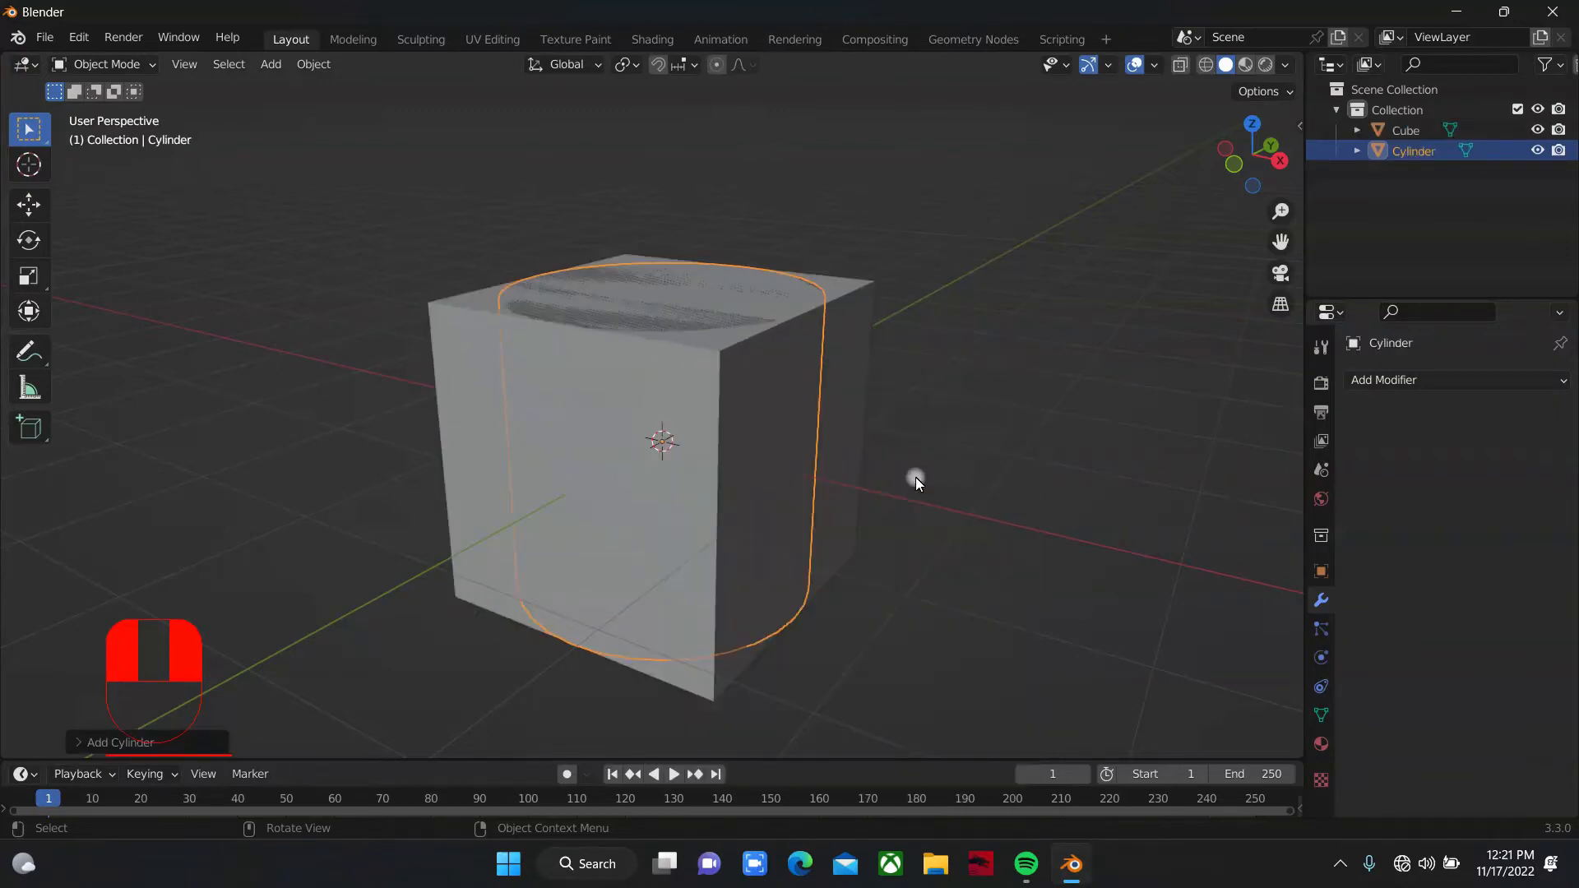
{"action": "key", "text": "g"}
{"action": "key", "text": "z"}
{"action": "left_click", "coordinate": [914, 248]}
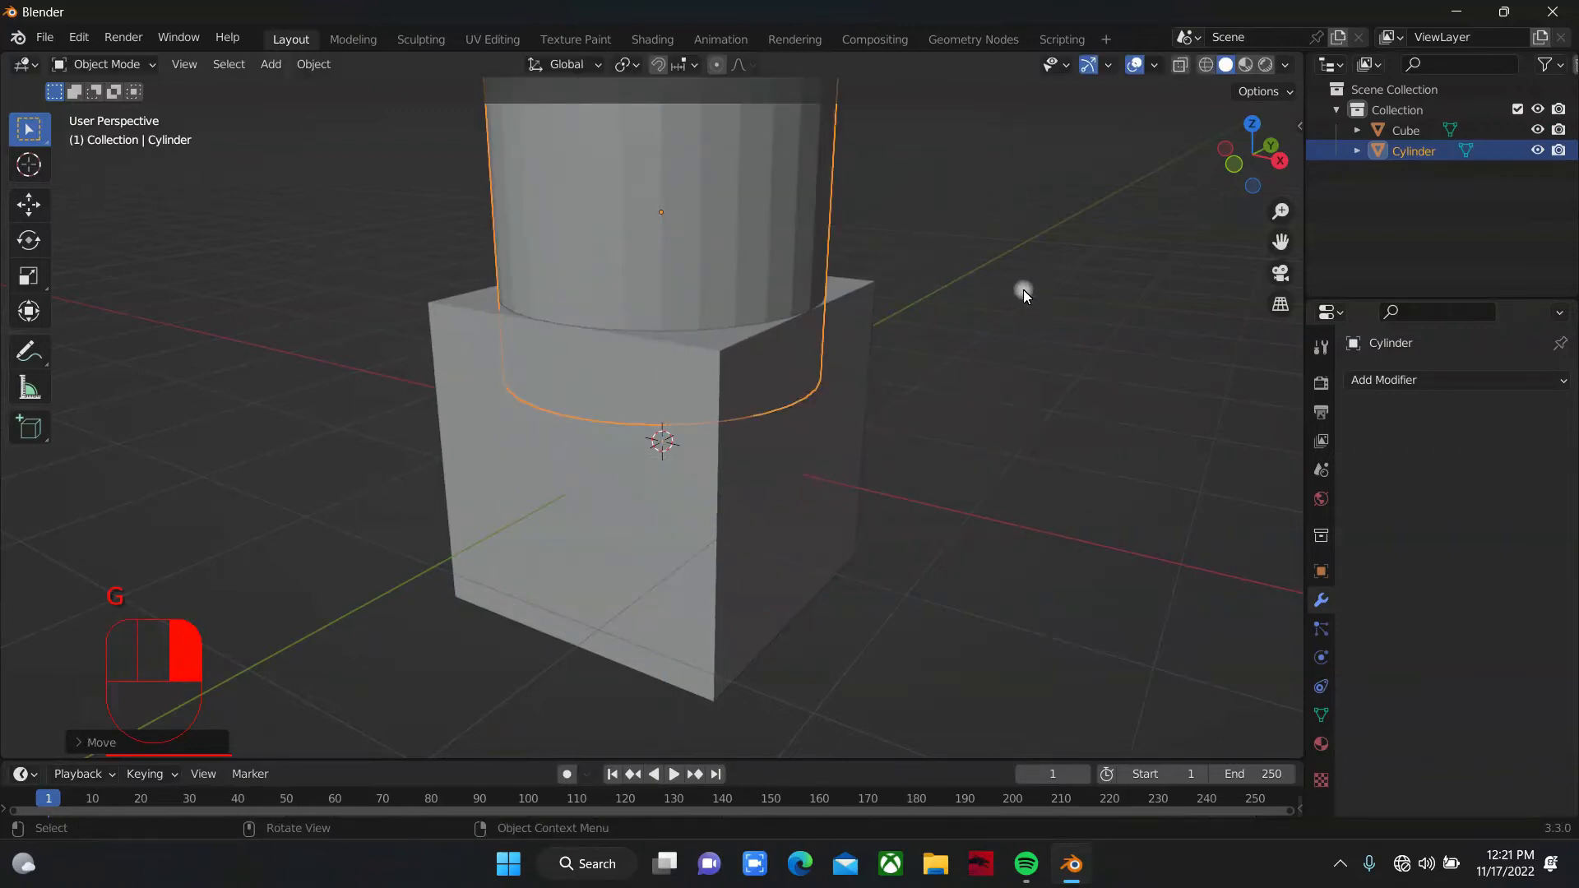
Step: Scale the cylinder down to fit within the cube's top face and lower it along Z so its base sinks into the cube
{"action": "scroll", "coordinate": [1262, 260], "scroll_direction": "down", "scroll_amount": 1}
{"action": "left_click_drag", "start_coordinate": [1279, 243], "coordinate": [1293, 363]}
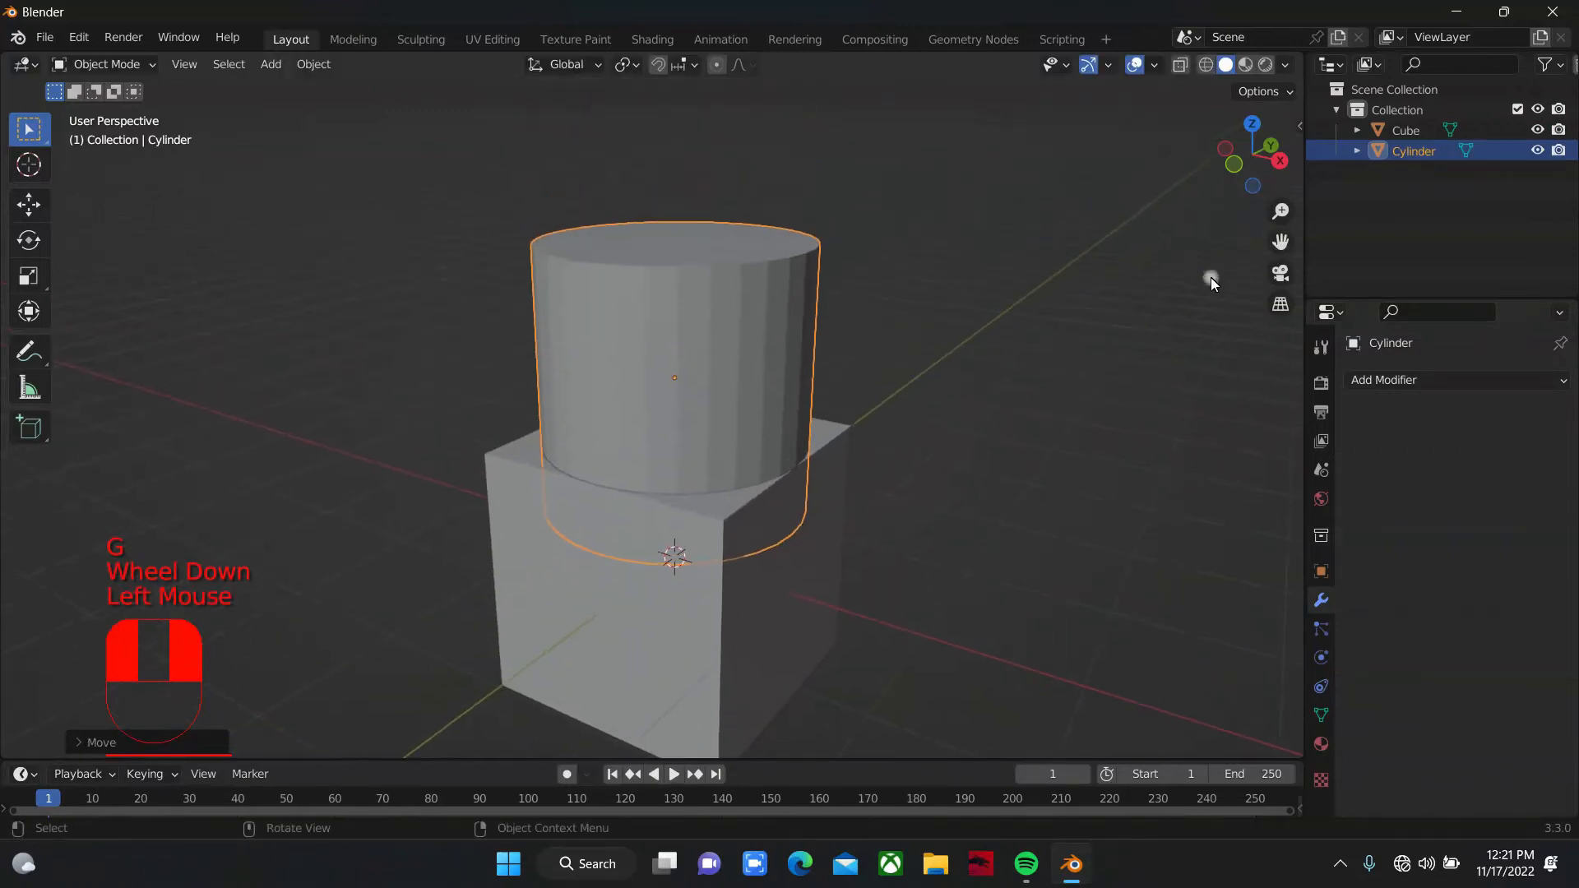
{"action": "key", "text": "s"}
{"action": "left_click", "coordinate": [881, 363]}
{"action": "scroll", "coordinate": [941, 363], "scroll_direction": "up", "scroll_amount": 2}
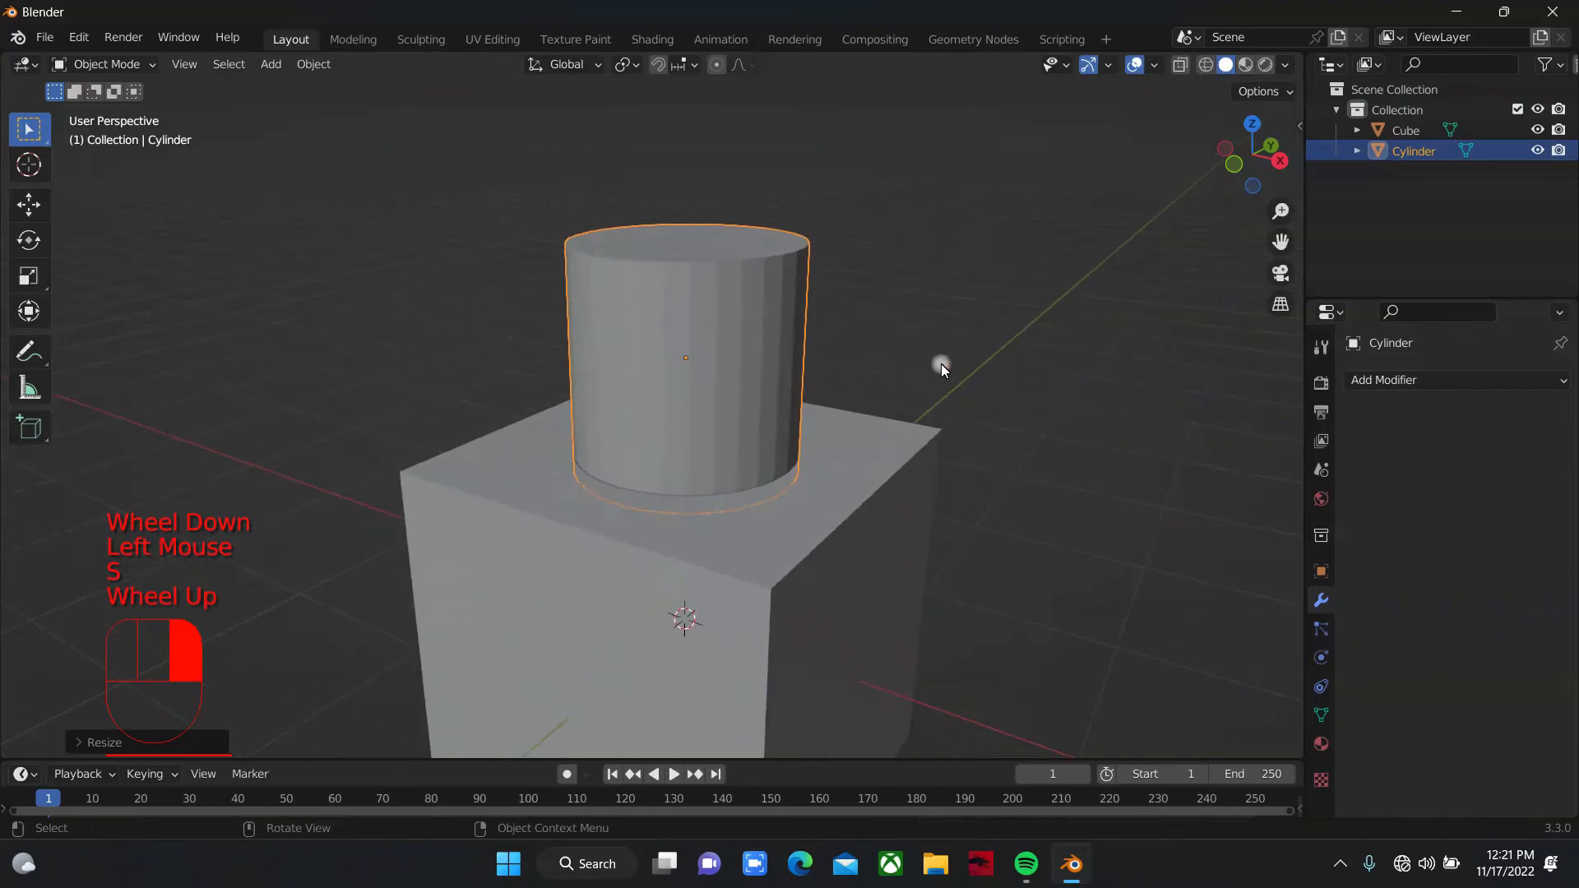
{"action": "left_click_drag", "start_coordinate": [1248, 148], "coordinate": [1237, 150]}
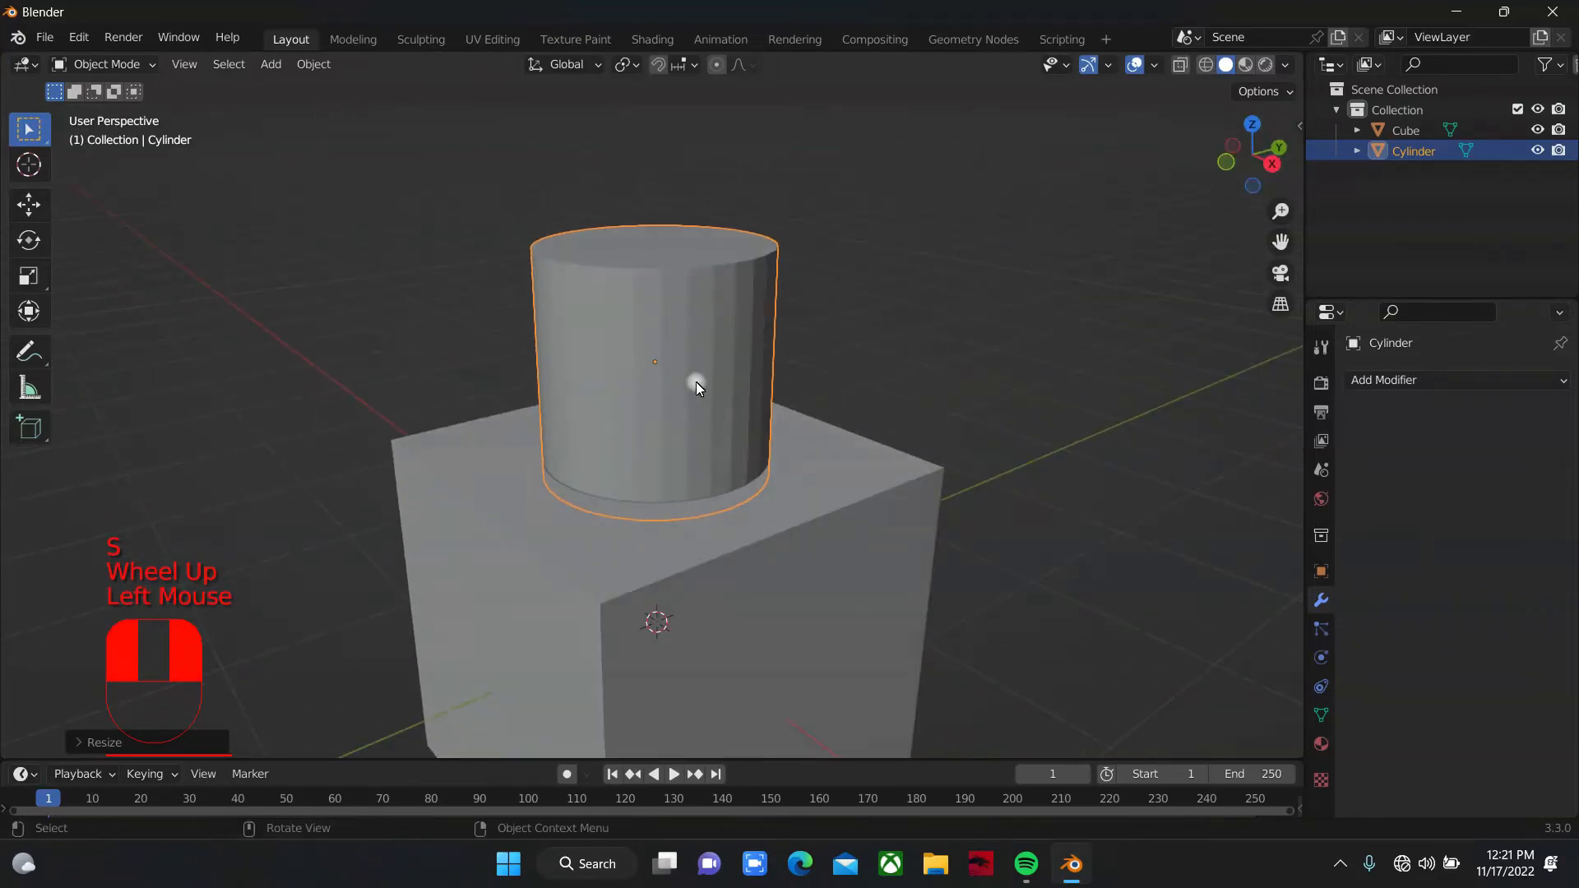
{"action": "key", "text": "g"}
{"action": "key", "text": "z"}
{"action": "left_click", "coordinate": [694, 431]}
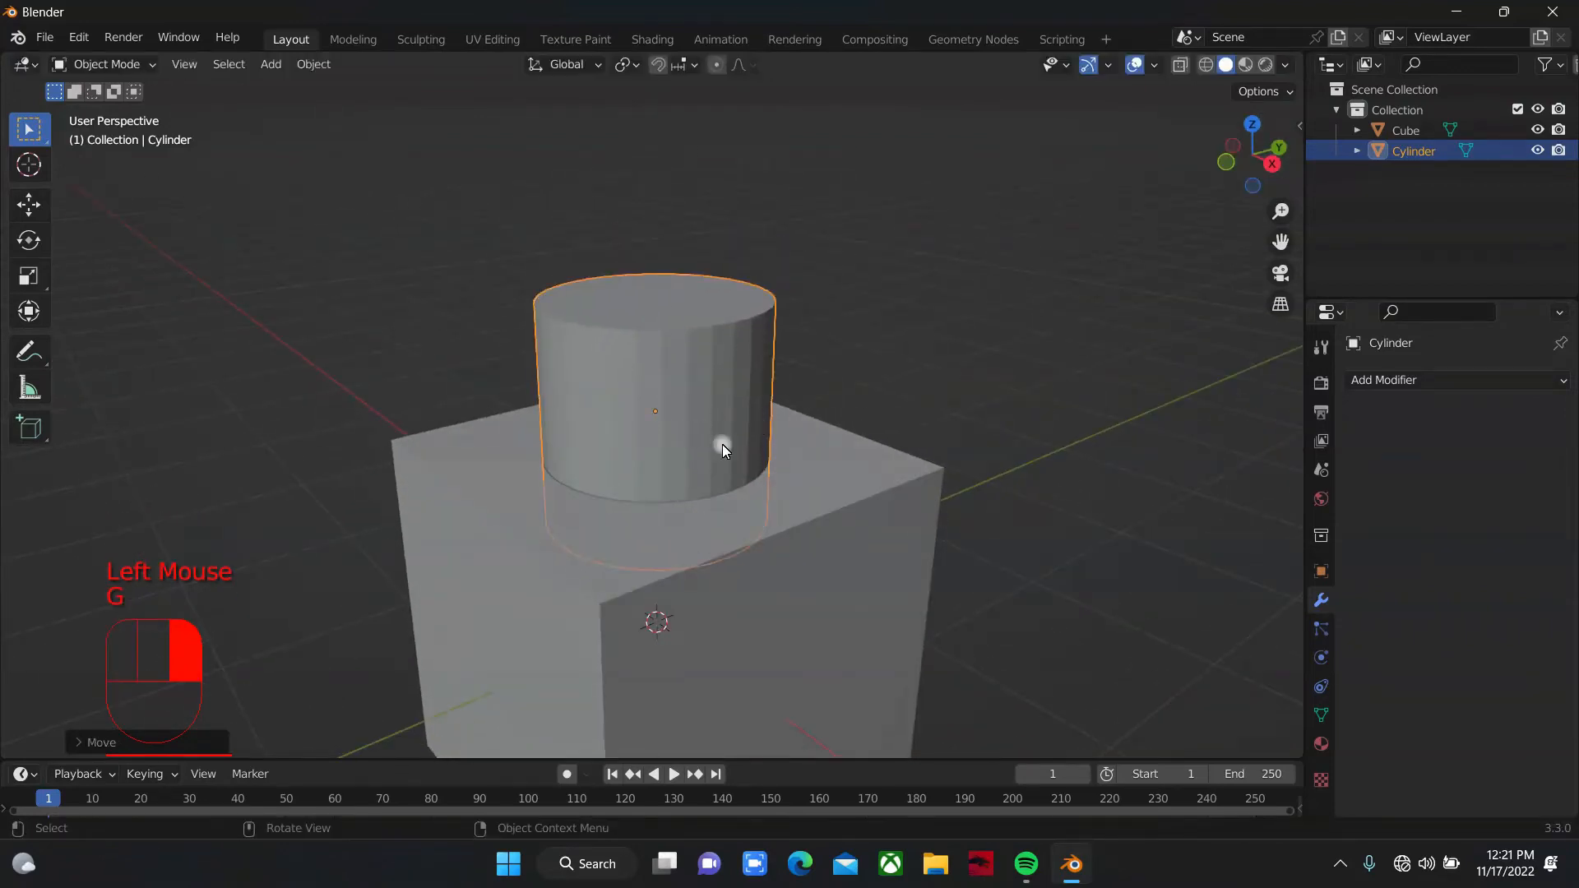
{"action": "left_click_drag", "start_coordinate": [1245, 140], "coordinate": [1209, 146]}
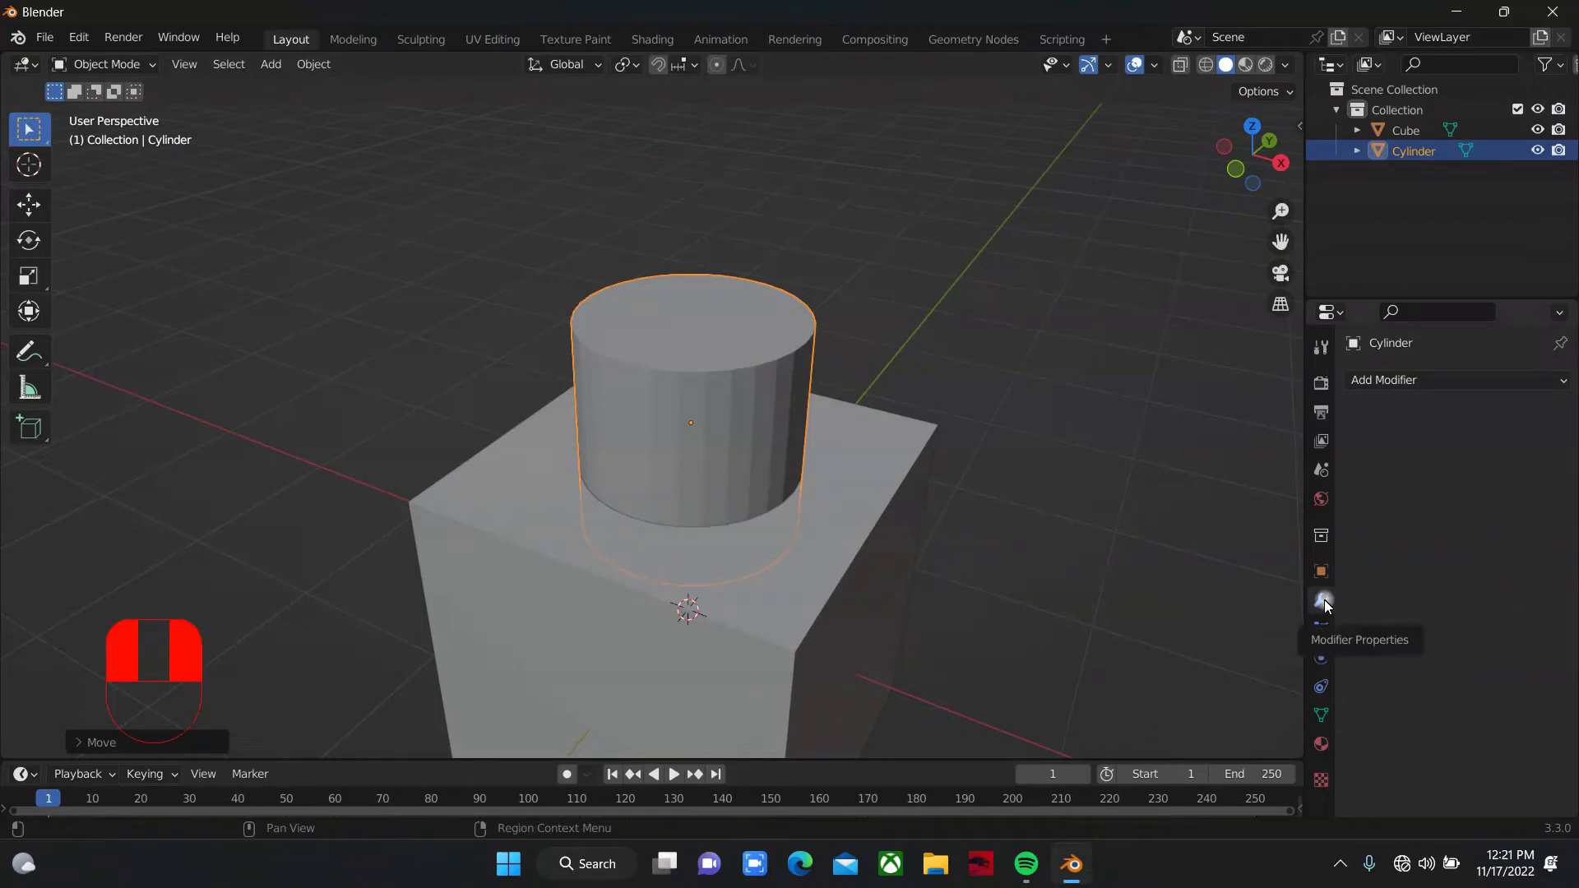
{"action": "left_click", "coordinate": [1395, 376]}
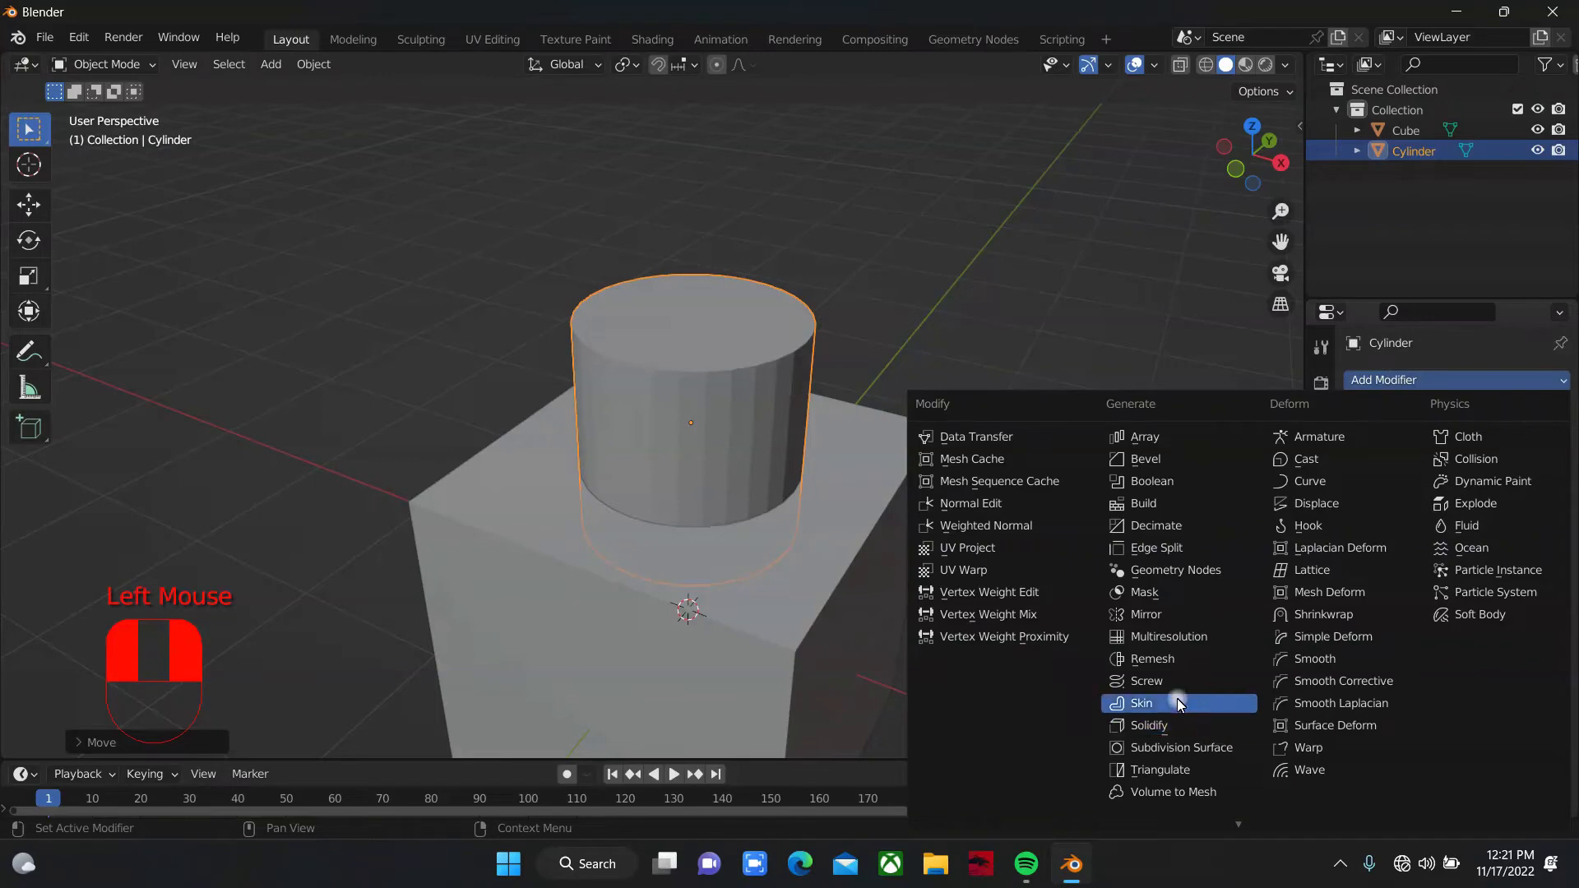
{"action": "left_click", "coordinate": [1152, 473]}
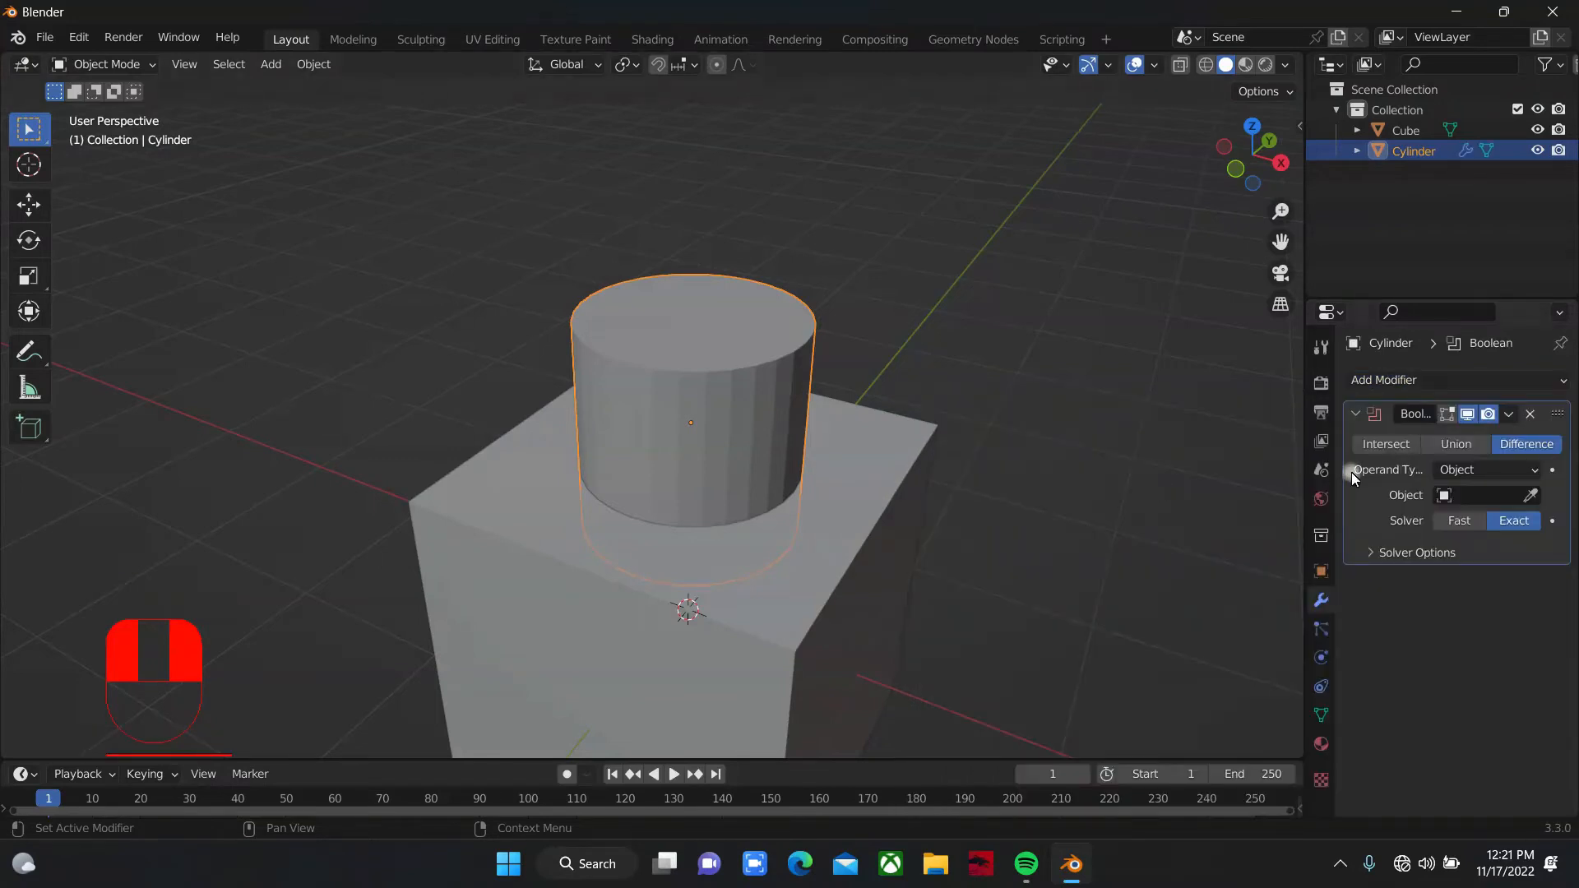
{"action": "left_click", "coordinate": [1528, 415]}
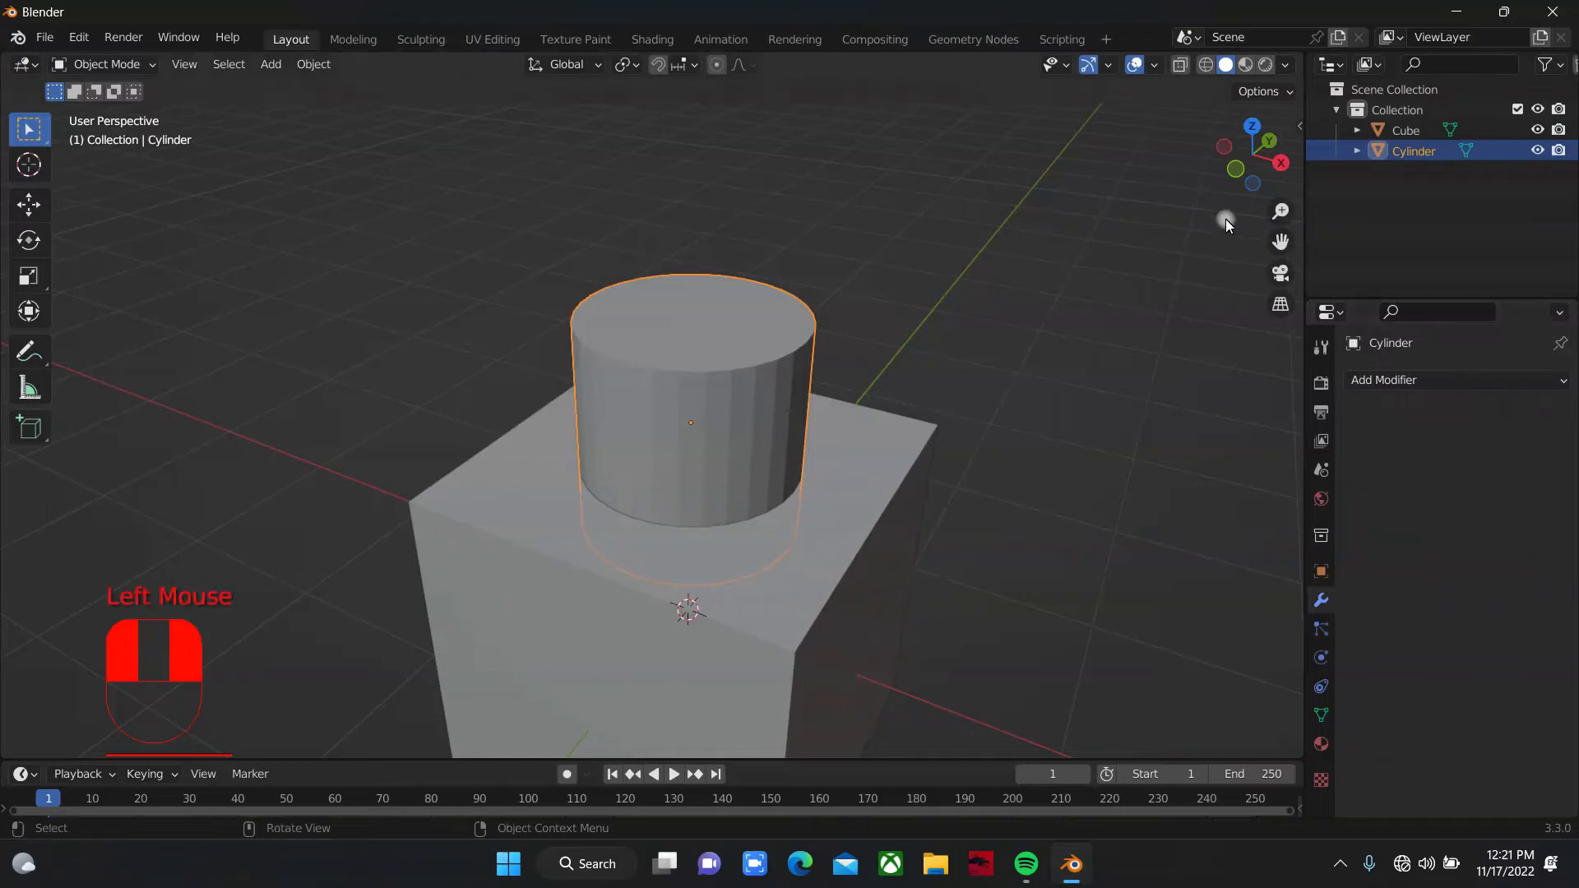
Step: Add a Boolean modifier to the cube in Difference mode, with the cylinder as the cutting object
{"action": "left_click_drag", "start_coordinate": [1231, 173], "coordinate": [1258, 167]}
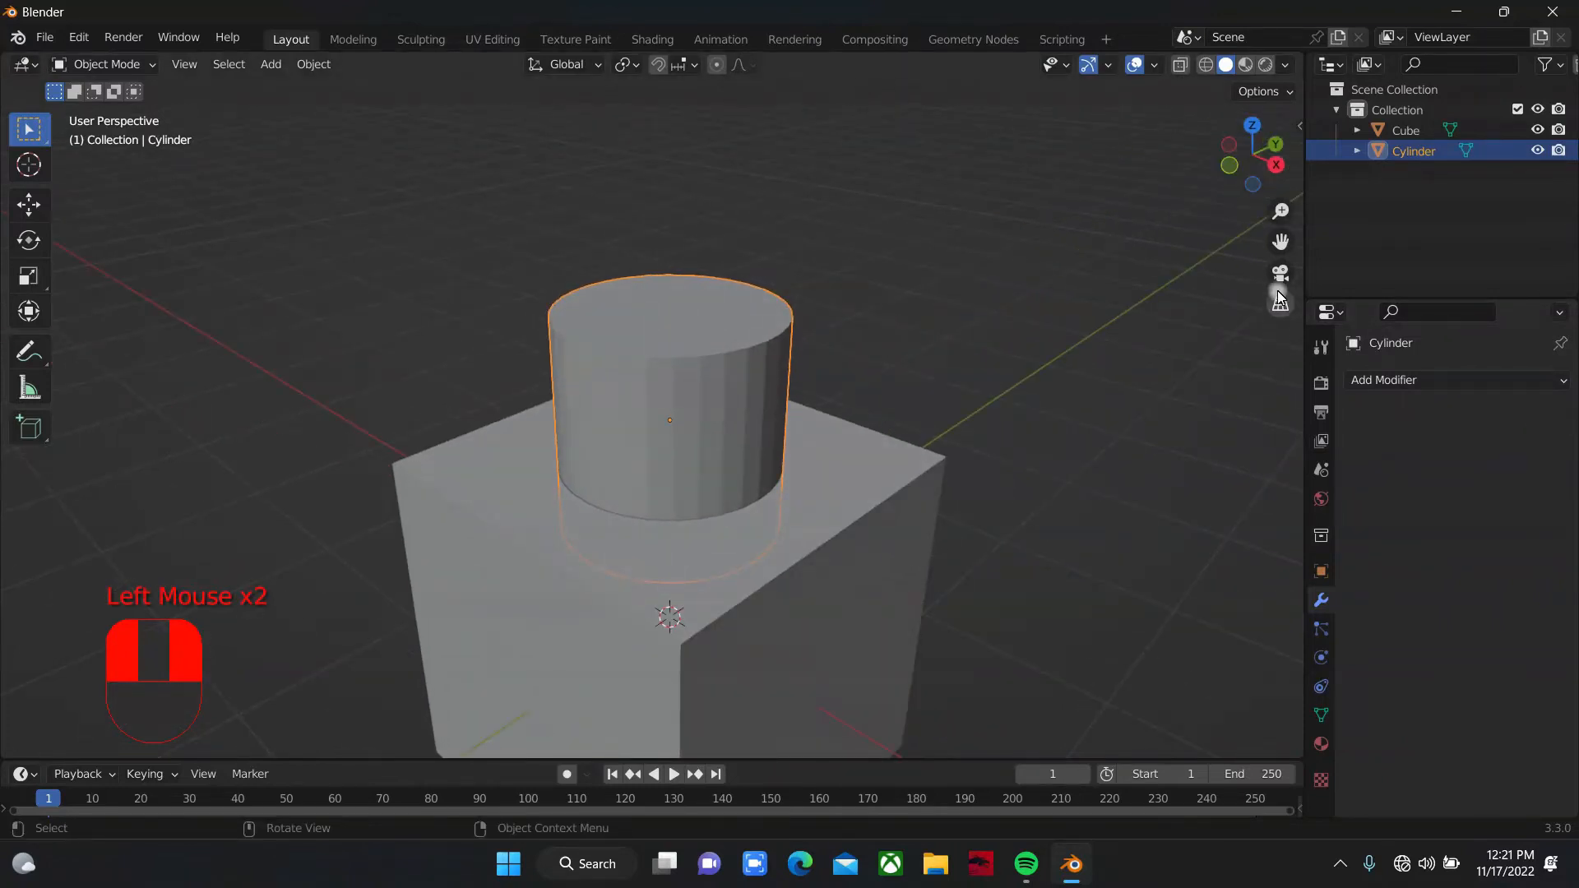
{"action": "left_click_drag", "start_coordinate": [1281, 240], "coordinate": [1289, 239]}
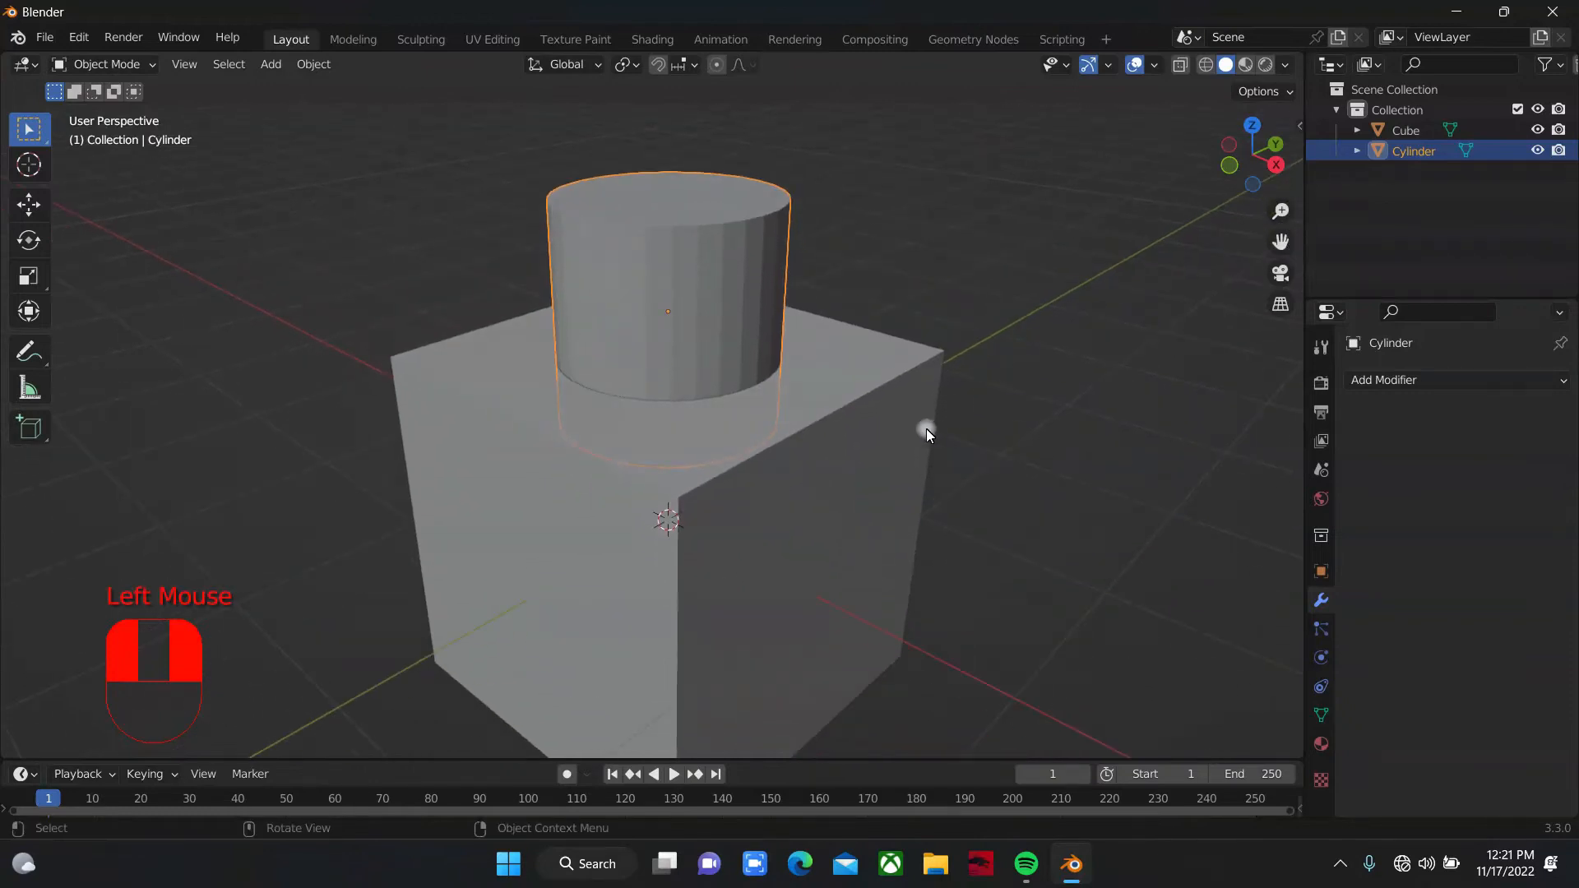
{"action": "left_click", "coordinate": [896, 434]}
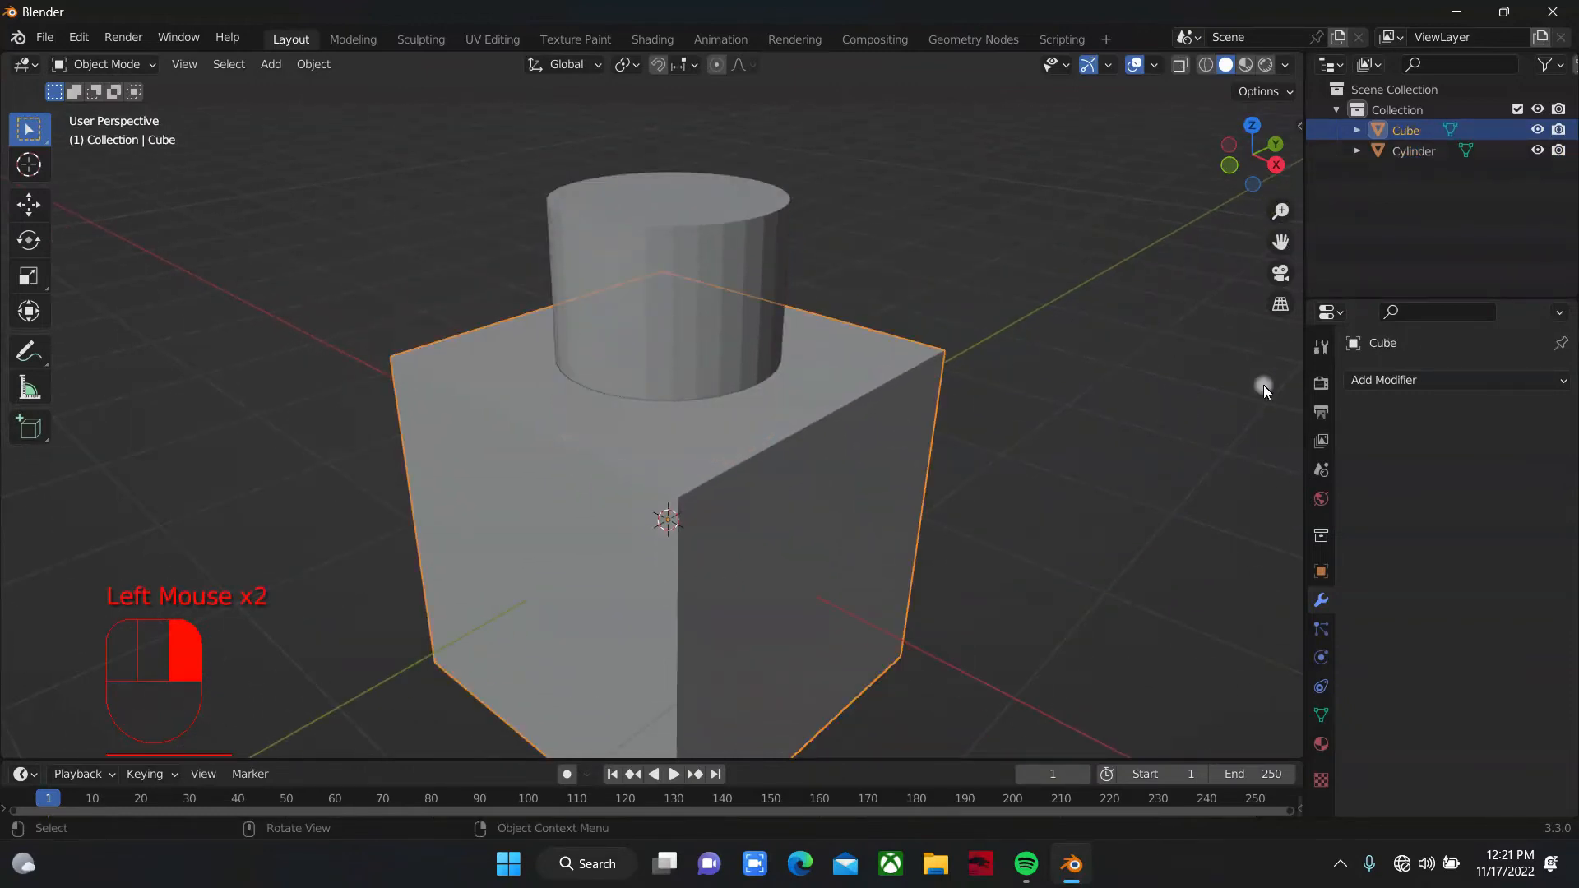
{"action": "left_click", "coordinate": [1439, 390]}
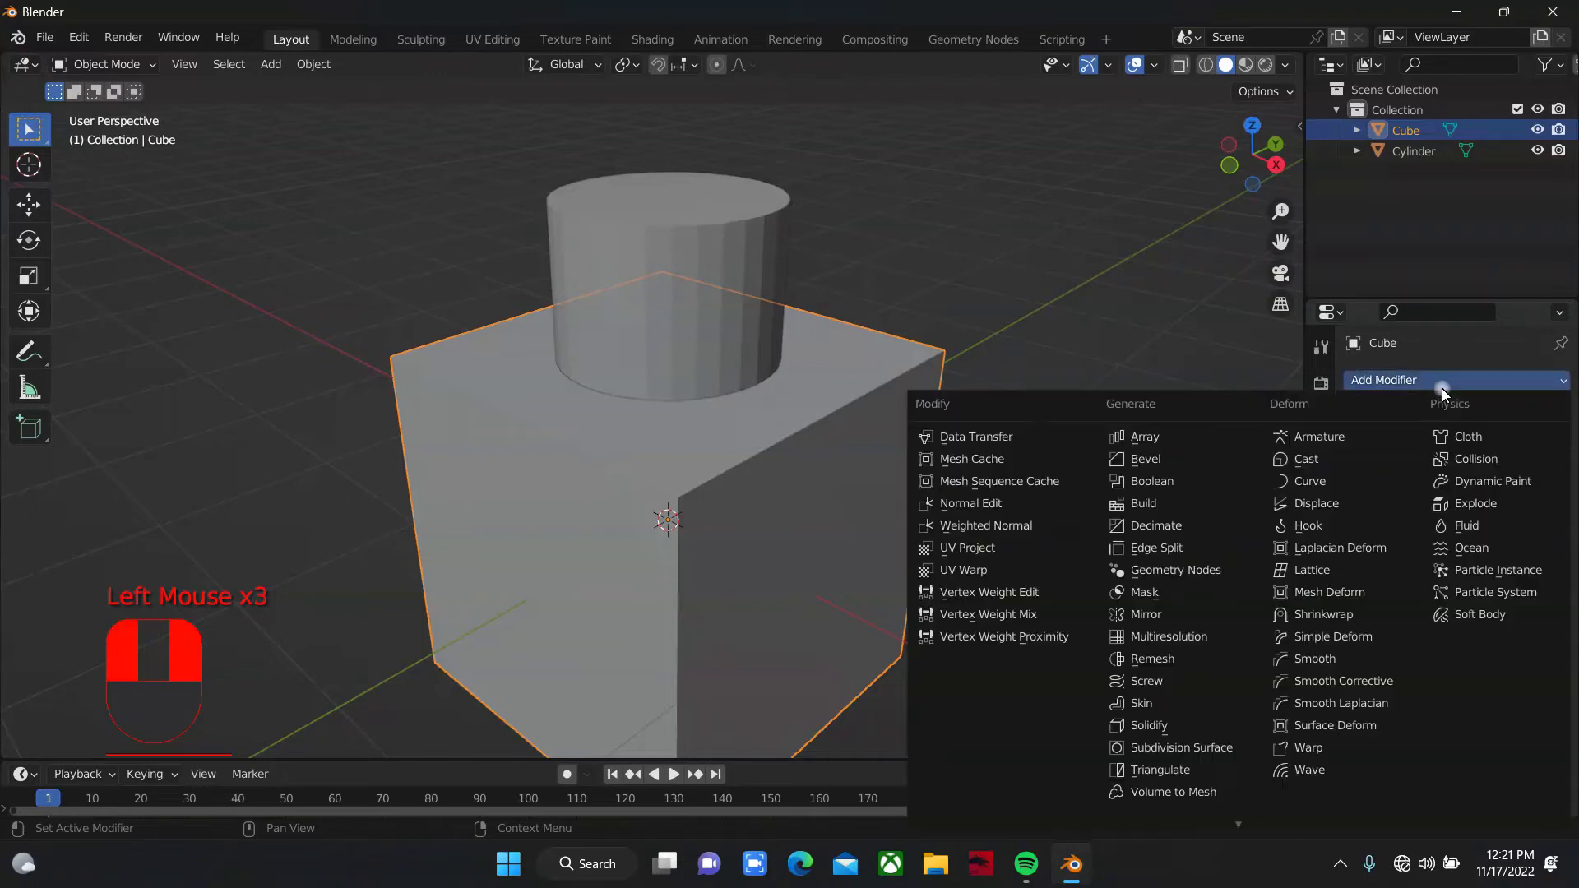
{"action": "left_click", "coordinate": [1166, 476]}
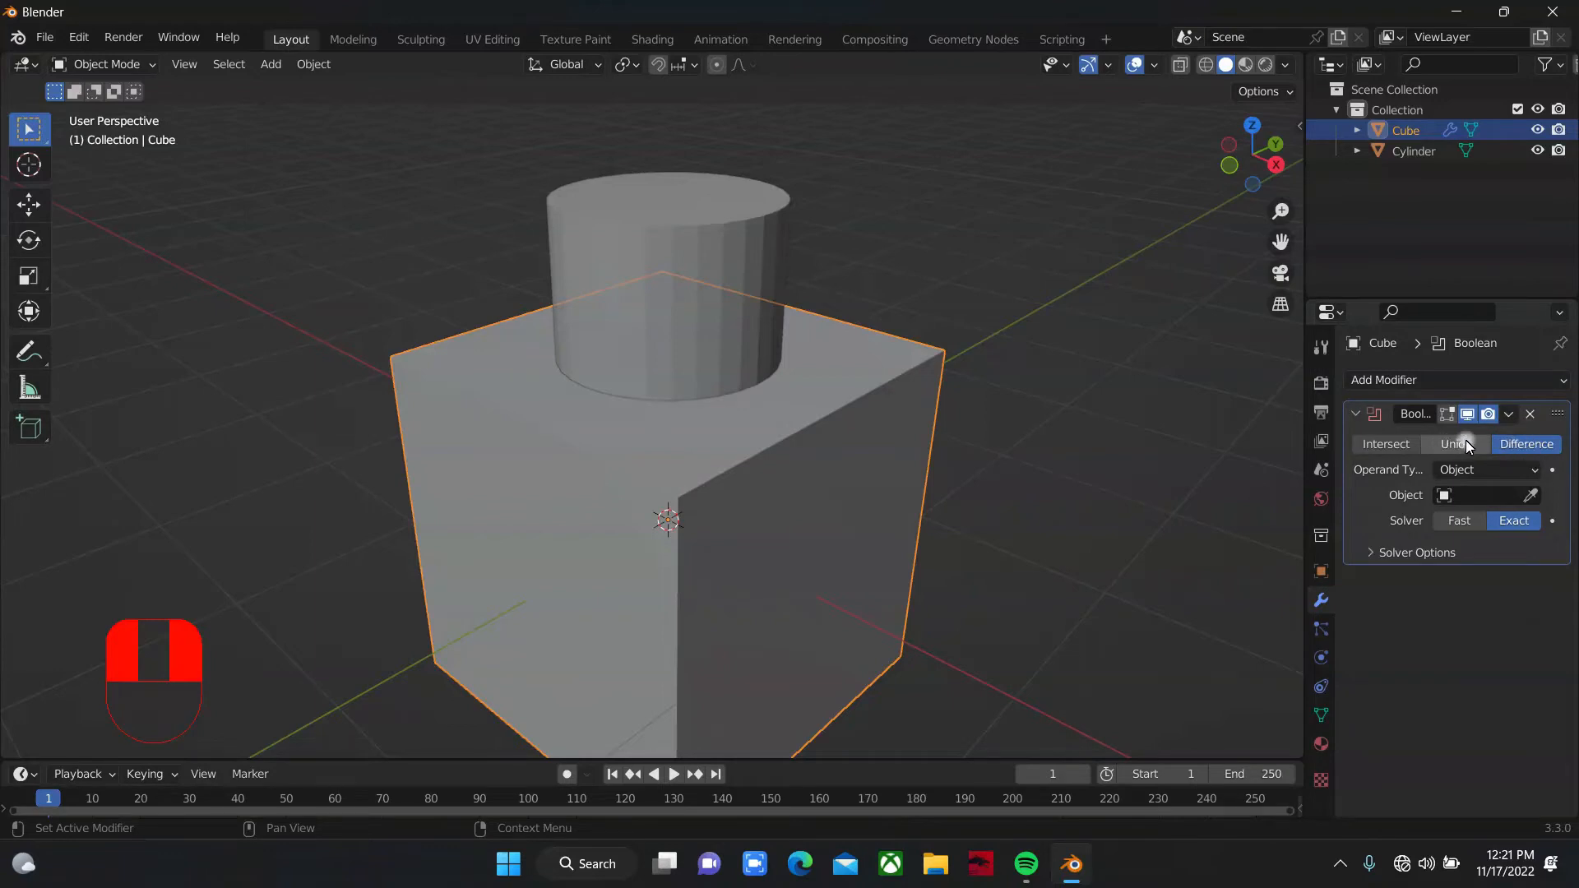
{"action": "left_click", "coordinate": [1527, 493]}
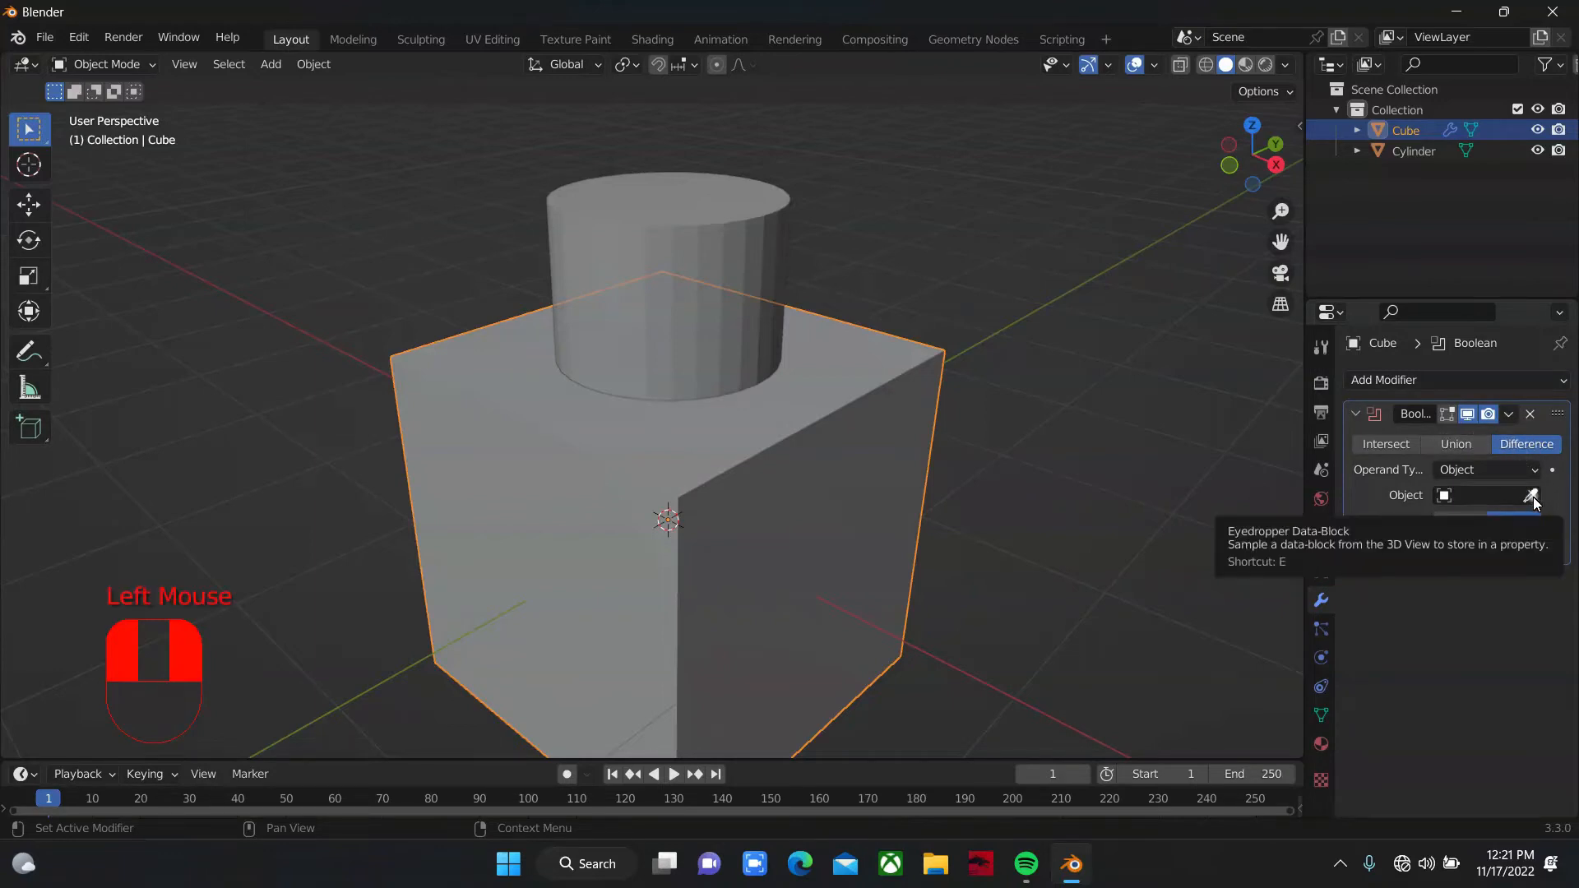
{"action": "left_click", "coordinate": [676, 217]}
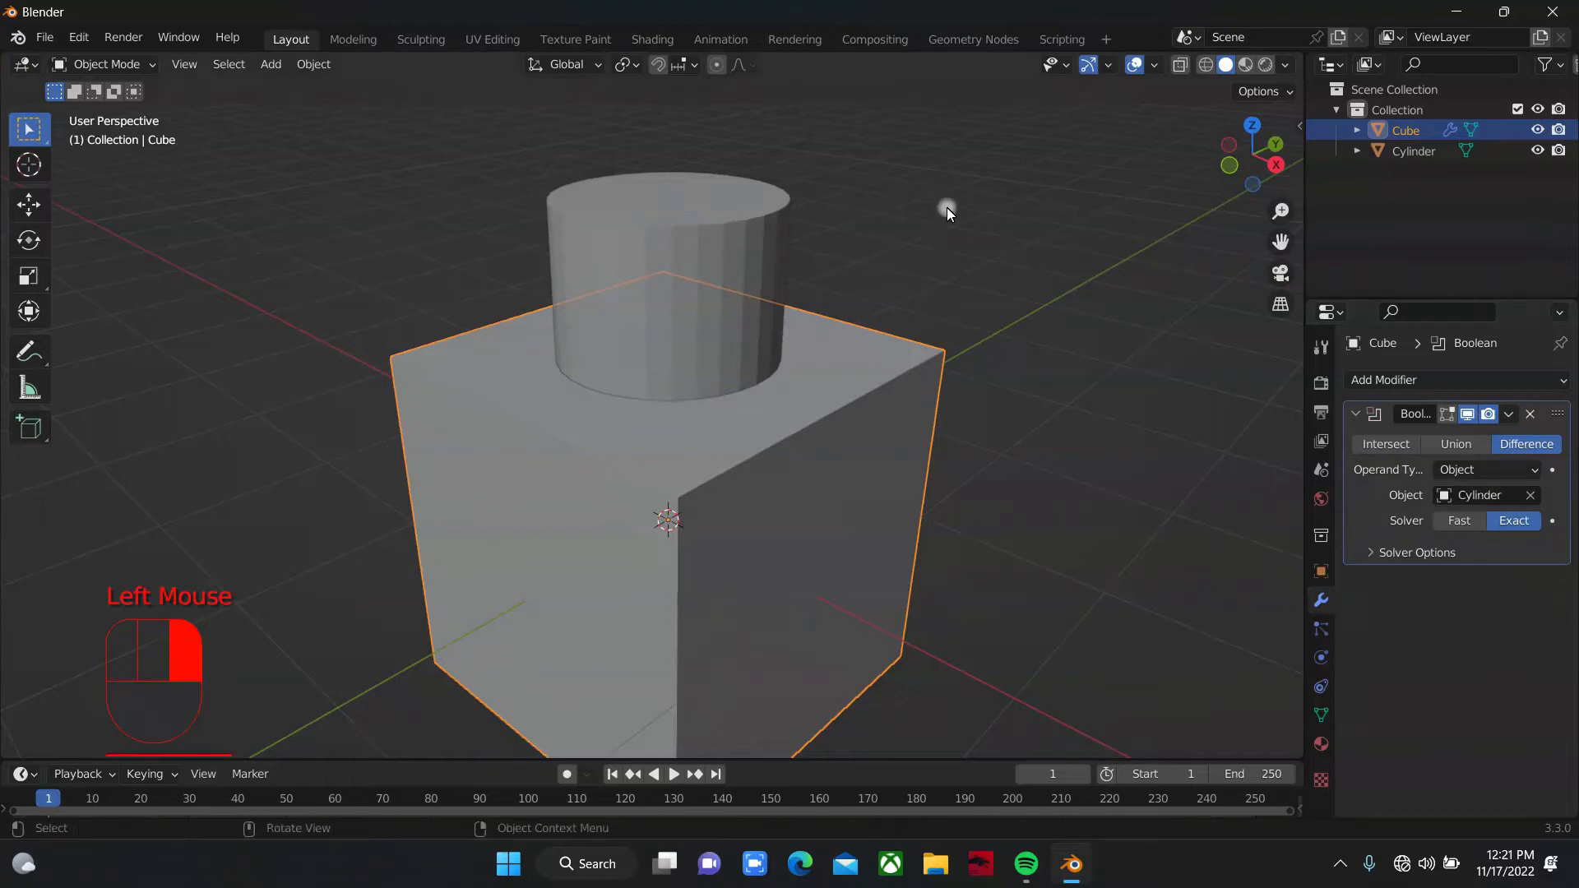
Step: Hide the cylinder in the viewport and disable it in renders
{"action": "left_click_drag", "start_coordinate": [1264, 156], "coordinate": [1218, 134]}
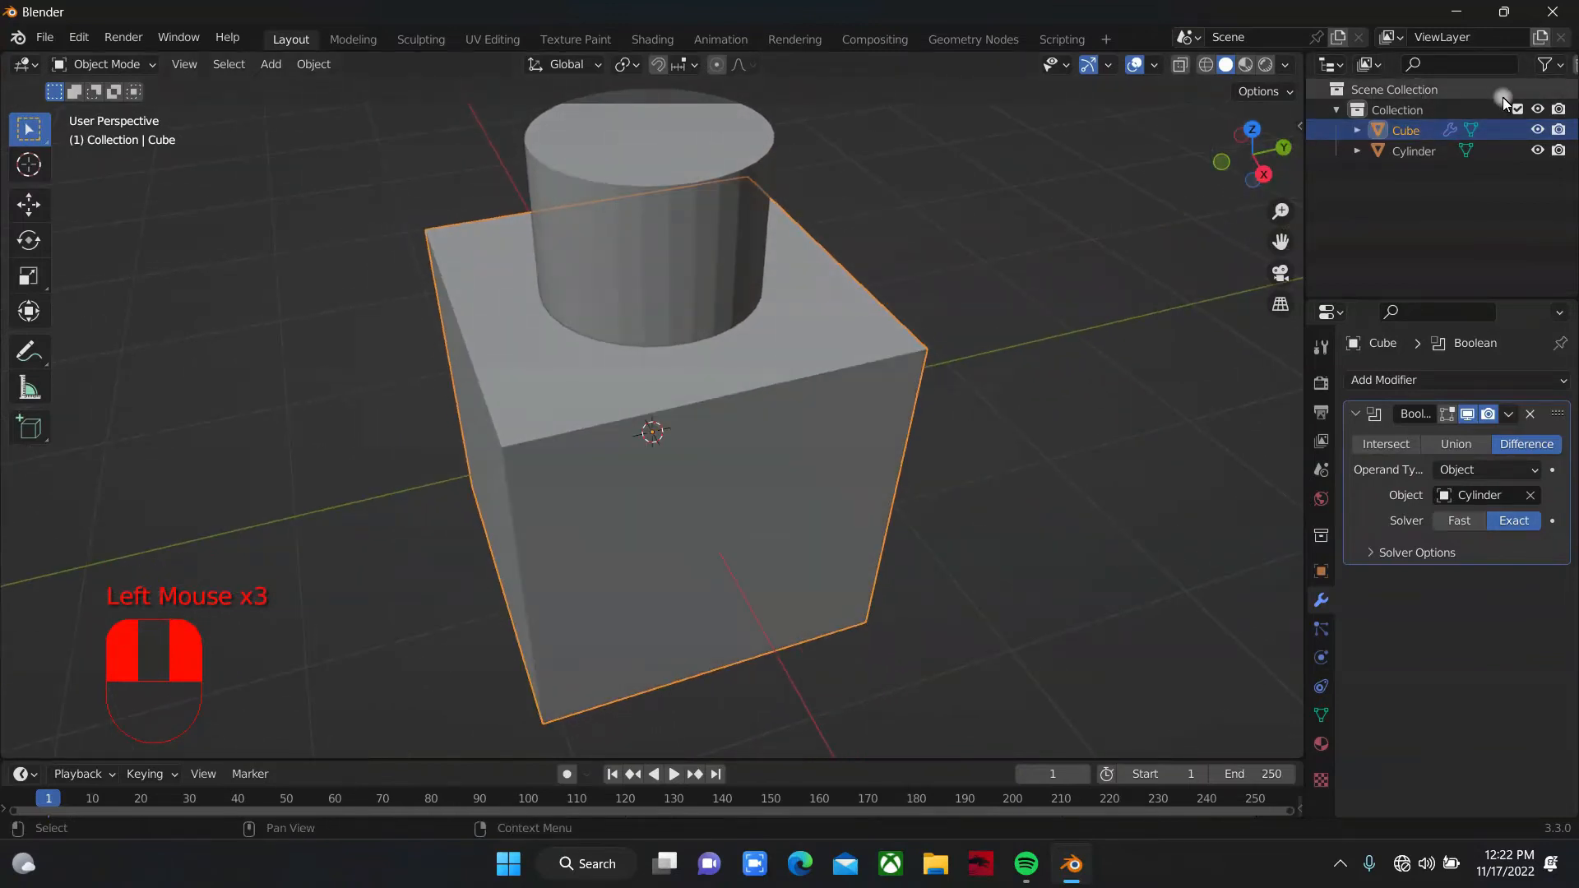
{"action": "left_click_drag", "start_coordinate": [1305, 166], "coordinate": [1260, 175]}
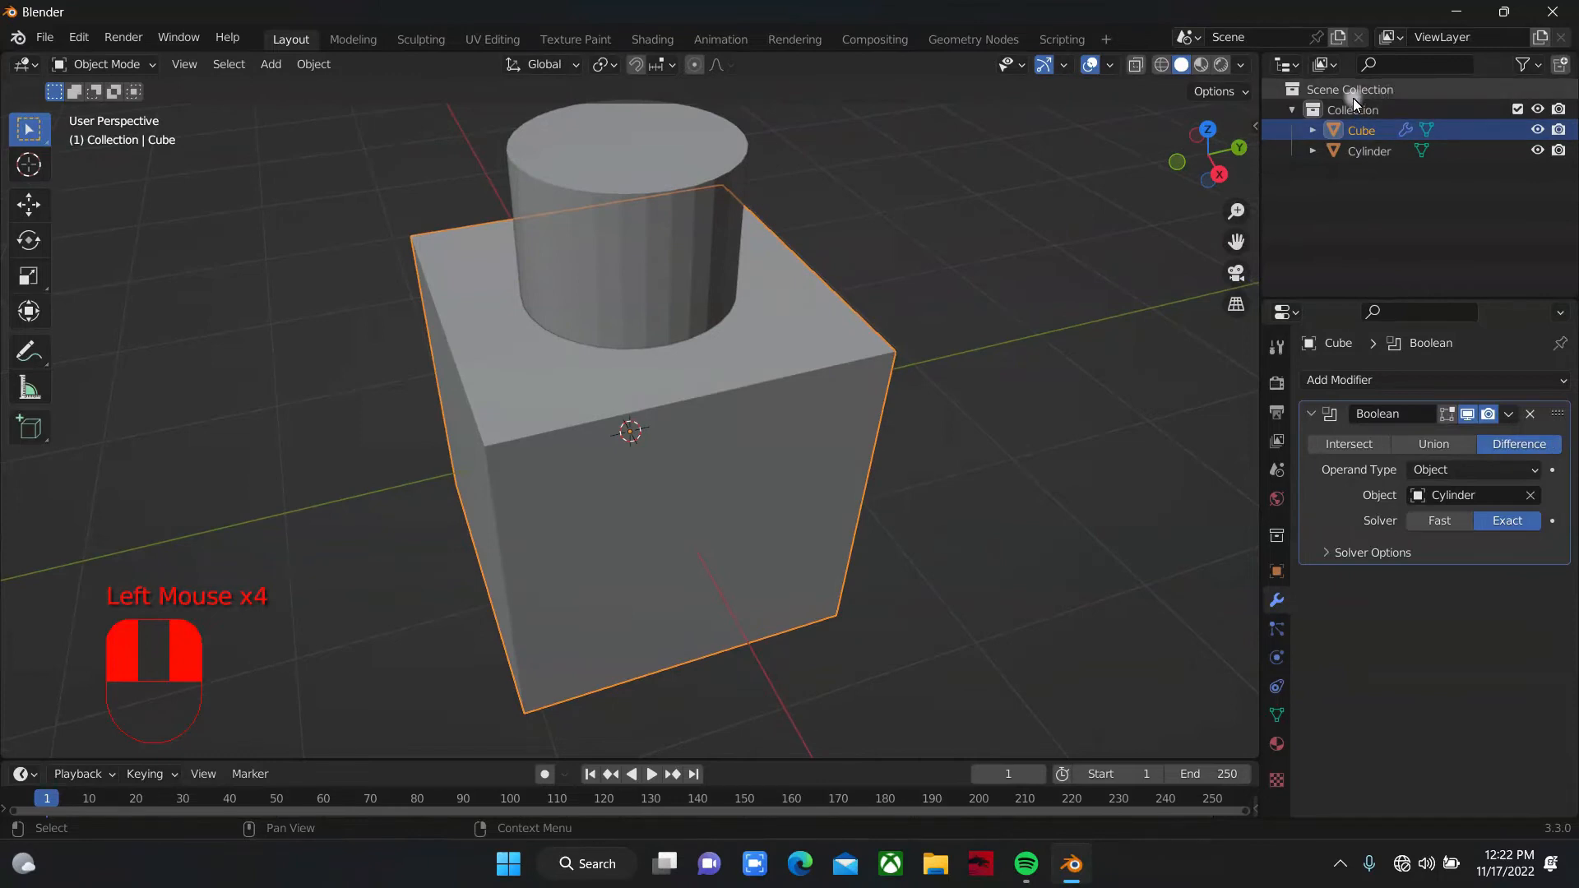
{"action": "left_click", "coordinate": [1355, 150]}
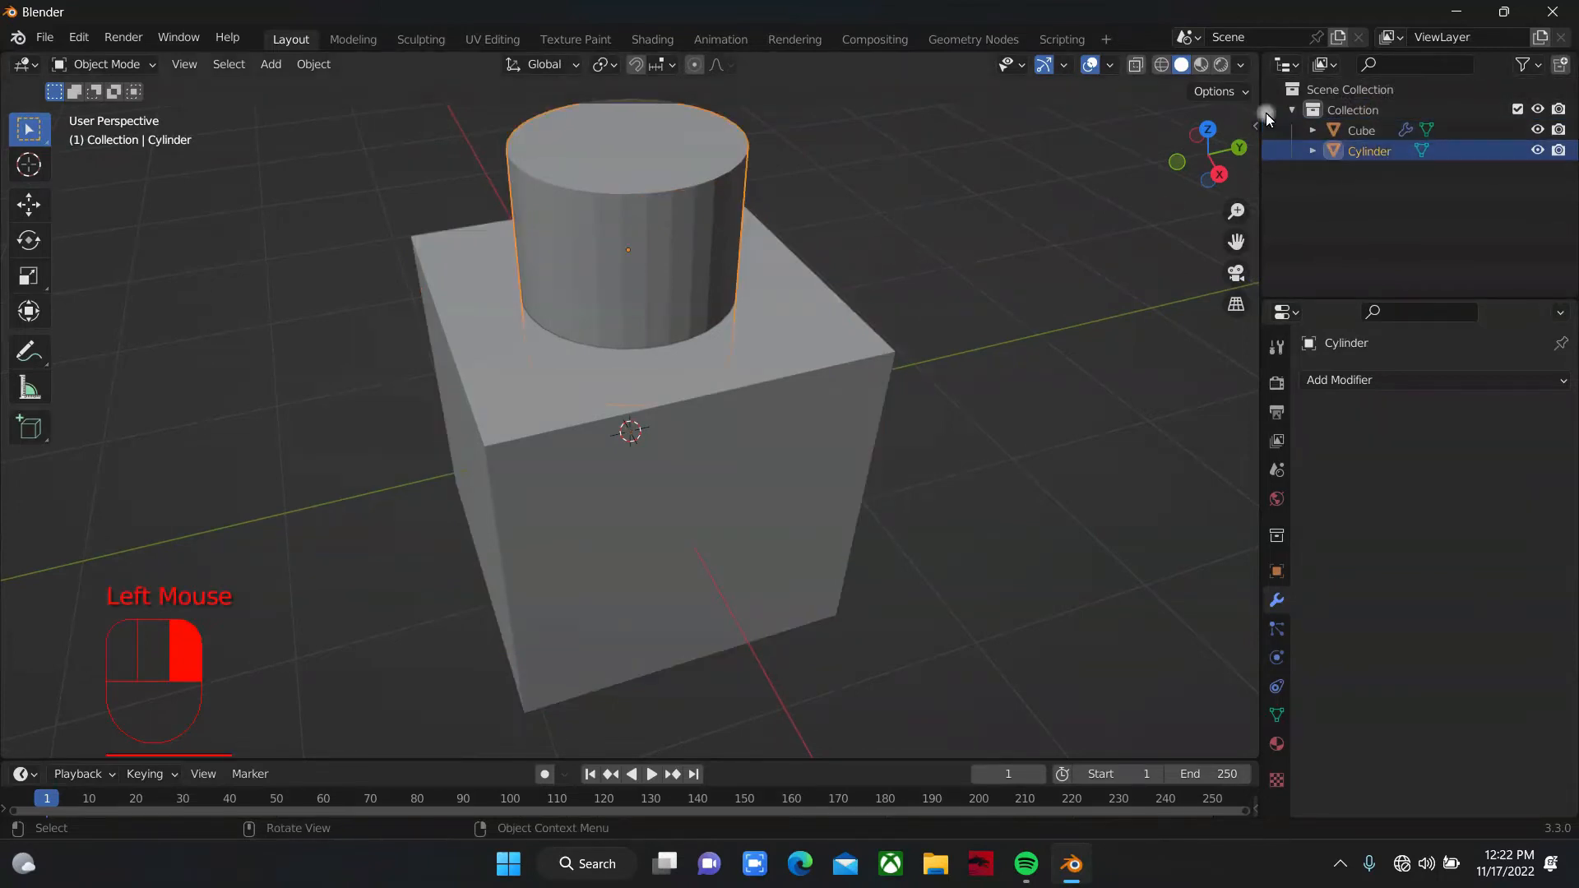
{"action": "left_click", "coordinate": [1534, 151]}
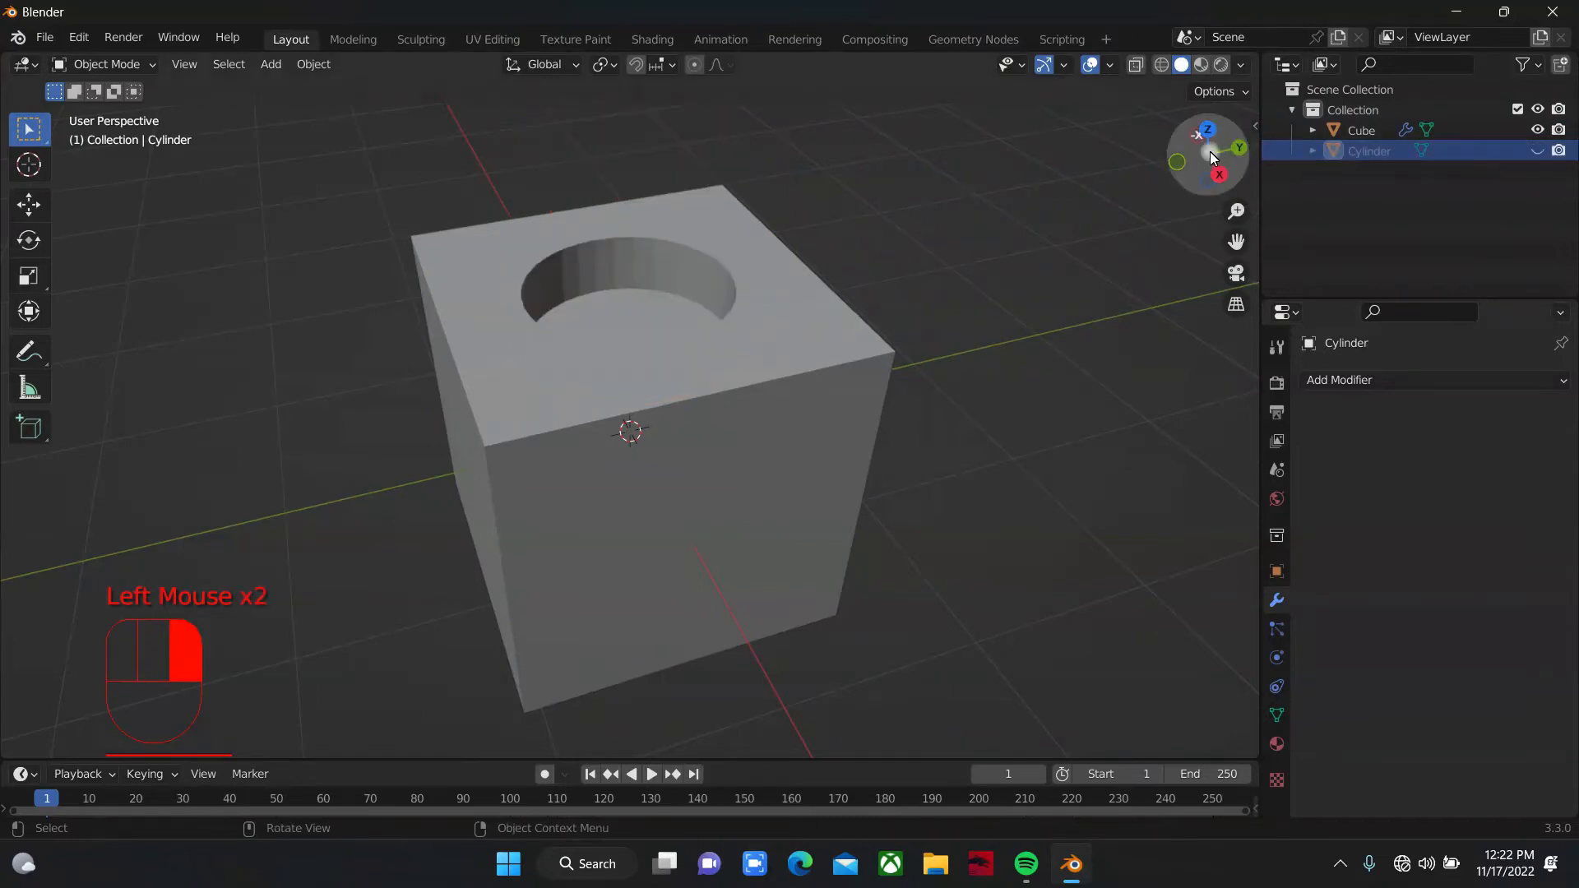
{"action": "mouse_move", "coordinate": [1211, 156]}
{"action": "left_mouse_down"}
{"action": "mouse_move", "coordinate": [1207, 169]}
{"action": "mouse_move", "coordinate": [1200, 144]}
{"action": "mouse_move", "coordinate": [1207, 164]}
{"action": "left_mouse_up"}
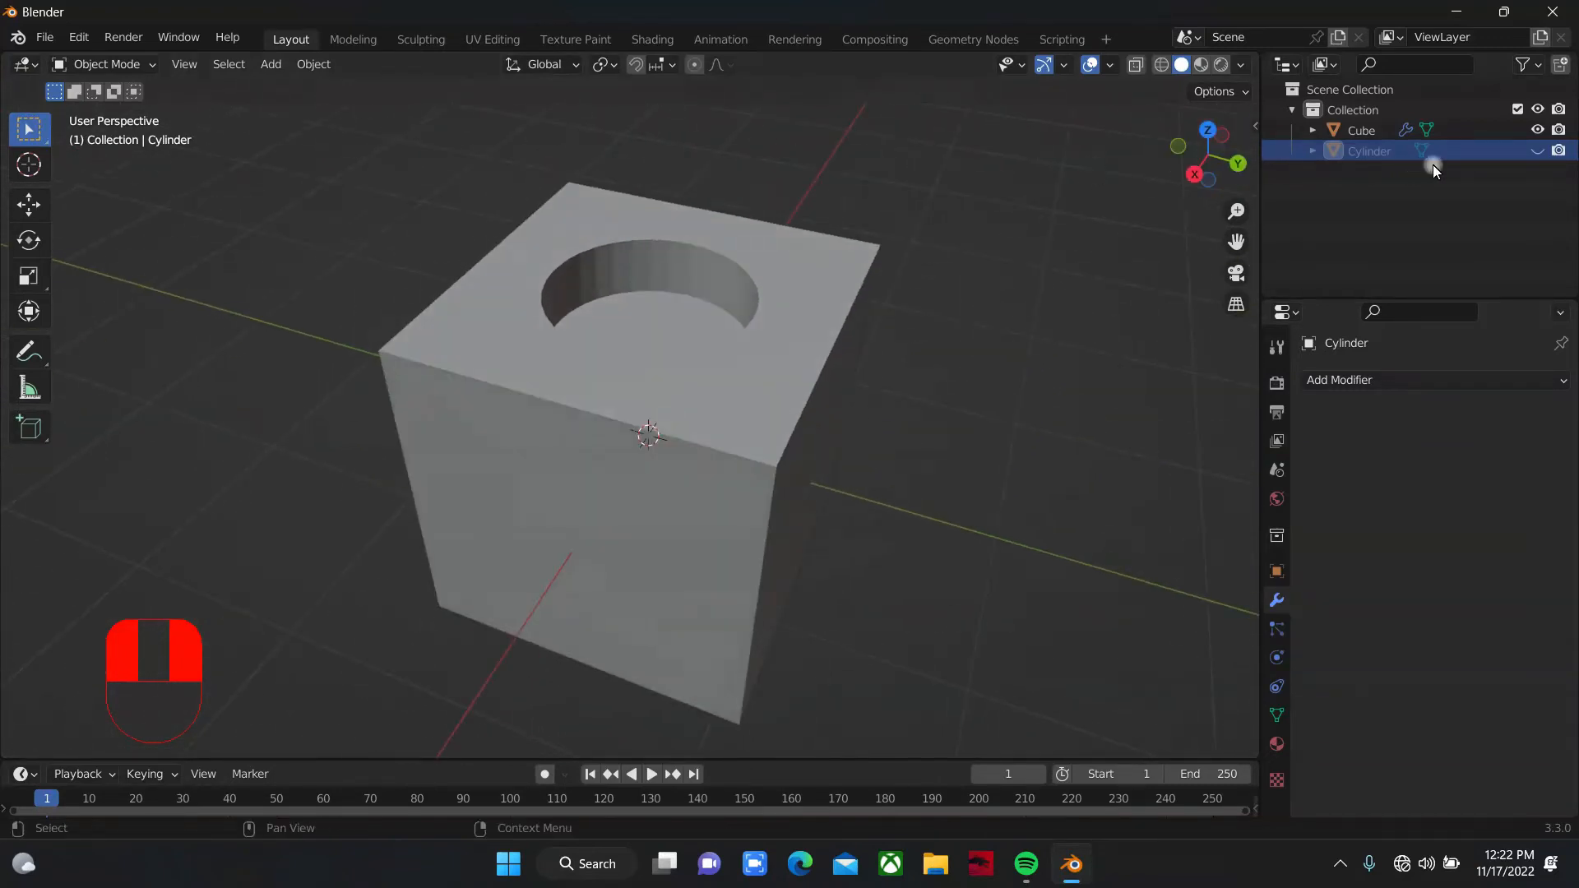
{"action": "left_click", "coordinate": [1559, 151]}
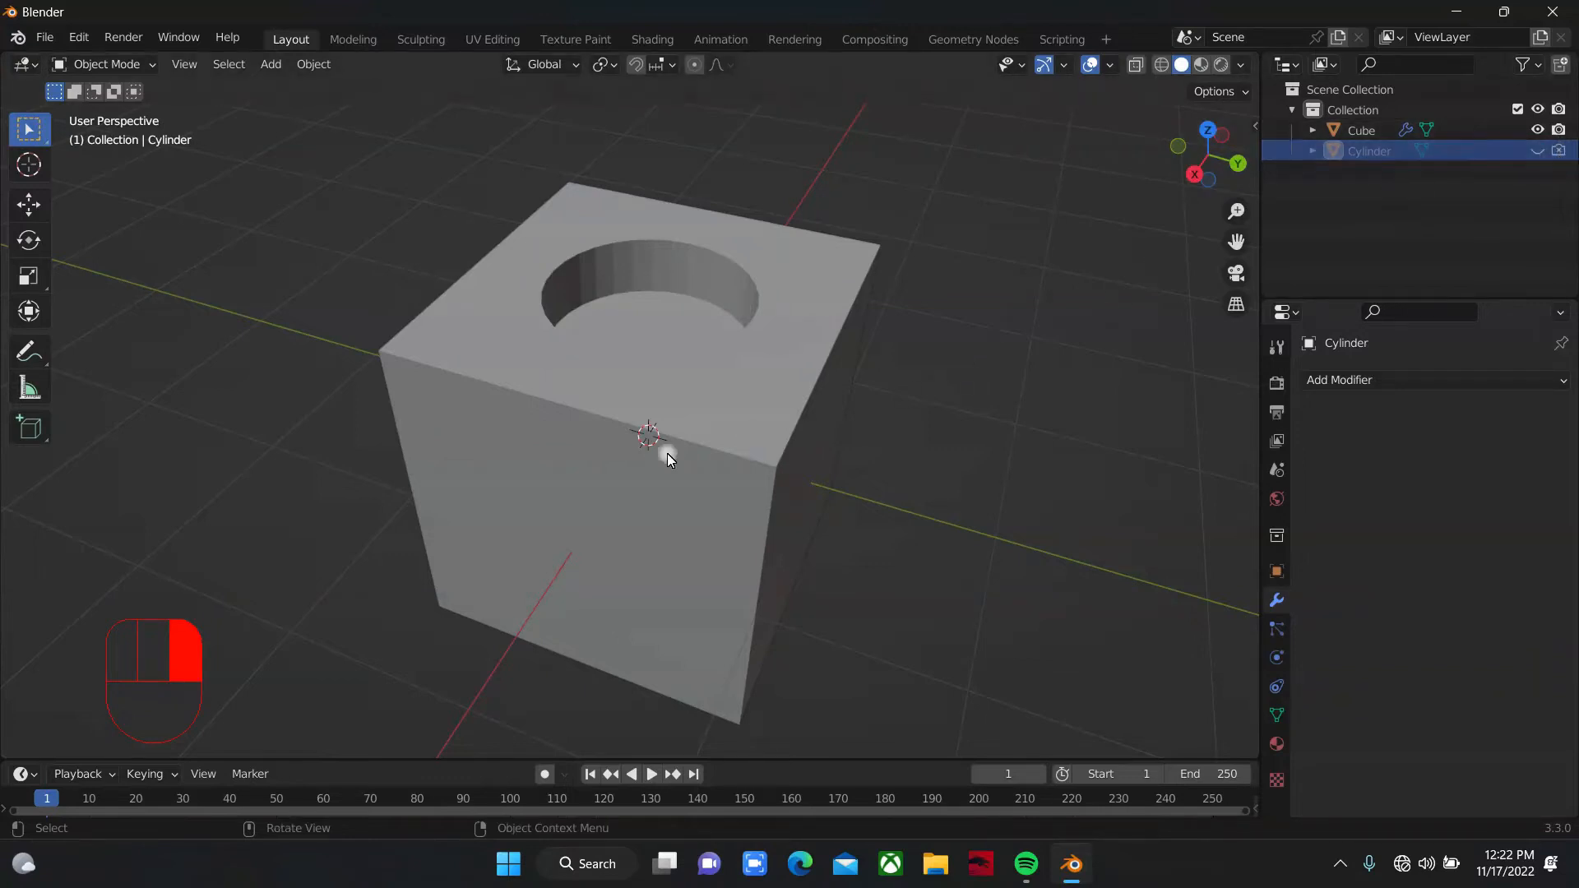
Step: Select the cube and try moving it along the global Y axis relative to the hidden cylinder
{"action": "left_click", "coordinate": [825, 456]}
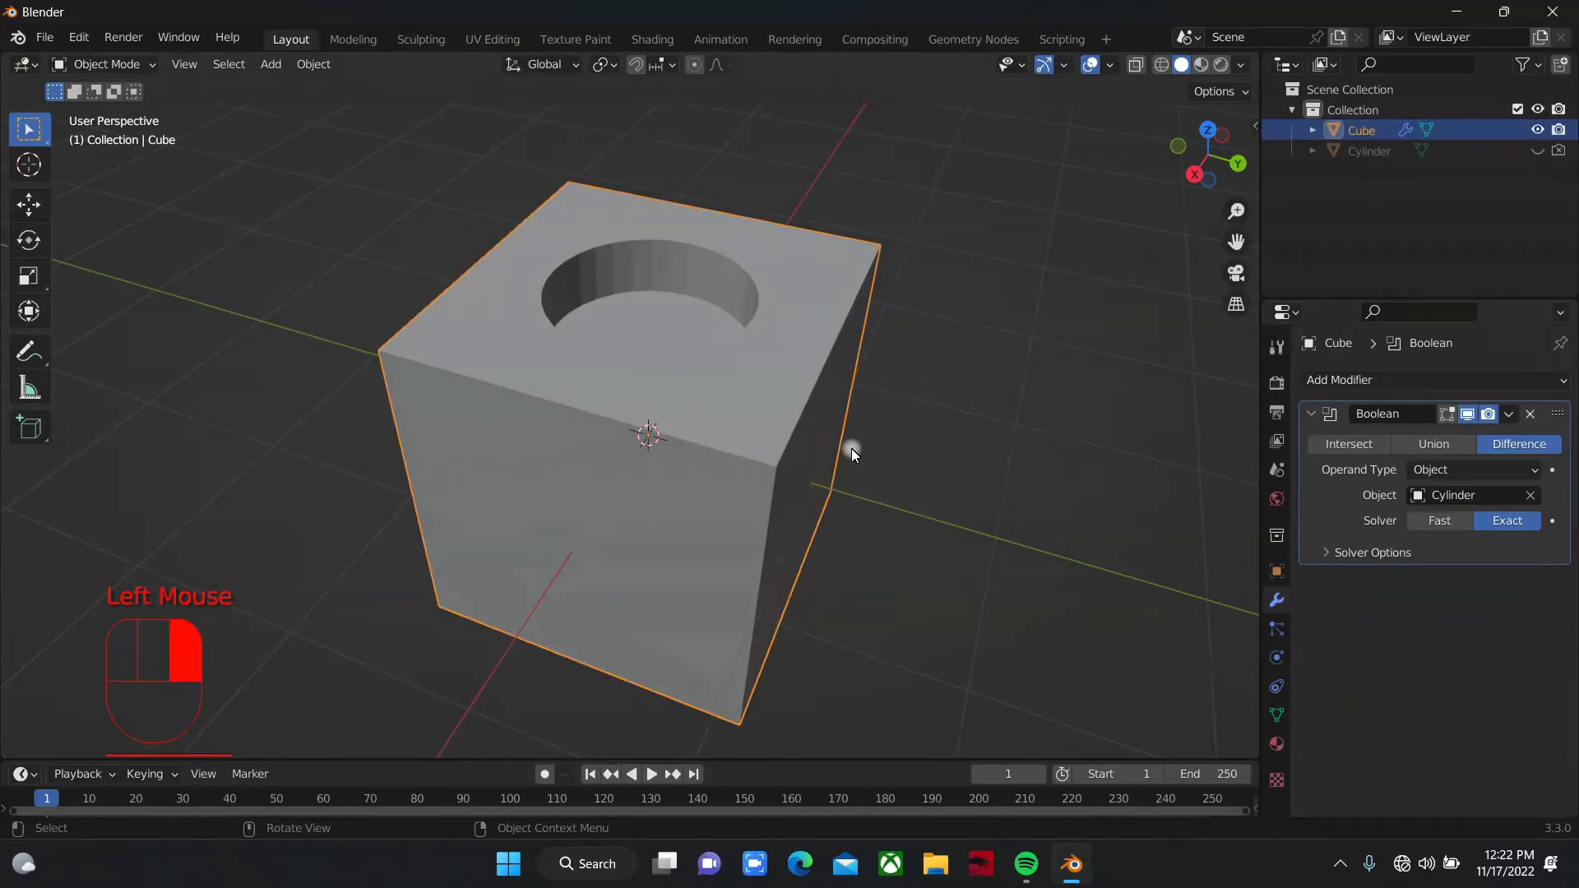
{"action": "key", "text": "g"}
{"action": "key", "text": "y"}
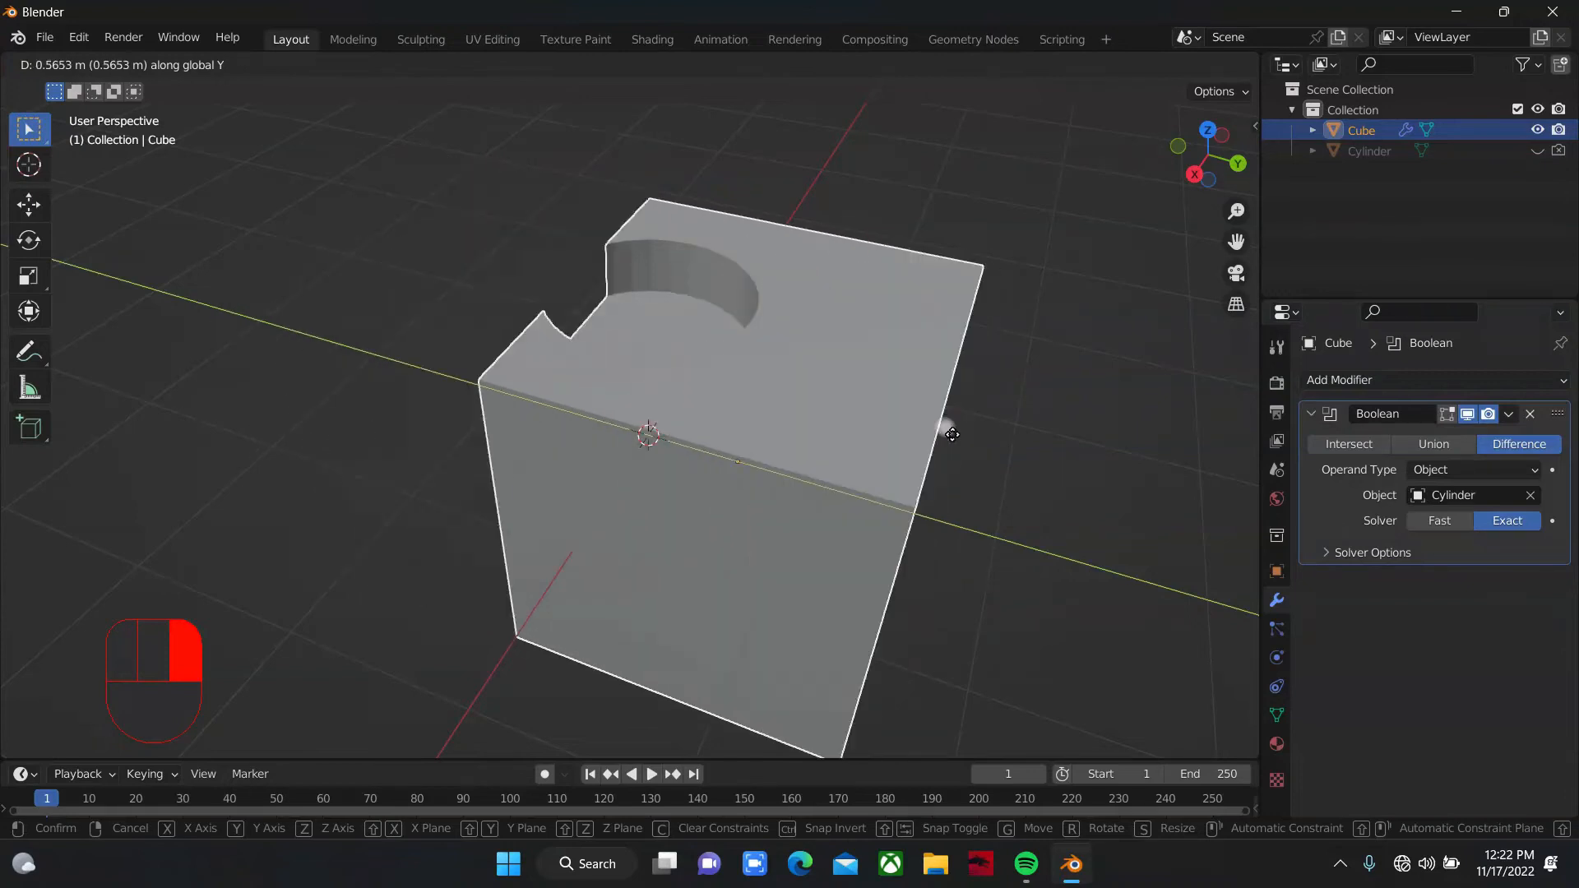
{"action": "right_click", "coordinate": [884, 444]}
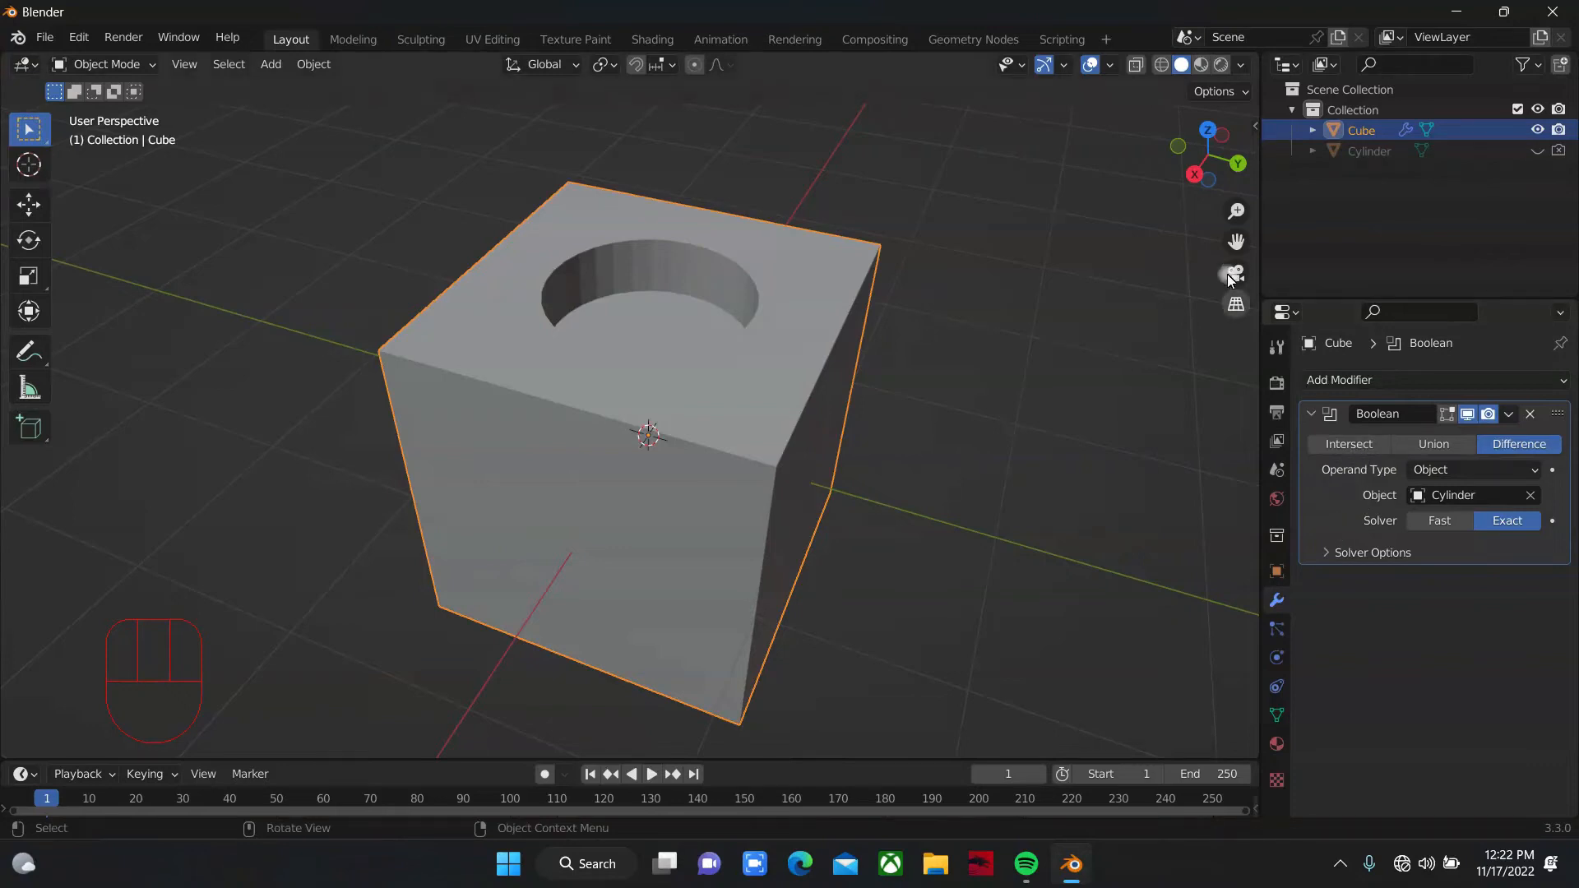
{"action": "left_click_drag", "start_coordinate": [1215, 166], "coordinate": [1186, 157]}
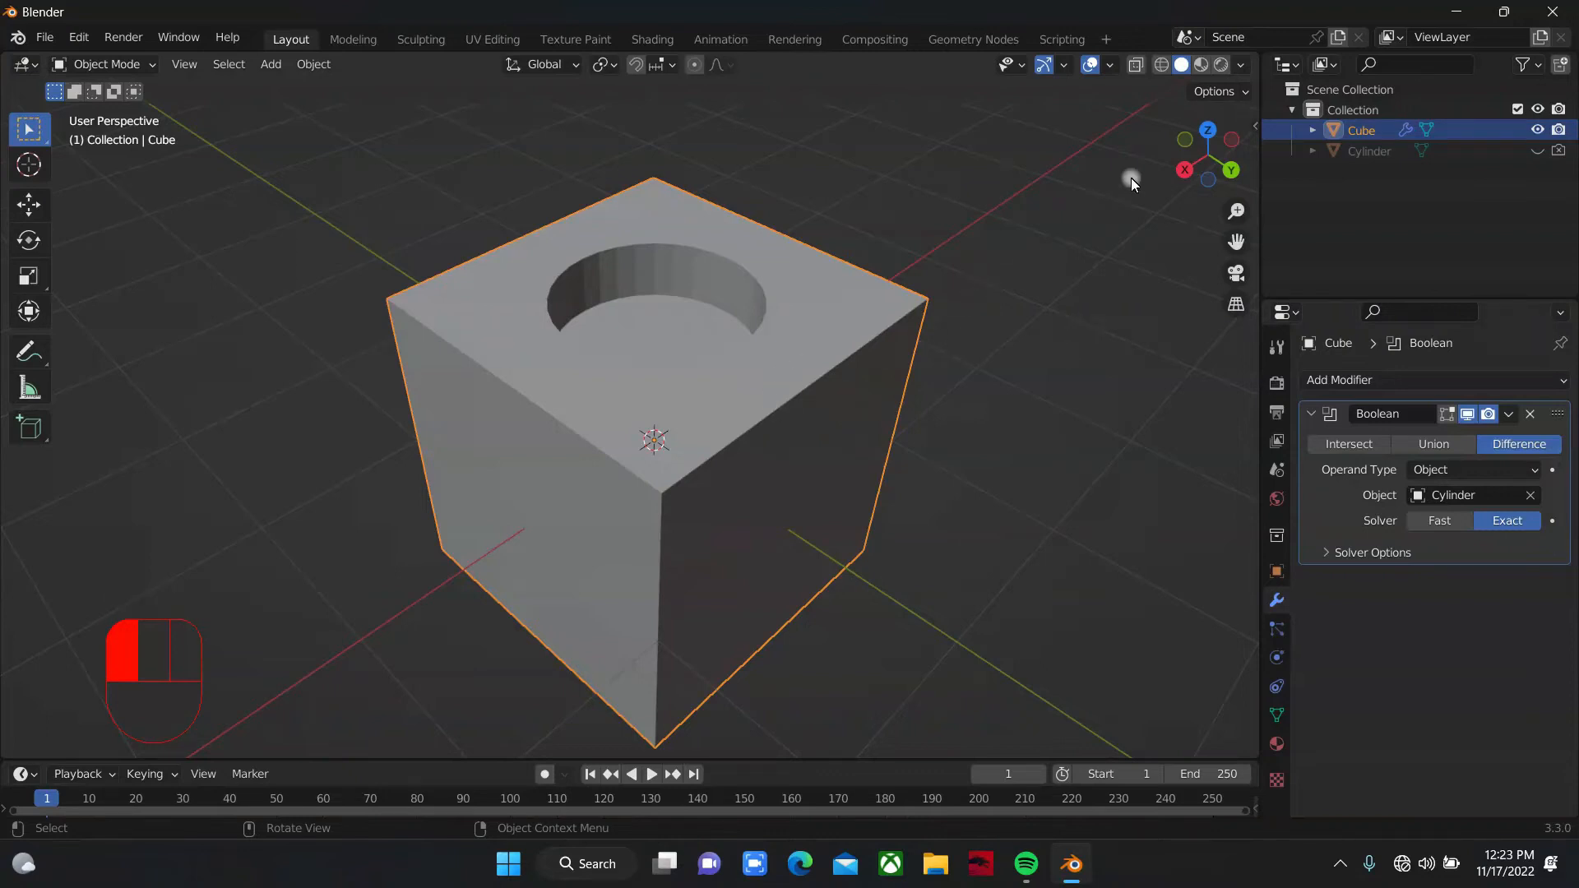
{"action": "left_click_drag", "start_coordinate": [1235, 170], "coordinate": [1229, 176]}
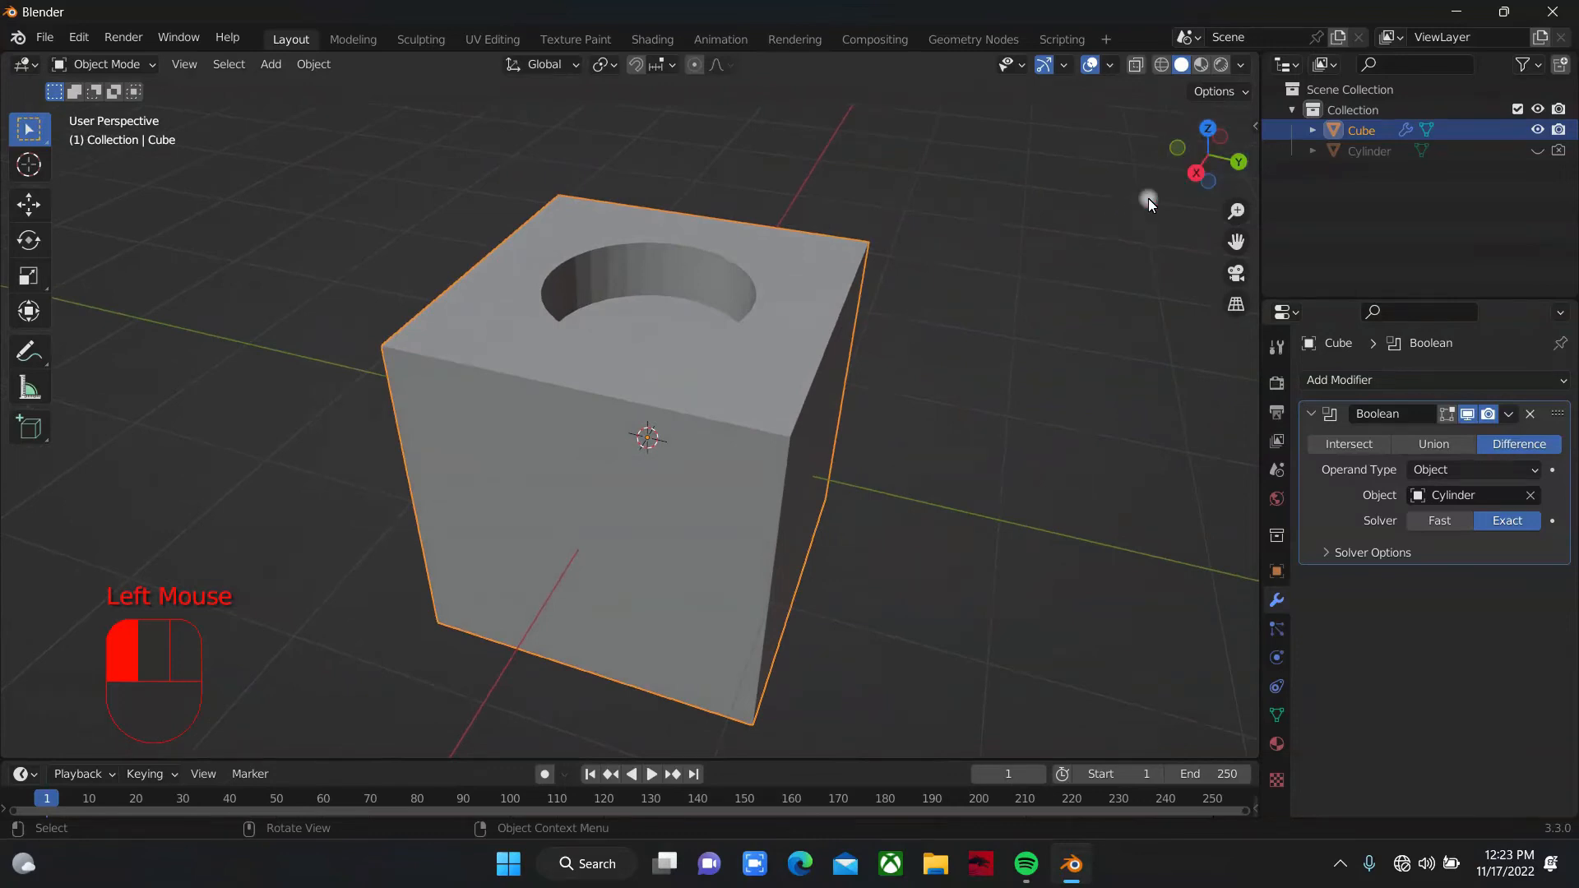
{"action": "scroll", "coordinate": [1038, 243], "scroll_direction": "down", "scroll_amount": 1}
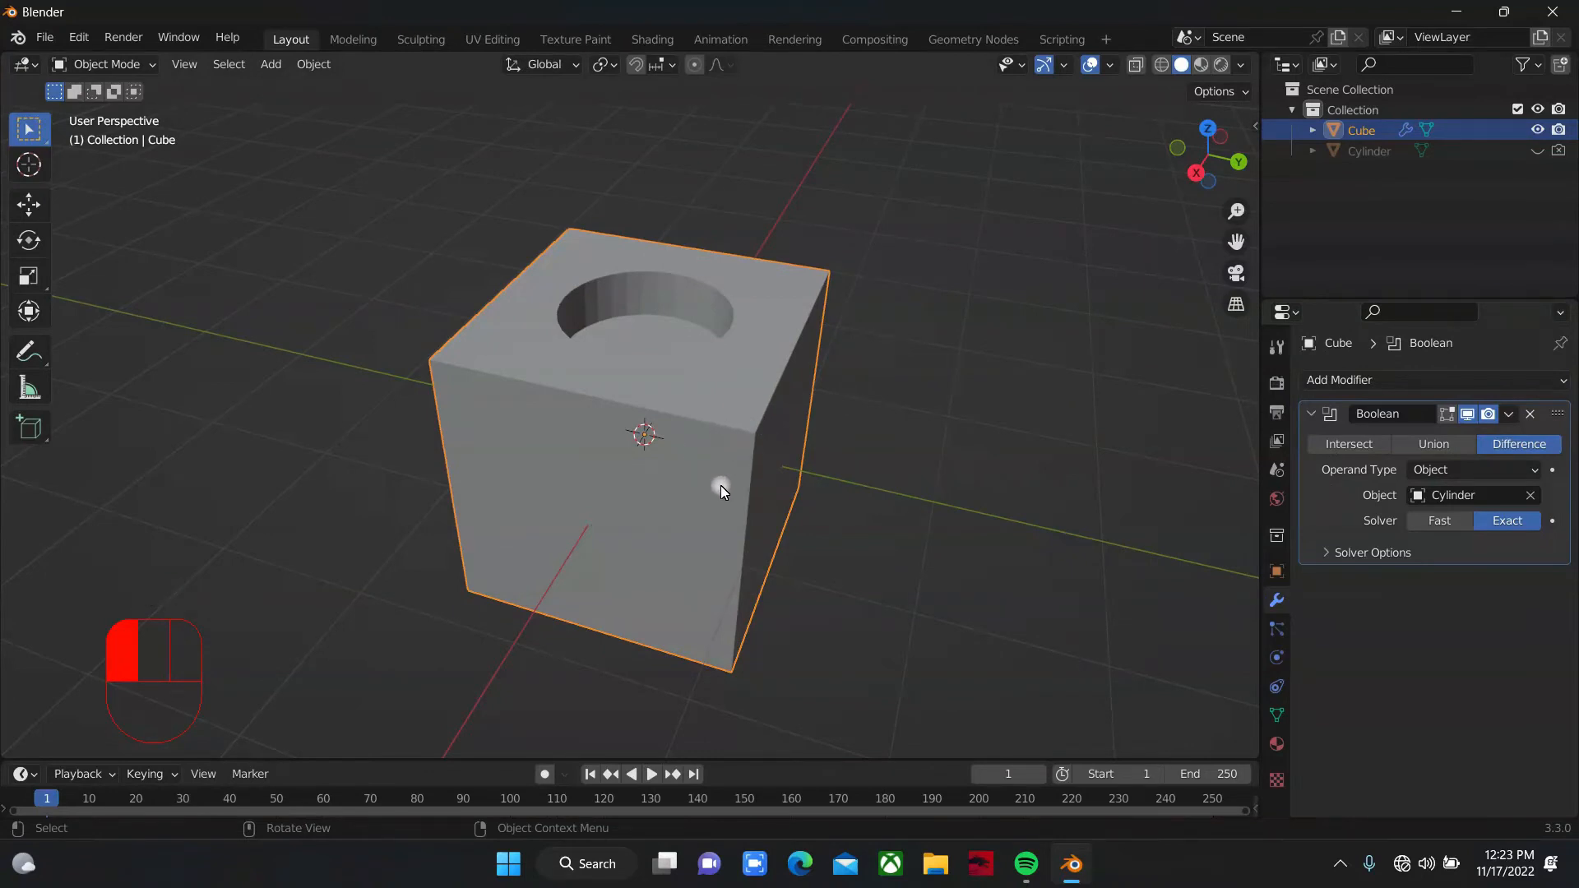
{"action": "left_click_drag", "start_coordinate": [1205, 166], "coordinate": [1008, 318]}
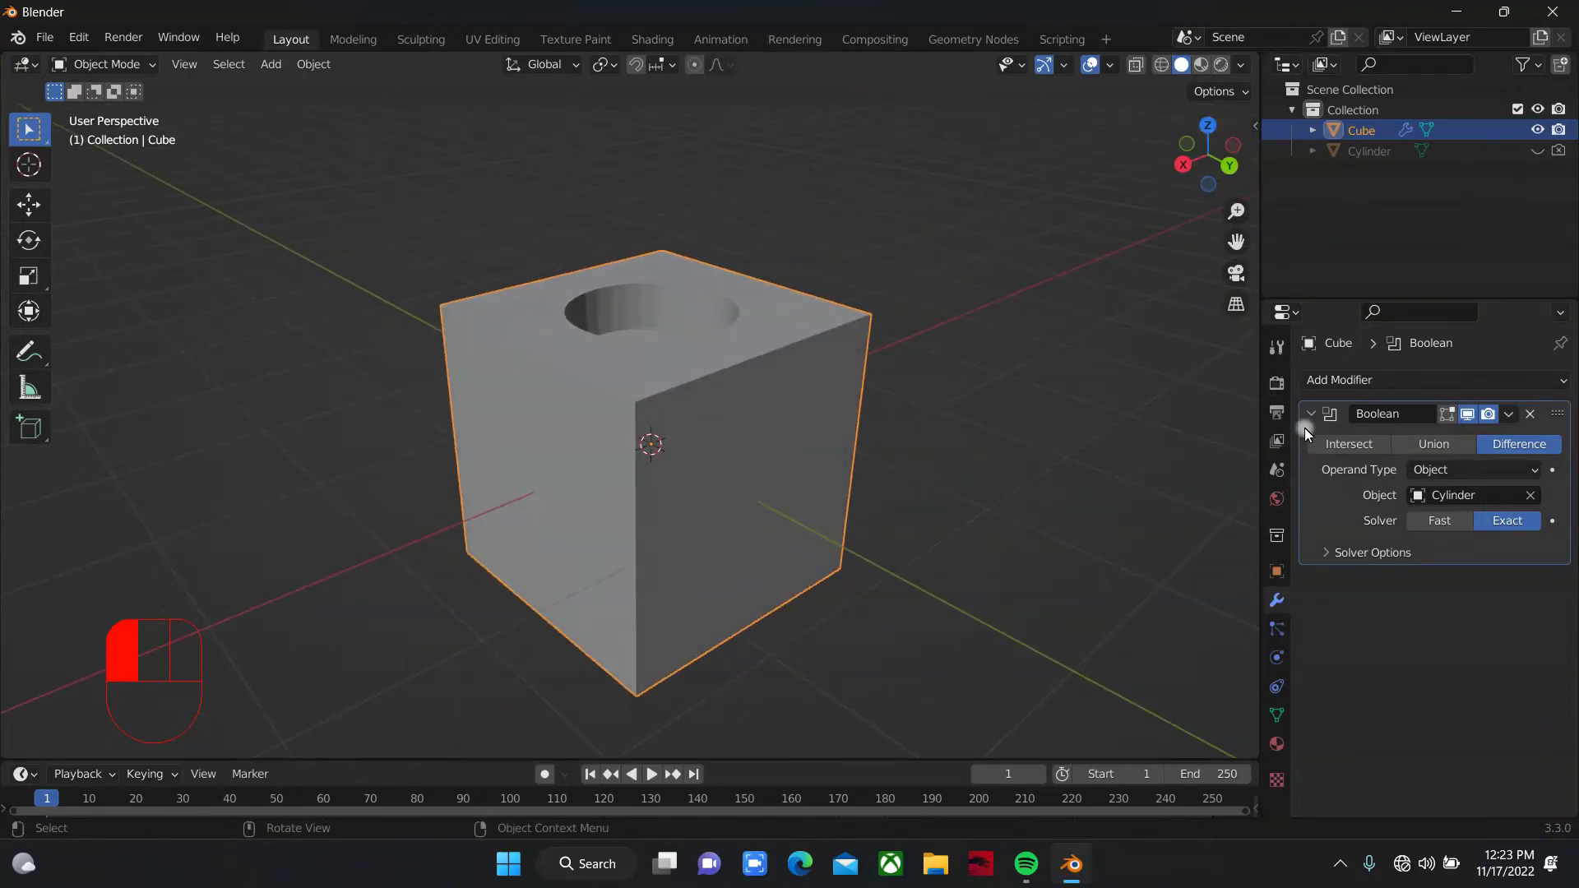
{"action": "left_click", "coordinate": [1468, 467]}
{"action": "left_click_drag", "start_coordinate": [1197, 158], "coordinate": [1148, 173]}
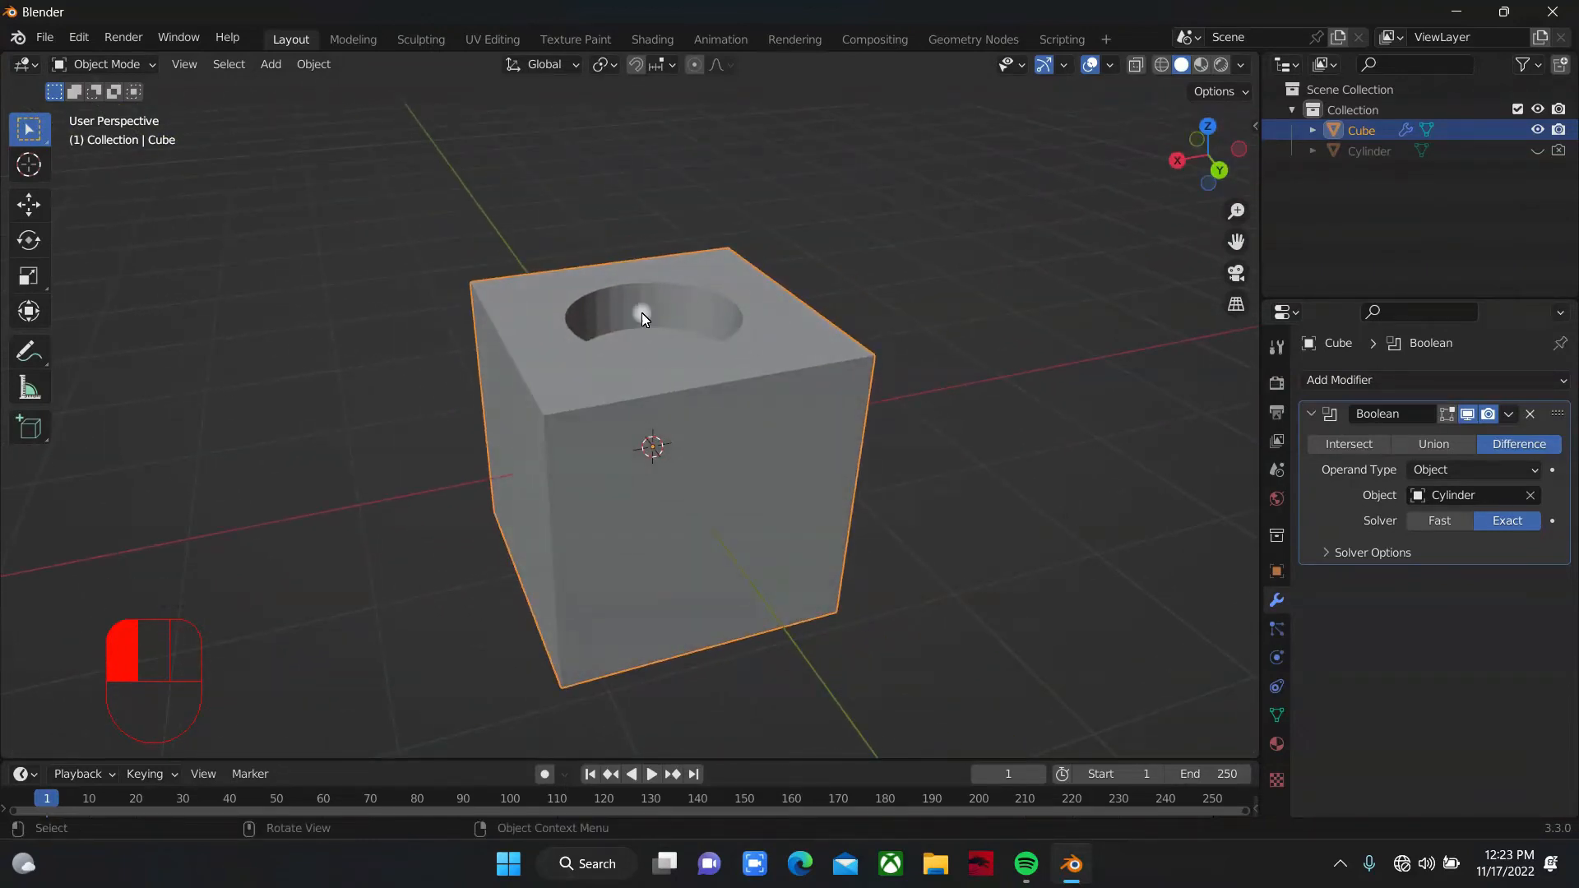
{"action": "mouse_move", "coordinate": [1220, 164]}
{"action": "left_mouse_down"}
{"action": "mouse_move", "coordinate": [1182, 170]}
{"action": "mouse_move", "coordinate": [1216, 161]}
{"action": "left_mouse_up"}
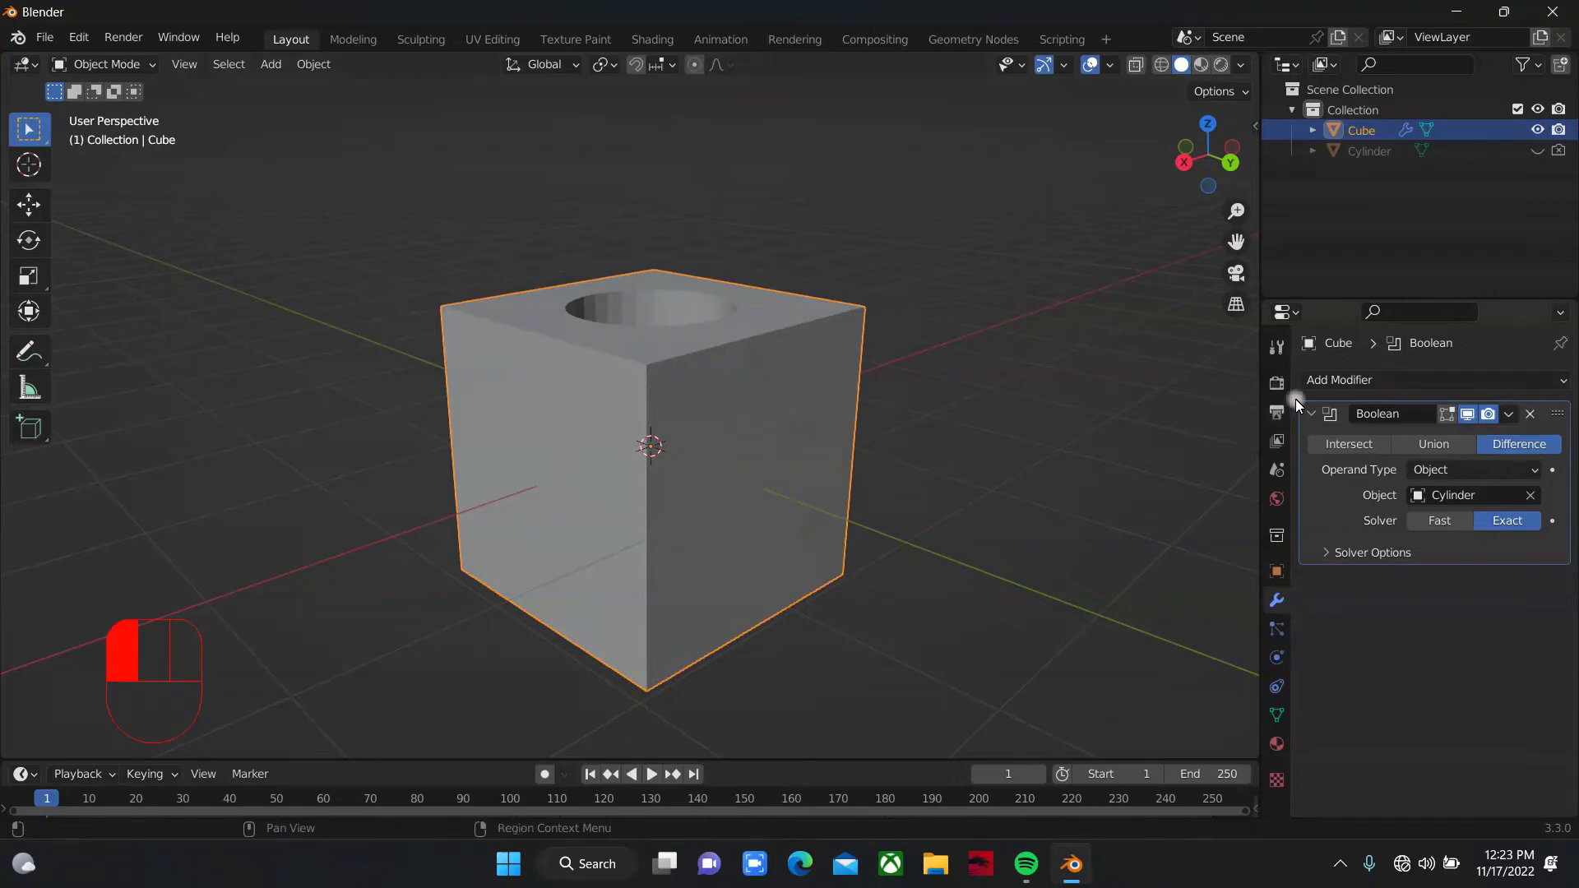
Step: Create a new collection in the scene and rename it Boolean
{"action": "left_click", "coordinate": [1567, 69]}
{"action": "double_click", "coordinate": [1390, 170]}
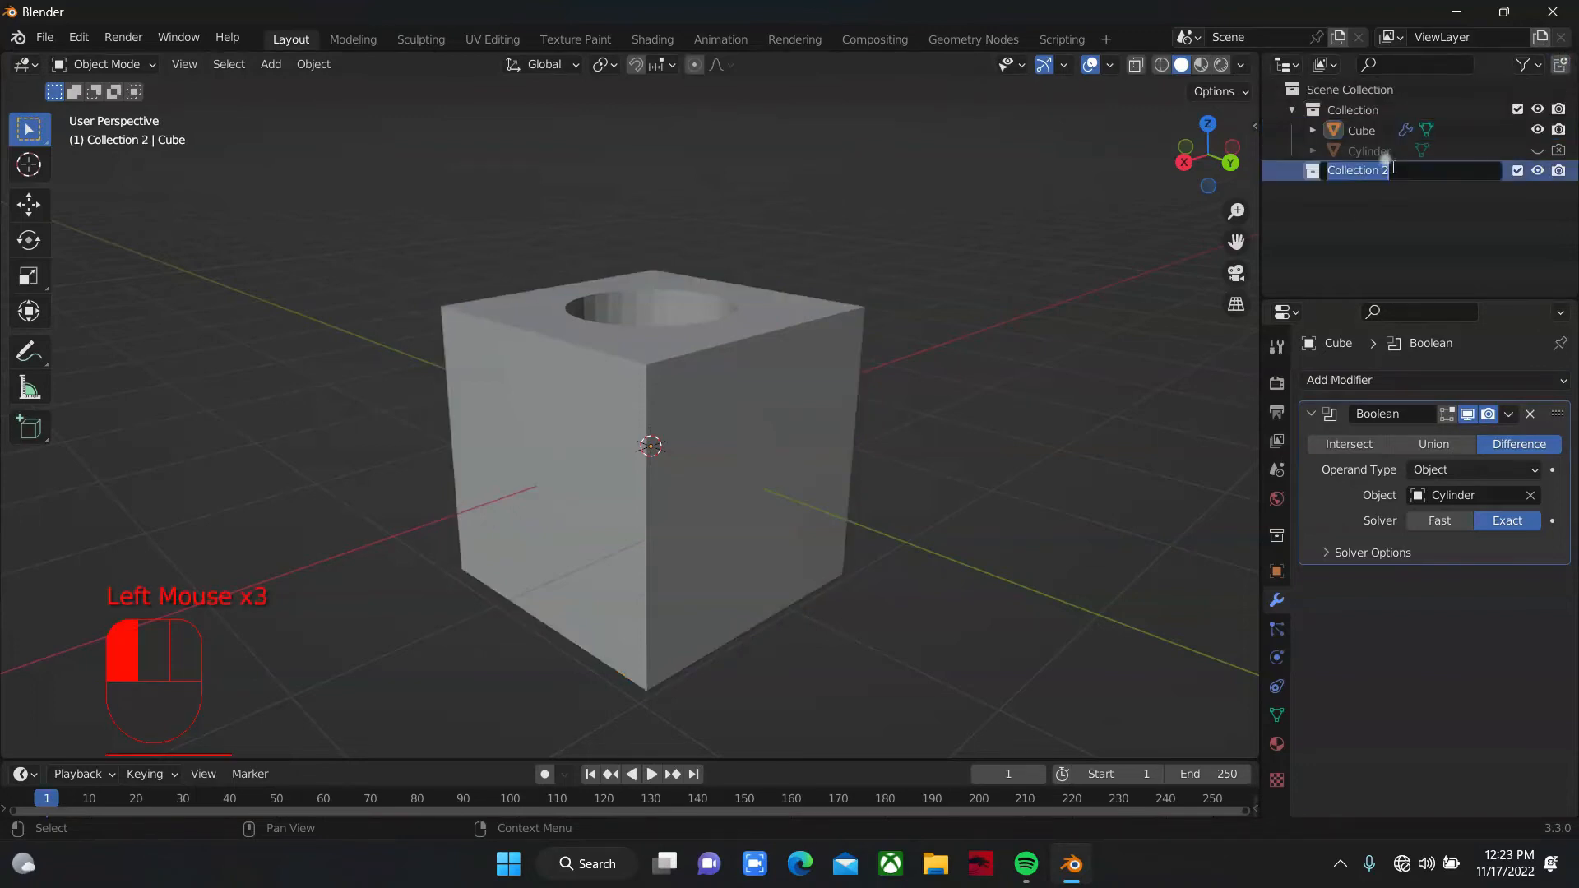
{"action": "type", "text": "Boolea"}
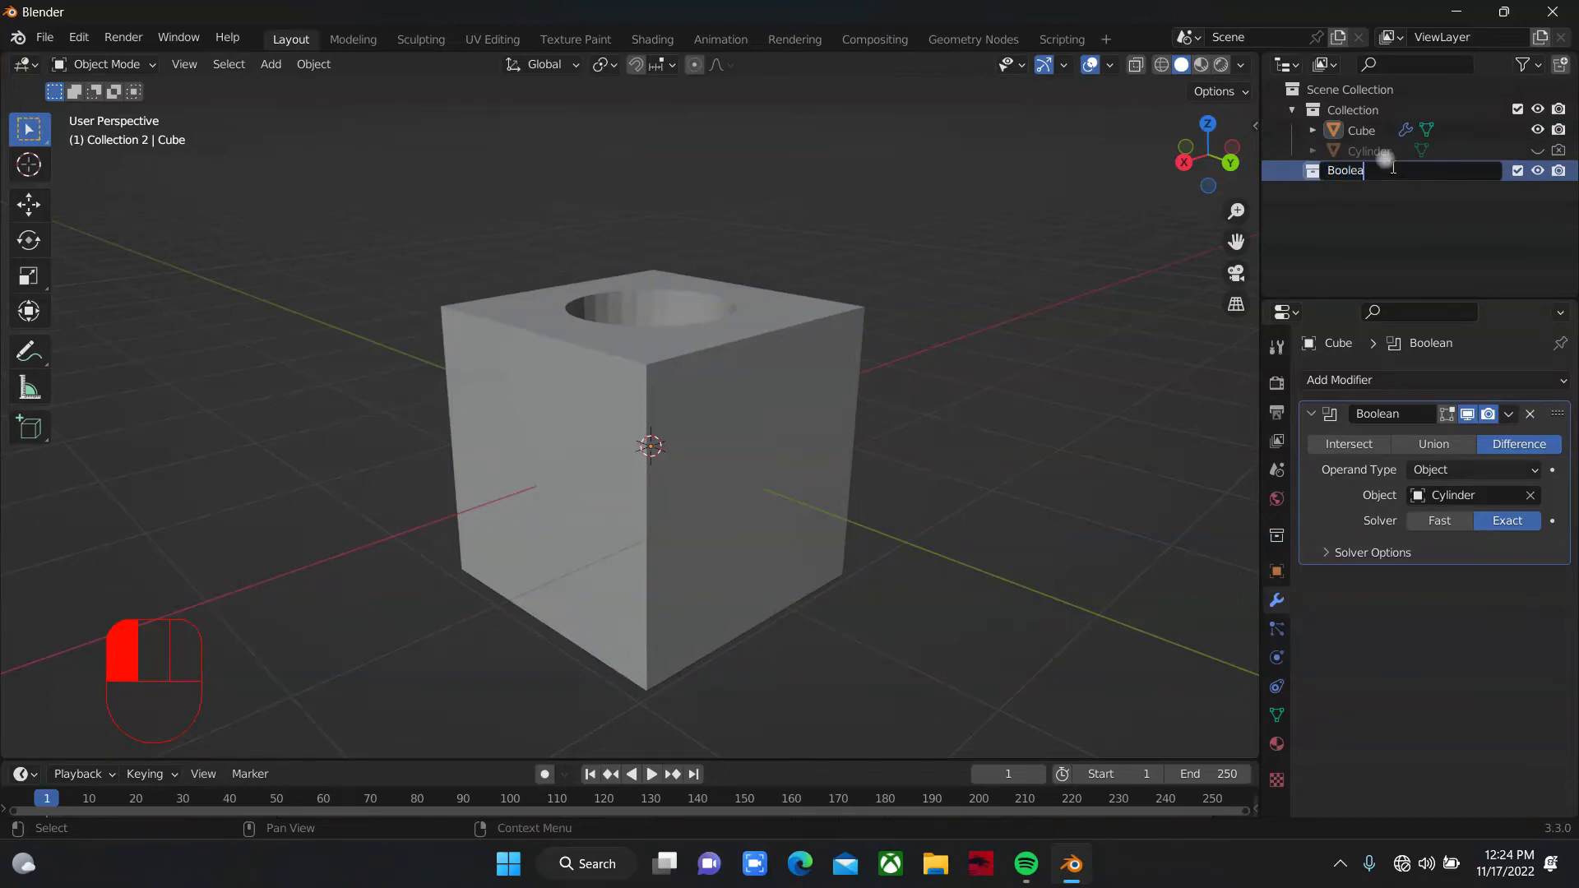
{"action": "type", "text": "n"}
{"action": "key", "text": "Return"}
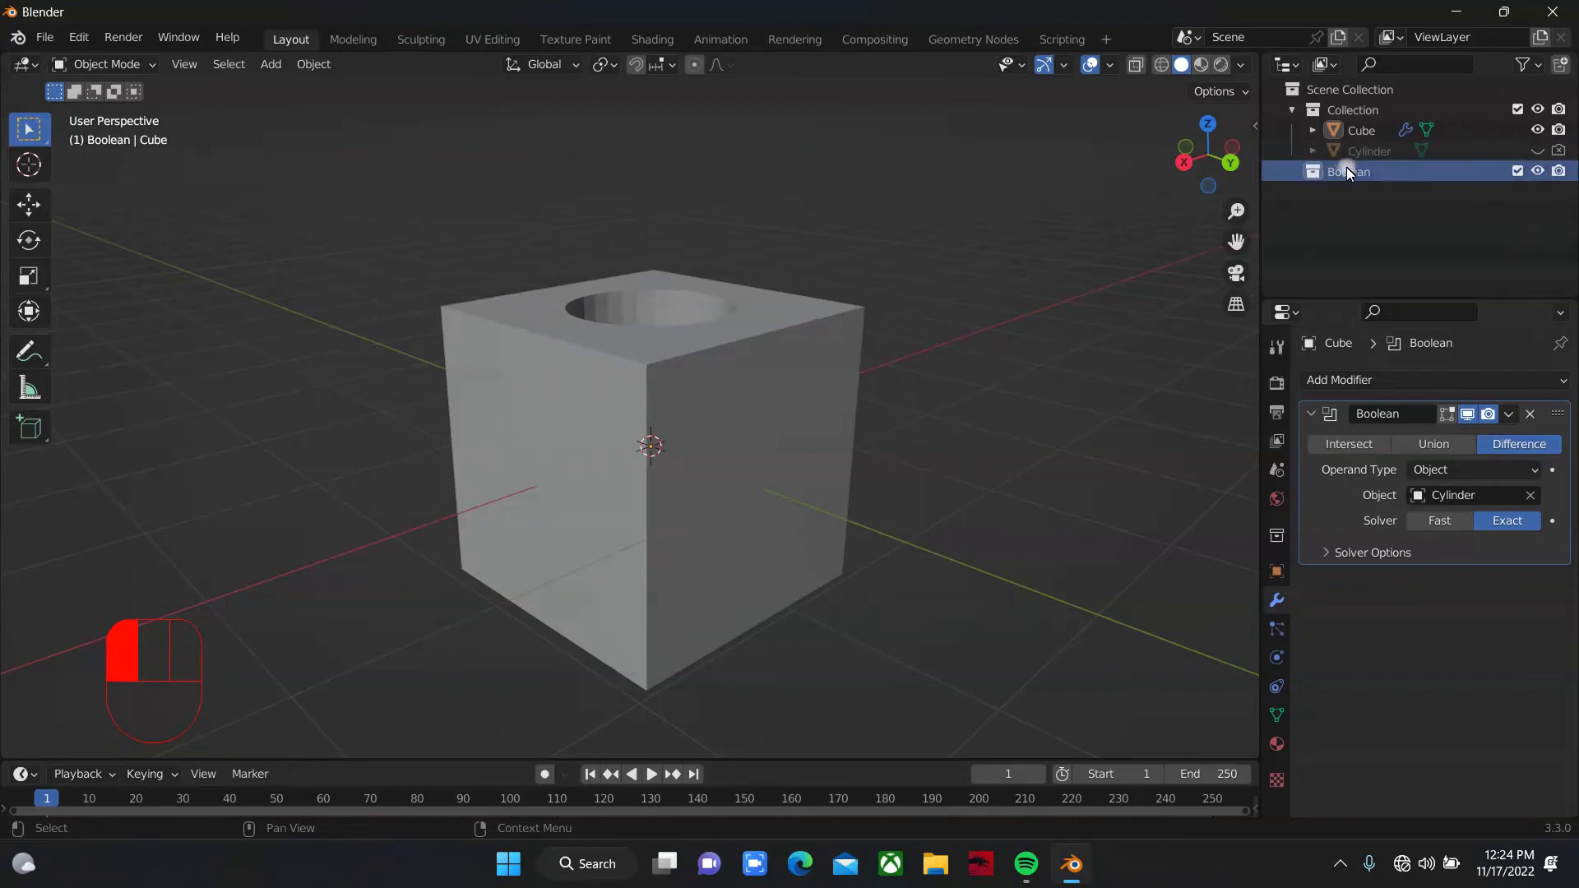
Step: Show the hidden cylinder in the viewport again and enable it in renders
{"action": "left_click", "coordinate": [1538, 151]}
{"action": "left_click", "coordinate": [1557, 151]}
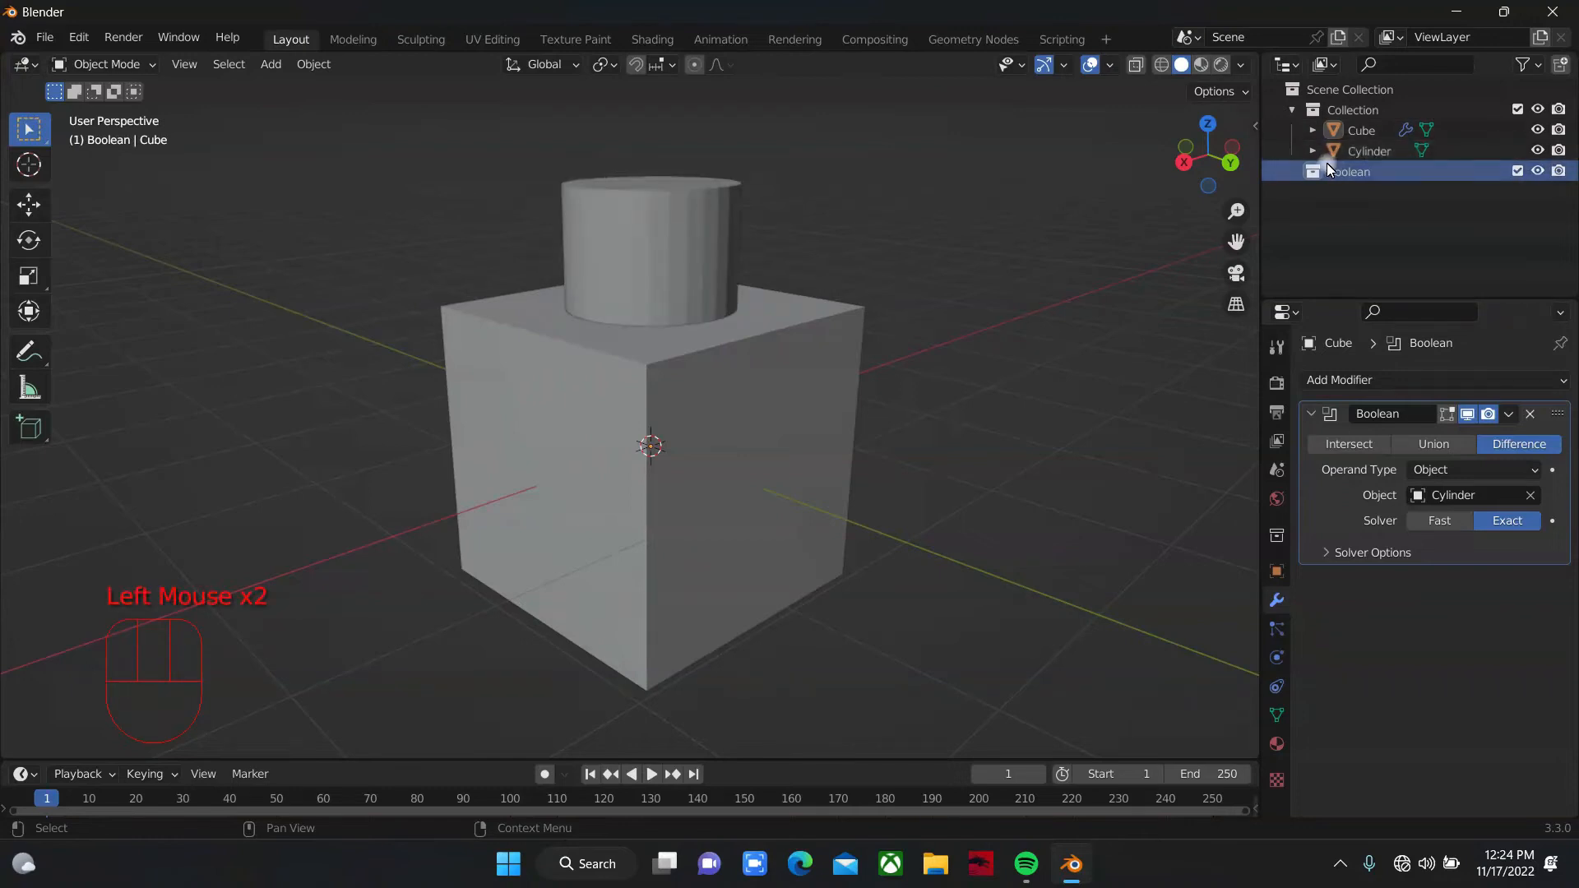
{"action": "left_click", "coordinate": [1375, 150]}
{"action": "right_click", "coordinate": [1376, 189]}
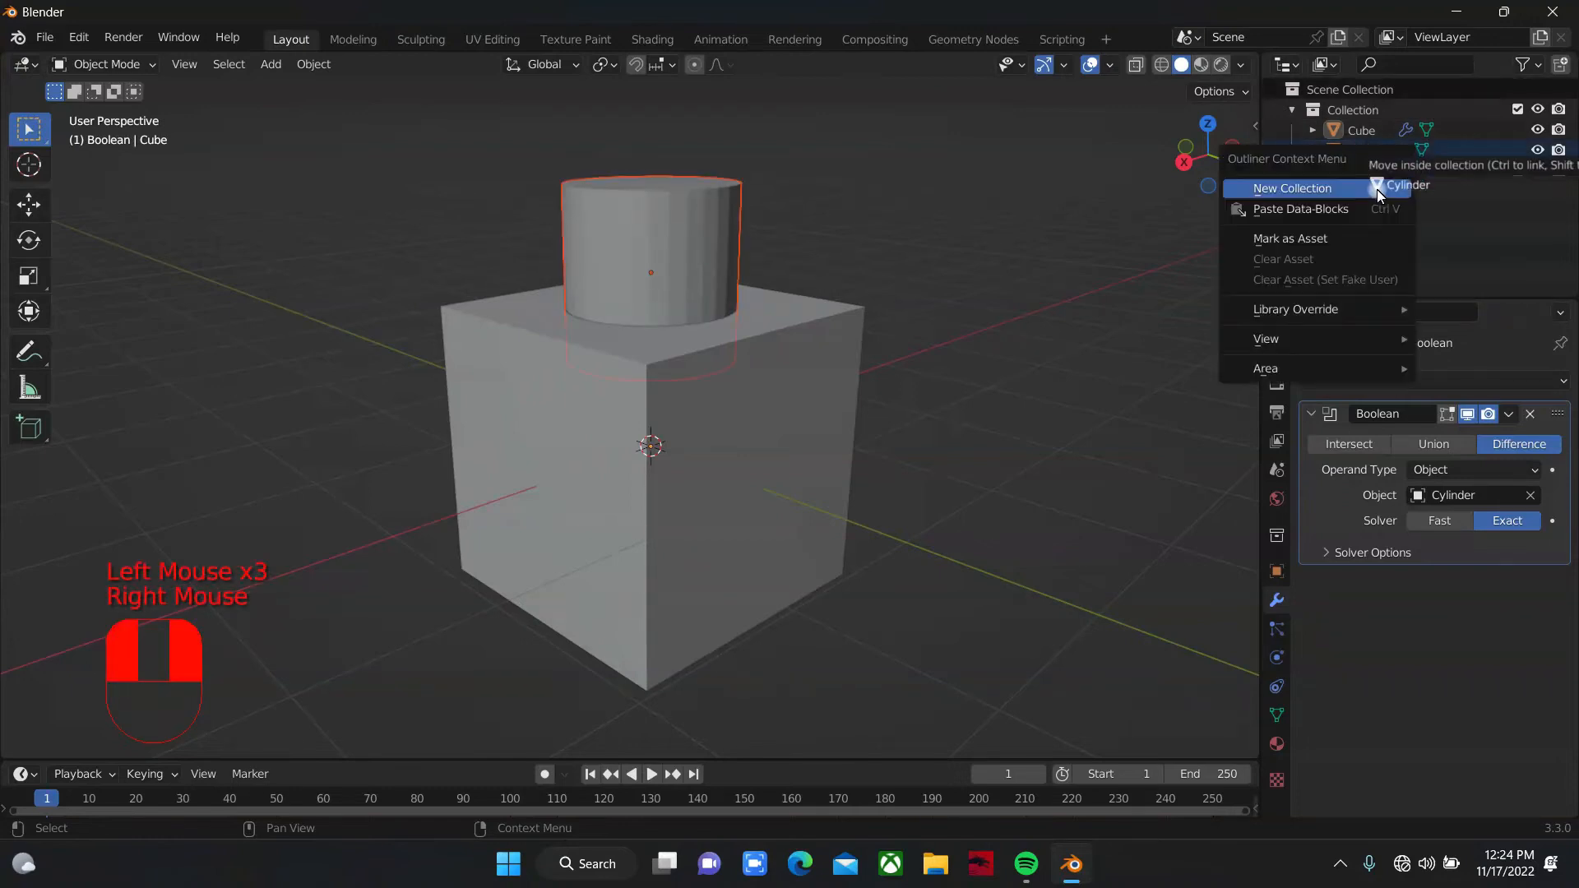
{"action": "left_click", "coordinate": [1377, 189]}
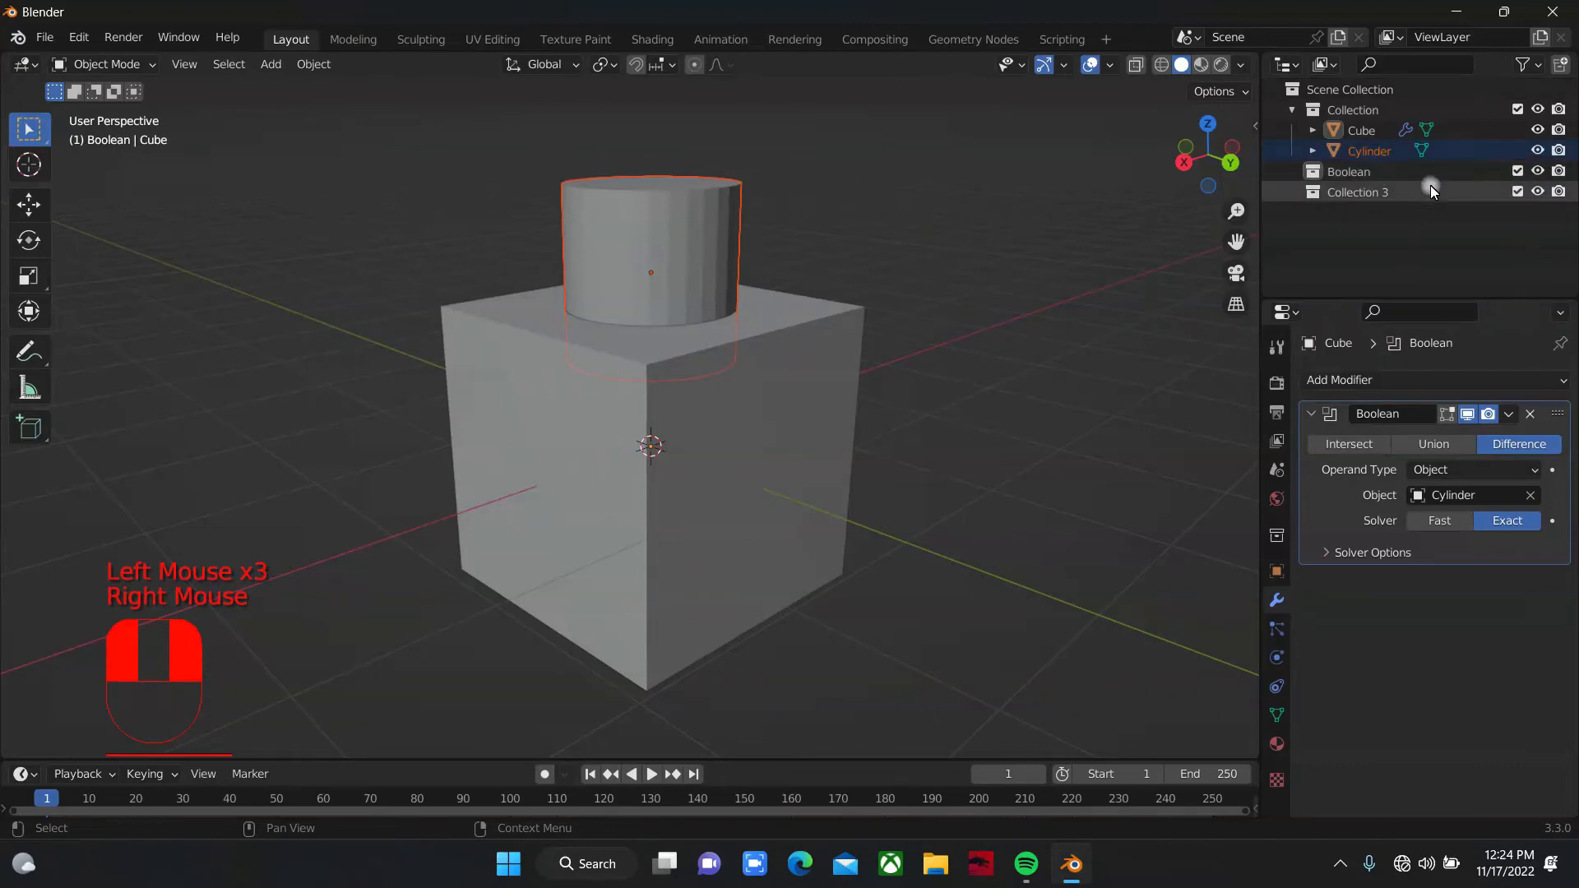
{"action": "key", "text": "ctrl+z"}
{"action": "key", "text": "ctrl+z"}
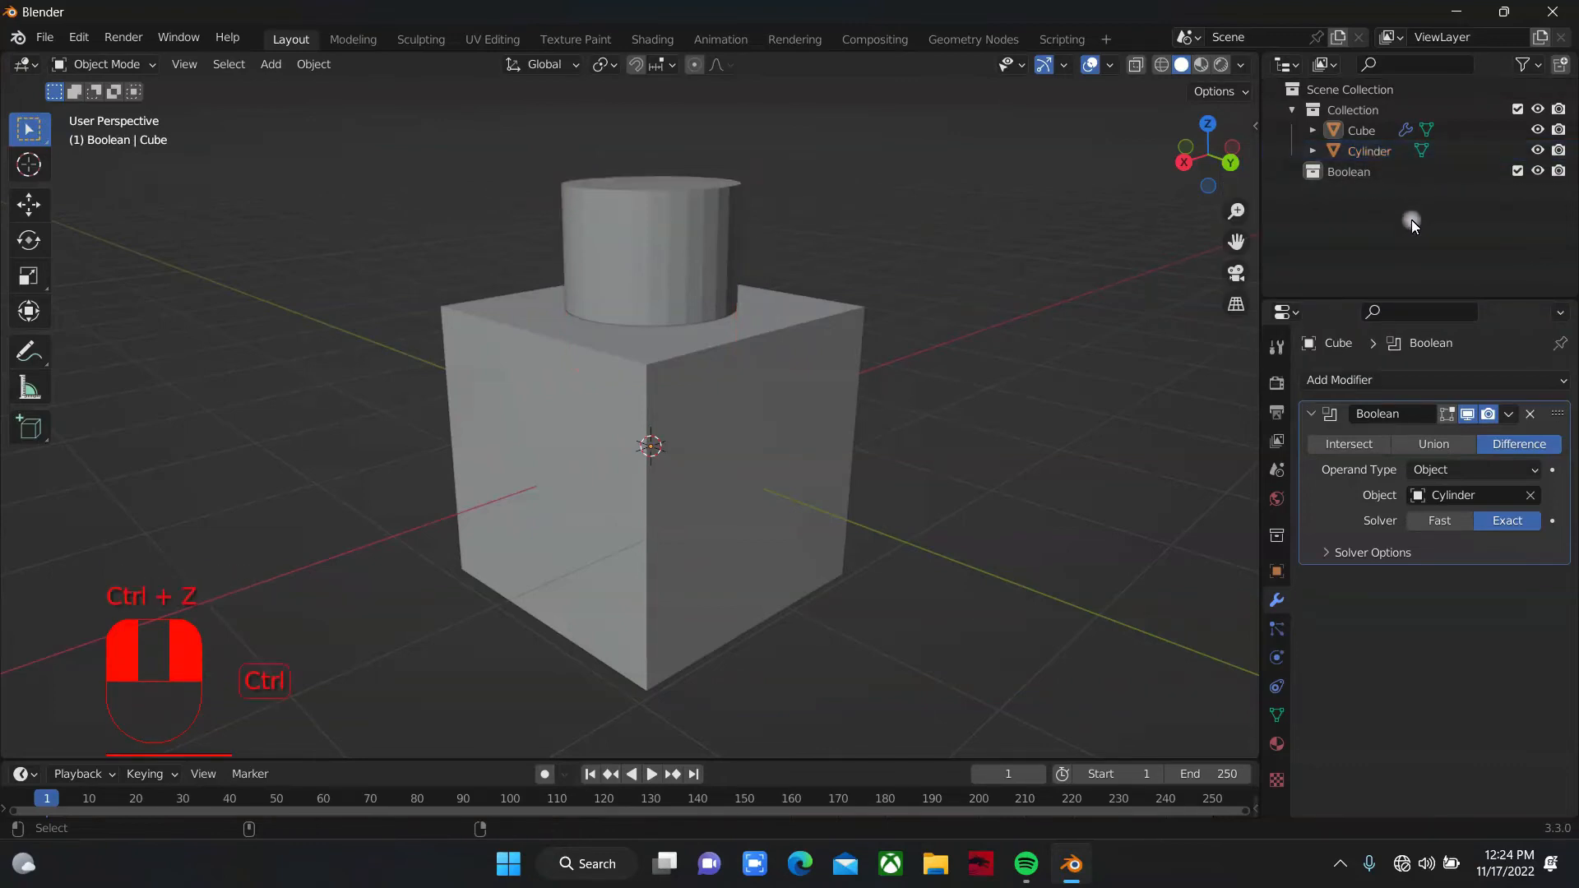
Step: Move the cylinder into the Boolean collection and collapse that collection
{"action": "left_click", "coordinate": [1408, 181]}
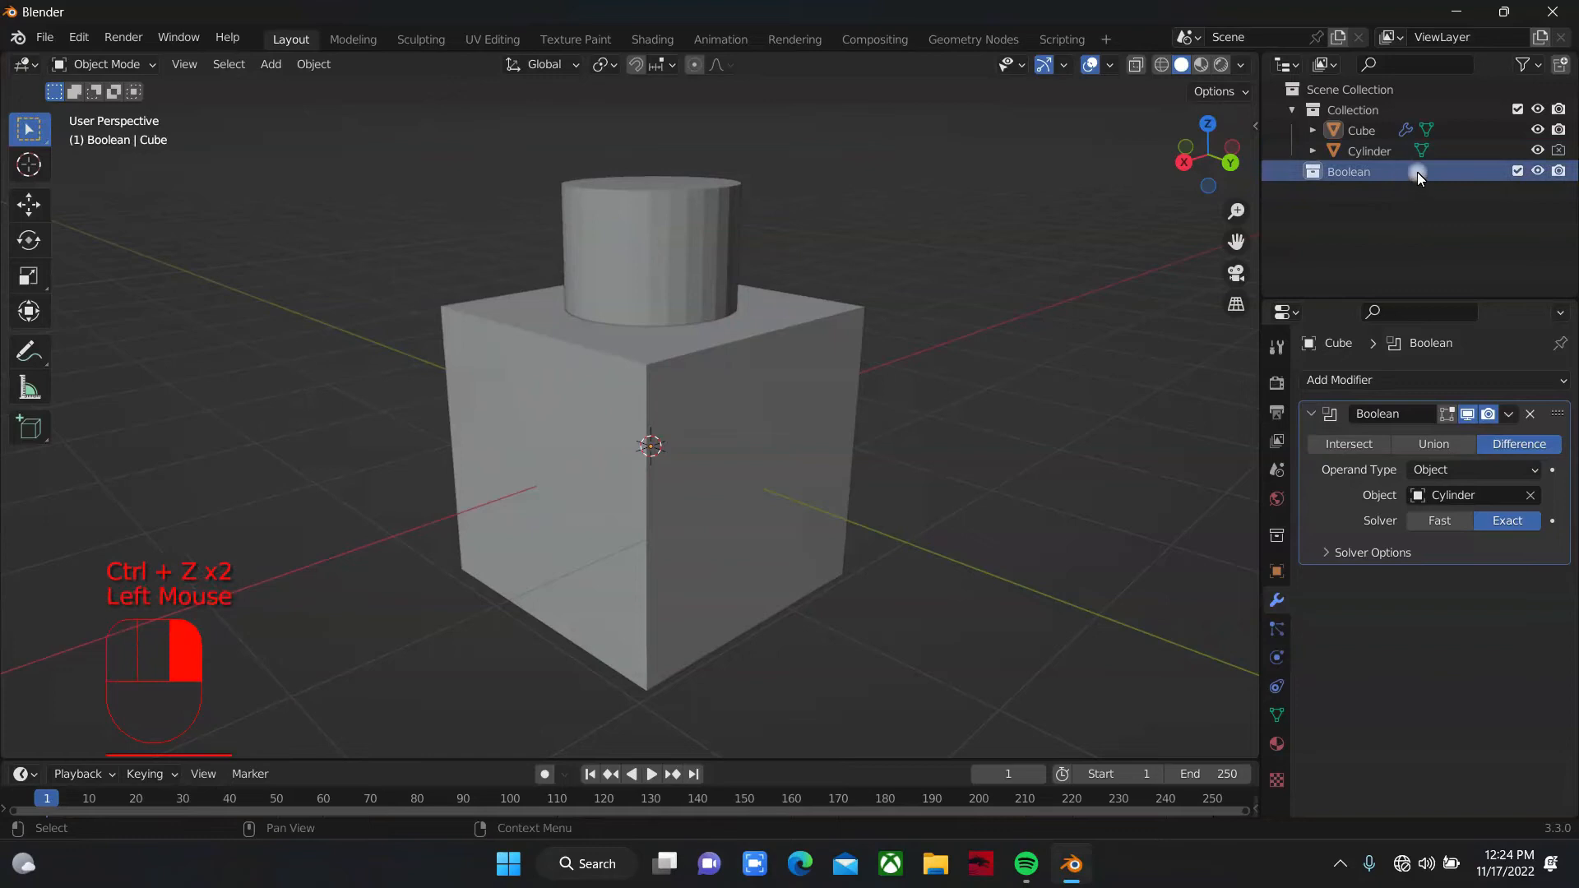
{"action": "left_click_drag", "start_coordinate": [1389, 153], "coordinate": [1374, 171]}
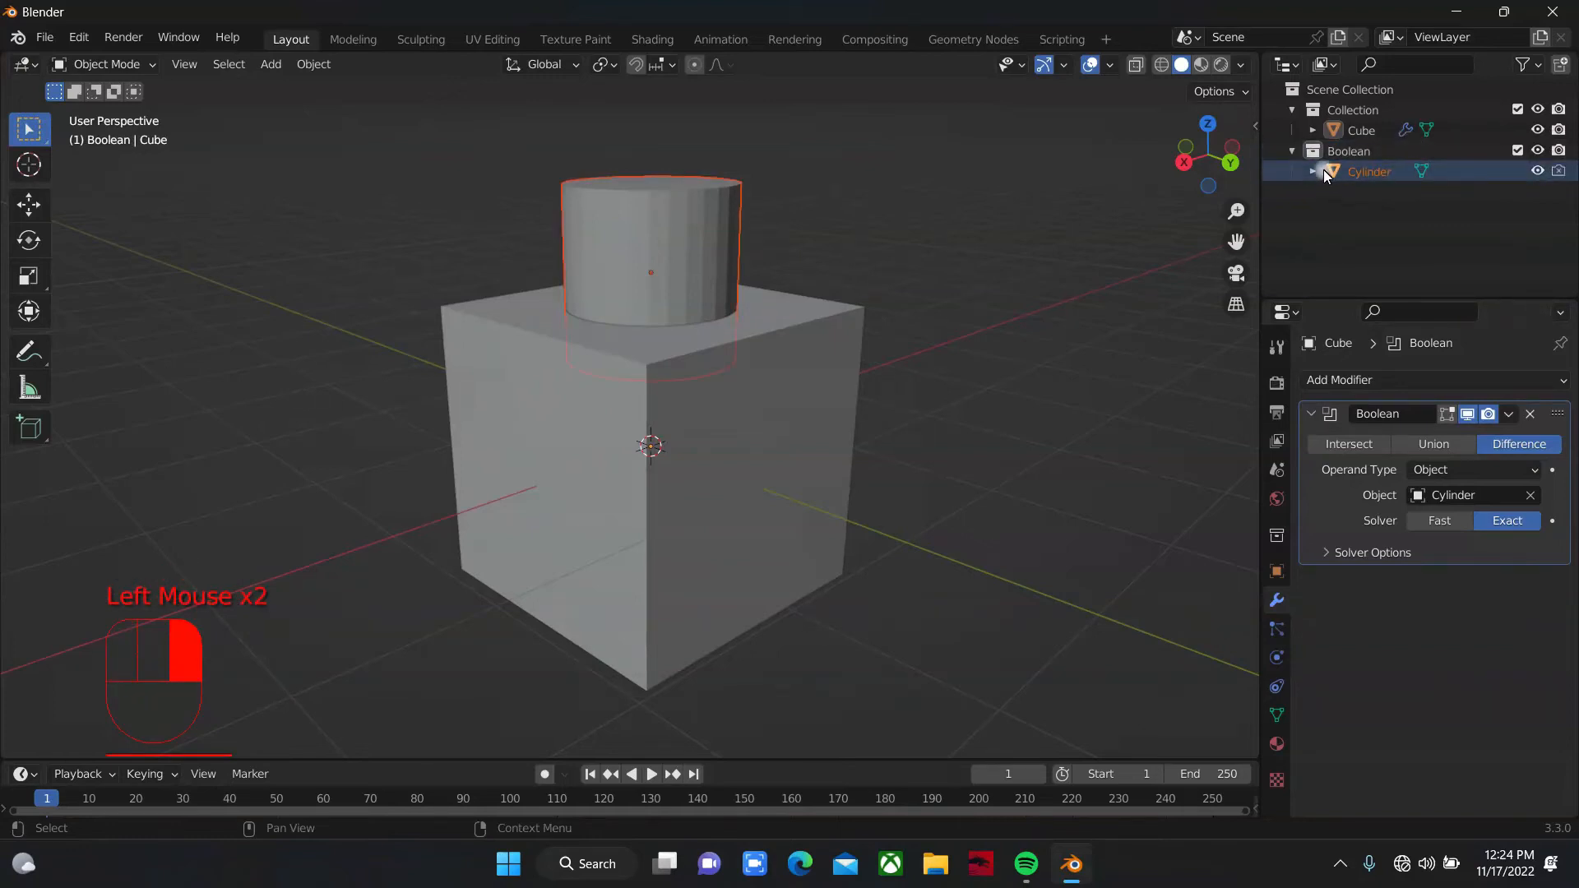
{"action": "left_click", "coordinate": [1292, 150]}
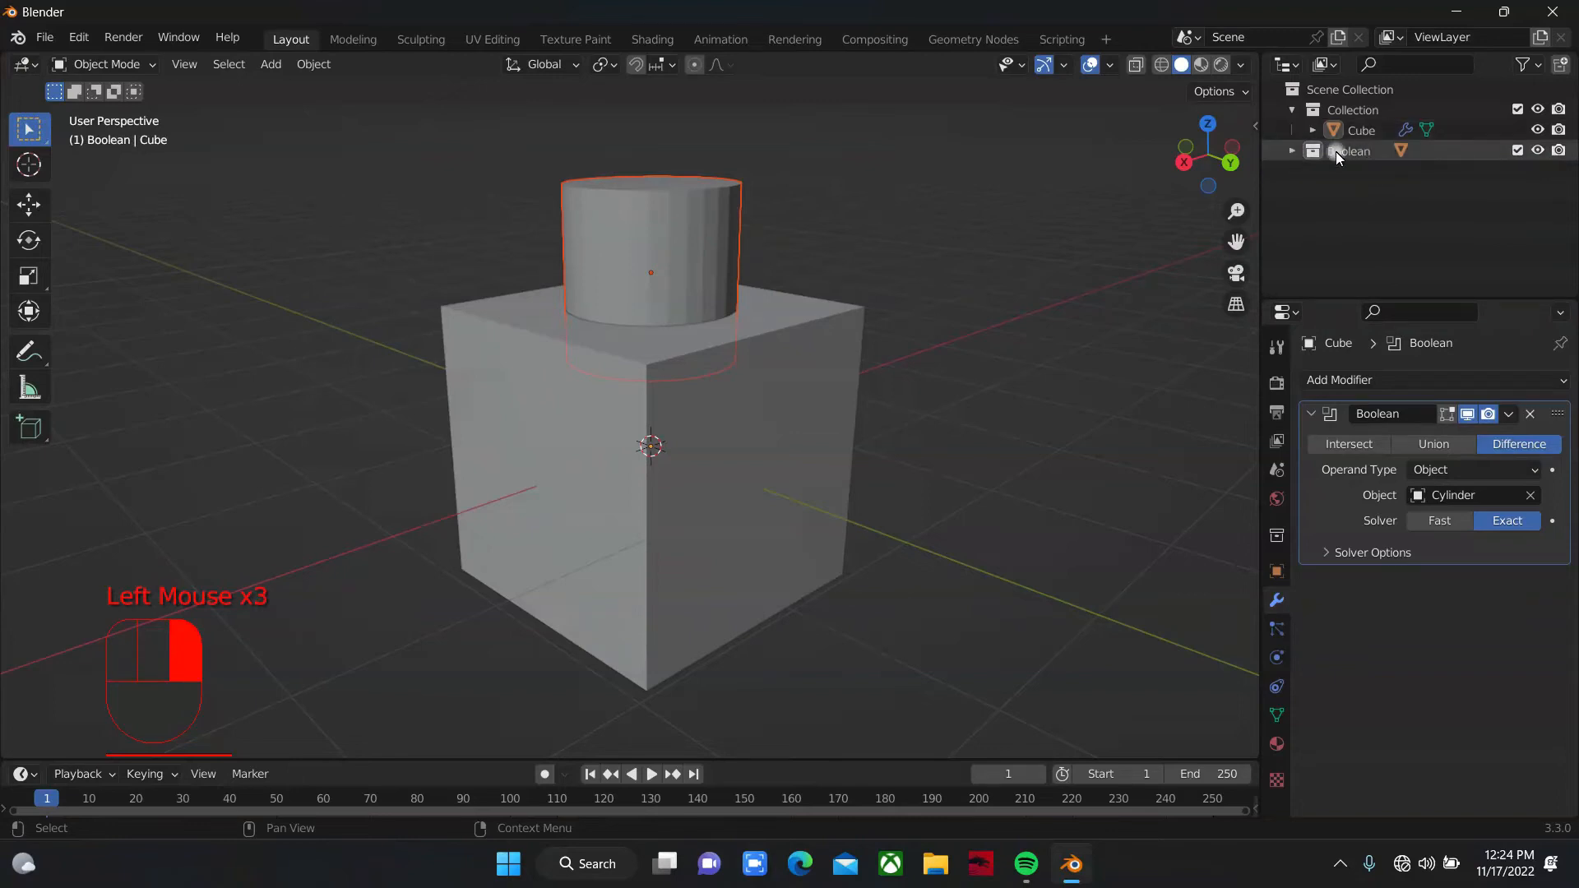
Step: Add a UV sphere at the cube's centre and scale it down to fit inside the cube
{"action": "left_click", "coordinate": [783, 369]}
{"action": "left_click_drag", "start_coordinate": [1207, 156], "coordinate": [816, 388]}
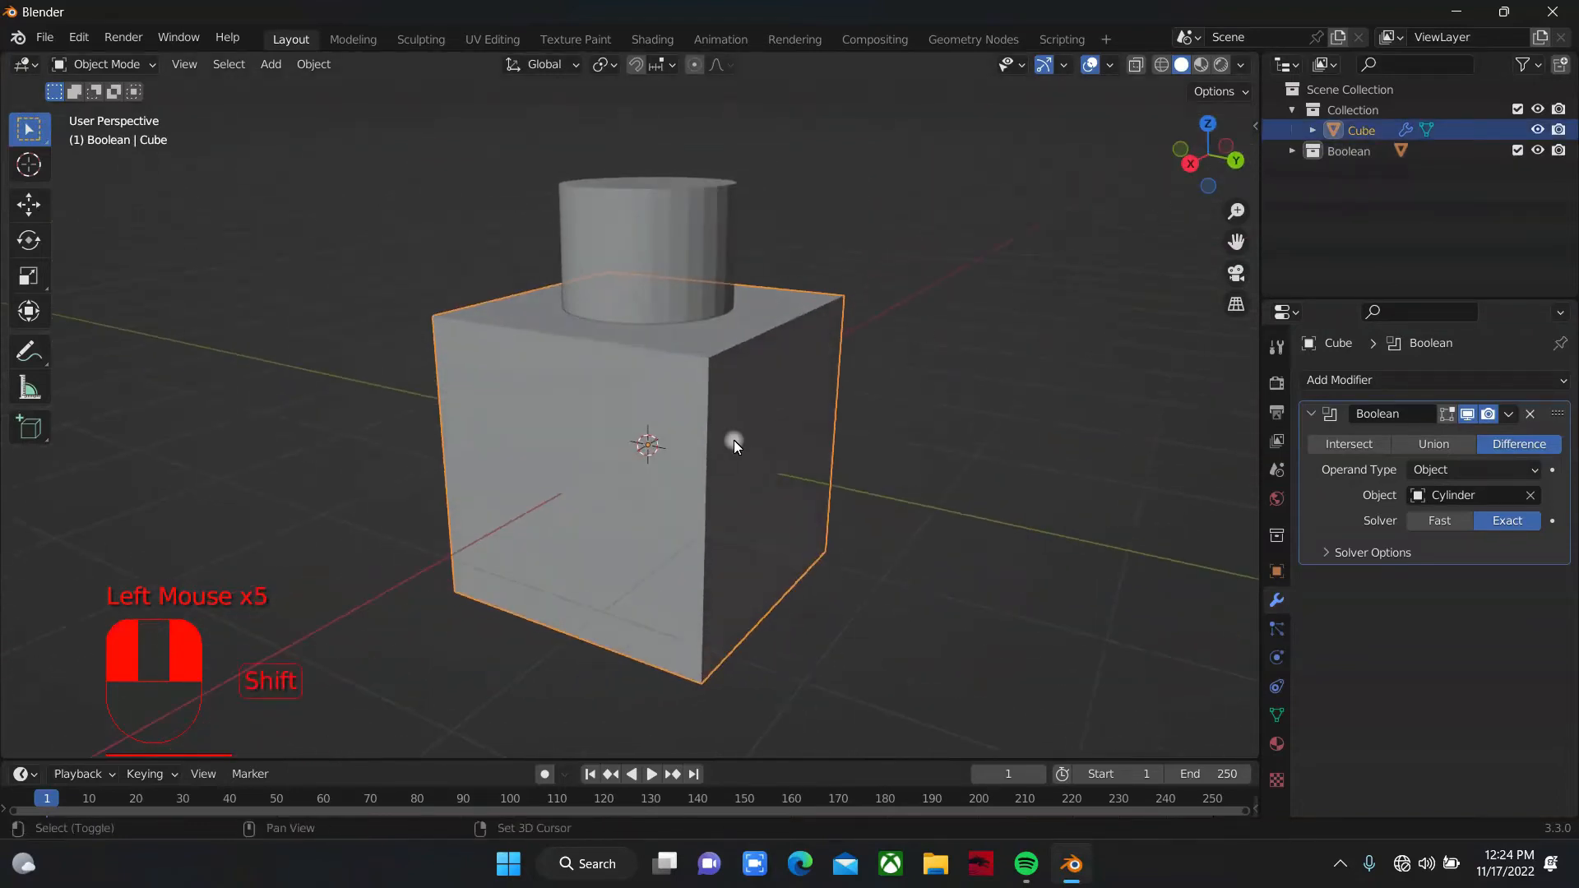
{"action": "key", "text": "shift+a"}
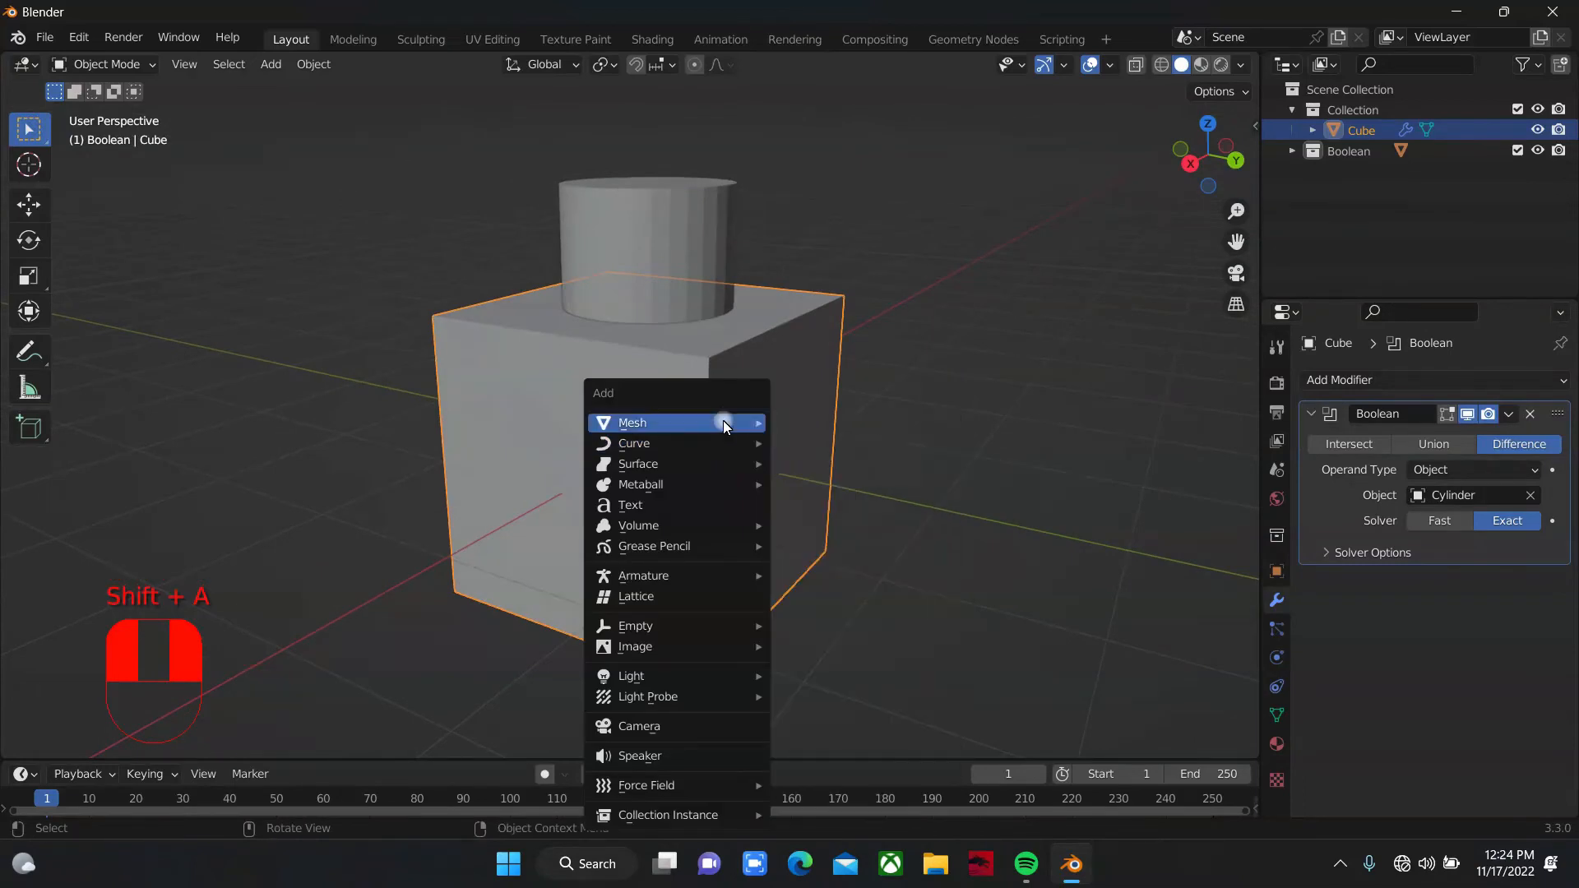
{"action": "mouse_move", "coordinate": [723, 421]}
{"action": "left_click", "coordinate": [852, 474]}
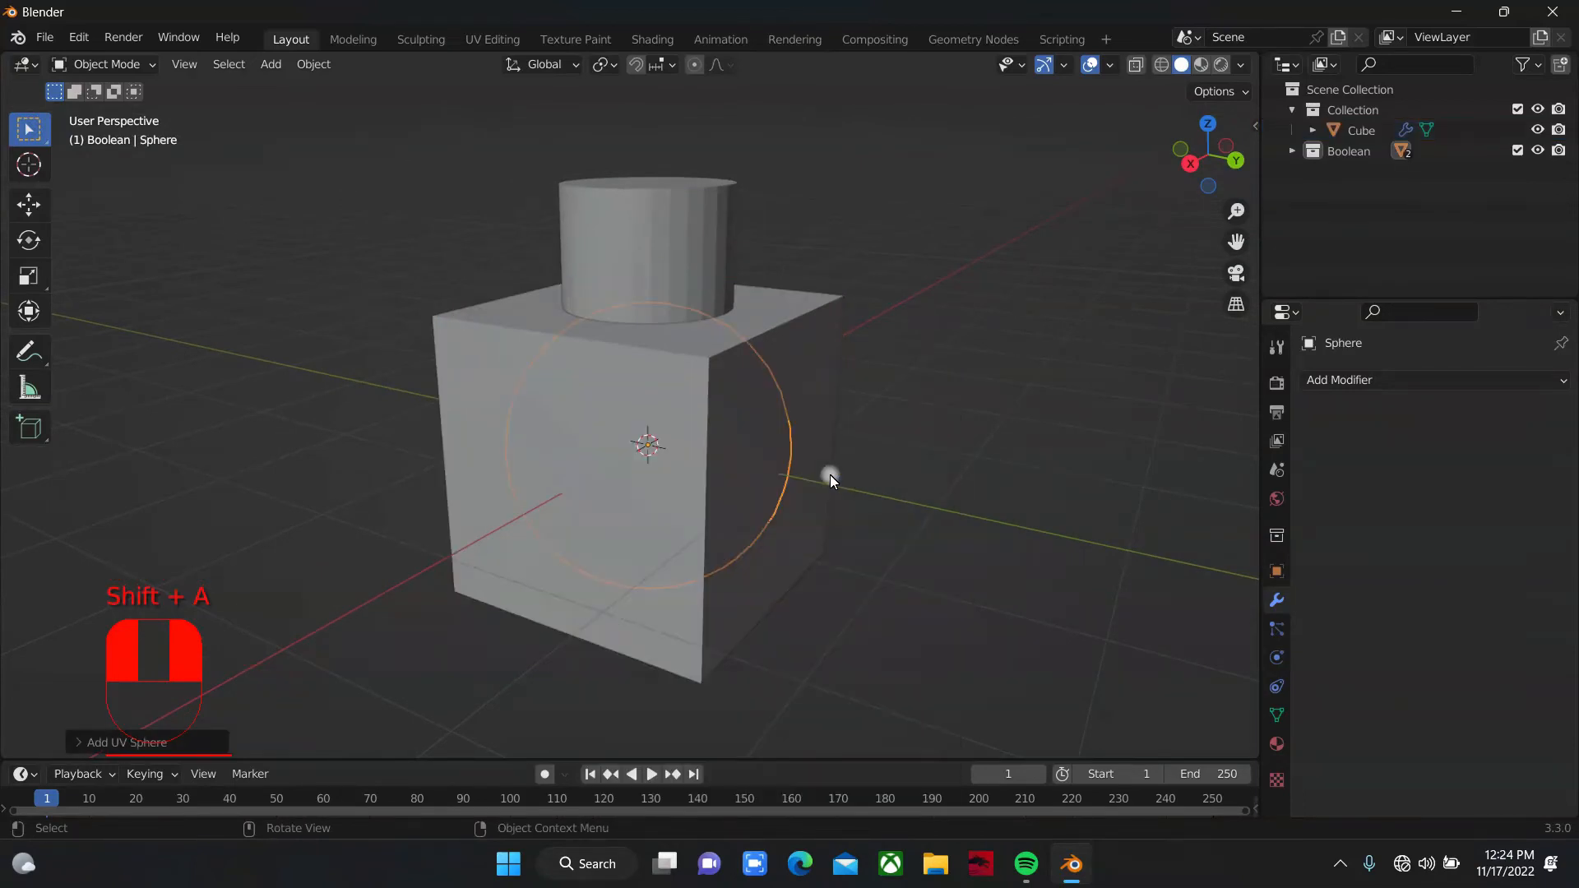
{"action": "key", "text": "s"}
{"action": "left_click", "coordinate": [793, 462]}
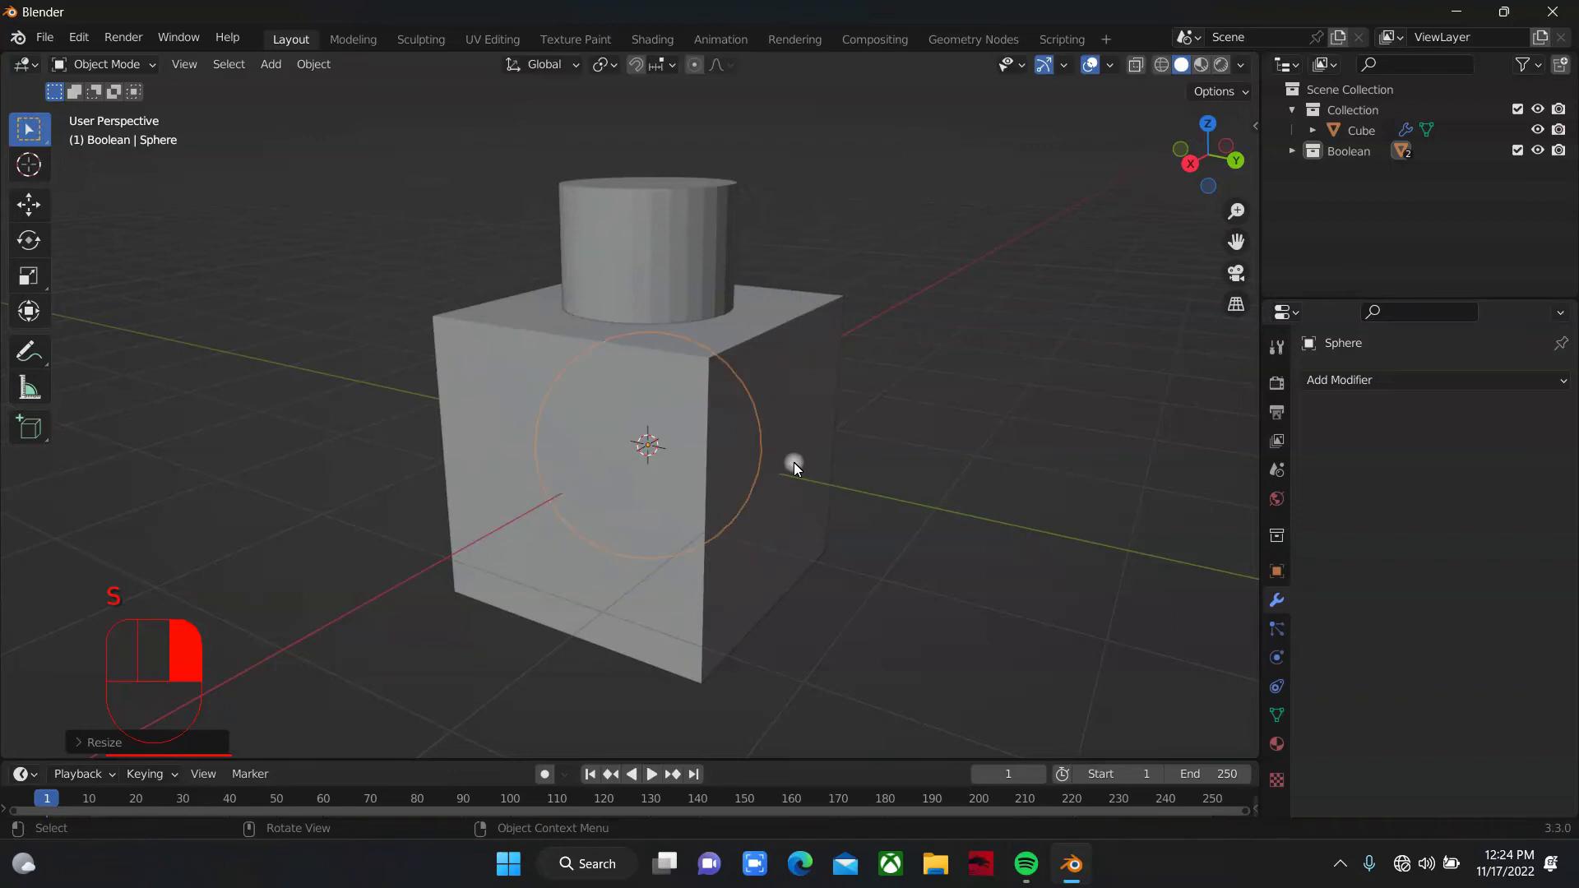
Step: Move the sphere along the global Y axis until it protrudes from the cube's side face, and scale it by about 0.8
{"action": "key", "text": "g"}
{"action": "key", "text": "y"}
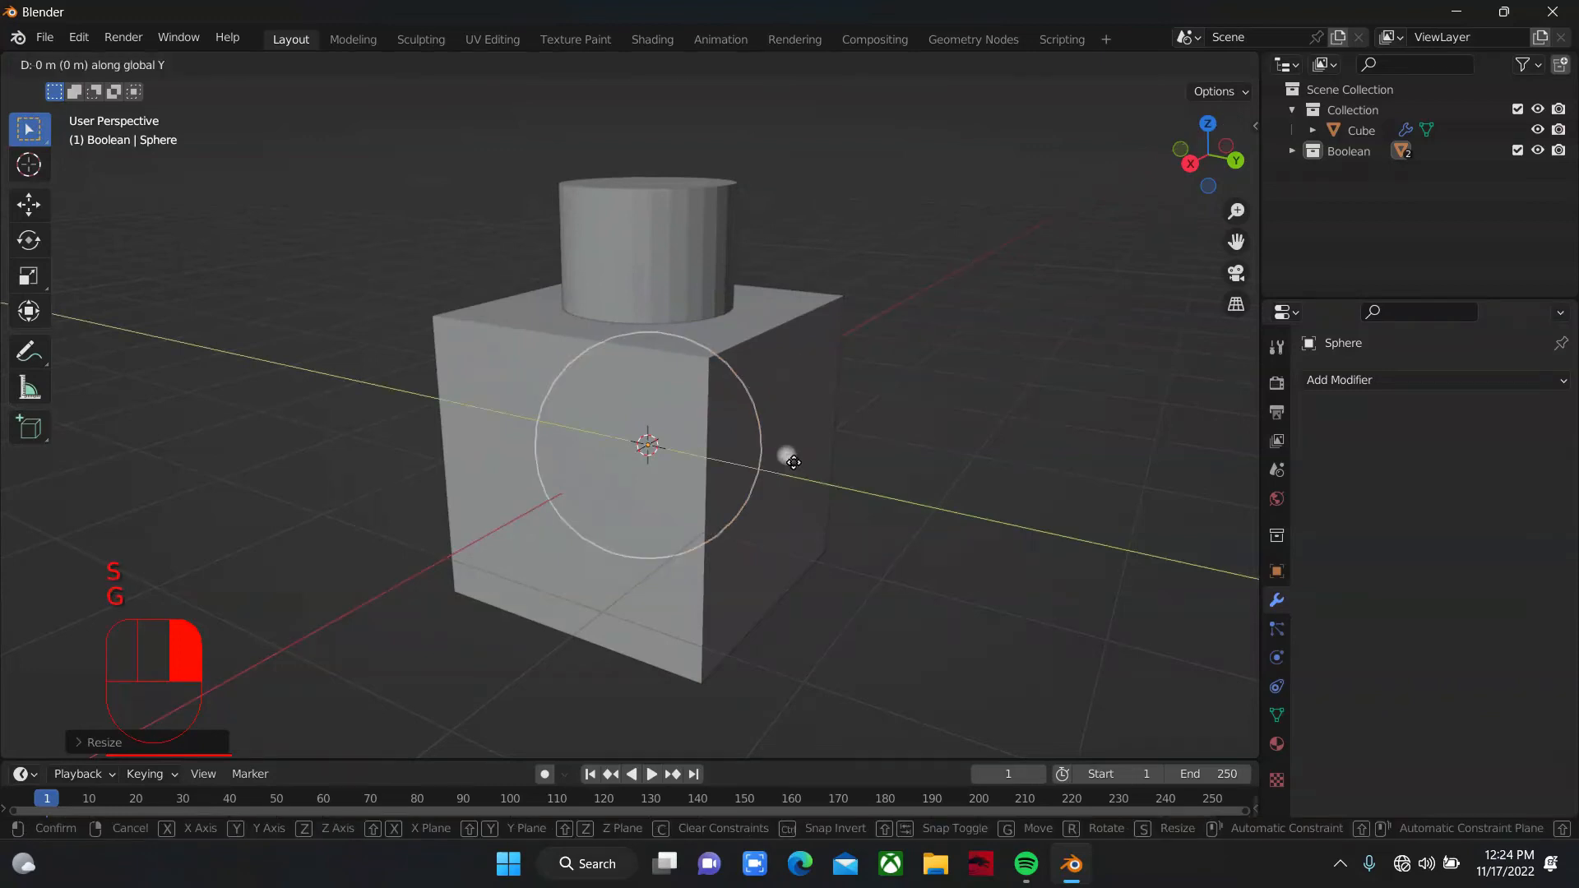
{"action": "left_click", "coordinate": [913, 496]}
{"action": "key", "text": "s"}
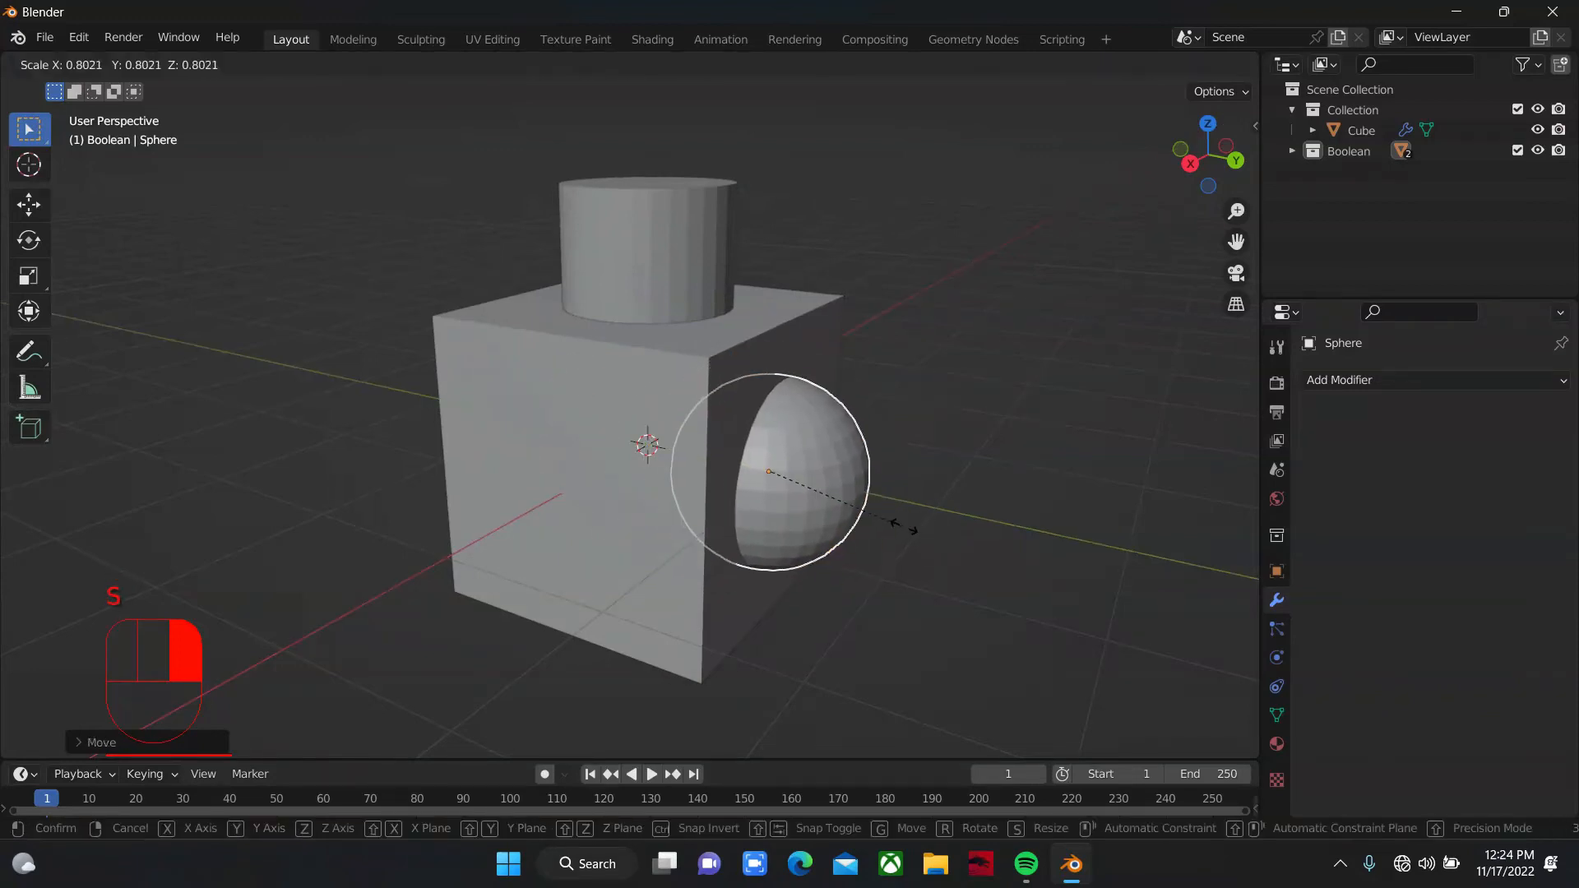
{"action": "left_click", "coordinate": [893, 526]}
Step: Add a cone at the cube's centre and rotate it 90 degrees about the global X axis
{"action": "left_click_drag", "start_coordinate": [1180, 173], "coordinate": [709, 452]}
{"action": "key", "text": "shift+a"}
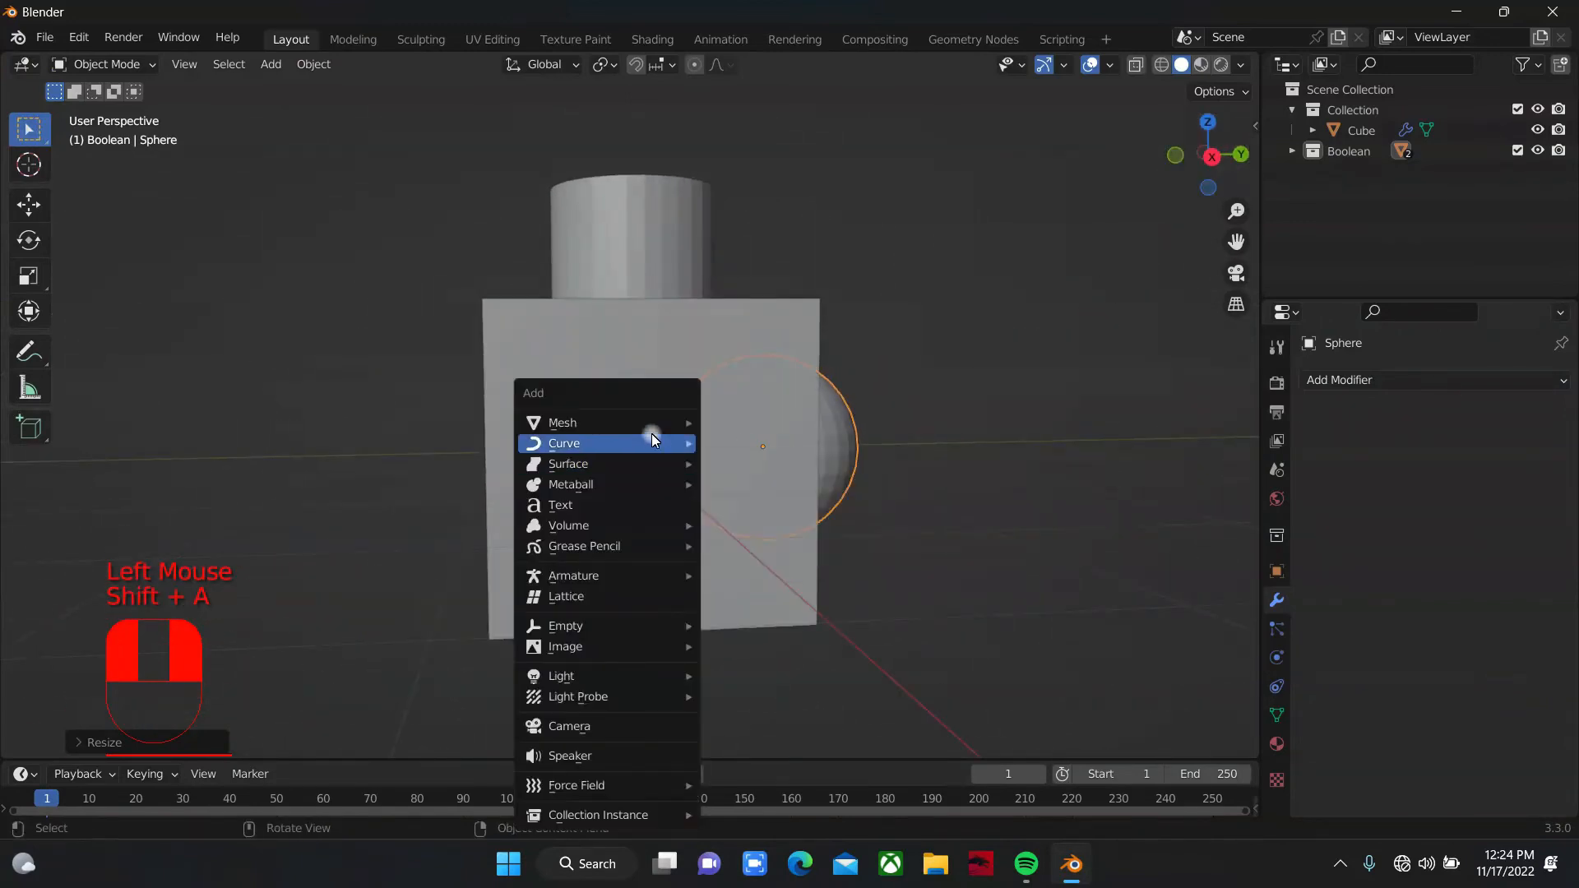
{"action": "mouse_move", "coordinate": [625, 423]}
{"action": "left_click", "coordinate": [773, 544]}
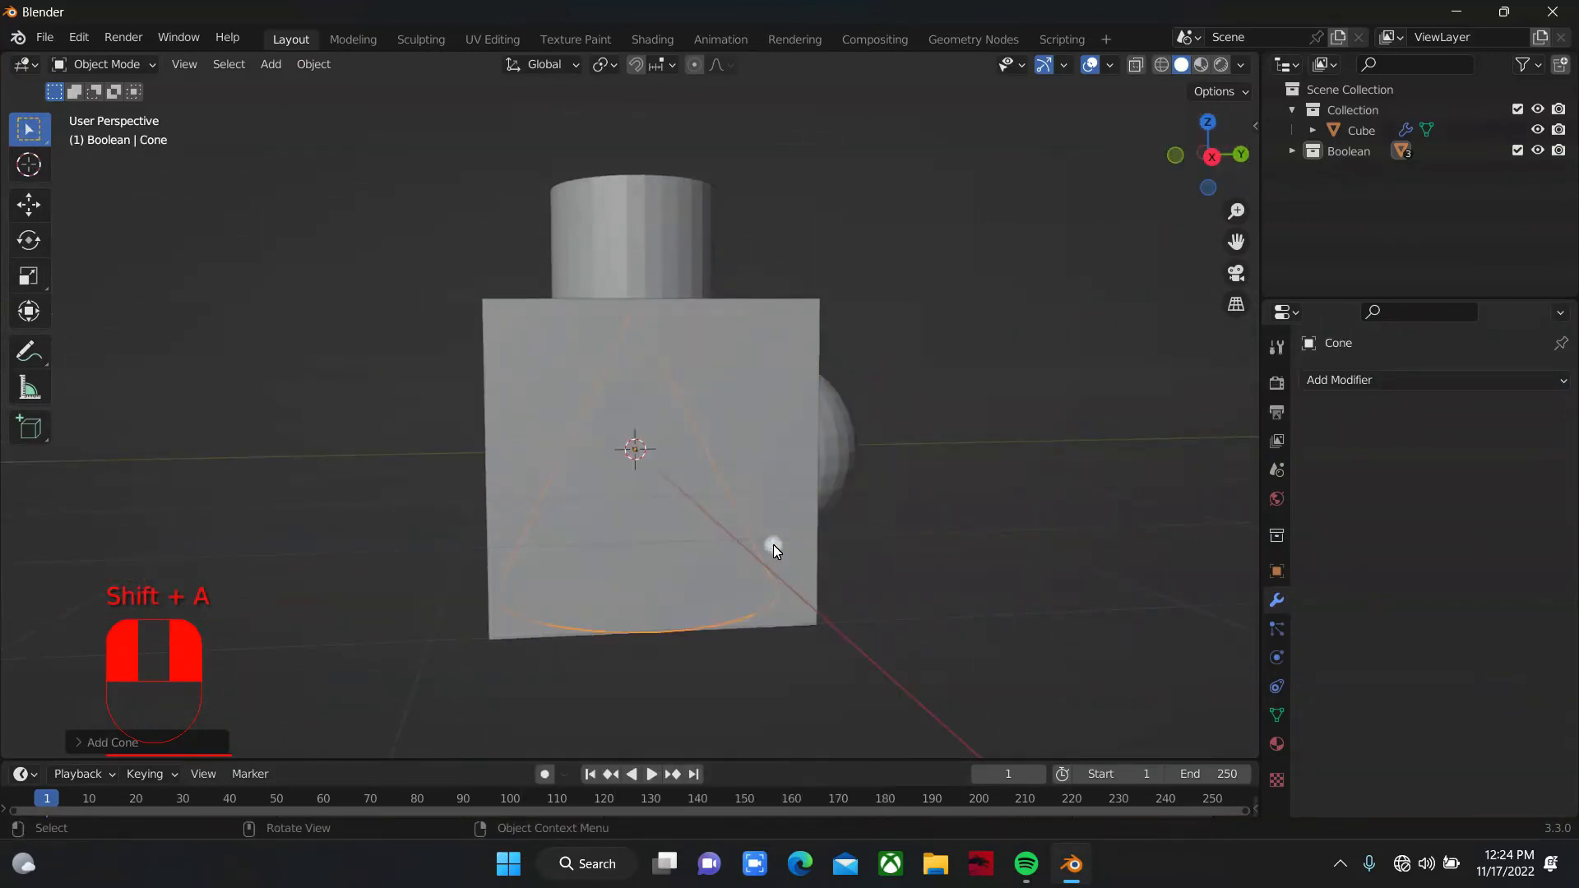
{"action": "left_click_drag", "start_coordinate": [1191, 165], "coordinate": [1206, 162]}
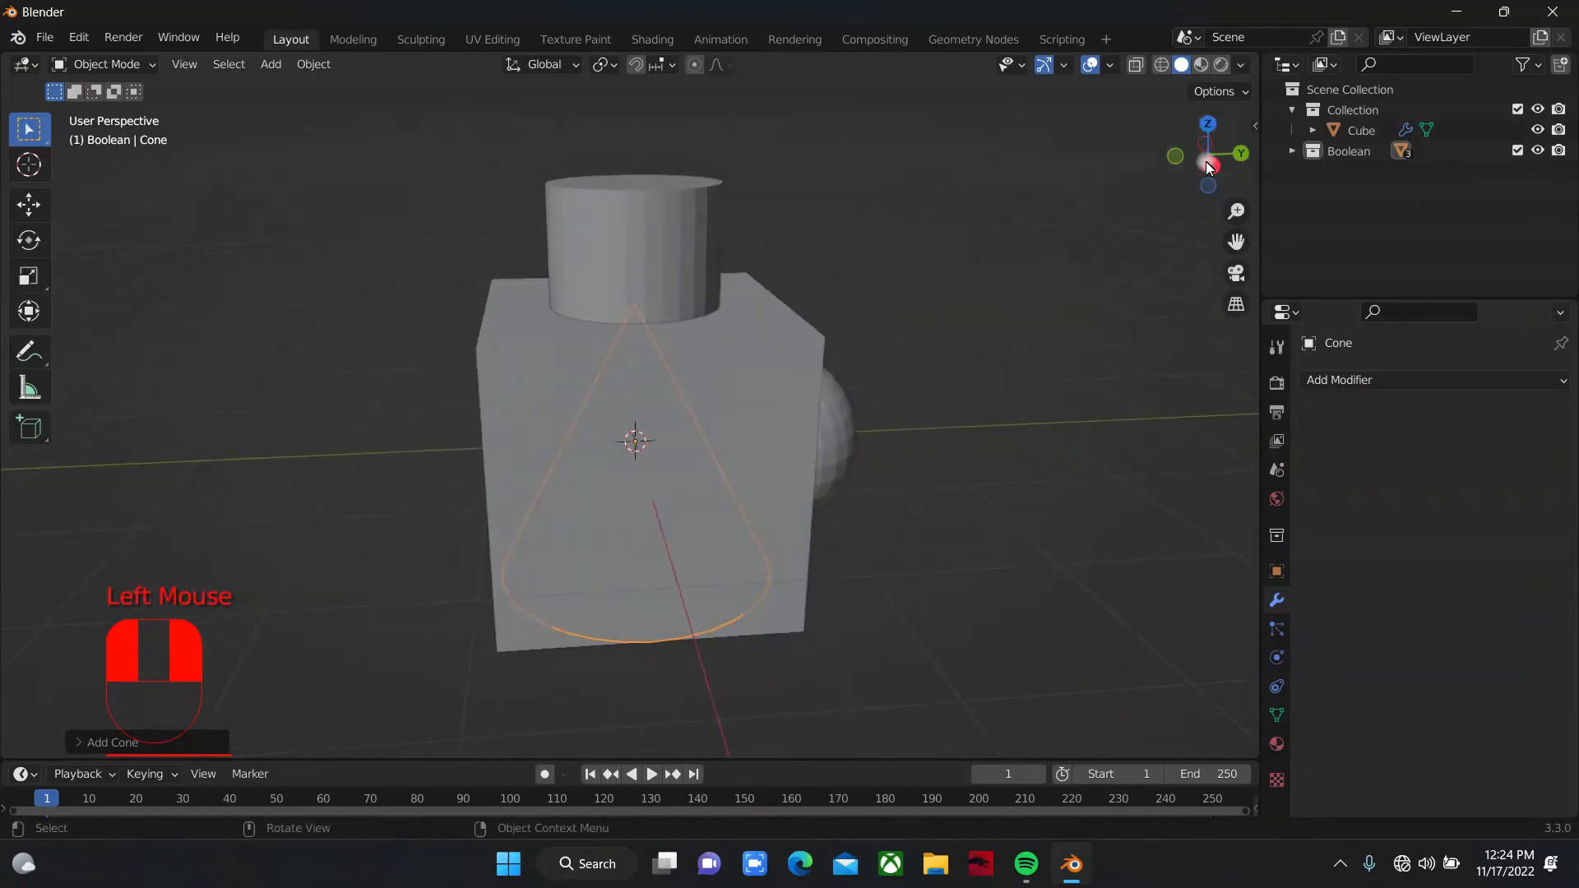
{"action": "key", "text": "r"}
{"action": "key", "text": "y"}
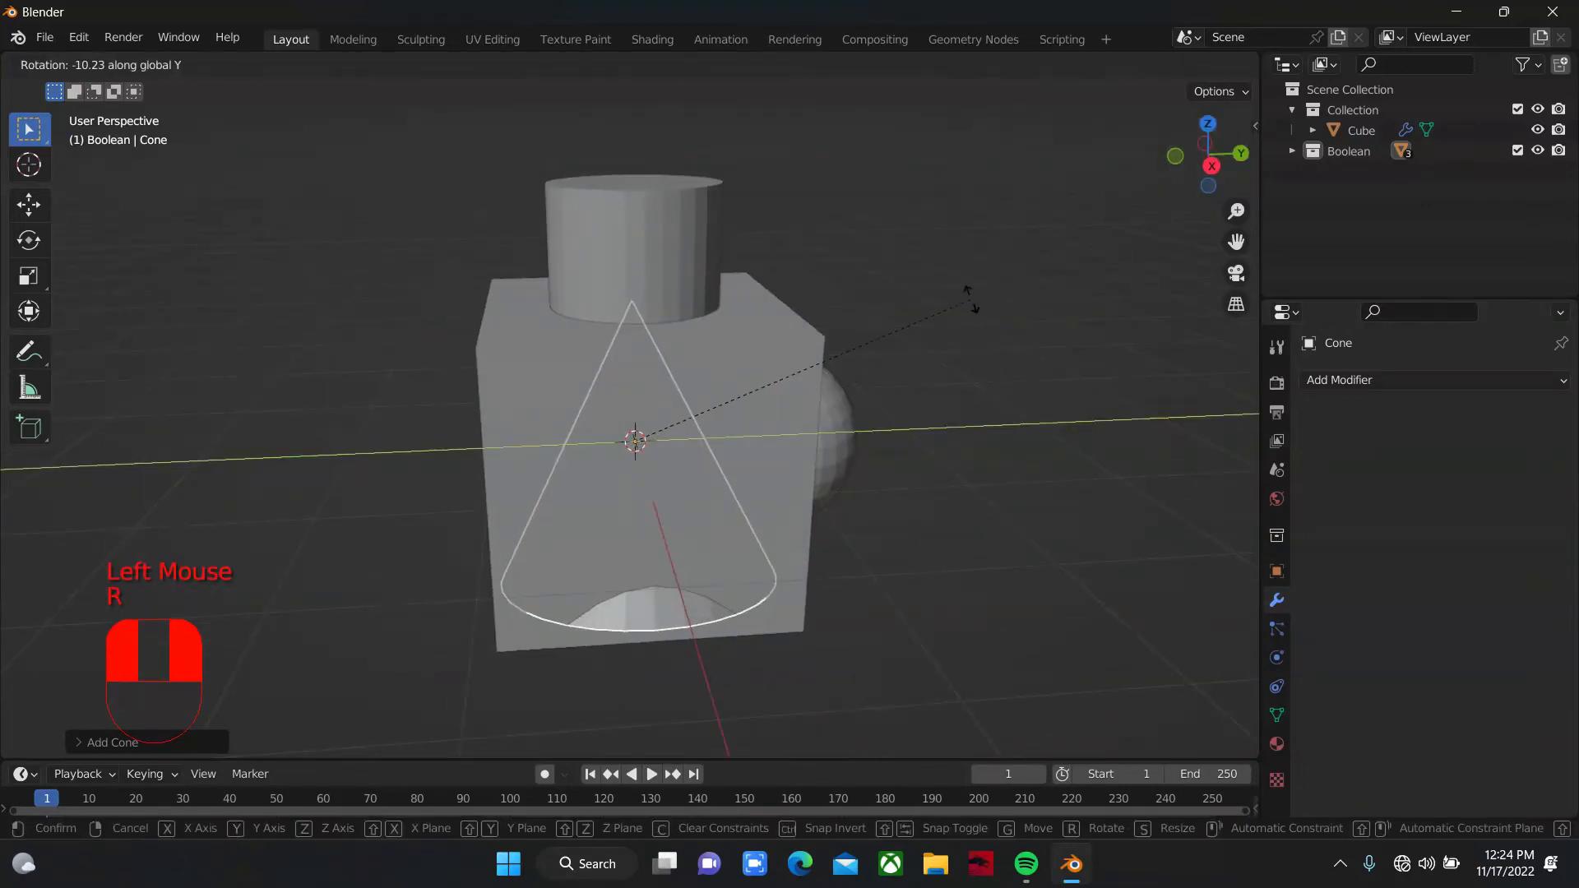
{"action": "type", "text": "x"}
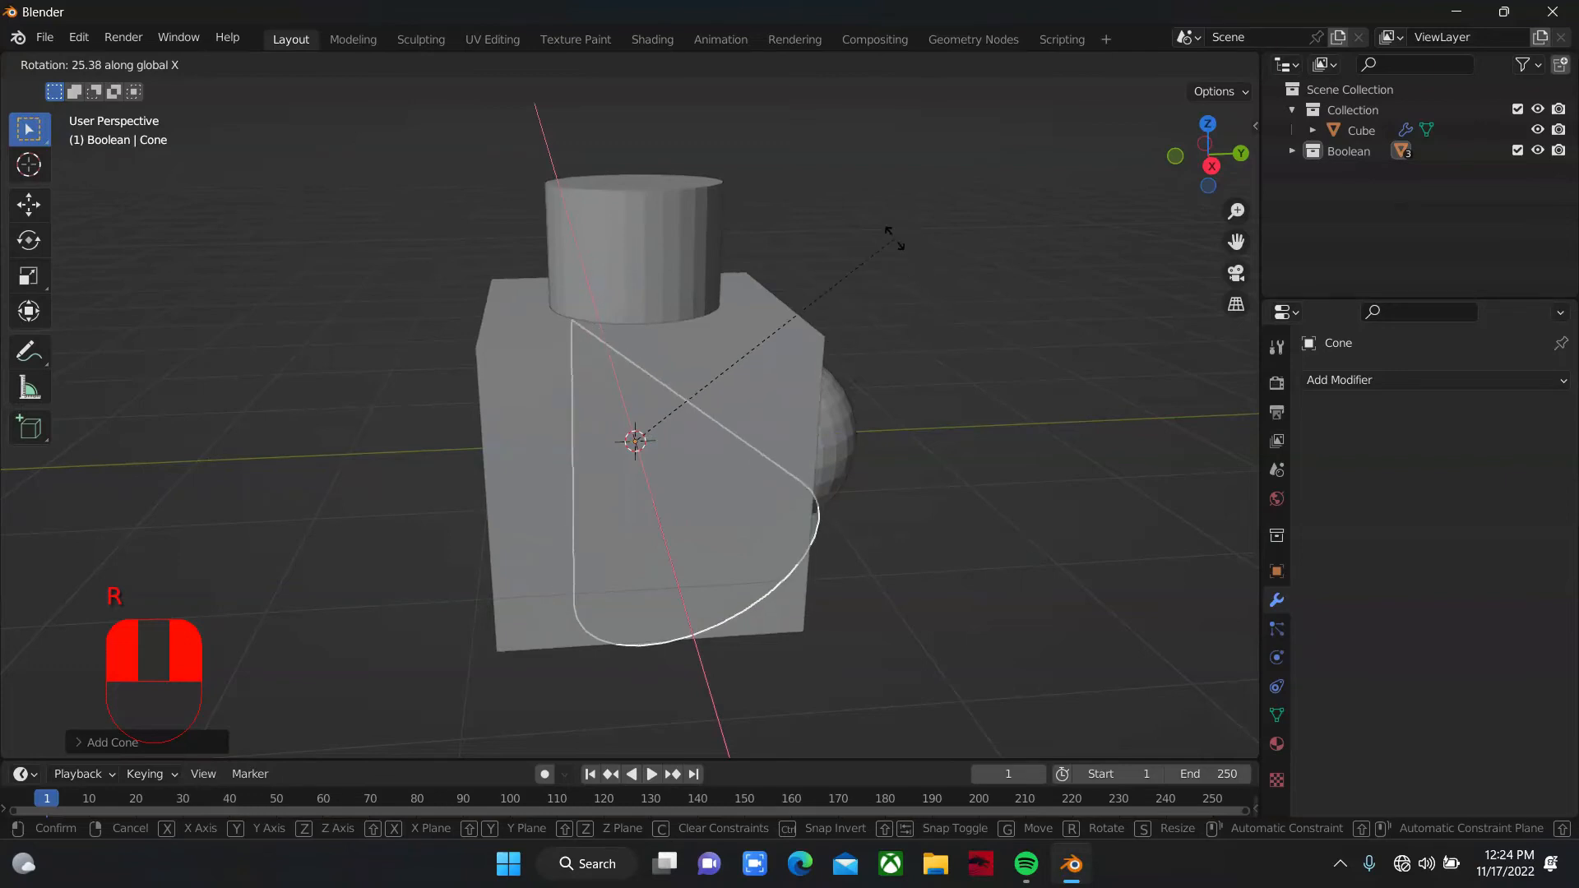
{"action": "type", "text": "90"}
{"action": "key", "text": "Return"}
Step: Move the cone along the global Y axis so its tip sticks out of the cube's face opposite the sphere
{"action": "key", "text": "g"}
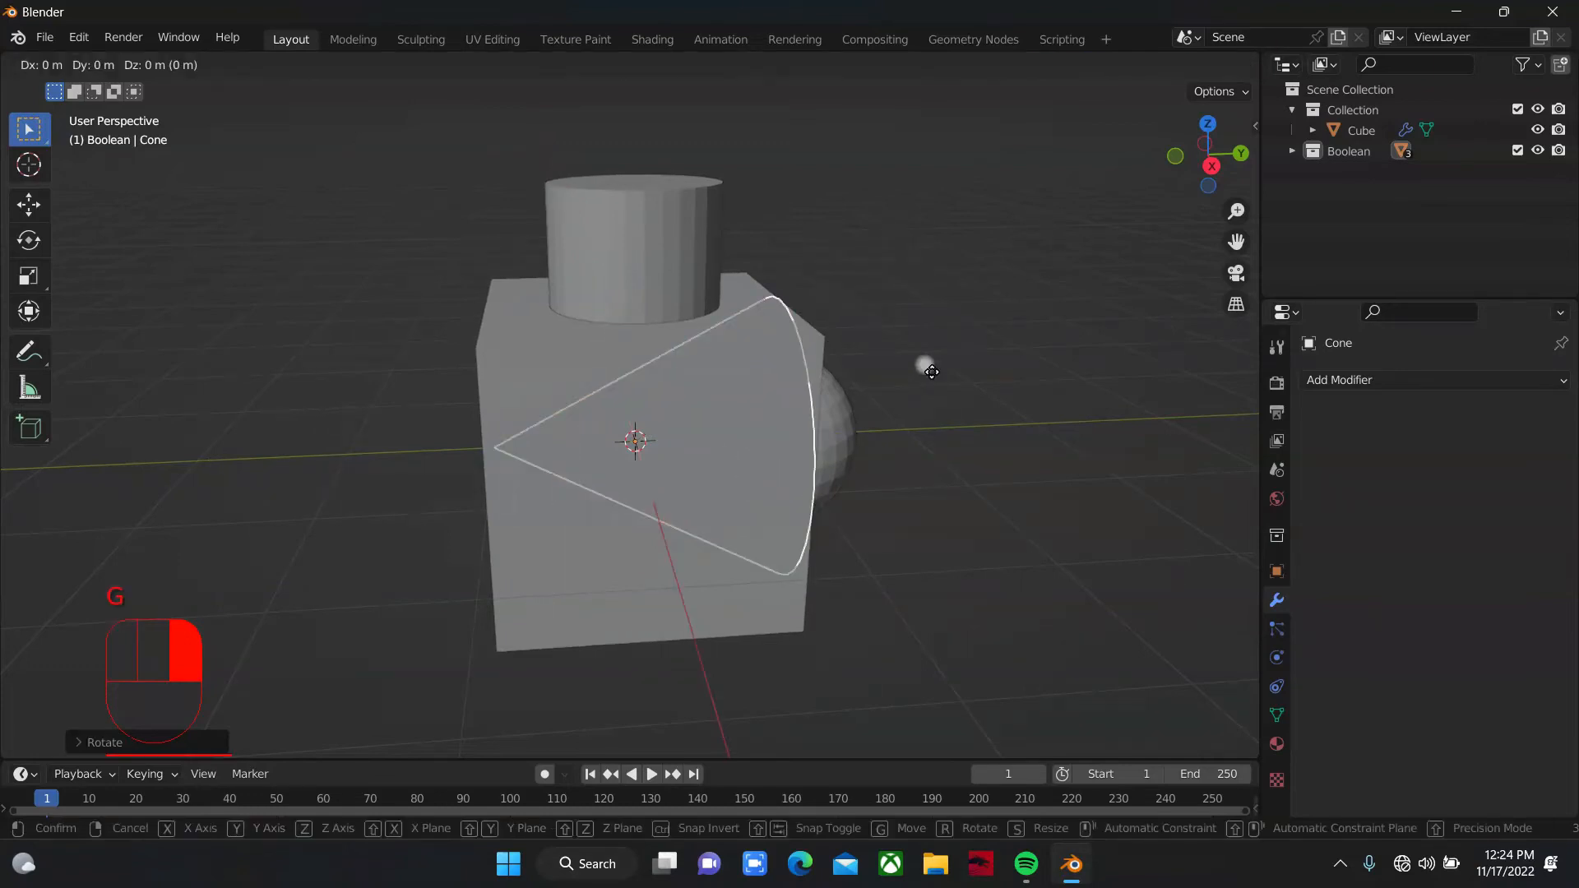
{"action": "key", "text": "y"}
{"action": "left_click", "coordinate": [711, 420]}
Step: Tilt the cone freehand and shift it so its base cuts across the cube's nearest vertical edge
{"action": "left_click_drag", "start_coordinate": [1205, 183], "coordinate": [1463, 194]}
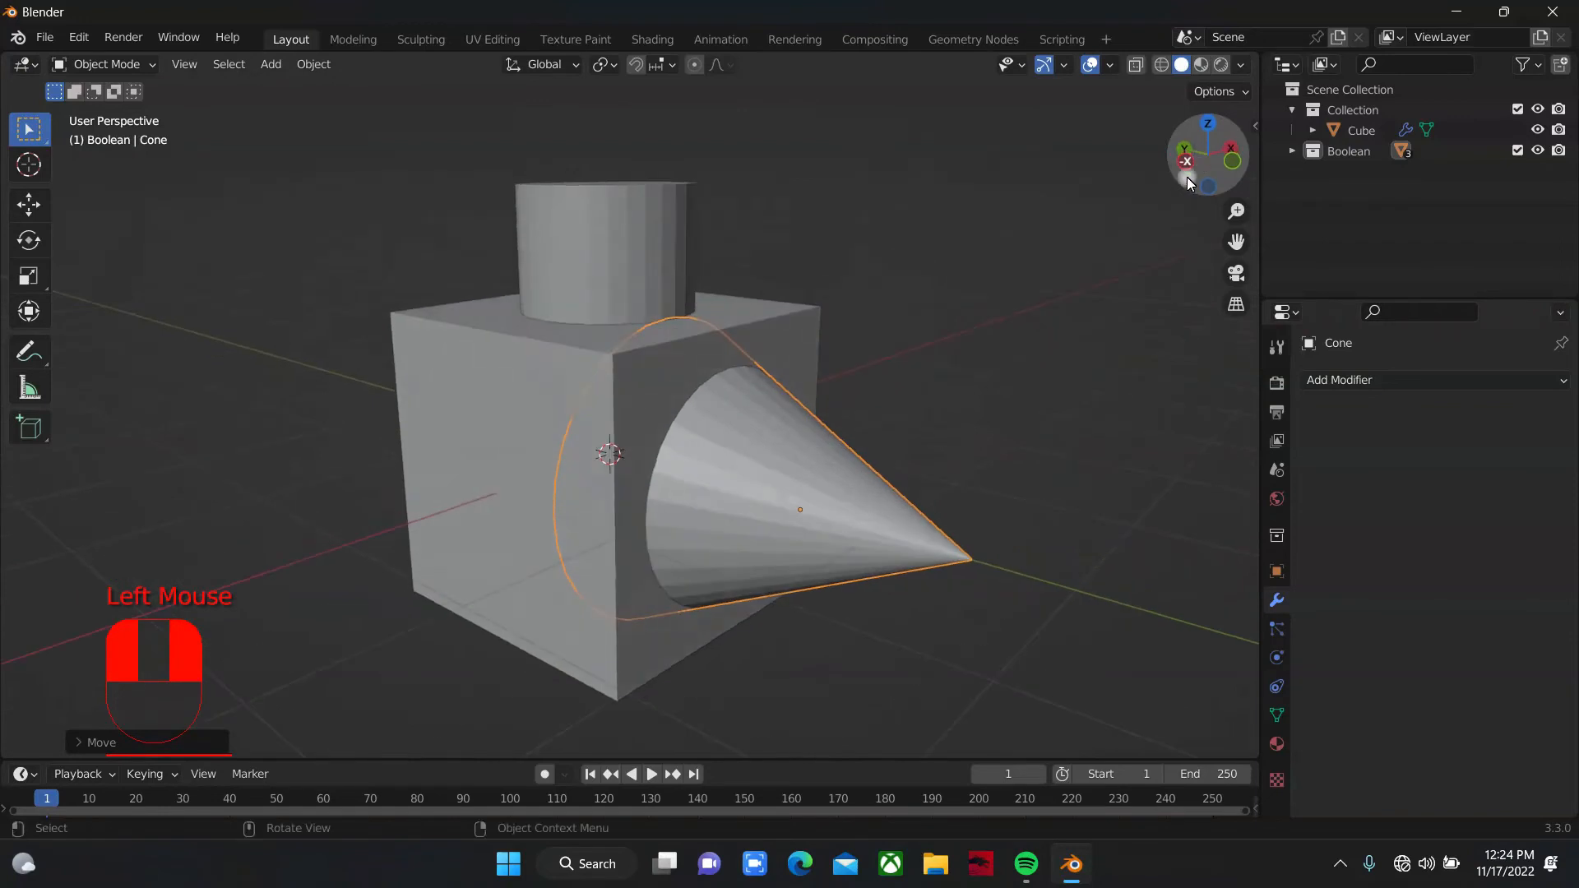
{"action": "key", "text": "r"}
{"action": "key", "text": "z"}
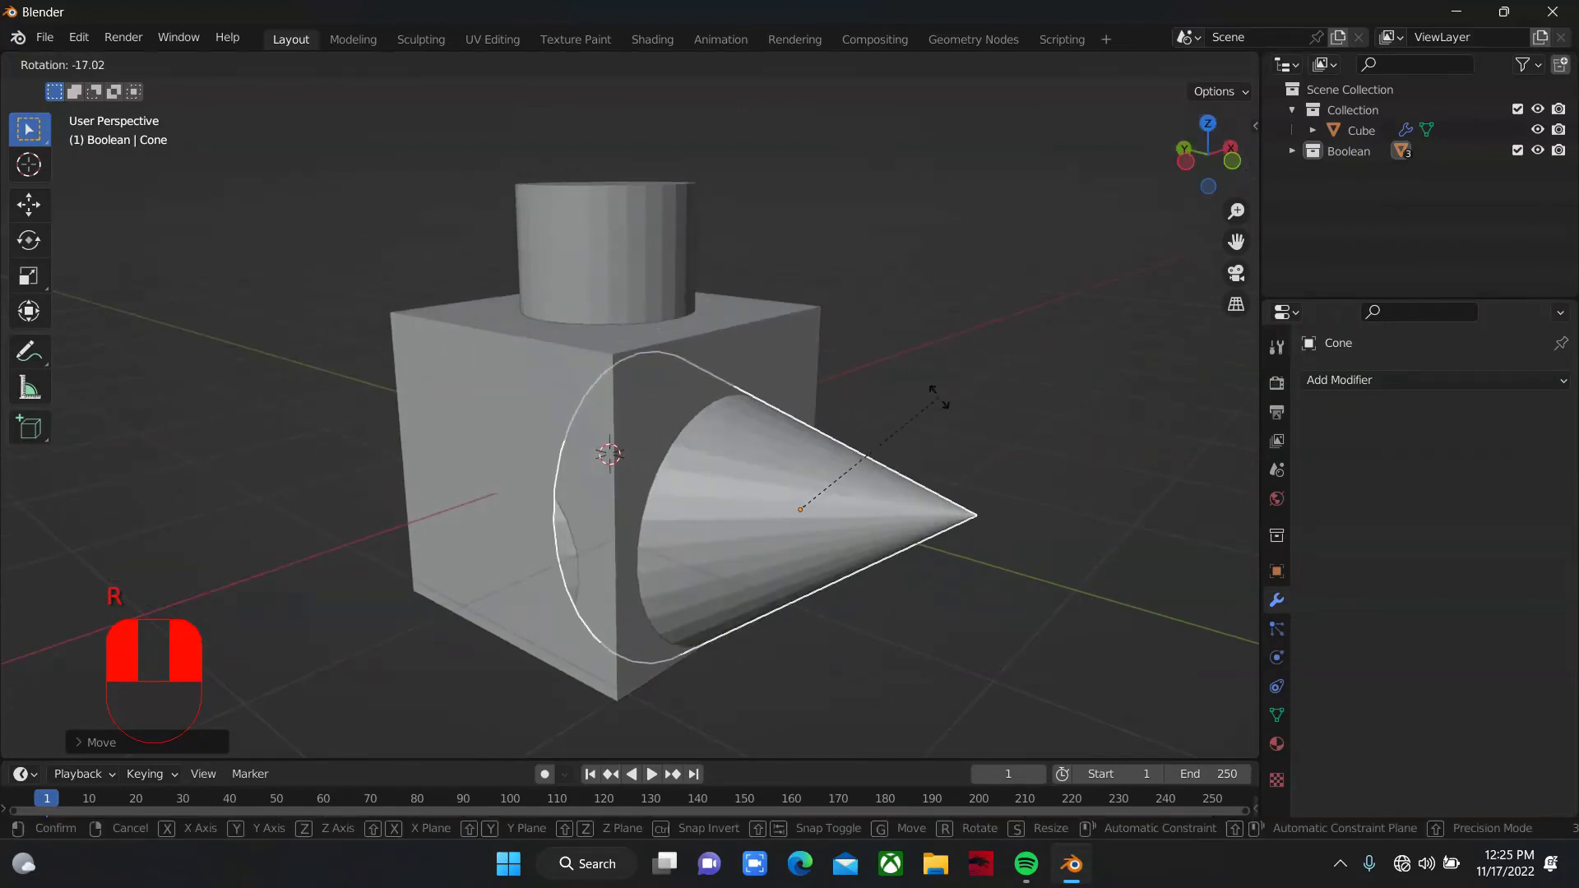
{"action": "left_click", "coordinate": [986, 379]}
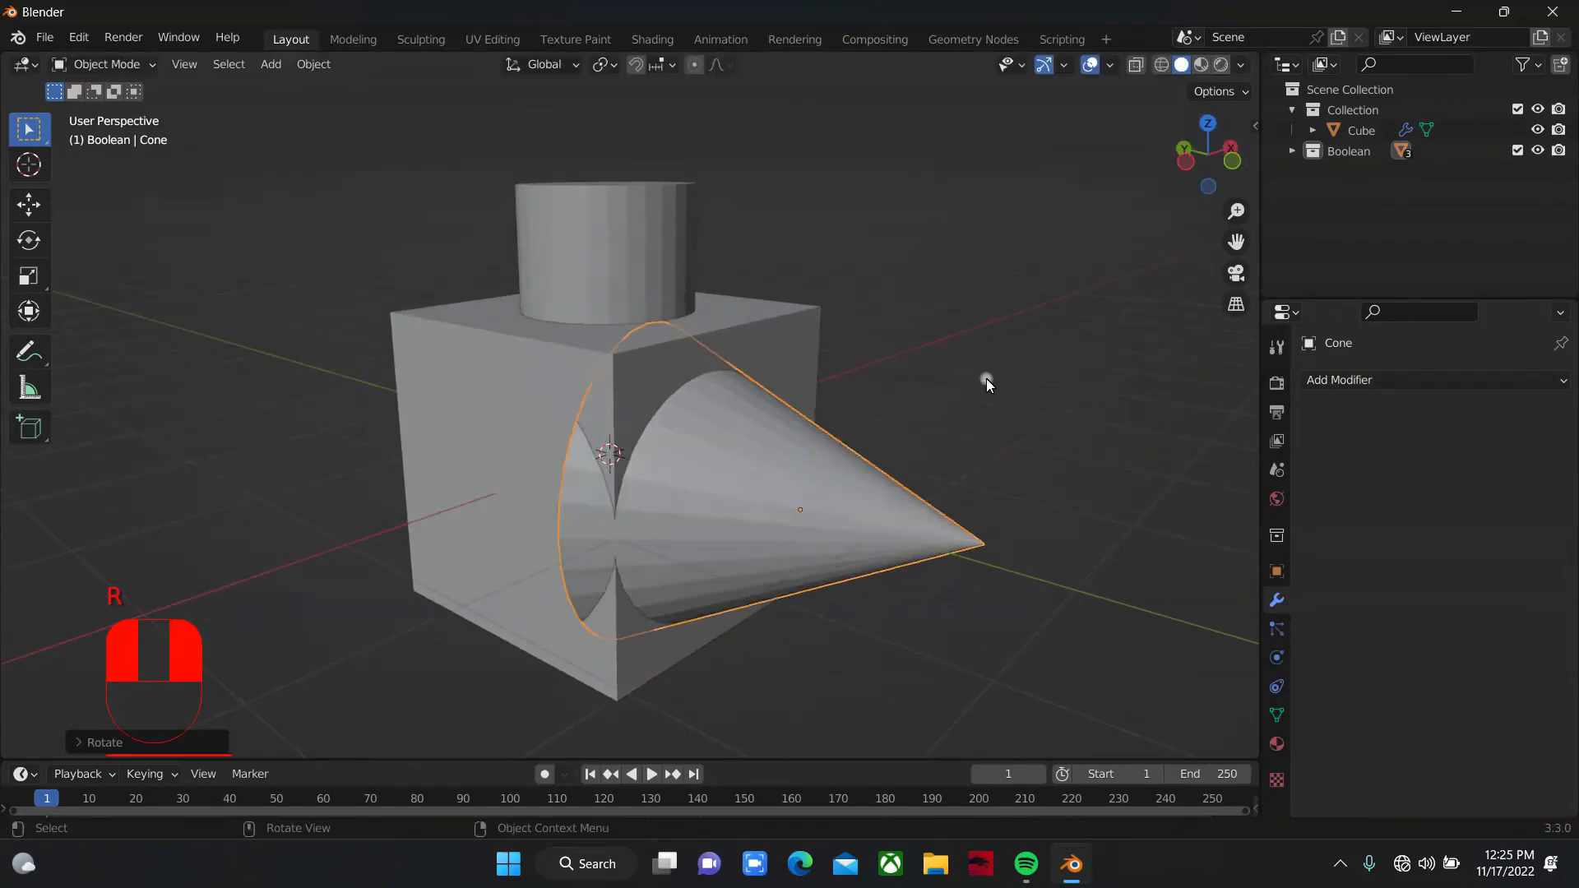
{"action": "key", "text": "g"}
{"action": "left_click", "coordinate": [895, 376]}
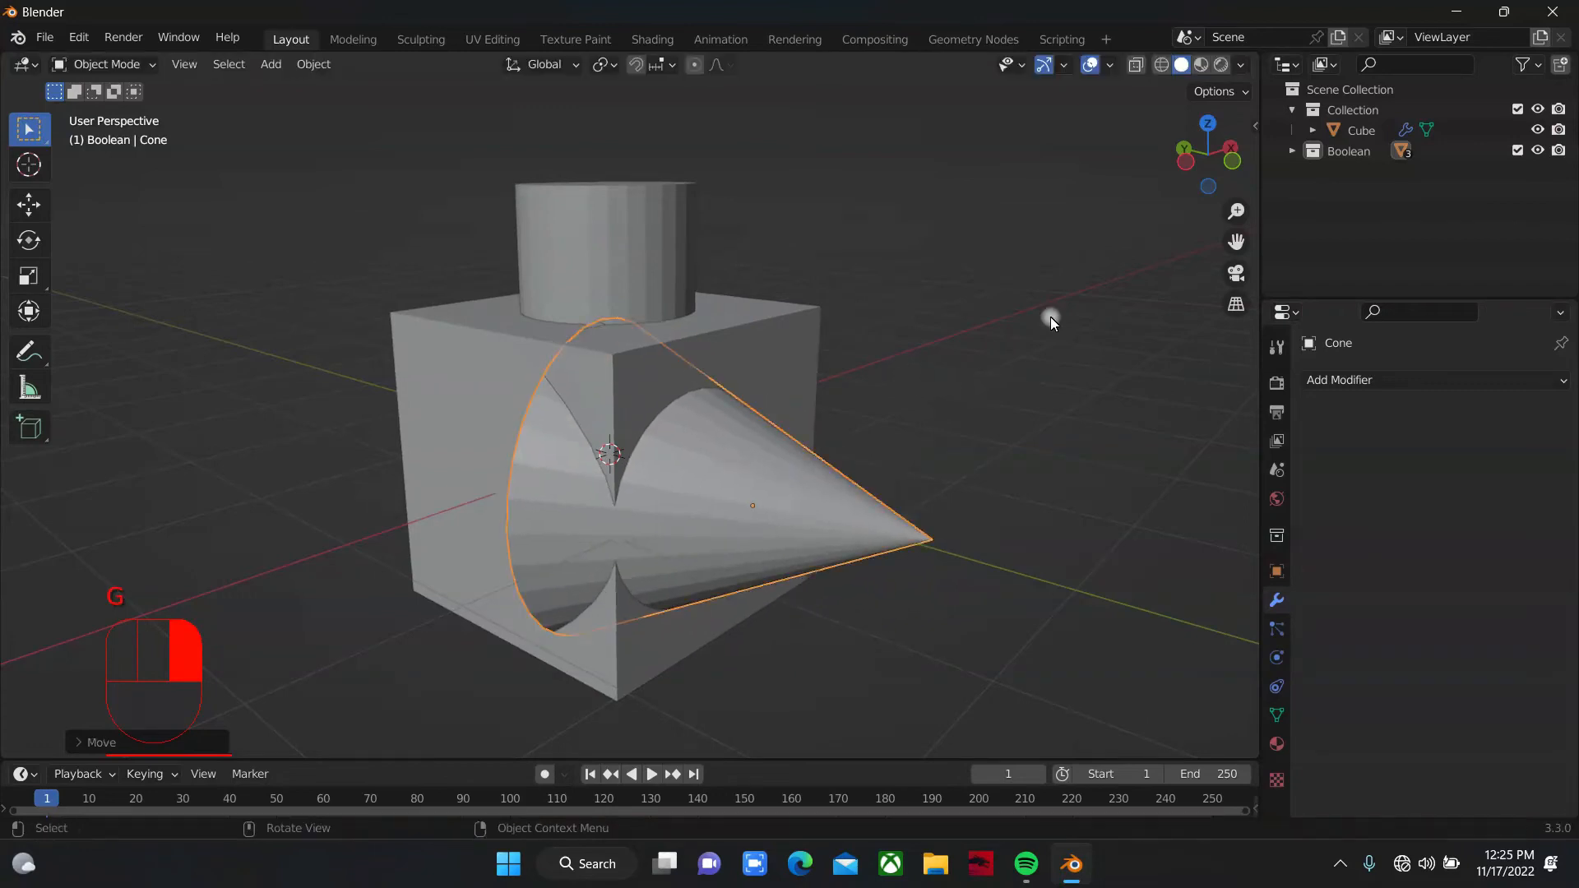
Step: Add a torus at the cube's centre and rotate it 90 degrees about the global Y axis
{"action": "left_click_drag", "start_coordinate": [1204, 147], "coordinate": [1151, 170]}
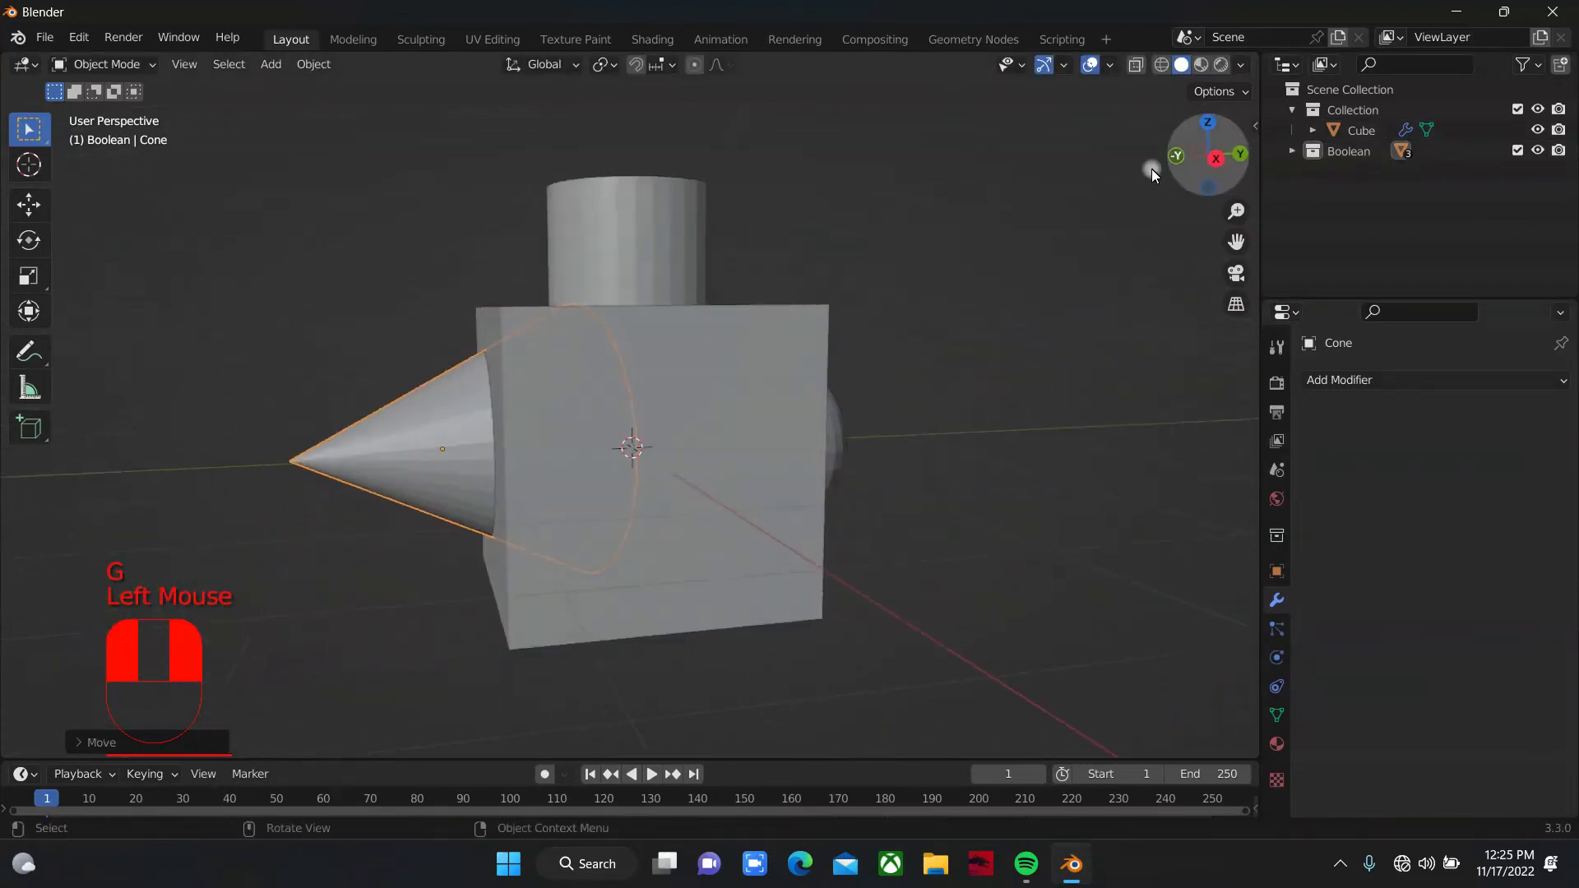
{"action": "key", "text": "shift+a"}
{"action": "mouse_move", "coordinate": [711, 421]}
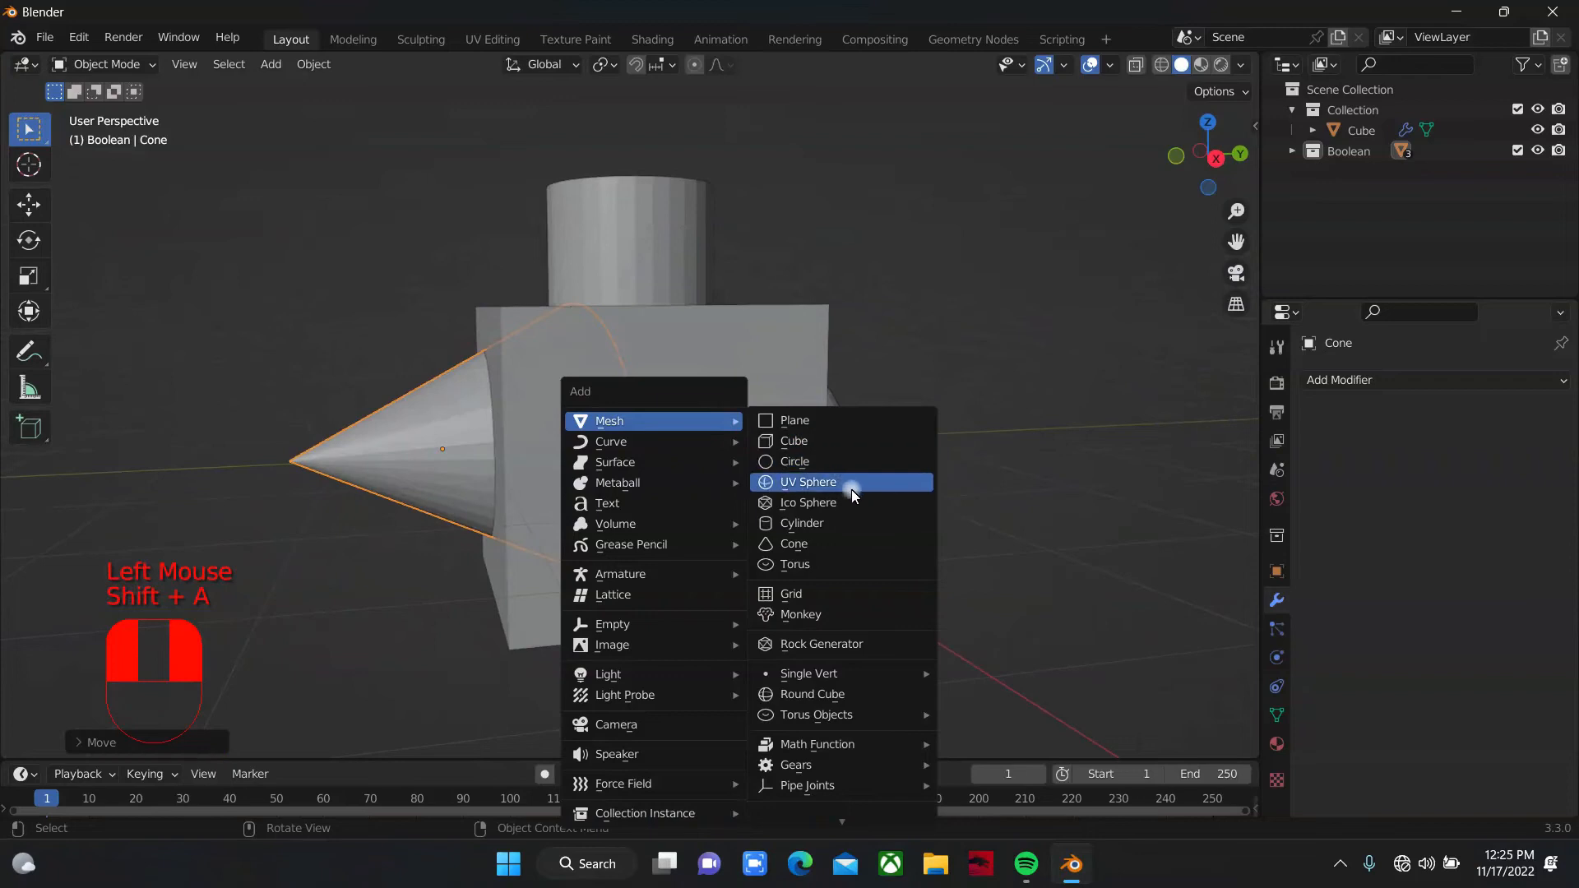
{"action": "left_click", "coordinate": [846, 562]}
{"action": "key", "text": "r"}
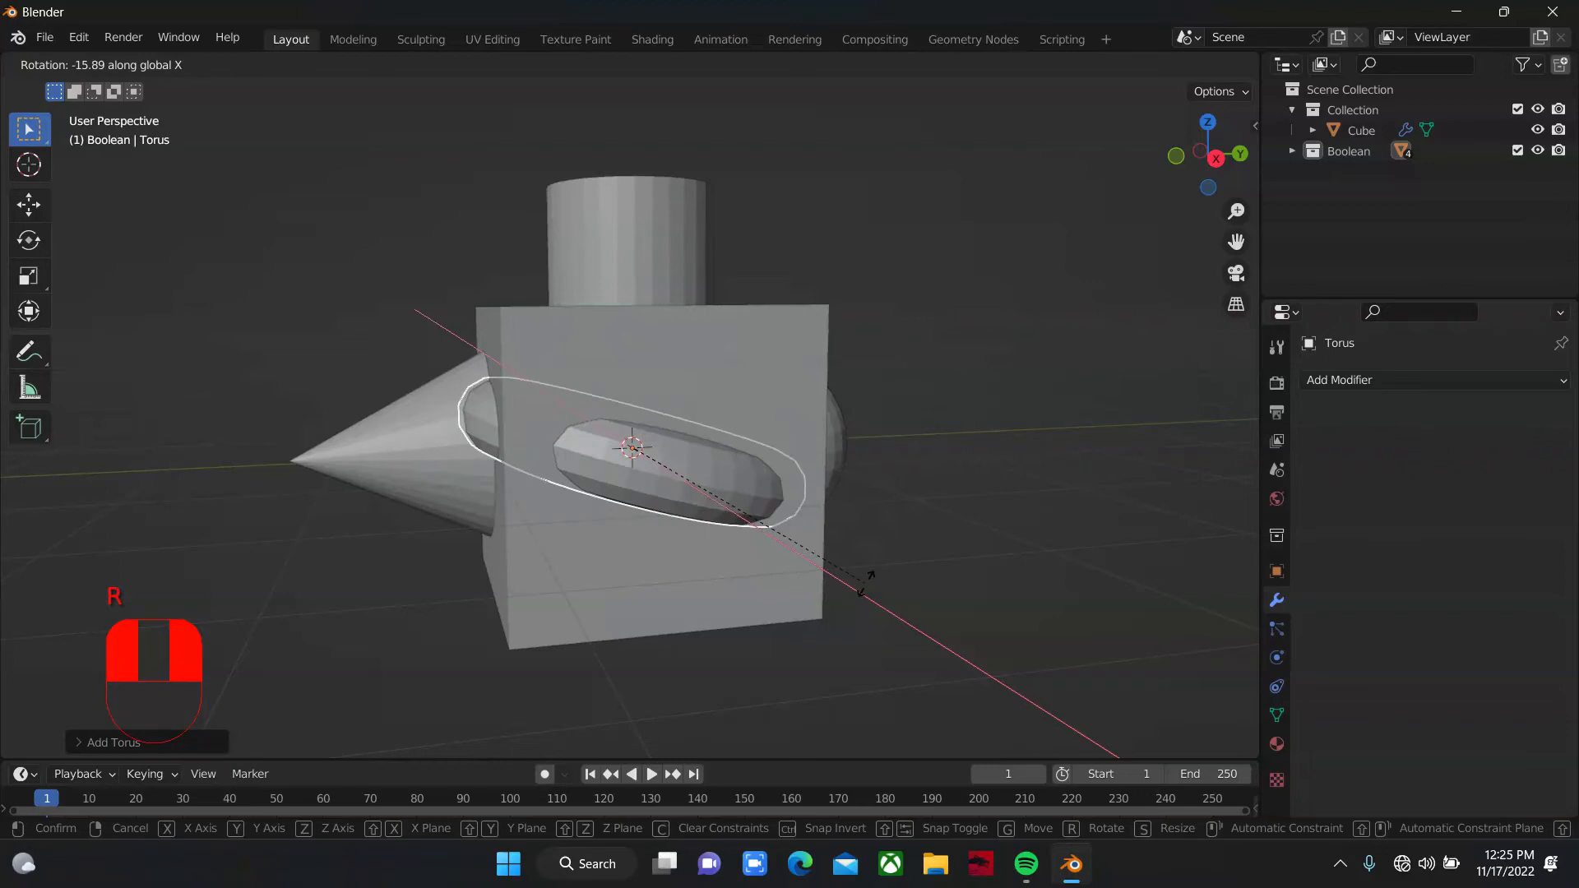
{"action": "type", "text": "y"}
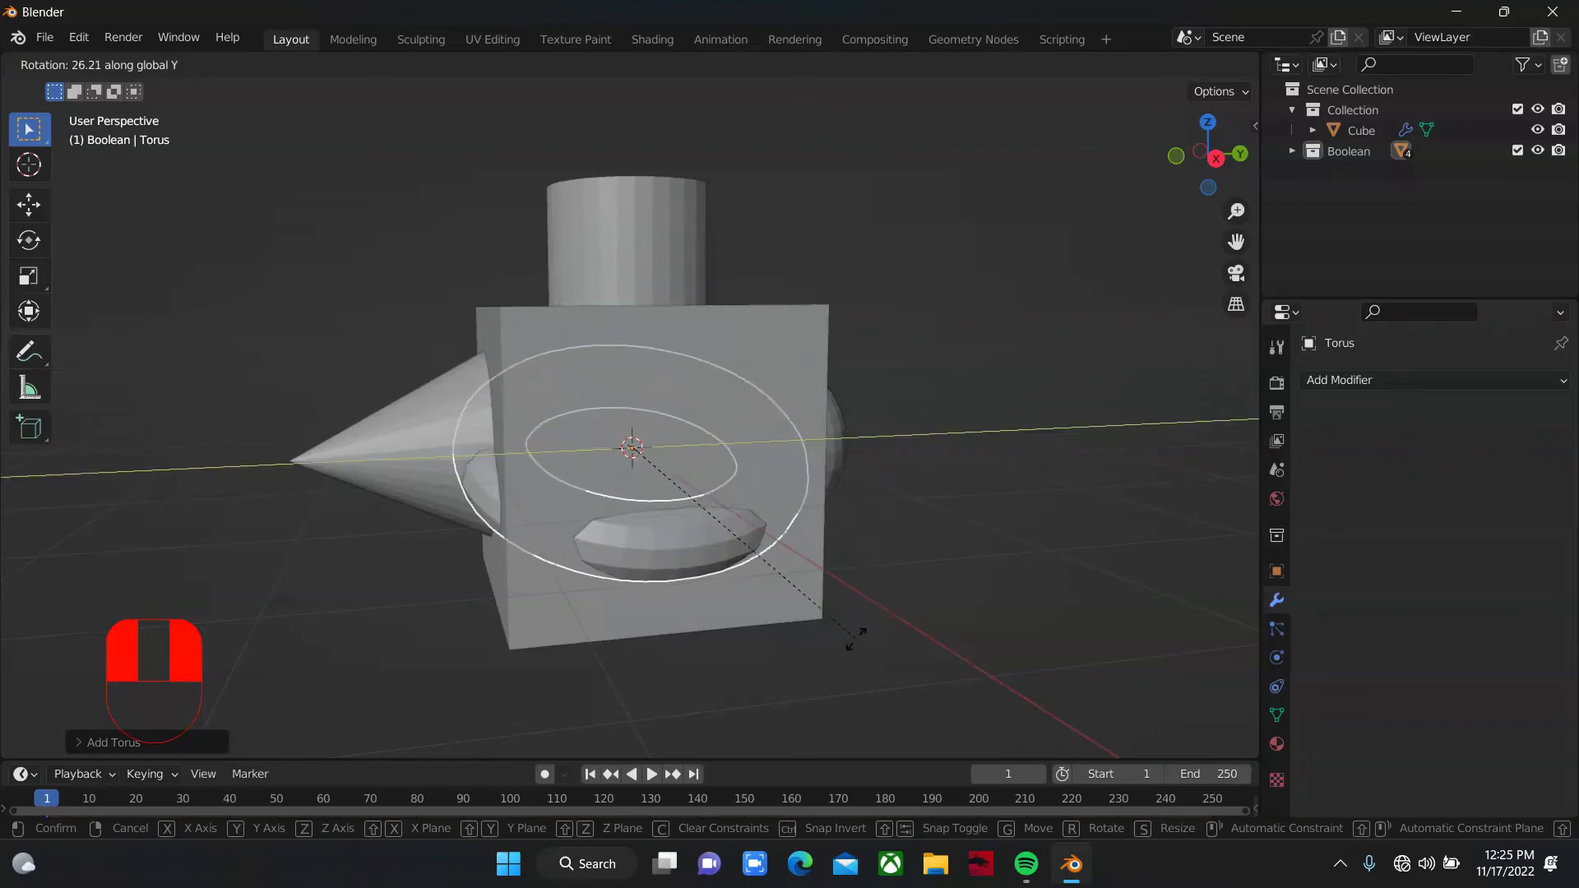
{"action": "type", "text": "90"}
{"action": "key", "text": "Return"}
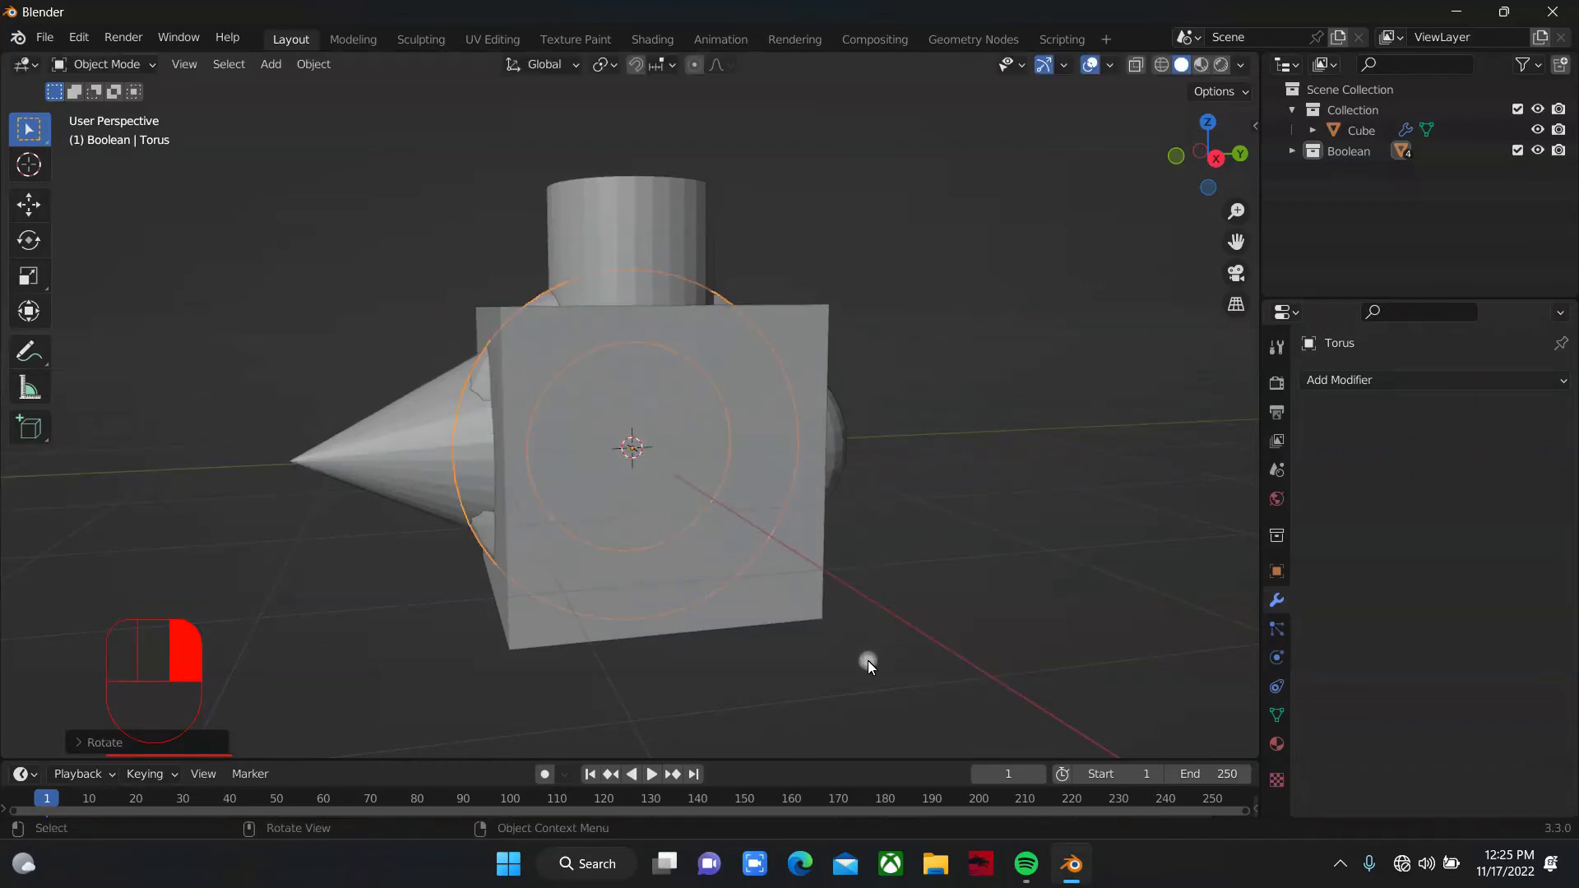
Step: Move the torus along the global X axis onto the cube's face and scale it down to fit inside that face
{"action": "key", "text": "g"}
{"action": "key", "text": "y"}
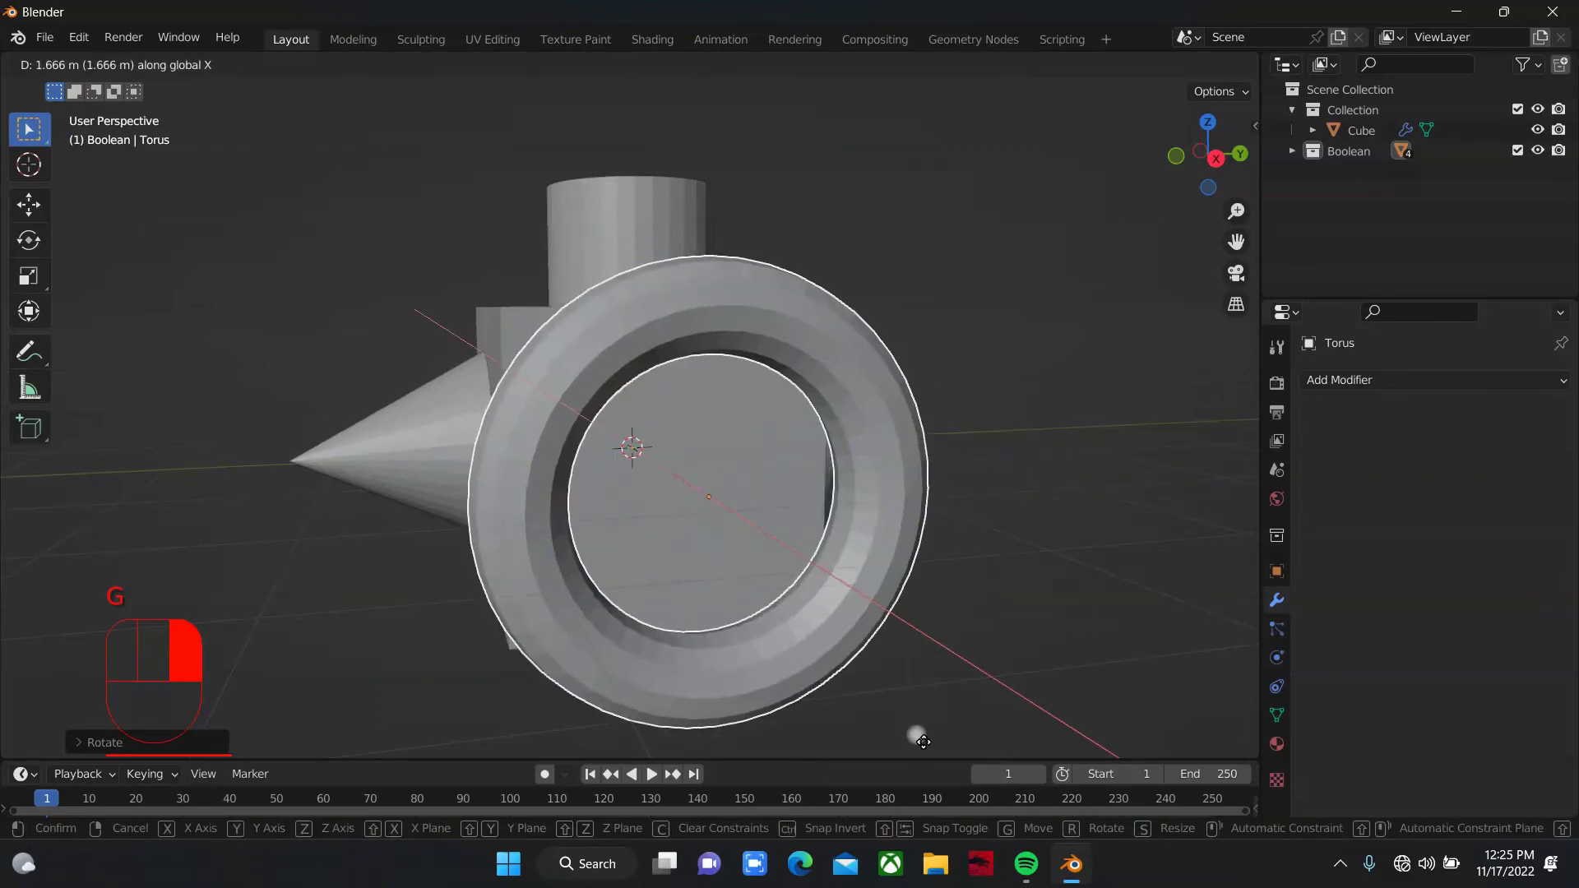
{"action": "left_click", "coordinate": [920, 713]}
{"action": "key", "text": "s"}
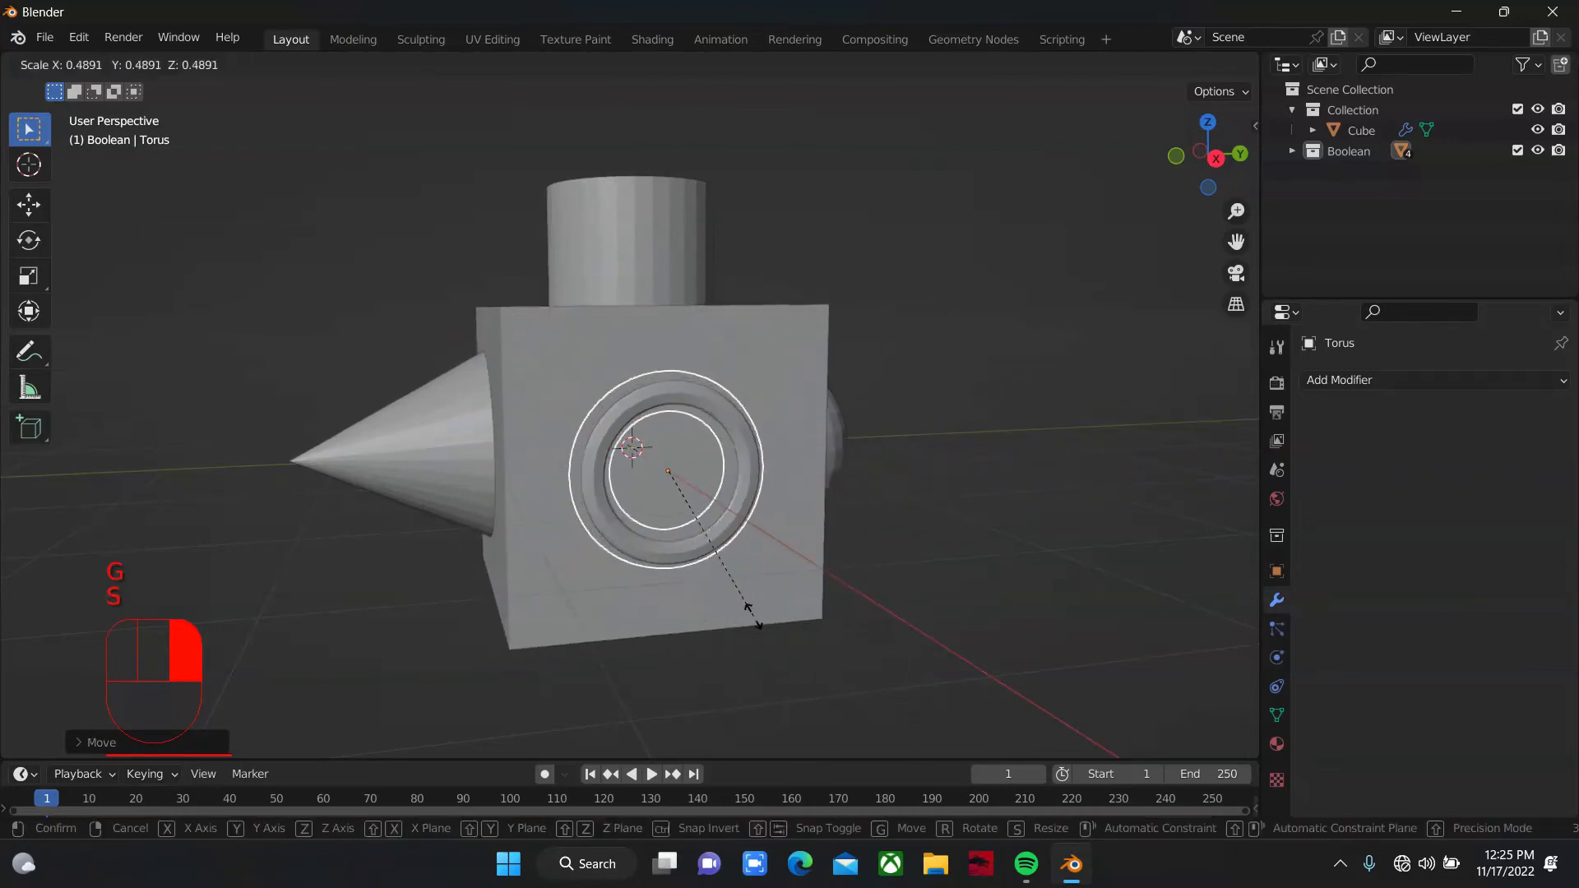
{"action": "left_click", "coordinate": [799, 622]}
Step: Move the cone down along the global Z axis by about 0.35 m
{"action": "left_click_drag", "start_coordinate": [1184, 156], "coordinate": [1152, 189]}
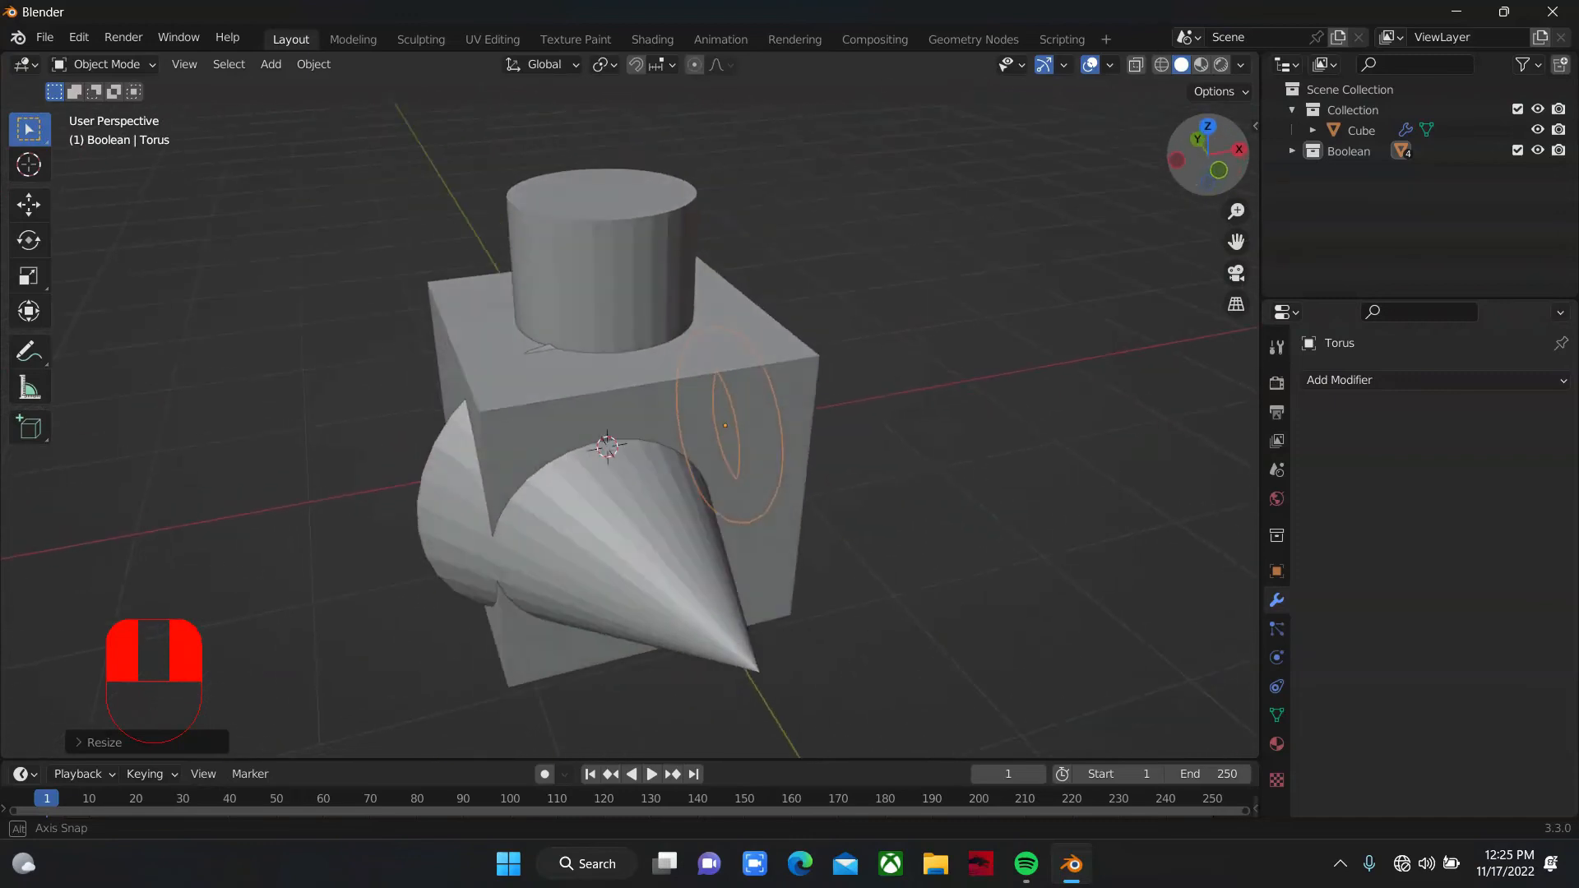
{"action": "left_click", "coordinate": [686, 555]}
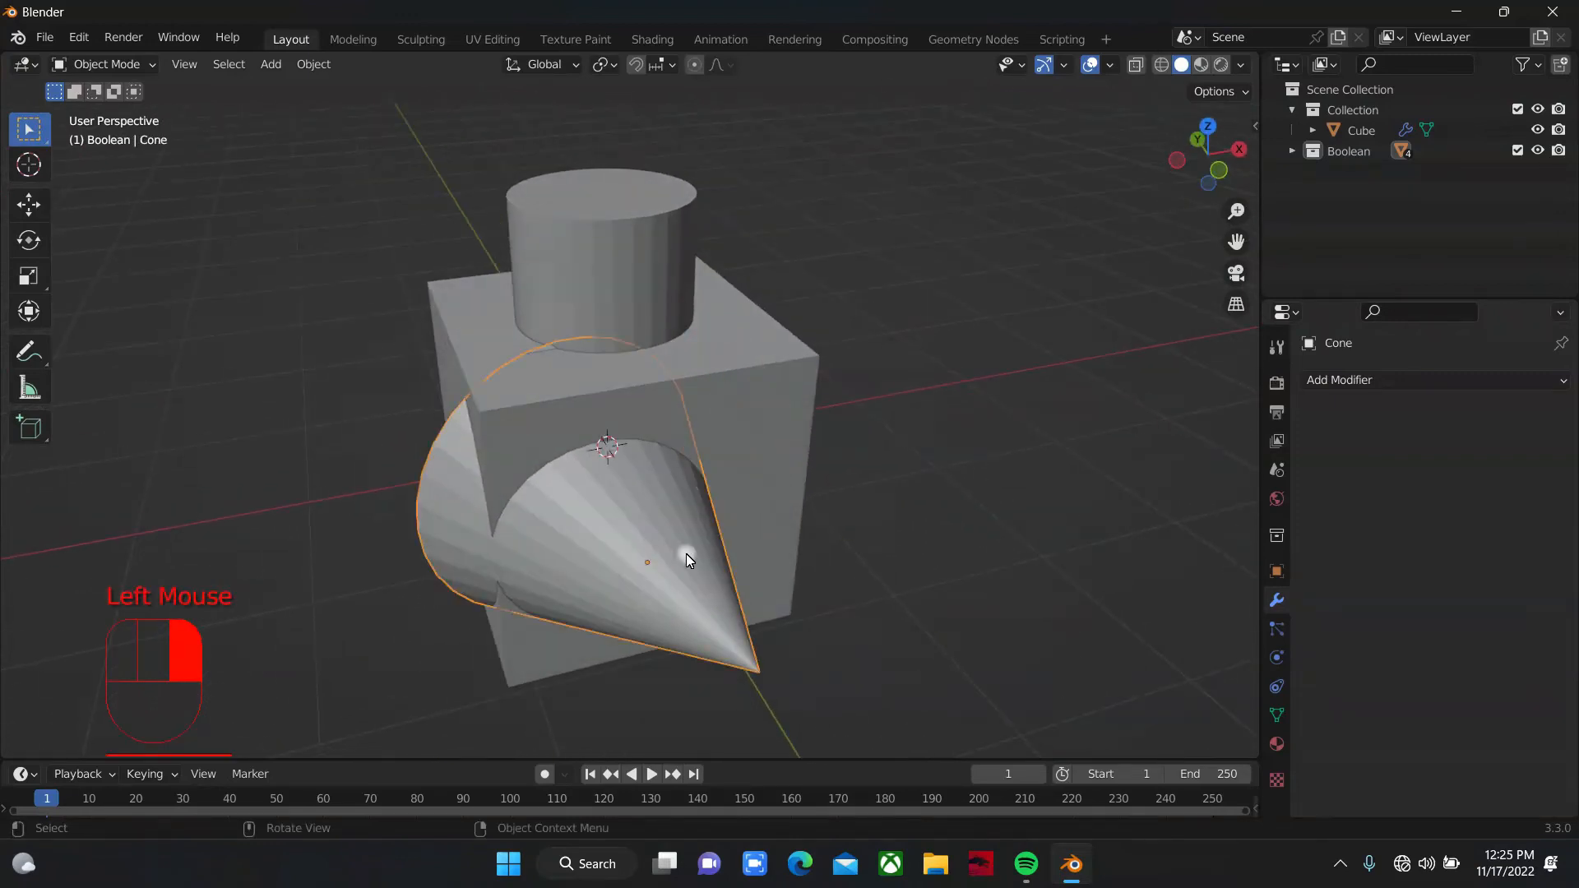
{"action": "key", "text": "g"}
{"action": "key", "text": "z"}
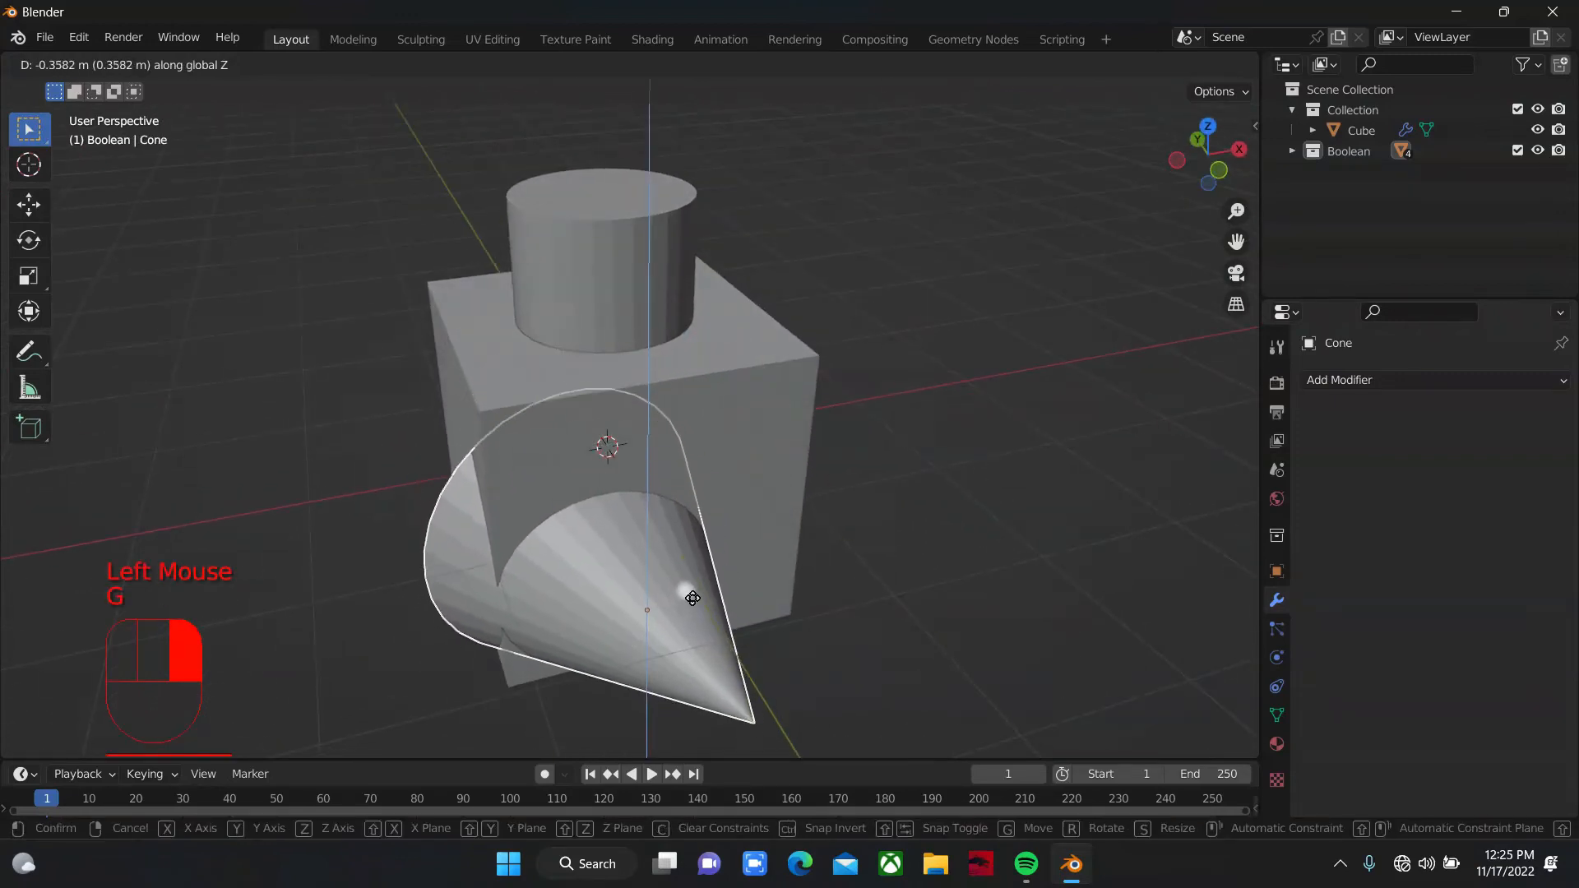
{"action": "left_click", "coordinate": [690, 598]}
Step: Select the cone, cylinder, sphere and torus together and move them to the Boolean collection
{"action": "left_click", "coordinate": [1293, 152]}
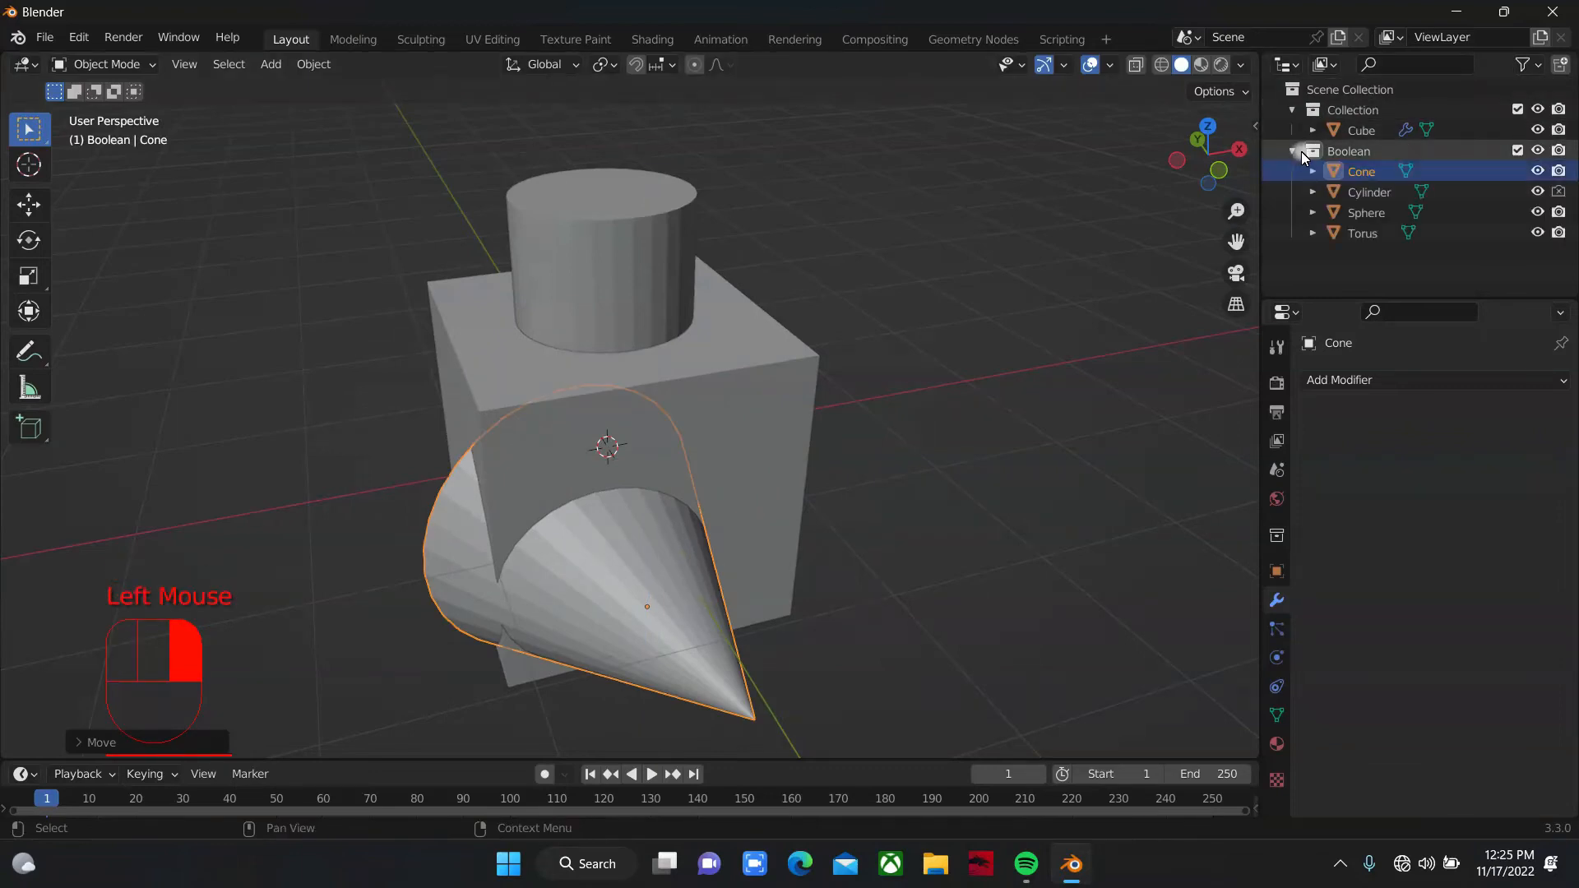
{"action": "left_click", "coordinate": [1361, 171]}
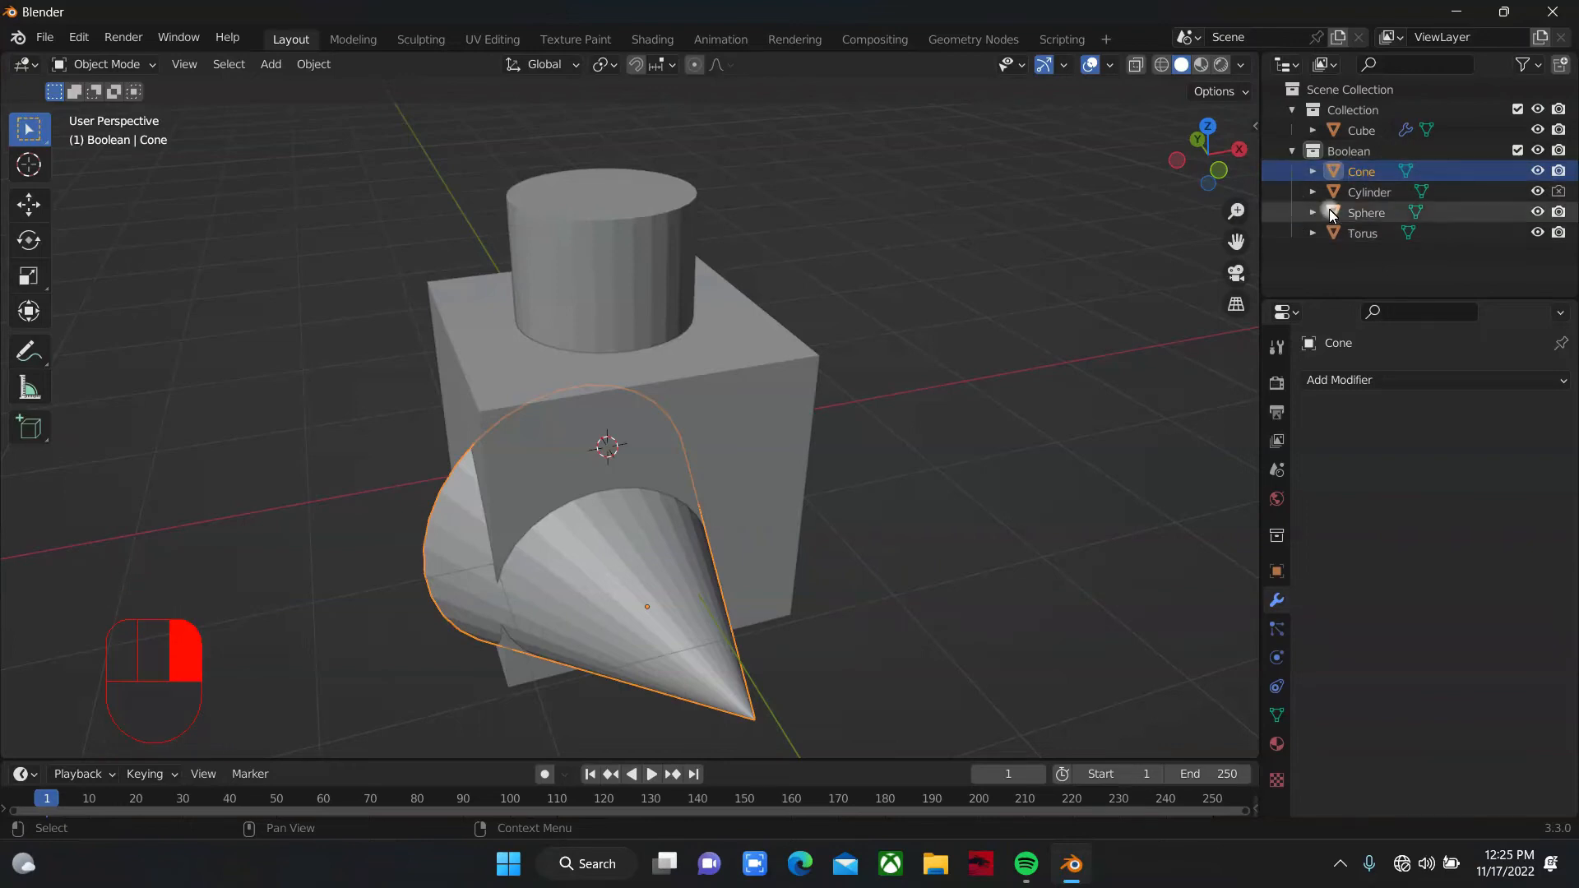
{"action": "left_click", "coordinate": [1213, 169]}
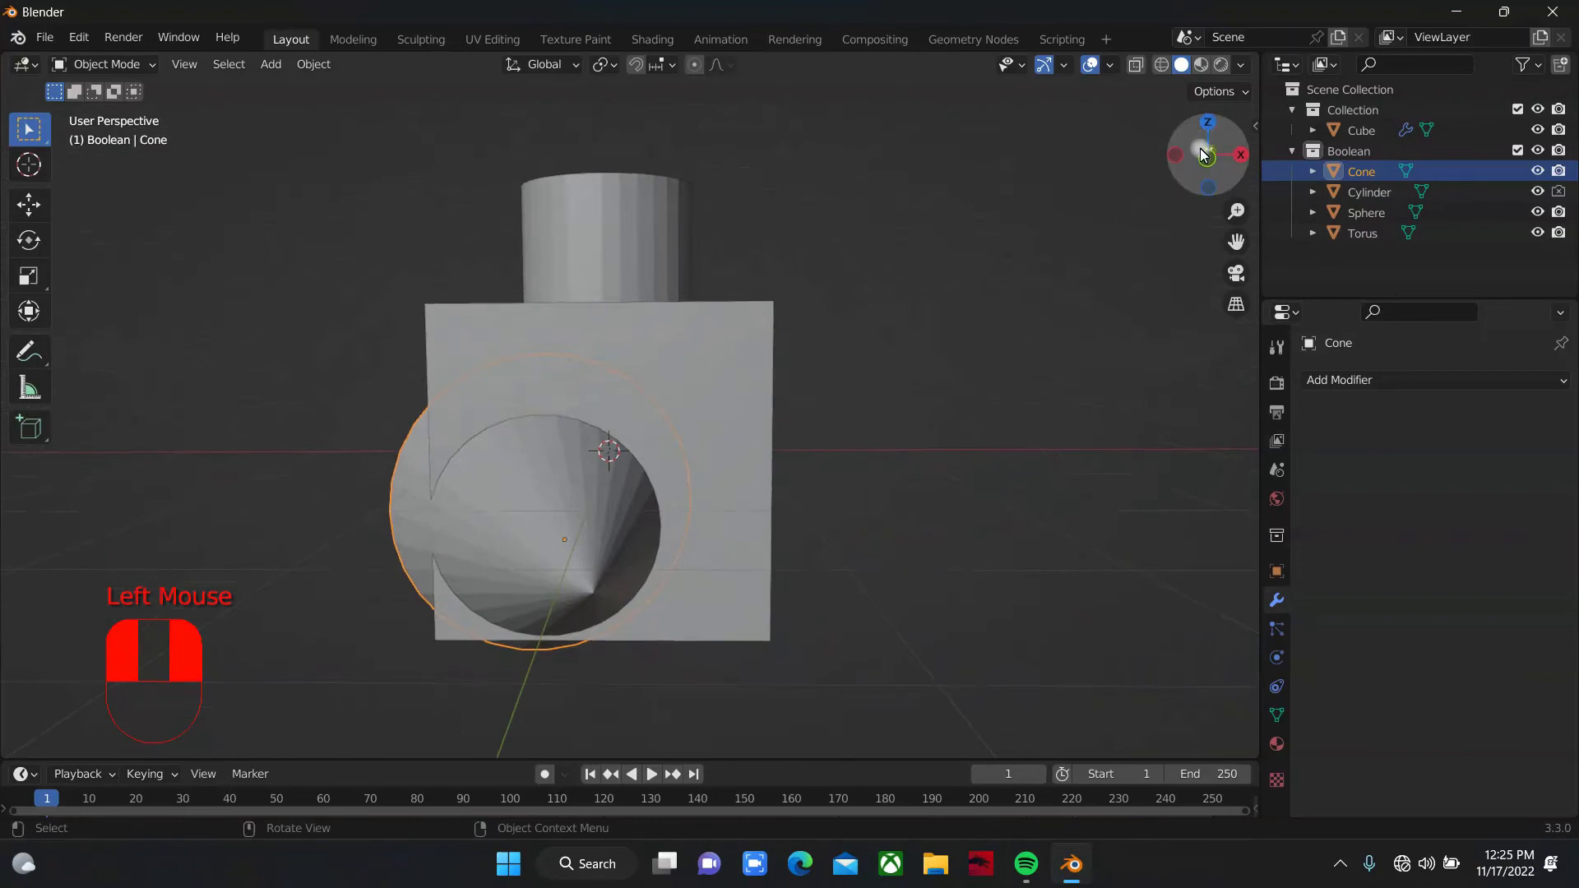
{"action": "left_click_drag", "start_coordinate": [1201, 152], "coordinate": [1058, 260]}
{"action": "key", "text": "j"}
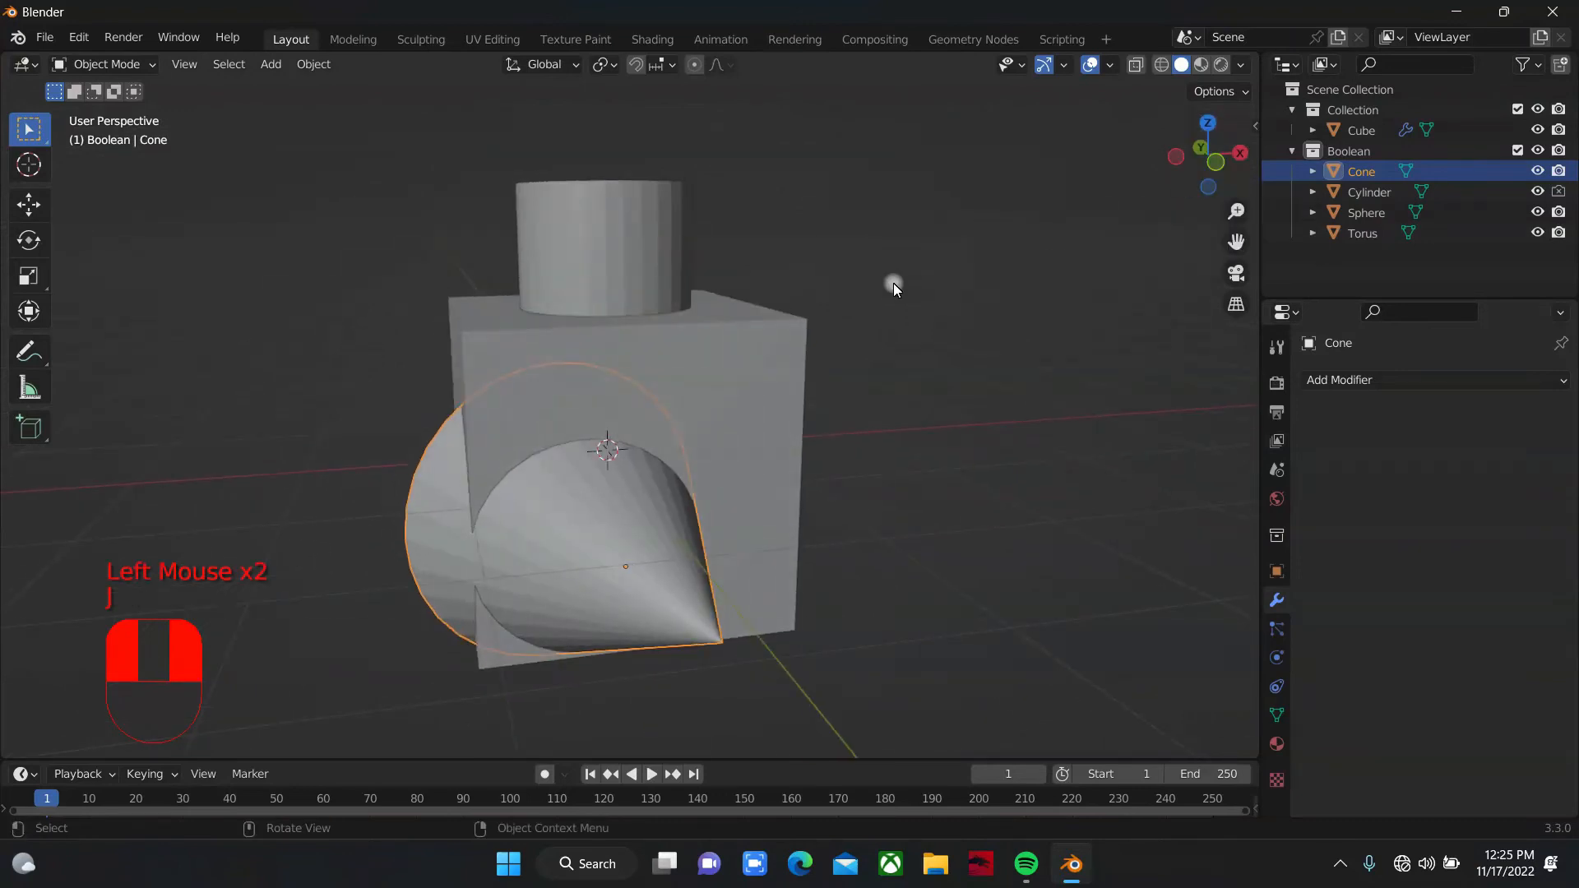
{"action": "key", "text": "m"}
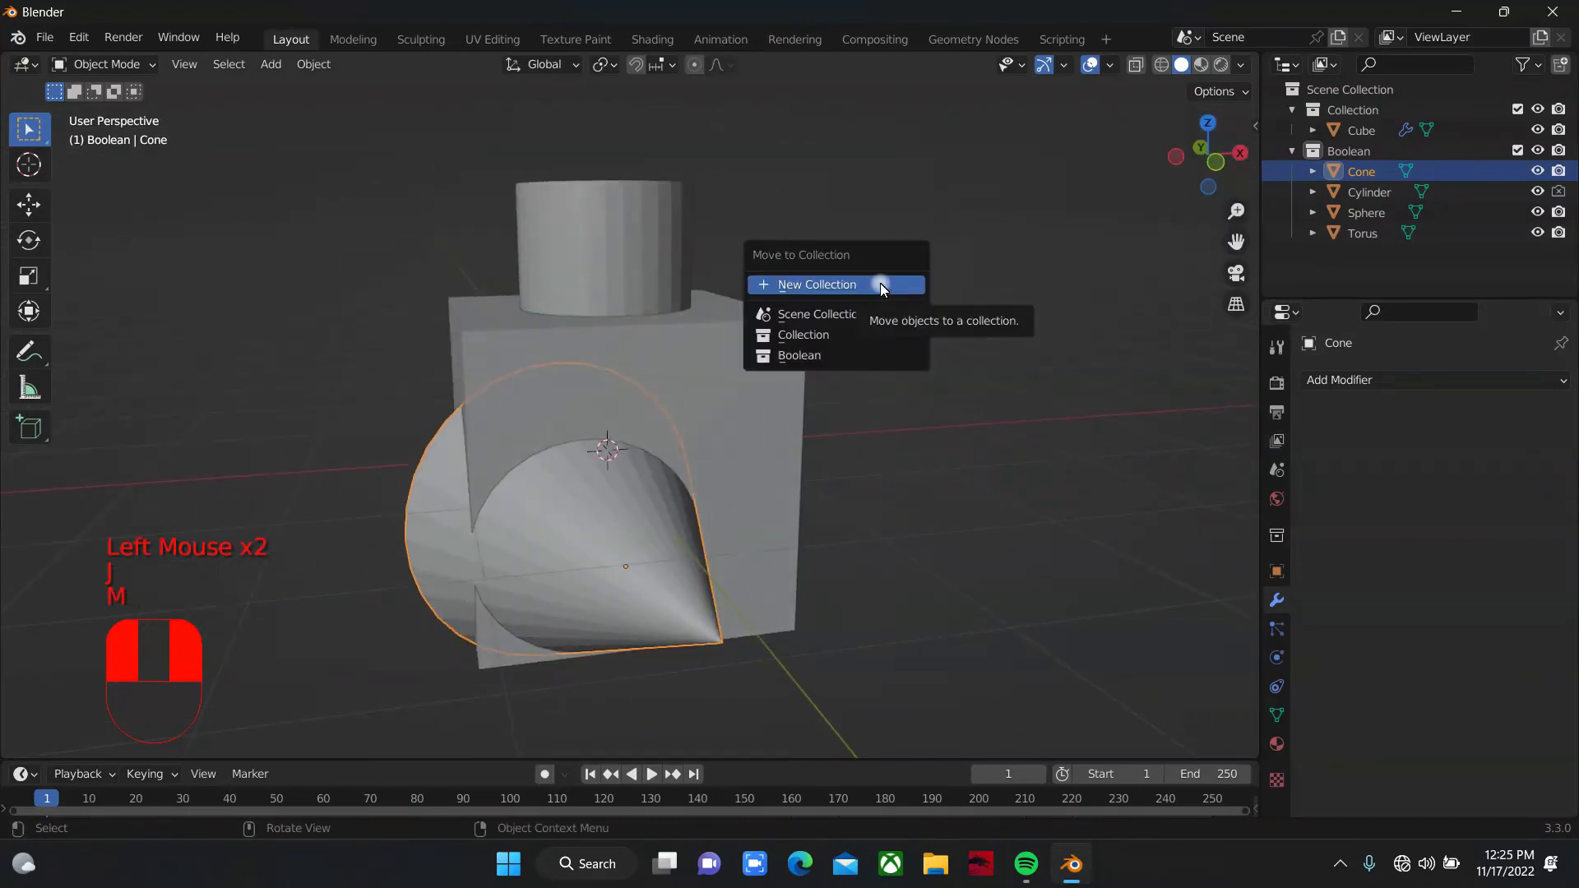
{"action": "left_click", "coordinate": [1363, 170]}
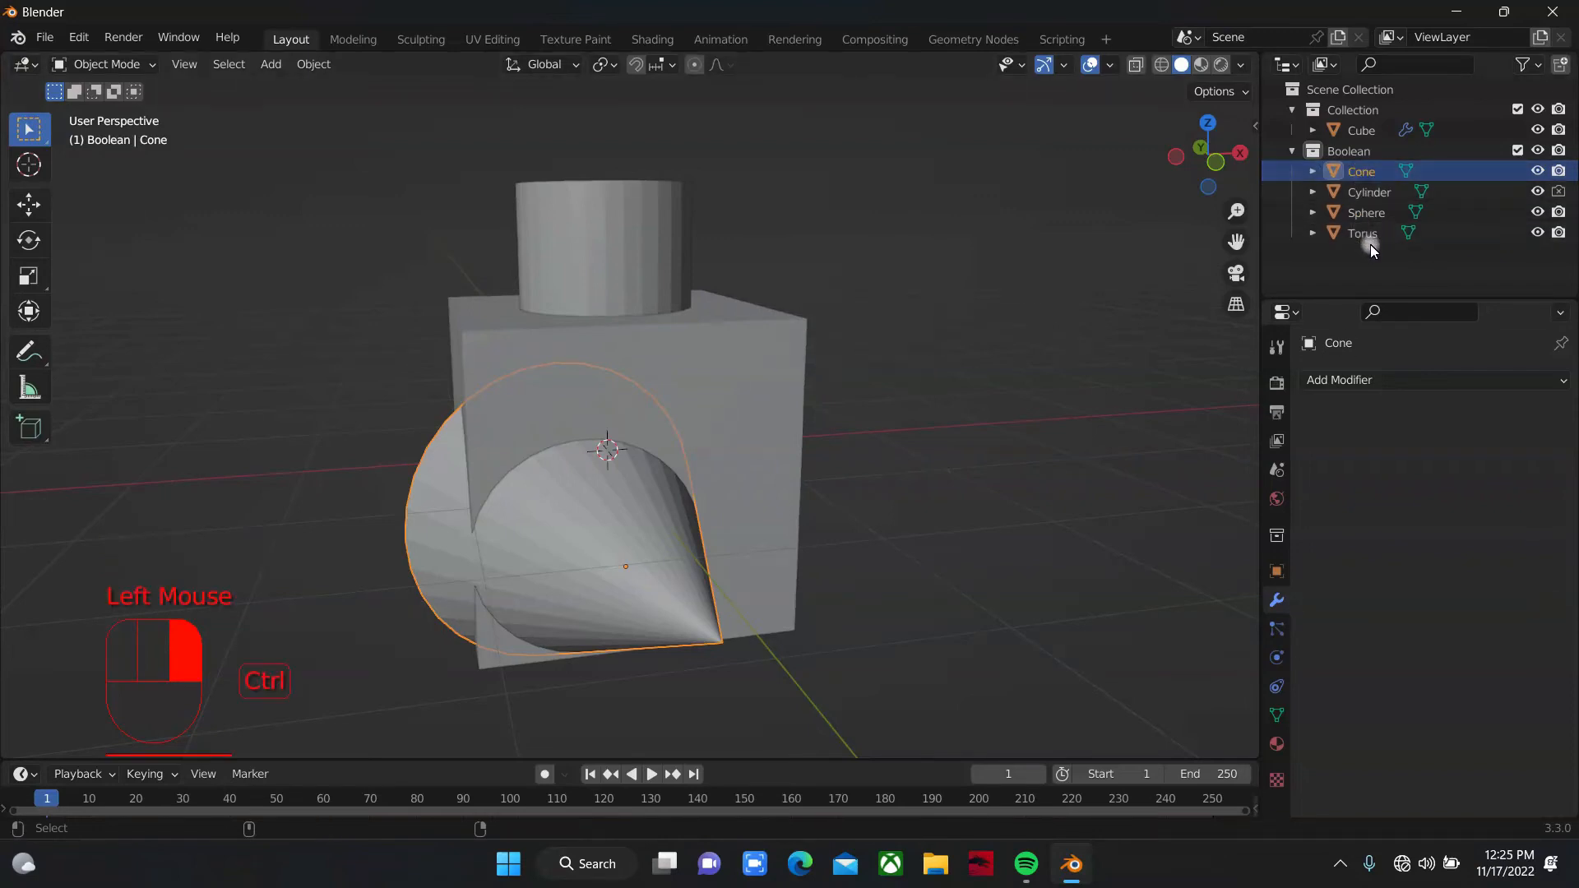
{"action": "left_click", "coordinate": [1366, 233], "text": "ctrl"}
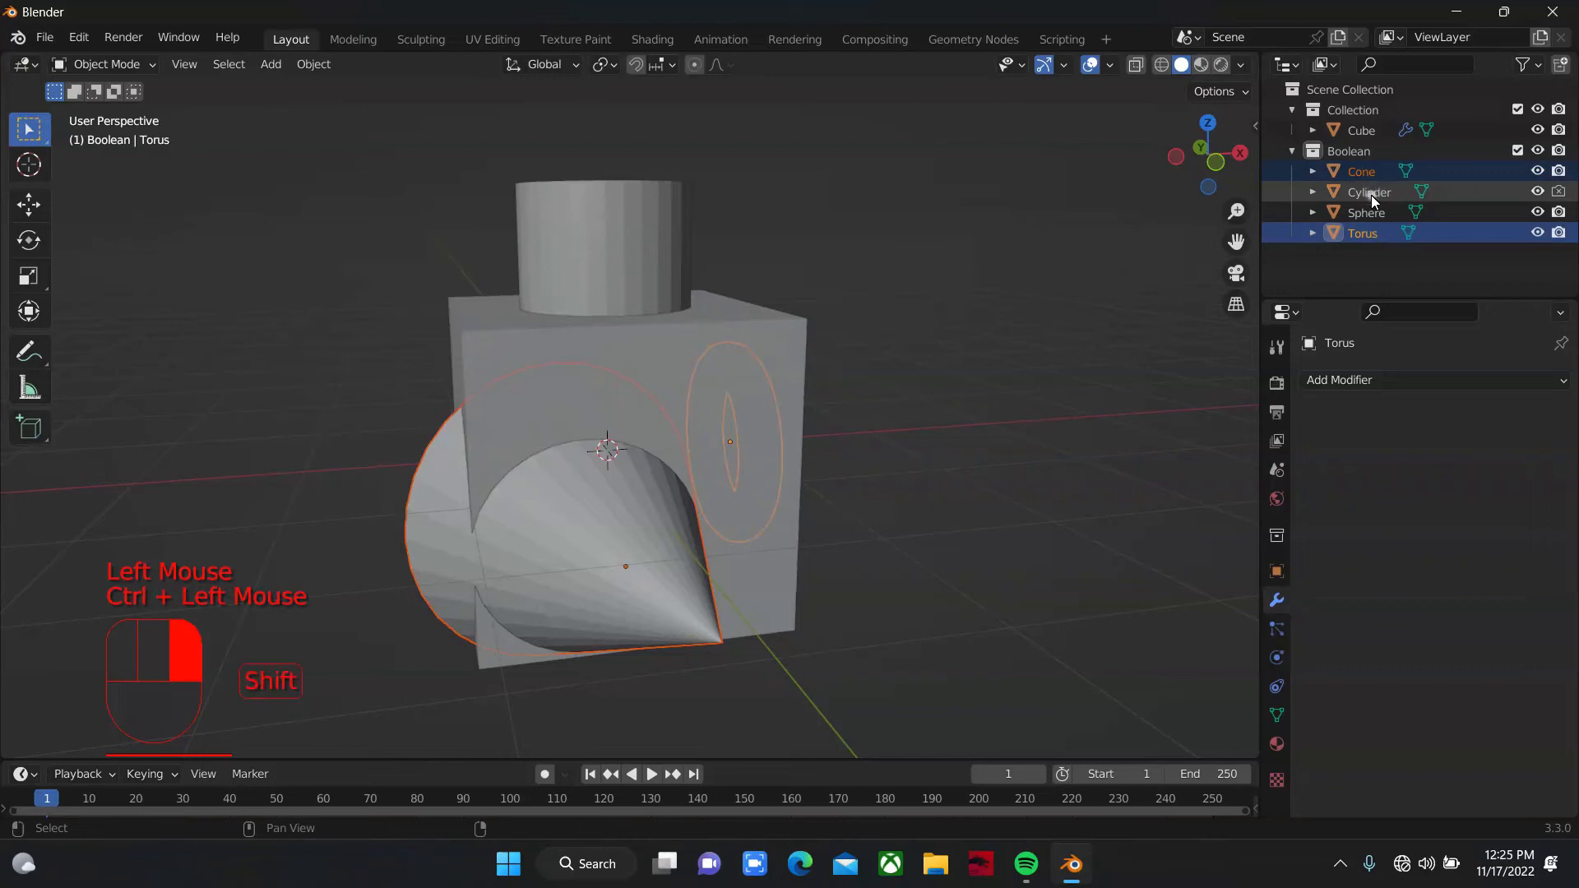
{"action": "left_click", "coordinate": [1370, 195], "text": "shift"}
{"action": "left_click", "coordinate": [1367, 173], "text": "shift"}
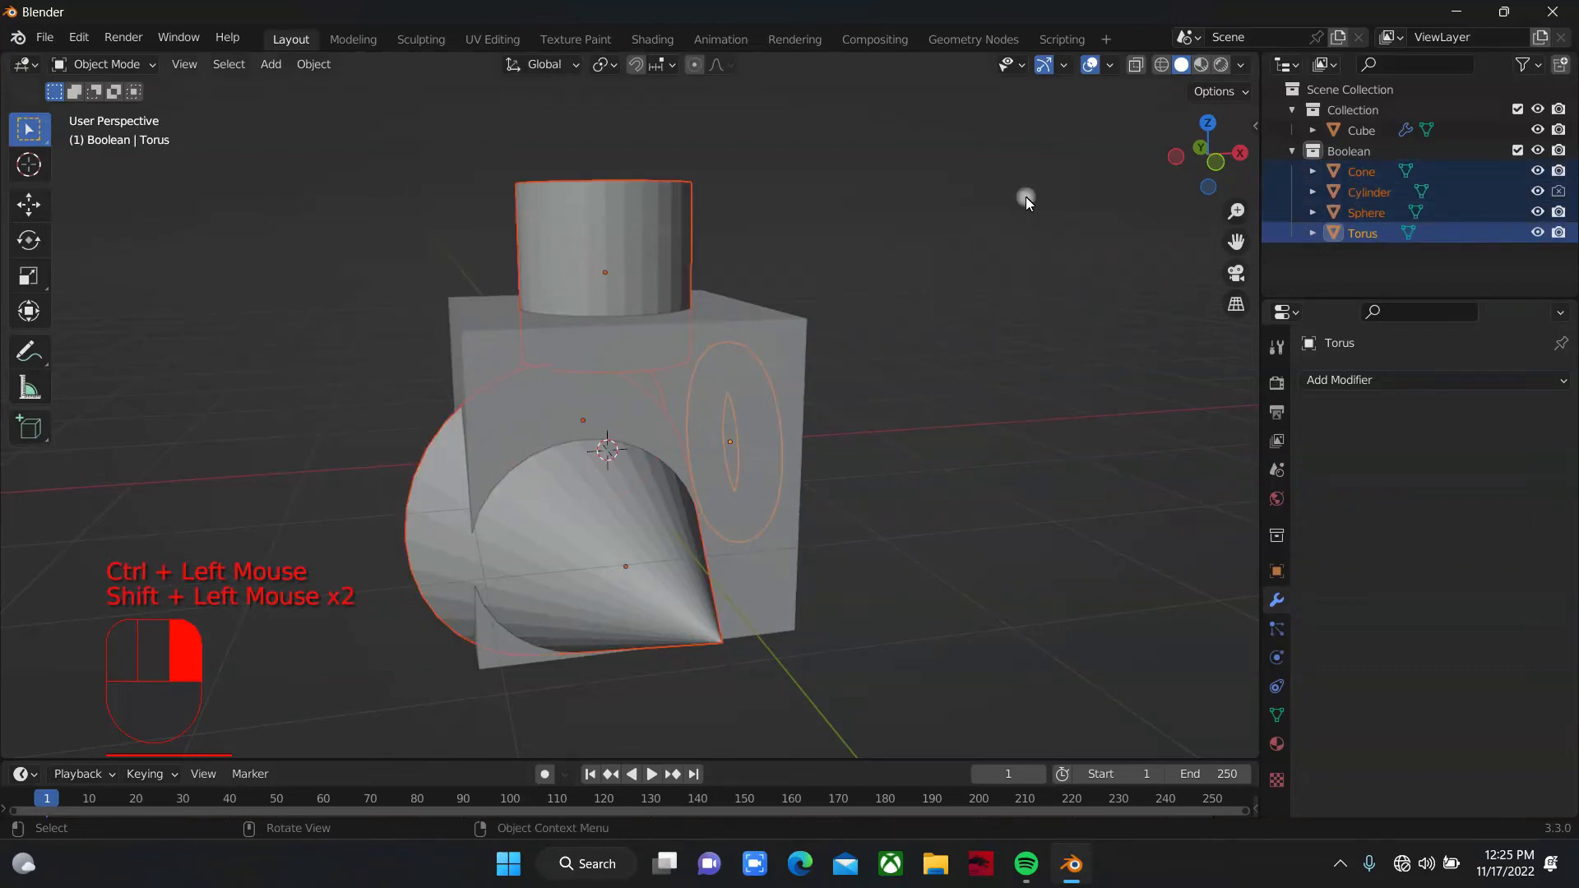
{"action": "key", "text": "m"}
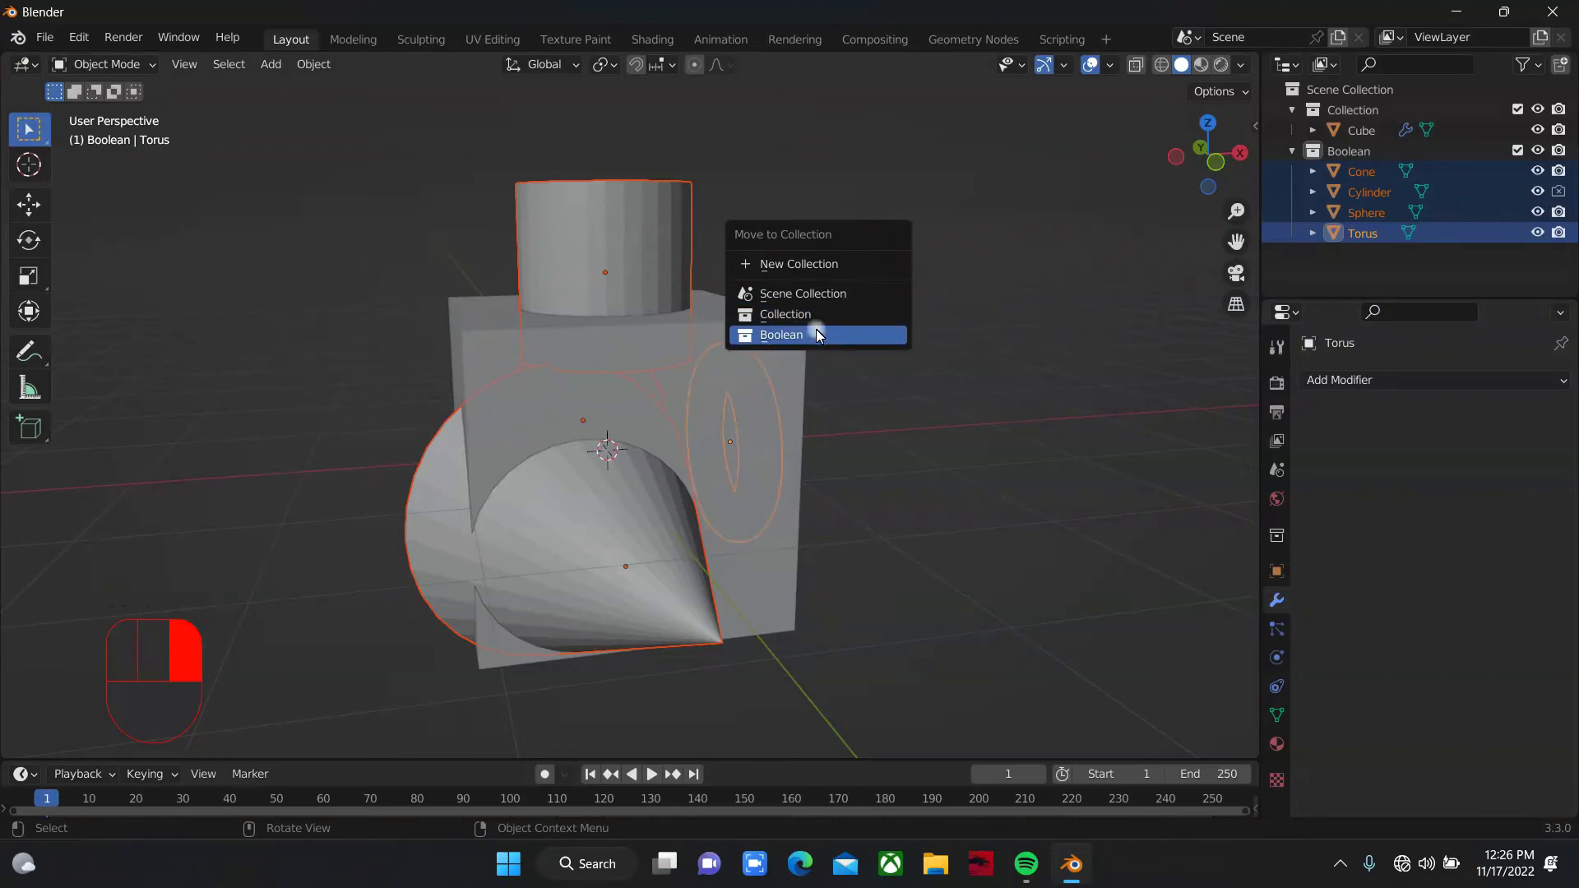
{"action": "left_click", "coordinate": [853, 332]}
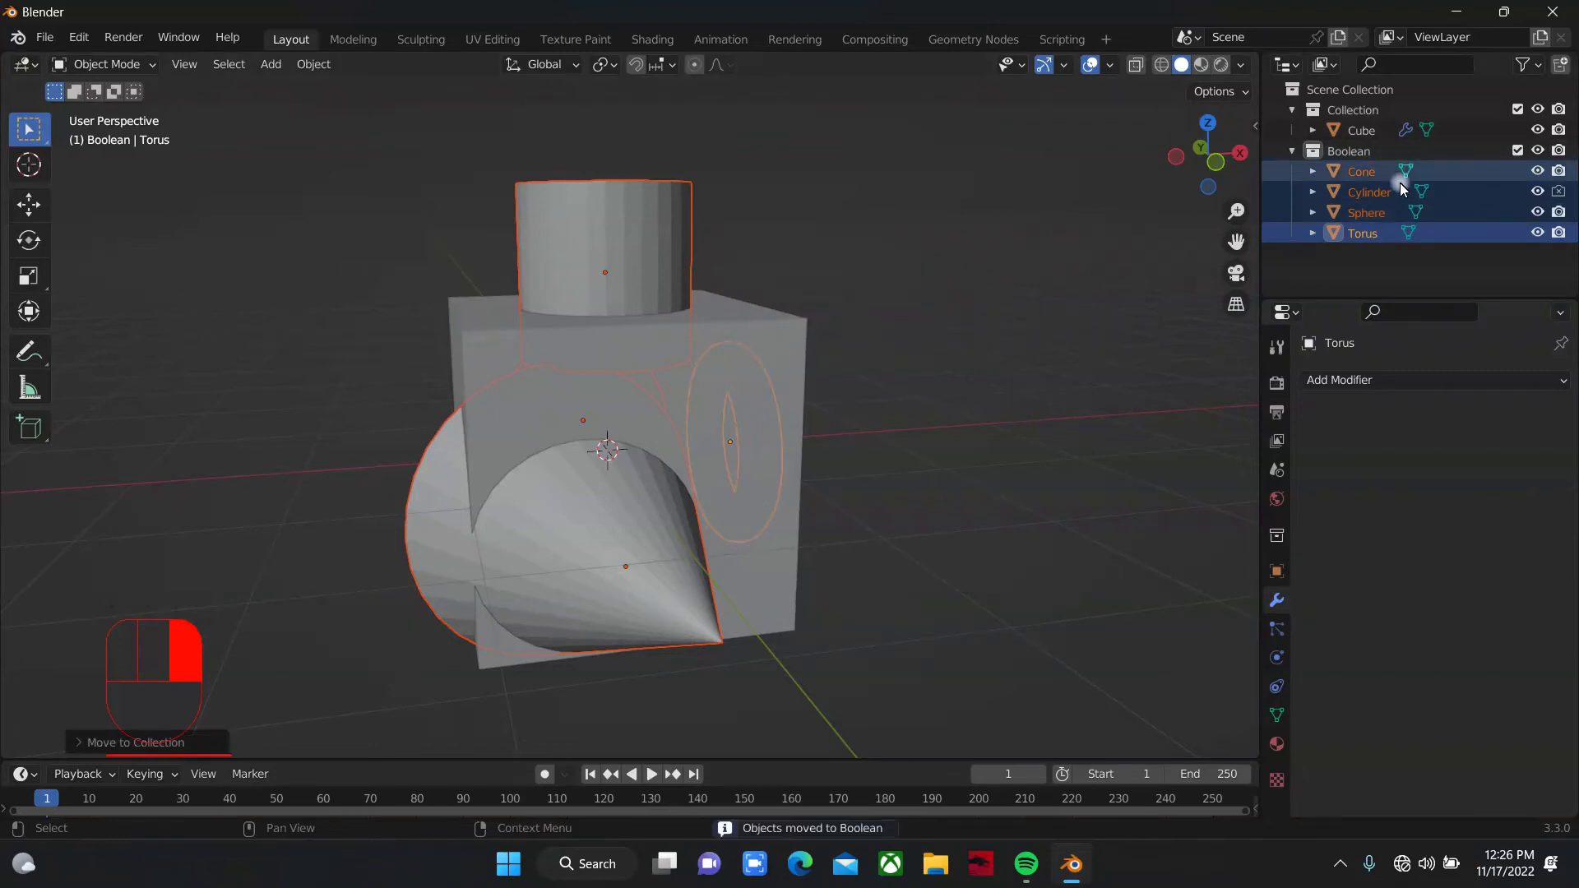
{"action": "left_click", "coordinate": [1291, 149]}
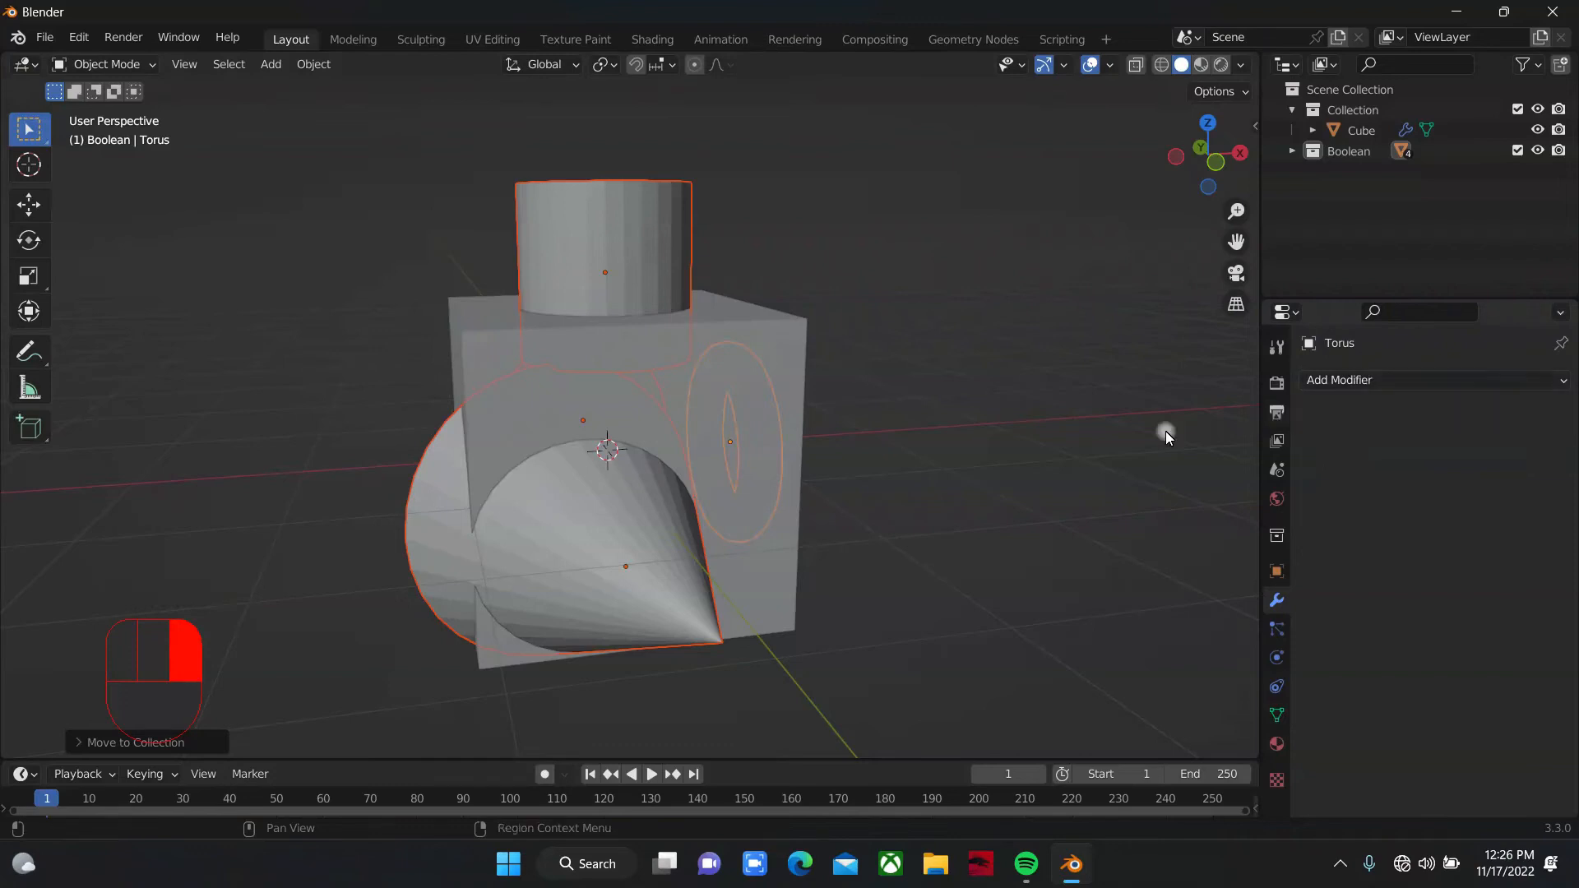
Step: Set the operand type of the cube's Boolean modifier to Collection and choose the Boolean collection as the cutter
{"action": "left_click", "coordinate": [788, 346]}
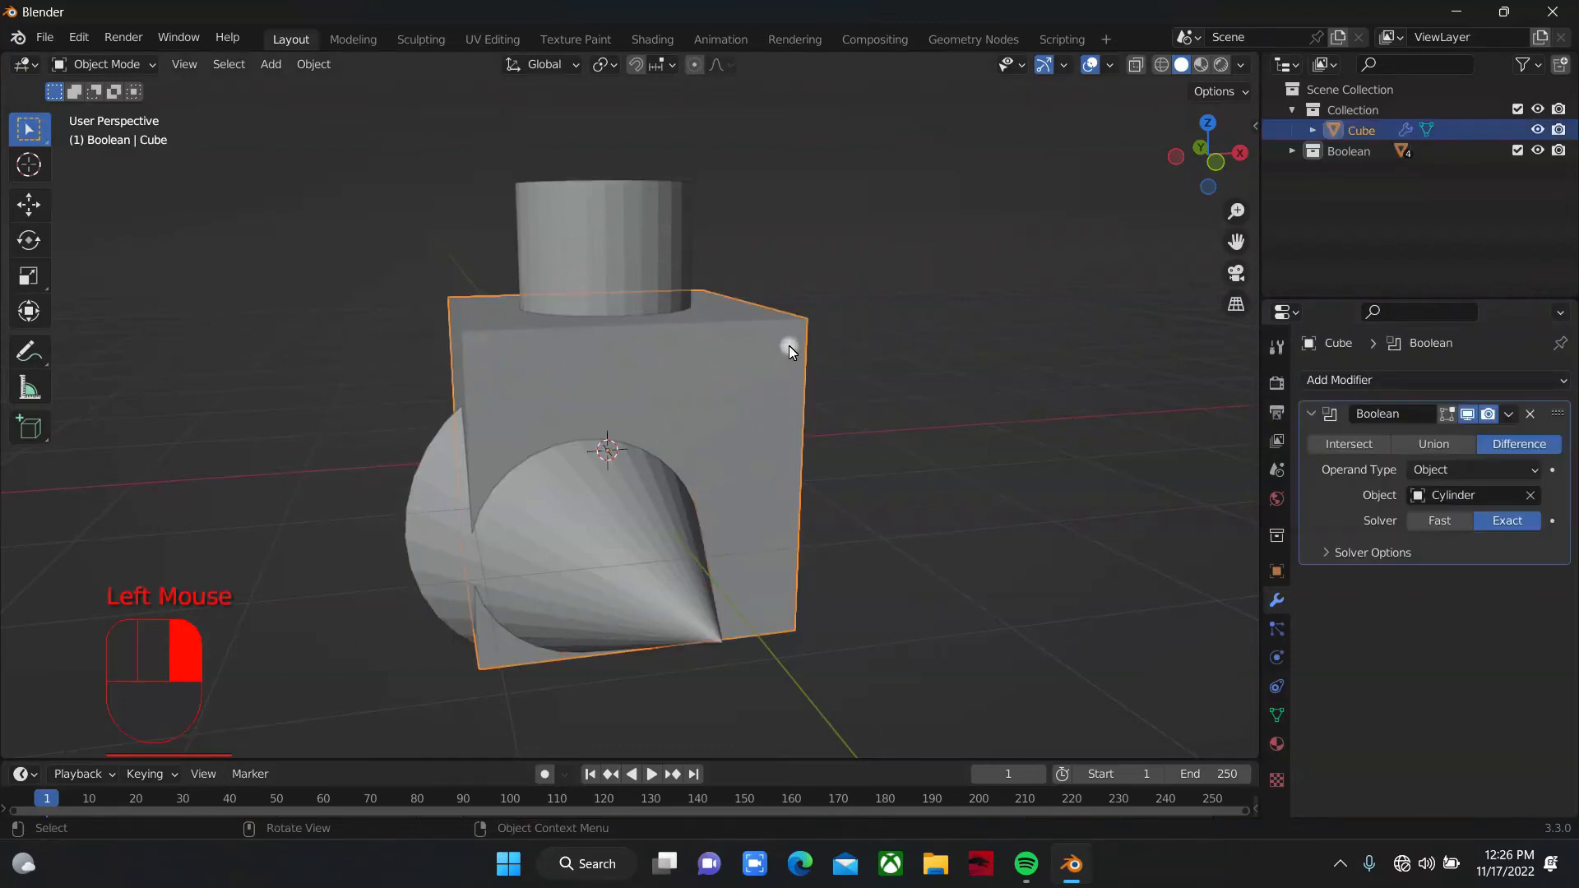
{"action": "double_click", "coordinate": [1212, 156]}
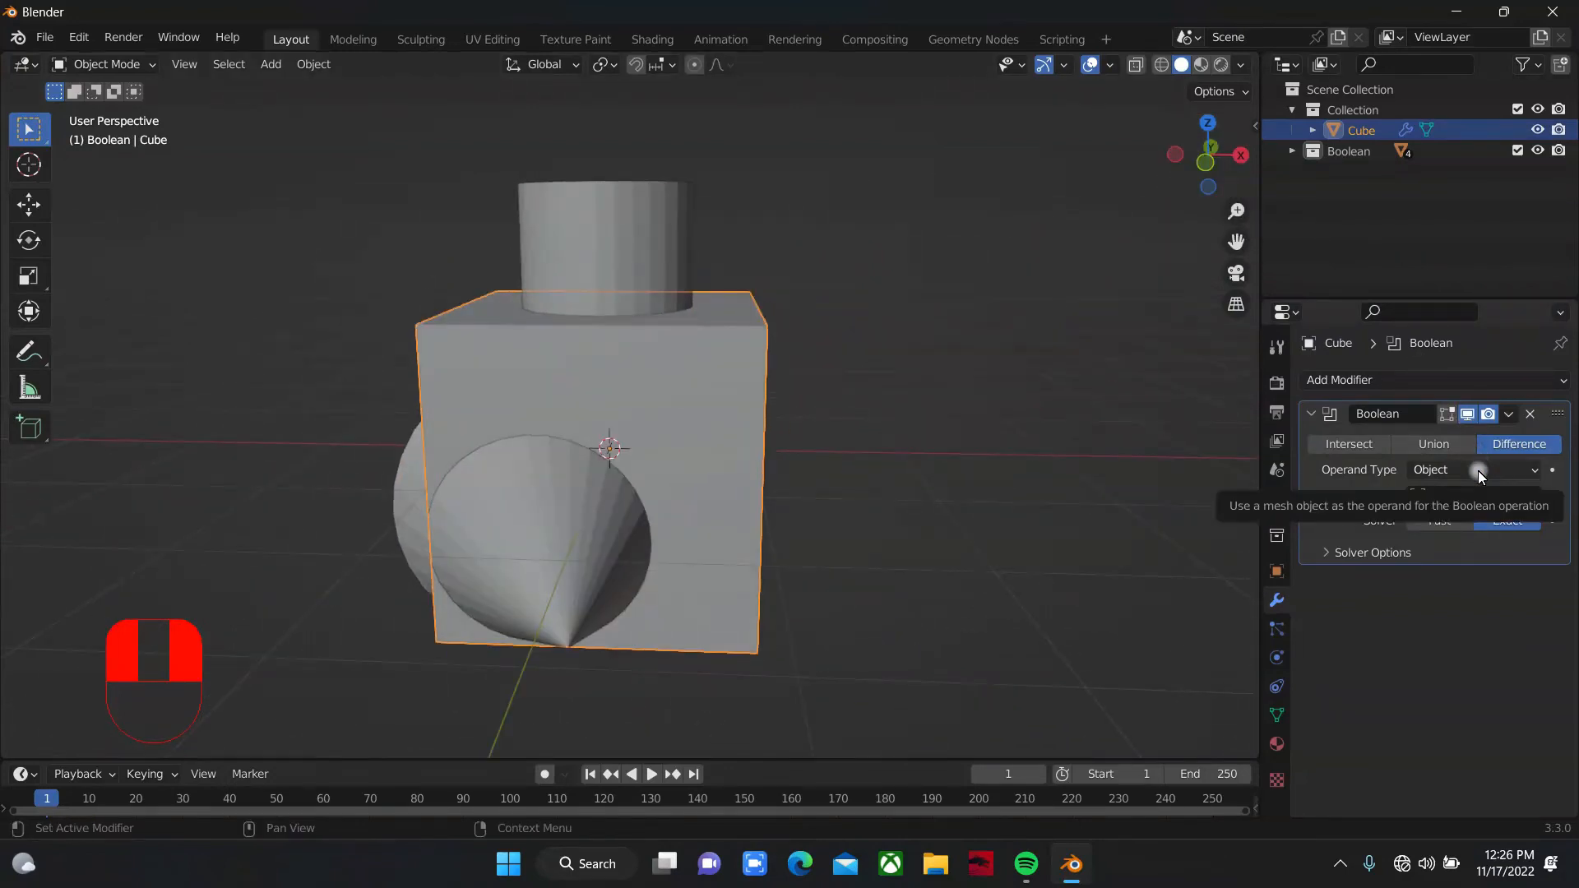
{"action": "left_click", "coordinate": [1478, 470]}
{"action": "left_click", "coordinate": [1434, 505]}
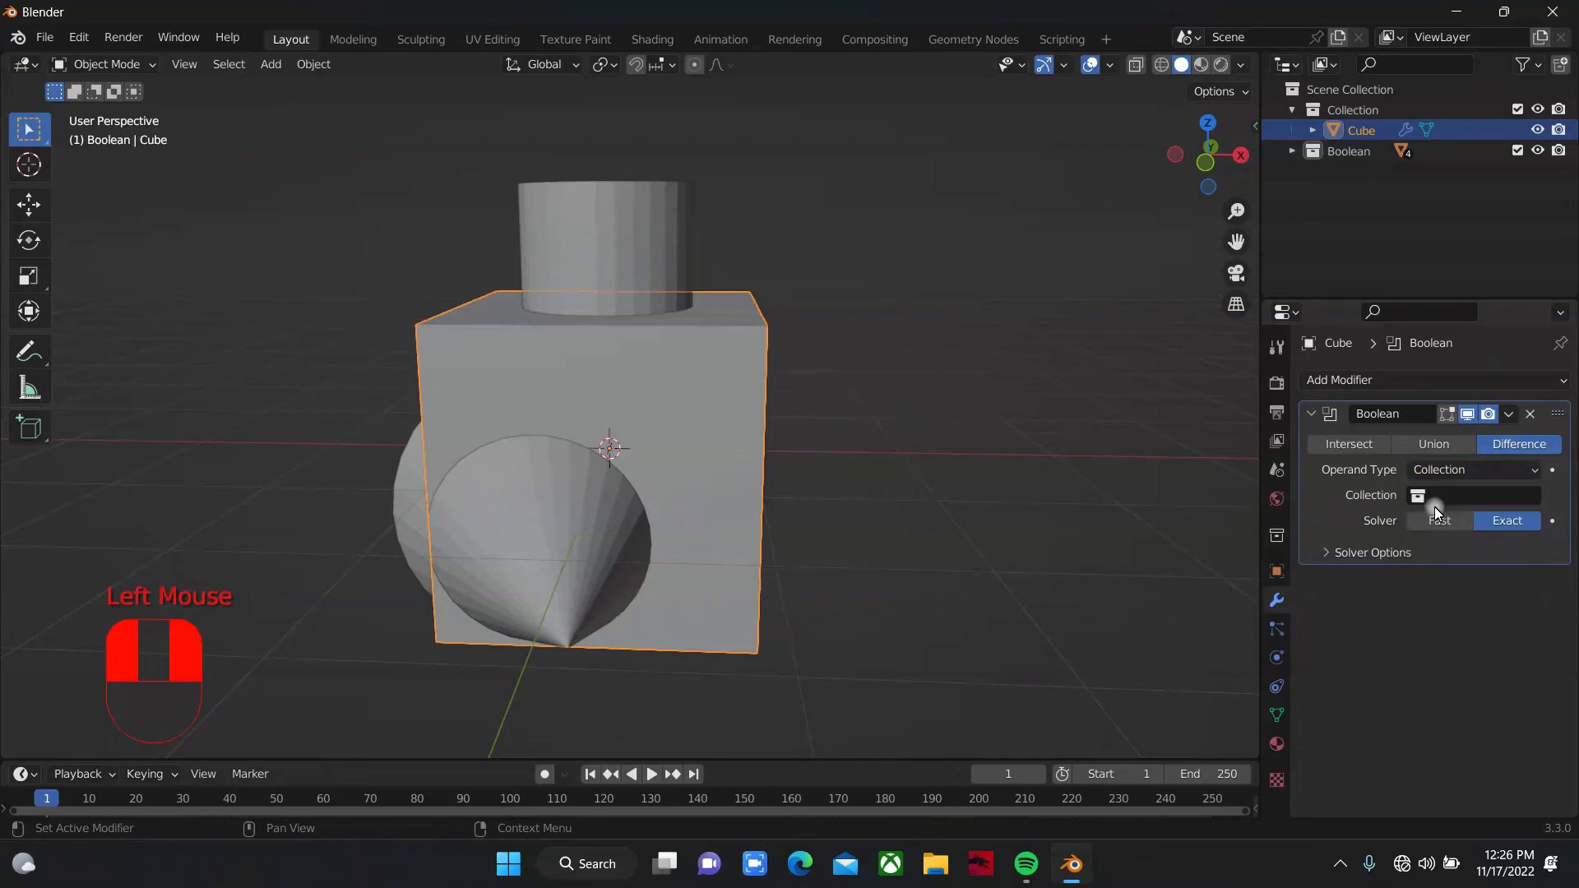
{"action": "left_click", "coordinate": [1463, 492]}
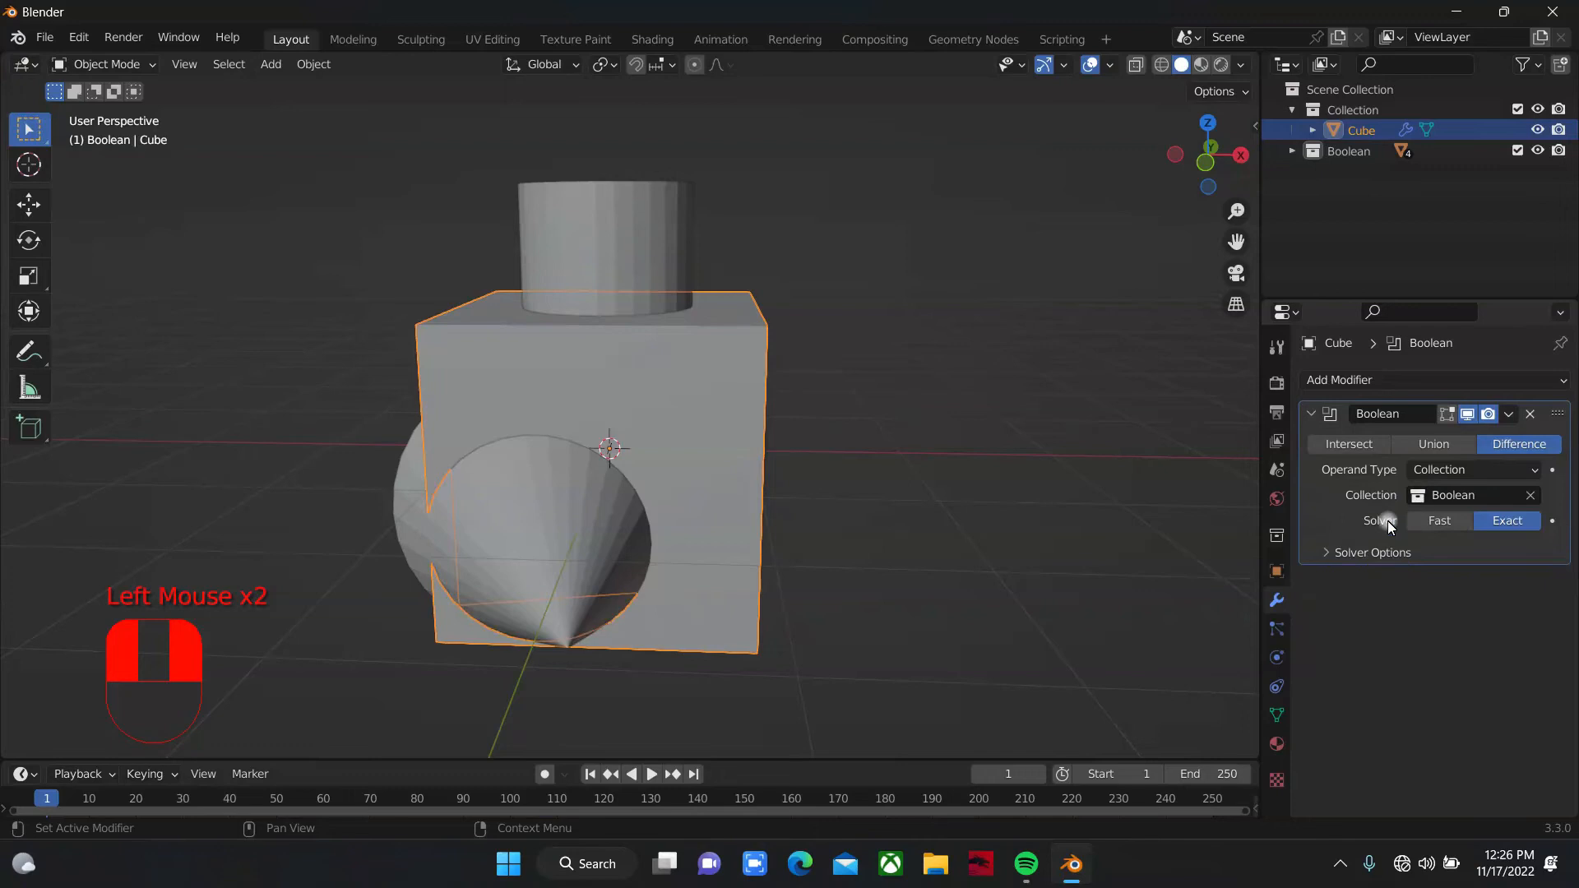
Step: Exclude the Boolean collection from the view layer and examine the cuts in the cube
{"action": "left_click_drag", "start_coordinate": [1205, 161], "coordinate": [1094, 166]}
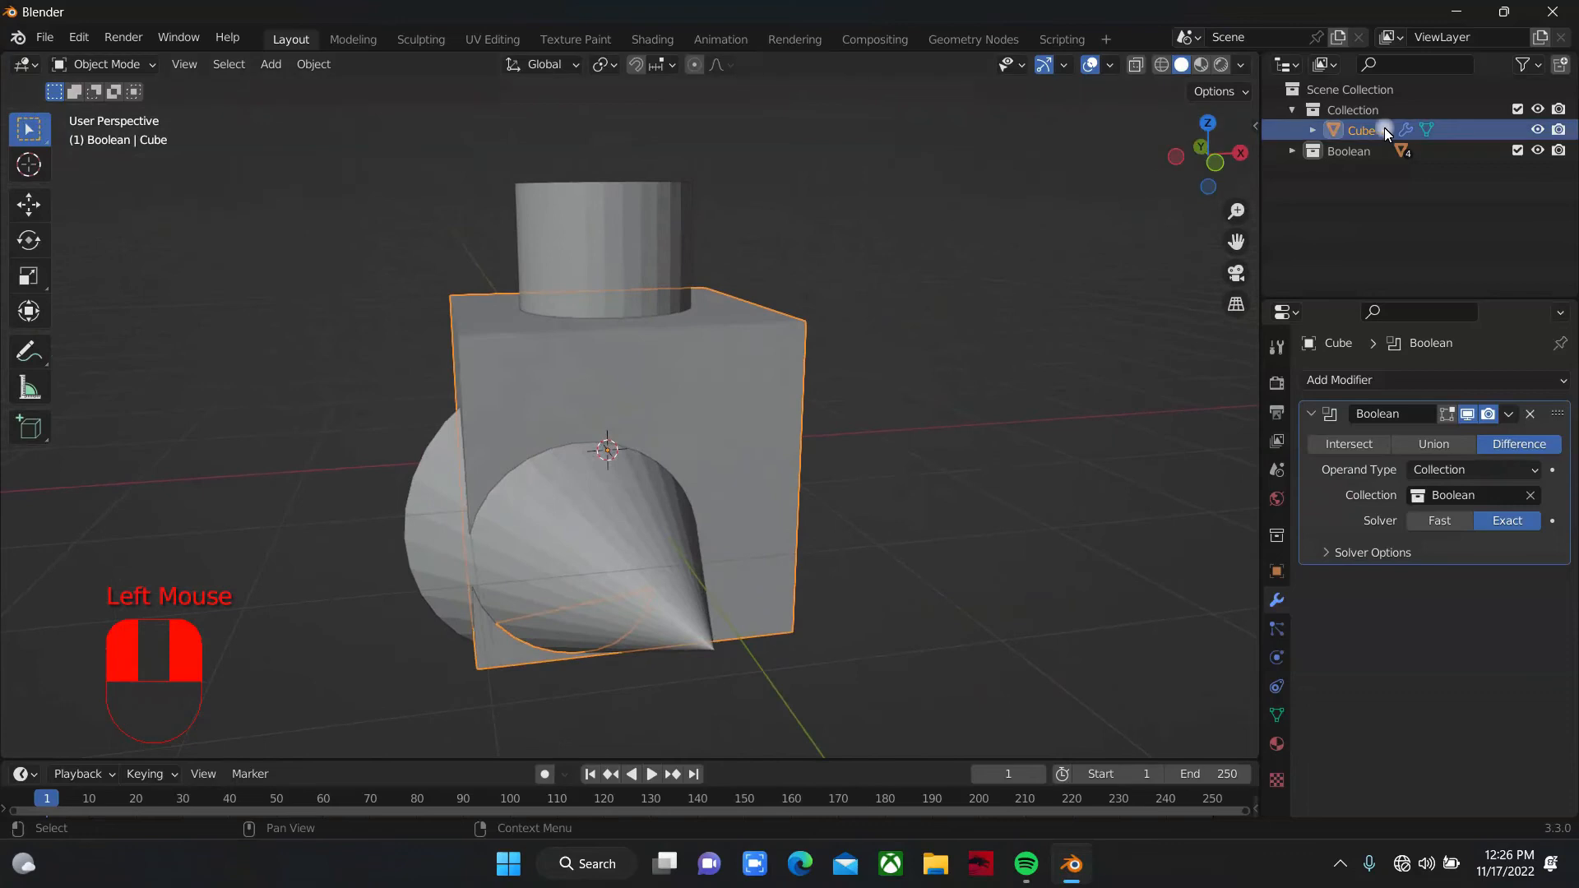
{"action": "left_click", "coordinate": [1516, 150]}
{"action": "mouse_move", "coordinate": [1203, 186]}
{"action": "left_mouse_down"}
{"action": "mouse_move", "coordinate": [1184, 191]}
{"action": "mouse_move", "coordinate": [1207, 196]}
{"action": "mouse_move", "coordinate": [1202, 212]}
{"action": "mouse_move", "coordinate": [1132, 155]}
{"action": "mouse_move", "coordinate": [988, 138]}
{"action": "mouse_move", "coordinate": [901, 99]}
{"action": "mouse_move", "coordinate": [863, 149]}
{"action": "mouse_move", "coordinate": [866, 211]}
{"action": "mouse_move", "coordinate": [1000, 243]}
{"action": "mouse_move", "coordinate": [1183, 139]}
{"action": "mouse_move", "coordinate": [1283, 140]}
{"action": "mouse_move", "coordinate": [1289, 205]}
{"action": "mouse_move", "coordinate": [1073, 162]}
{"action": "mouse_move", "coordinate": [1103, 235]}
{"action": "mouse_move", "coordinate": [1014, 199]}
{"action": "mouse_move", "coordinate": [1207, 176]}
{"action": "left_mouse_up"}
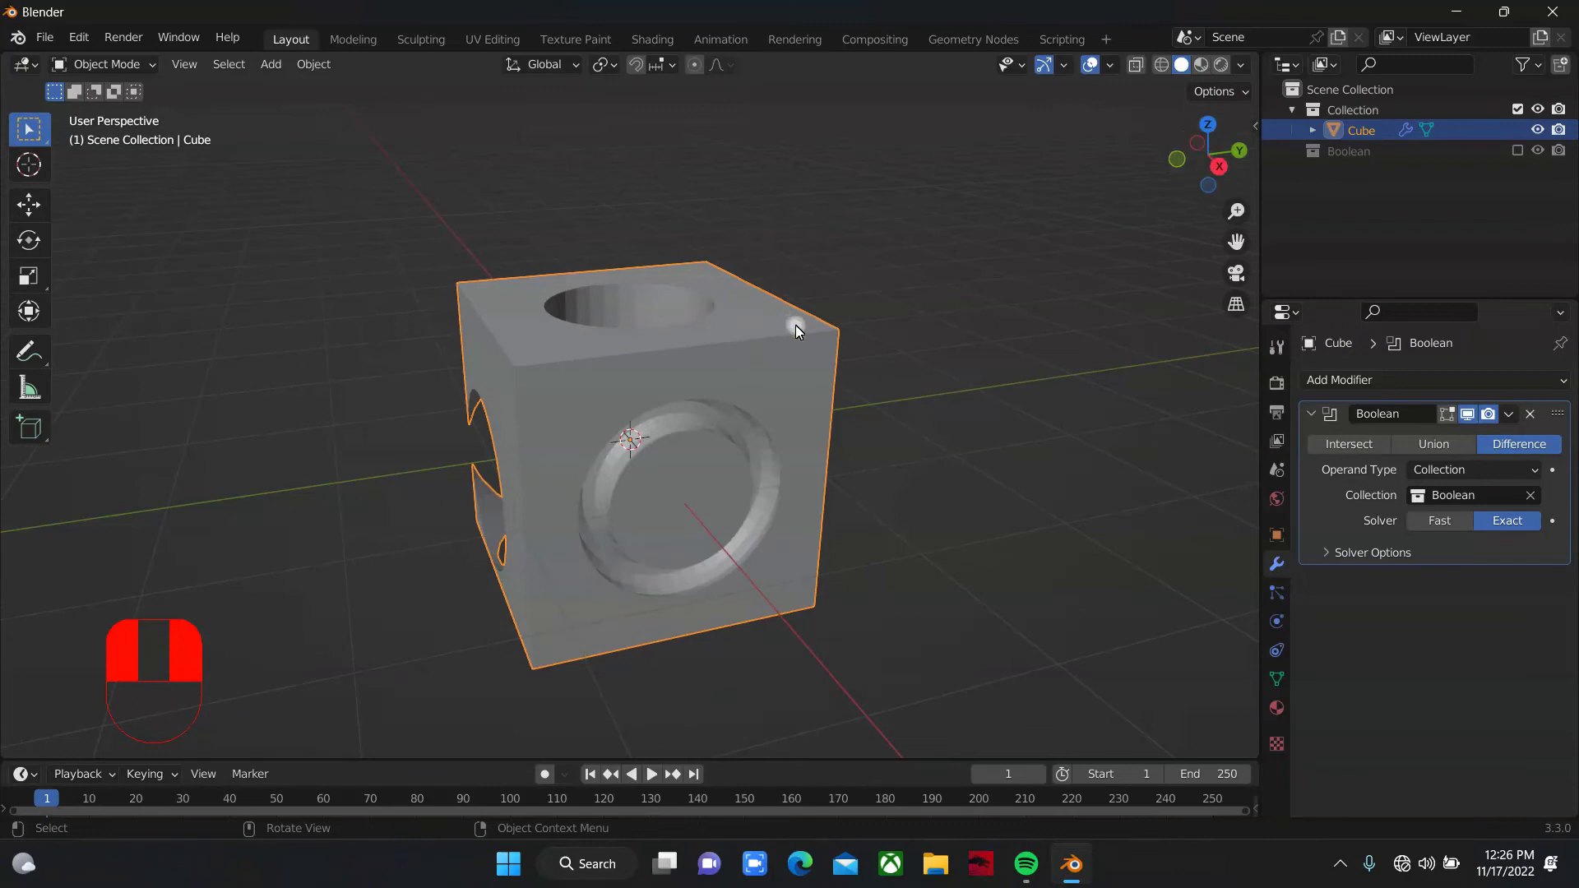
{"action": "scroll", "coordinate": [799, 311], "scroll_direction": "up", "scroll_amount": 2}
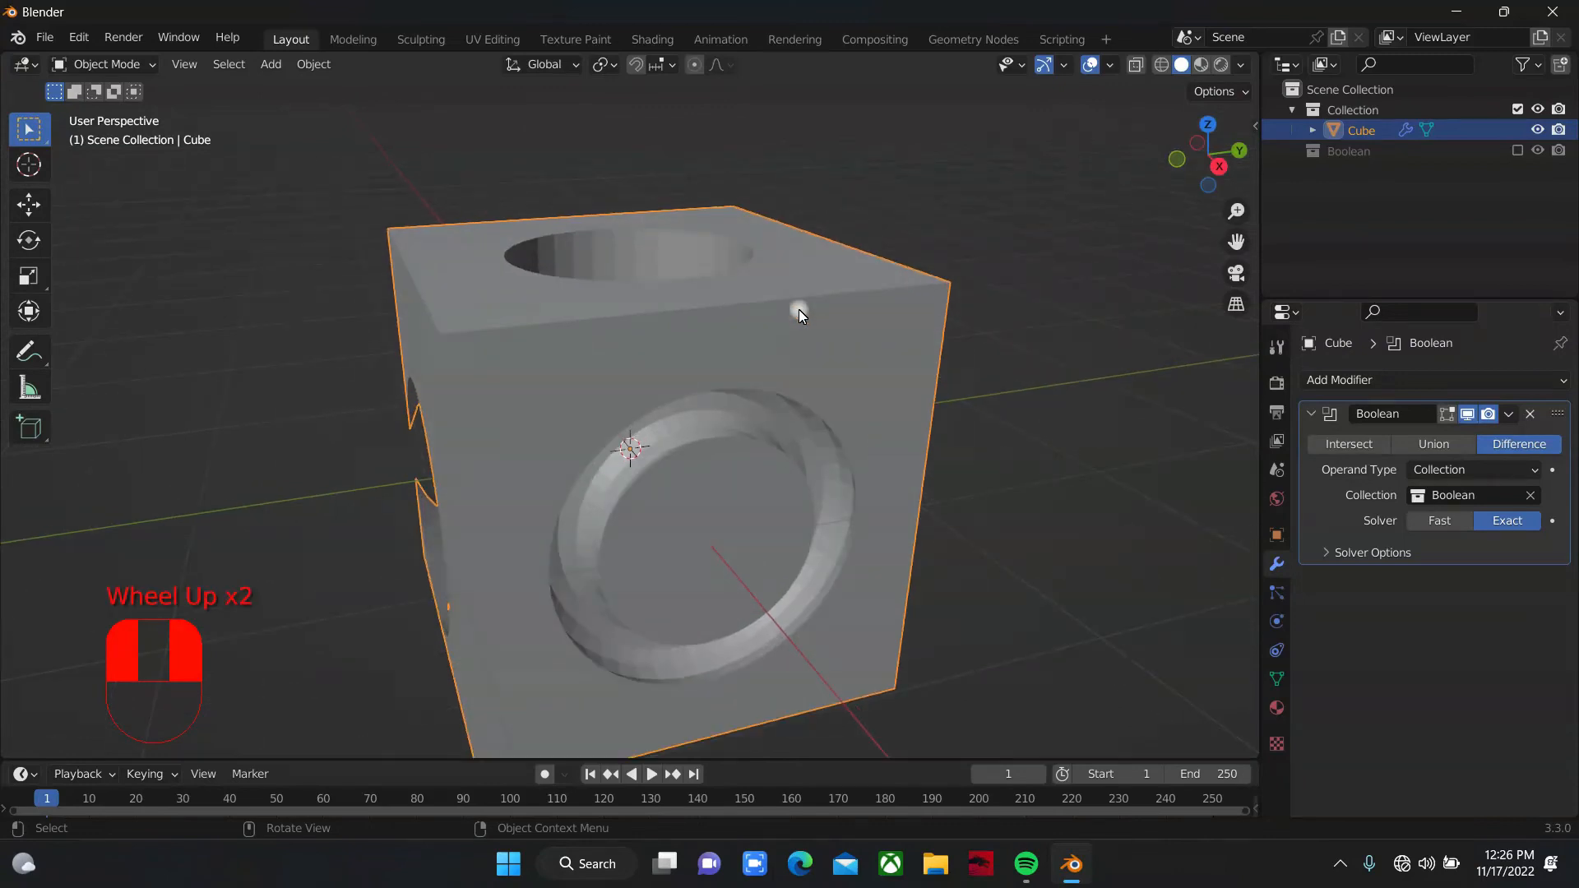
{"action": "left_click_drag", "start_coordinate": [1185, 165], "coordinate": [1253, 210]}
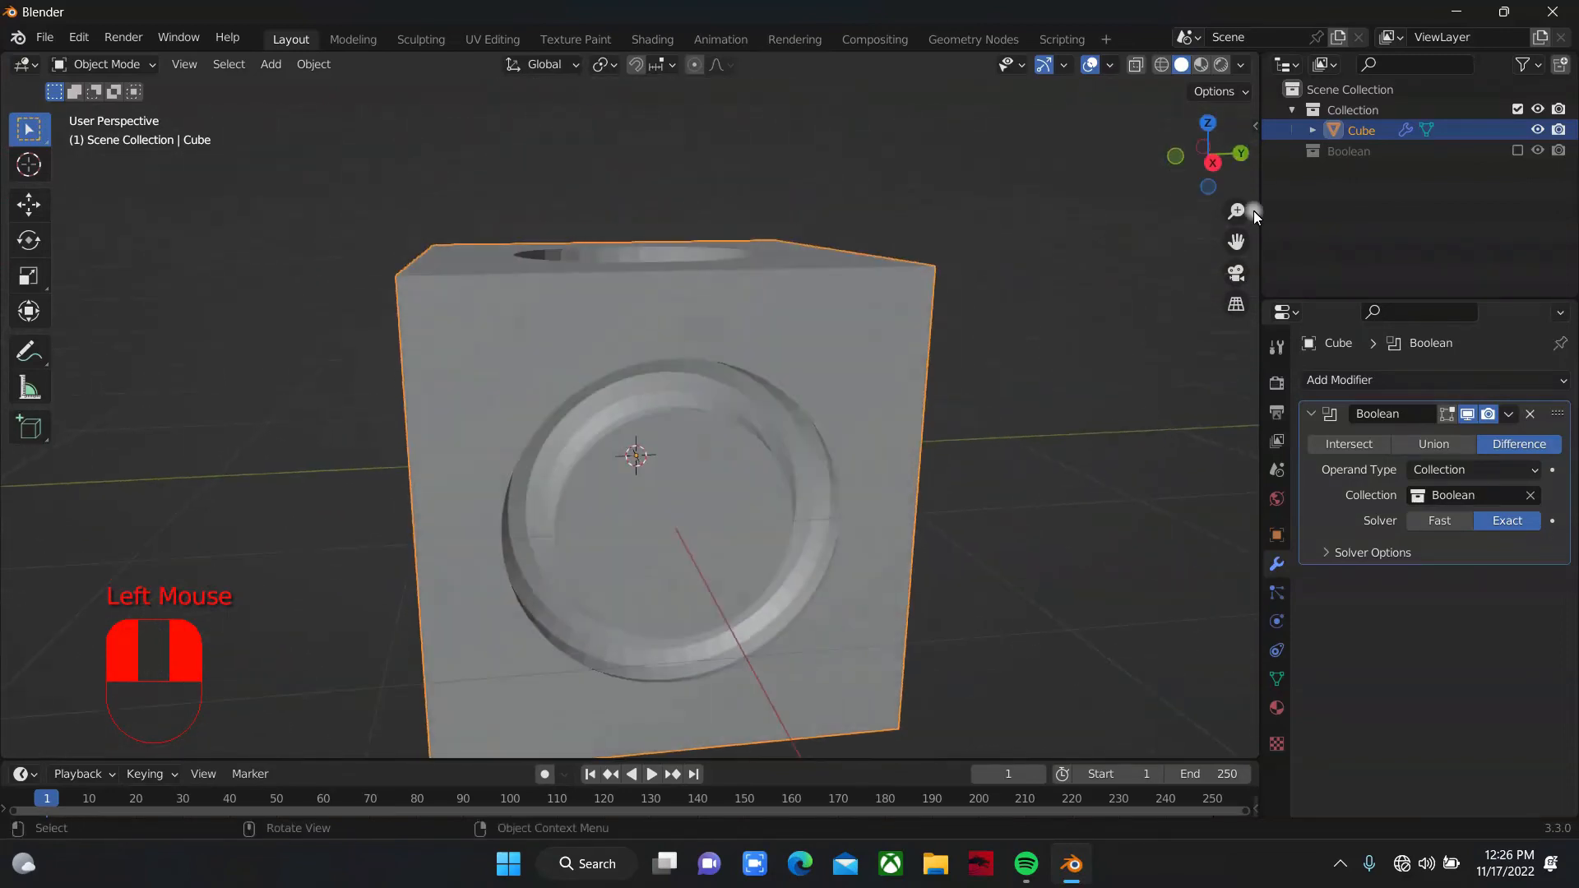
Step: Turn off the Boolean collection's viewport and render visibility, restore both, and include the collection in the view layer again
{"action": "left_click", "coordinate": [1536, 151]}
{"action": "left_click", "coordinate": [1536, 151]}
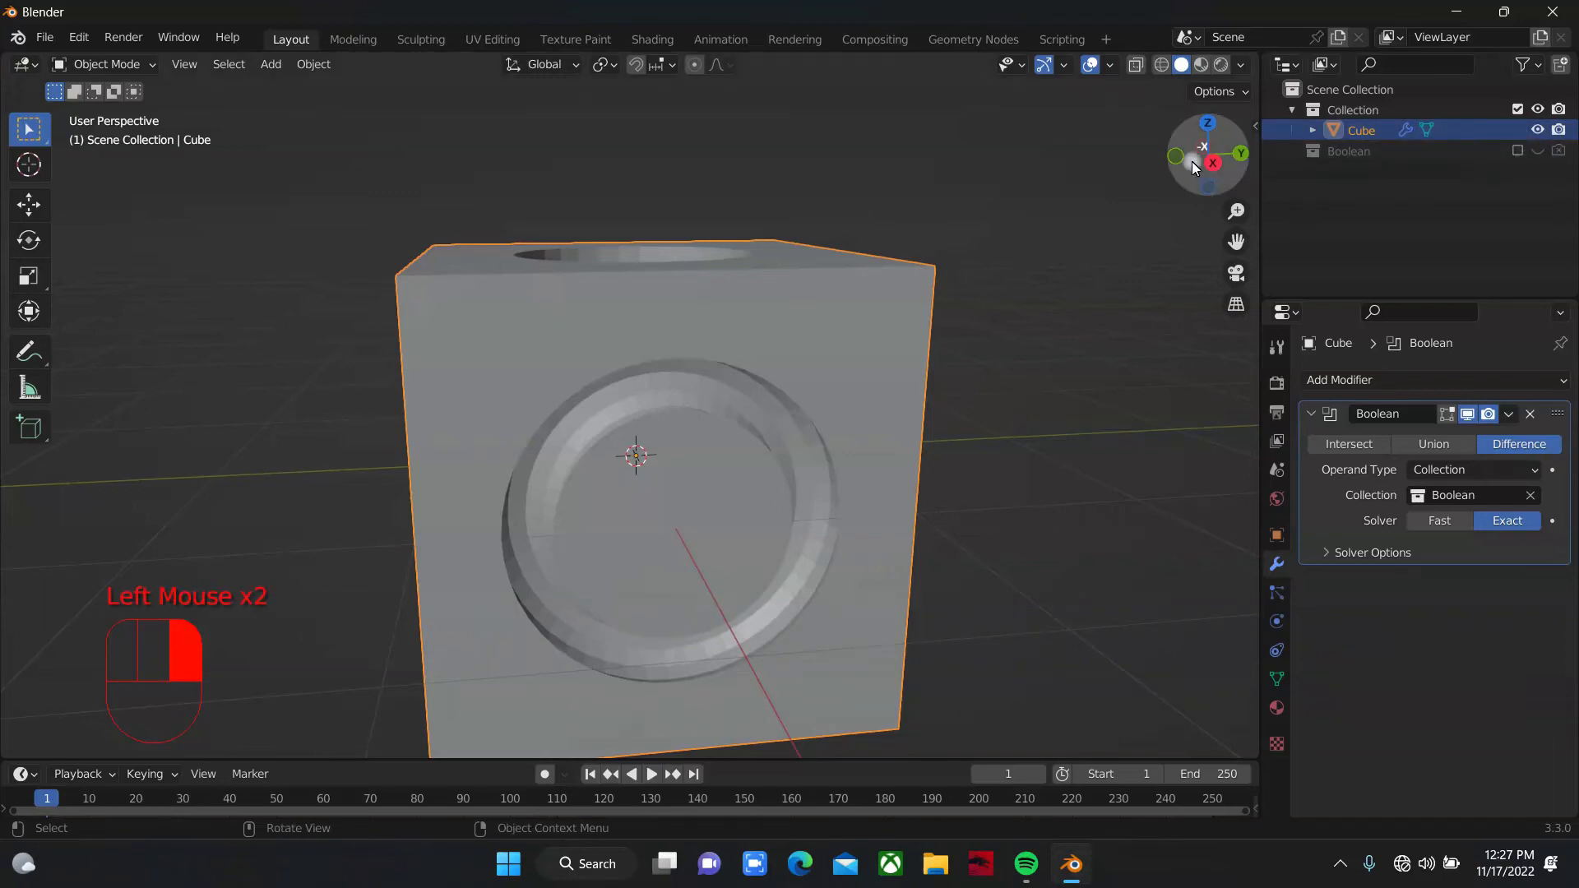
{"action": "mouse_move", "coordinate": [1191, 161]}
{"action": "left_mouse_down"}
{"action": "mouse_move", "coordinate": [1242, 169]}
{"action": "mouse_move", "coordinate": [1200, 160]}
{"action": "left_mouse_up"}
{"action": "scroll", "coordinate": [1103, 201], "scroll_direction": "down", "scroll_amount": 2}
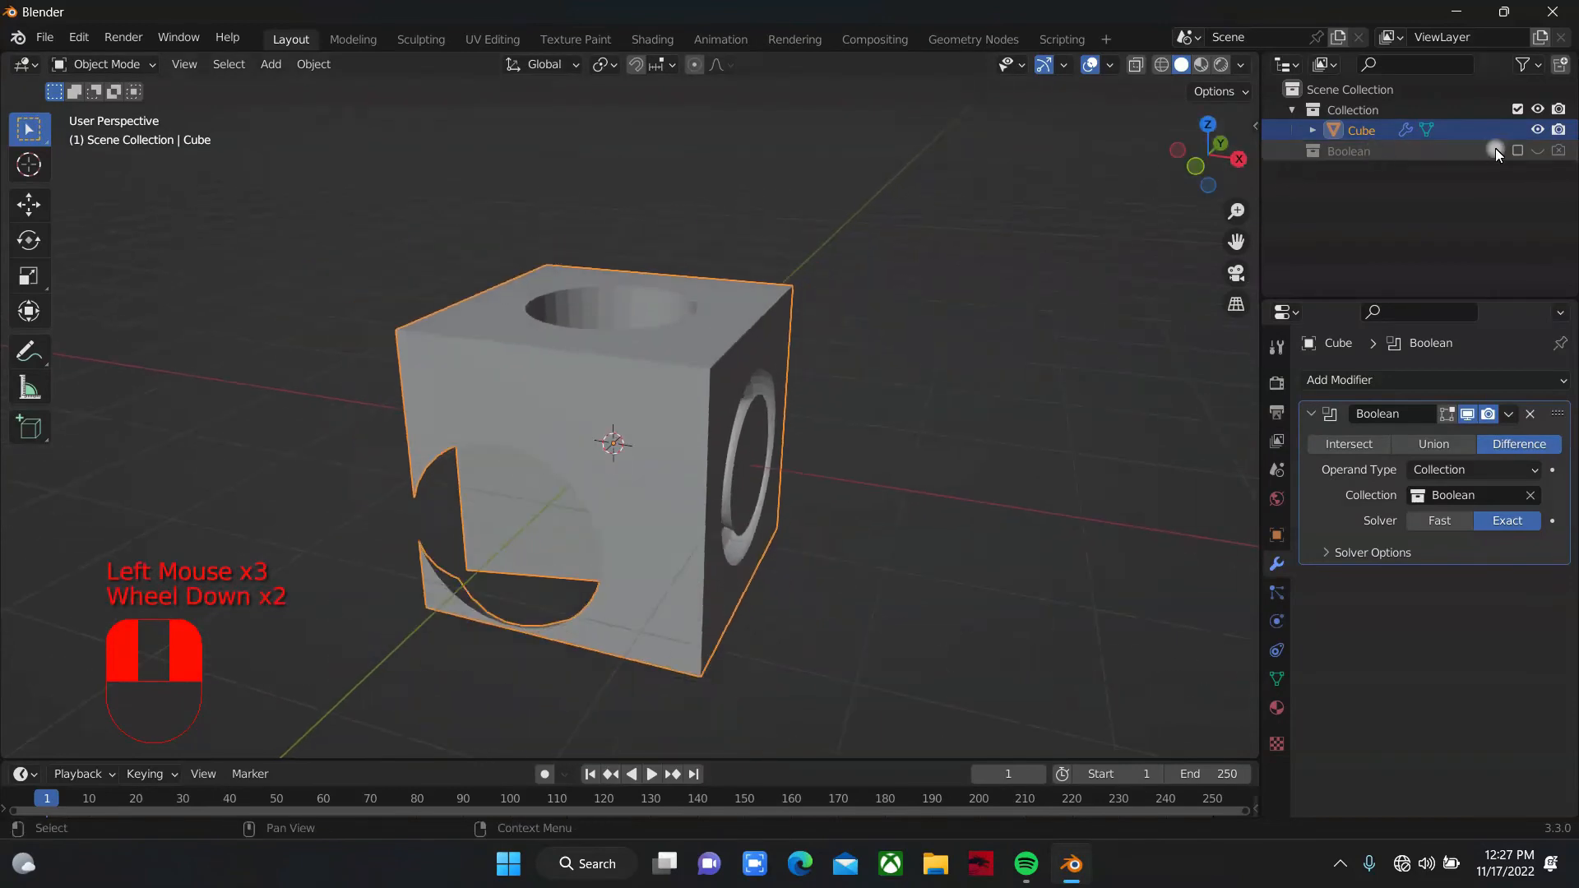
{"action": "left_click", "coordinate": [1557, 151]}
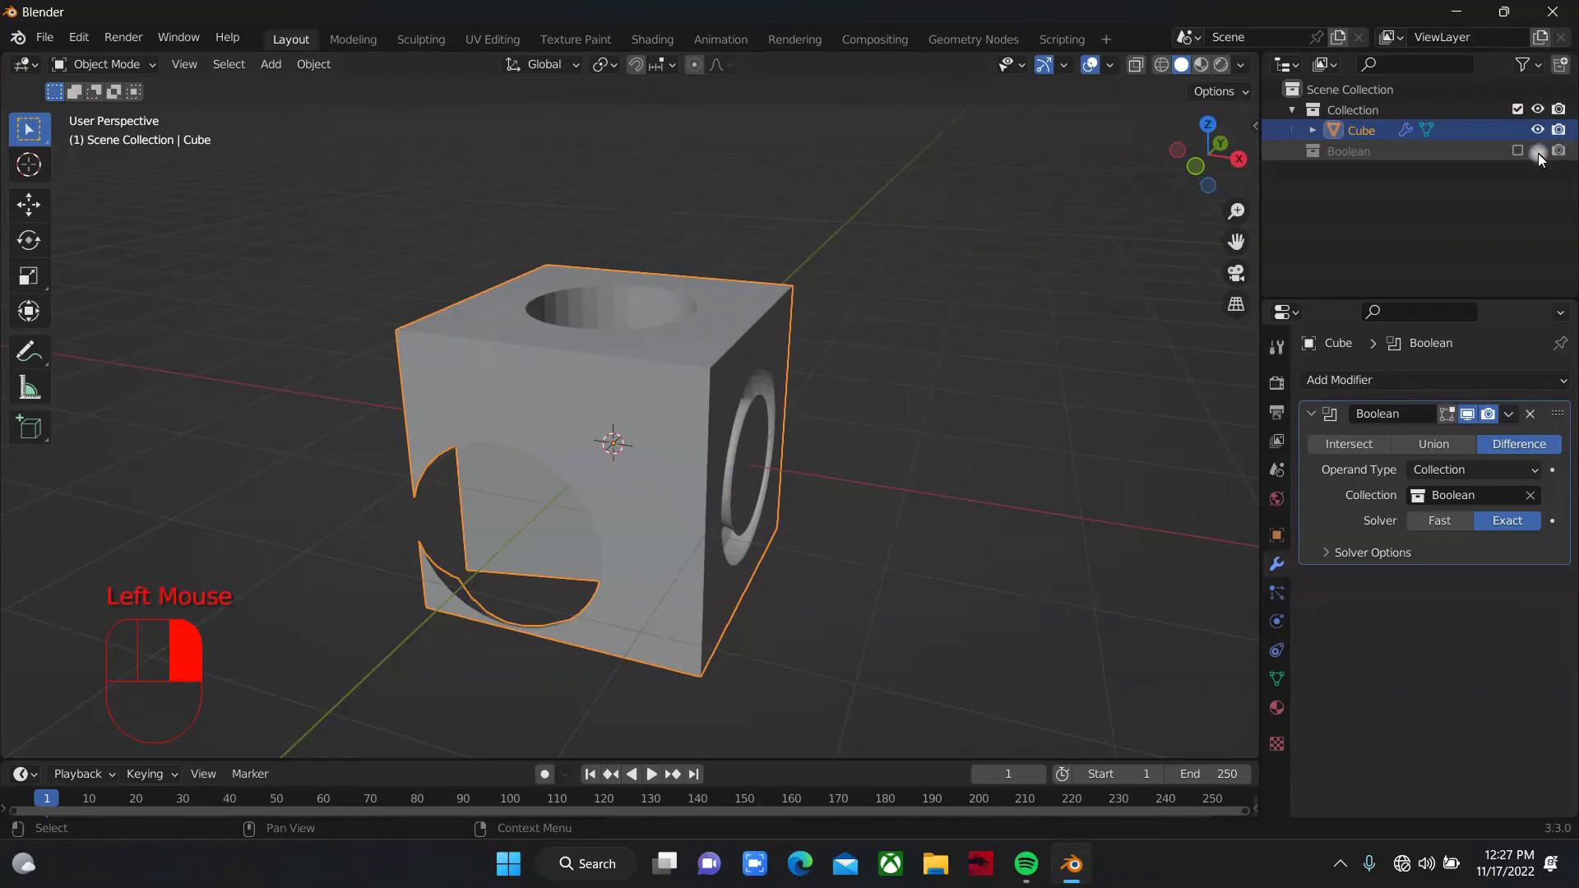
{"action": "left_click", "coordinate": [1537, 154]}
{"action": "left_click", "coordinate": [1519, 151]}
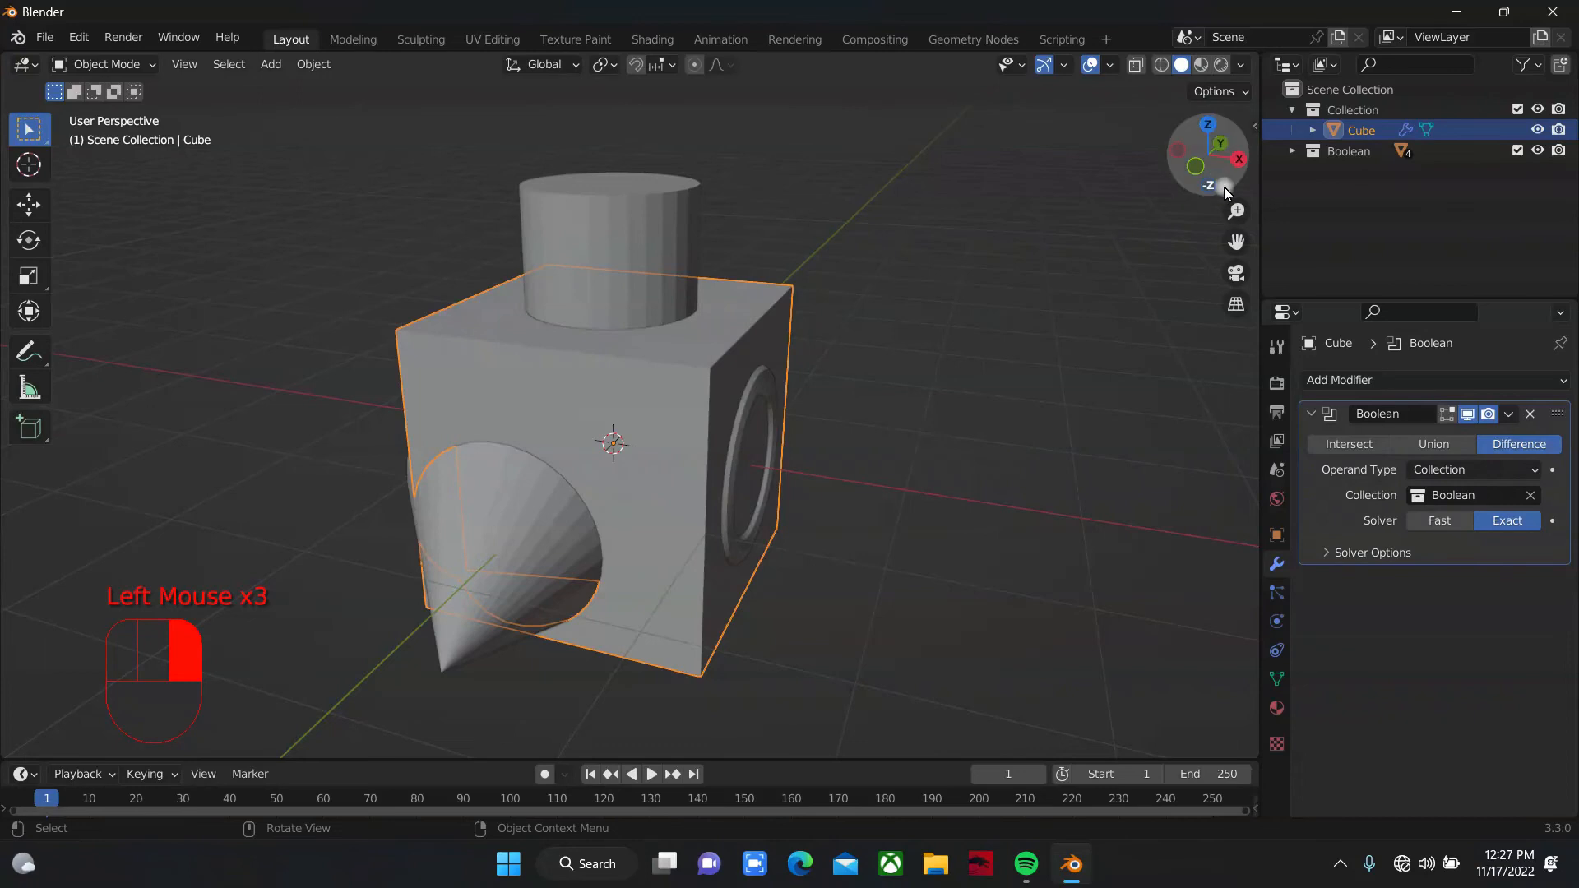
Step: Remove the Boolean modifier from the cube
{"action": "left_click_drag", "start_coordinate": [1223, 186], "coordinate": [1212, 195]}
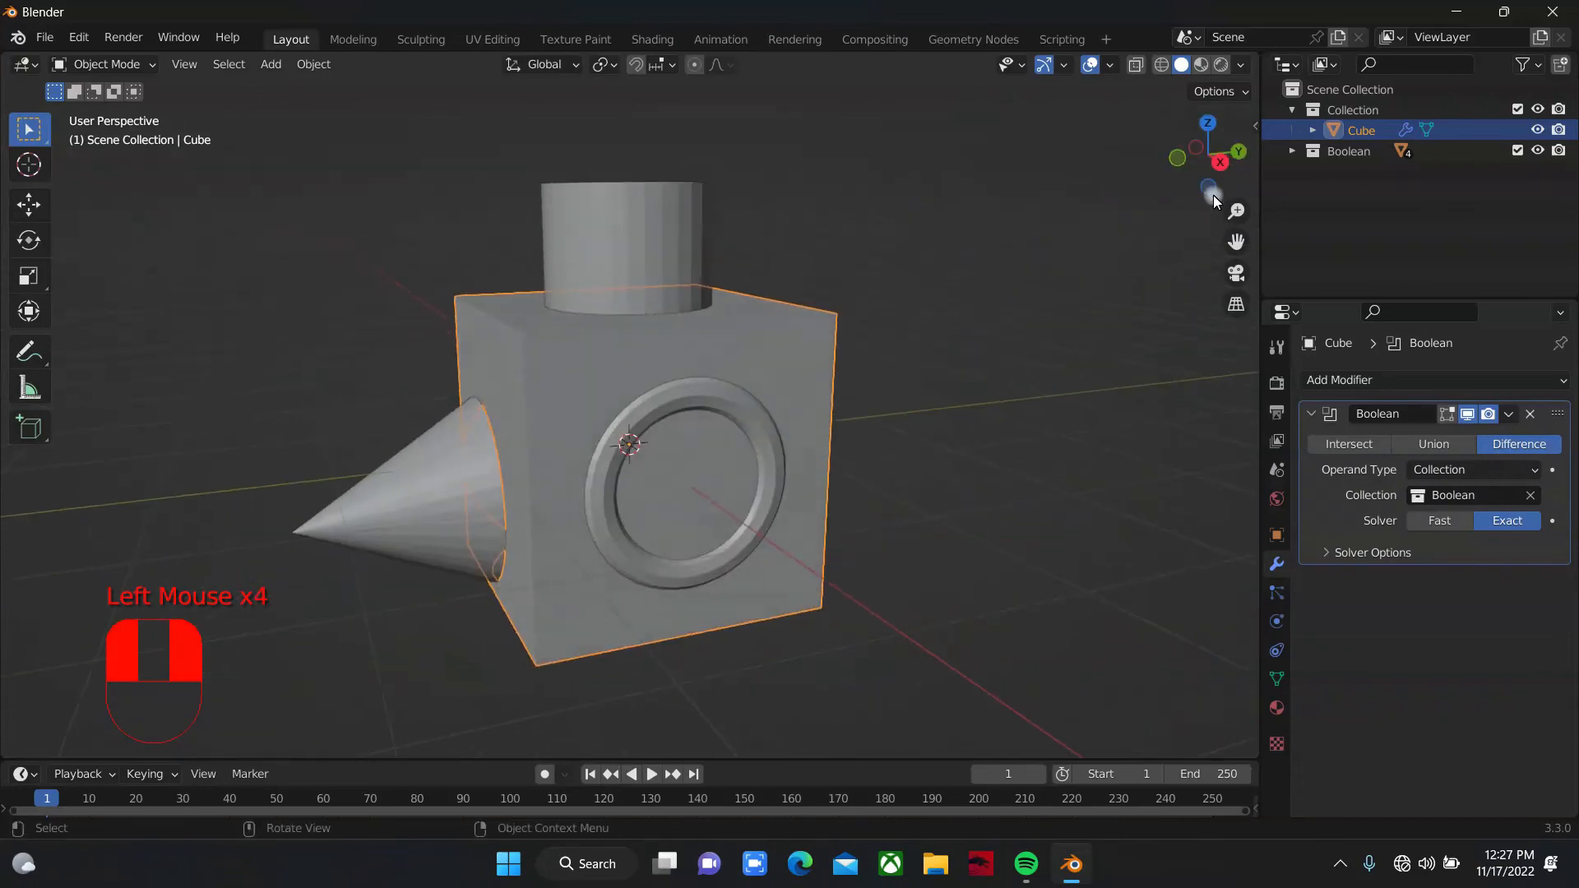
{"action": "left_click", "coordinate": [1345, 153]}
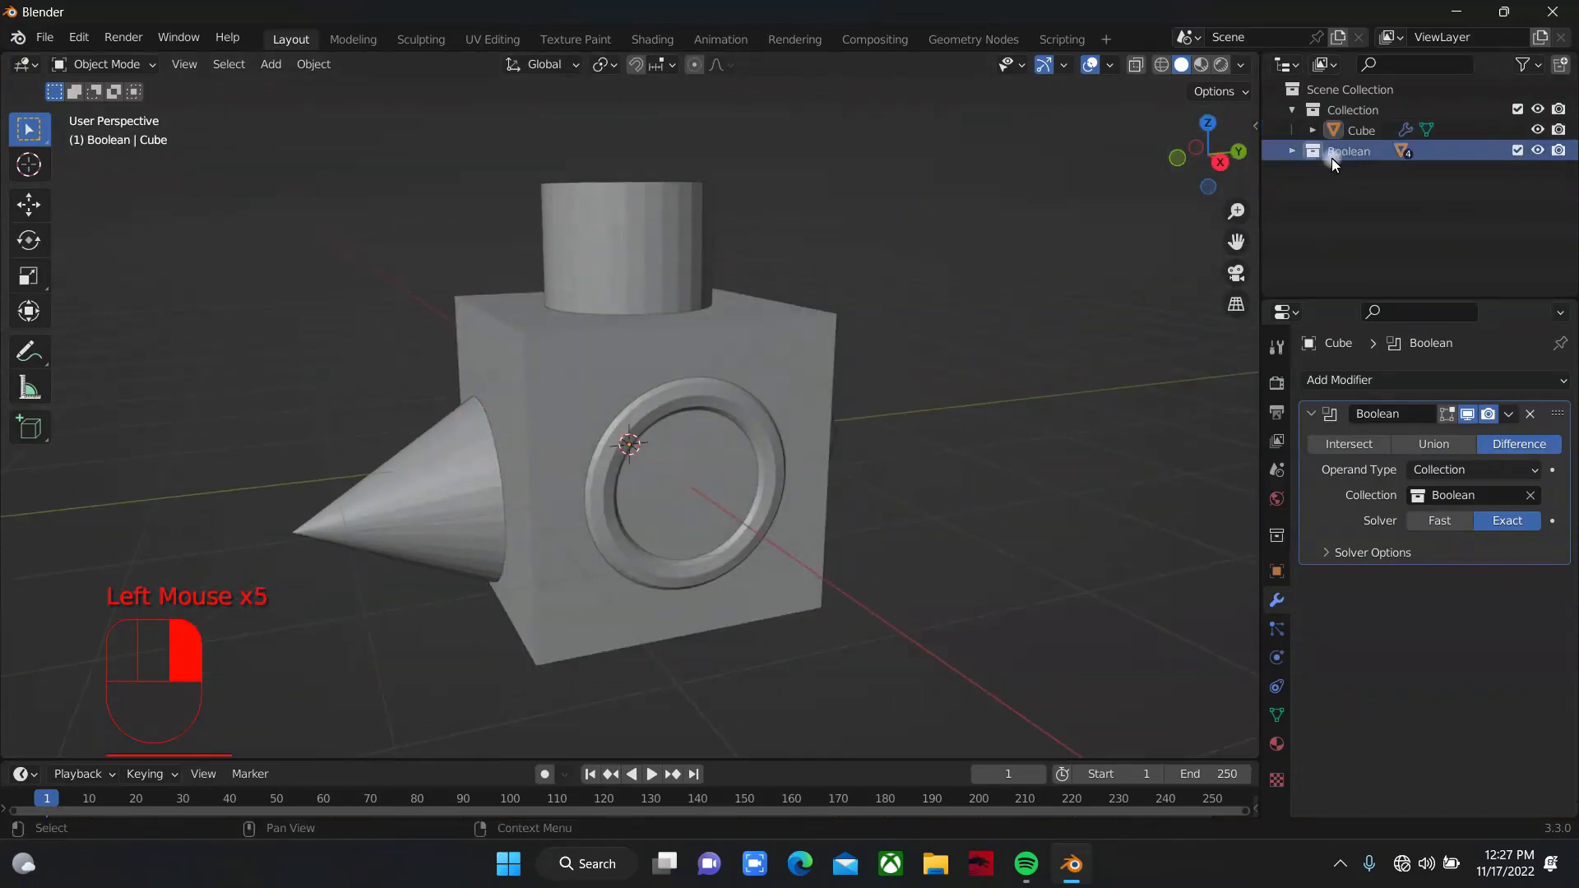
{"action": "left_click", "coordinate": [1534, 413]}
{"action": "left_click_drag", "start_coordinate": [1207, 156], "coordinate": [189, 182]}
Step: Select all objects with the cube as the active one and apply Bool Tool's Auto Boolean Difference
{"action": "left_click", "coordinate": [660, 552]}
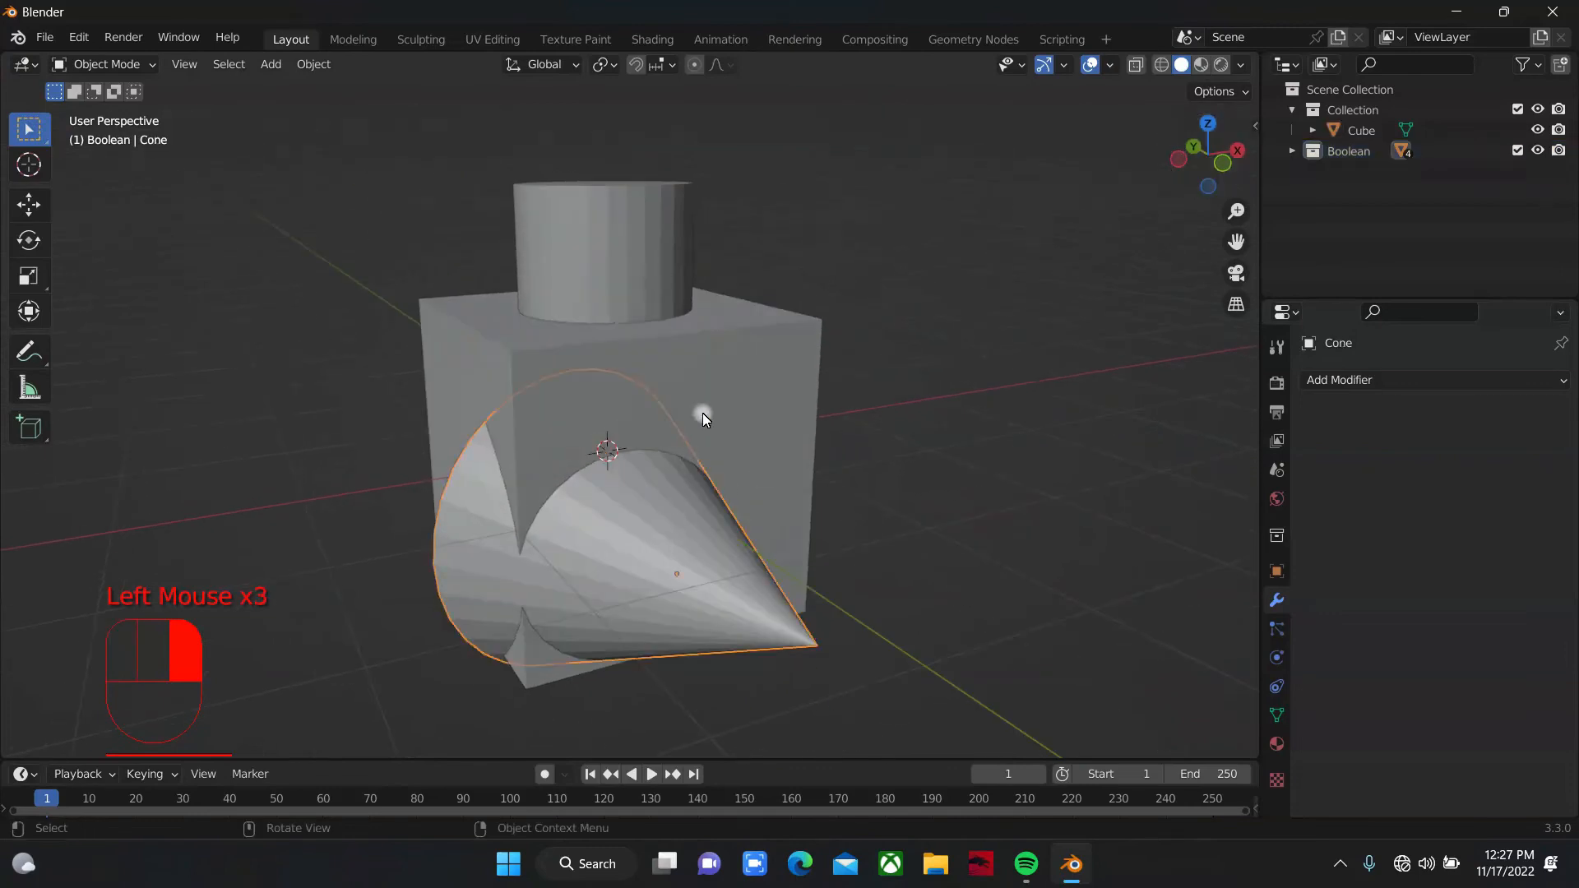
{"action": "key", "text": "a"}
{"action": "left_click_drag", "start_coordinate": [1208, 161], "coordinate": [959, 174]}
{"action": "key", "text": "shift"}
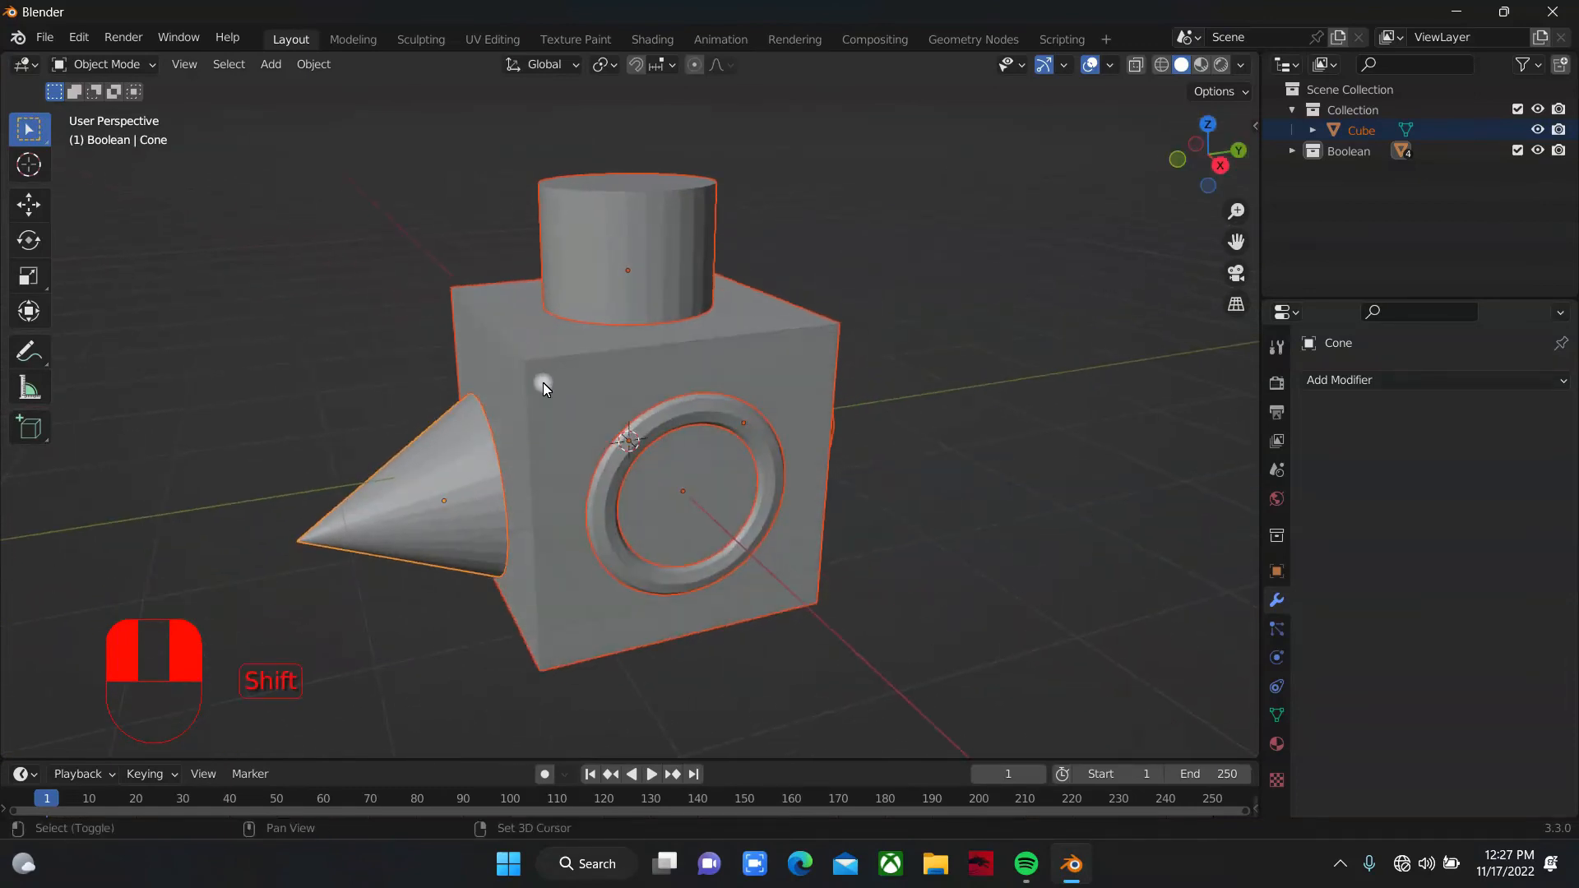
{"action": "left_click", "coordinate": [543, 382], "text": "shift"}
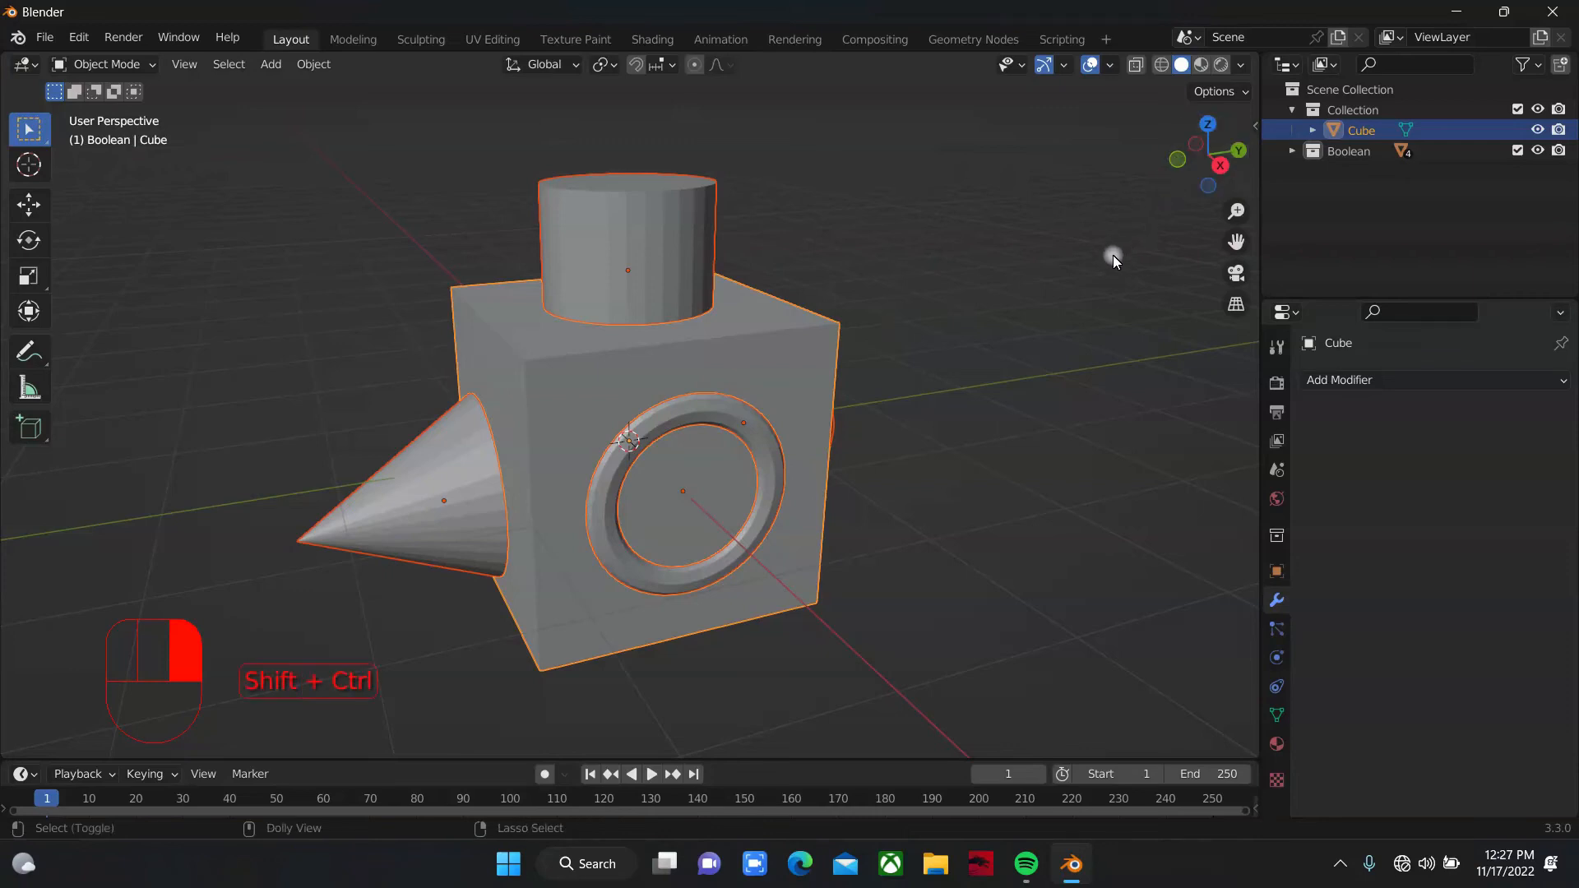
{"action": "key", "text": "shift+ctrl+b"}
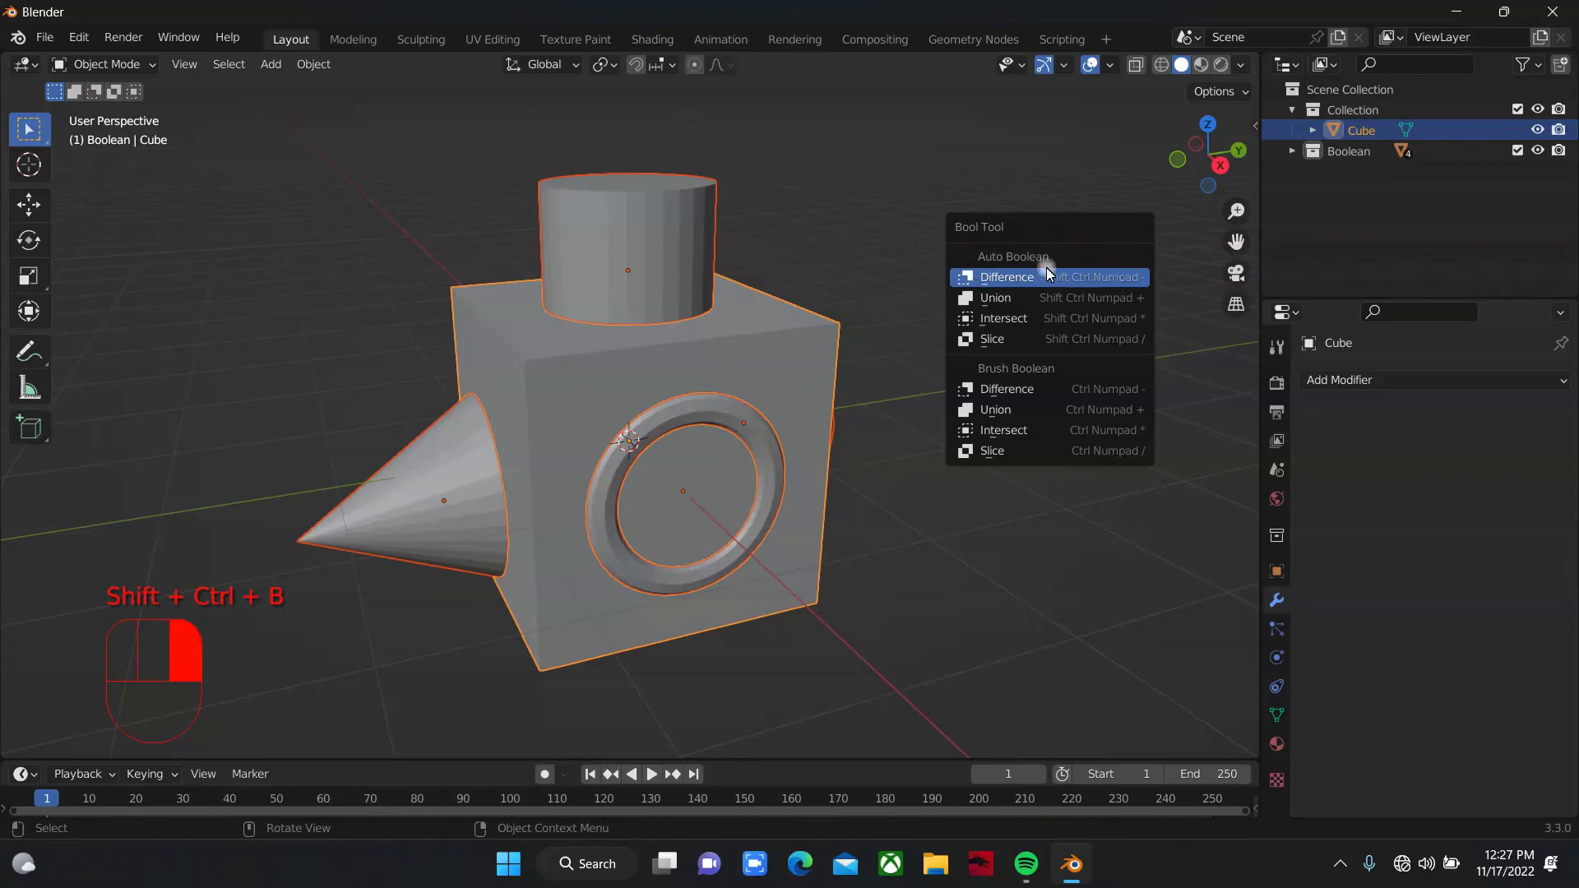
{"action": "left_click", "coordinate": [1004, 277]}
Step: Examine the cut cube from several sides and undo the Auto Boolean Difference
{"action": "left_click_drag", "start_coordinate": [1175, 158], "coordinate": [1098, 45]}
{"action": "left_click", "coordinate": [625, 441]}
{"action": "key", "text": "g"}
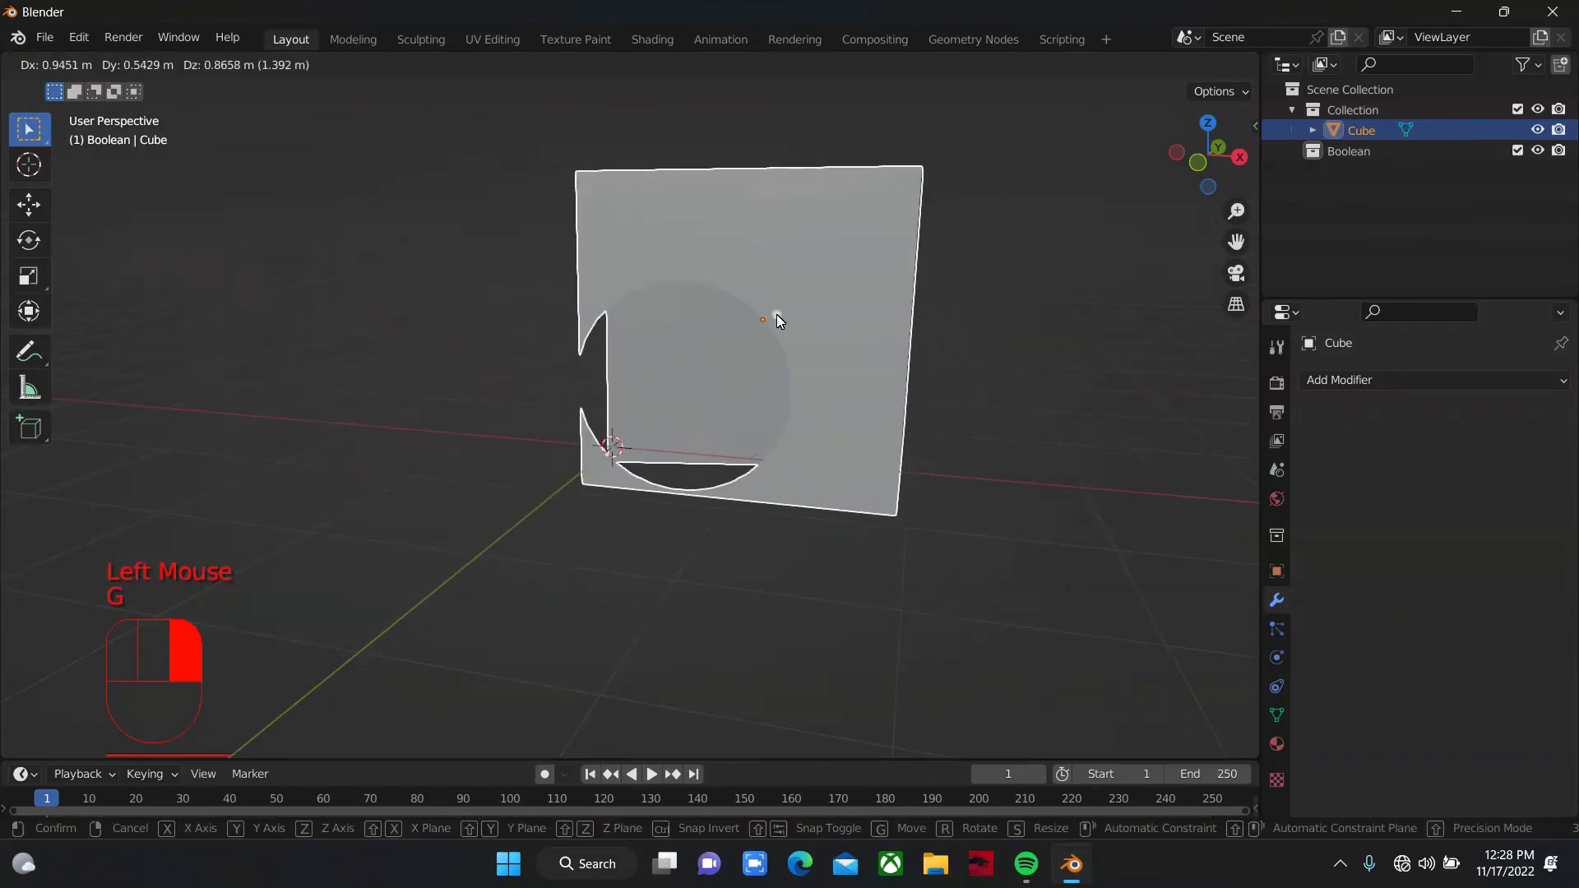
{"action": "right_click", "coordinate": [776, 314]}
{"action": "mouse_move", "coordinate": [1213, 176]}
{"action": "left_mouse_down"}
{"action": "mouse_move", "coordinate": [1411, 226]}
{"action": "mouse_move", "coordinate": [1201, 259]}
{"action": "mouse_move", "coordinate": [1155, 210]}
{"action": "mouse_move", "coordinate": [1160, 181]}
{"action": "mouse_move", "coordinate": [1258, 168]}
{"action": "mouse_move", "coordinate": [1200, 161]}
{"action": "mouse_move", "coordinate": [1188, 189]}
{"action": "left_mouse_up"}
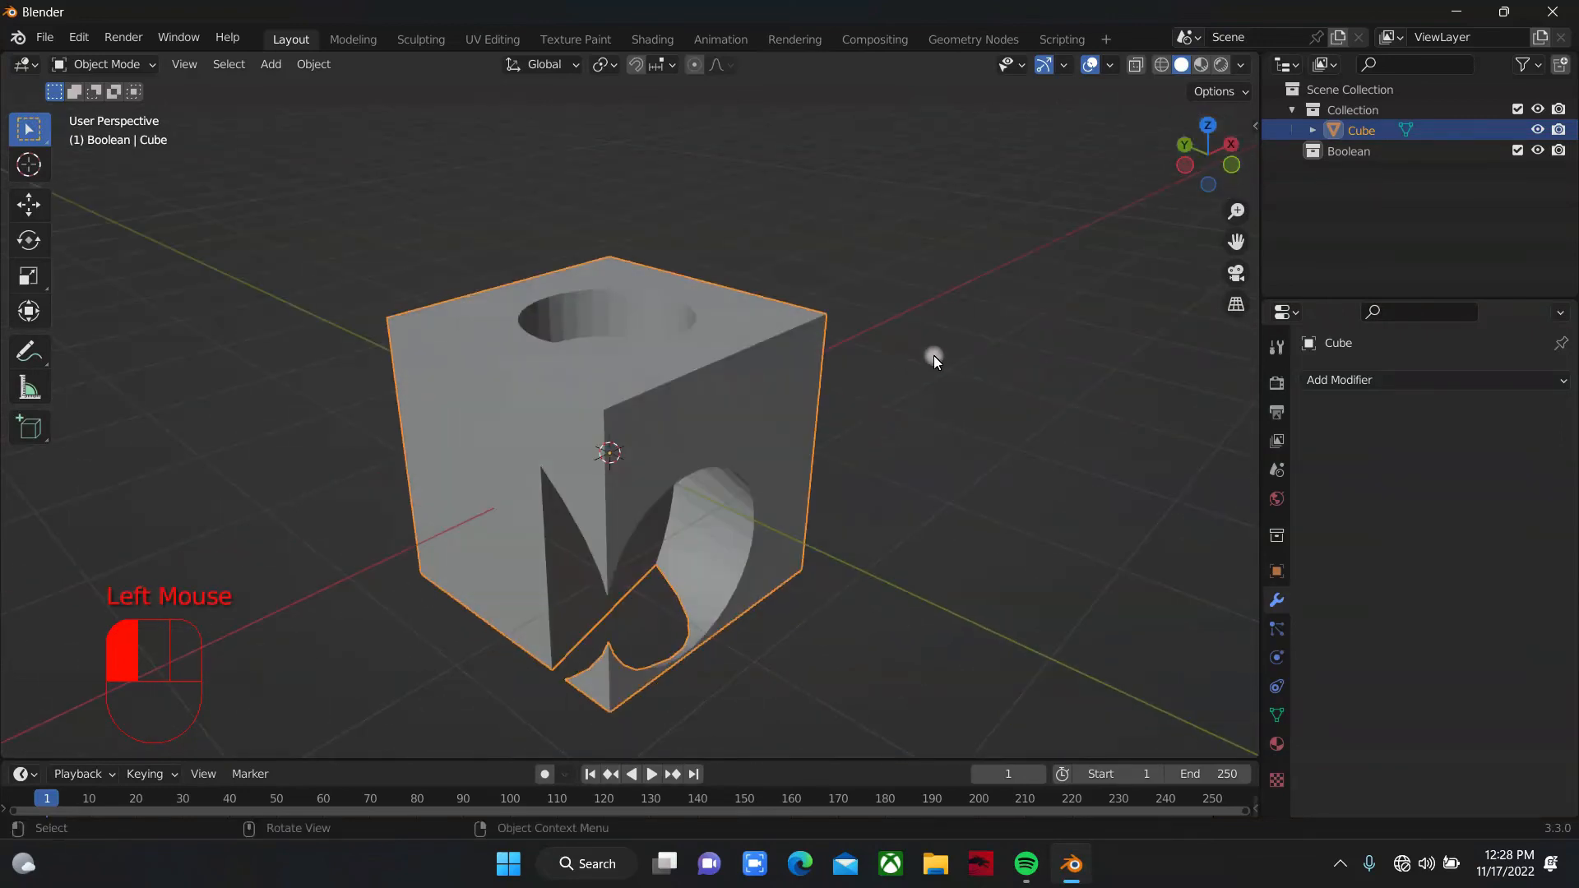
{"action": "key", "text": "ctrl+z"}
{"action": "key", "text": "ctrl+z"}
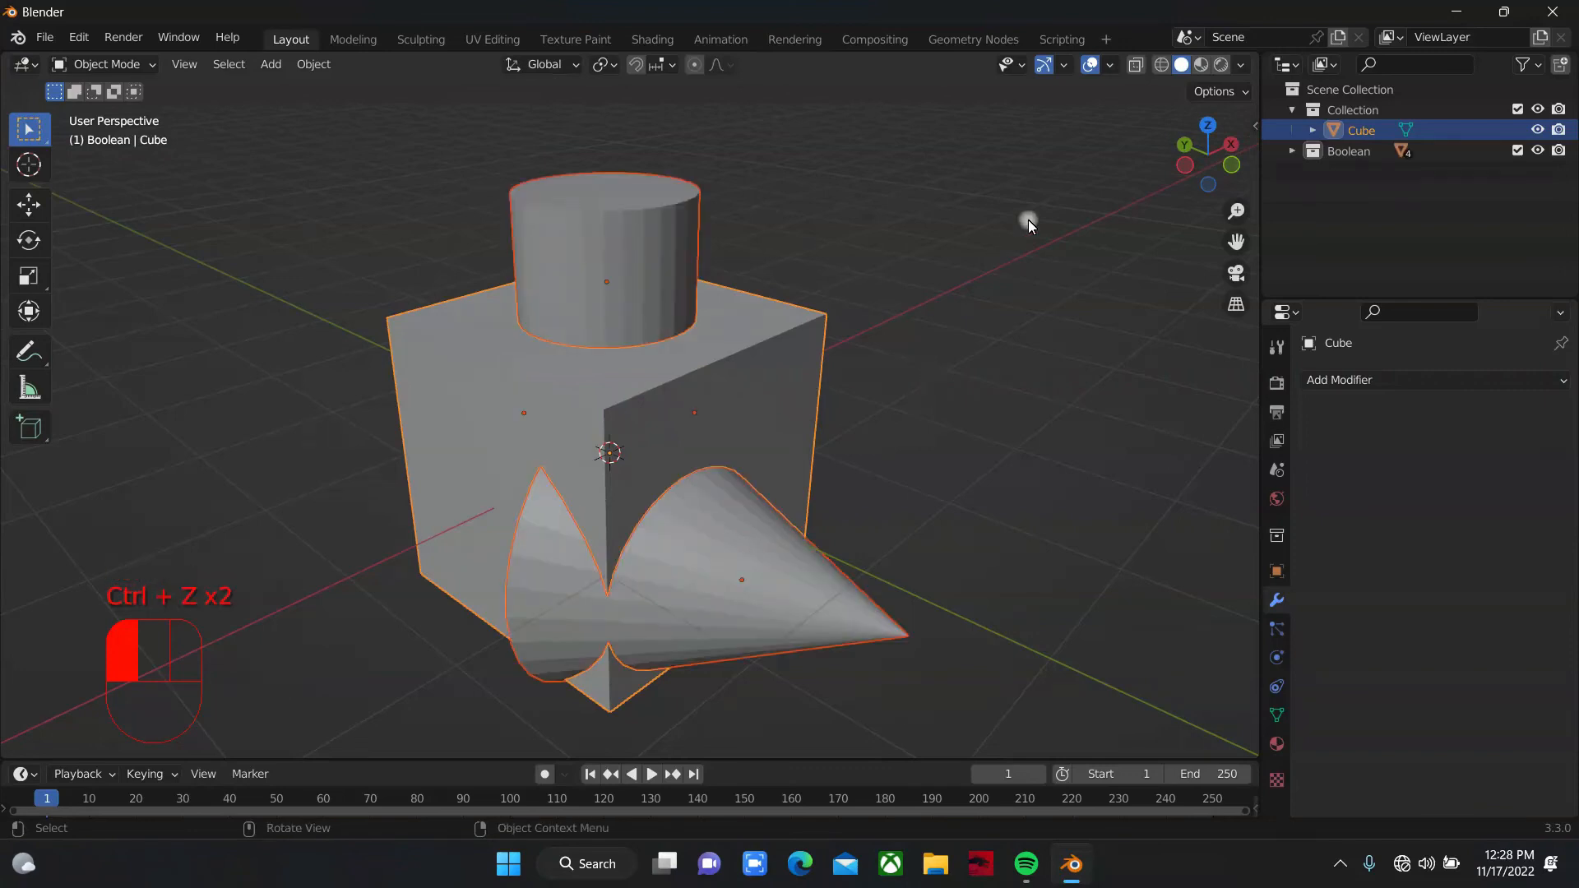
Step: Add a Subdivision Surface modifier to the cylinder with 2 viewport levels
{"action": "mouse_move", "coordinate": [1186, 149]}
{"action": "left_mouse_down"}
{"action": "mouse_move", "coordinate": [1311, 175]}
{"action": "mouse_move", "coordinate": [1186, 161]}
{"action": "left_mouse_up"}
{"action": "left_click", "coordinate": [570, 287]}
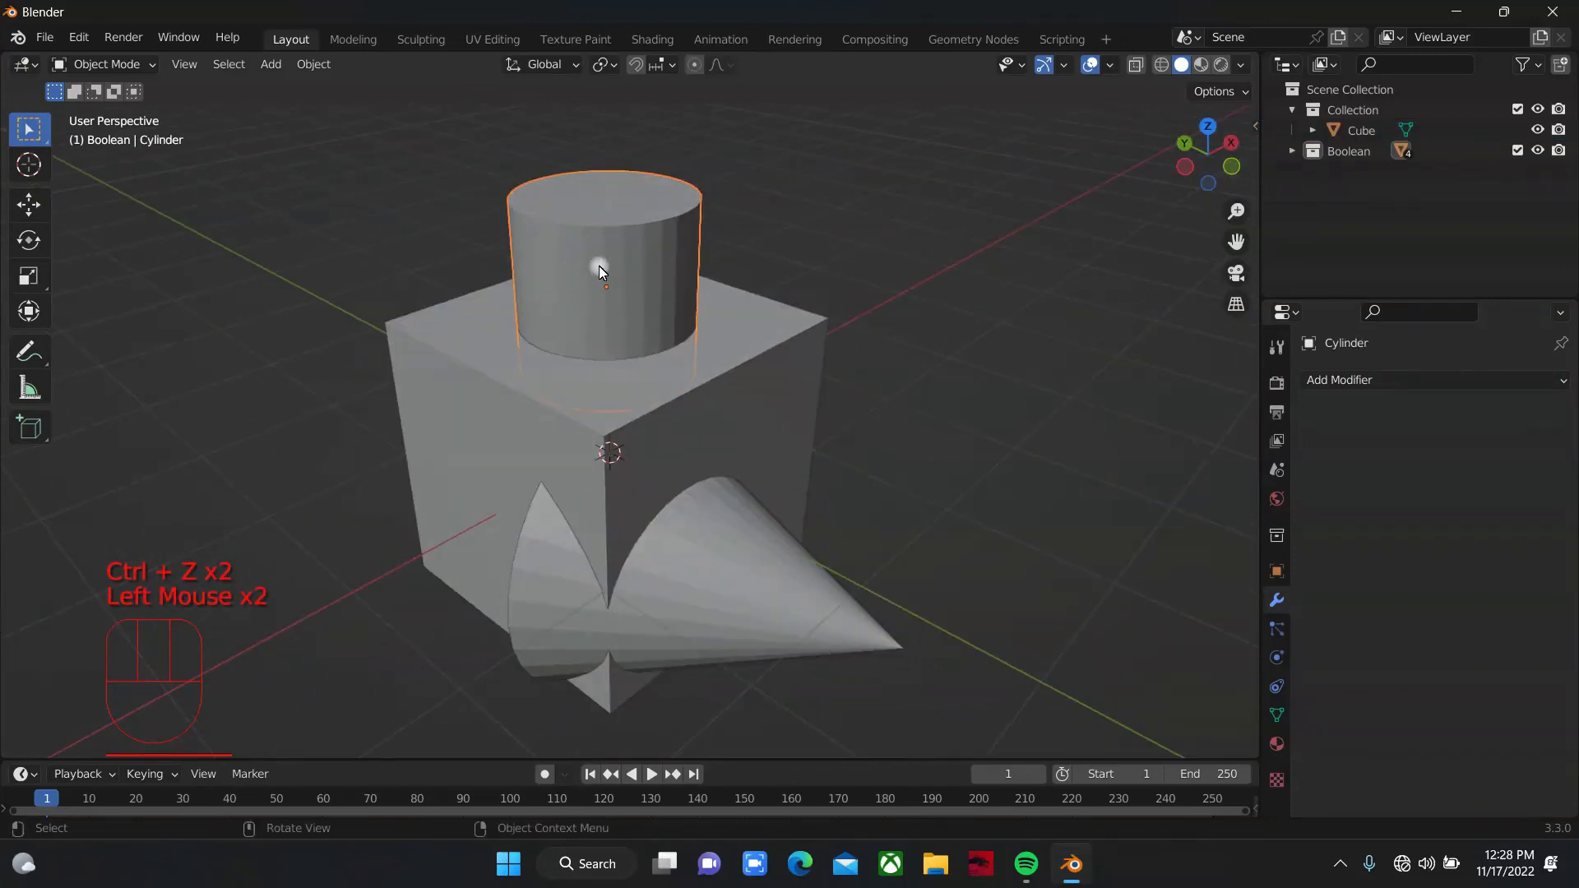
{"action": "left_click", "coordinate": [1388, 379]}
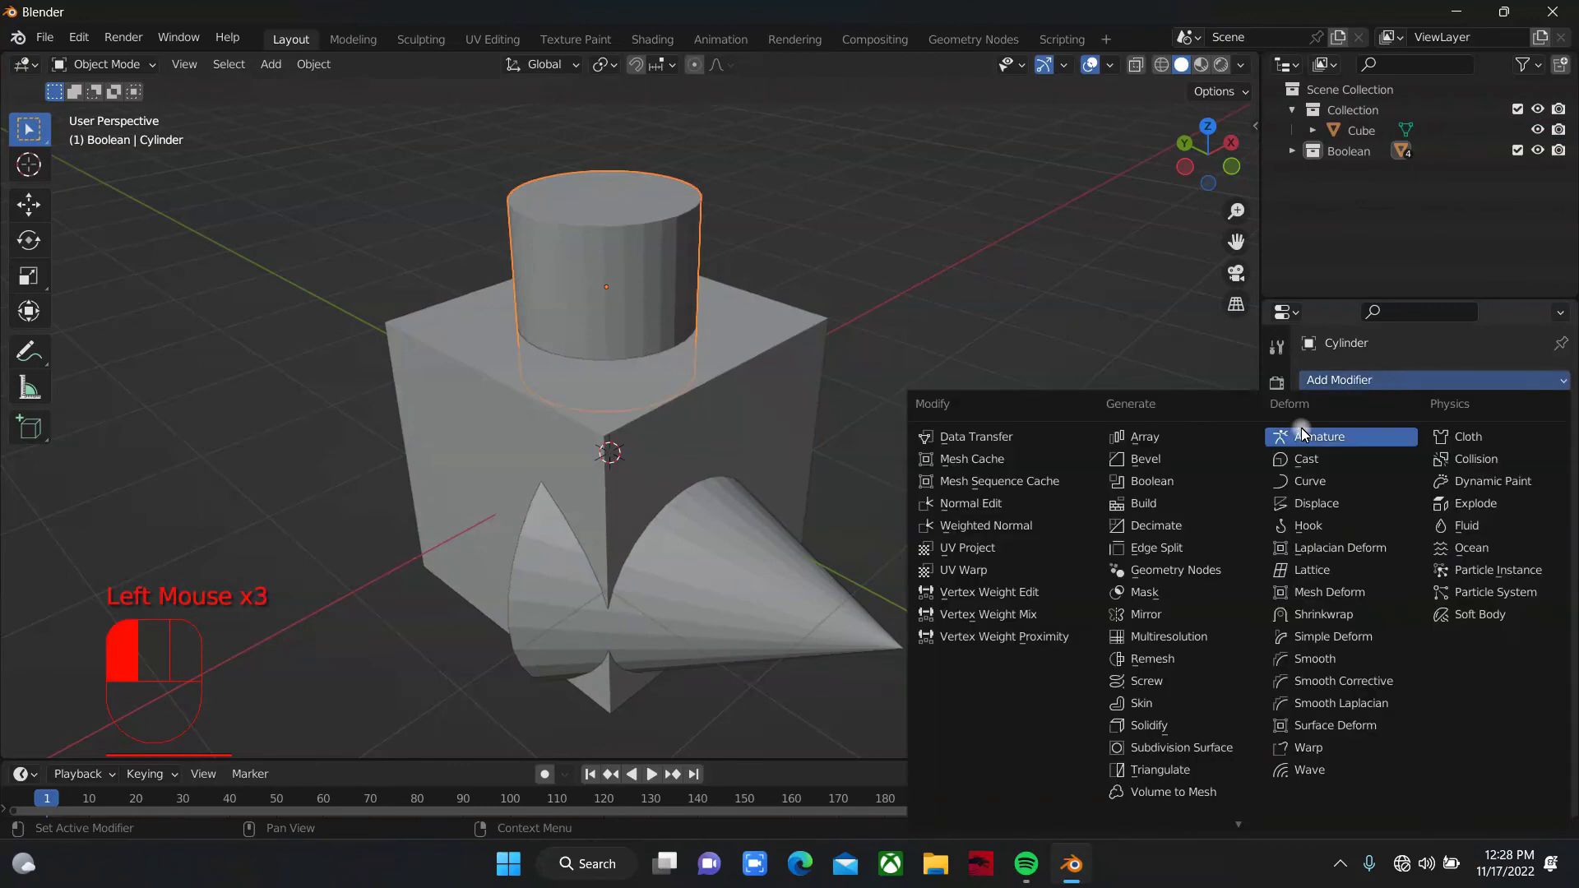
{"action": "left_click", "coordinate": [1206, 744]}
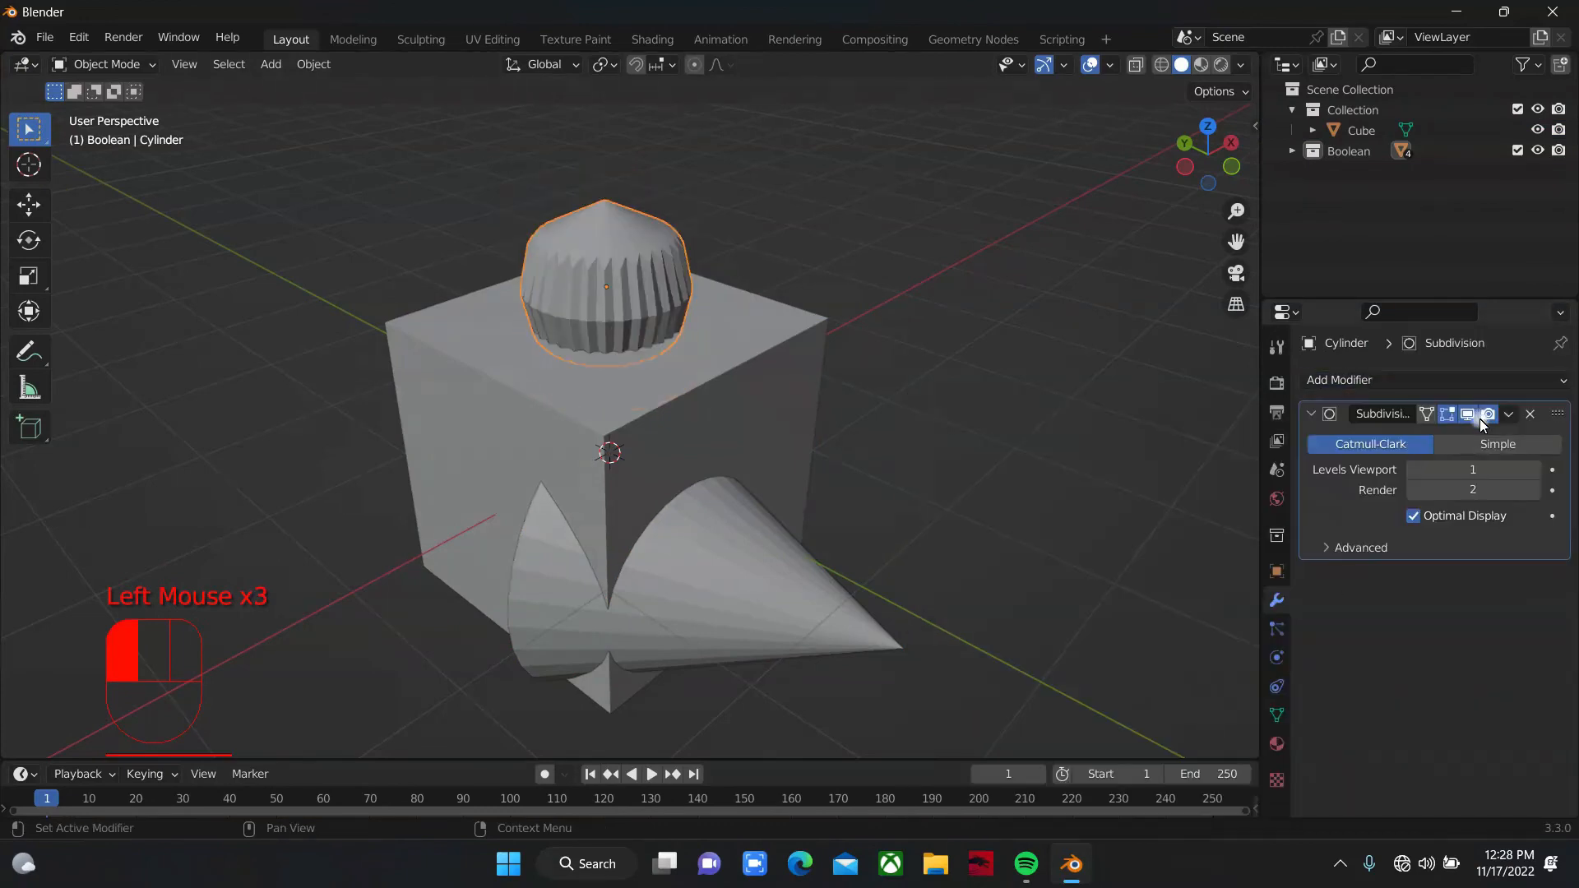
{"action": "left_click", "coordinate": [1536, 472]}
Step: Add a Bevel modifier above the cylinder's Subdivision with 0.1 m amount and 2 segments, and shade the cylinder smooth
{"action": "left_click", "coordinate": [1477, 383]}
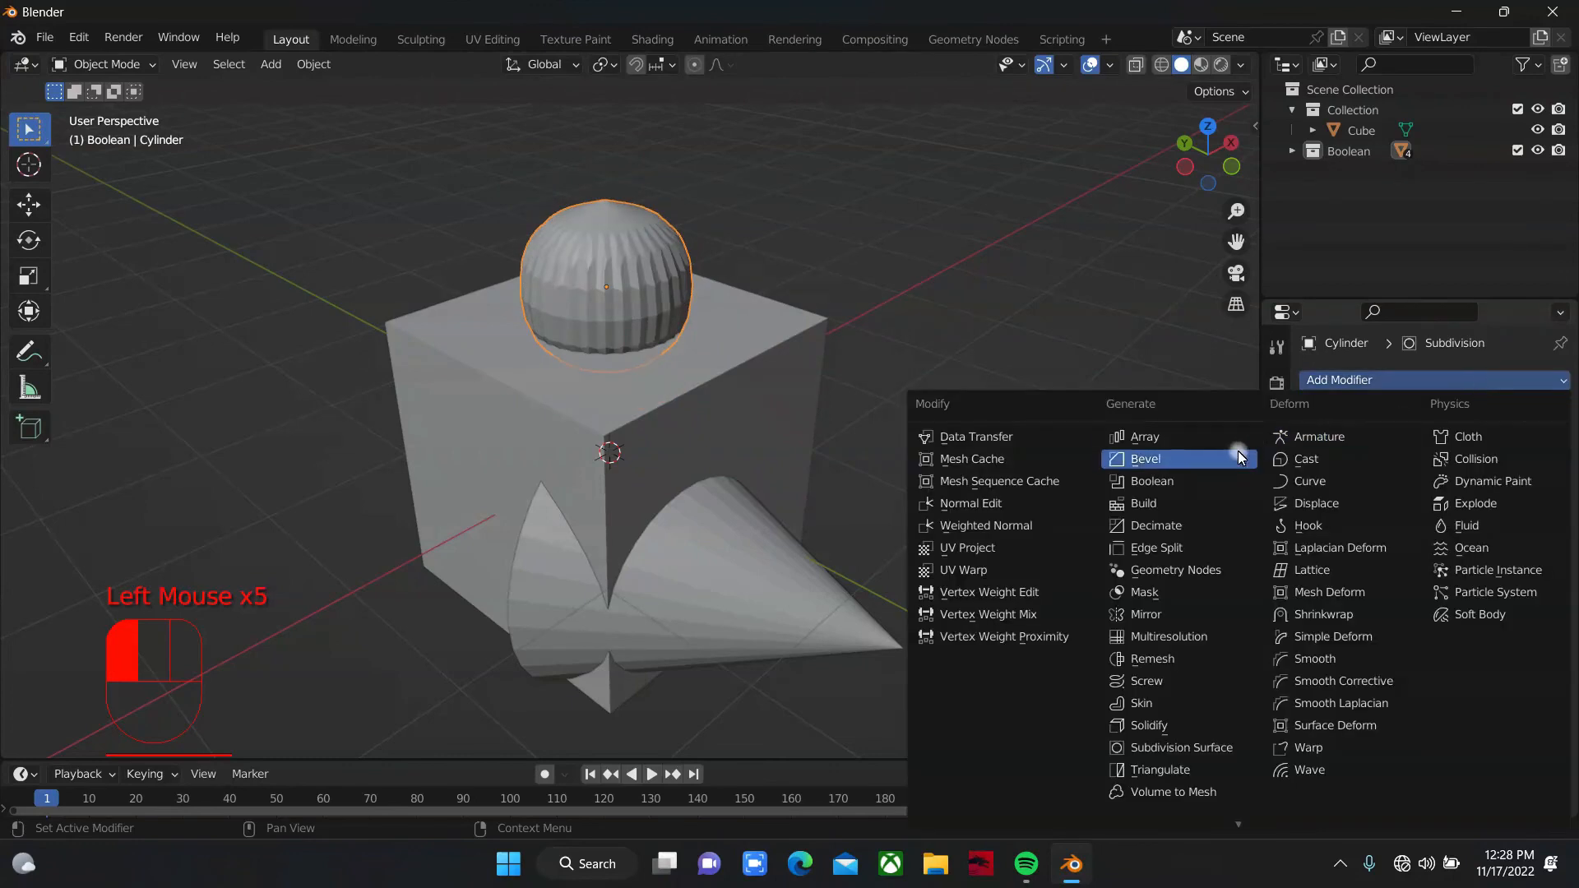
{"action": "left_click", "coordinate": [1181, 467]}
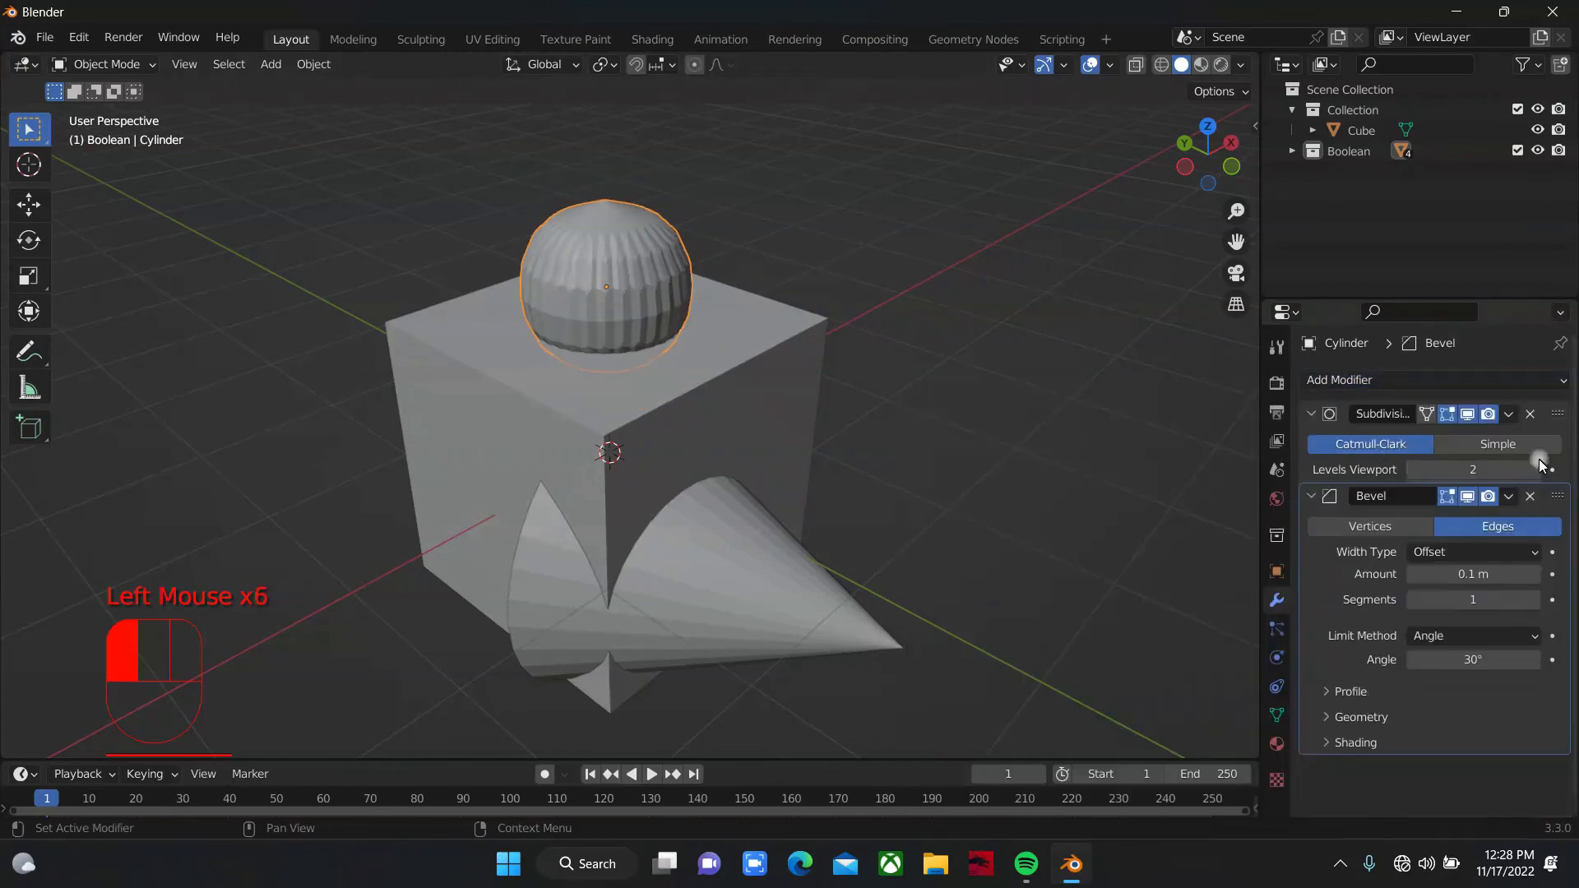
{"action": "left_click", "coordinate": [1532, 493]}
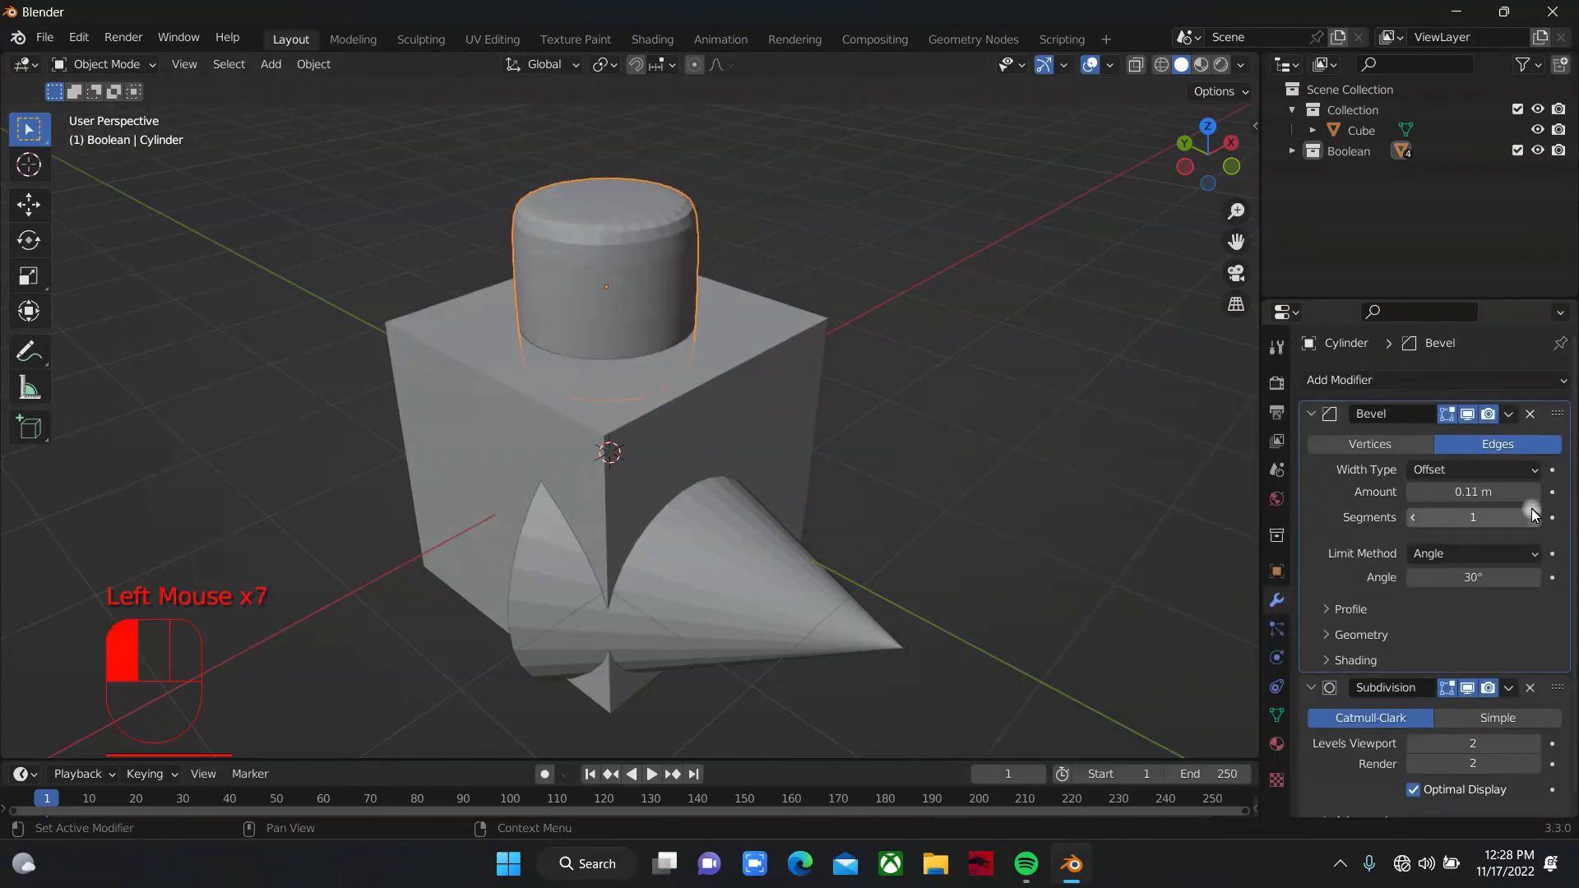
{"action": "left_click", "coordinate": [1531, 518]}
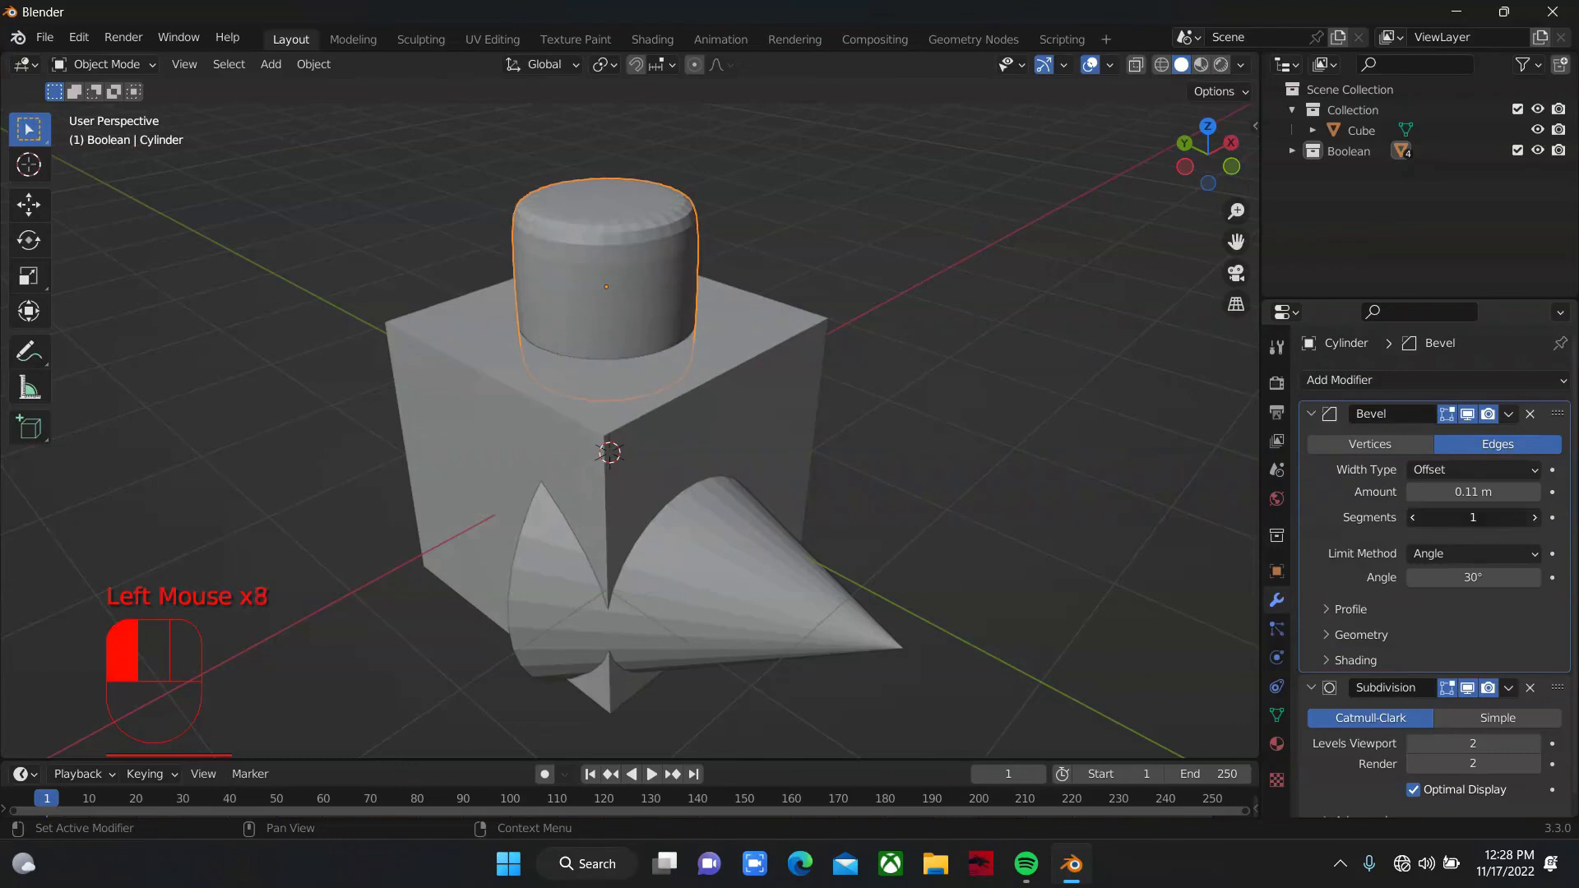
{"action": "left_click", "coordinate": [1413, 490]}
{"action": "right_click", "coordinate": [660, 253]}
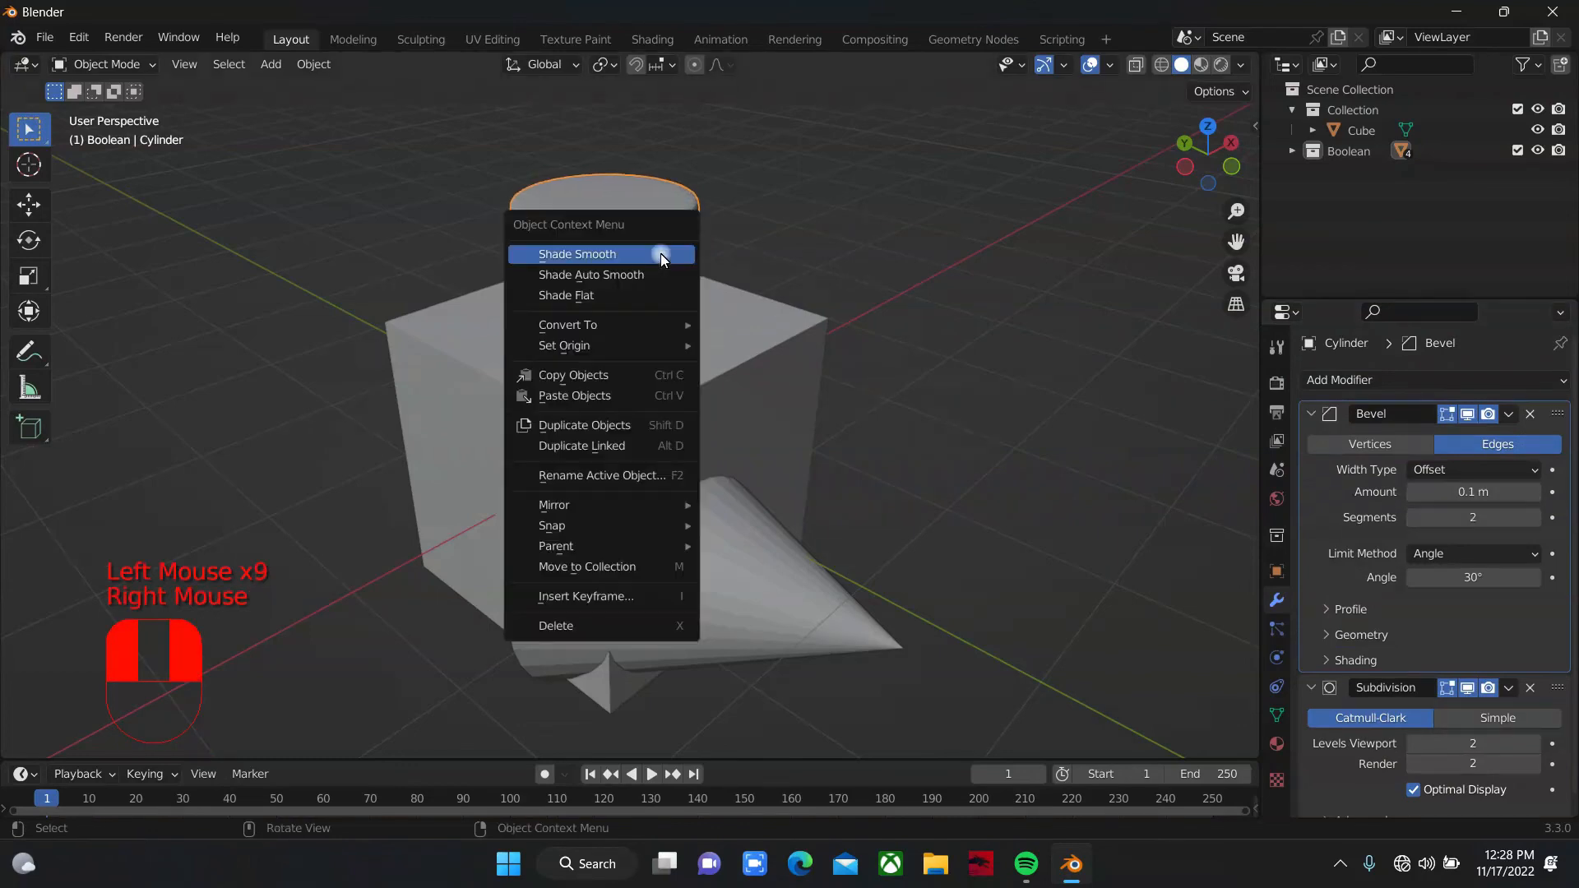
Step: Add a Subdivision Surface modifier to the cone with 2 viewport levels
{"action": "left_click", "coordinate": [704, 554]}
{"action": "left_click", "coordinate": [1369, 387]}
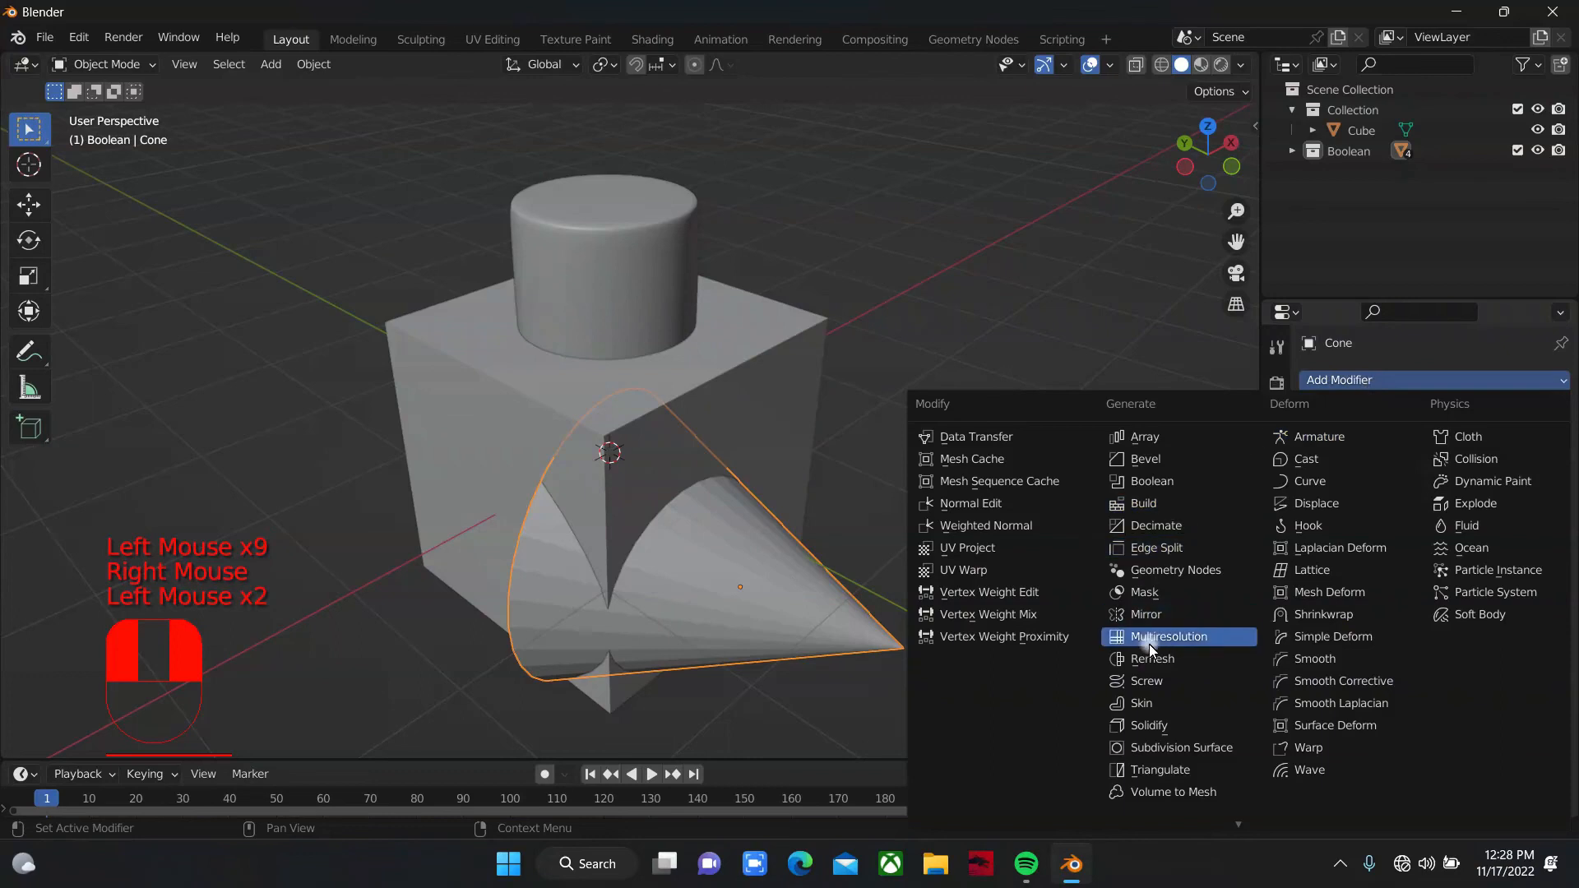
{"action": "left_click", "coordinate": [1185, 745]}
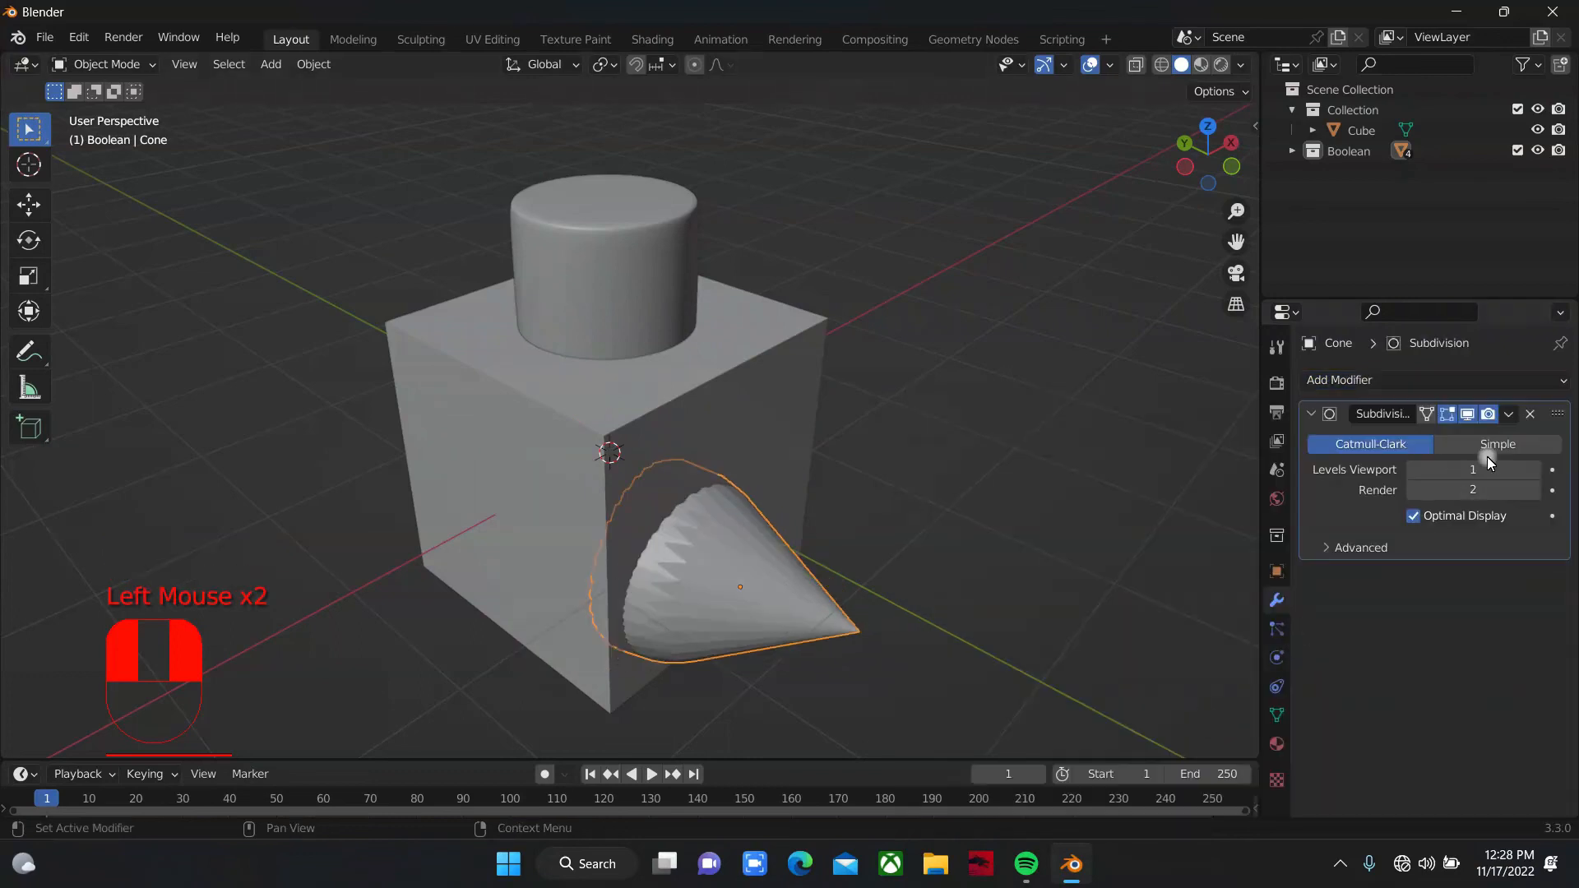
{"action": "left_click", "coordinate": [1538, 470]}
Step: Add a Bevel modifier to the cone above its Subdivision, with 2 segments and an amount of 0.09 m
{"action": "left_click", "coordinate": [1492, 385]}
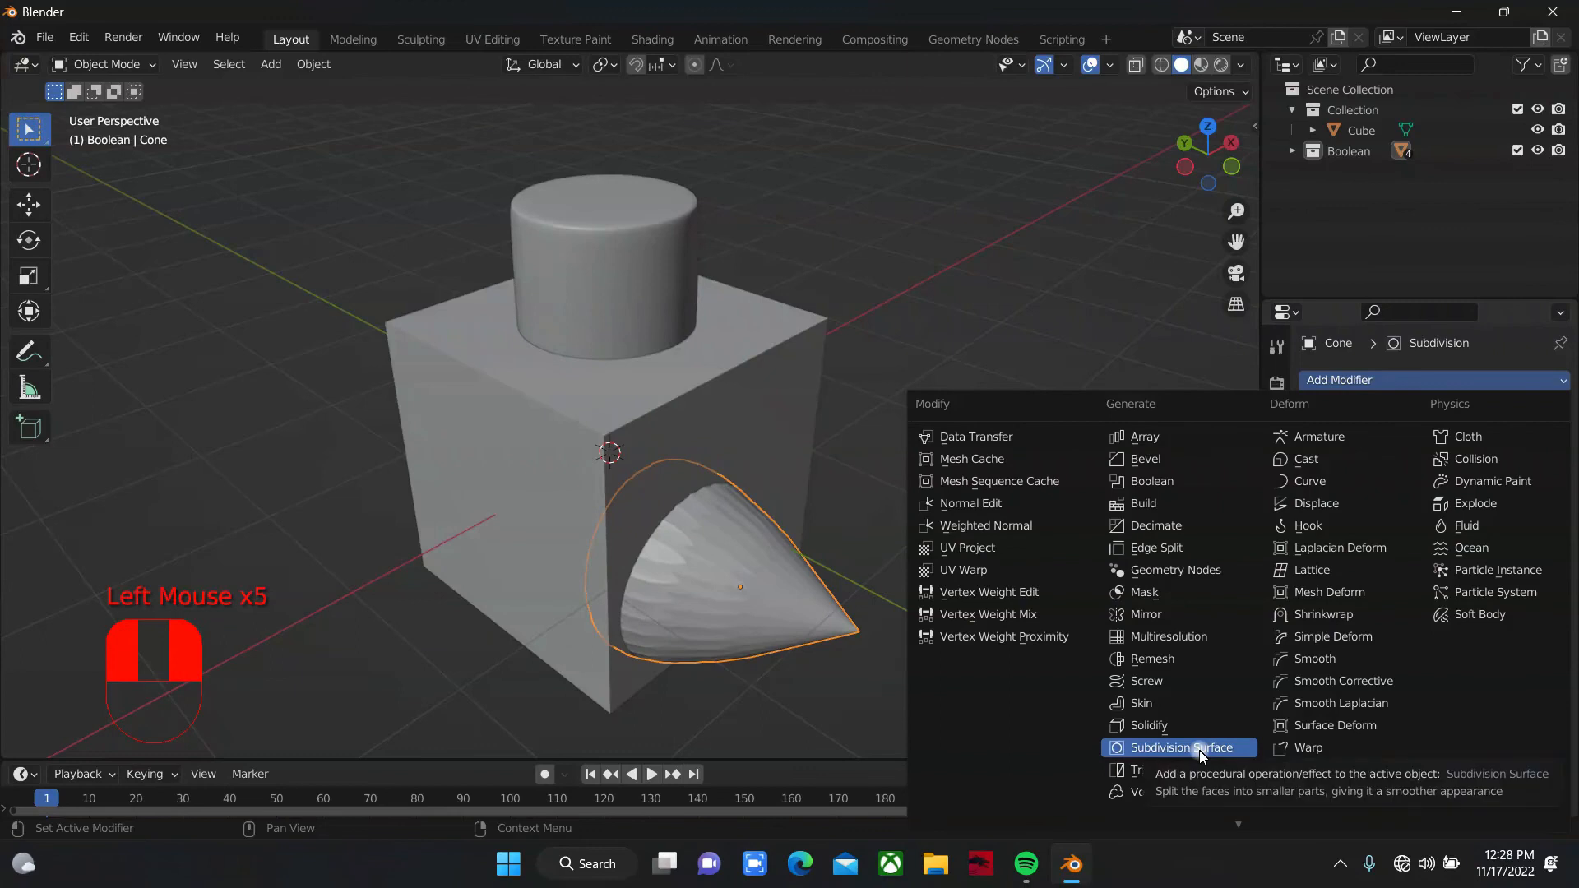
{"action": "left_click", "coordinate": [1204, 461]}
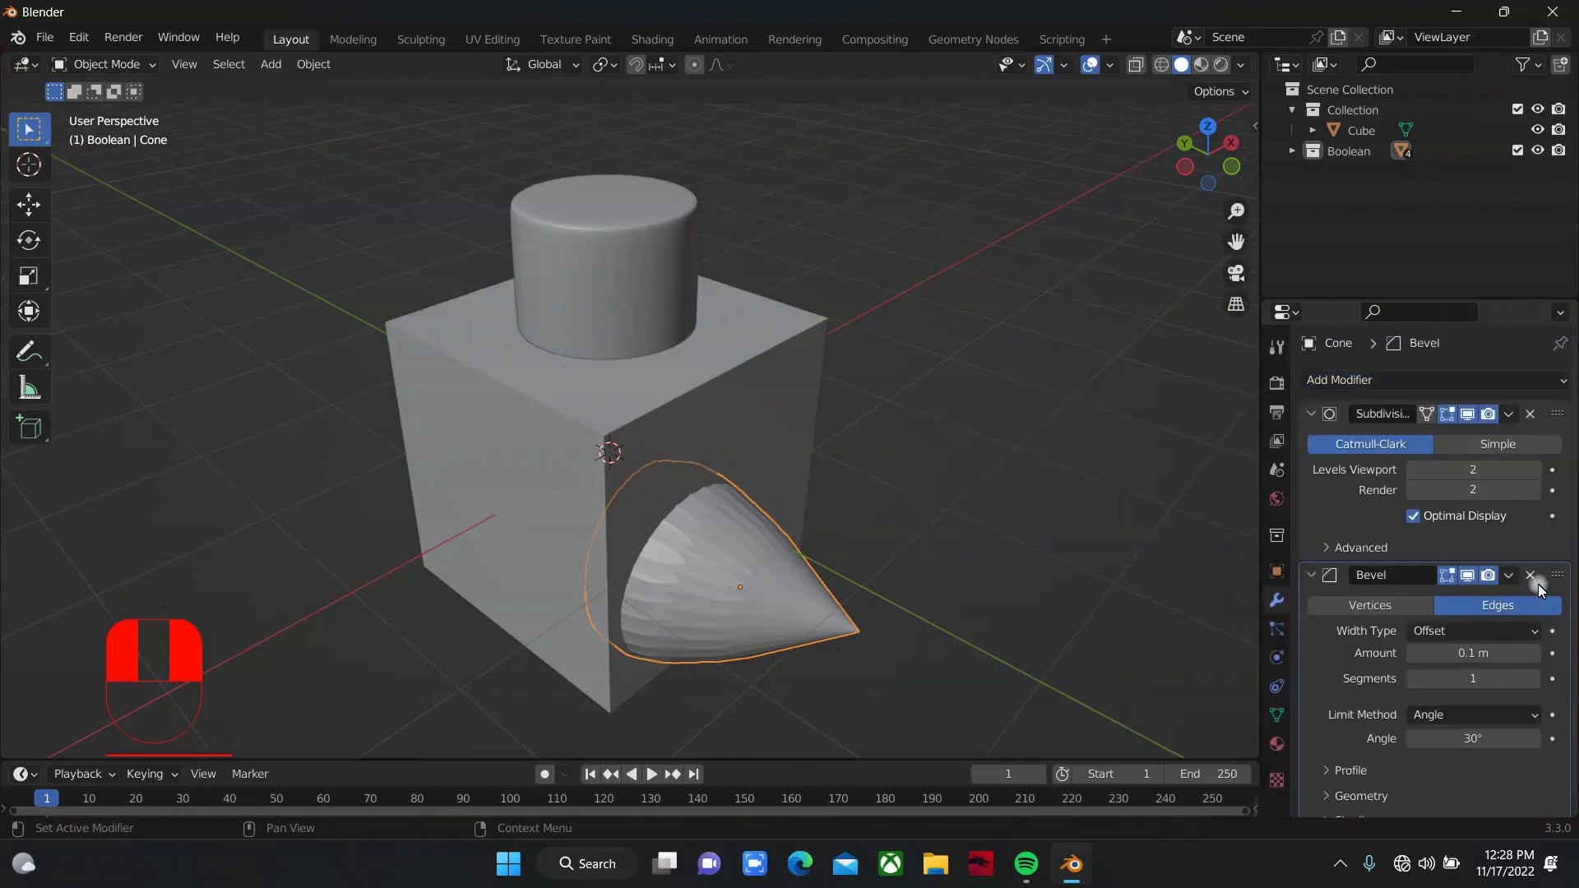
{"action": "mouse_move", "coordinate": [1538, 584]}
{"action": "left_mouse_down"}
{"action": "mouse_move", "coordinate": [1546, 411]}
{"action": "mouse_move", "coordinate": [1540, 444]}
{"action": "left_mouse_up"}
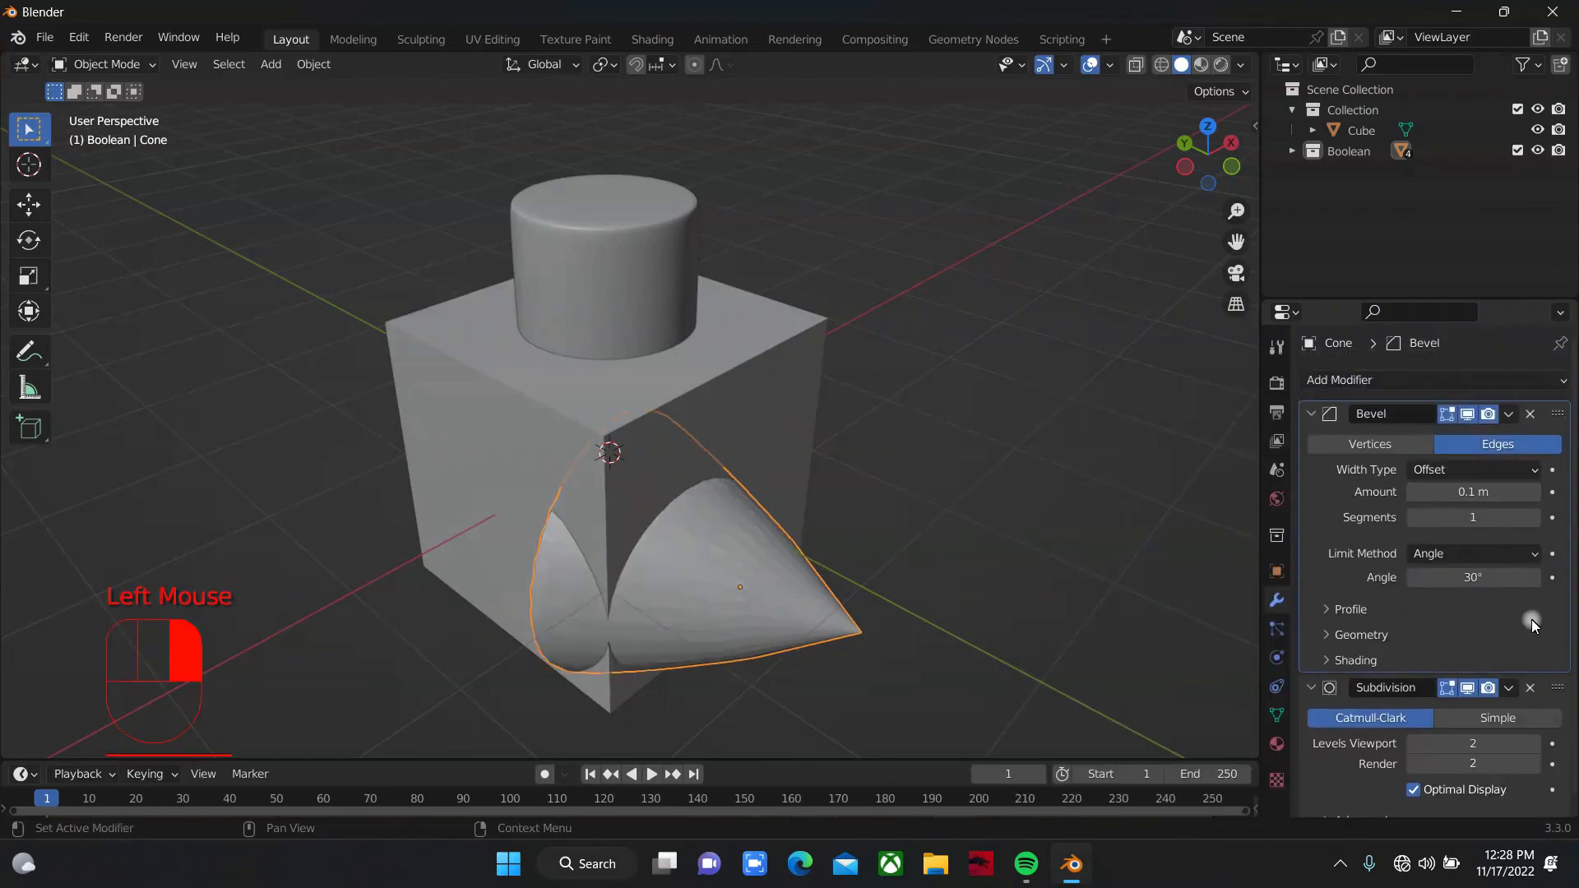
{"action": "left_click", "coordinate": [1528, 518]}
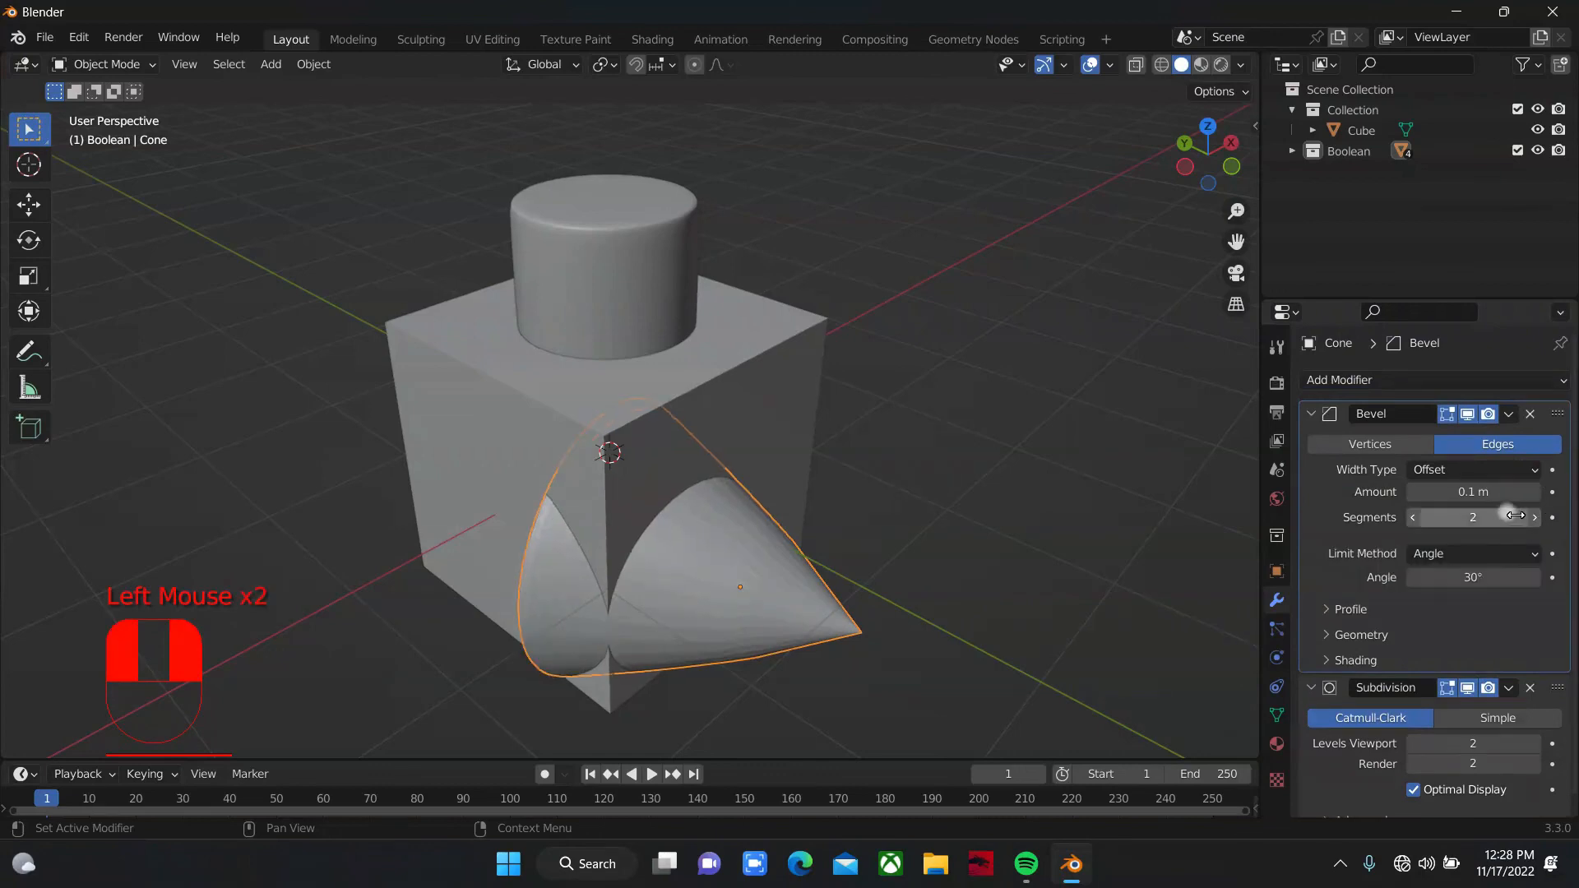
{"action": "left_click", "coordinate": [1412, 493]}
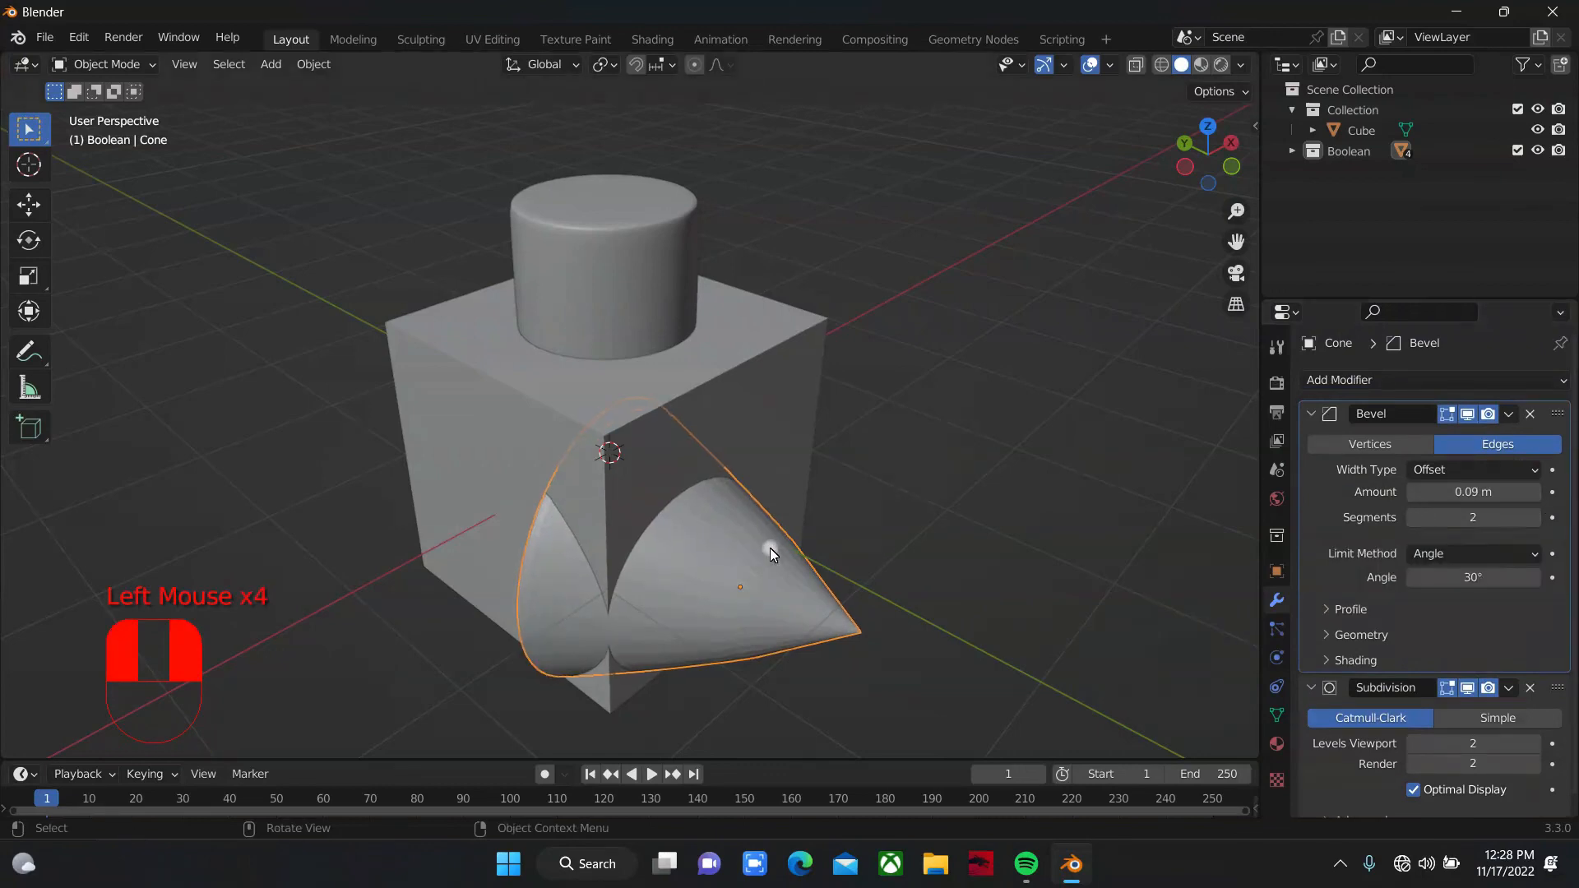
Step: Scale the cone down and move it about 0.46 m so it pokes through the cube's vertical edge
{"action": "key", "text": "s"}
{"action": "left_click", "coordinate": [842, 564]}
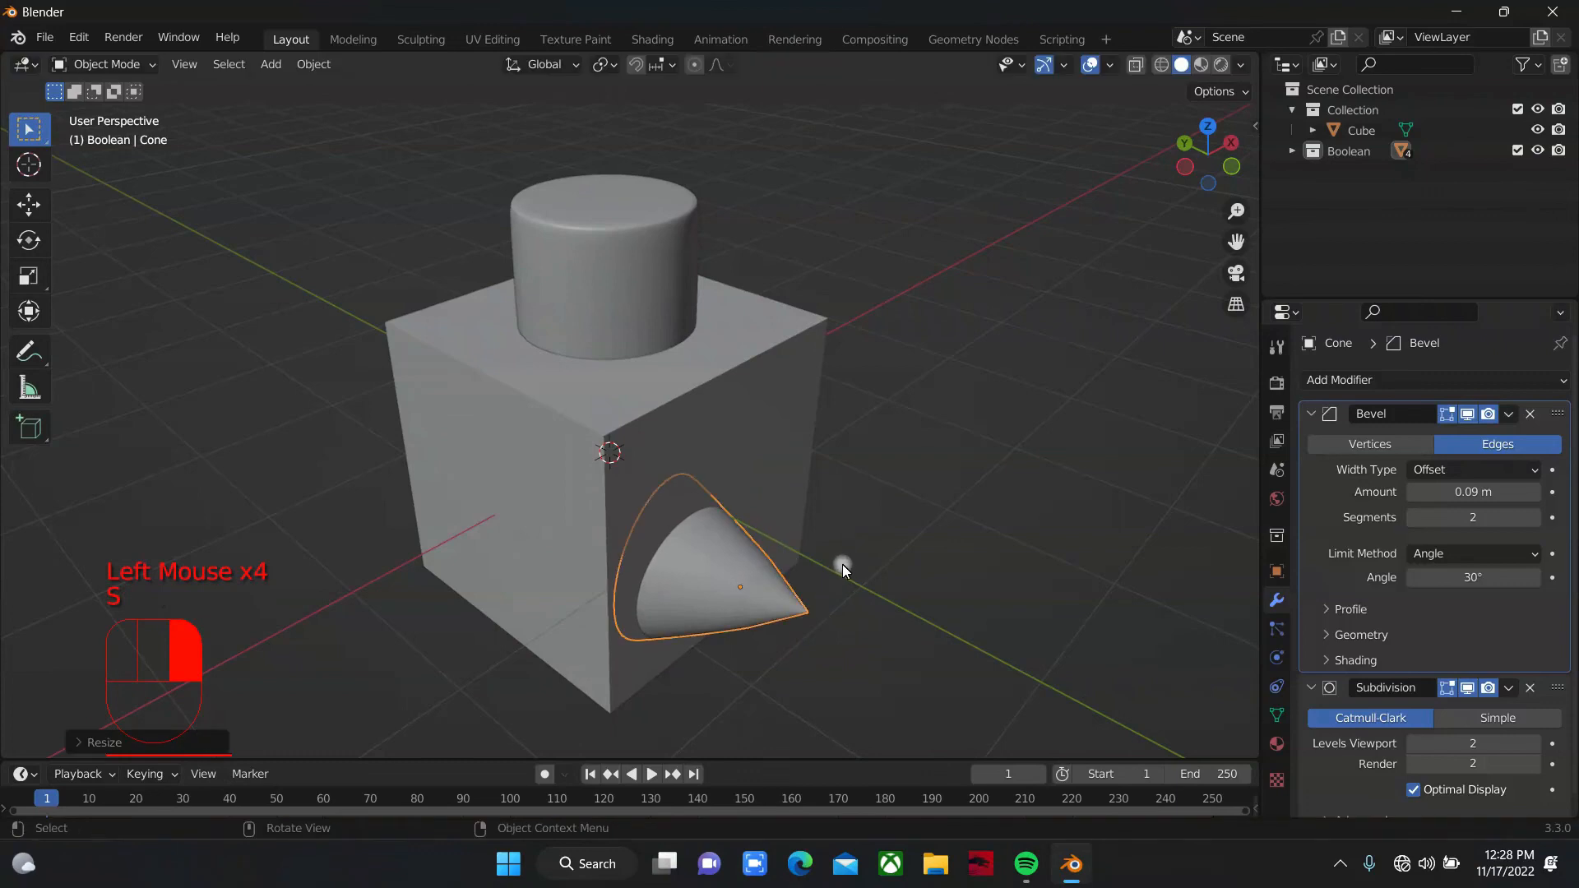
{"action": "key", "text": "g"}
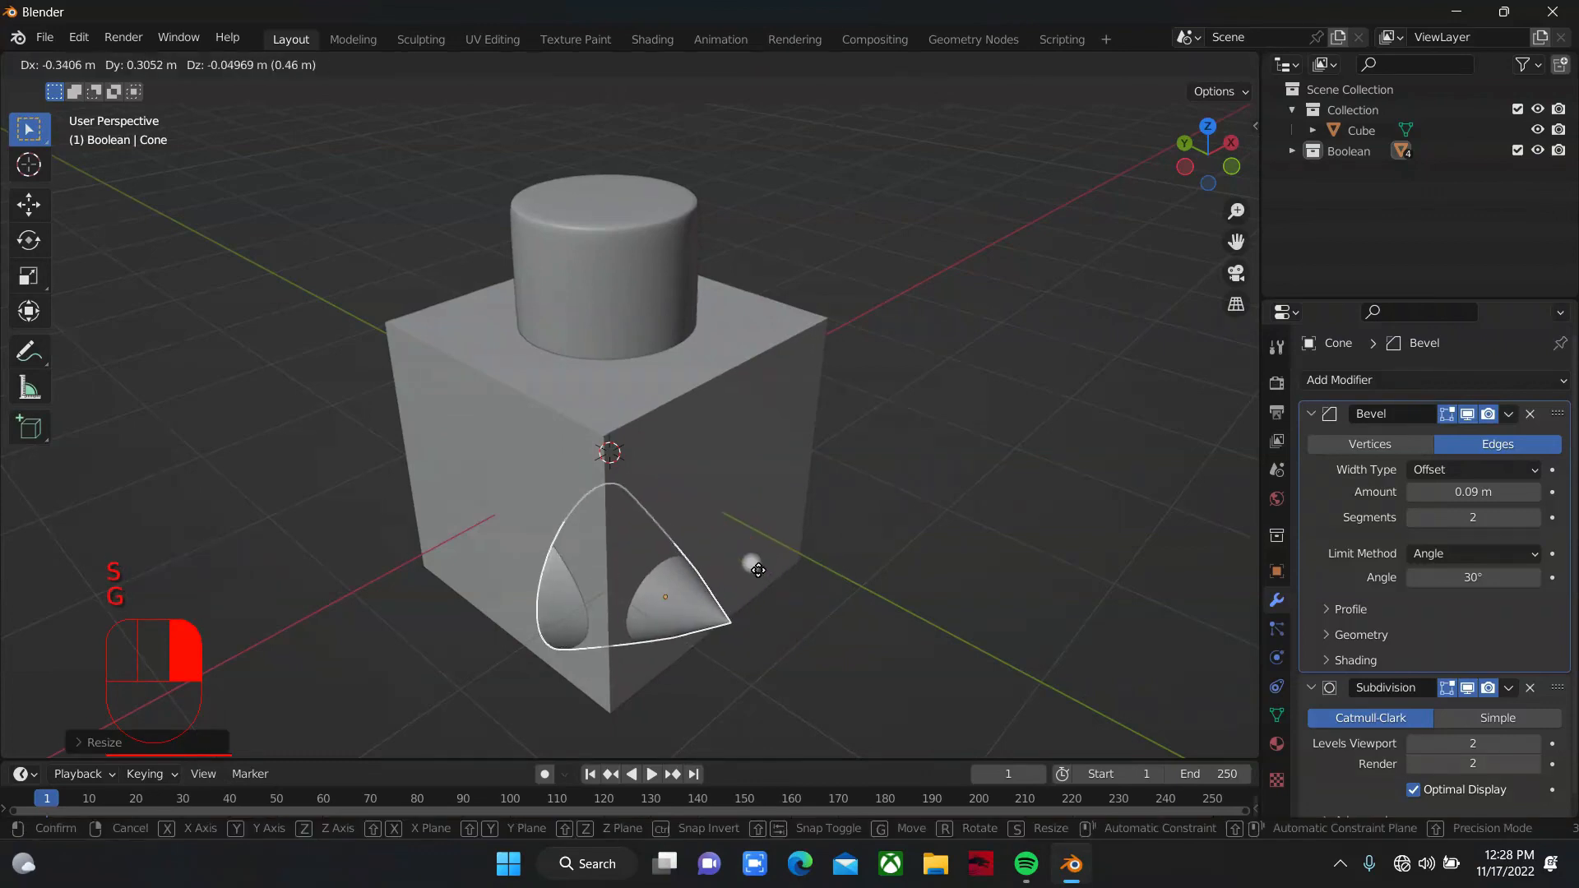
{"action": "left_click", "coordinate": [758, 569]}
Step: Shade the sphere smooth
{"action": "left_click_drag", "start_coordinate": [1191, 146], "coordinate": [1439, 122]}
{"action": "left_click", "coordinate": [495, 548]}
{"action": "right_click", "coordinate": [495, 548]}
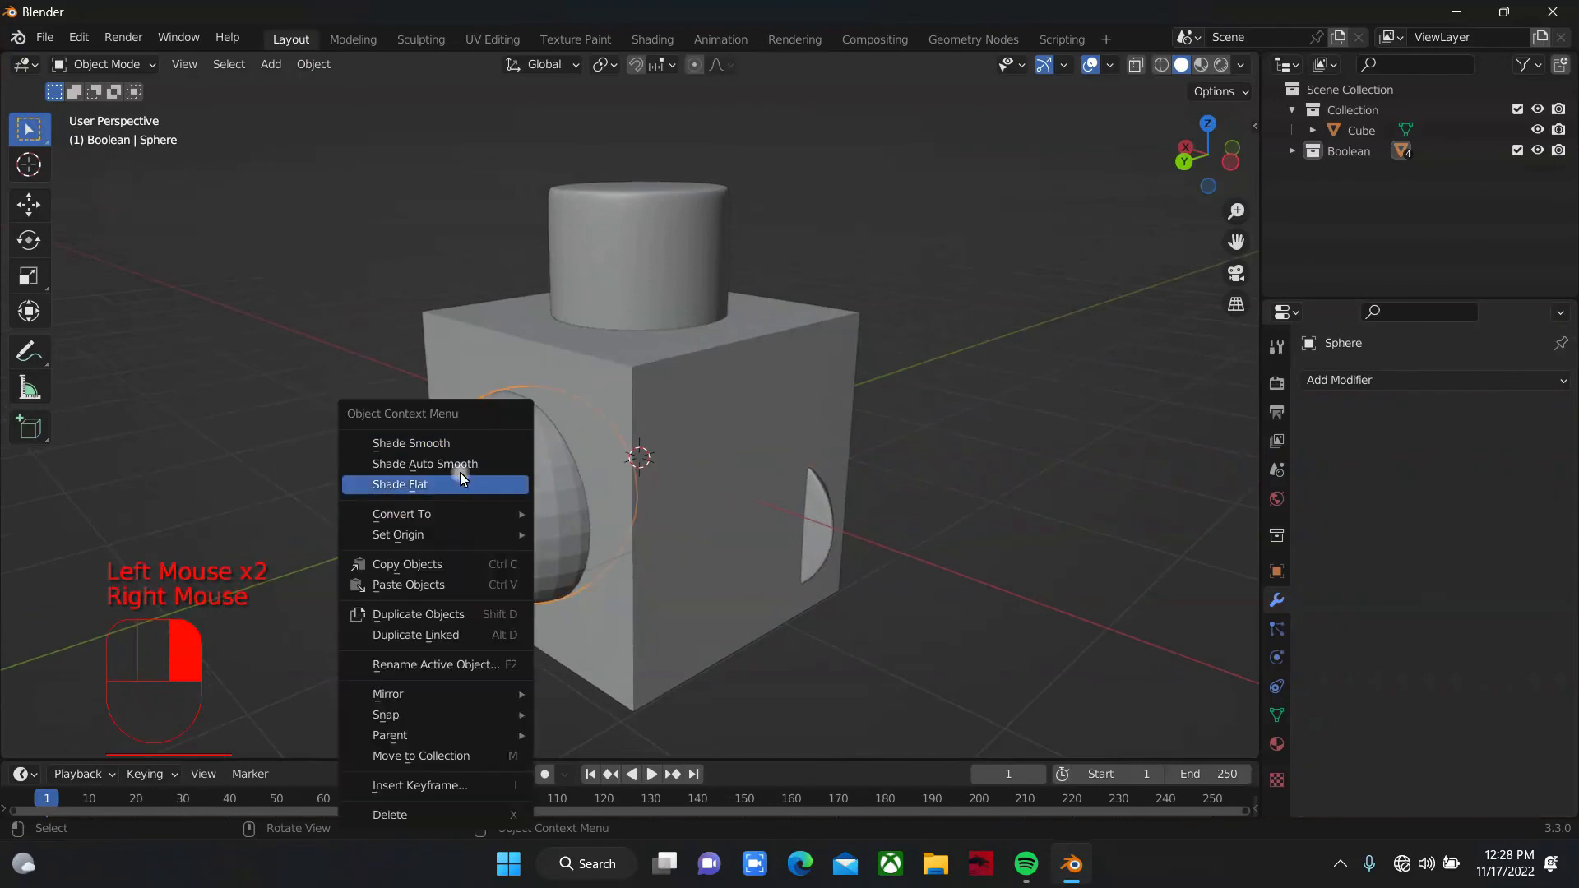
{"action": "left_click", "coordinate": [460, 444]}
Step: Shade the cone smooth
{"action": "left_click_drag", "start_coordinate": [1207, 150], "coordinate": [806, 386]}
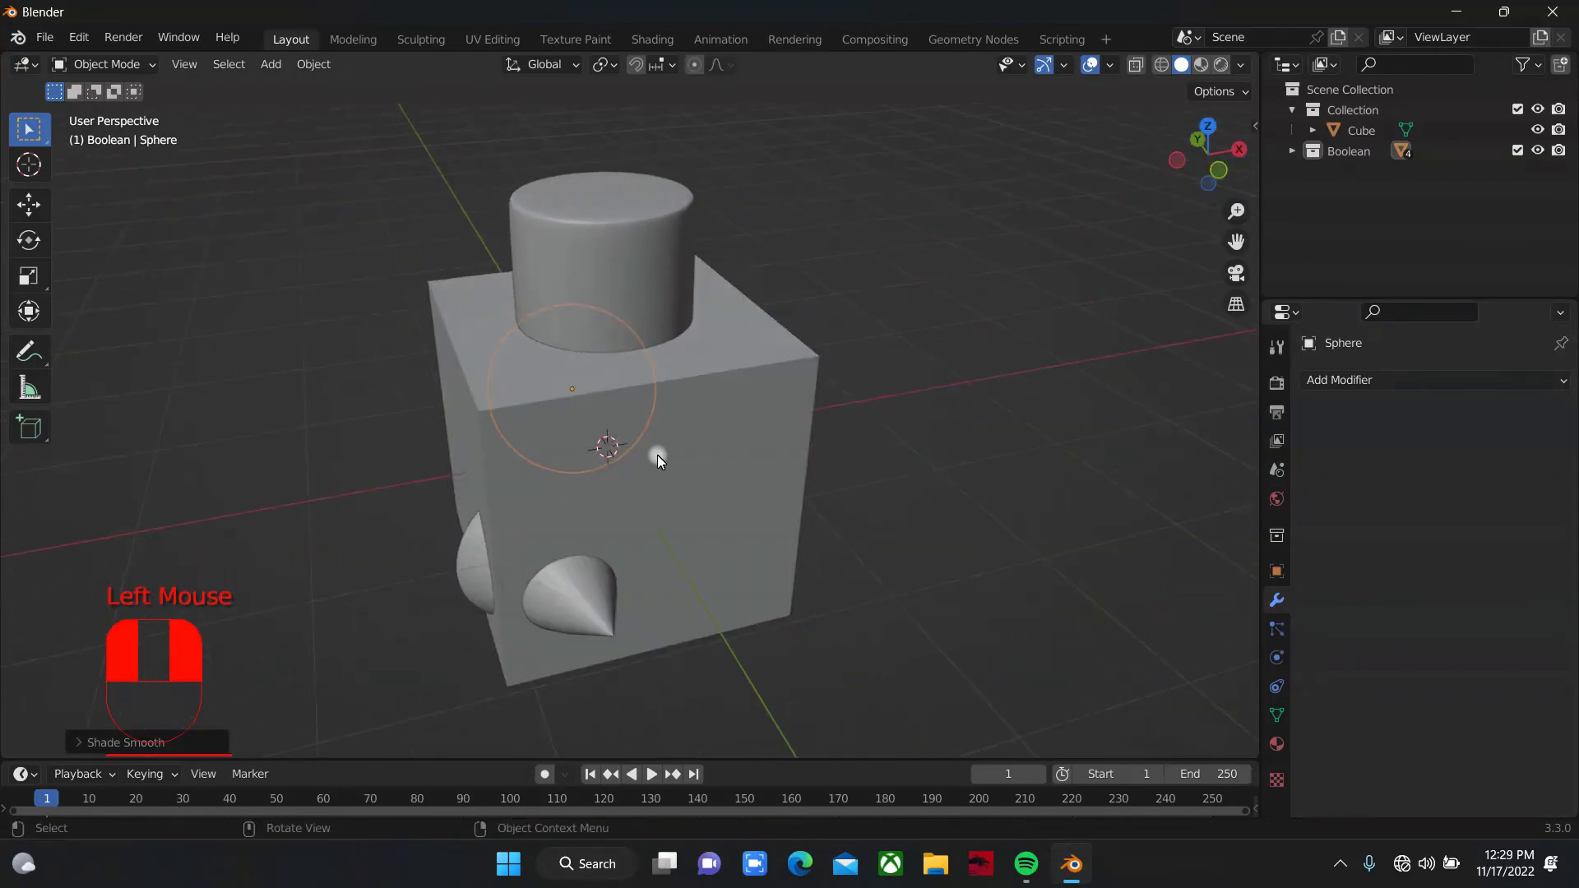
{"action": "double_click", "coordinate": [588, 595]}
{"action": "right_click", "coordinate": [587, 594]}
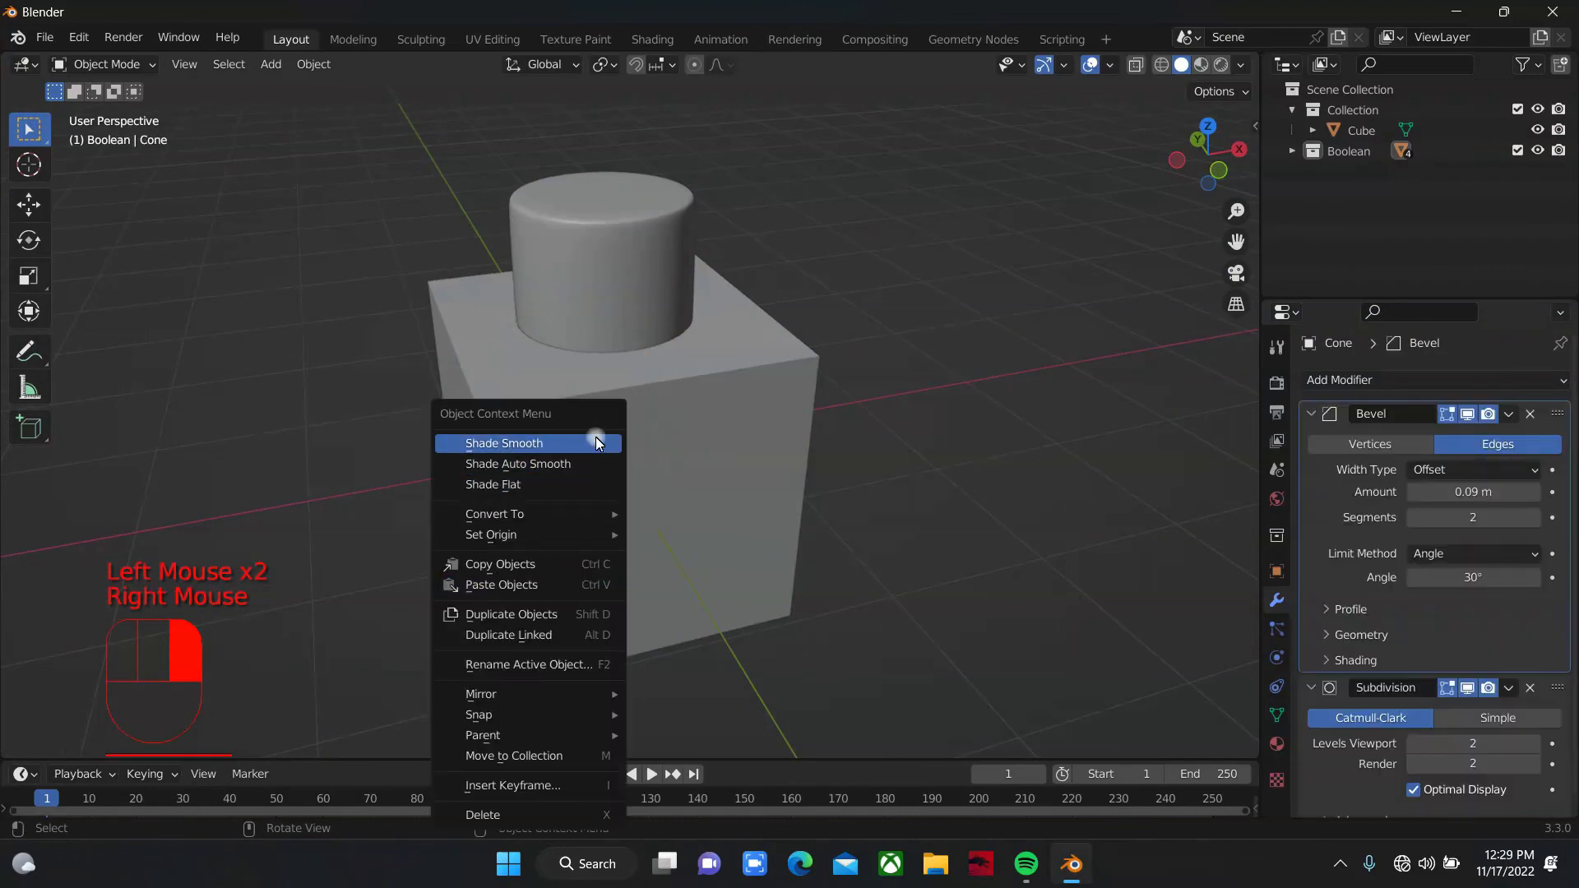
{"action": "left_click", "coordinate": [595, 437]}
{"action": "right_click", "coordinate": [559, 595]}
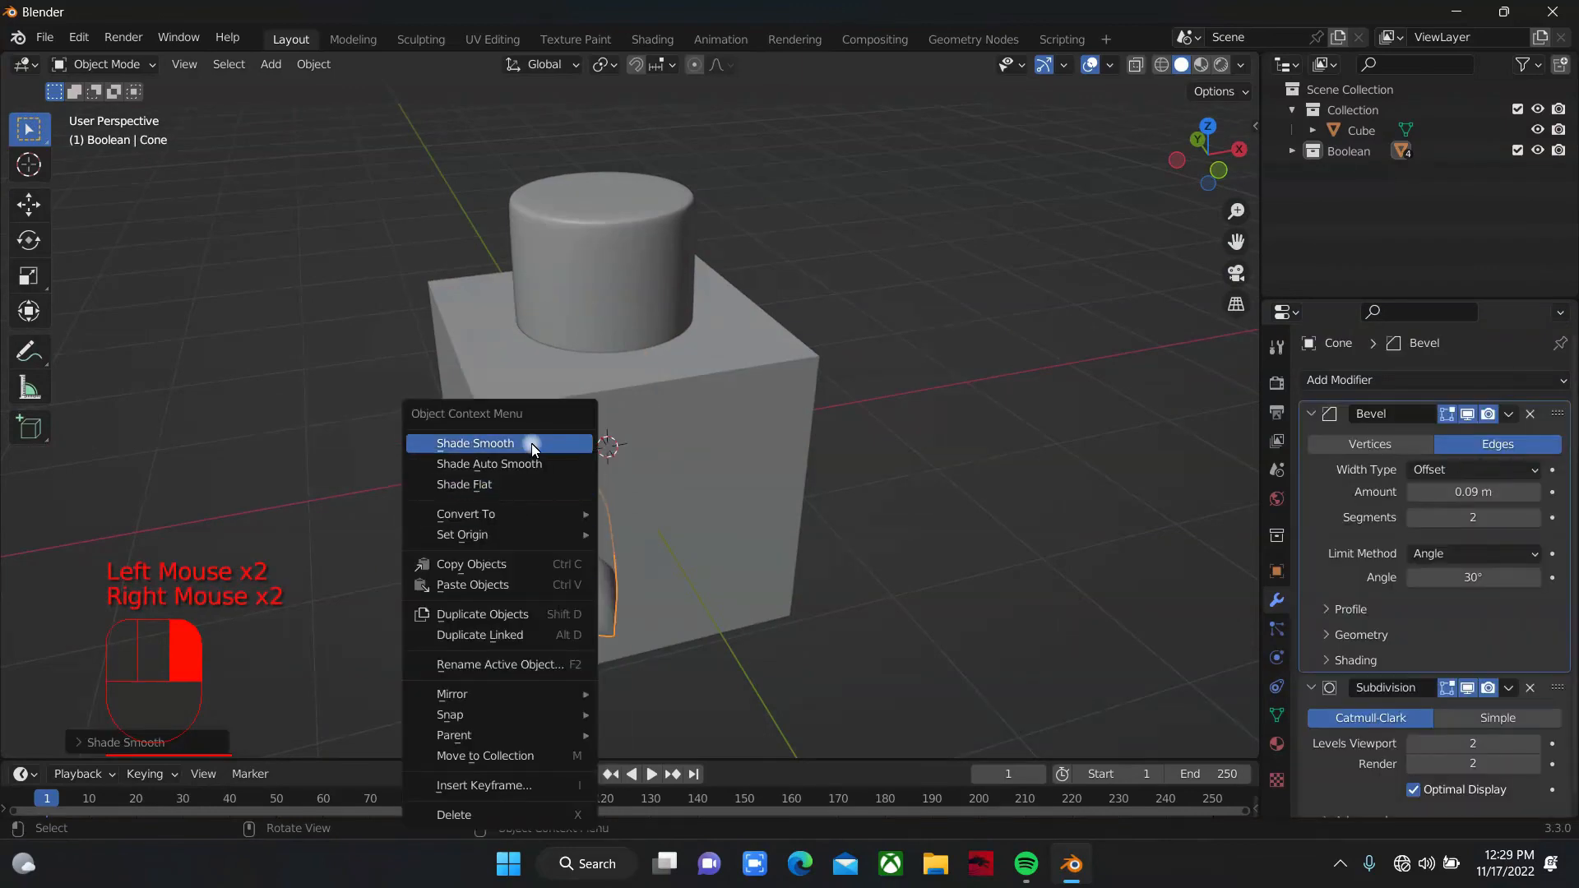
Step: Subtract the cone, sphere and cylinder from the cube with Bool Tool's Auto Boolean Difference
{"action": "left_click_drag", "start_coordinate": [1196, 195], "coordinate": [1125, 238]}
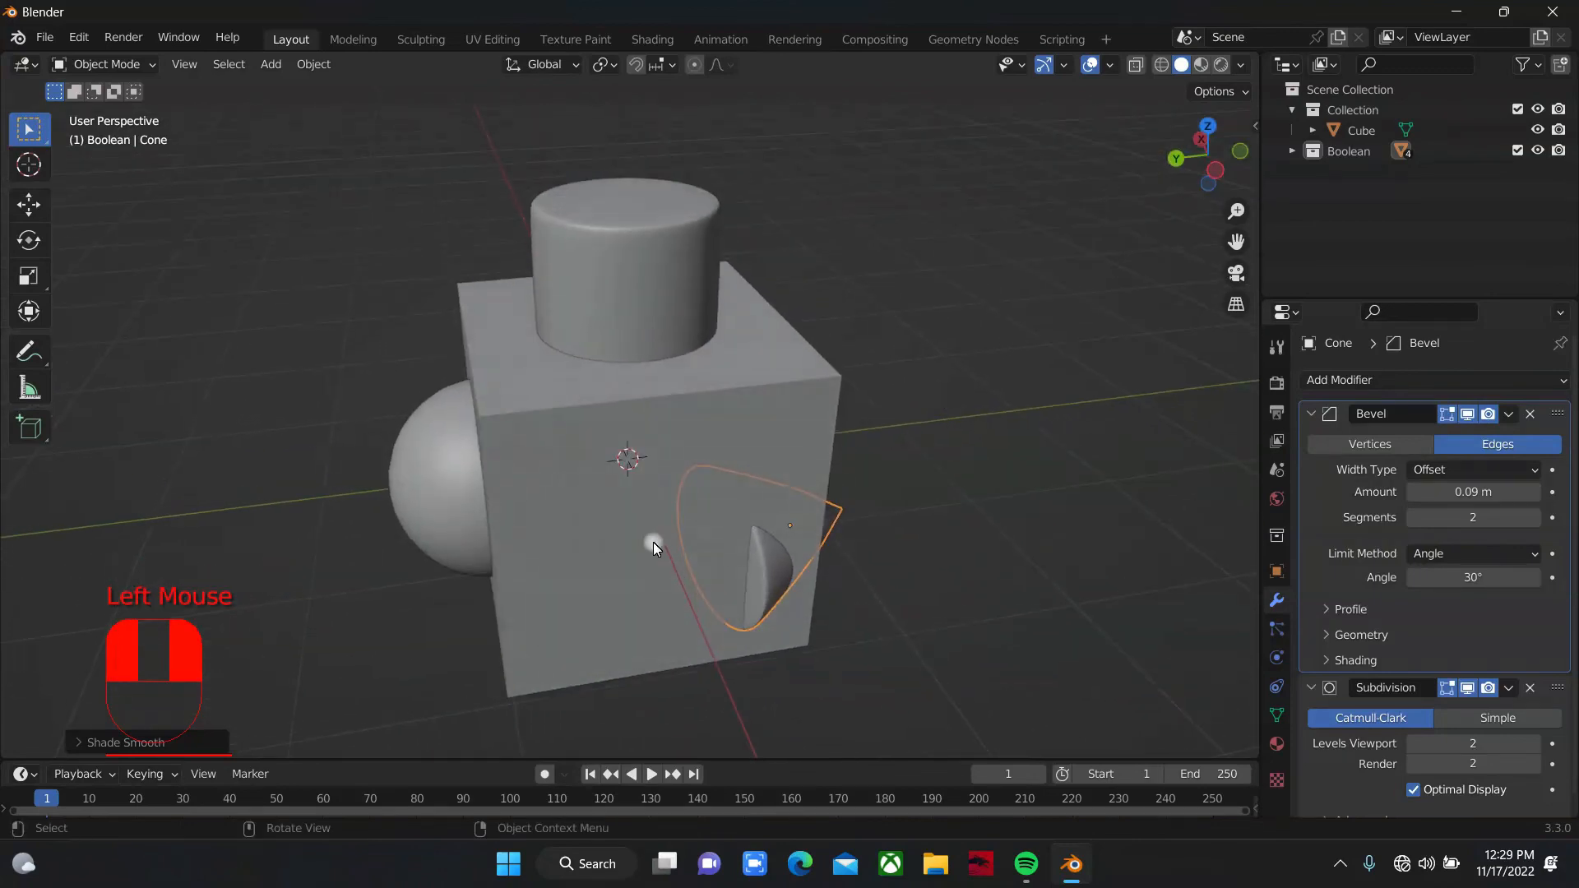
{"action": "left_click", "coordinate": [418, 501], "text": "shift"}
{"action": "left_click", "coordinate": [677, 261], "text": "shift"}
{"action": "left_click", "coordinate": [584, 481], "text": "shift"}
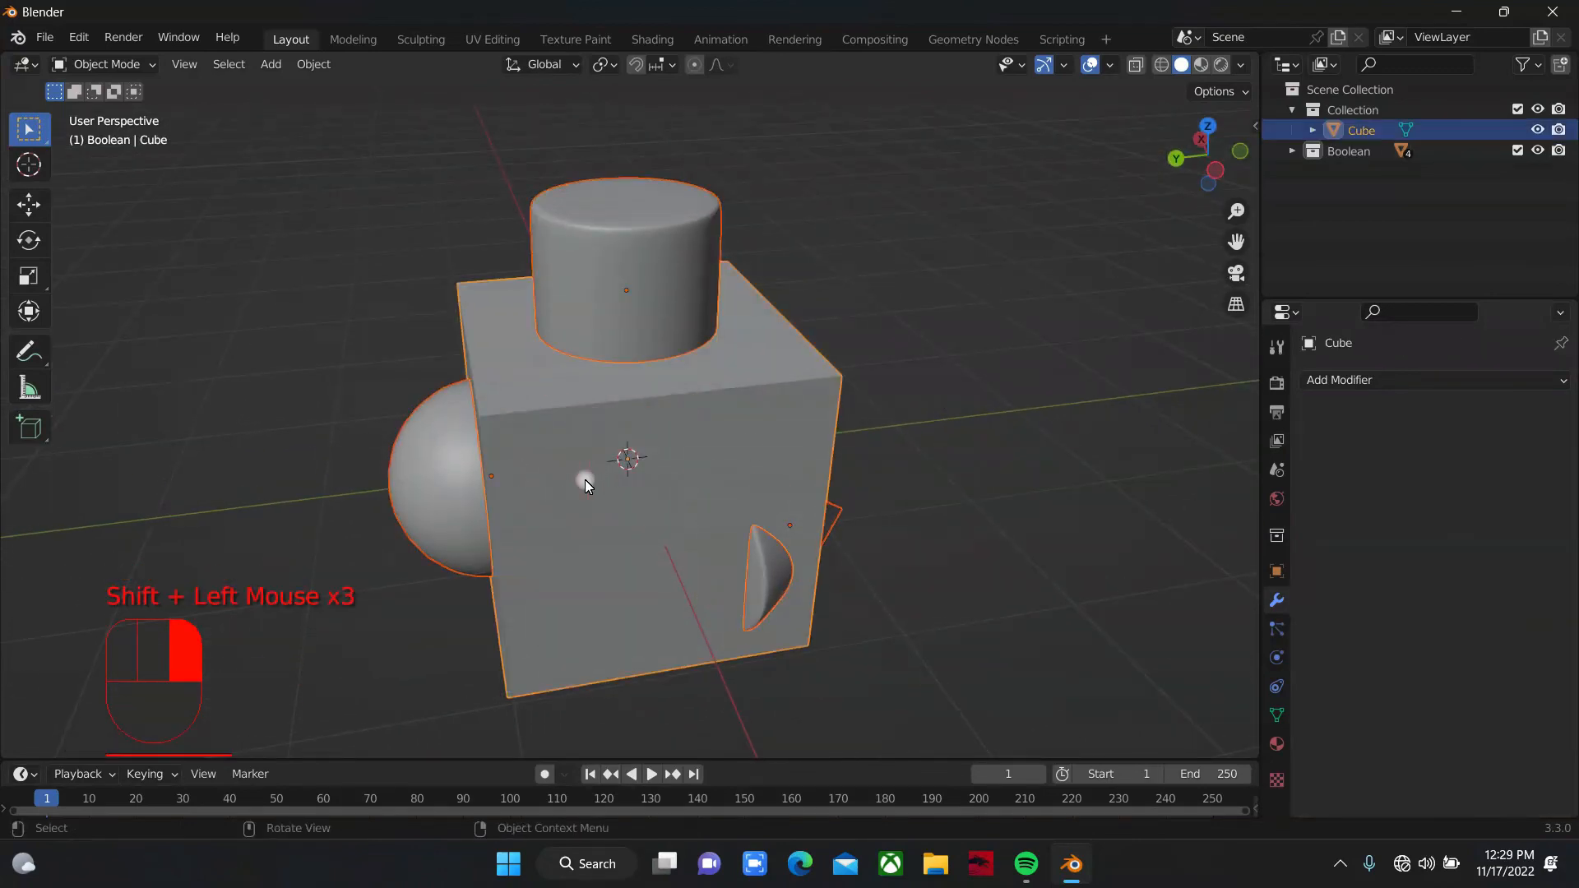
{"action": "key", "text": "shift+ctrl+b"}
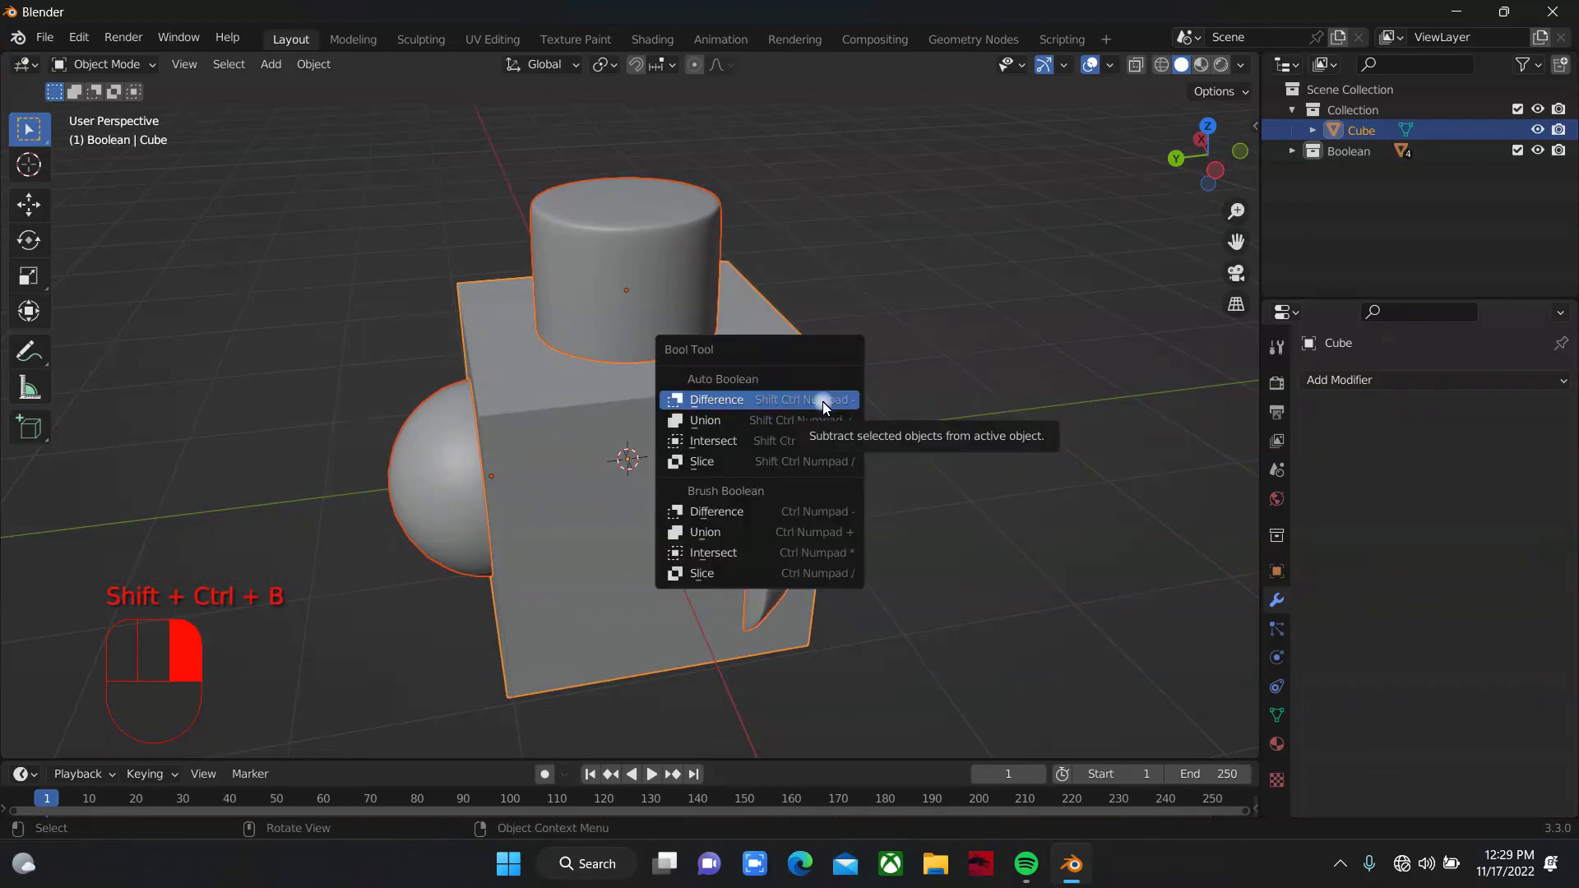
{"action": "left_click", "coordinate": [822, 400]}
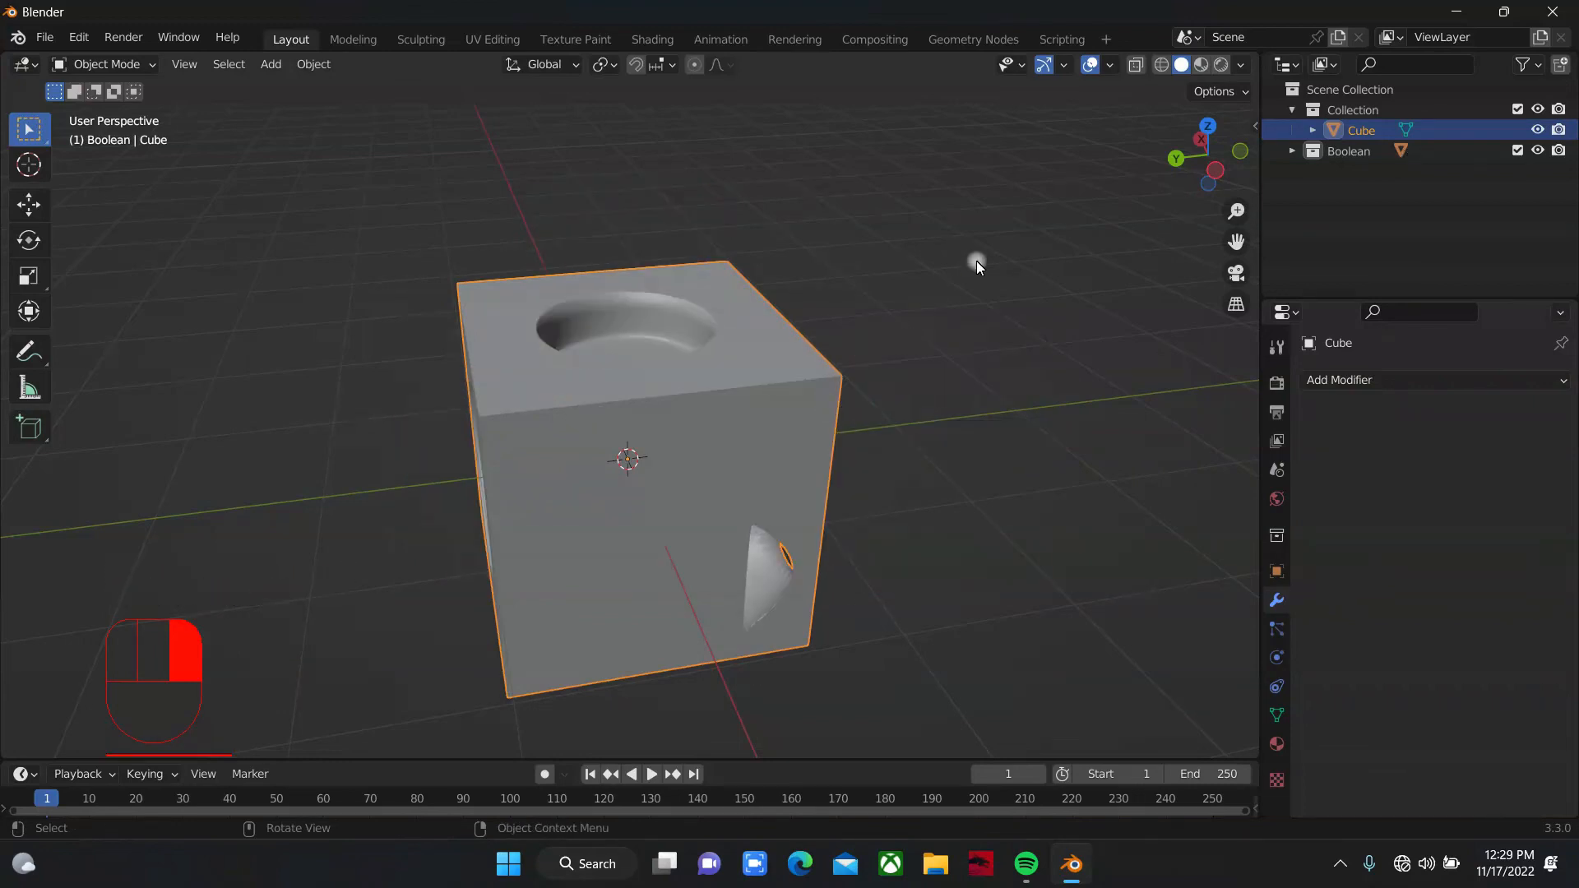
Step: Shade the remaining torus cutter smooth
{"action": "left_click_drag", "start_coordinate": [1220, 181], "coordinate": [575, 510]}
{"action": "left_click", "coordinate": [663, 457]}
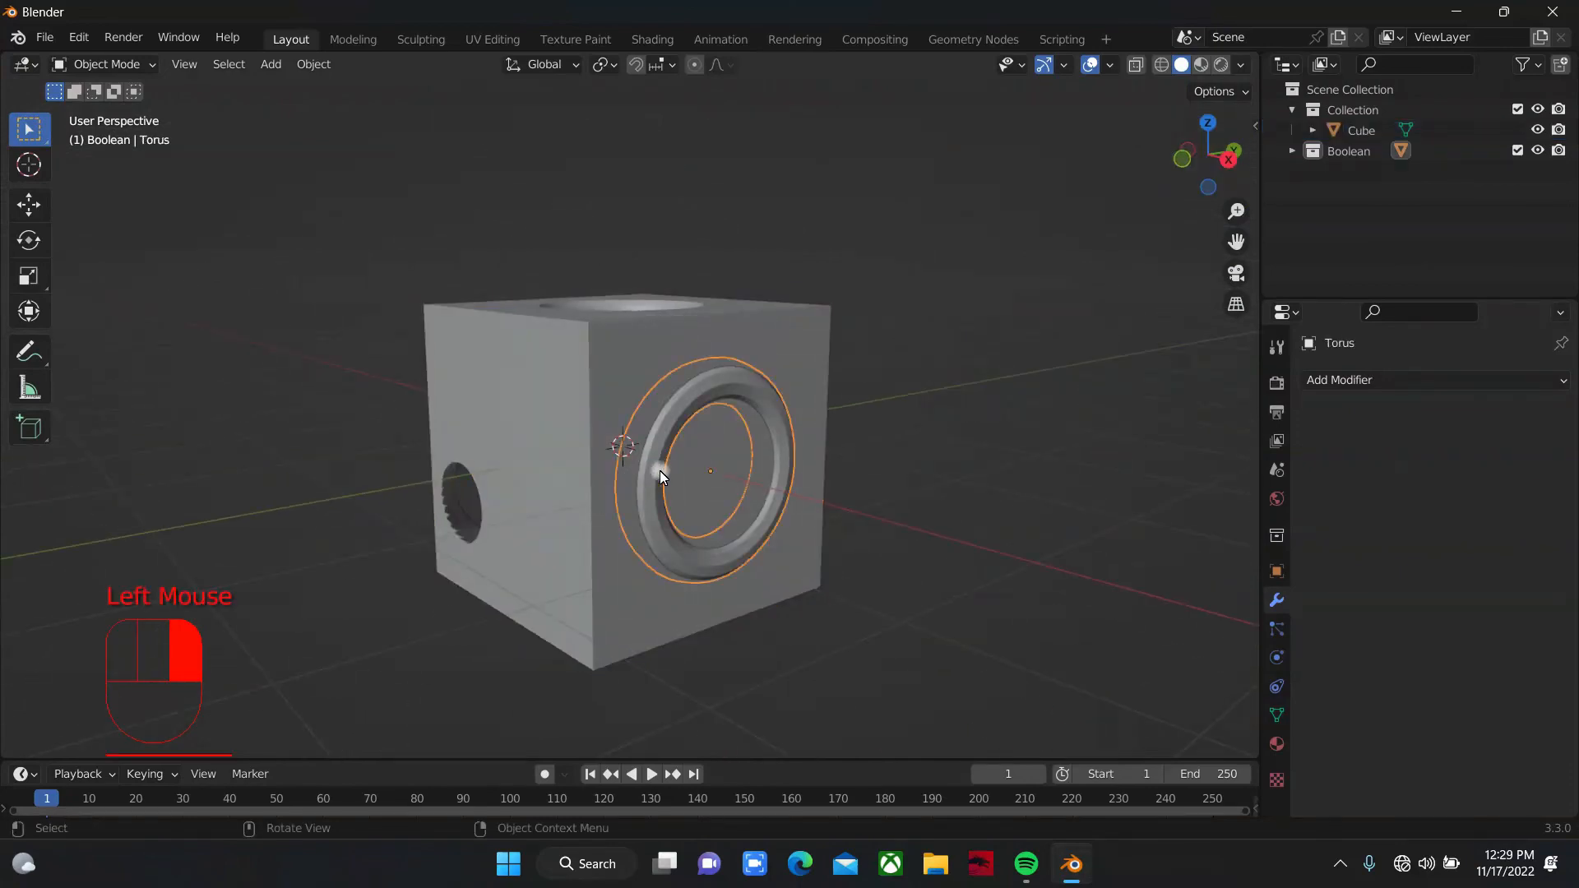
{"action": "scroll", "coordinate": [659, 471], "scroll_direction": "up", "scroll_amount": 2}
{"action": "right_click", "coordinate": [659, 471]}
{"action": "left_click", "coordinate": [619, 447]}
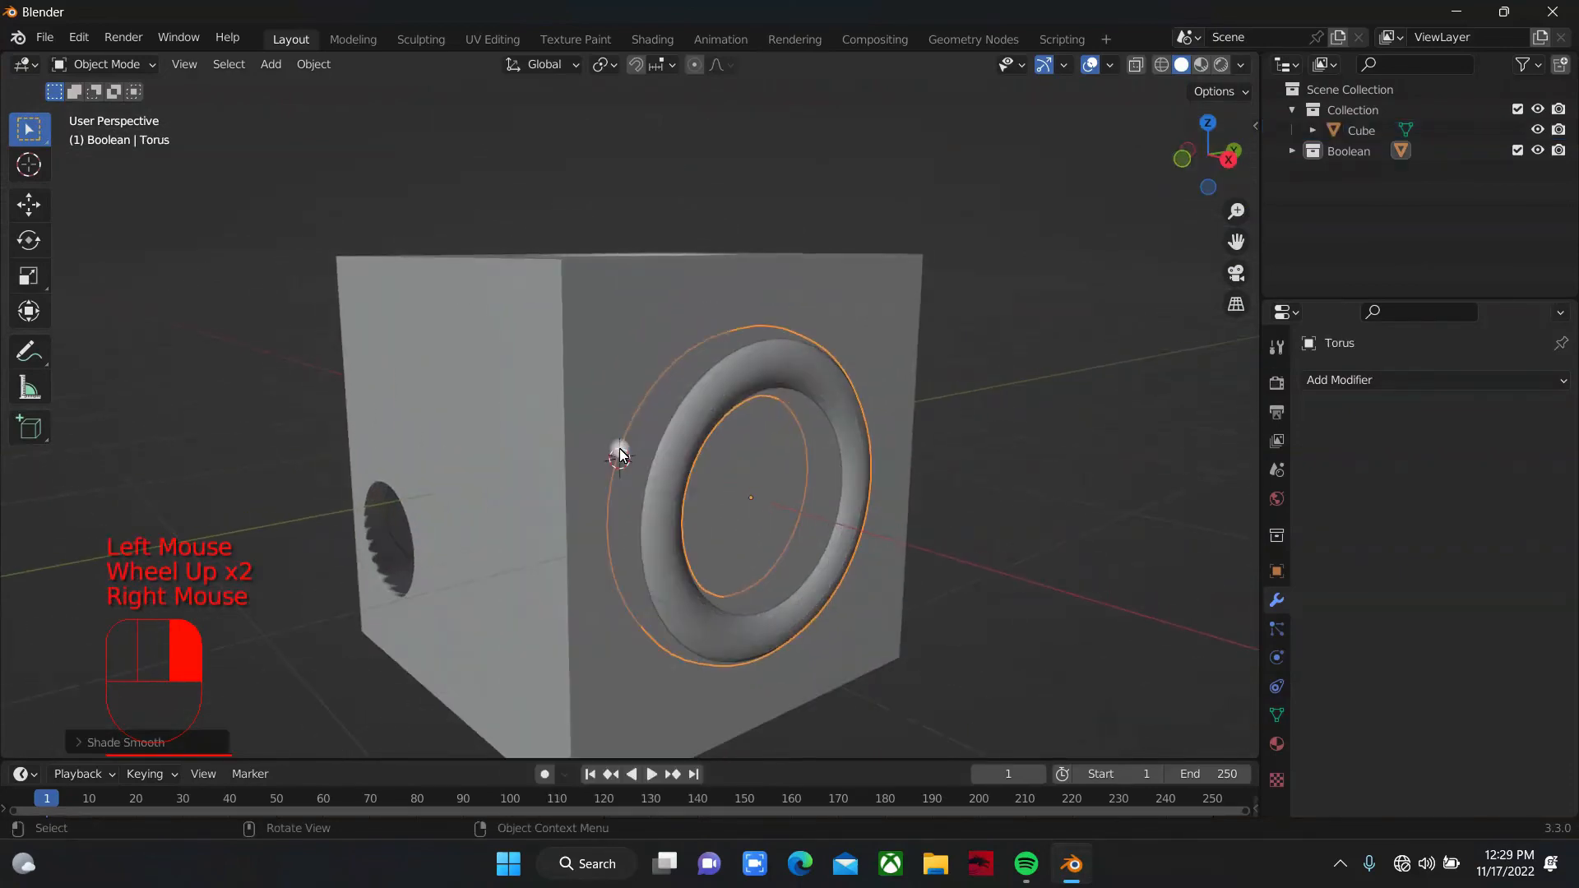
Step: Subtract the torus from the cube with Bool Tool's Auto Boolean Difference
{"action": "left_click", "coordinate": [604, 458], "text": "shift"}
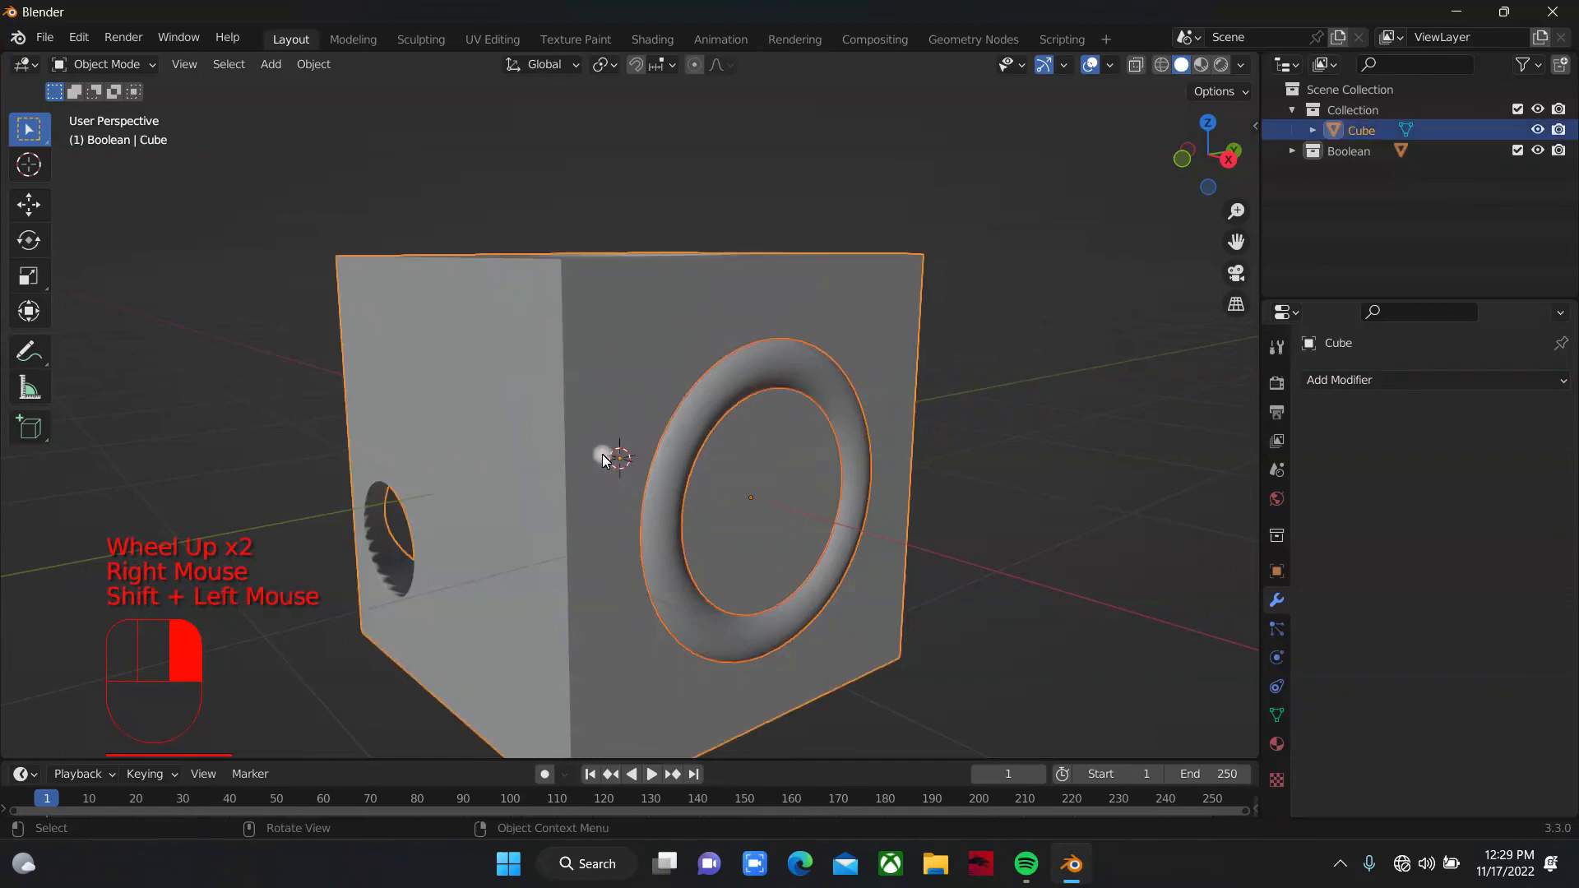
{"action": "key", "text": "ctrl+shift+b"}
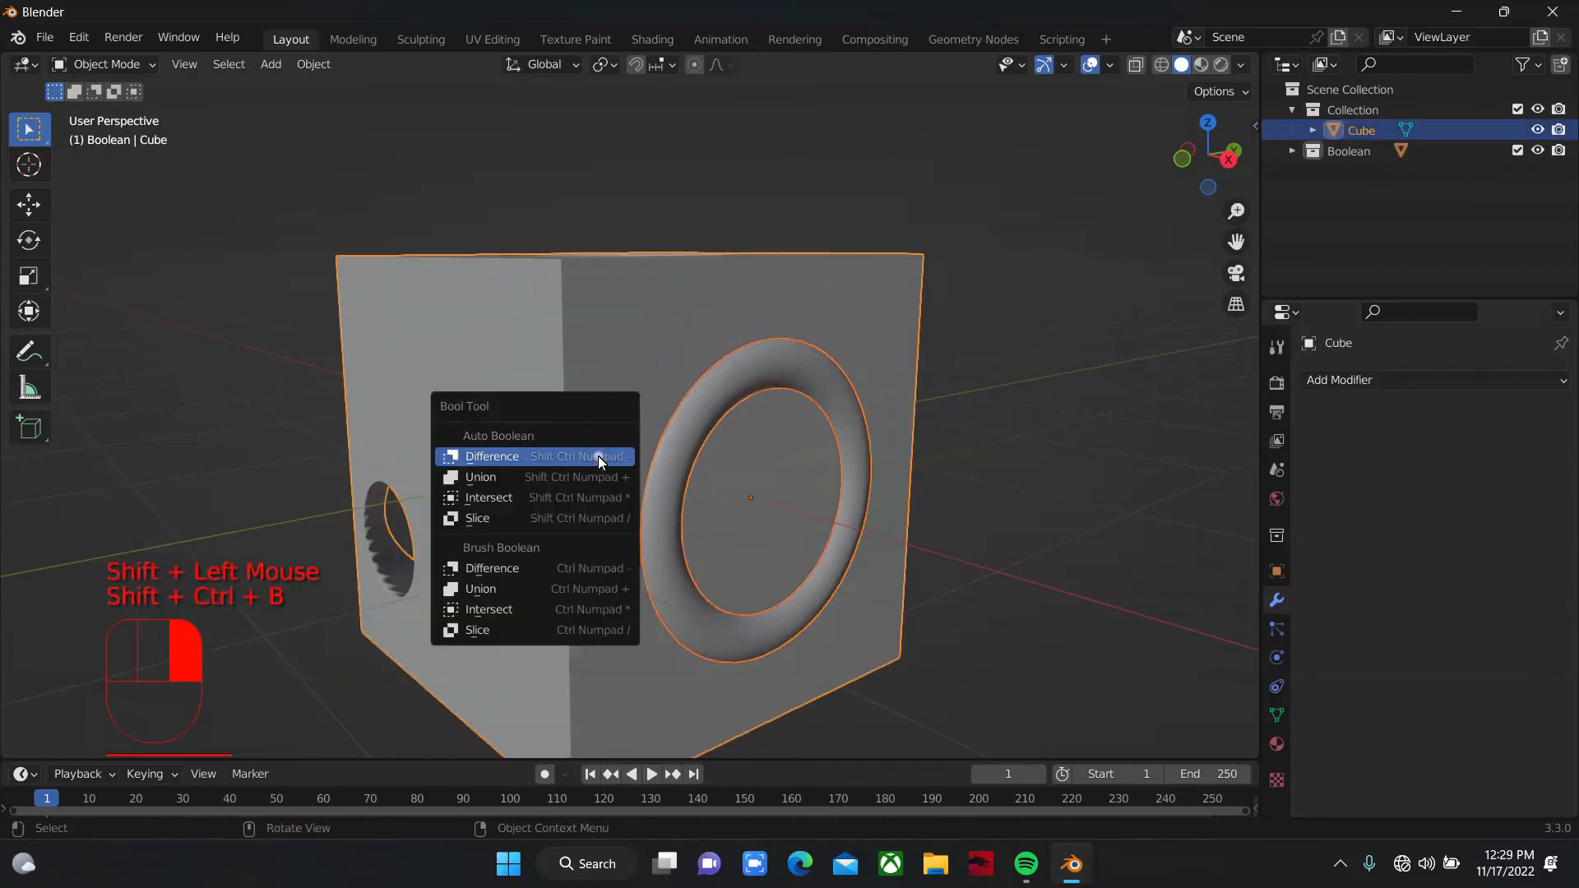
{"action": "left_click", "coordinate": [598, 456]}
Step: Examine the smooth cylinder, sphere and torus cuts on all sides of the cube
{"action": "left_click_drag", "start_coordinate": [1220, 176], "coordinate": [927, 314]}
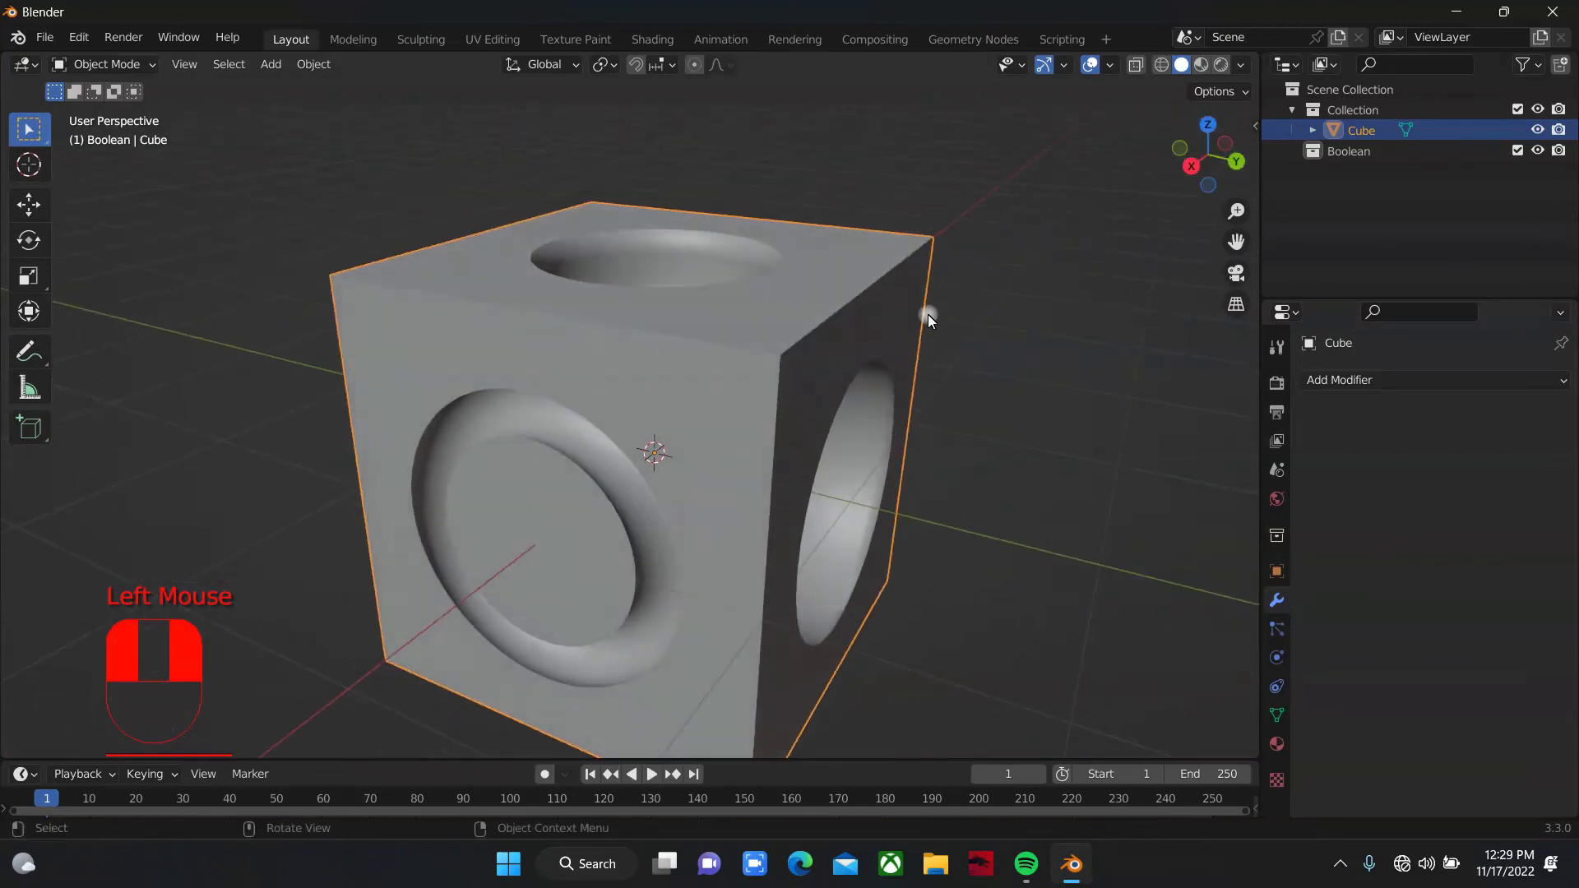
{"action": "scroll", "coordinate": [927, 315], "scroll_direction": "up", "scroll_amount": 2}
{"action": "left_click_drag", "start_coordinate": [1207, 156], "coordinate": [1132, 181]}
{"action": "scroll", "coordinate": [999, 299], "scroll_direction": "down", "scroll_amount": 2}
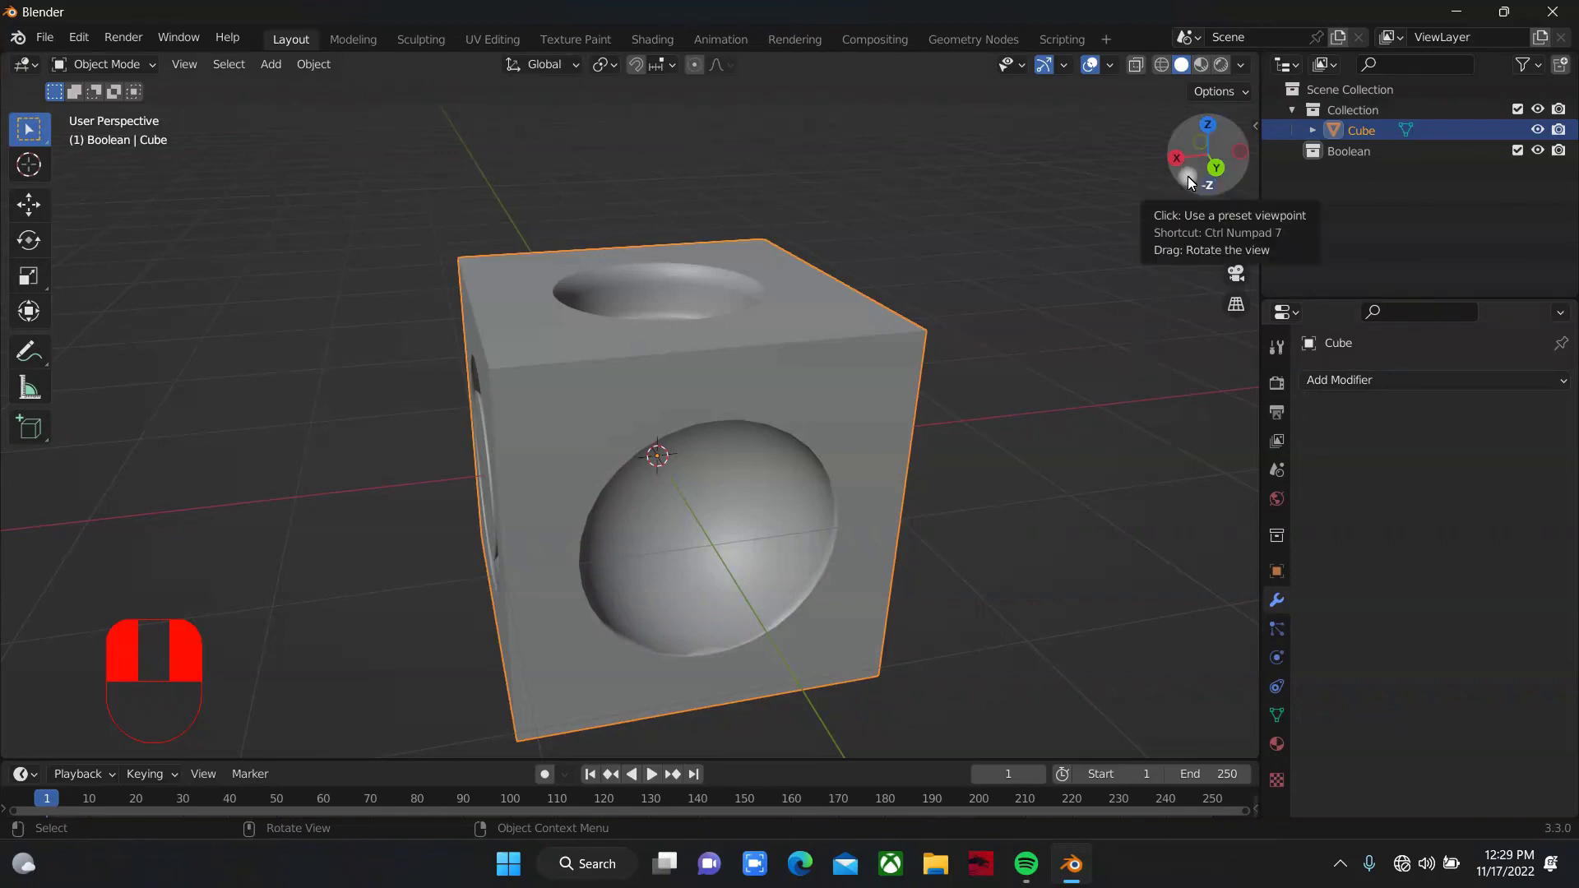
{"action": "left_click", "coordinate": [1206, 188]}
{"action": "mouse_move", "coordinate": [1205, 187]}
{"action": "left_mouse_down"}
{"action": "mouse_move", "coordinate": [1136, 133]}
{"action": "mouse_move", "coordinate": [1059, 231]}
{"action": "mouse_move", "coordinate": [1013, 172]}
{"action": "mouse_move", "coordinate": [1030, 193]}
{"action": "mouse_move", "coordinate": [1148, 202]}
{"action": "mouse_move", "coordinate": [1290, 164]}
{"action": "mouse_move", "coordinate": [1357, 169]}
{"action": "mouse_move", "coordinate": [1397, 193]}
{"action": "mouse_move", "coordinate": [1282, 168]}
{"action": "mouse_move", "coordinate": [1168, 197]}
{"action": "mouse_move", "coordinate": [1114, 240]}
{"action": "mouse_move", "coordinate": [1092, 317]}
{"action": "mouse_move", "coordinate": [1016, 321]}
{"action": "mouse_move", "coordinate": [864, 123]}
{"action": "mouse_move", "coordinate": [1199, 186]}
{"action": "left_mouse_up"}
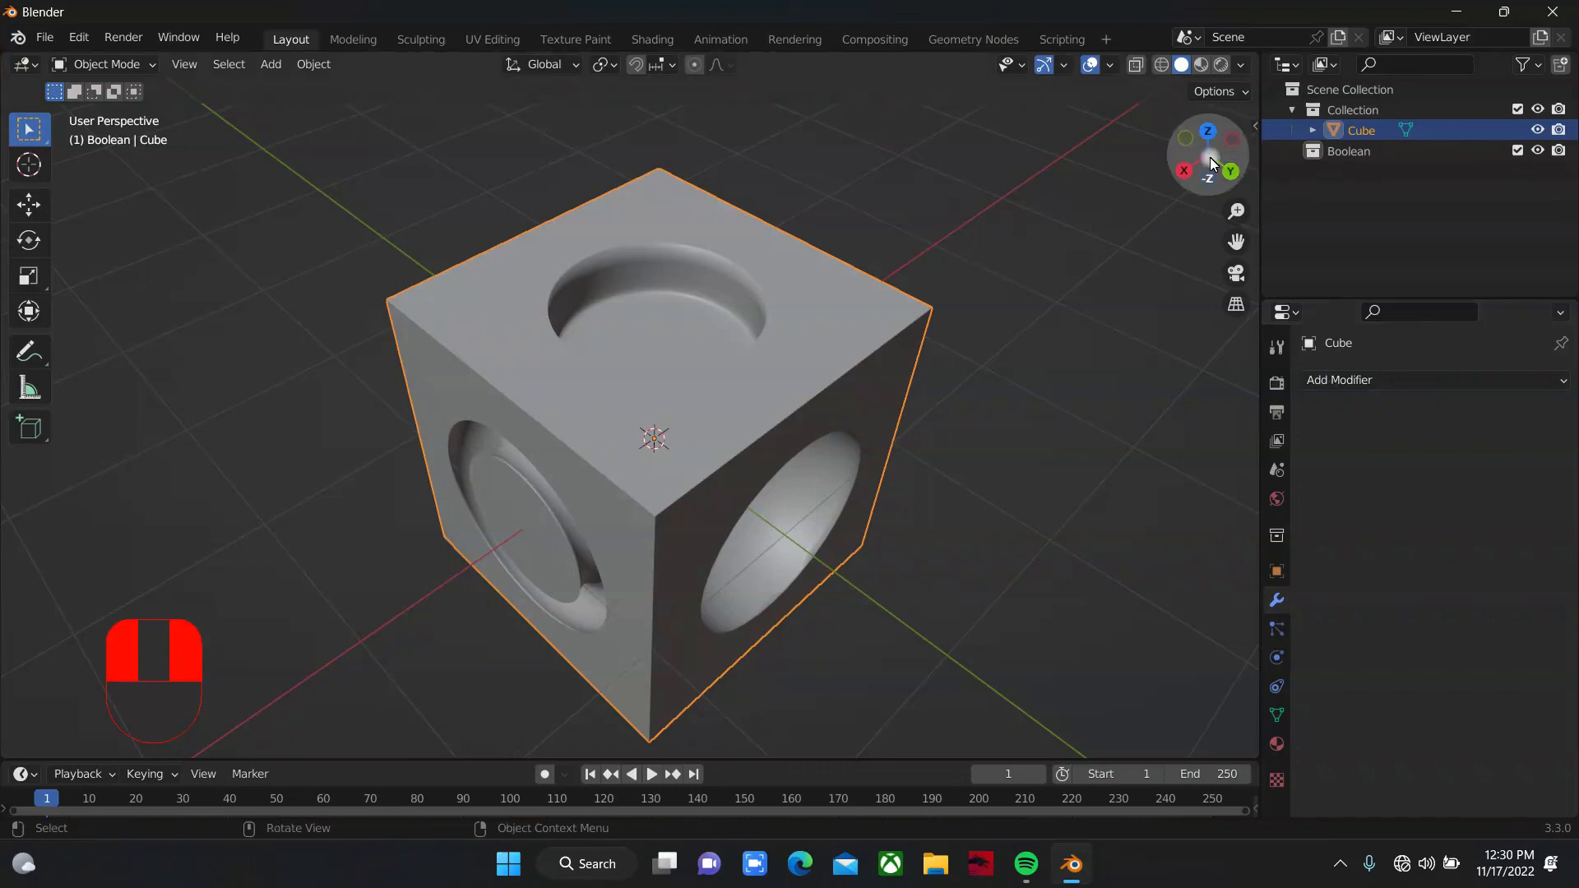
{"action": "left_click_drag", "start_coordinate": [1211, 157], "coordinate": [995, 331]}
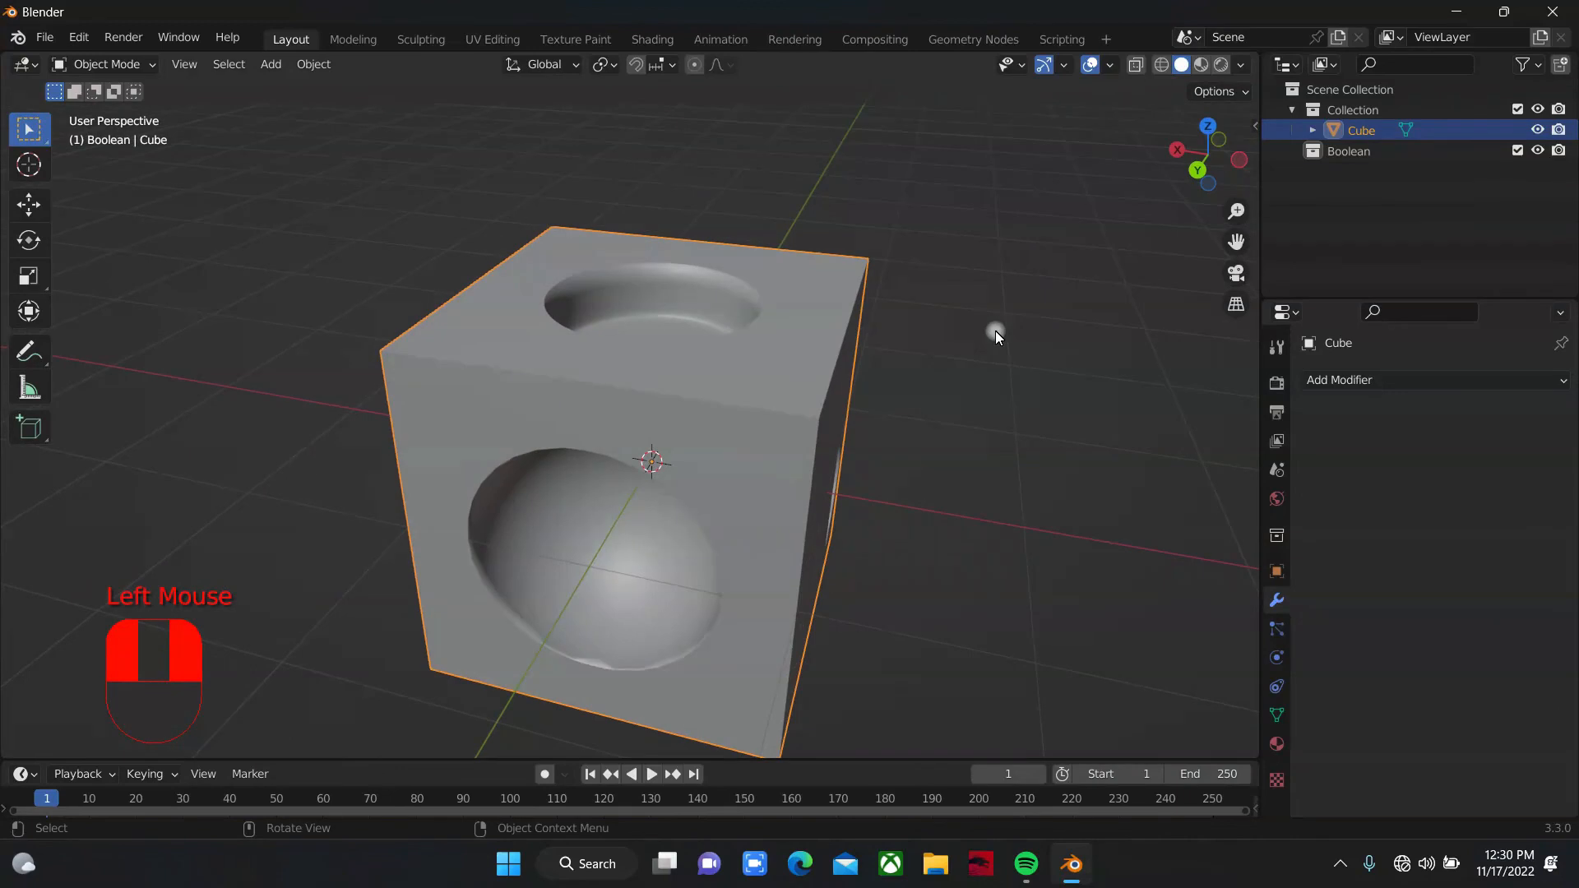